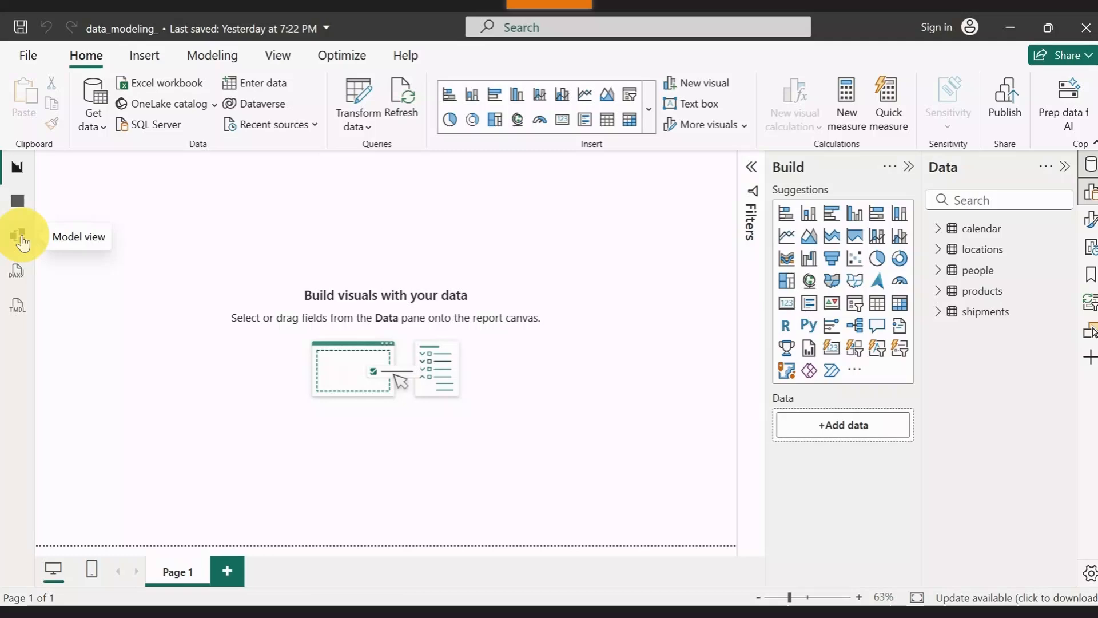
- Open the model diagram of all tables and collapse the Properties pane
{"action": "left_click", "coordinate": [22, 243]}
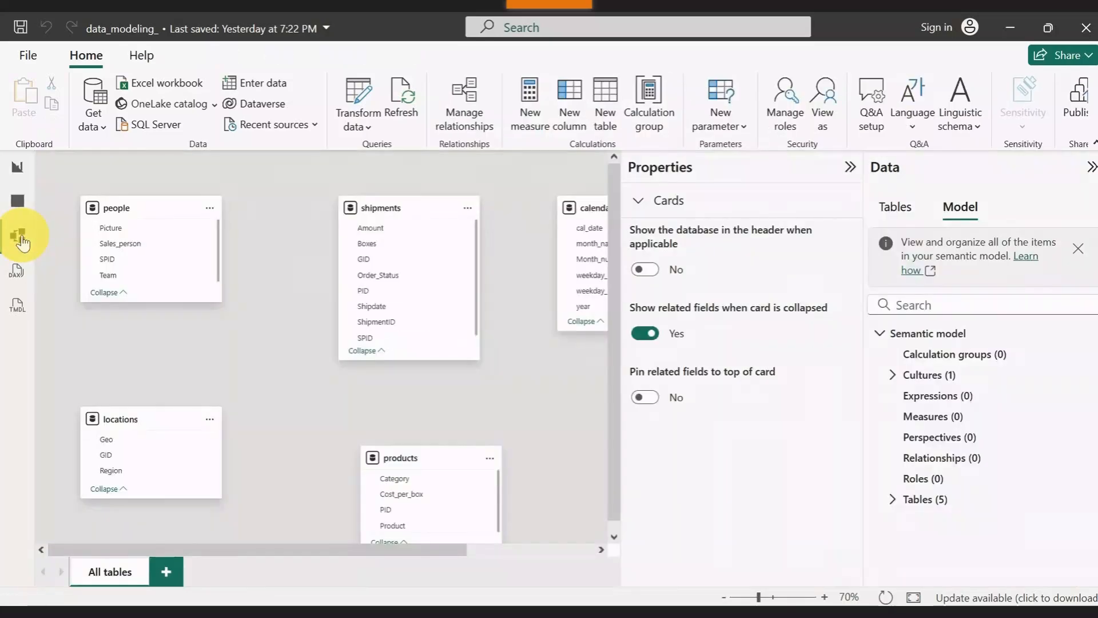
{"action": "left_click", "coordinate": [849, 170]}
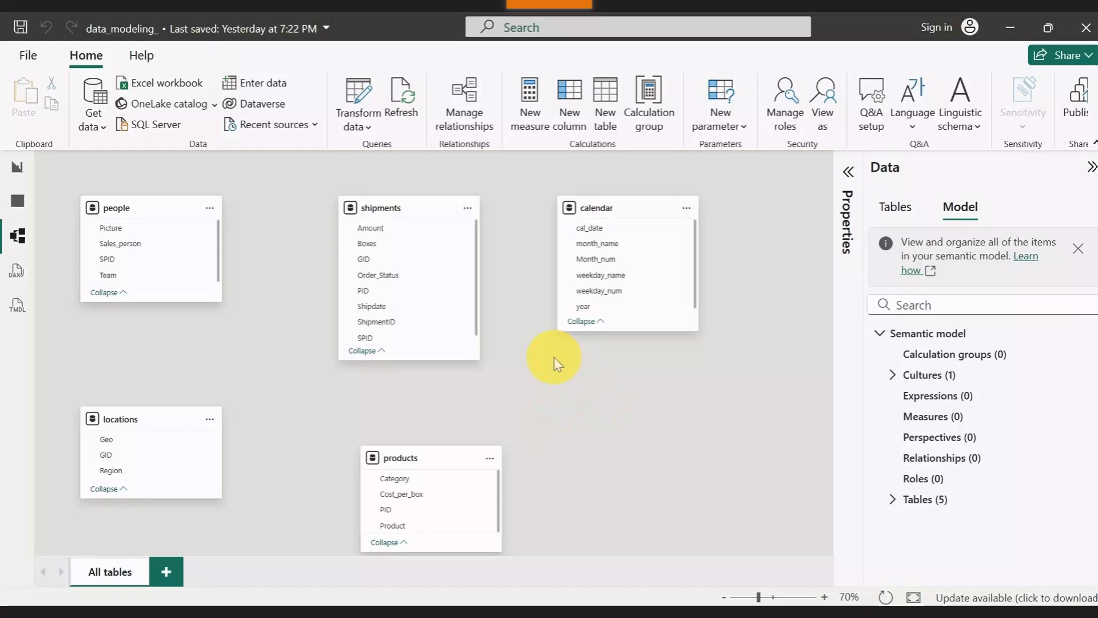
- Return to the report page, insert a table visual, and enlarge it to about half the page width
{"action": "left_click", "coordinate": [16, 168]}
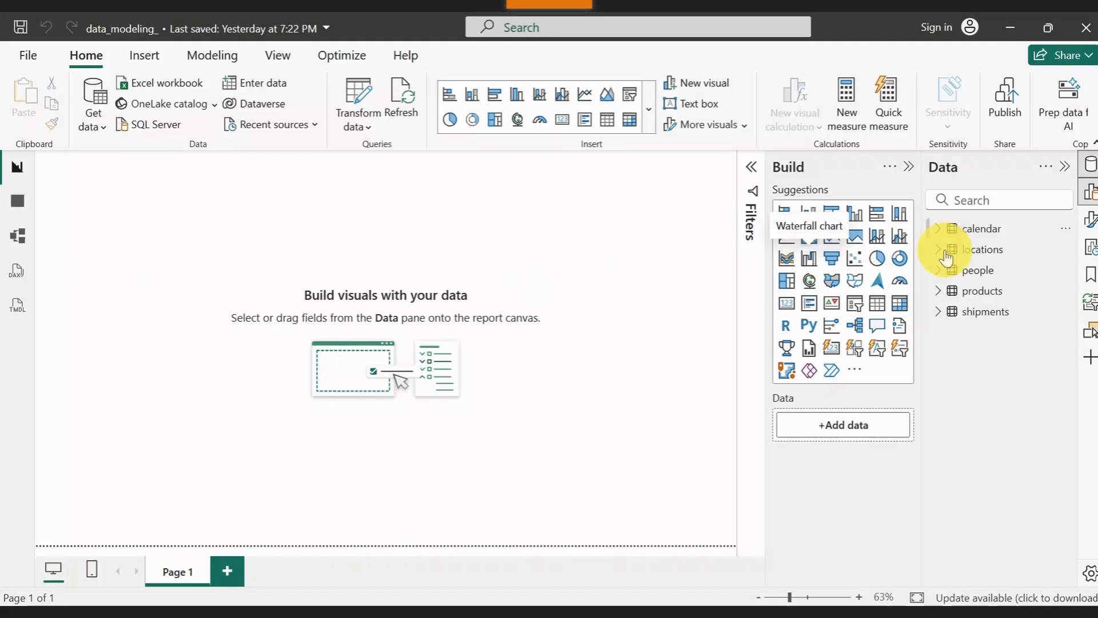
{"action": "left_click", "coordinate": [881, 312]}
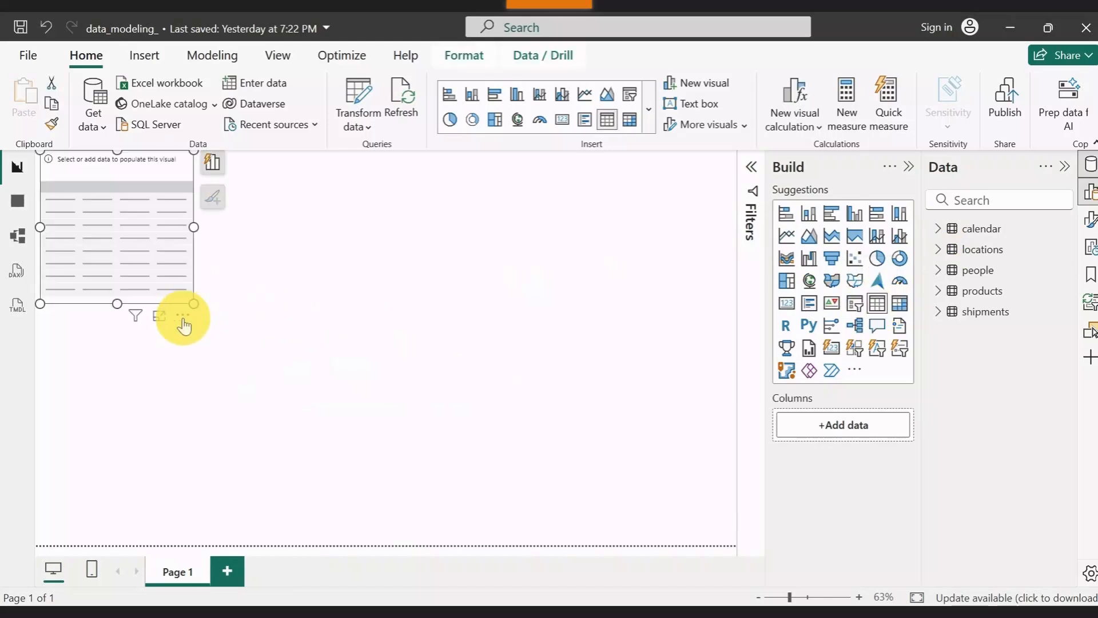
{"action": "left_click_drag", "start_coordinate": [196, 301], "coordinate": [386, 421]}
- Expand the field lists of the calendar, locations, people, products and shipments tables
{"action": "left_click", "coordinate": [949, 229]}
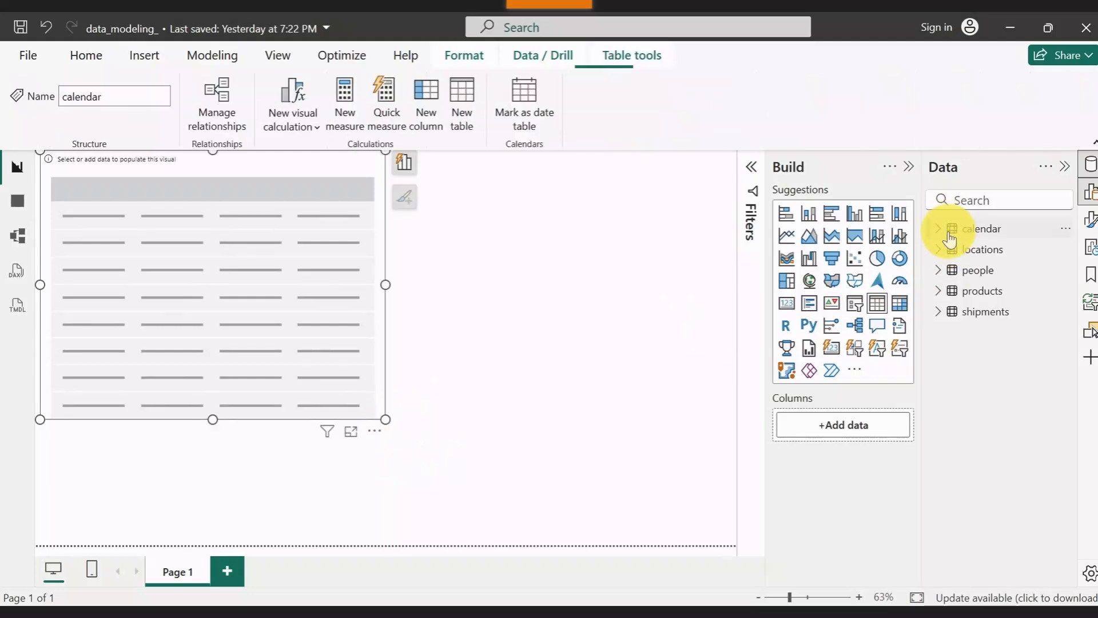
{"action": "left_click", "coordinate": [941, 231]}
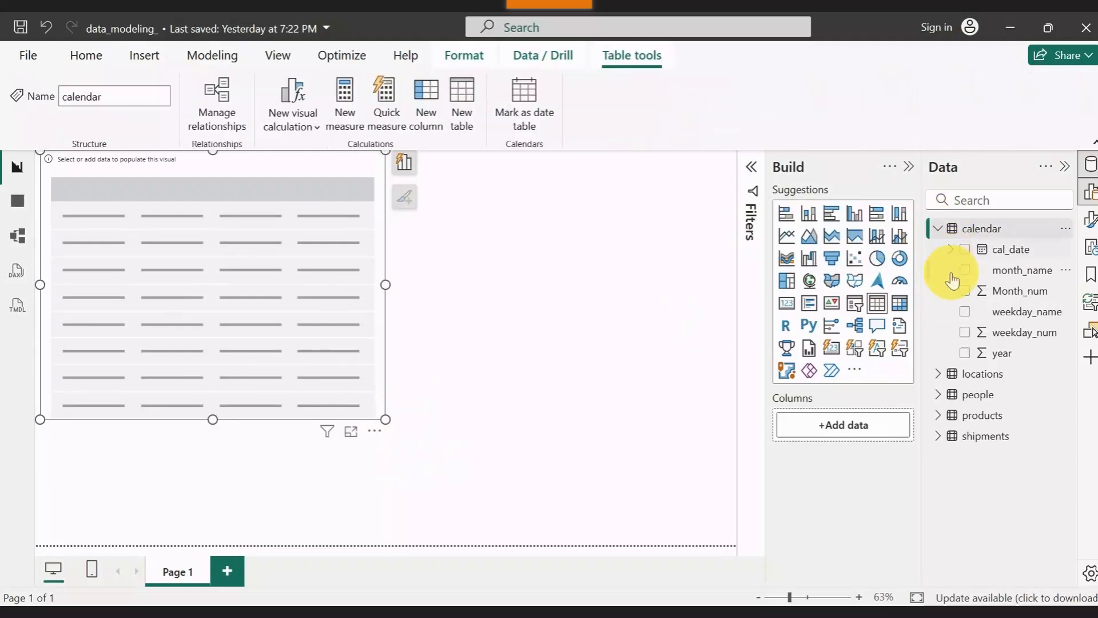
{"action": "left_click", "coordinate": [937, 374]}
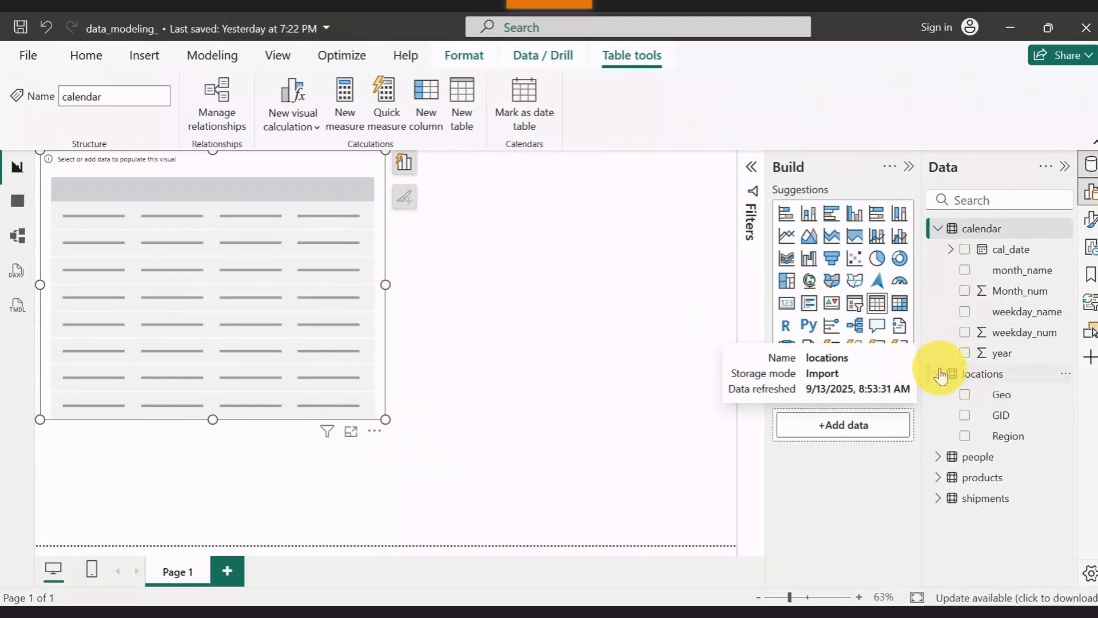
{"action": "left_click", "coordinate": [947, 457]}
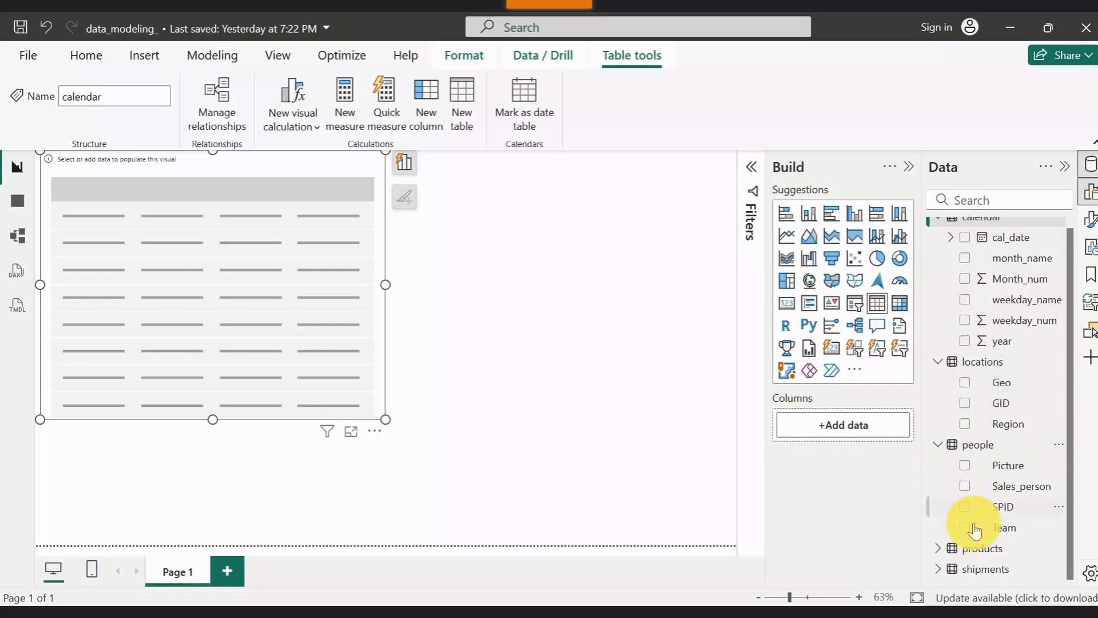
{"action": "left_click", "coordinate": [938, 549]}
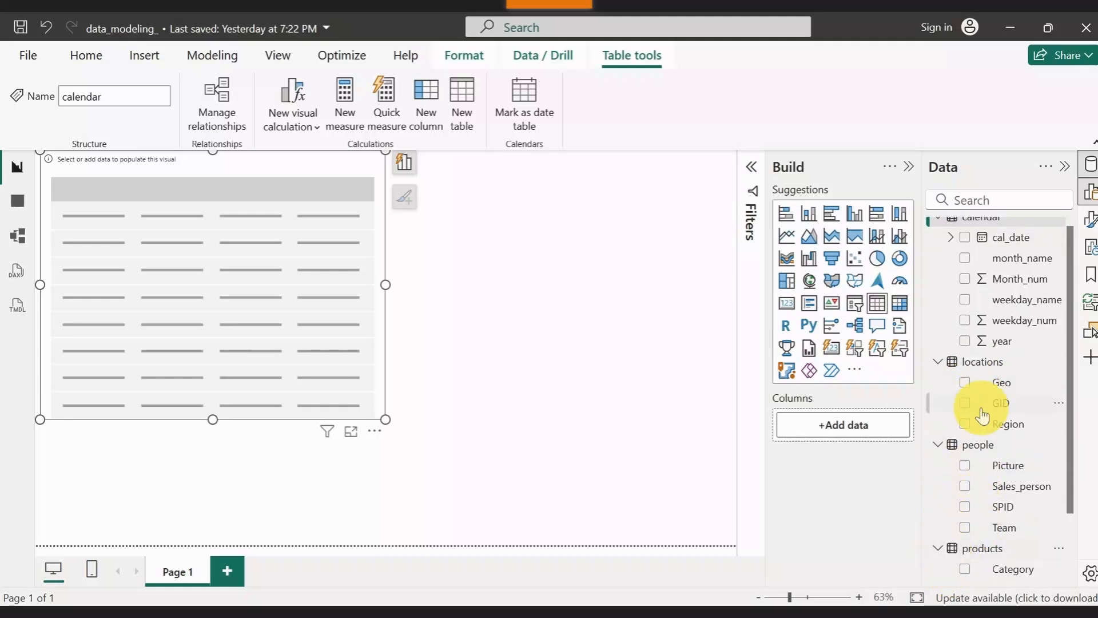
{"action": "scroll", "coordinate": [980, 420], "scroll_direction": "down", "scroll_amount": 2}
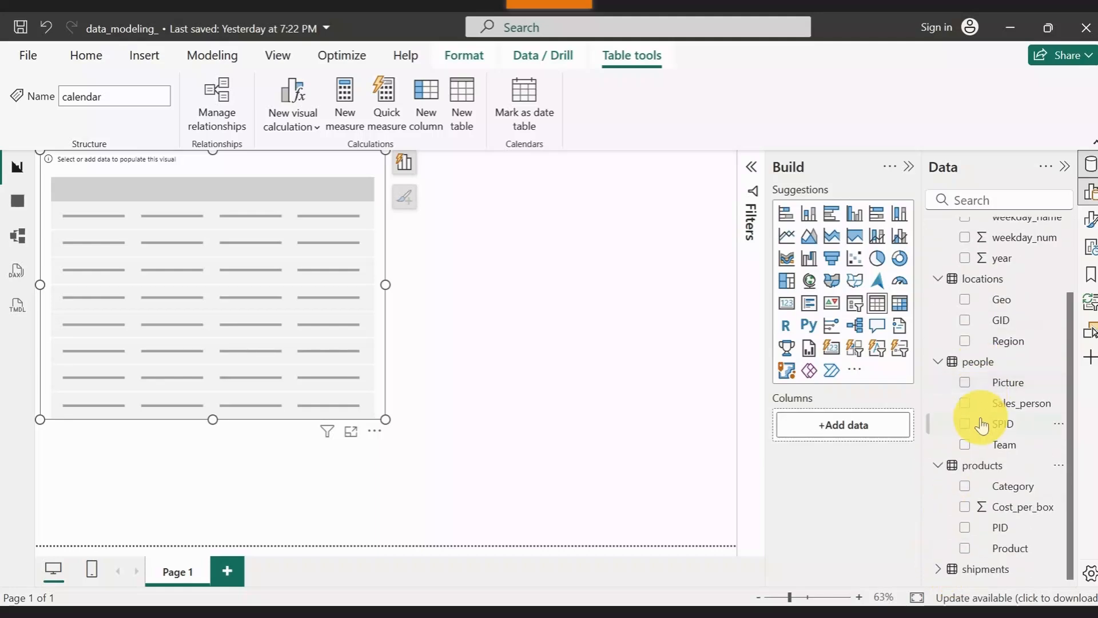
{"action": "left_click", "coordinate": [938, 569]}
{"action": "scroll", "coordinate": [995, 486], "scroll_direction": "down", "scroll_amount": 3}
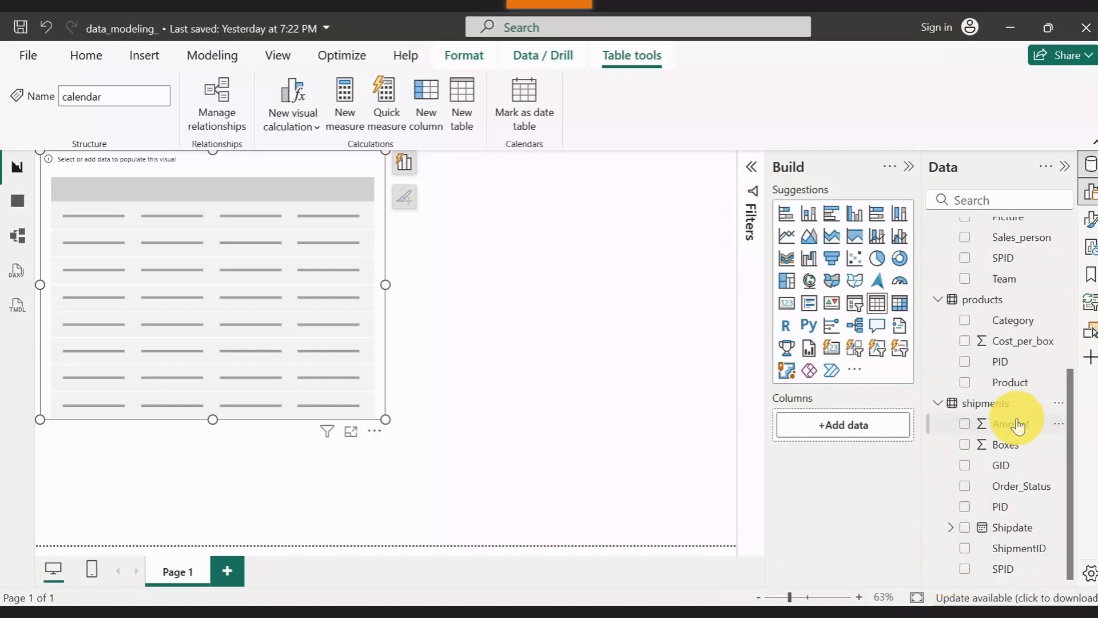
- Add Amount from shipments and cal_date from calendar to the table visual, keeping only the Year and Month date levels
{"action": "left_click", "coordinate": [965, 424]}
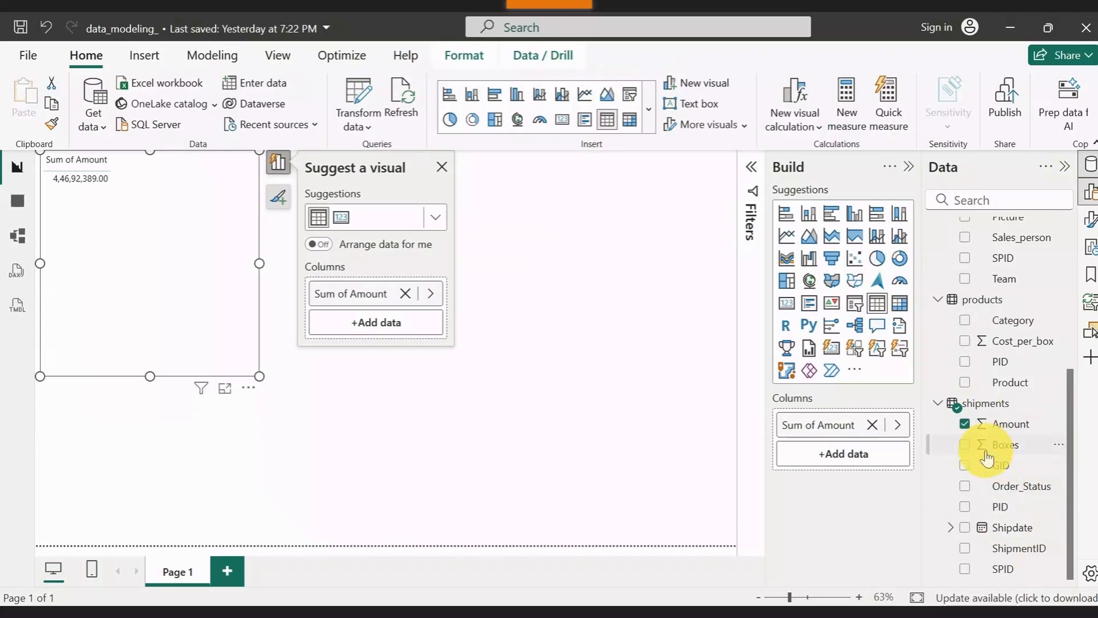
{"action": "scroll", "coordinate": [982, 464], "scroll_direction": "up", "scroll_amount": 5}
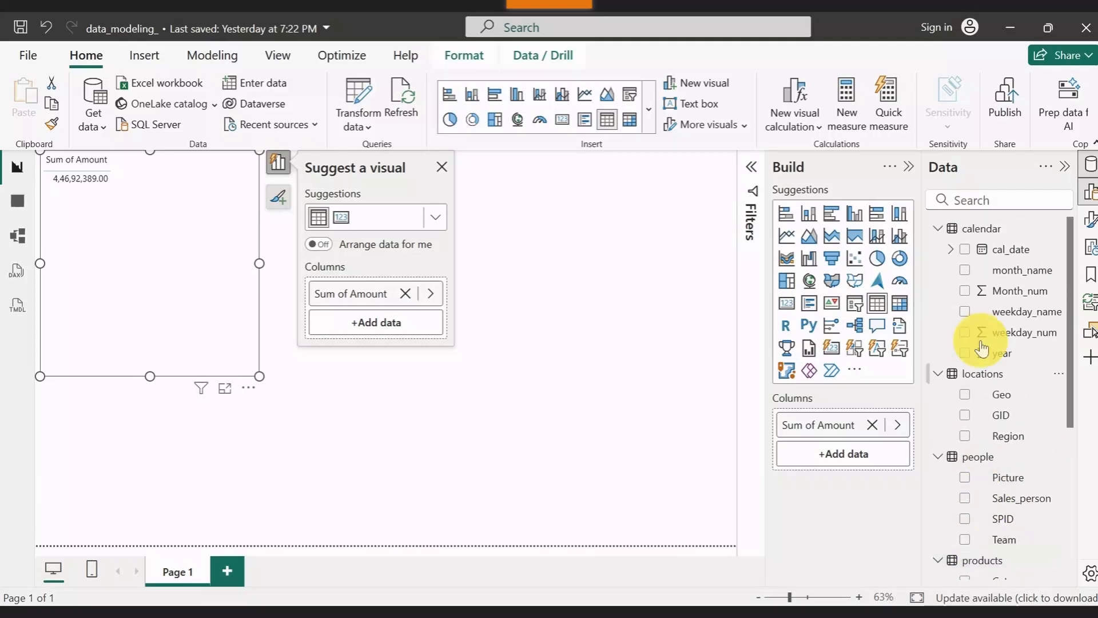
{"action": "left_click", "coordinate": [965, 250]}
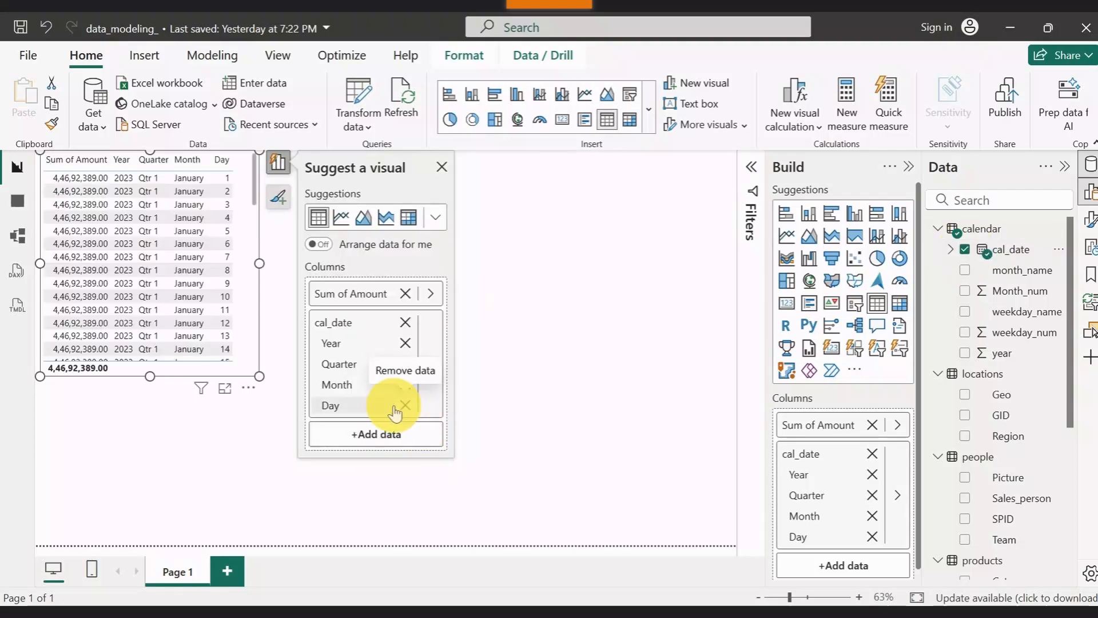
{"action": "left_click", "coordinate": [406, 404]}
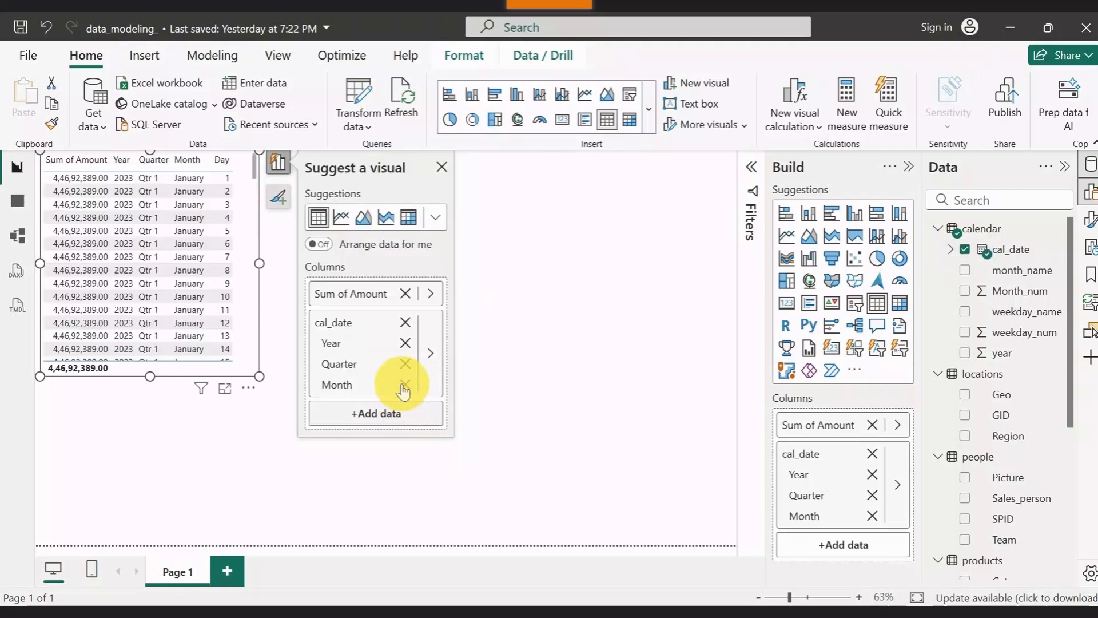
{"action": "left_click", "coordinate": [405, 364]}
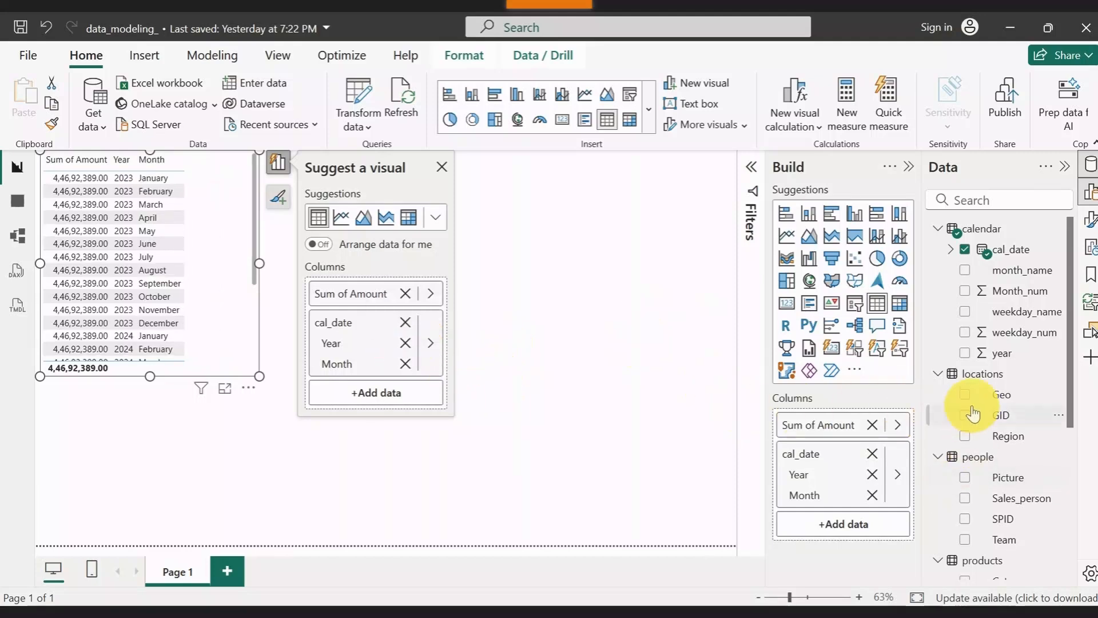
- Try adding the Product field from the products table to the table visual, and remove it again
{"action": "scroll", "coordinate": [987, 401], "scroll_direction": "down", "scroll_amount": 3}
{"action": "scroll", "coordinate": [991, 466], "scroll_direction": "up", "scroll_amount": 1}
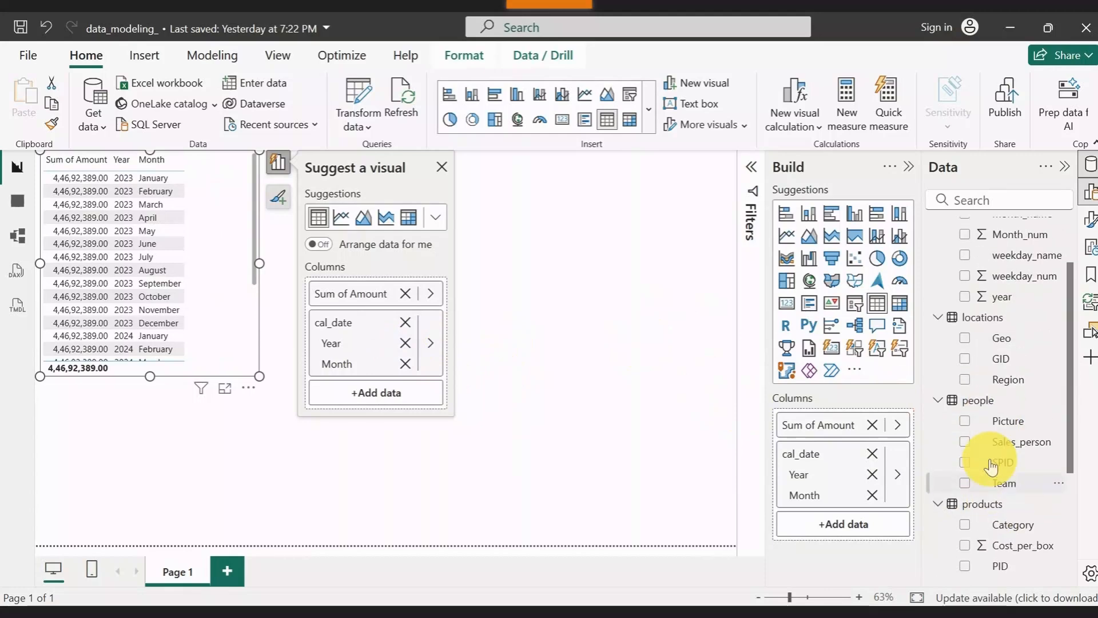
{"action": "scroll", "coordinate": [988, 401], "scroll_direction": "up", "scroll_amount": 2}
{"action": "scroll", "coordinate": [981, 417], "scroll_direction": "down", "scroll_amount": 8}
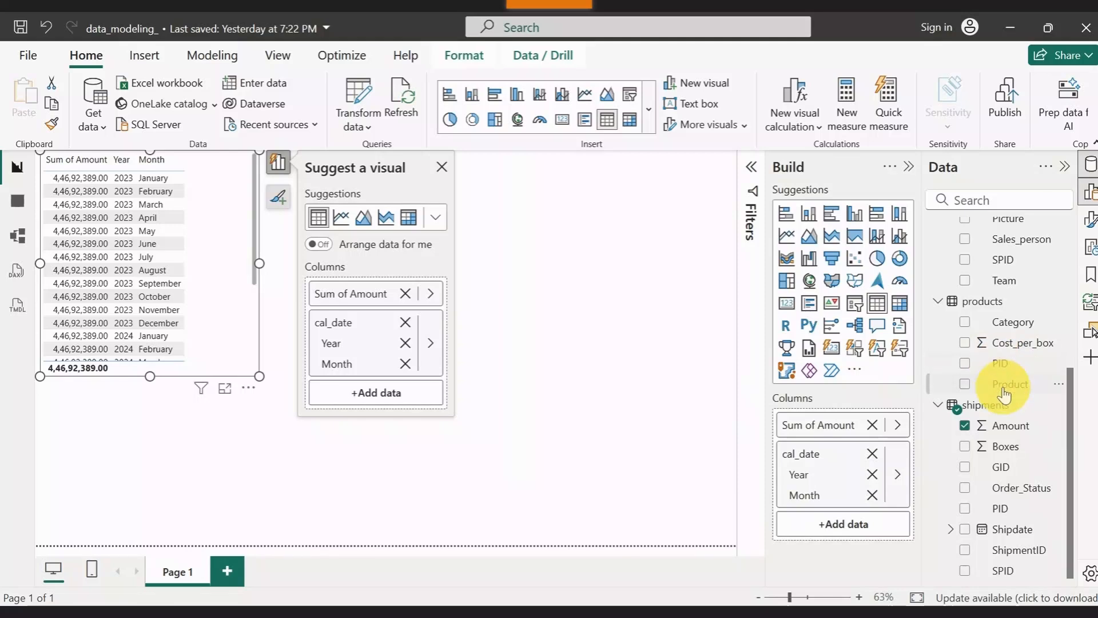
{"action": "left_click", "coordinate": [965, 384]}
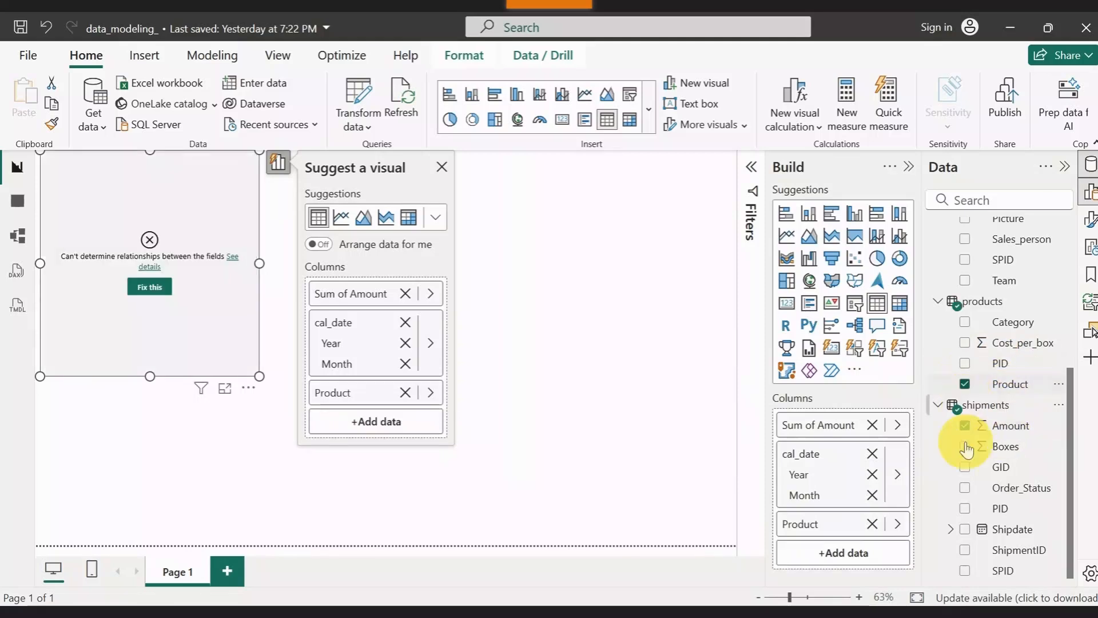
{"action": "left_click", "coordinate": [965, 384]}
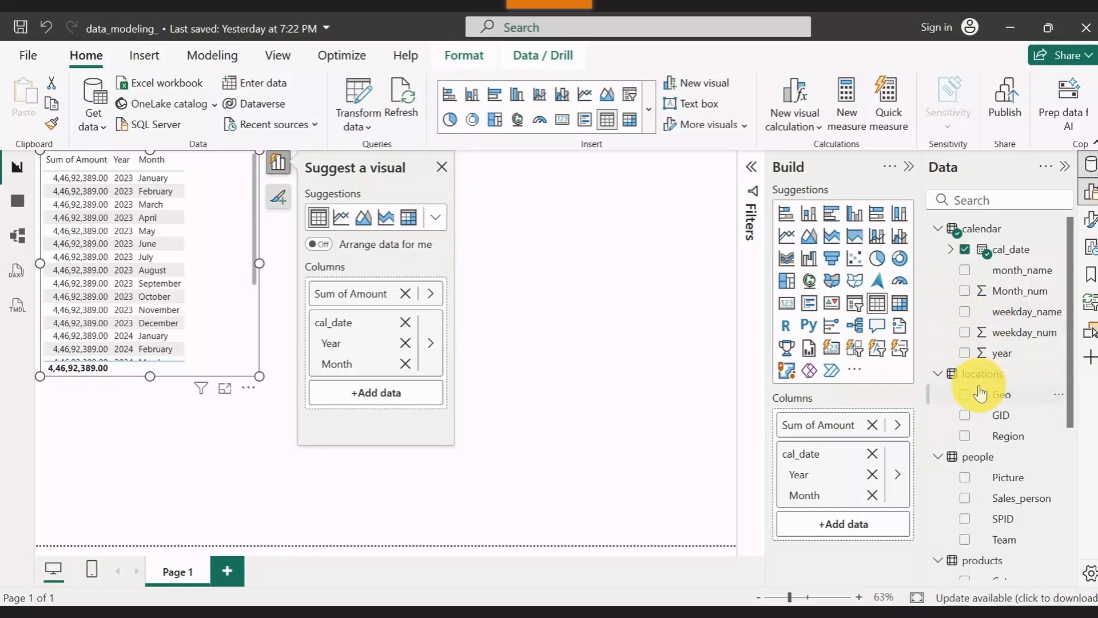
- Try adding the Sales_person field from the people table to the table visual, and remove it again
{"action": "scroll", "coordinate": [979, 394], "scroll_direction": "down", "scroll_amount": 3}
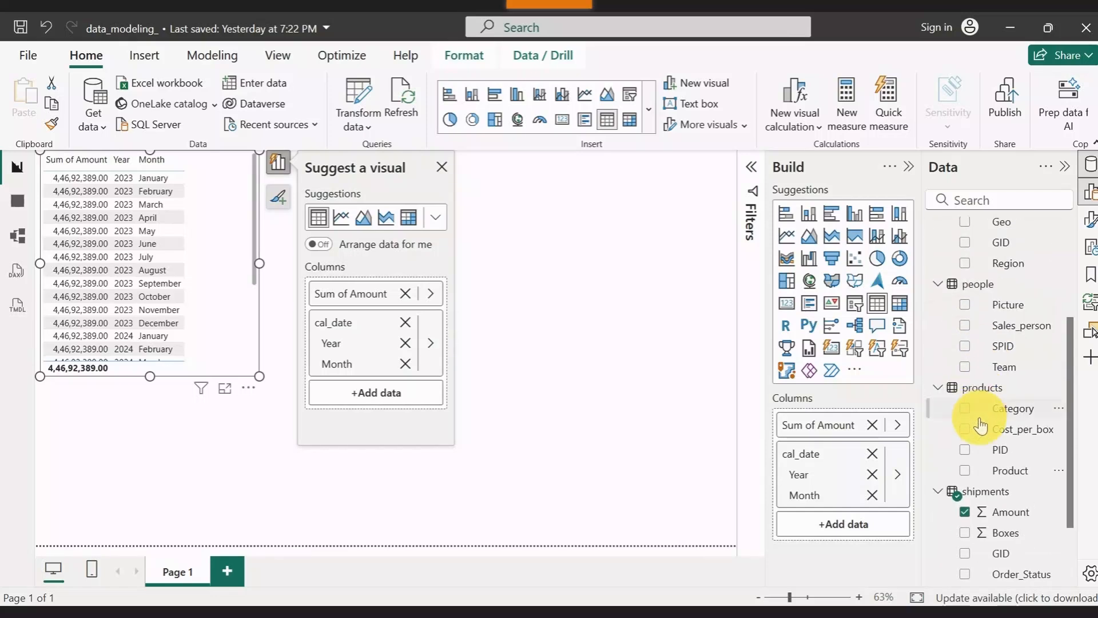
{"action": "left_click", "coordinate": [965, 326]}
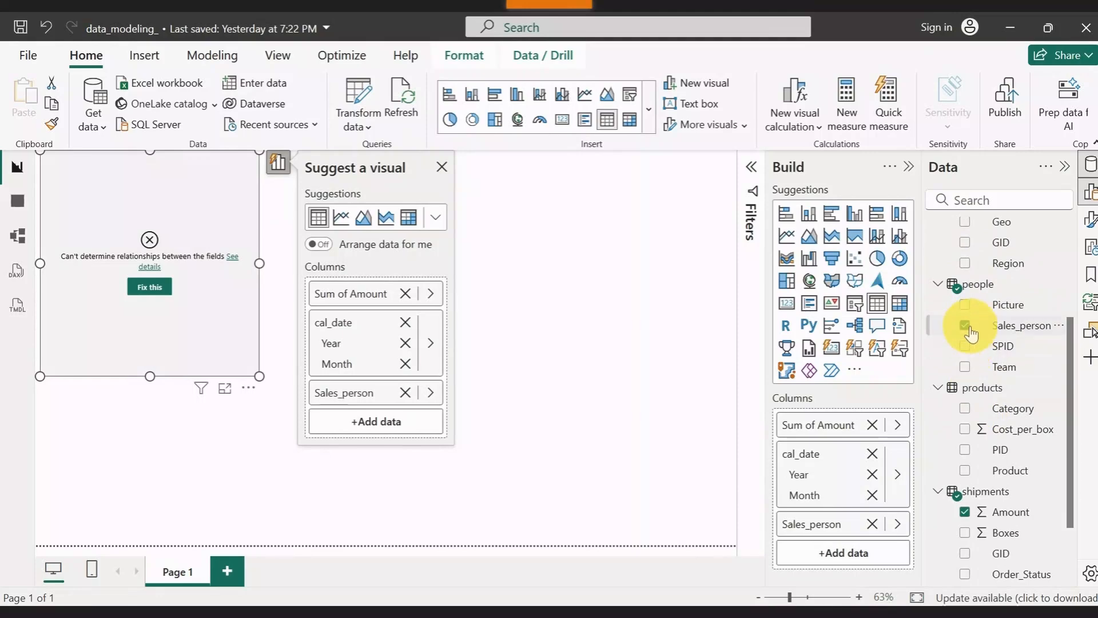
{"action": "left_click", "coordinate": [967, 327]}
{"action": "scroll", "coordinate": [983, 397], "scroll_direction": "down", "scroll_amount": 2}
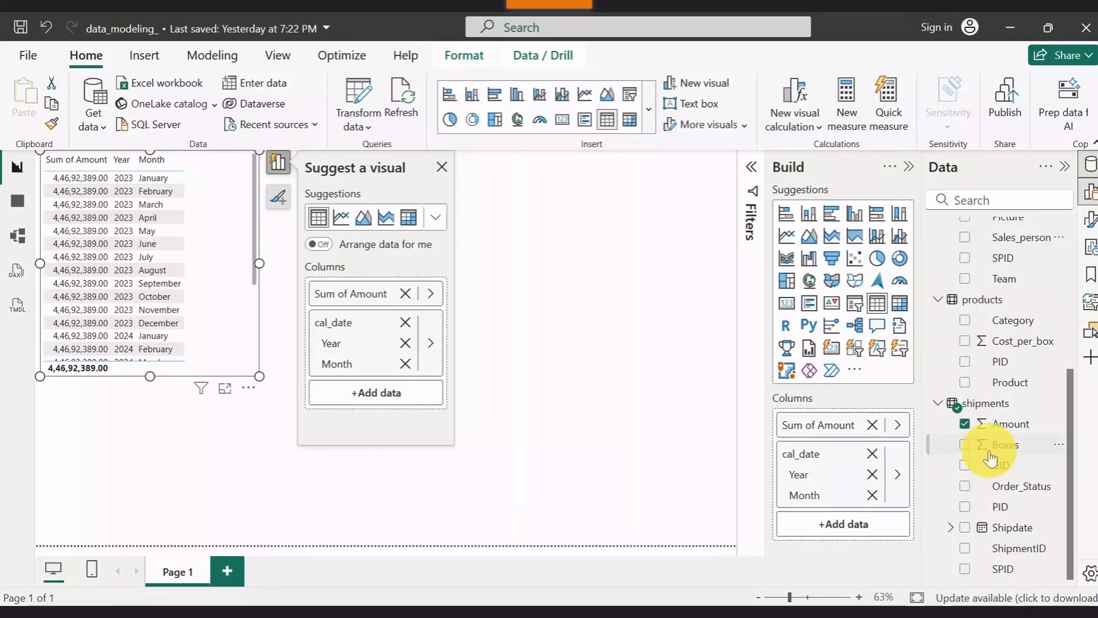
- Dismiss the visual suggestions and enlarge the table visual to show more month rows
{"action": "left_click", "coordinate": [442, 167]}
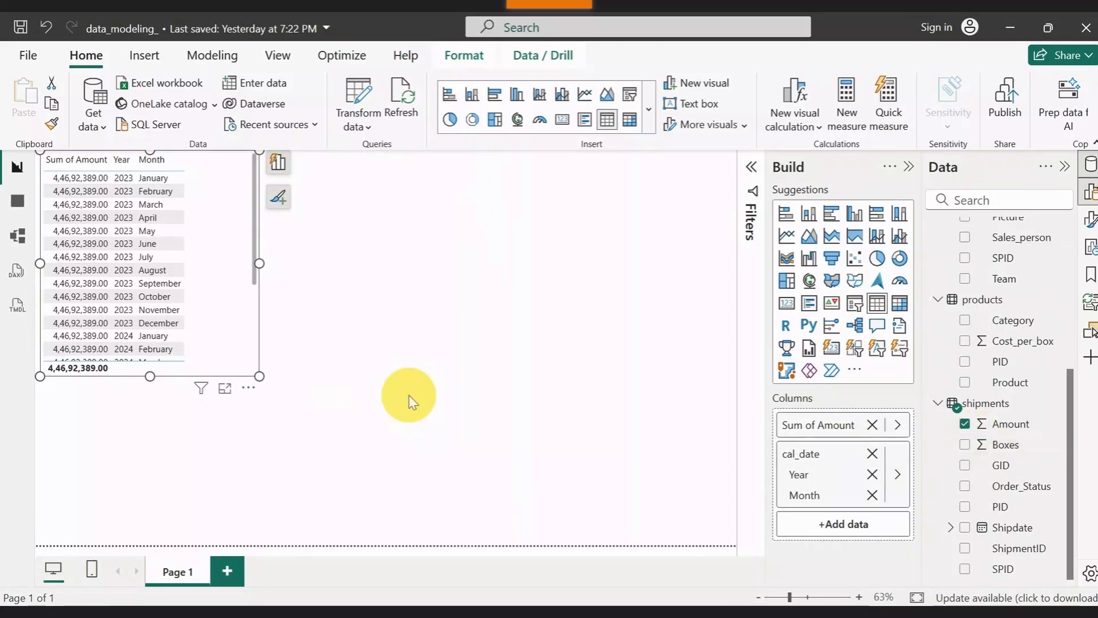
{"action": "left_click_drag", "start_coordinate": [259, 375], "coordinate": [441, 472]}
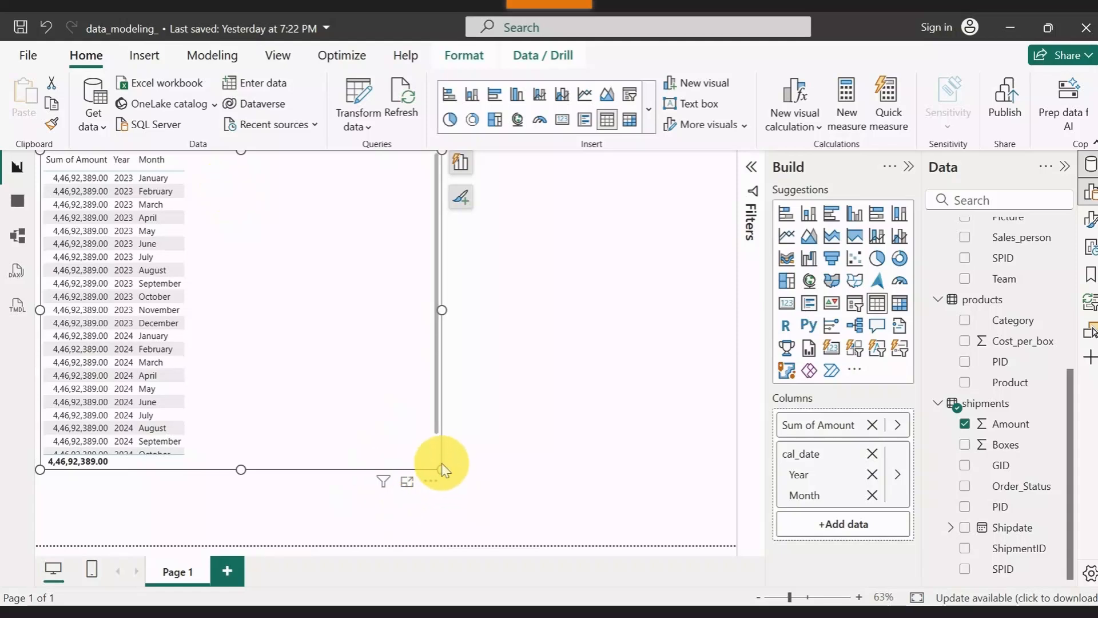
{"action": "left_click_drag", "start_coordinate": [443, 470], "coordinate": [358, 453]}
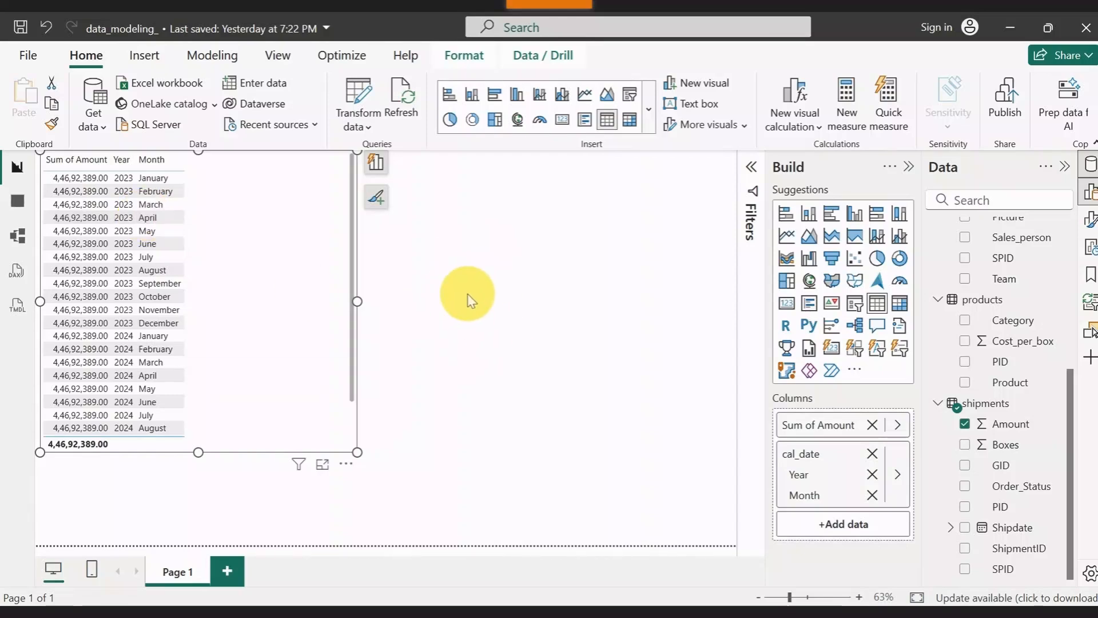
- Switch back to the model diagram showing all five tables
{"action": "left_click", "coordinate": [19, 237]}
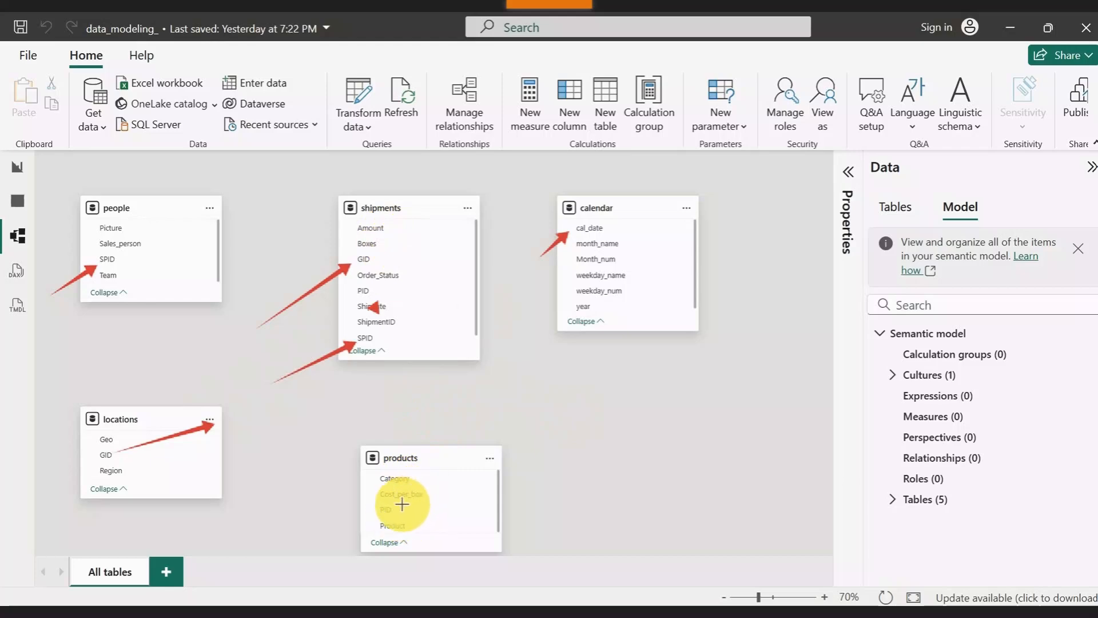
{"action": "left_click_drag", "start_coordinate": [296, 542], "coordinate": [374, 508]}
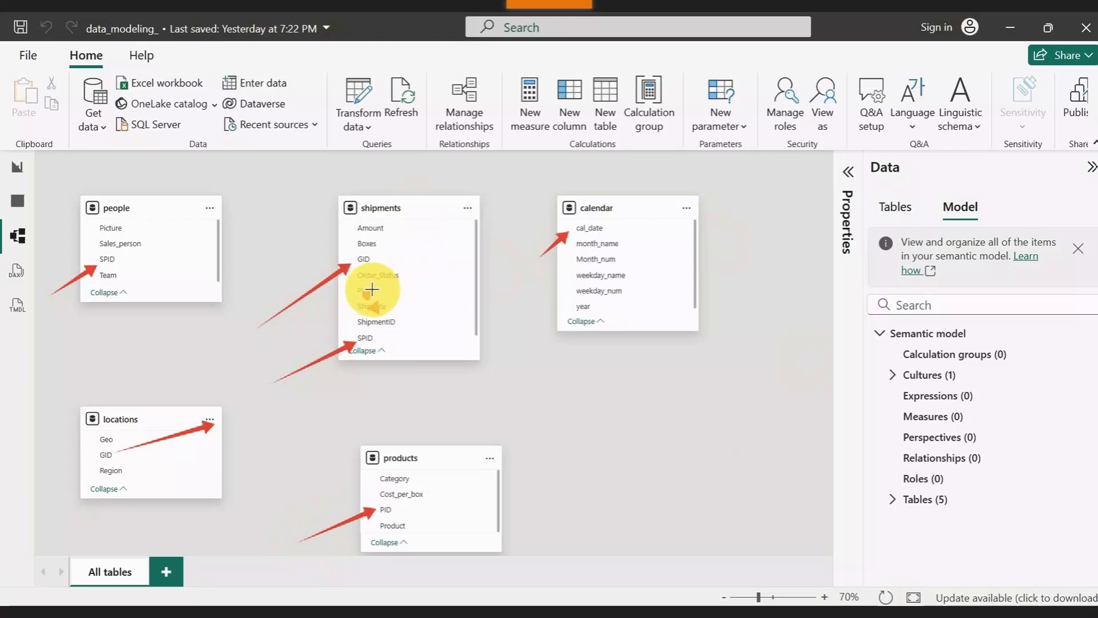
{"action": "left_click_drag", "start_coordinate": [372, 290], "coordinate": [385, 288]}
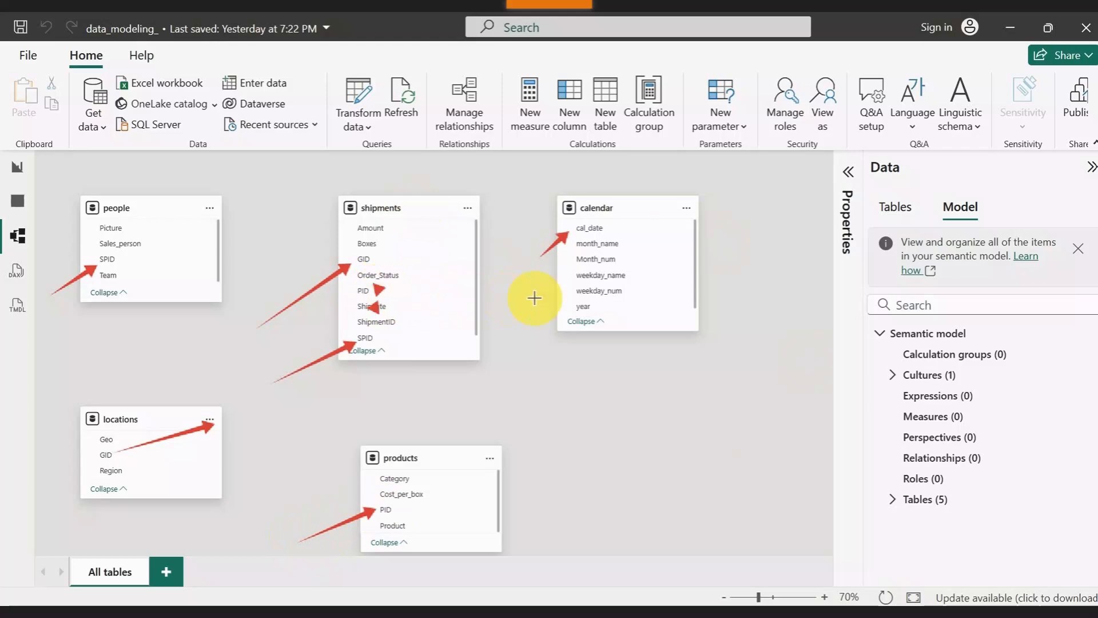
{"action": "left_click_drag", "start_coordinate": [500, 295], "coordinate": [375, 289]}
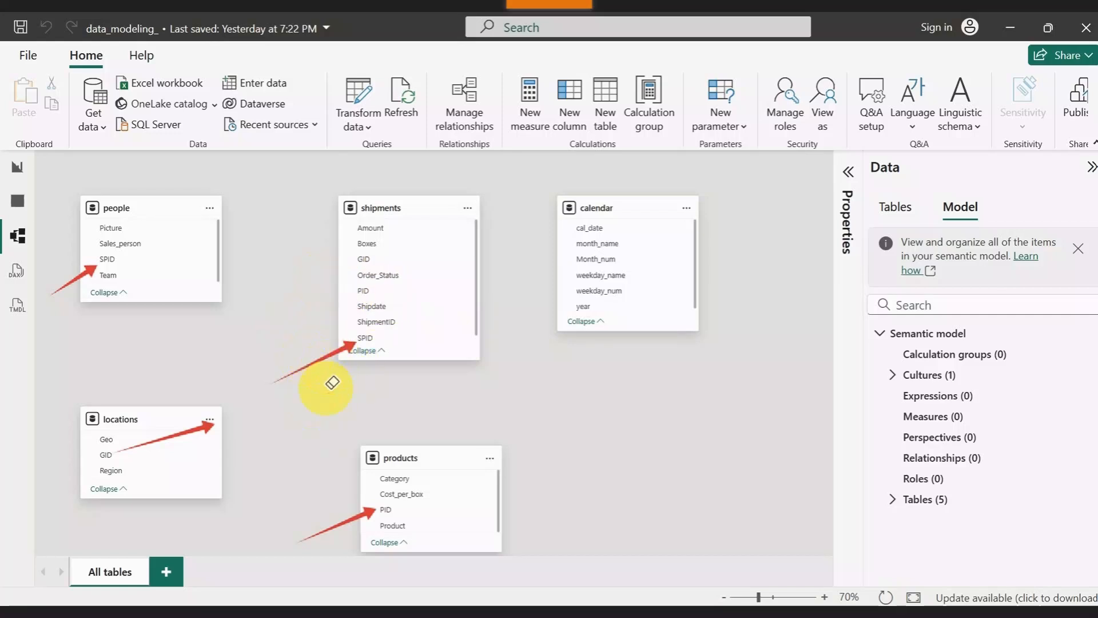
{"action": "left_click", "coordinate": [320, 359]}
{"action": "left_click", "coordinate": [328, 524]}
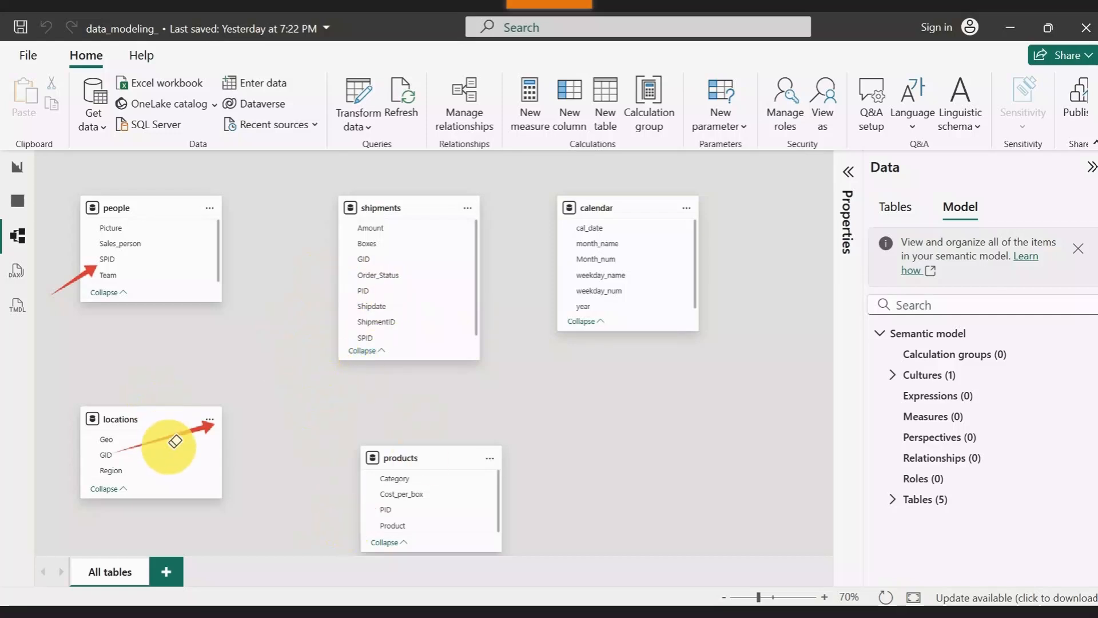
{"action": "left_click", "coordinate": [166, 439]}
{"action": "left_click", "coordinate": [86, 276]}
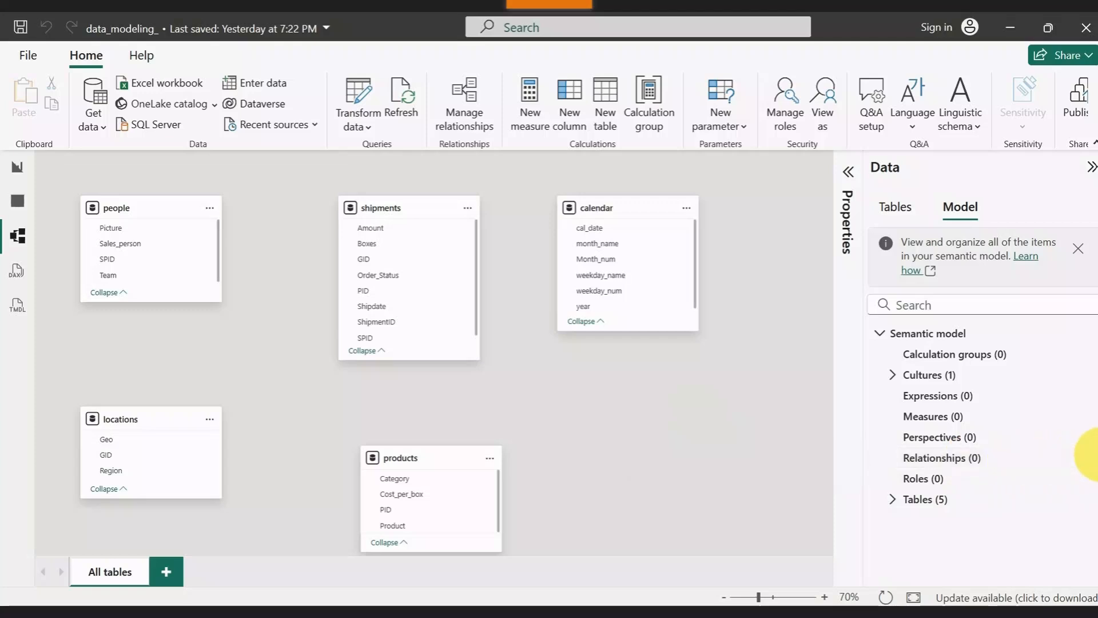
- Create an active many-to-one relationship from Shipdate in the shipments table to cal_date in the calendar table, with single cross-filter direction
{"action": "left_click", "coordinate": [1085, 458]}
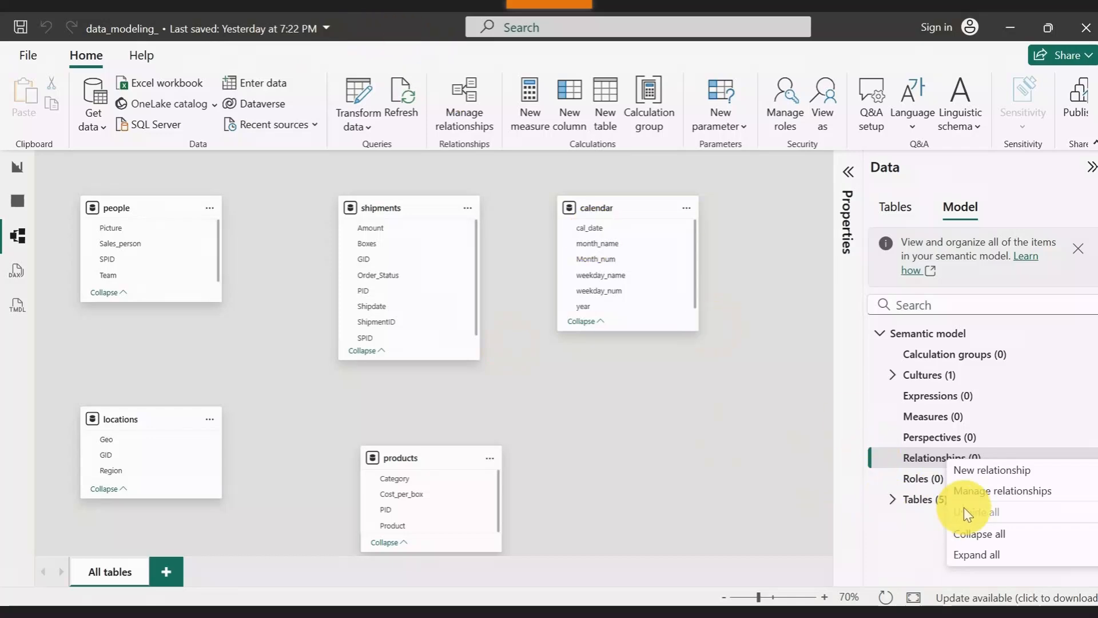
{"action": "left_click", "coordinate": [998, 493]}
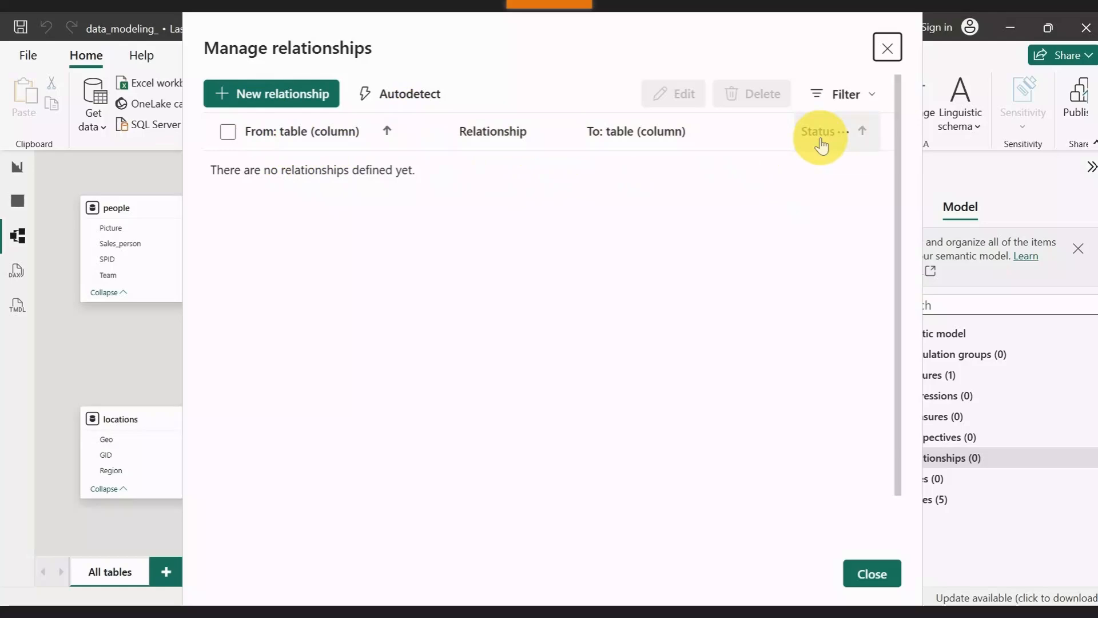
{"action": "key", "text": "Escape"}
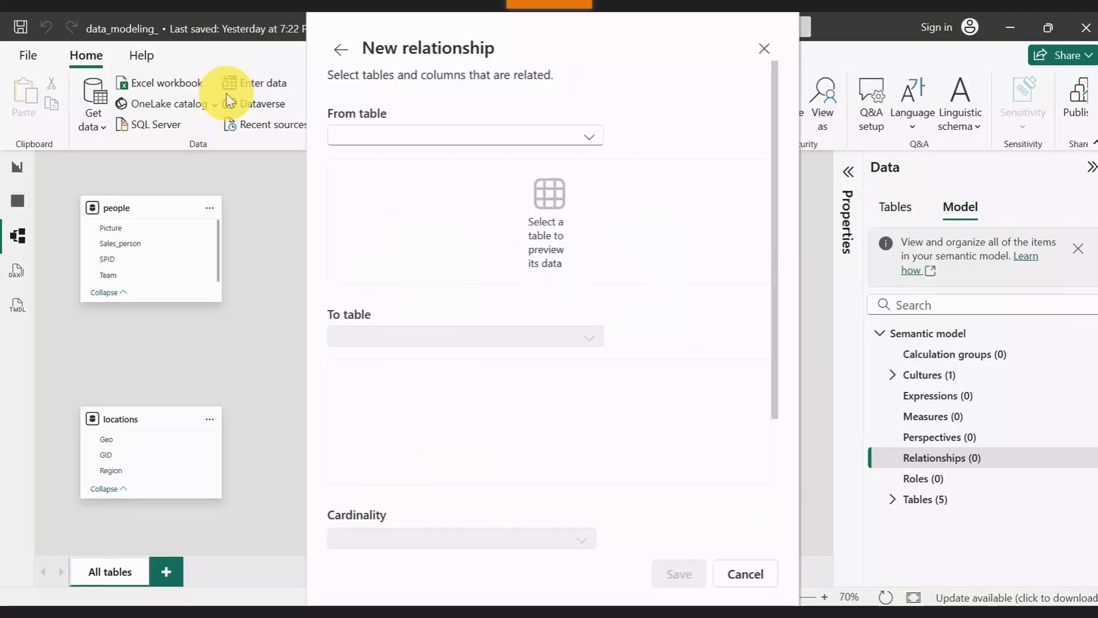
{"action": "left_click", "coordinate": [452, 136]}
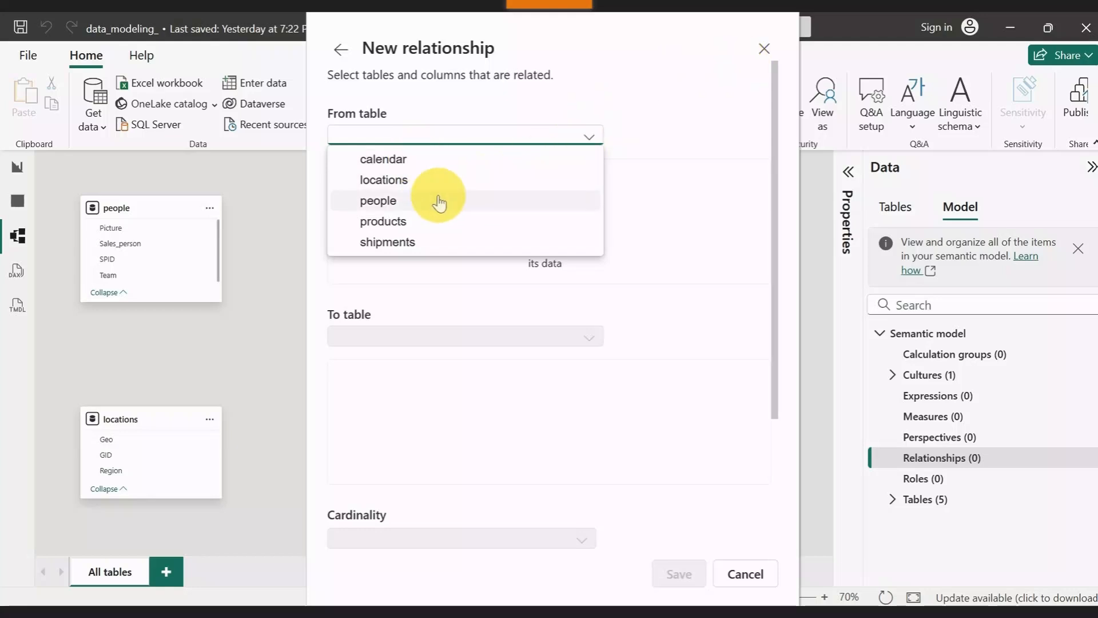
{"action": "left_click", "coordinate": [411, 243]}
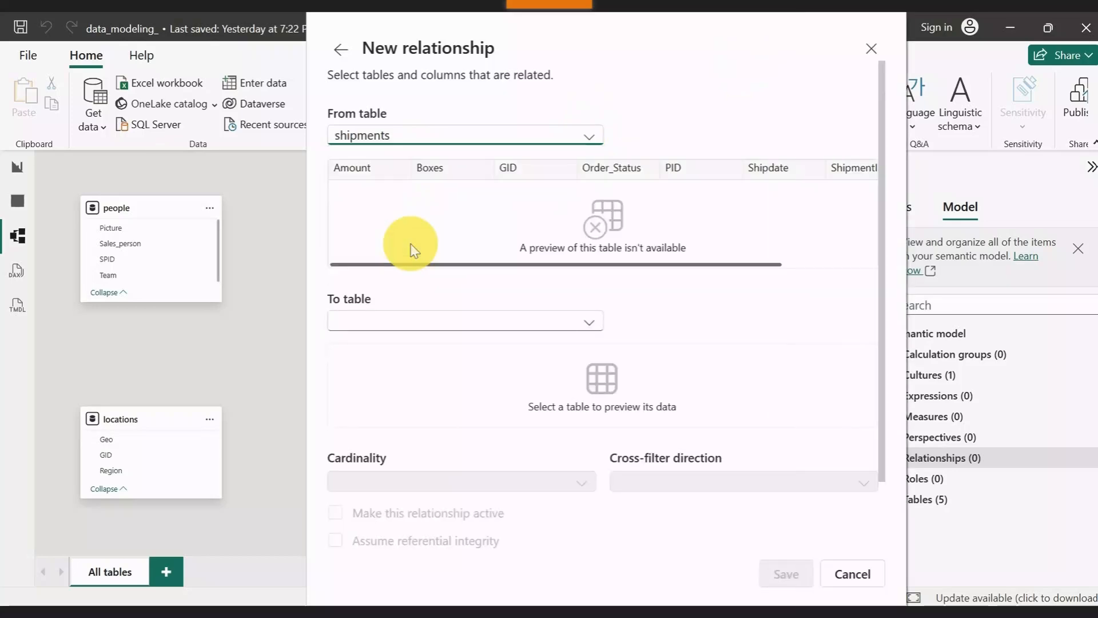
{"action": "left_click", "coordinate": [406, 303]}
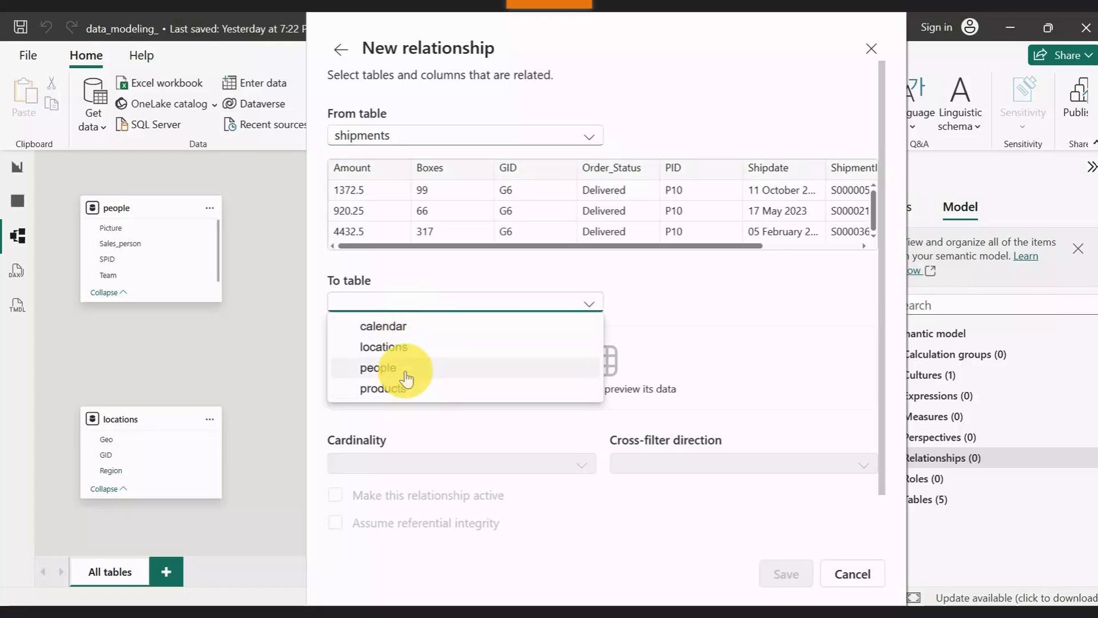
{"action": "left_click", "coordinate": [406, 336]}
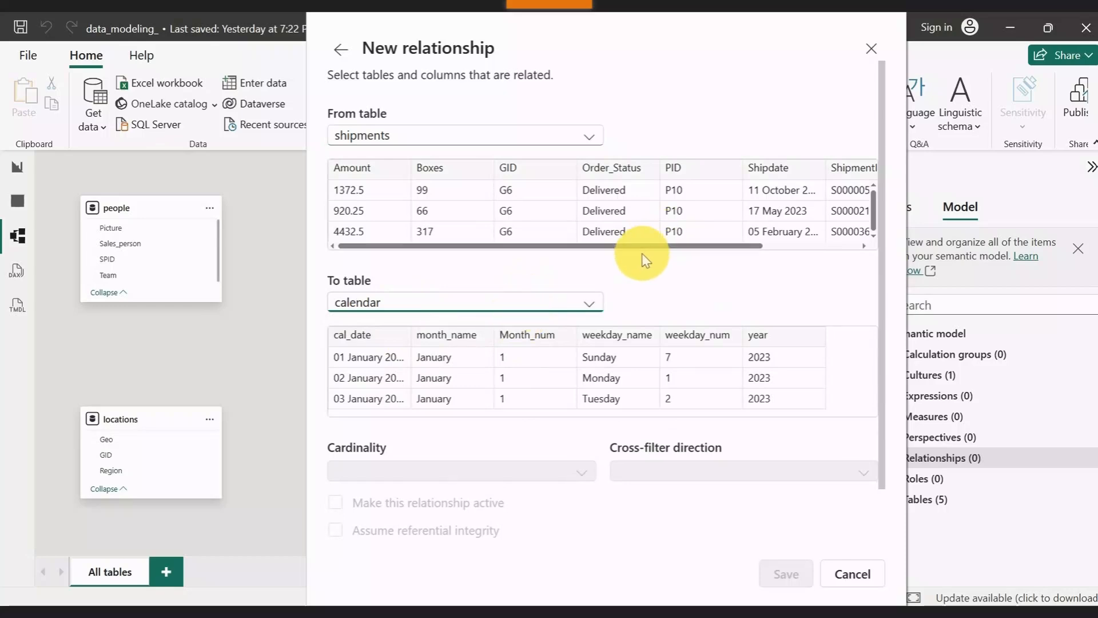
{"action": "left_click", "coordinate": [776, 165]}
{"action": "left_click", "coordinate": [396, 355]}
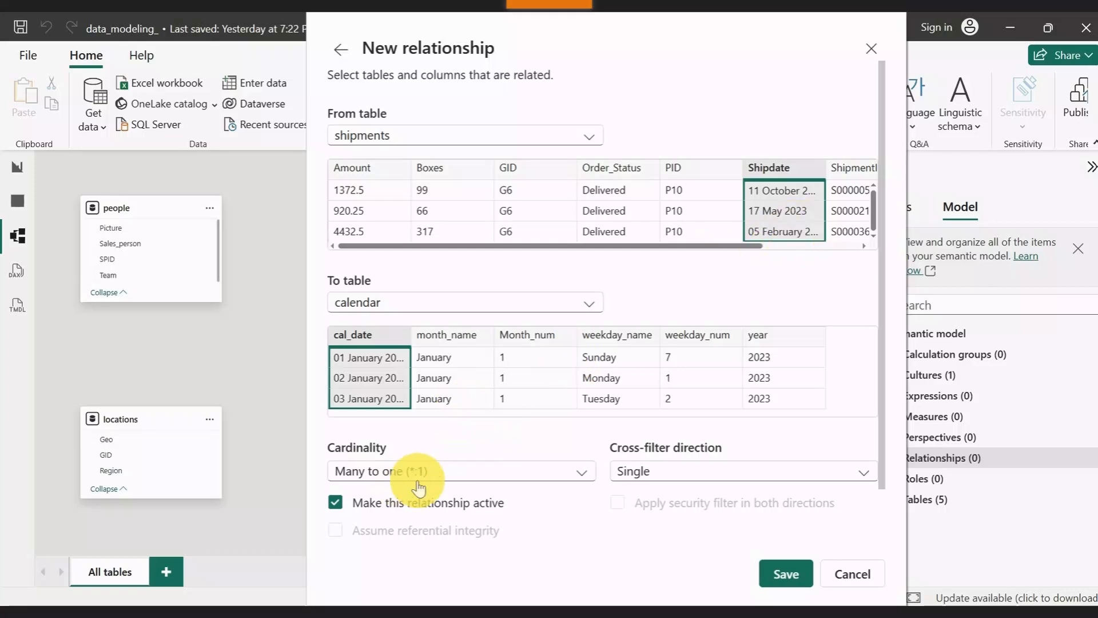
{"action": "left_click", "coordinate": [788, 575]}
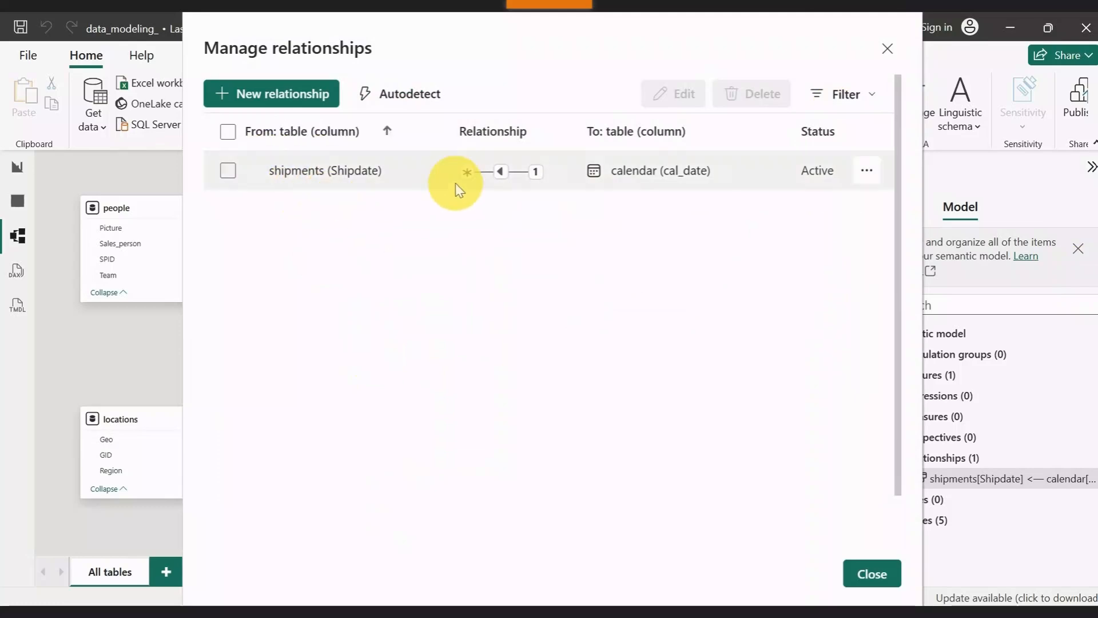
{"action": "mouse_move", "coordinate": [466, 173]}
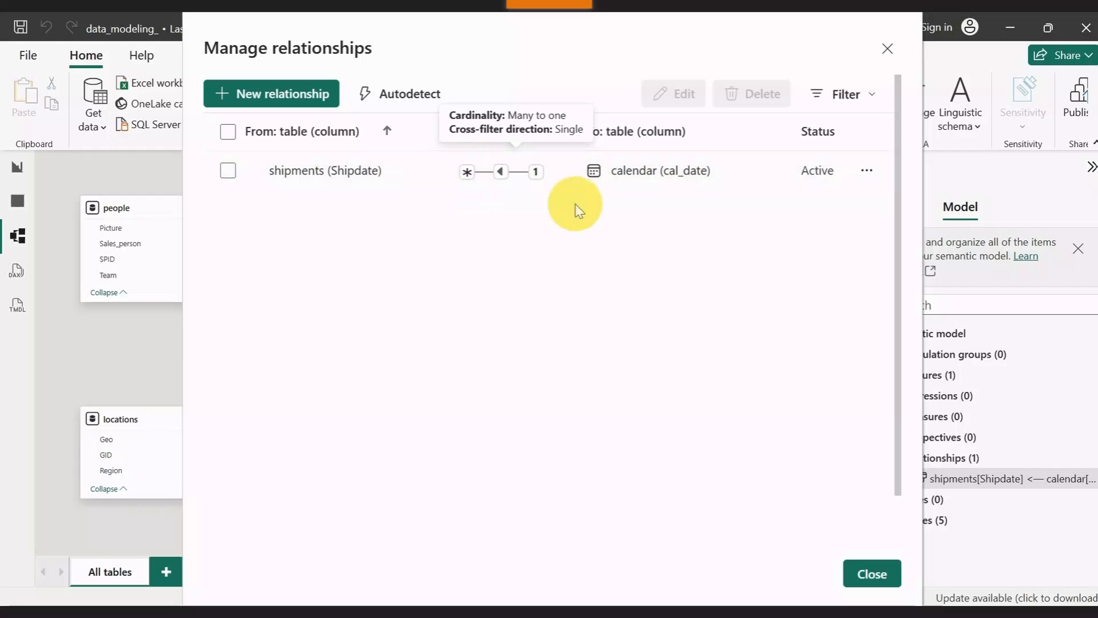
- Create an active many-to-one relationship from shipments to people on SPID, and check its connecting line in the diagram
{"action": "left_click", "coordinate": [226, 96]}
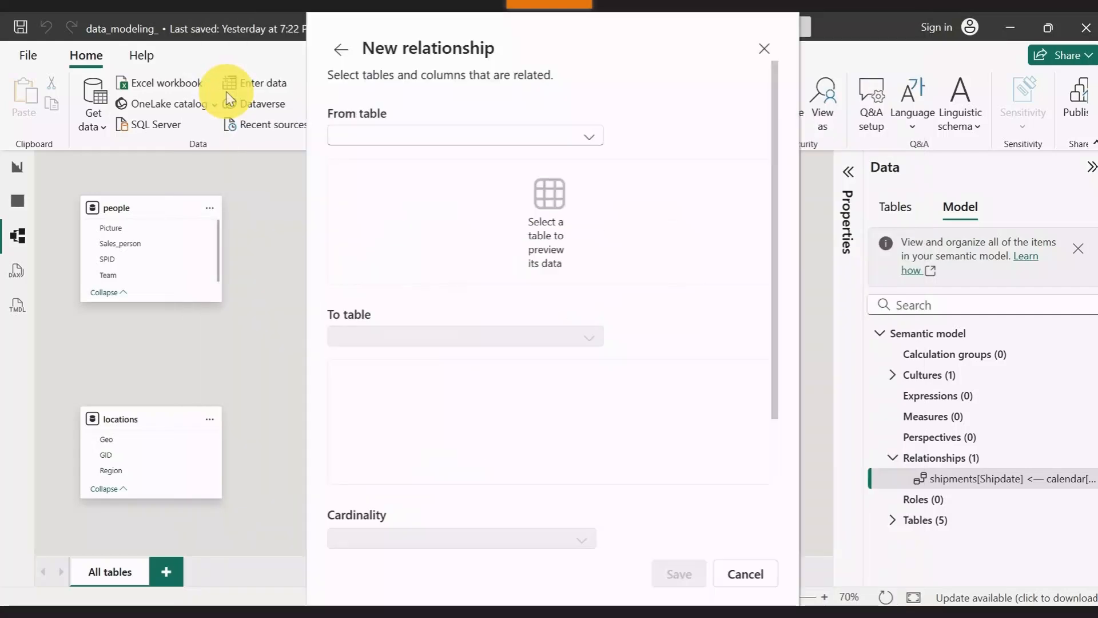
{"action": "left_click", "coordinate": [415, 141]}
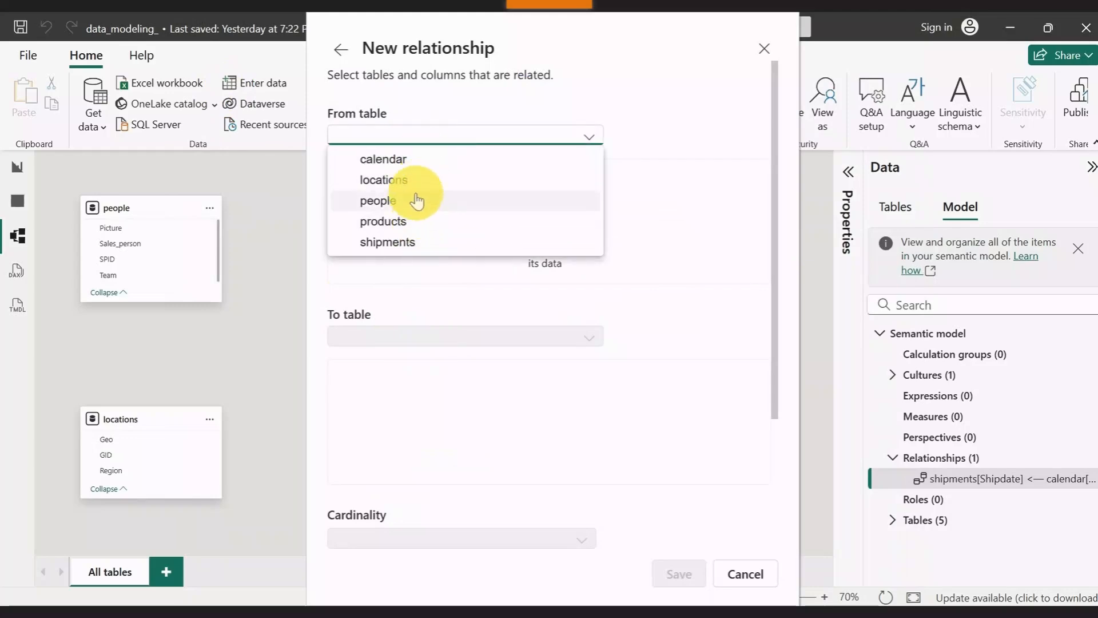
{"action": "left_click", "coordinate": [417, 241]}
{"action": "left_click", "coordinate": [417, 303]}
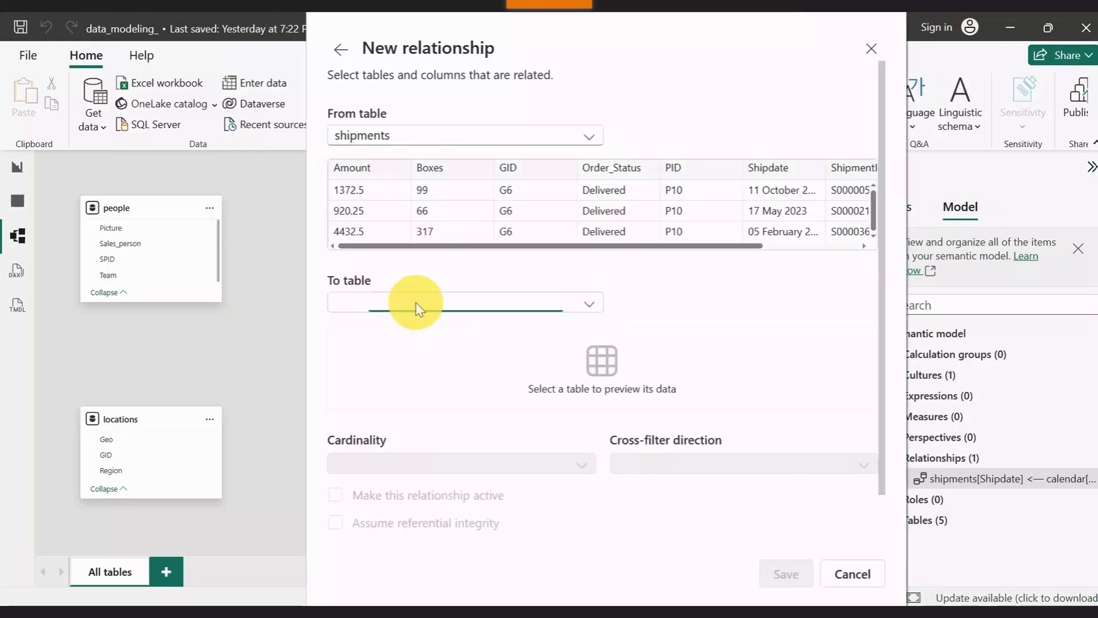
{"action": "left_click", "coordinate": [401, 372]}
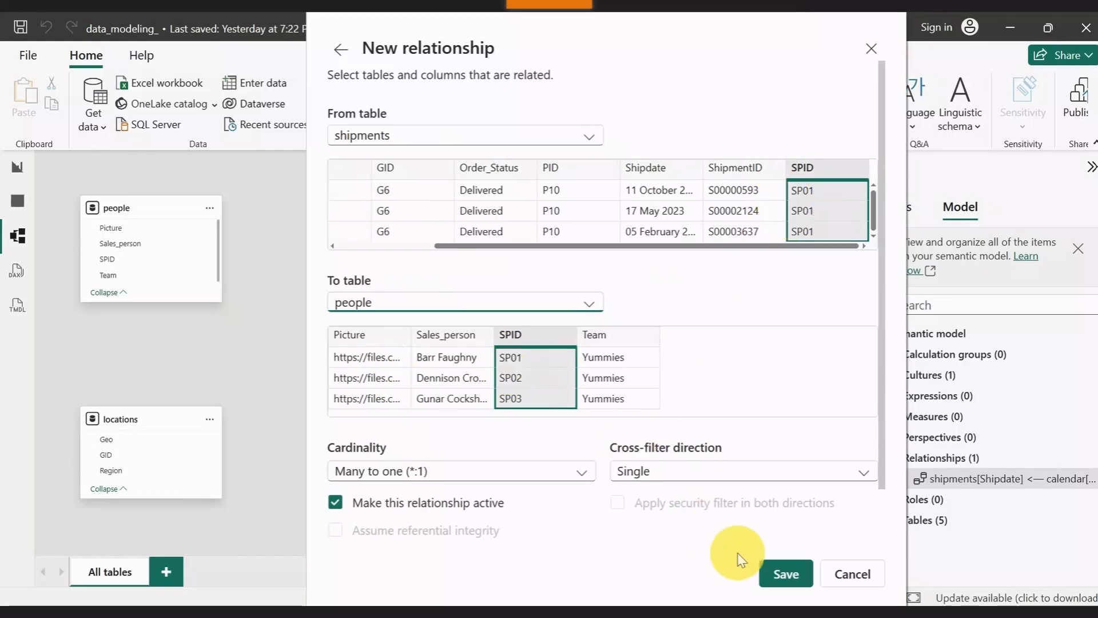
{"action": "left_click", "coordinate": [784, 577]}
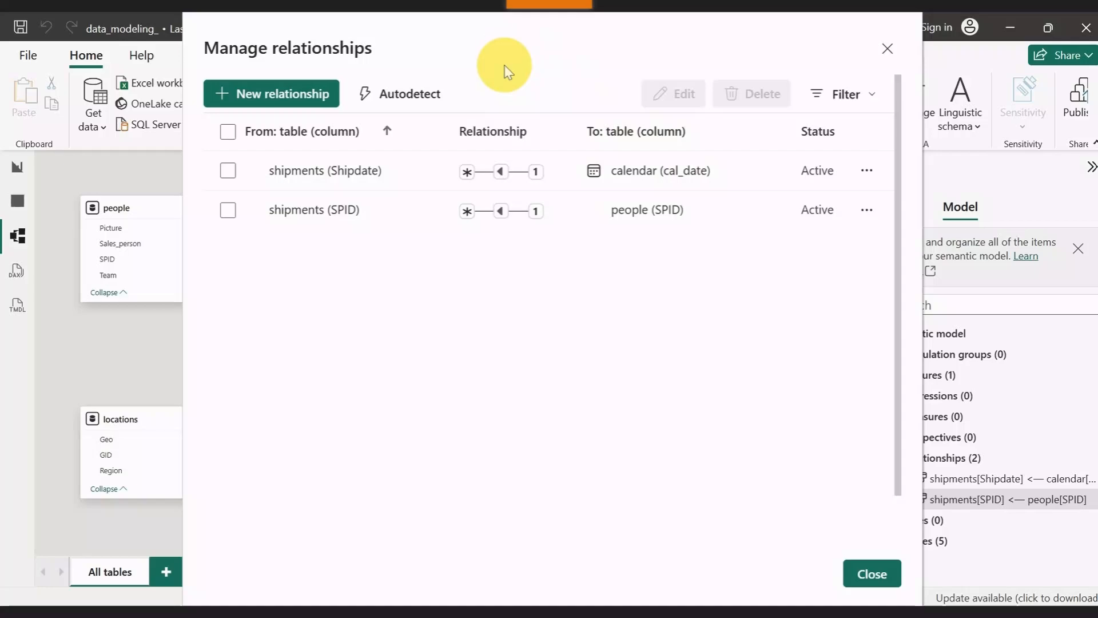
{"action": "left_click_drag", "start_coordinate": [505, 66], "coordinate": [1057, 412]}
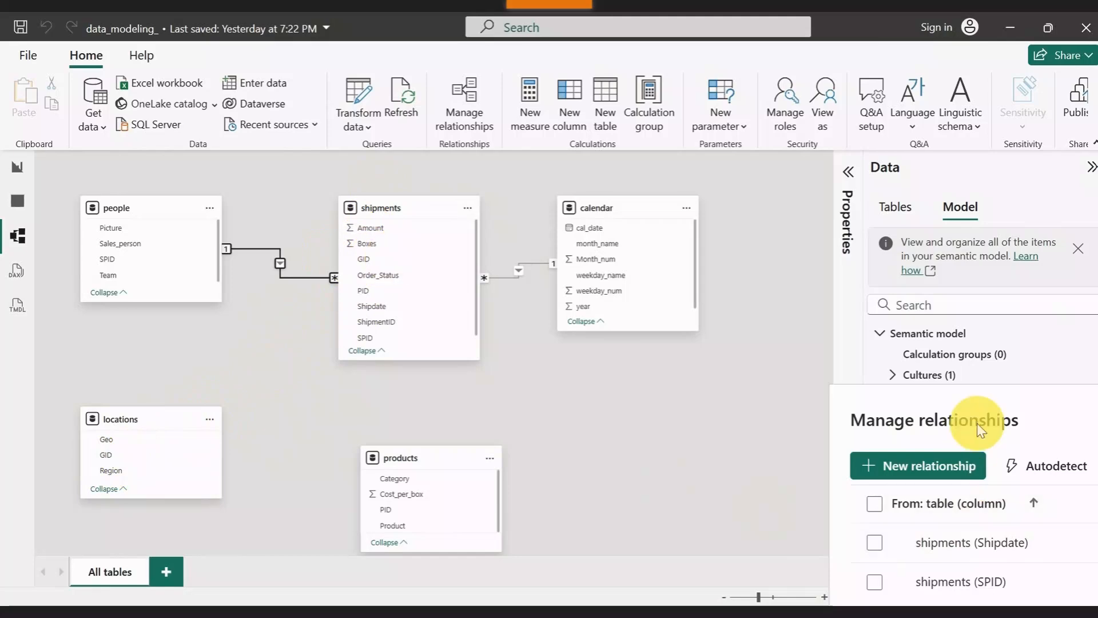
{"action": "left_click_drag", "start_coordinate": [991, 408], "coordinate": [385, 67]}
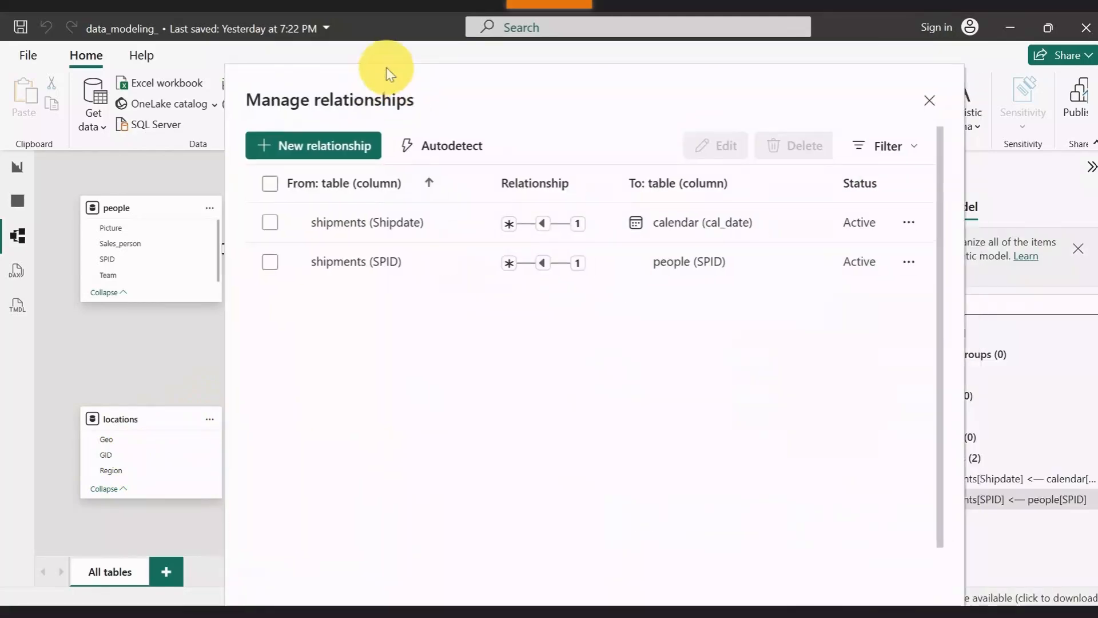
- Create an active many-to-one relationship from shipments to locations on the GID column, with single cross-filter direction
{"action": "left_click", "coordinate": [297, 124]}
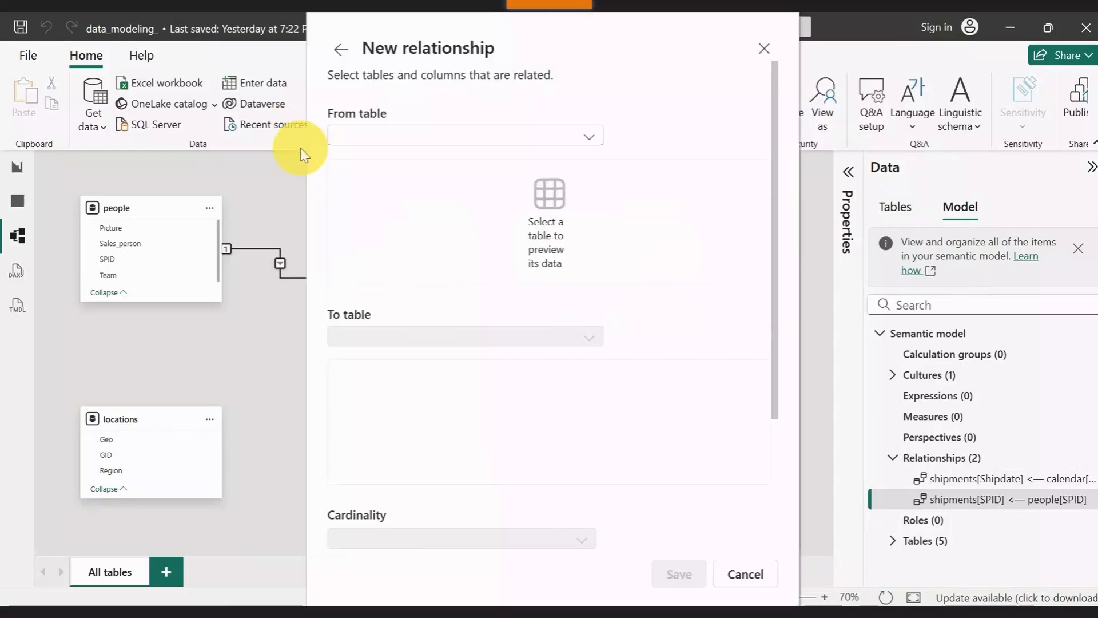
{"action": "left_click", "coordinate": [425, 136]}
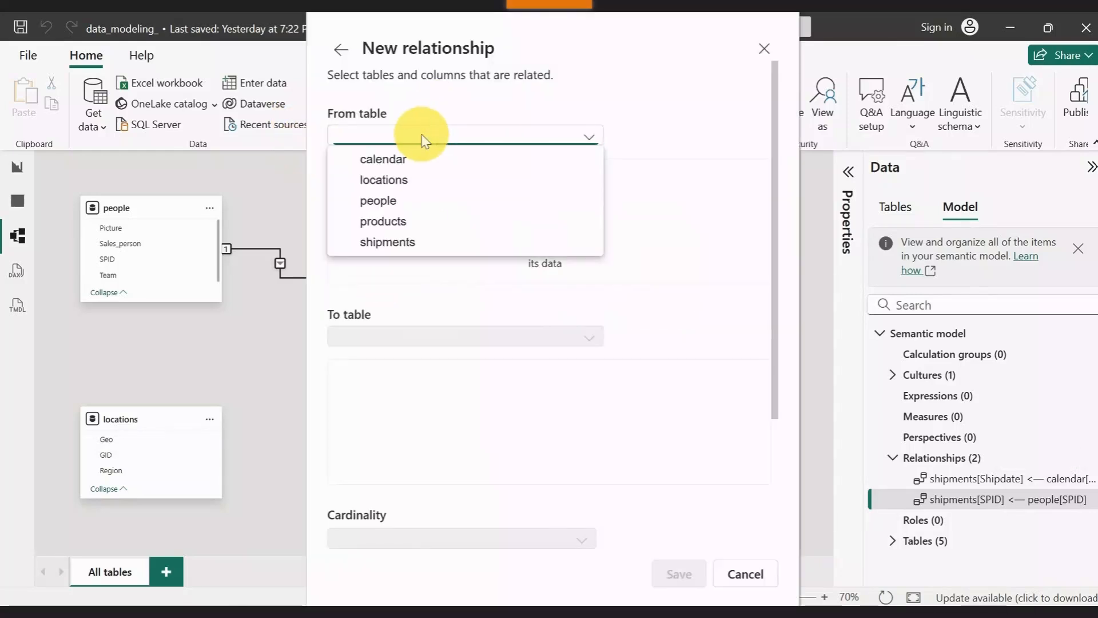
{"action": "left_click", "coordinate": [413, 243]}
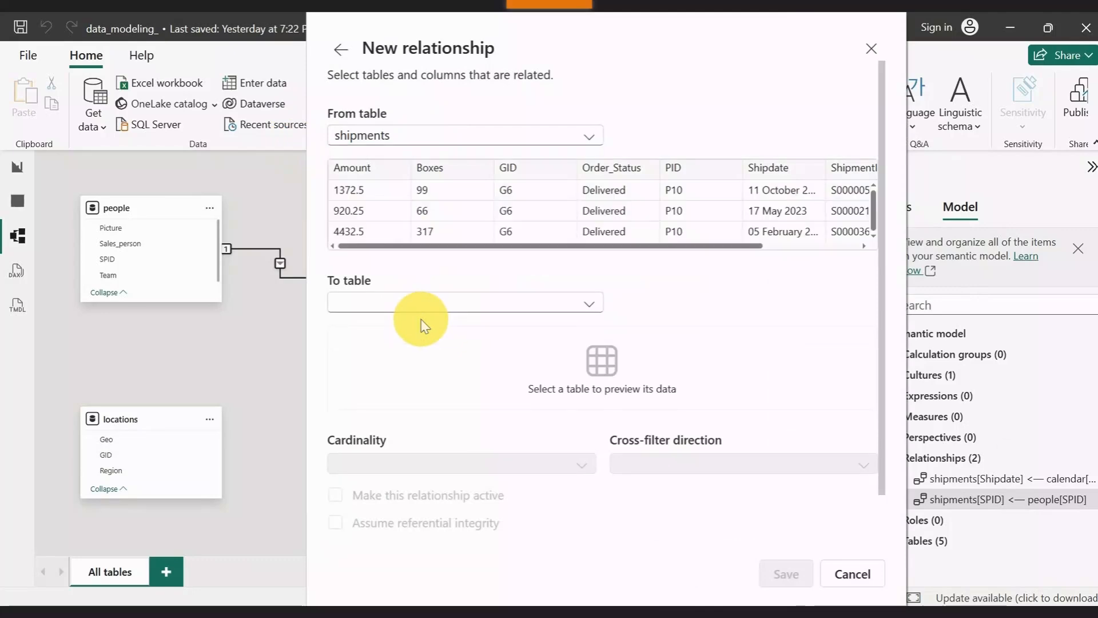
{"action": "left_click", "coordinate": [416, 308]}
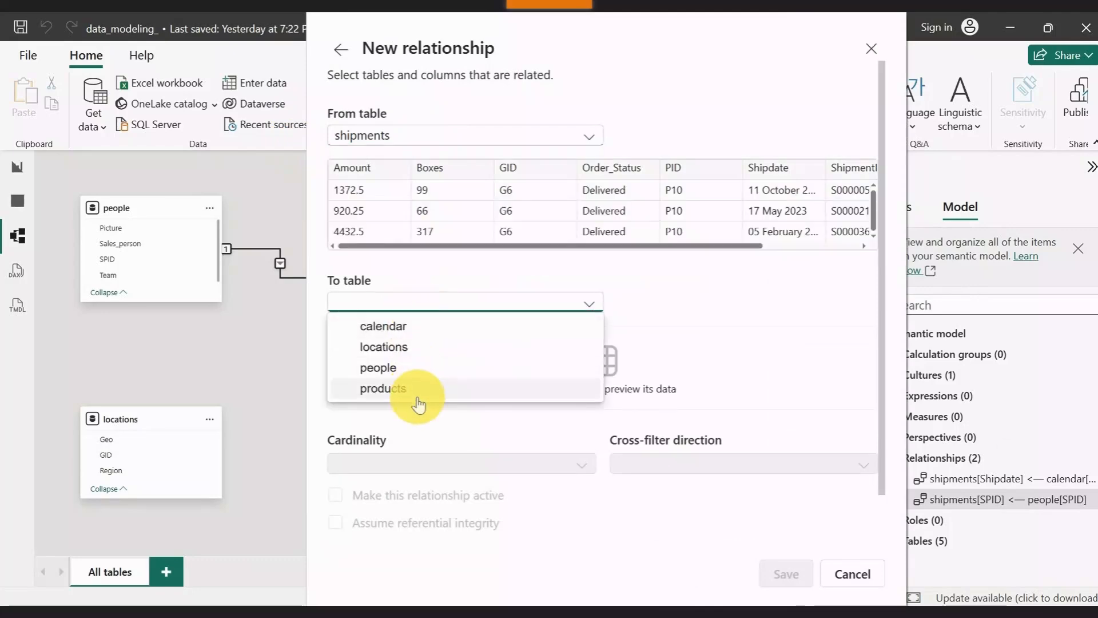
{"action": "left_click", "coordinate": [394, 349]}
{"action": "left_click", "coordinate": [507, 177]}
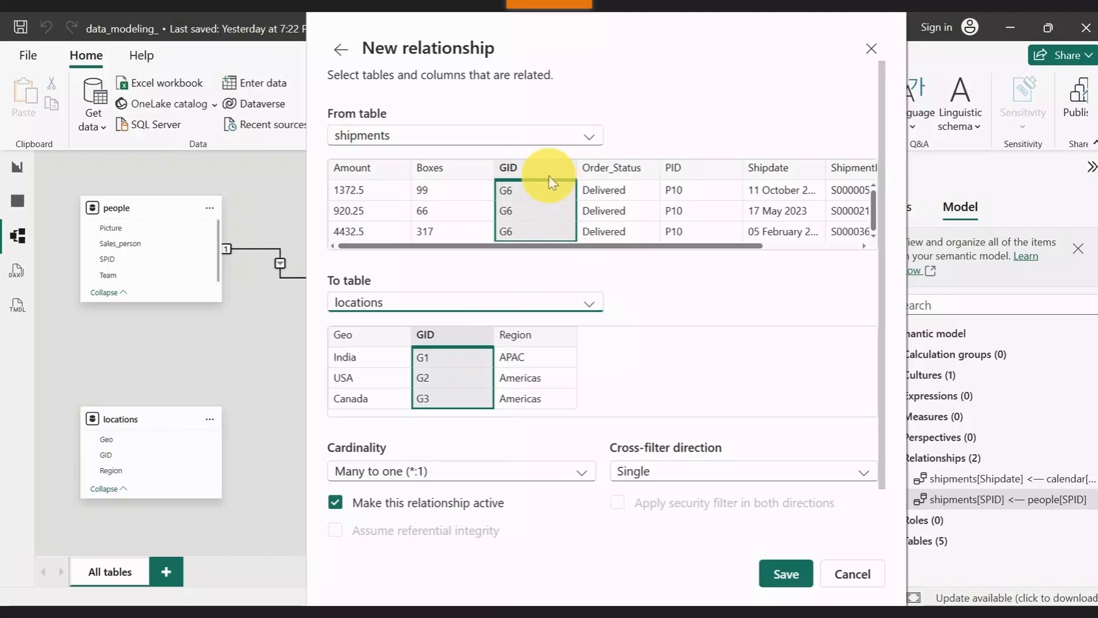
{"action": "left_click", "coordinate": [794, 579]}
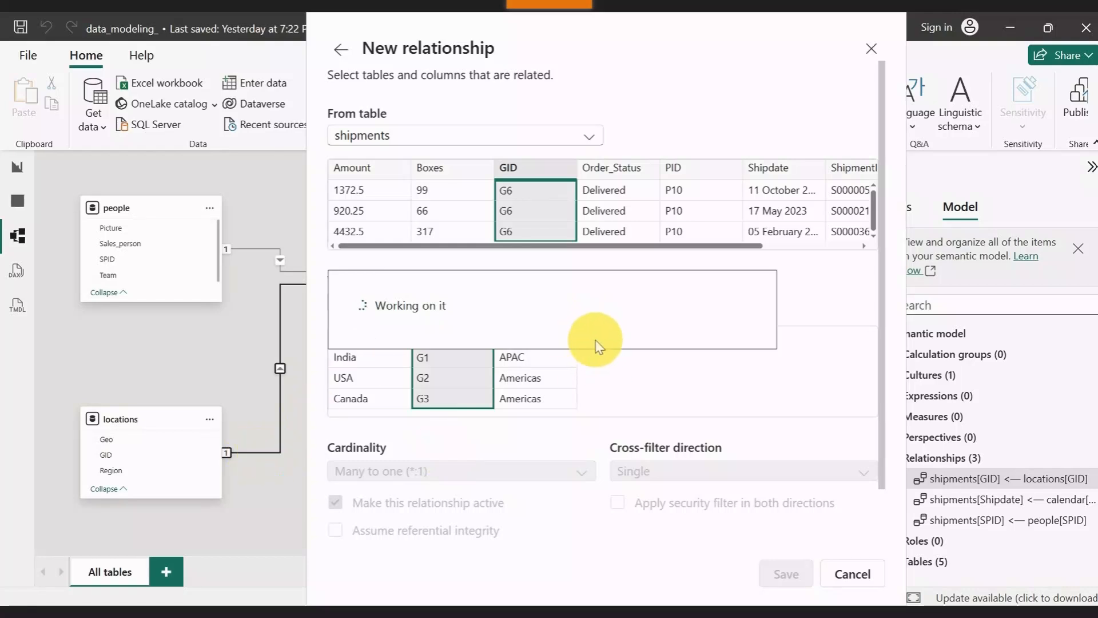
{"action": "left_click", "coordinate": [920, 109]}
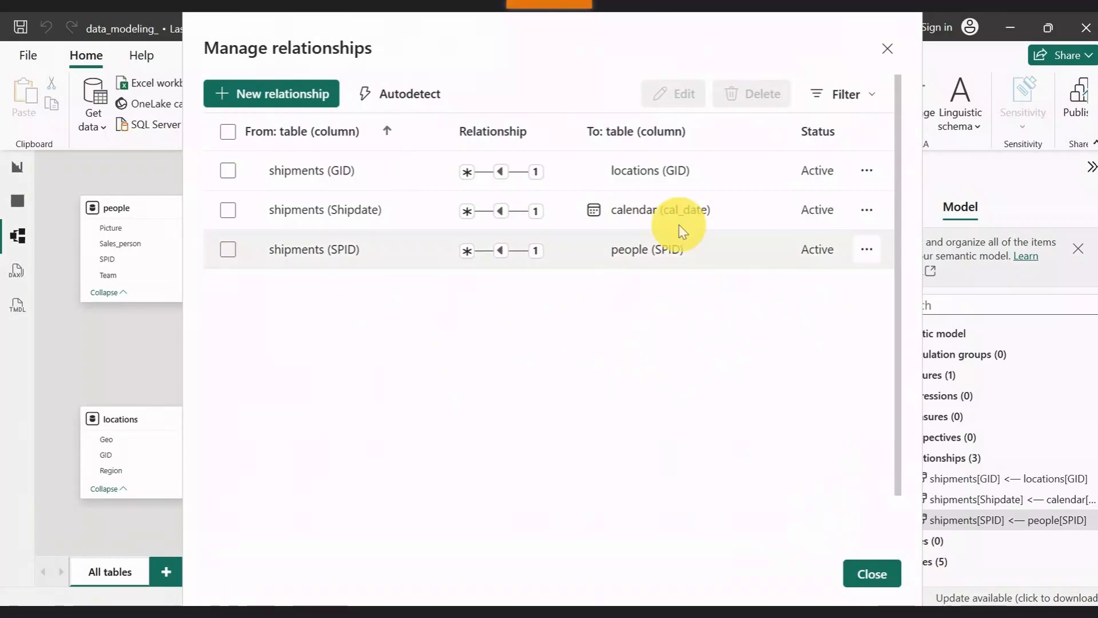
- Create an active many-to-one relationship from shipments to products on the PID column, and close the relationship manager
{"action": "left_click", "coordinate": [247, 96]}
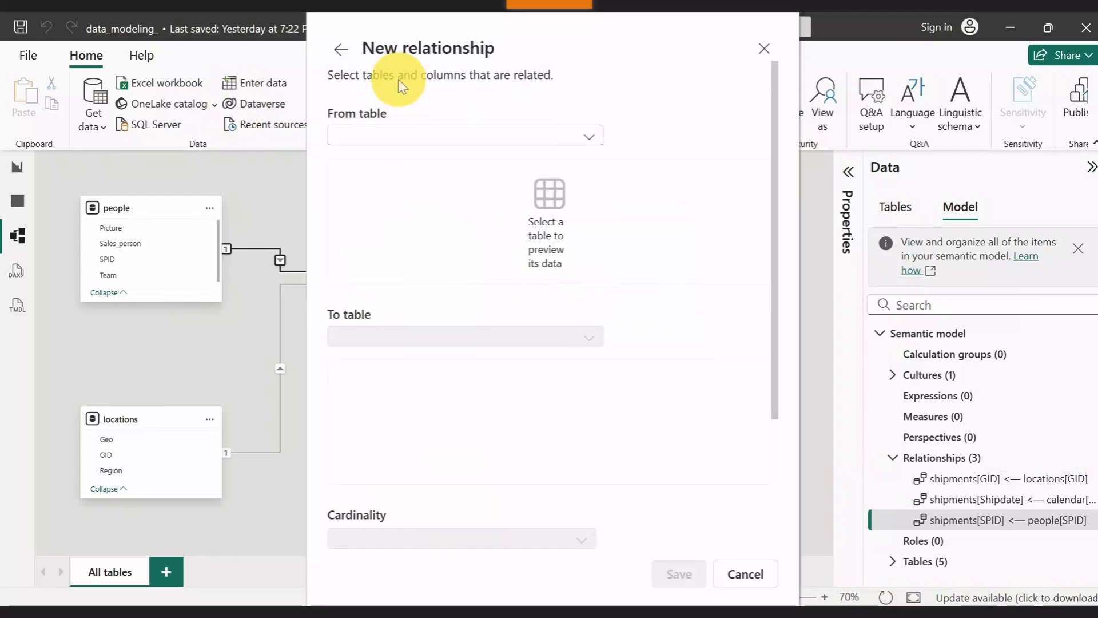
{"action": "left_click", "coordinate": [464, 141]}
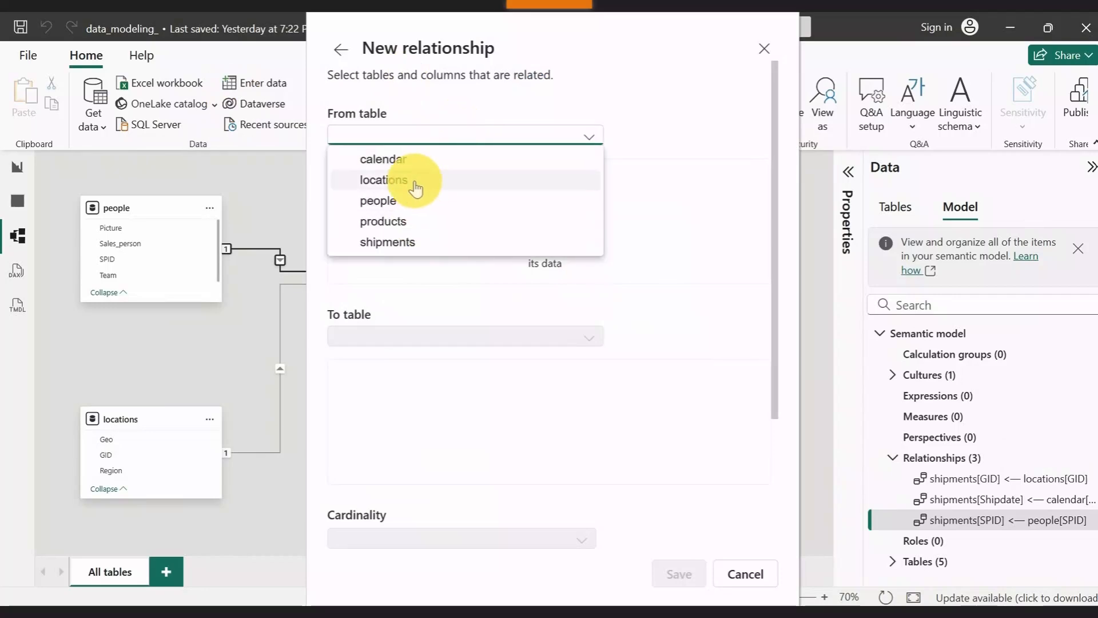
{"action": "left_click", "coordinate": [416, 243]}
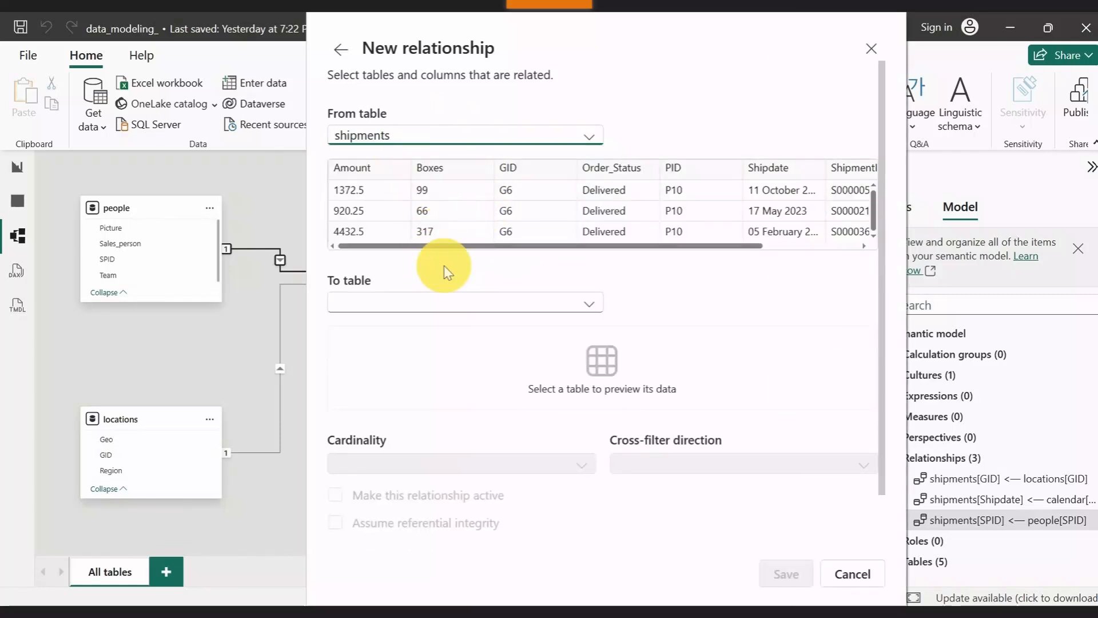
{"action": "left_click", "coordinate": [437, 302]}
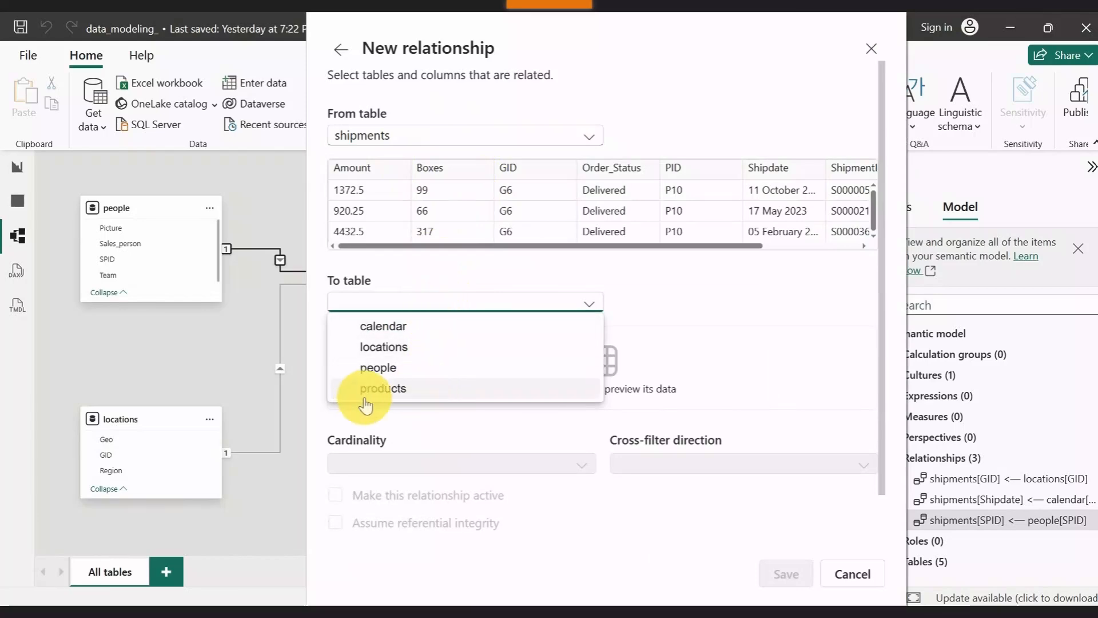
{"action": "left_click", "coordinate": [394, 388]}
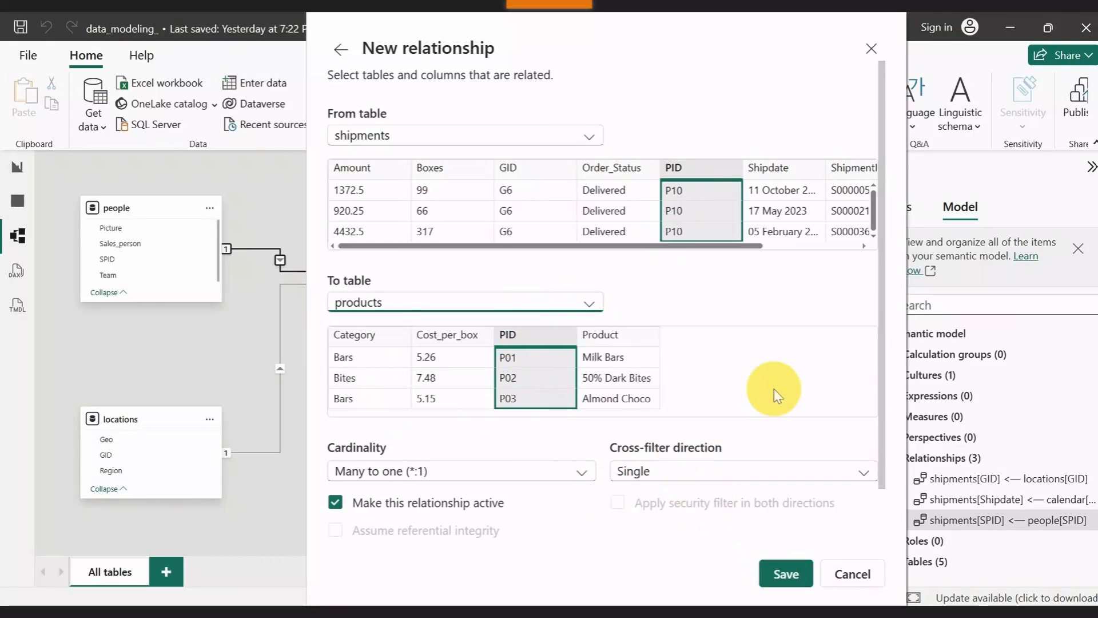
{"action": "scroll", "coordinate": [784, 486], "scroll_direction": "down", "scroll_amount": 2}
{"action": "scroll", "coordinate": [708, 481], "scroll_direction": "up", "scroll_amount": 1}
{"action": "scroll", "coordinate": [729, 531], "scroll_direction": "down", "scroll_amount": 1}
{"action": "scroll", "coordinate": [729, 531], "scroll_direction": "up", "scroll_amount": 2}
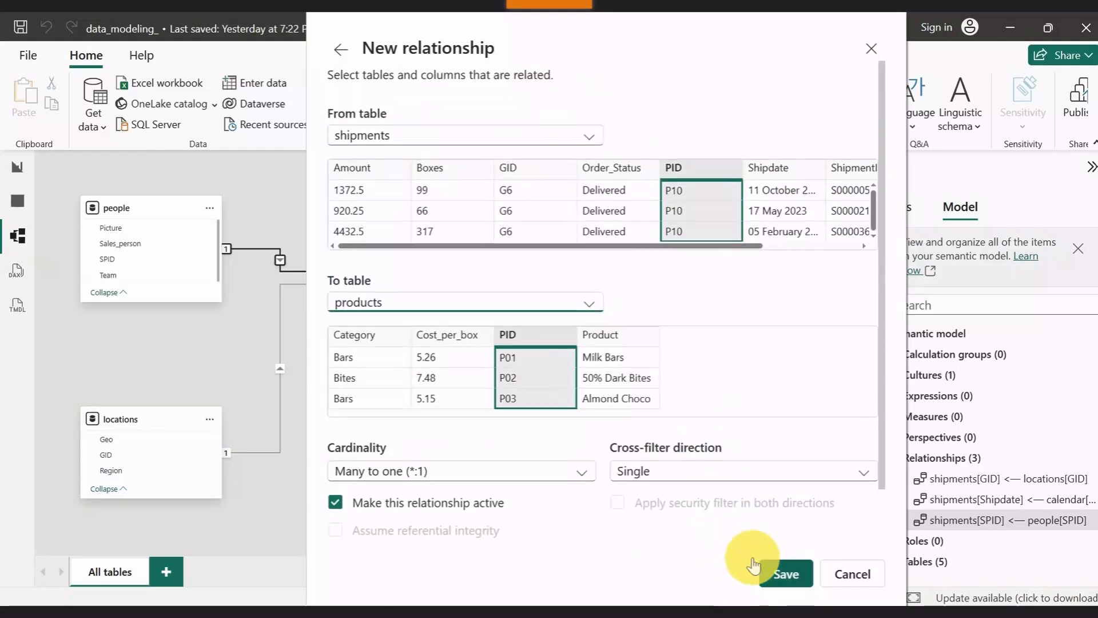
{"action": "left_click", "coordinate": [784, 574]}
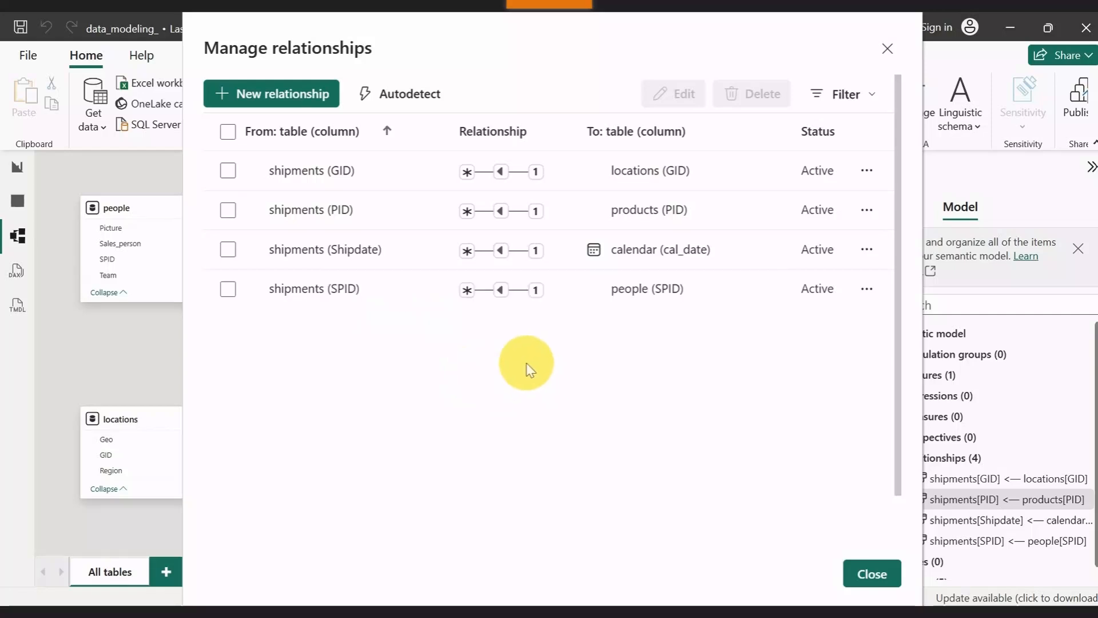
{"action": "left_click", "coordinate": [873, 571]}
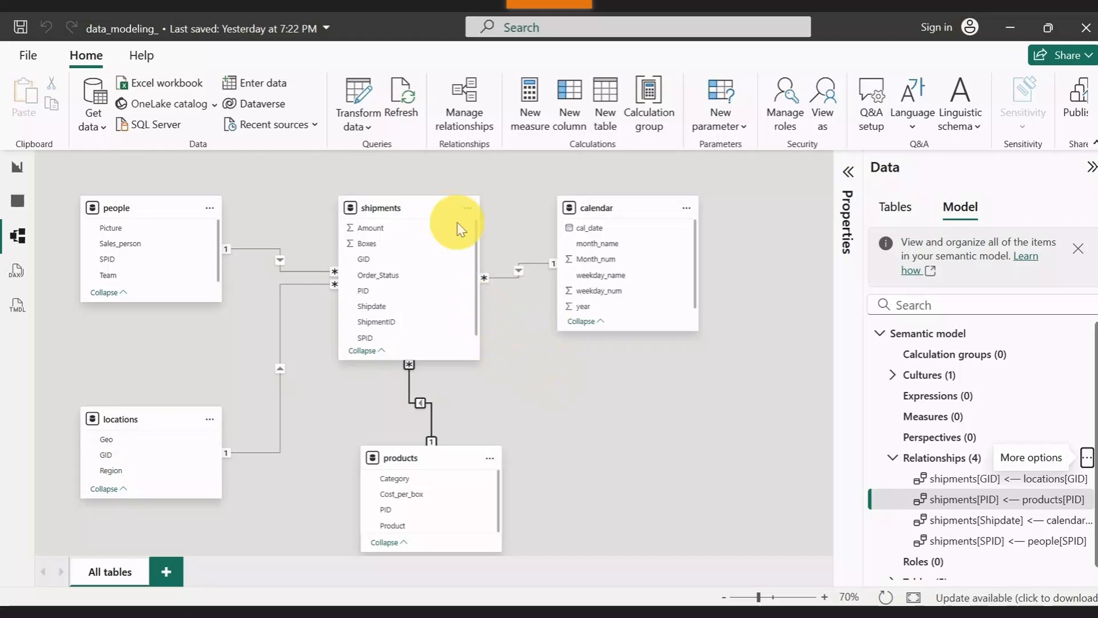
- Spread out the shipments, calendar and products tables in the model diagram to separate their relationship lines
{"action": "left_click_drag", "start_coordinate": [409, 213], "coordinate": [472, 210]}
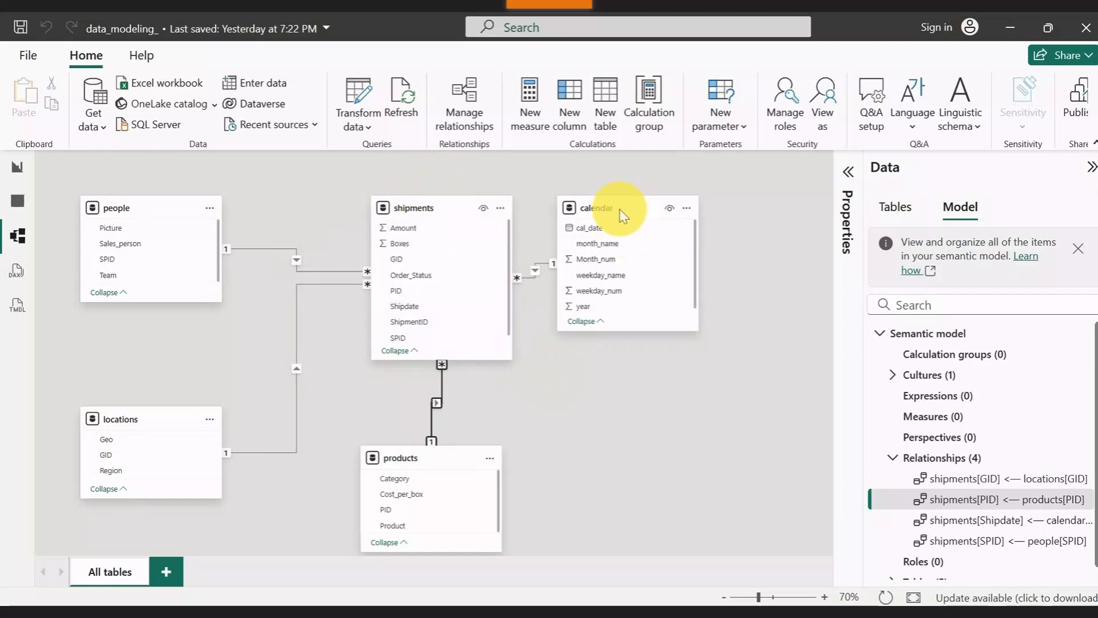
{"action": "left_click_drag", "start_coordinate": [621, 213], "coordinate": [760, 252]}
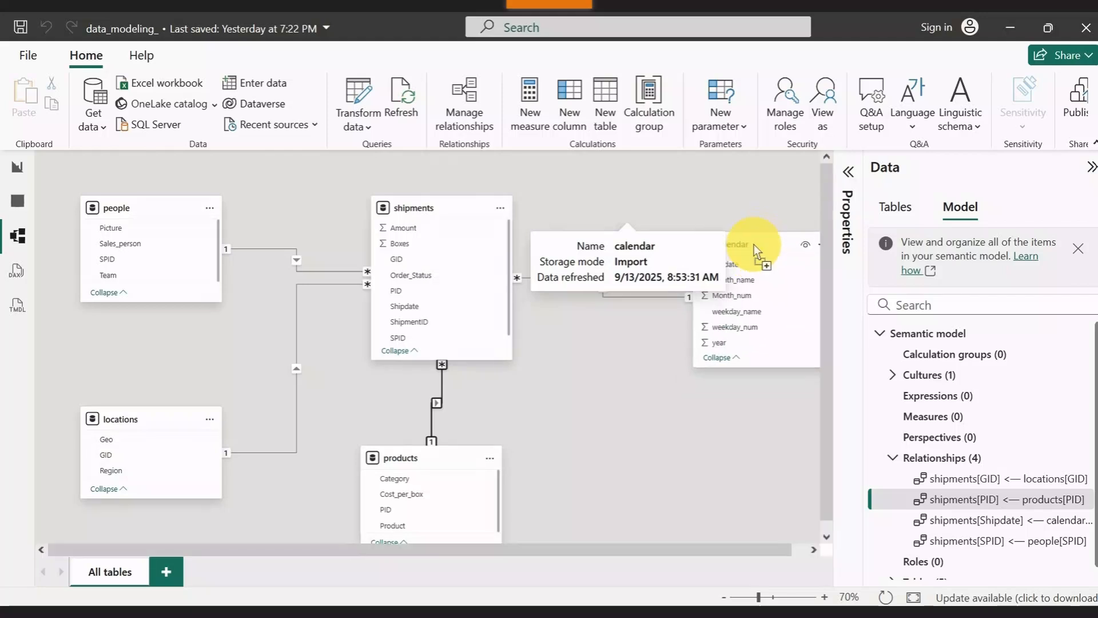
{"action": "left_click_drag", "start_coordinate": [443, 467], "coordinate": [482, 479]}
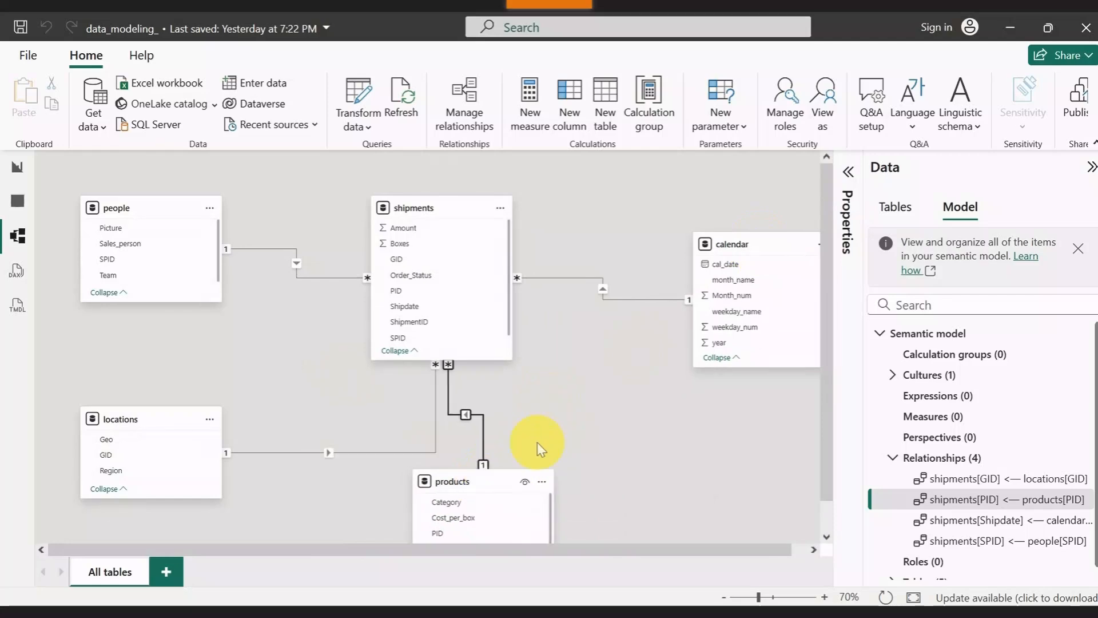
- Move the locations table closer beneath the people table in the model diagram
{"action": "left_click_drag", "start_coordinate": [160, 400], "coordinate": [196, 370]}
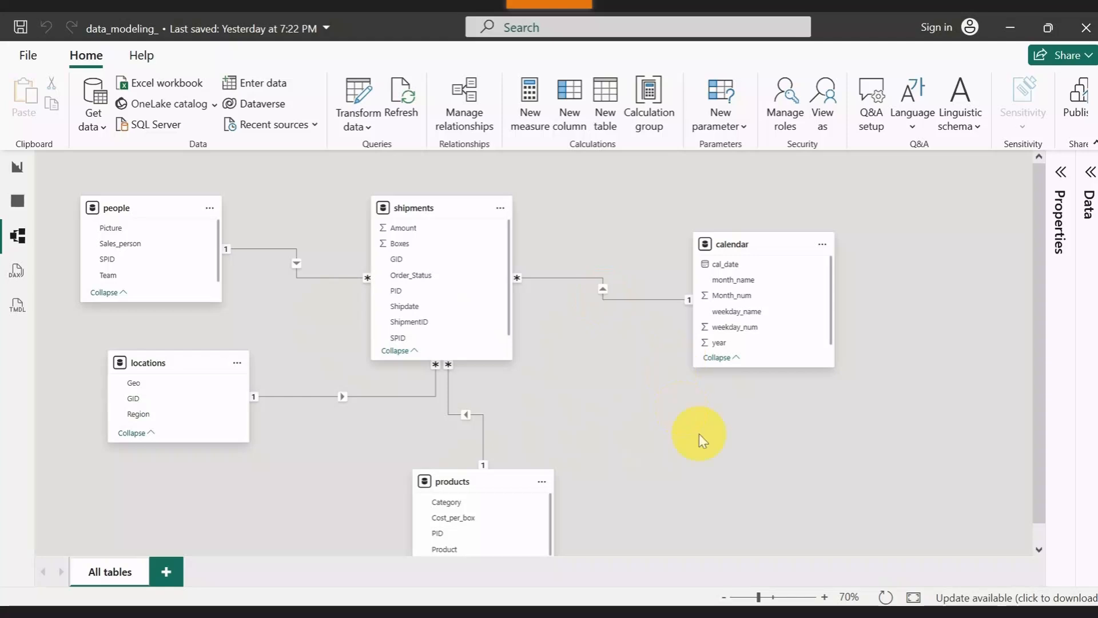
- Go back to the report view and make the table of amounts by year and month narrower and tall enough for all its rows
{"action": "left_click", "coordinate": [18, 172]}
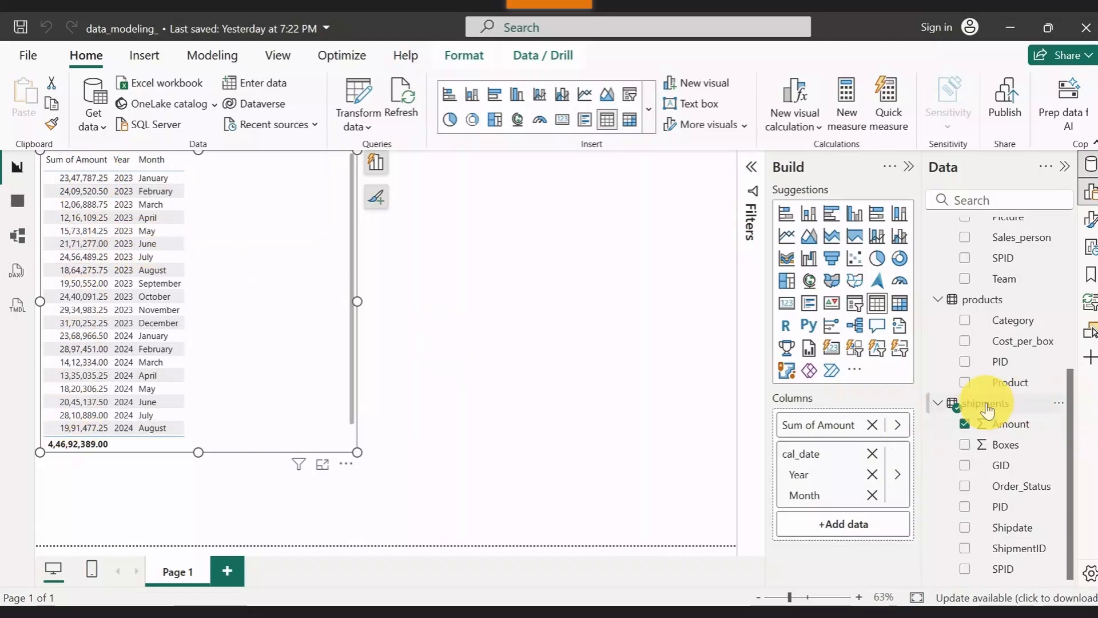
{"action": "scroll", "coordinate": [980, 394], "scroll_direction": "up", "scroll_amount": 5}
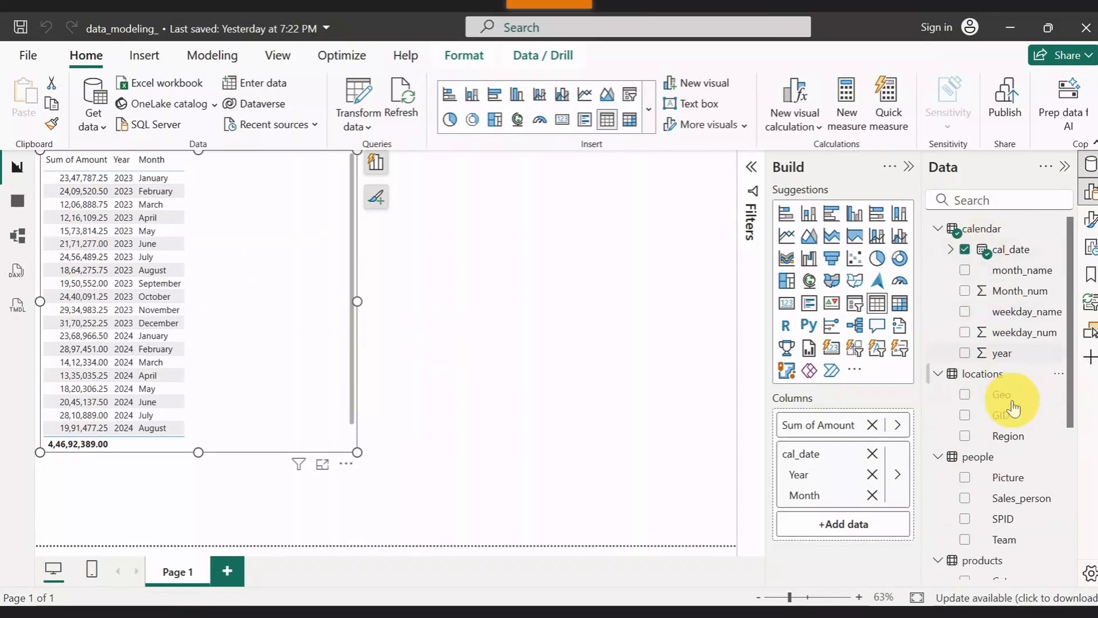
{"action": "scroll", "coordinate": [1004, 446], "scroll_direction": "down", "scroll_amount": 5}
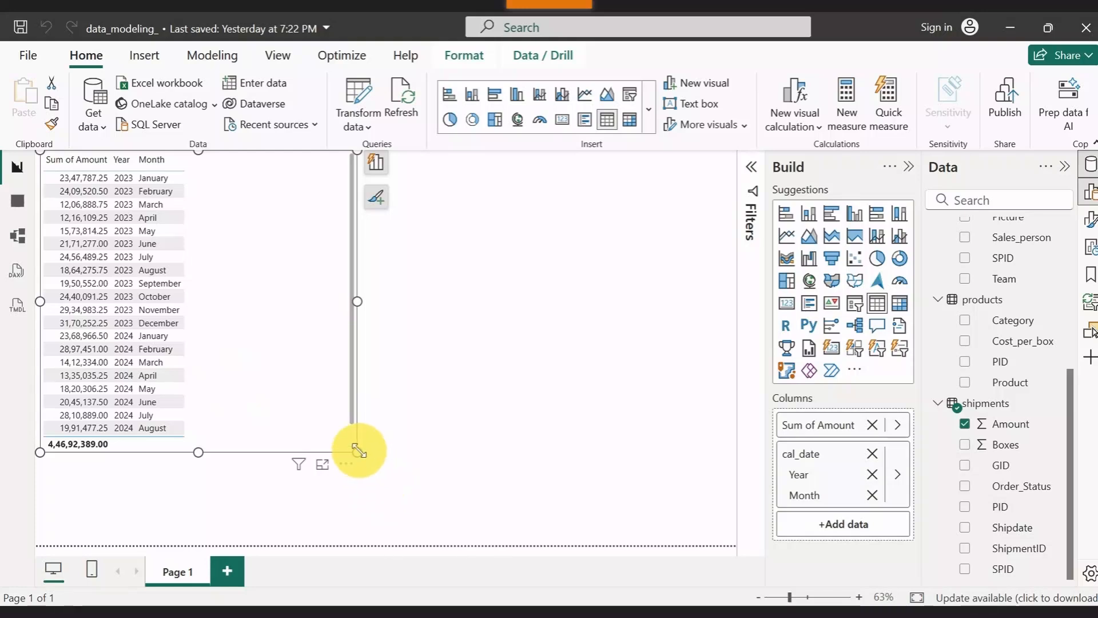
{"action": "left_click_drag", "start_coordinate": [358, 451], "coordinate": [302, 484]}
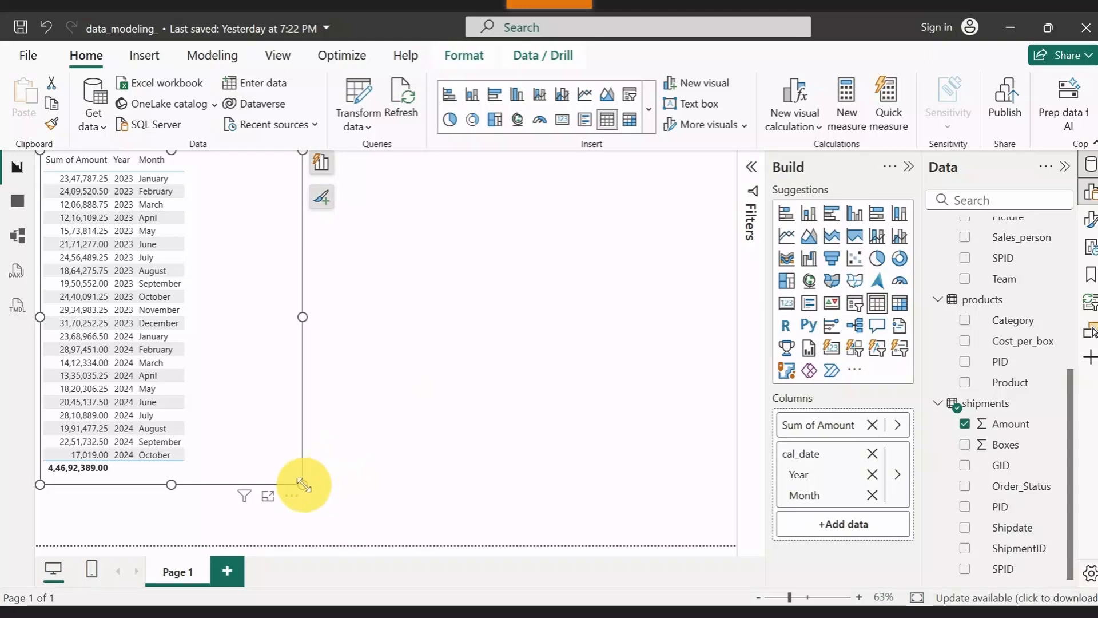
{"action": "left_click_drag", "start_coordinate": [267, 477], "coordinate": [273, 516]}
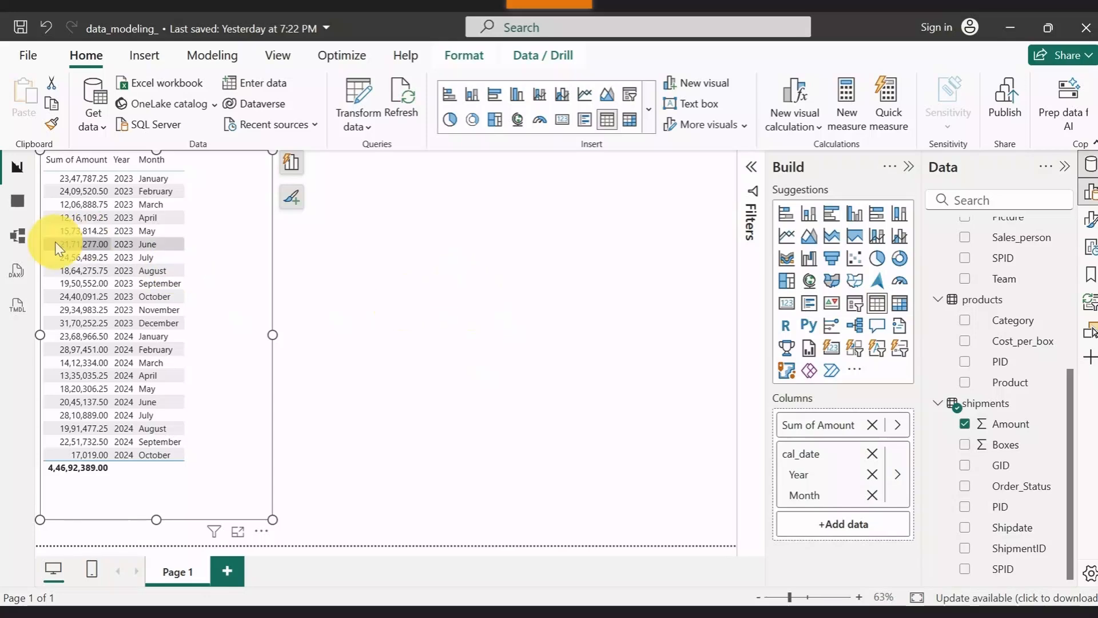
- Close data_modeling_ from the model view with its changes saved, and expand the retail_sales_dataset fields in the untitled report
{"action": "left_click", "coordinate": [9, 239]}
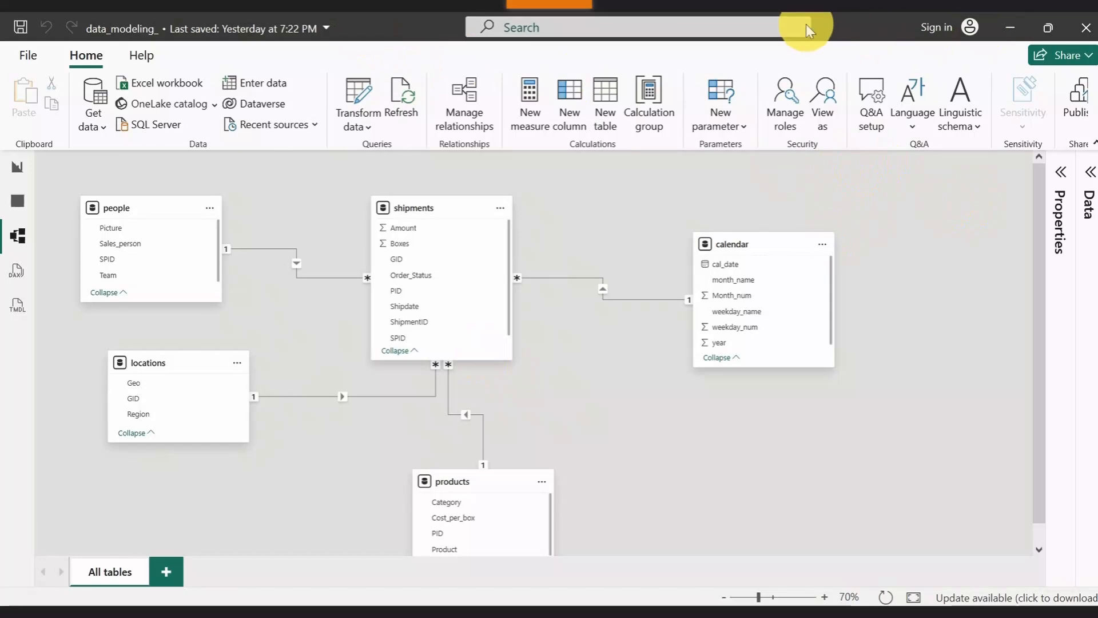
{"action": "left_click", "coordinate": [1091, 29]}
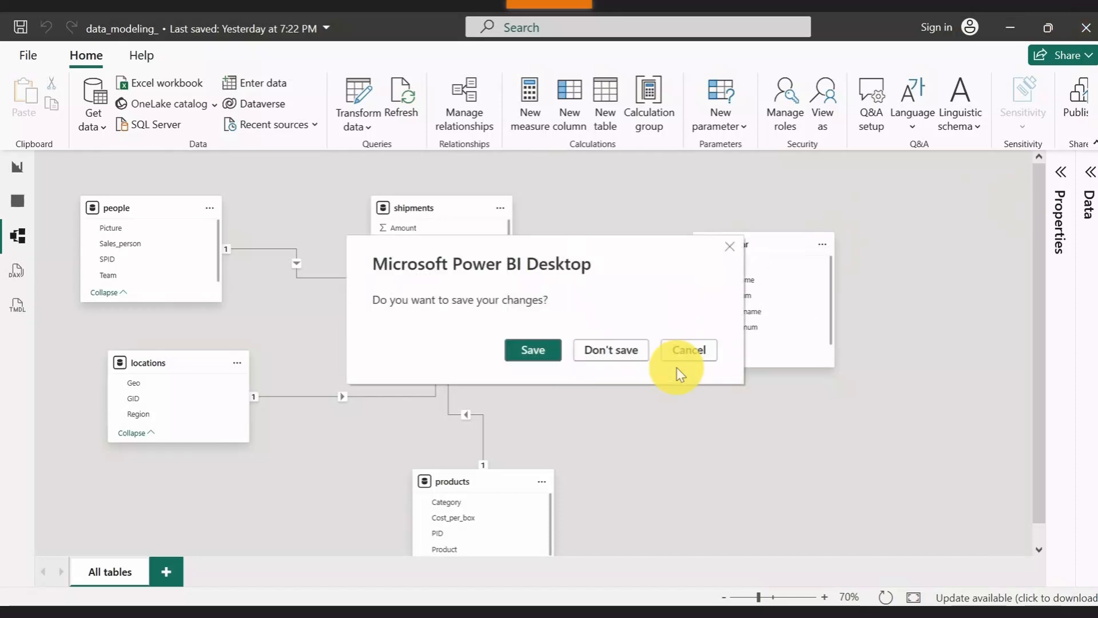
{"action": "left_click", "coordinate": [529, 347]}
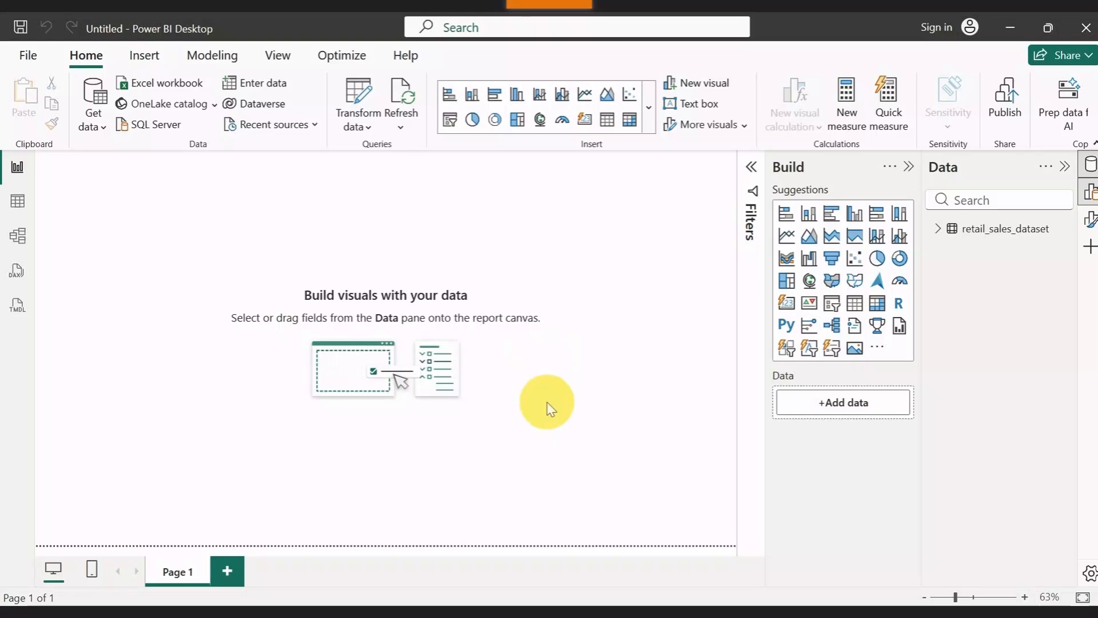
{"action": "left_click", "coordinate": [942, 230]}
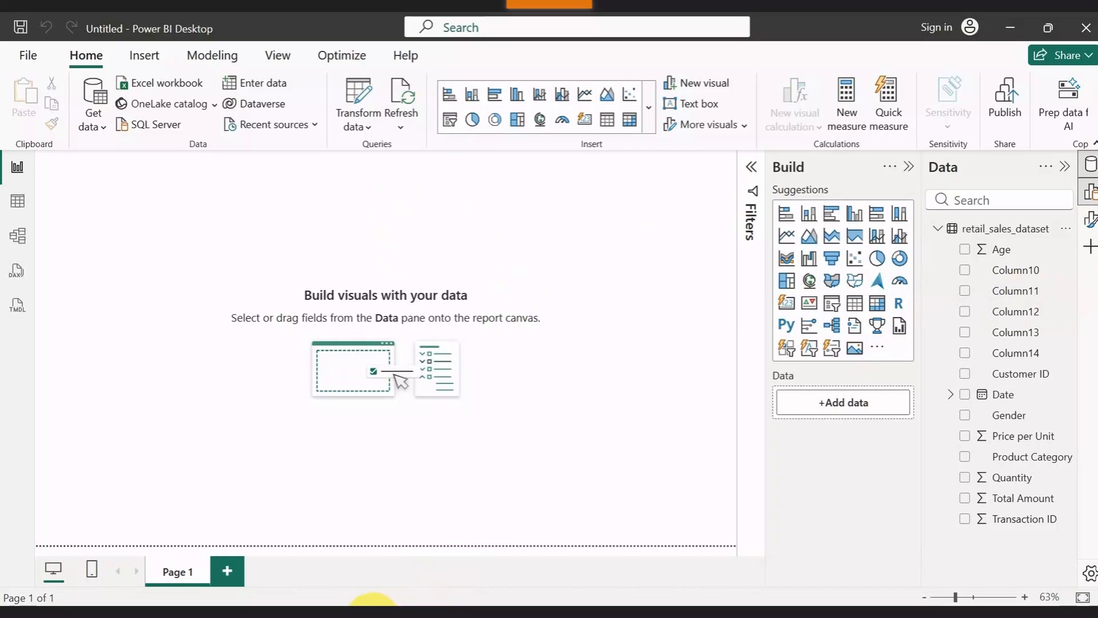
- Switch to Chrome, search Google for kaggle and open Kaggle's Datasets page
{"action": "left_click", "coordinate": [371, 614]}
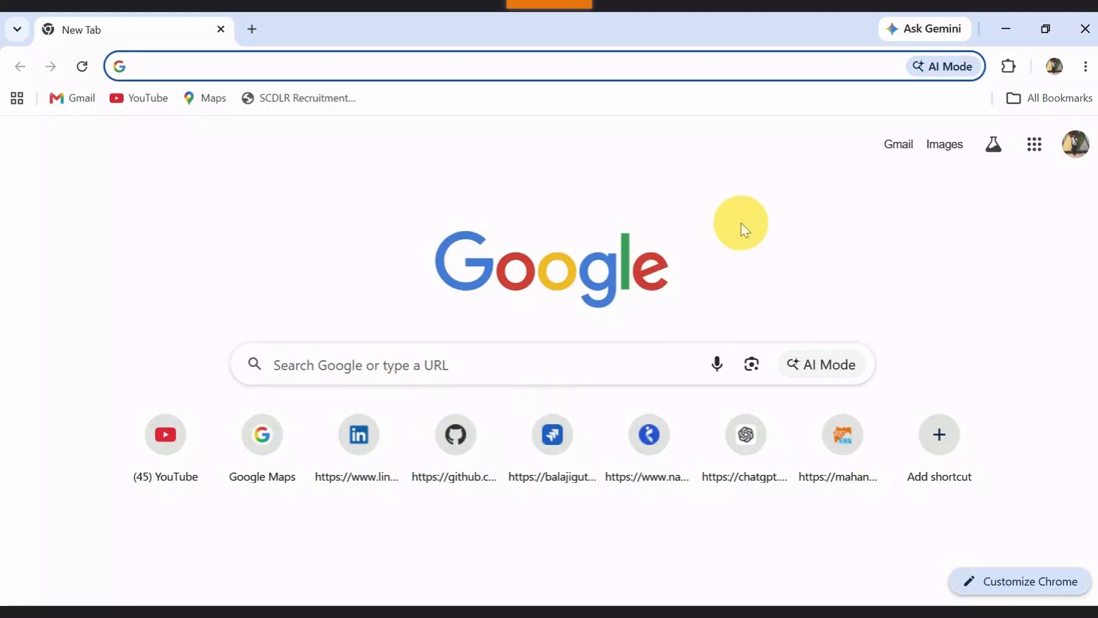
{"action": "left_click", "coordinate": [461, 363]}
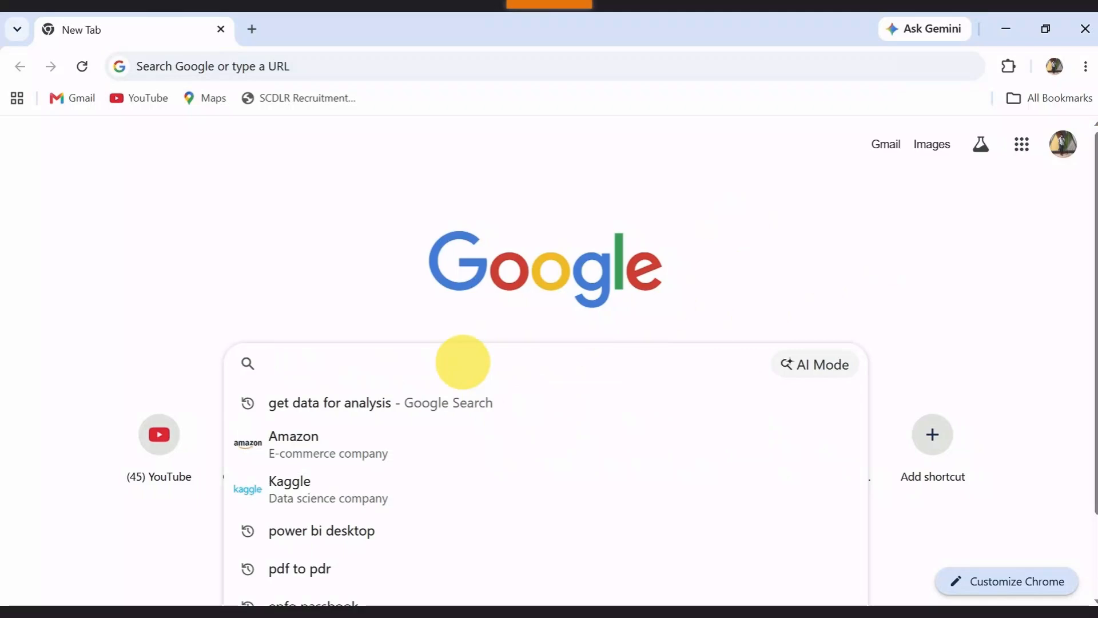
{"action": "left_click", "coordinate": [289, 483]}
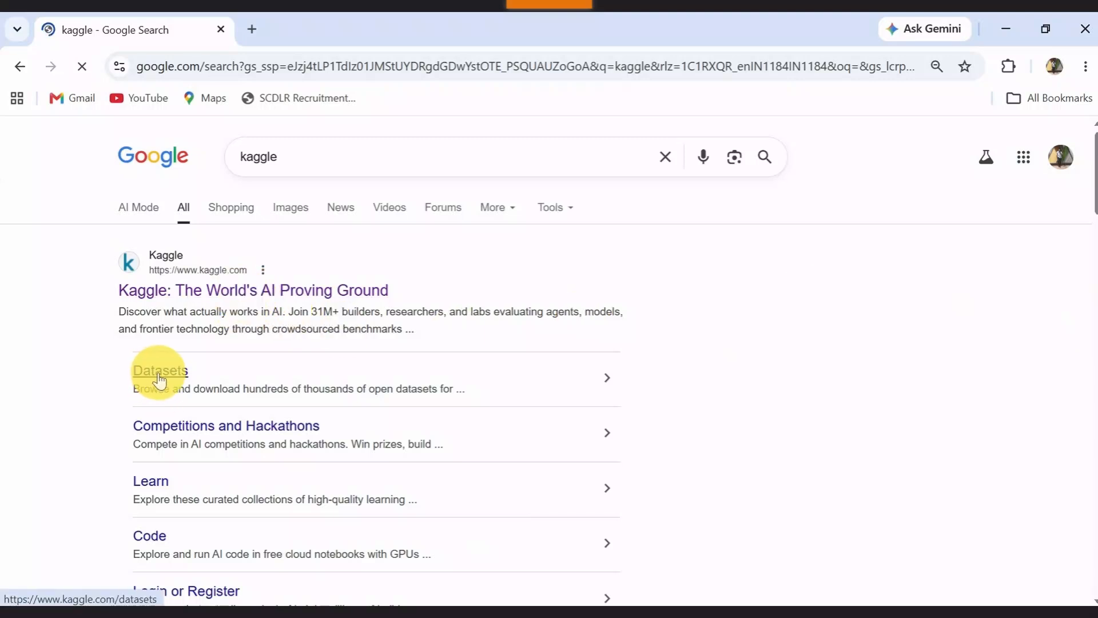
{"action": "left_click", "coordinate": [160, 378]}
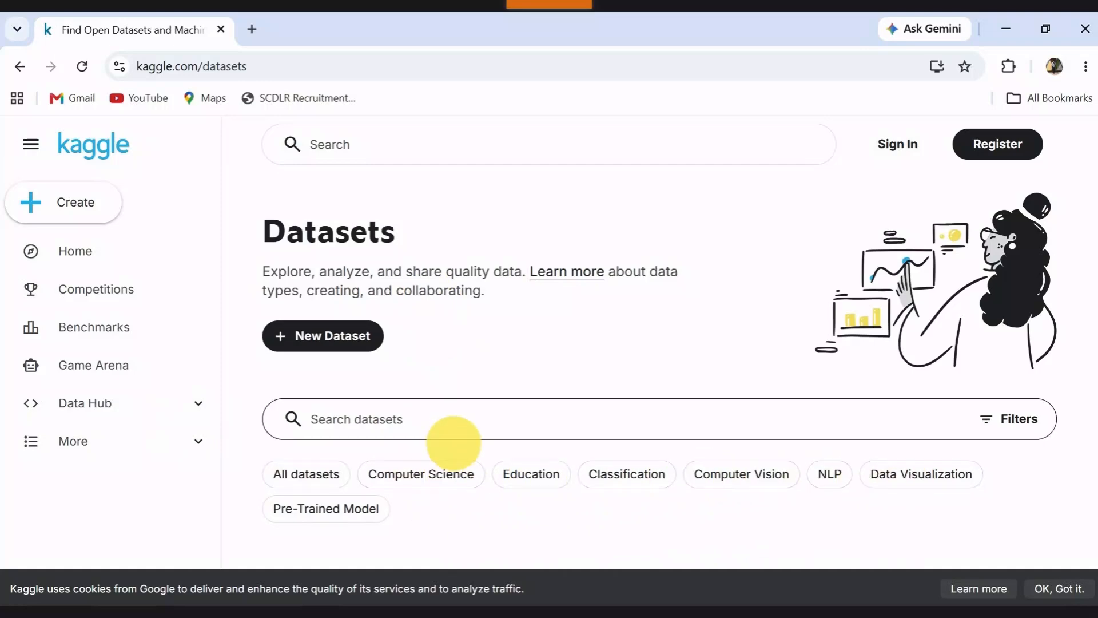
- Browse the dataset cards across Kaggle's topic sections, checking their titles, file types and sizes
{"action": "scroll", "coordinate": [453, 441], "scroll_direction": "down", "scroll_amount": 6}
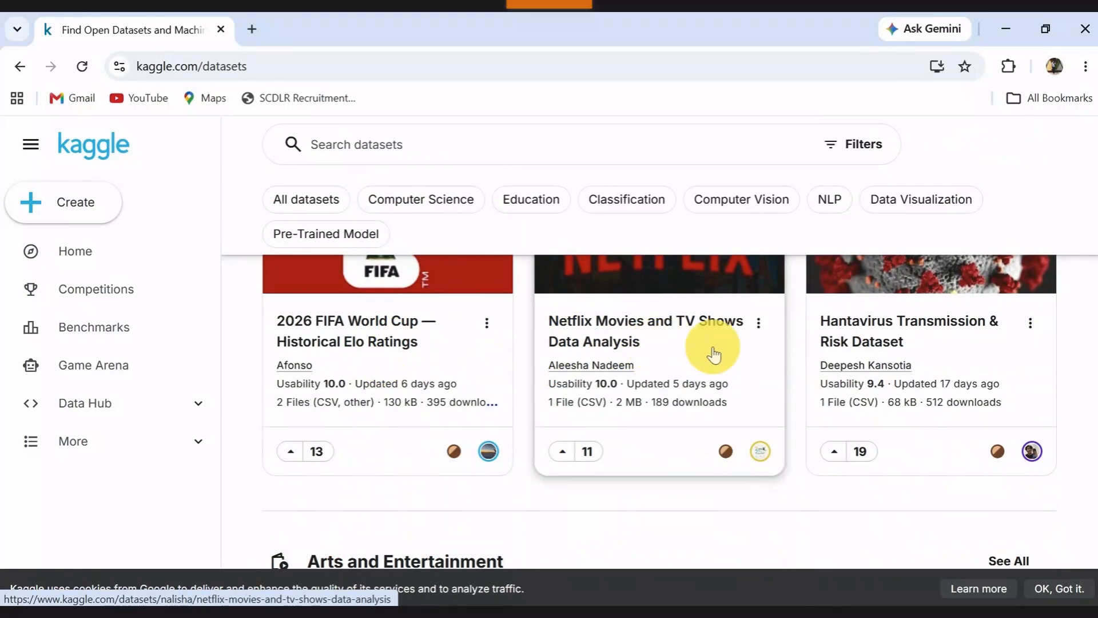
{"action": "scroll", "coordinate": [686, 368], "scroll_direction": "down", "scroll_amount": 7}
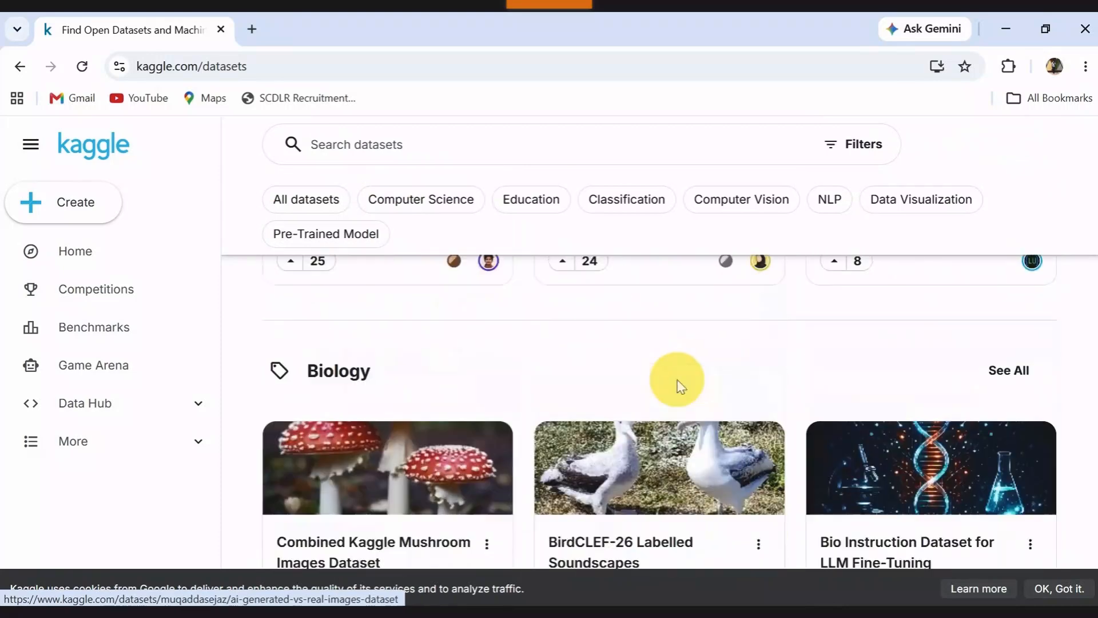
{"action": "scroll", "coordinate": [588, 380], "scroll_direction": "up", "scroll_amount": 6}
{"action": "scroll", "coordinate": [490, 393], "scroll_direction": "down", "scroll_amount": 3}
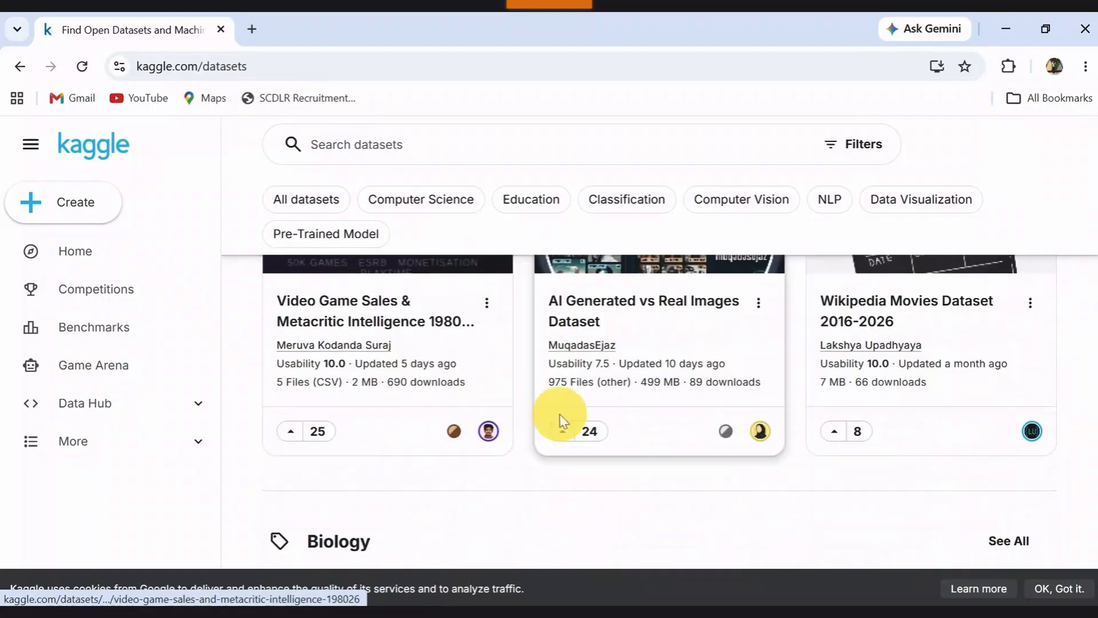
{"action": "scroll", "coordinate": [554, 398], "scroll_direction": "down", "scroll_amount": 3}
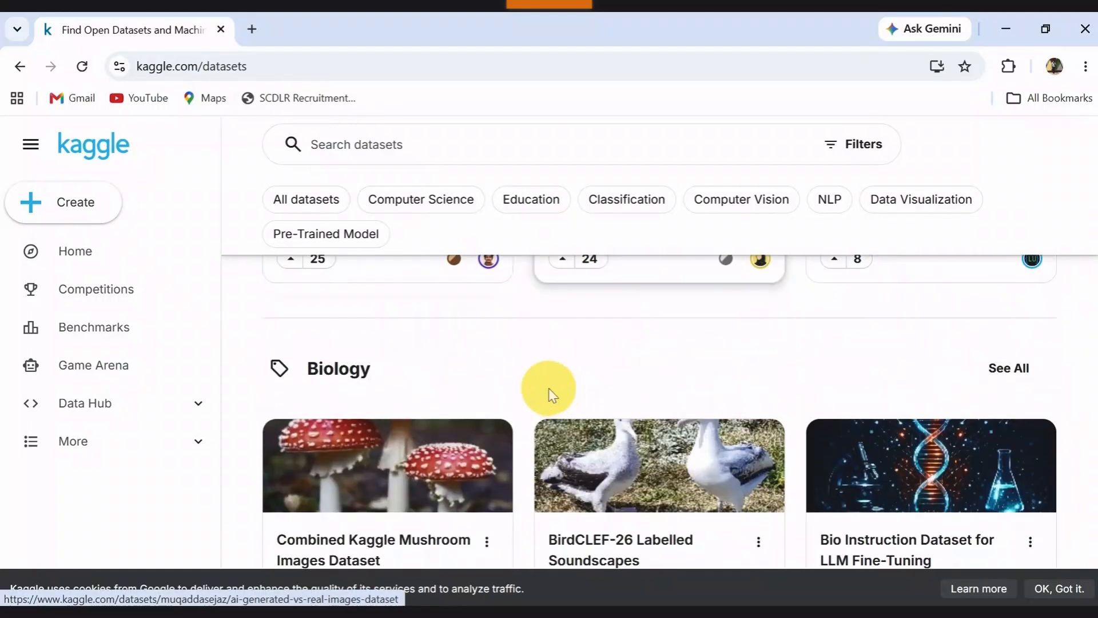
{"action": "scroll", "coordinate": [550, 395], "scroll_direction": "down", "scroll_amount": 3}
{"action": "scroll", "coordinate": [549, 394], "scroll_direction": "down", "scroll_amount": 7}
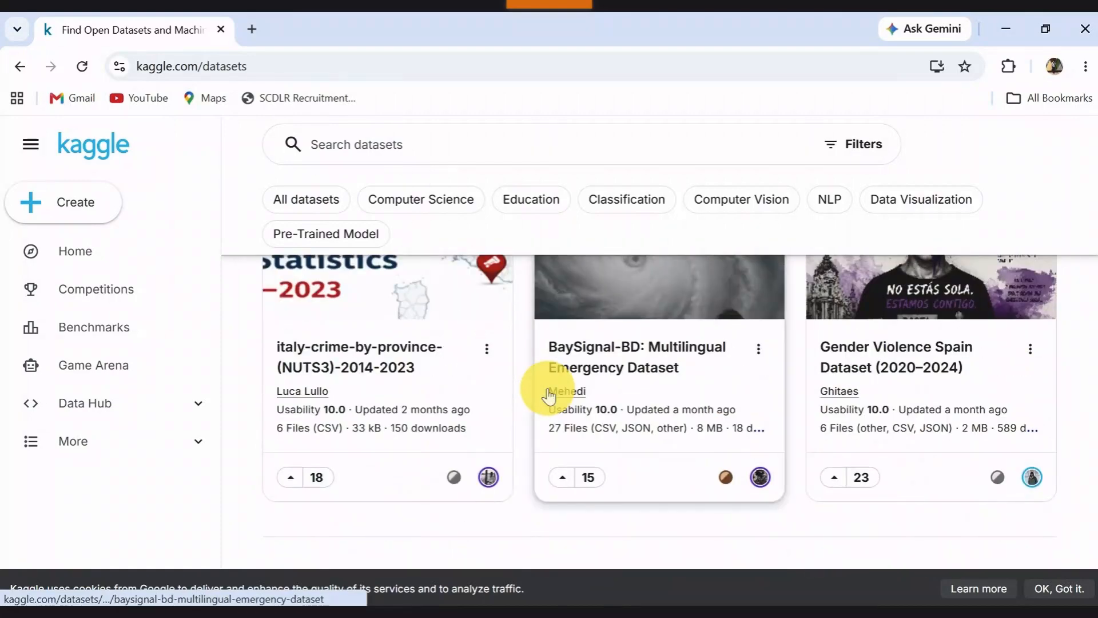
{"action": "scroll", "coordinate": [547, 395], "scroll_direction": "down", "scroll_amount": 8}
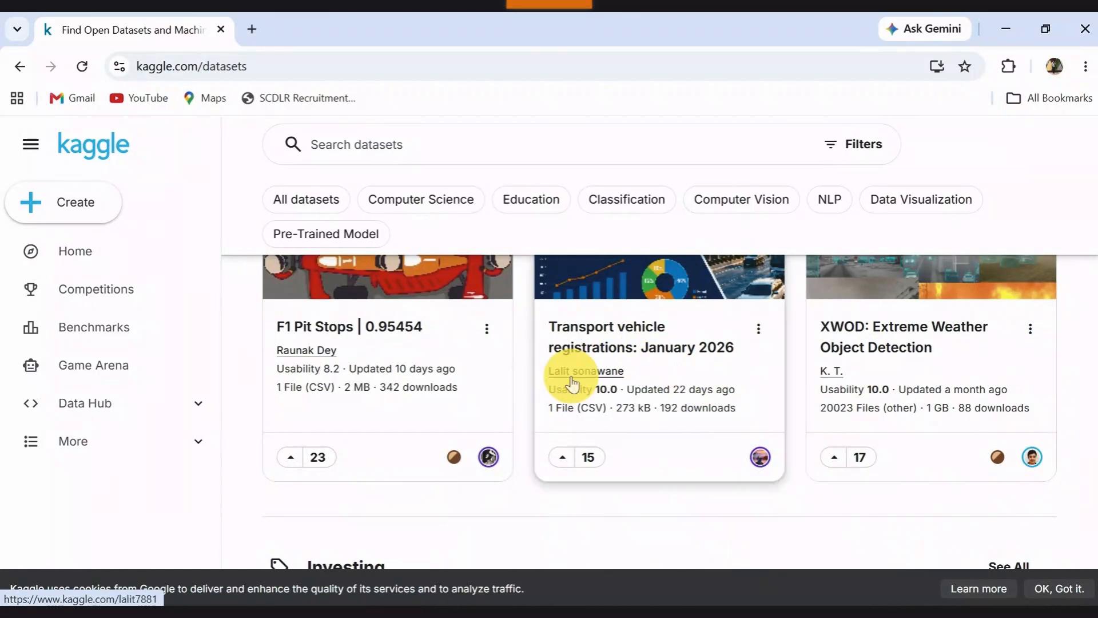
{"action": "scroll", "coordinate": [517, 394], "scroll_direction": "down", "scroll_amount": 5}
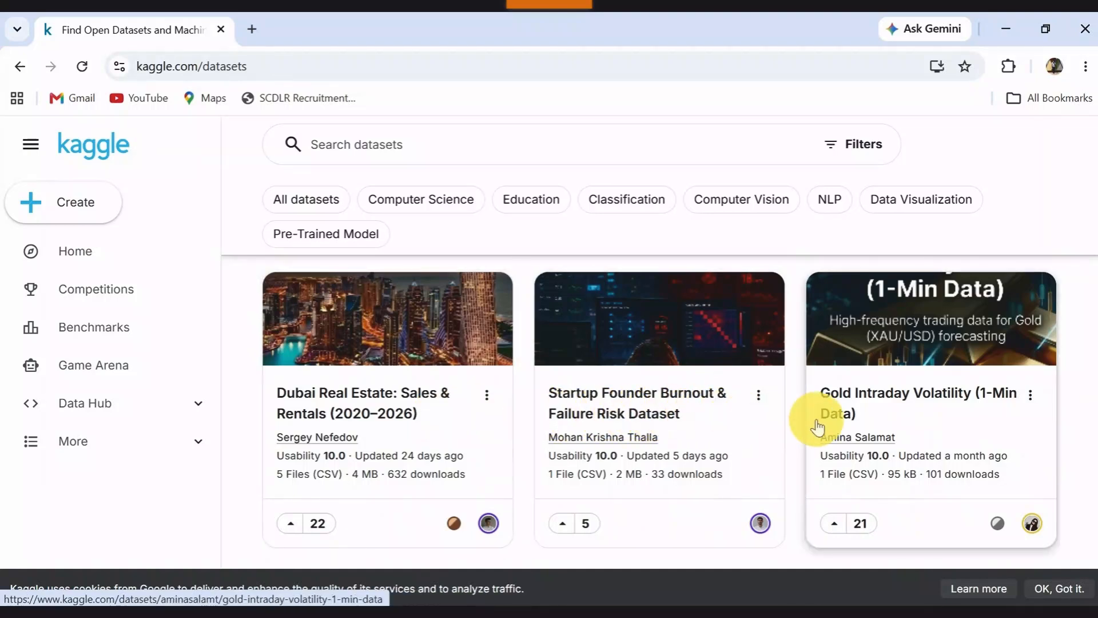
{"action": "scroll", "coordinate": [844, 401], "scroll_direction": "down", "scroll_amount": 8}
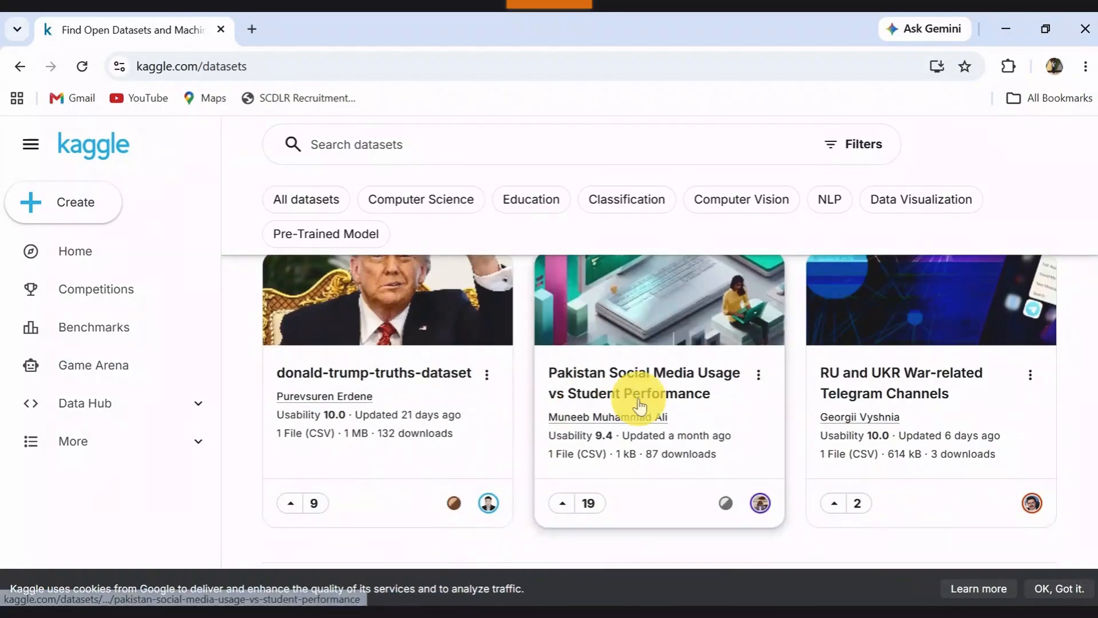
{"action": "scroll", "coordinate": [632, 392], "scroll_direction": "down", "scroll_amount": 5}
{"action": "scroll", "coordinate": [840, 453], "scroll_direction": "up", "scroll_amount": 15}
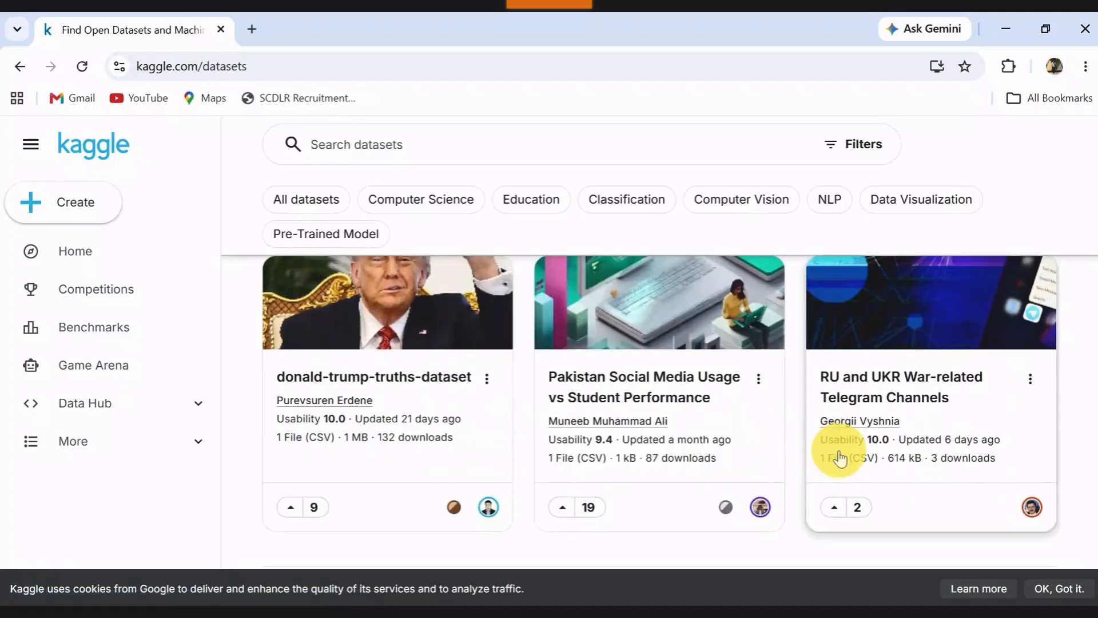
{"action": "scroll", "coordinate": [446, 448], "scroll_direction": "down", "scroll_amount": 10}
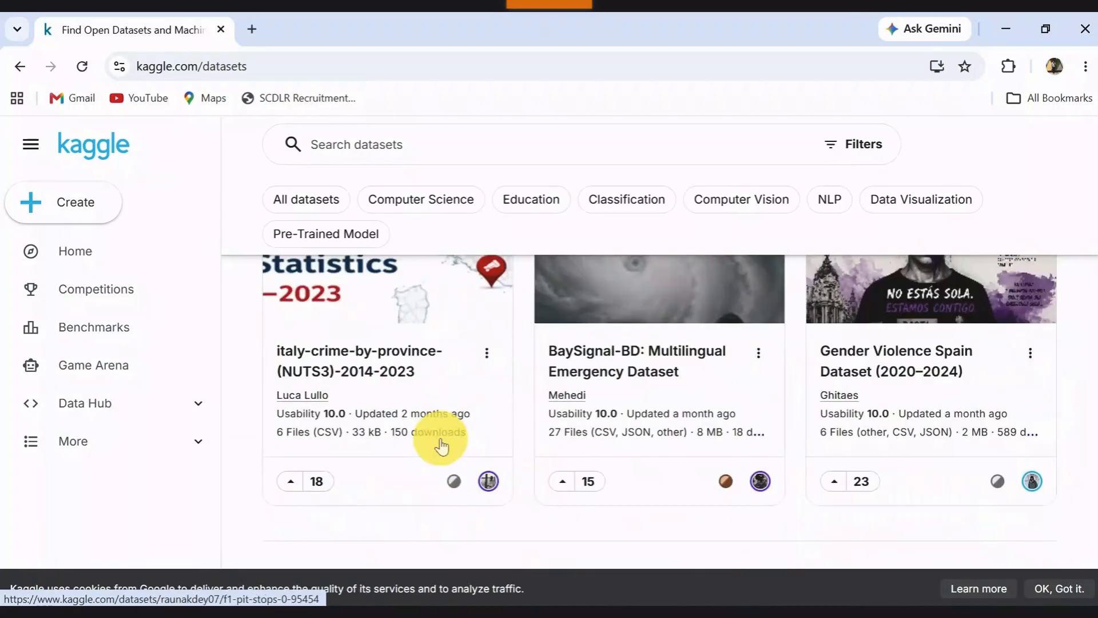
{"action": "scroll", "coordinate": [440, 446], "scroll_direction": "up", "scroll_amount": 10}
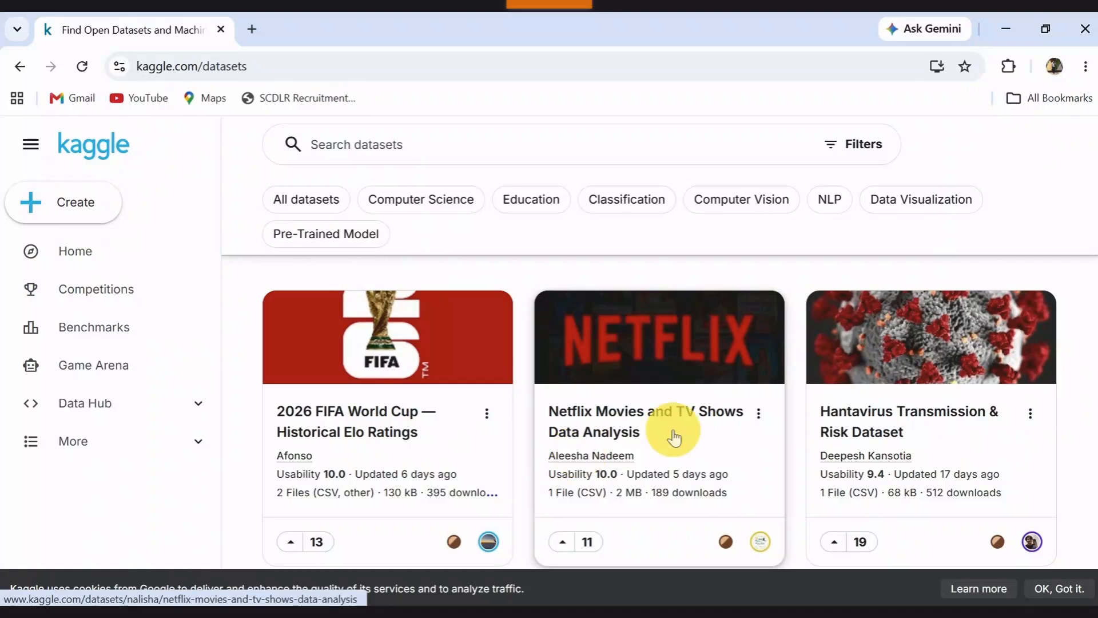
{"action": "scroll", "coordinate": [663, 432], "scroll_direction": "down", "scroll_amount": 3}
{"action": "scroll", "coordinate": [629, 435], "scroll_direction": "up", "scroll_amount": 3}
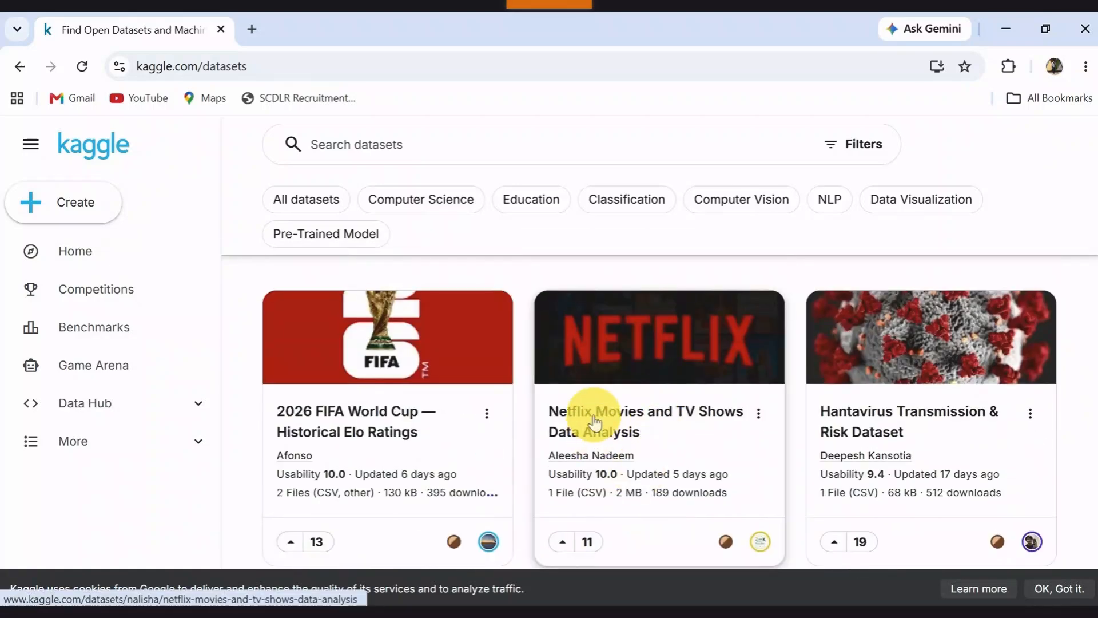
- Open the Netflix Movies and TV Shows Data Analysis dataset on Kaggle and look over its Data Card
{"action": "left_click", "coordinate": [600, 422]}
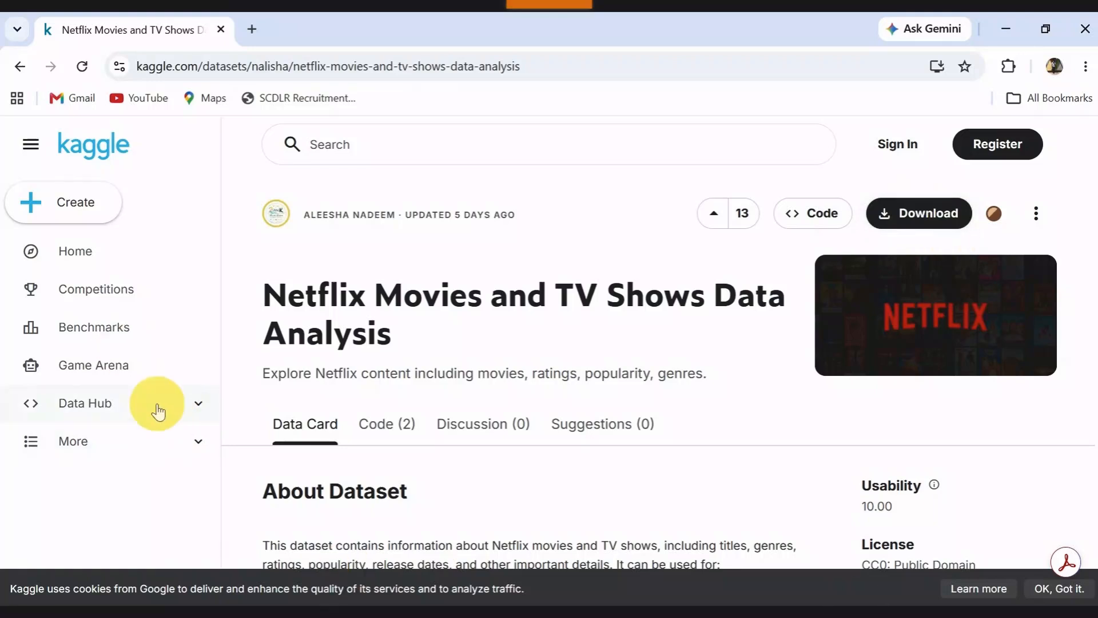
{"action": "left_click", "coordinate": [533, 615]}
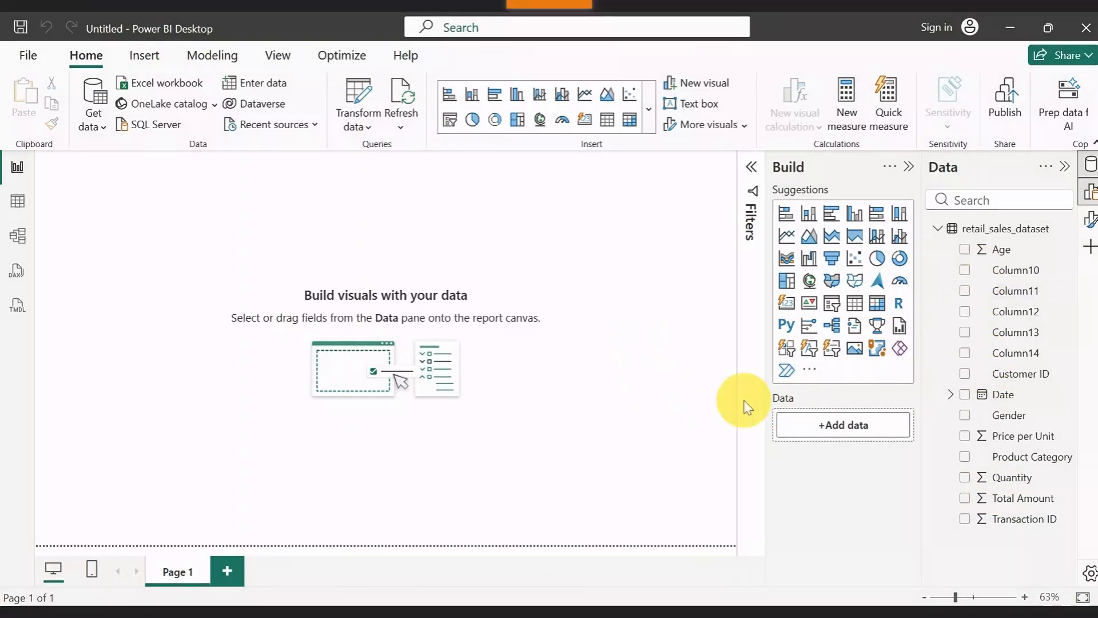
{"action": "left_click", "coordinate": [370, 611]}
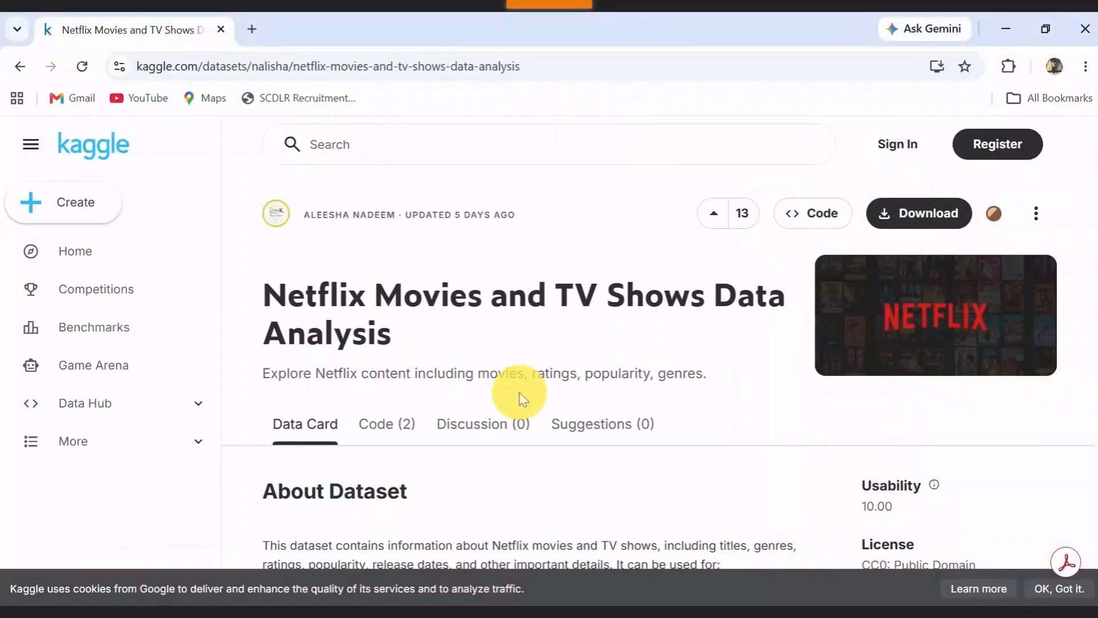
{"action": "scroll", "coordinate": [481, 331], "scroll_direction": "down", "scroll_amount": 3}
{"action": "scroll", "coordinate": [475, 381], "scroll_direction": "up", "scroll_amount": 3}
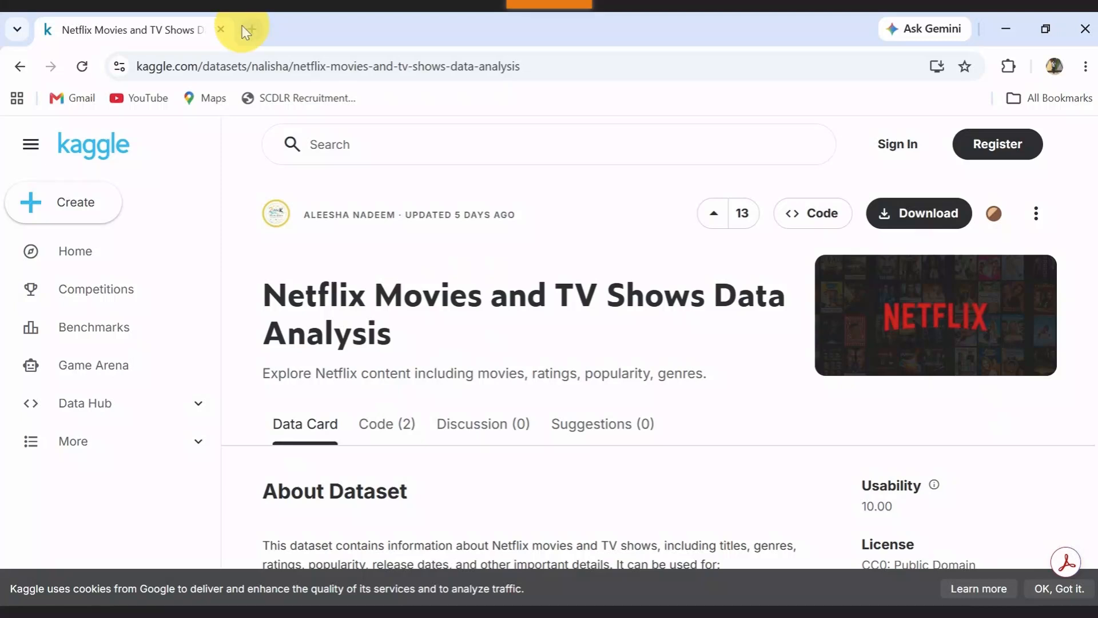
- Open the bookmarked Maven Analytics Data Playground in a new browser tab and look over its dataset categories and listings
{"action": "left_click", "coordinate": [247, 30]}
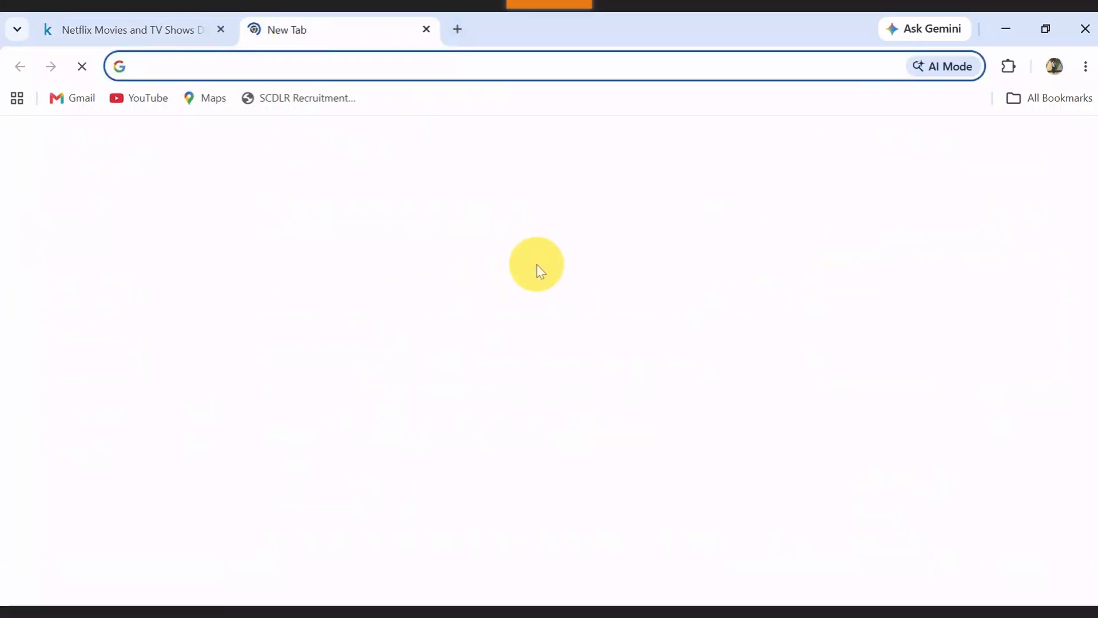
{"action": "left_click", "coordinate": [1023, 98]}
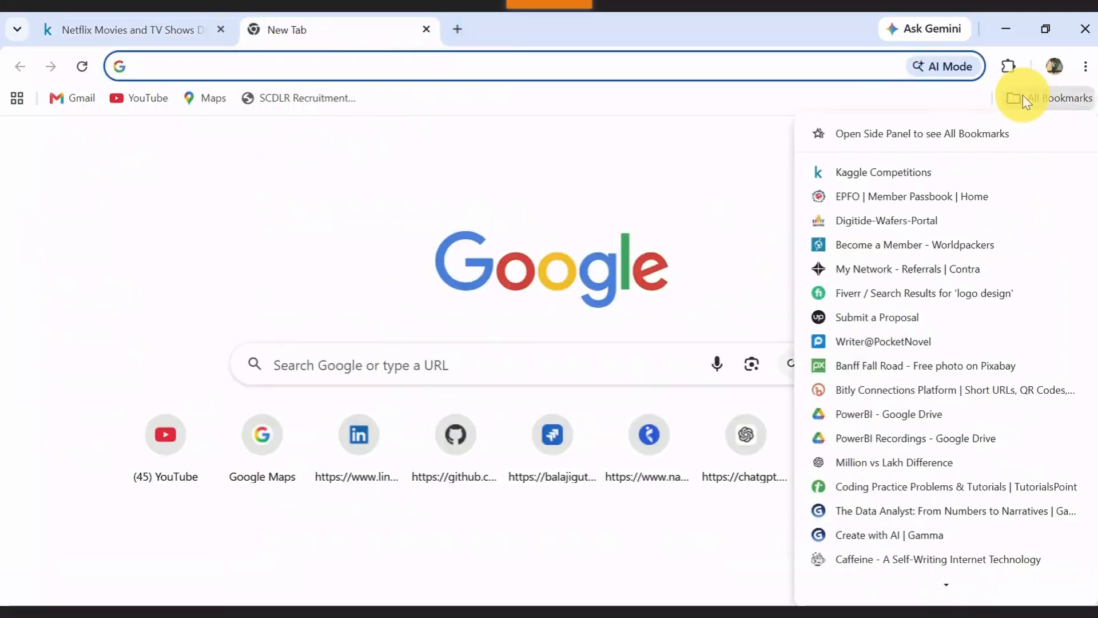
{"action": "scroll", "coordinate": [880, 529], "scroll_direction": "down", "scroll_amount": 2}
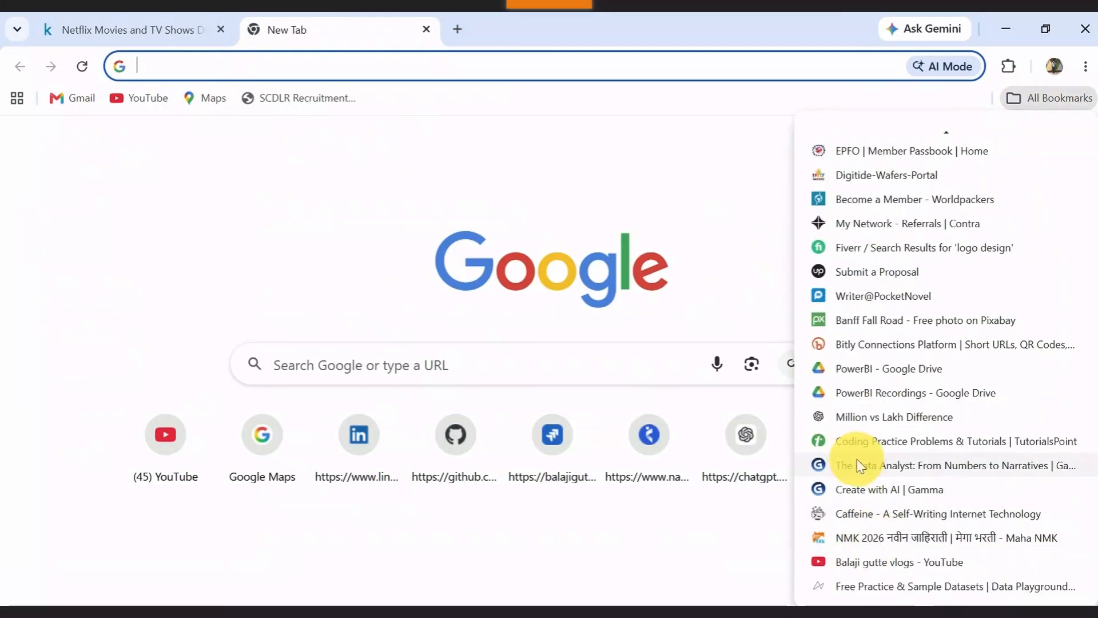
{"action": "left_click", "coordinate": [879, 589]}
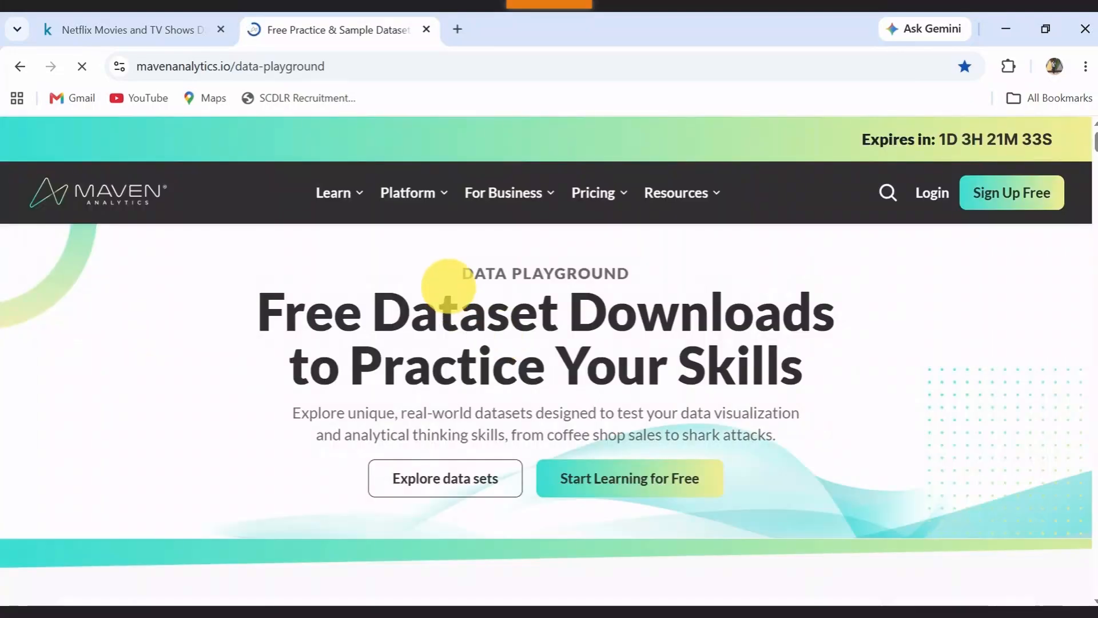
{"action": "scroll", "coordinate": [488, 288], "scroll_direction": "down", "scroll_amount": 3}
{"action": "scroll", "coordinate": [488, 287], "scroll_direction": "up", "scroll_amount": 3}
{"action": "scroll", "coordinate": [490, 295], "scroll_direction": "down", "scroll_amount": 5}
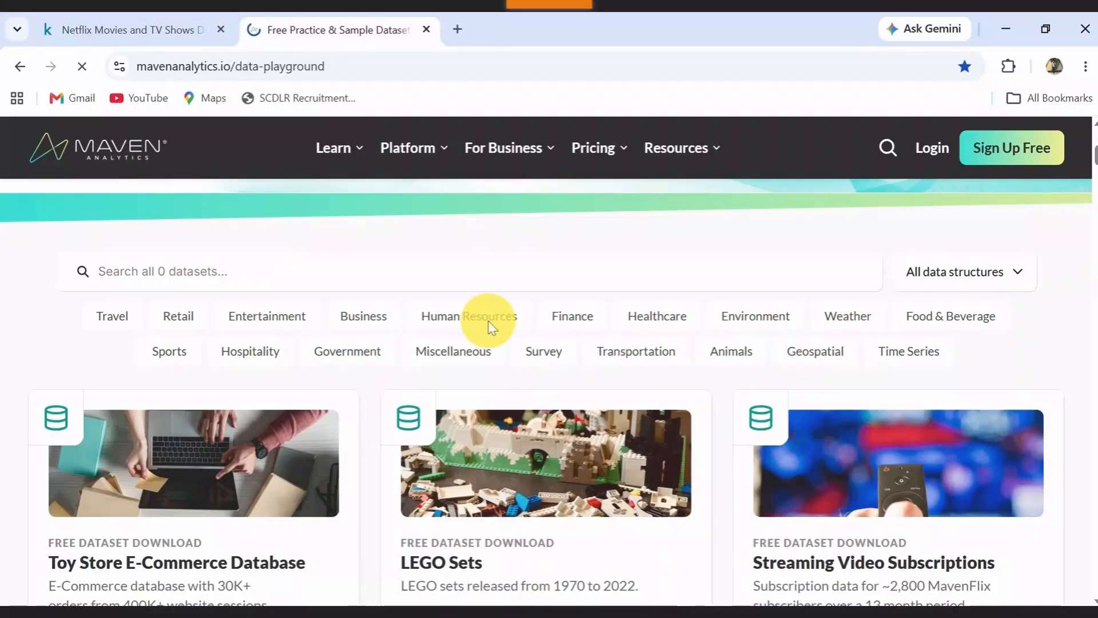
- Look through the Maven Analytics dataset cards down to Bank Customer Churn, checking their table structure, record and field details
{"action": "scroll", "coordinate": [490, 327], "scroll_direction": "down", "scroll_amount": 1}
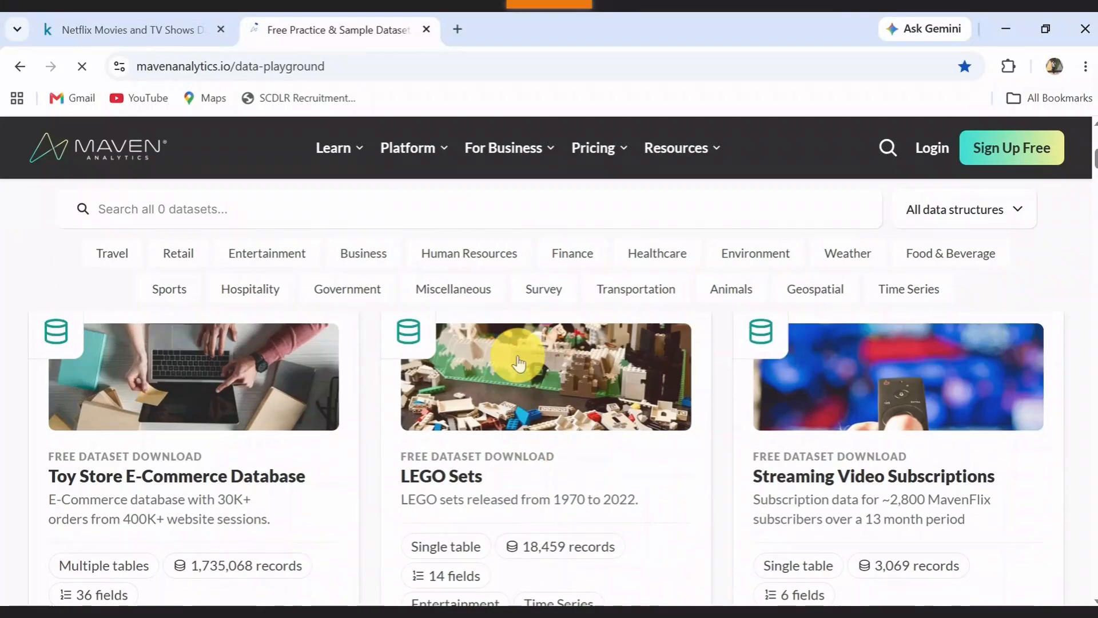
{"action": "scroll", "coordinate": [518, 361], "scroll_direction": "down", "scroll_amount": 4}
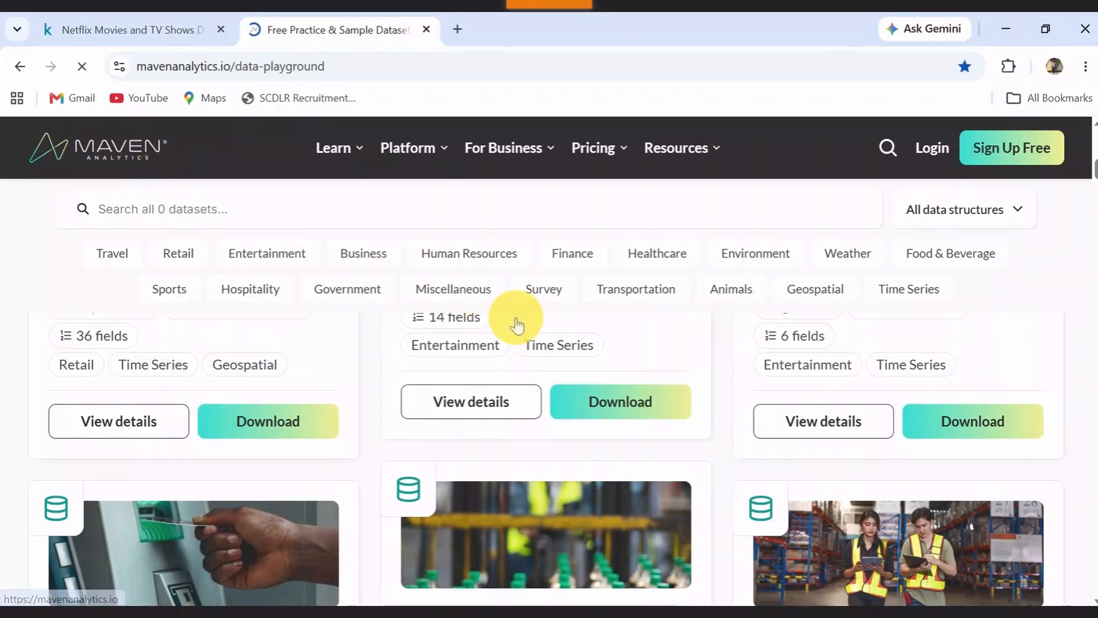
{"action": "scroll", "coordinate": [493, 360], "scroll_direction": "down", "scroll_amount": 3}
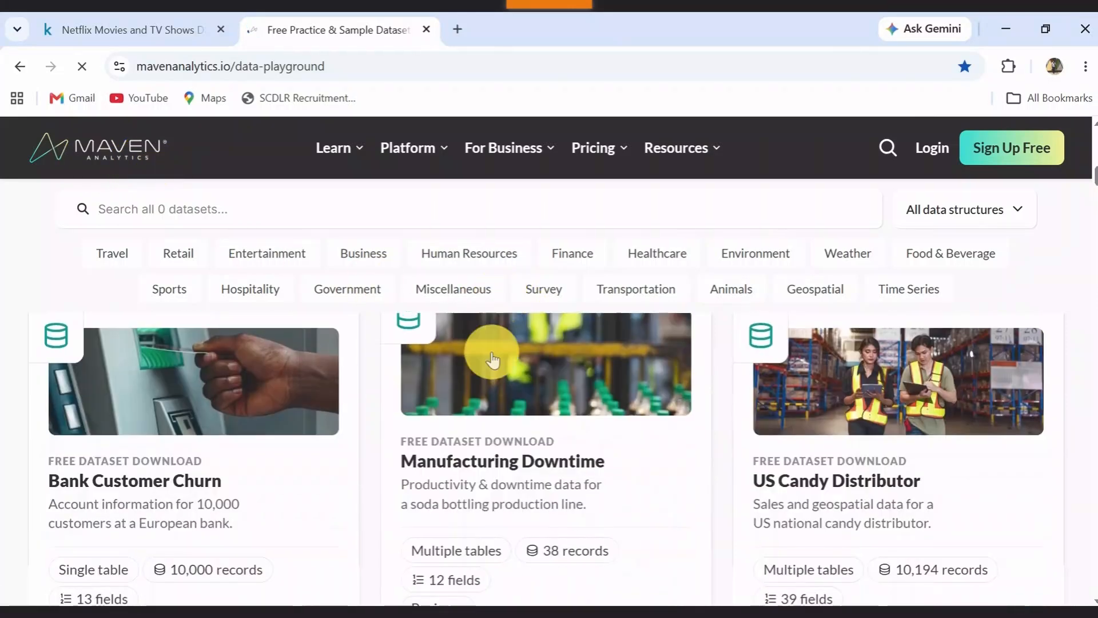
{"action": "scroll", "coordinate": [493, 361], "scroll_direction": "down", "scroll_amount": 1}
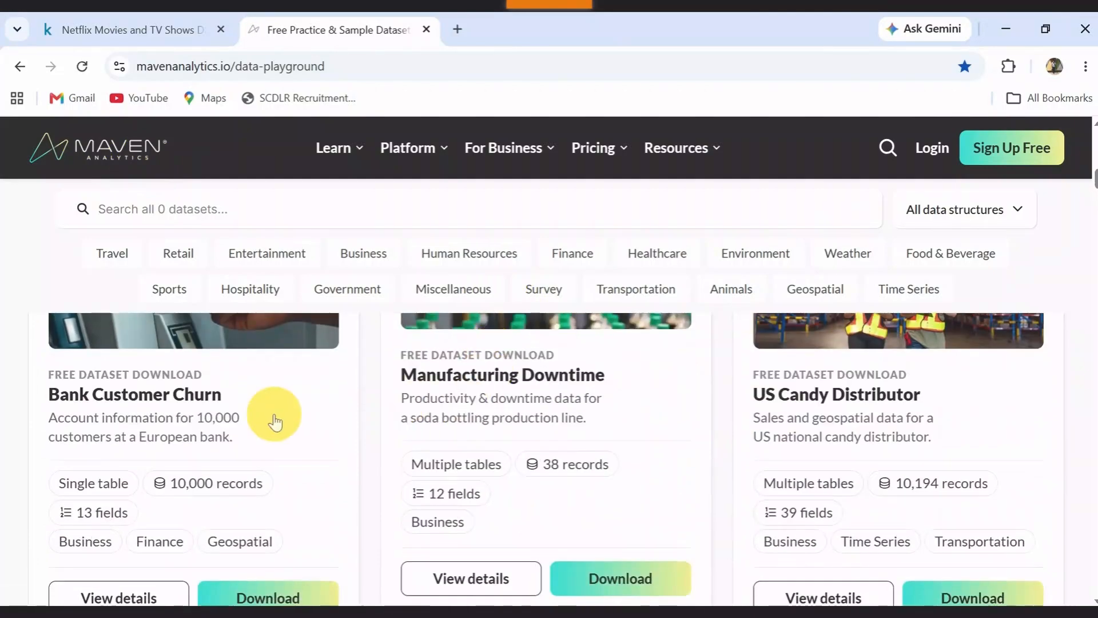
{"action": "scroll", "coordinate": [273, 421], "scroll_direction": "up", "scroll_amount": 1}
{"action": "scroll", "coordinate": [228, 490], "scroll_direction": "up", "scroll_amount": 1}
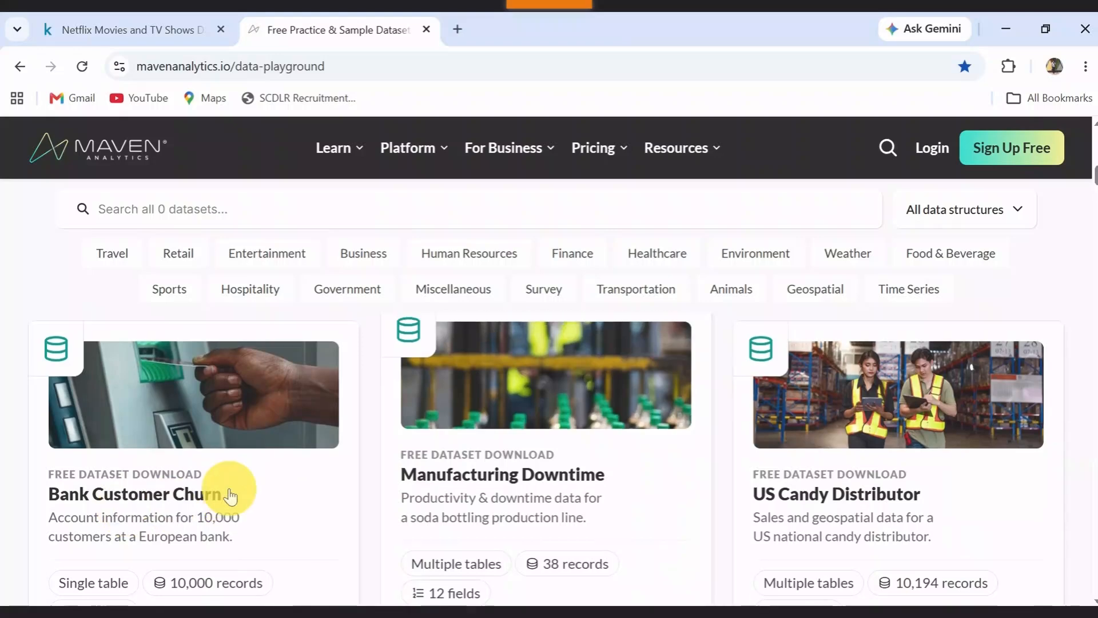
{"action": "scroll", "coordinate": [206, 512], "scroll_direction": "down", "scroll_amount": 1}
{"action": "scroll", "coordinate": [197, 474], "scroll_direction": "down", "scroll_amount": 3}
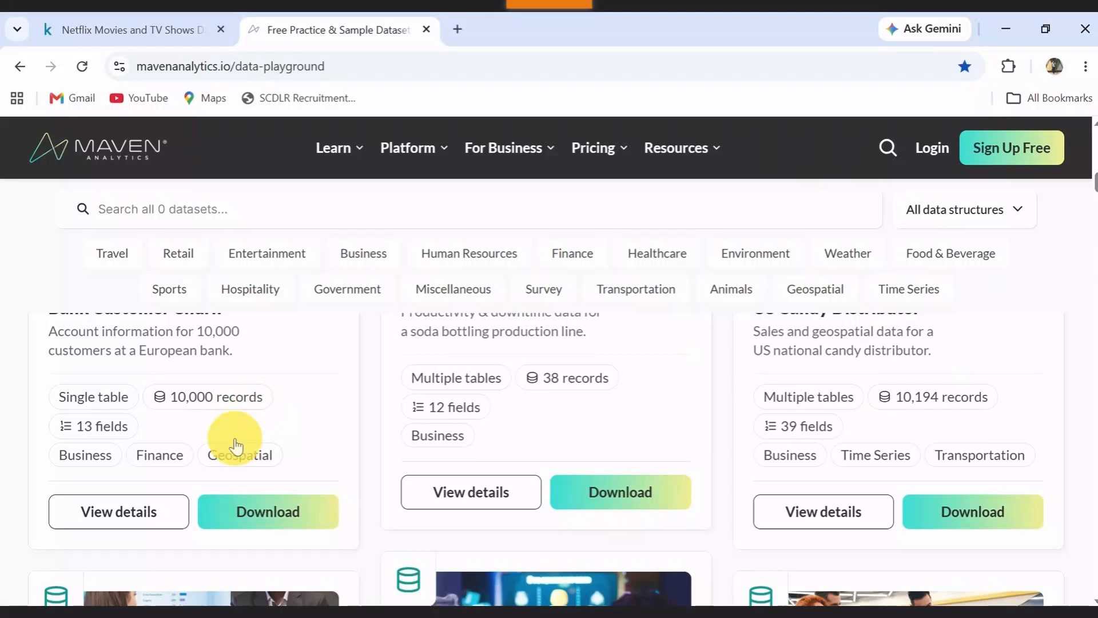
- Try the download of the Bank Customer Churn dataset, revisit the Kaggle dataset page and return to the Maven Analytics page
{"action": "left_click", "coordinate": [278, 513]}
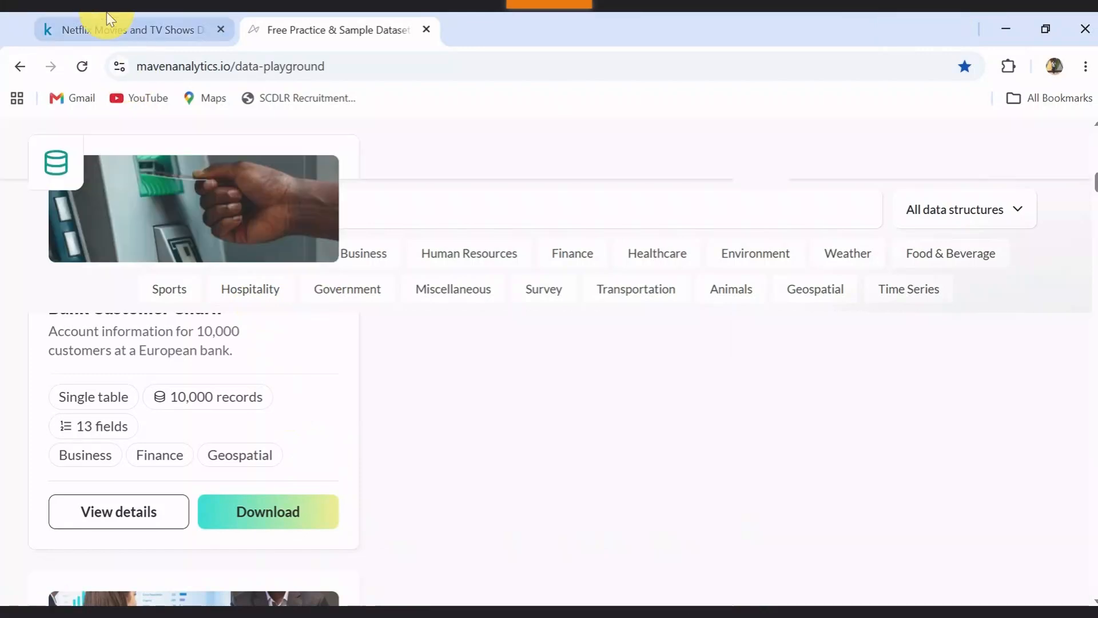
{"action": "left_click", "coordinate": [111, 26]}
{"action": "left_click", "coordinate": [306, 28]}
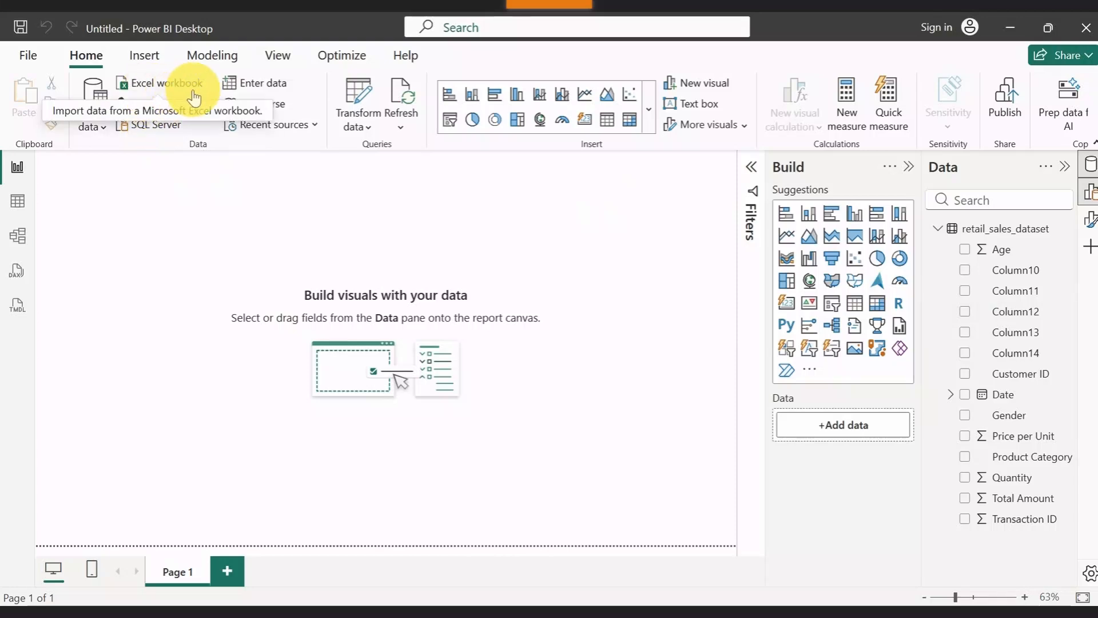
- Switch to Power BI Desktop, view the common data sources available for import, and open retail_sales_dataset in Power Query Editor
{"action": "left_click", "coordinate": [107, 136]}
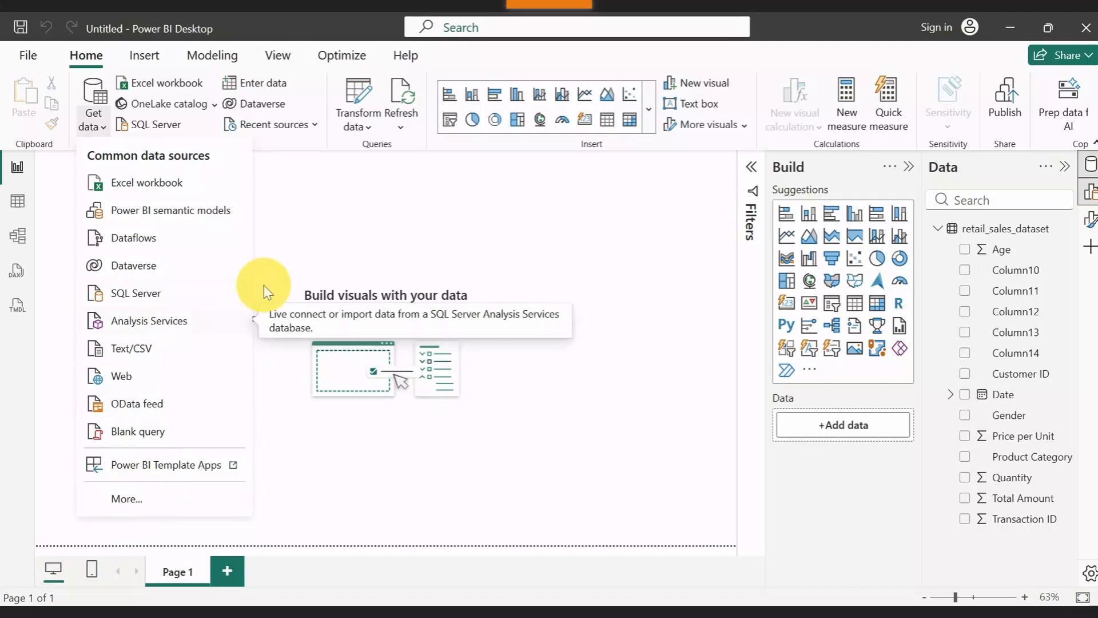
{"action": "left_click", "coordinate": [355, 430]}
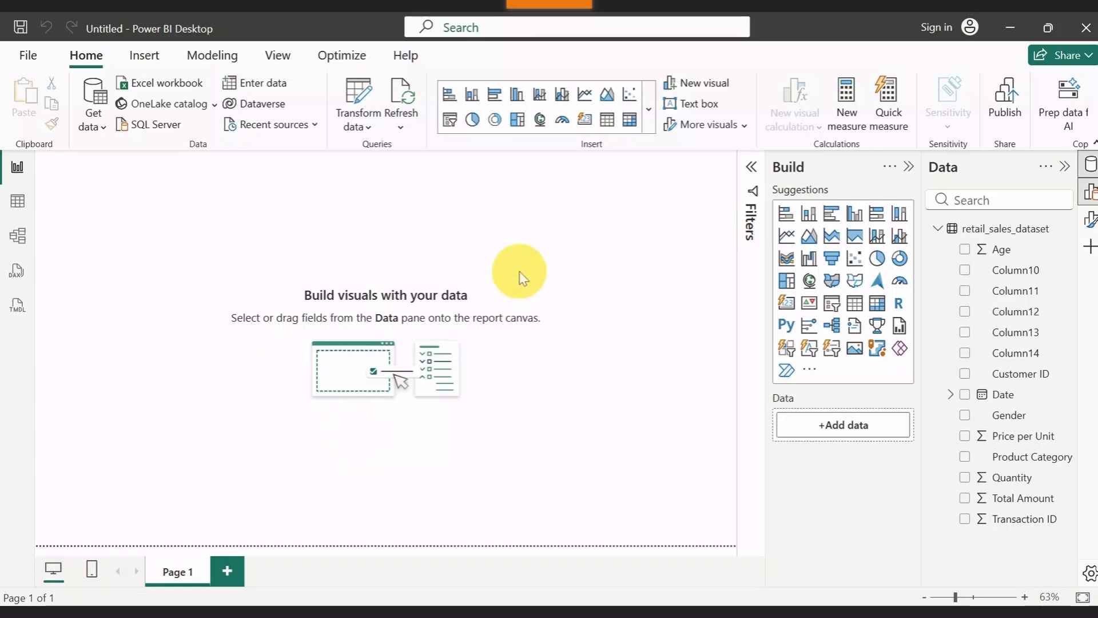
{"action": "left_click", "coordinate": [358, 101]}
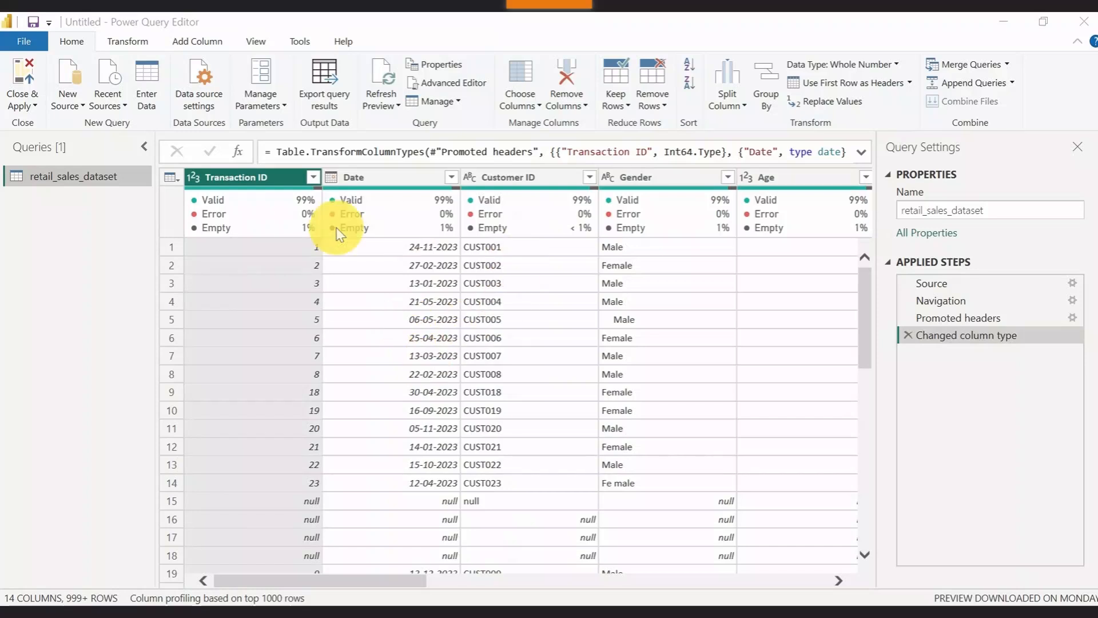
- Examine the retail_sales_dataset rows for null entries and check the Valid, Error and Empty quality figures of the first columns
{"action": "mouse_move", "coordinate": [226, 210]}
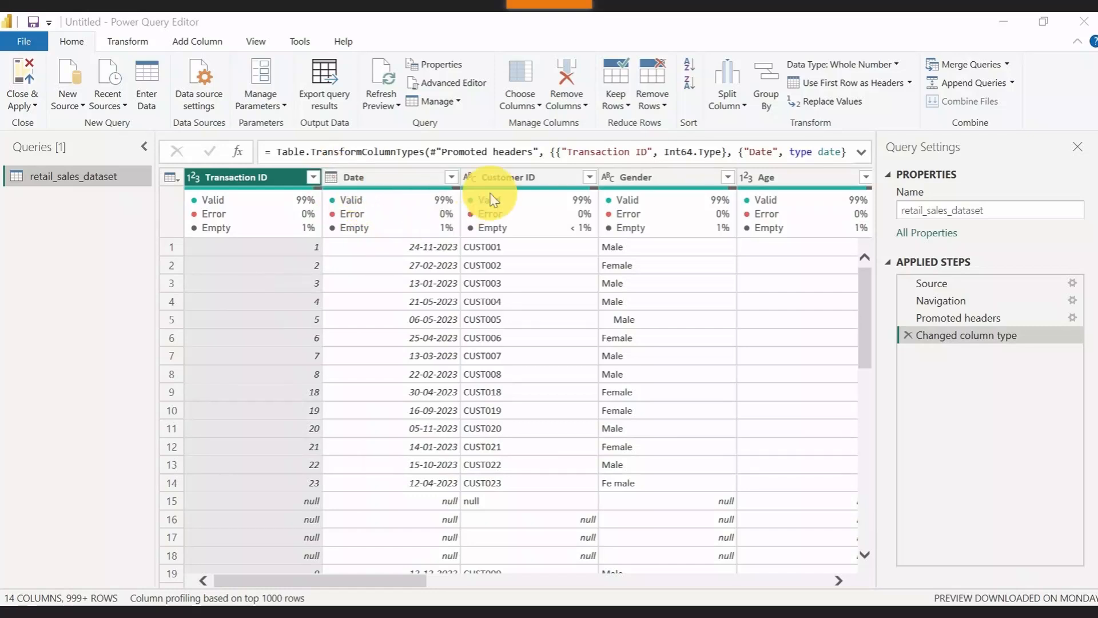
{"action": "mouse_move", "coordinate": [483, 192]}
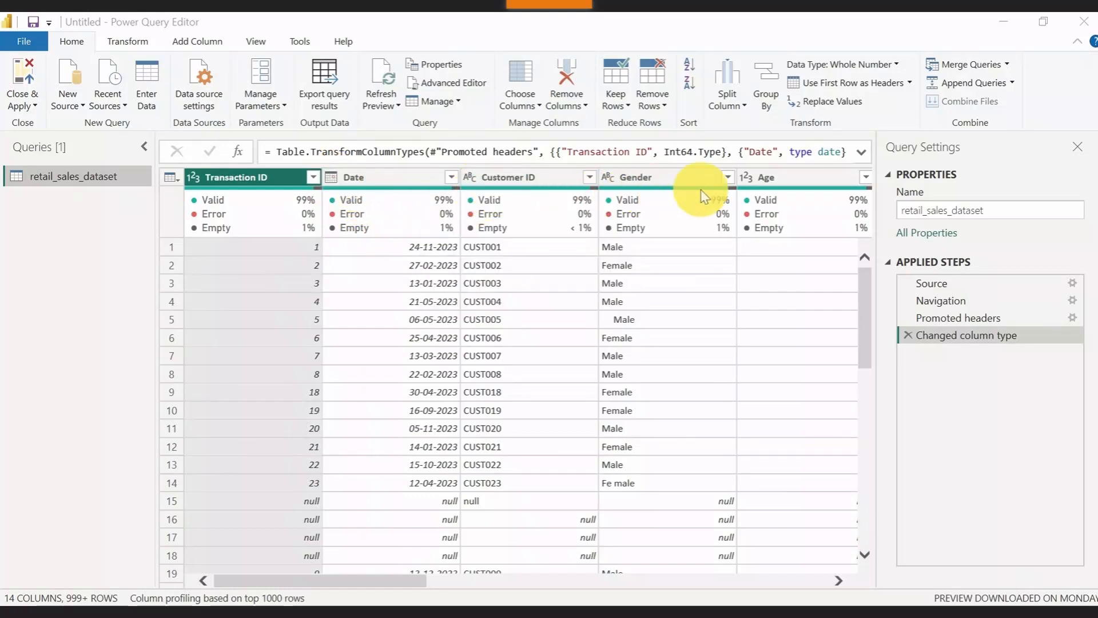
{"action": "mouse_move", "coordinate": [397, 197]}
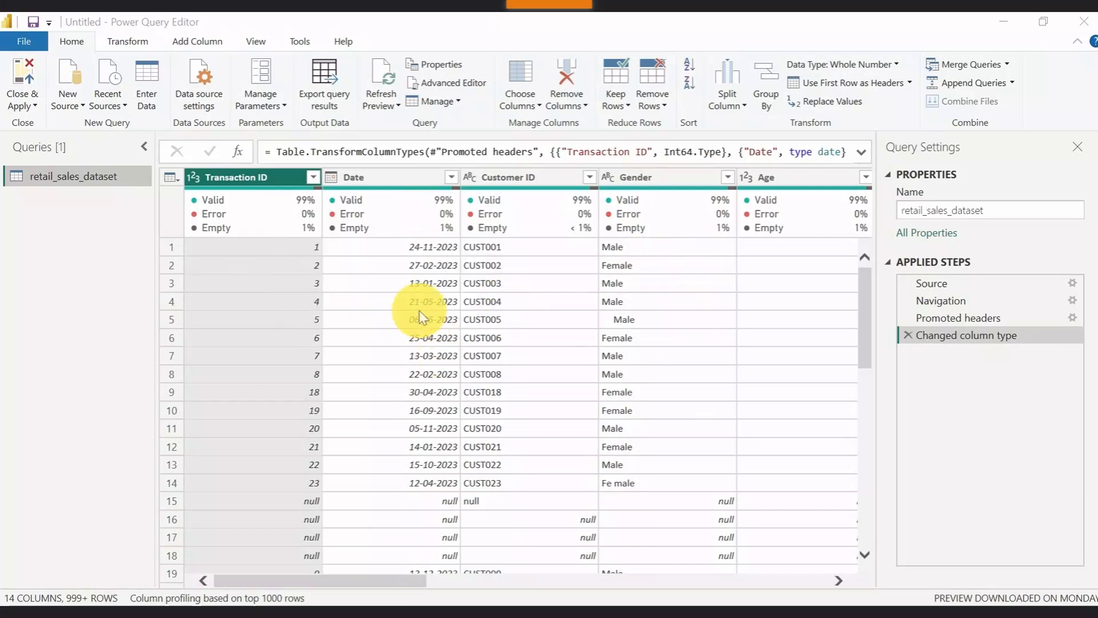
{"action": "scroll", "coordinate": [411, 314], "scroll_direction": "down", "scroll_amount": 4}
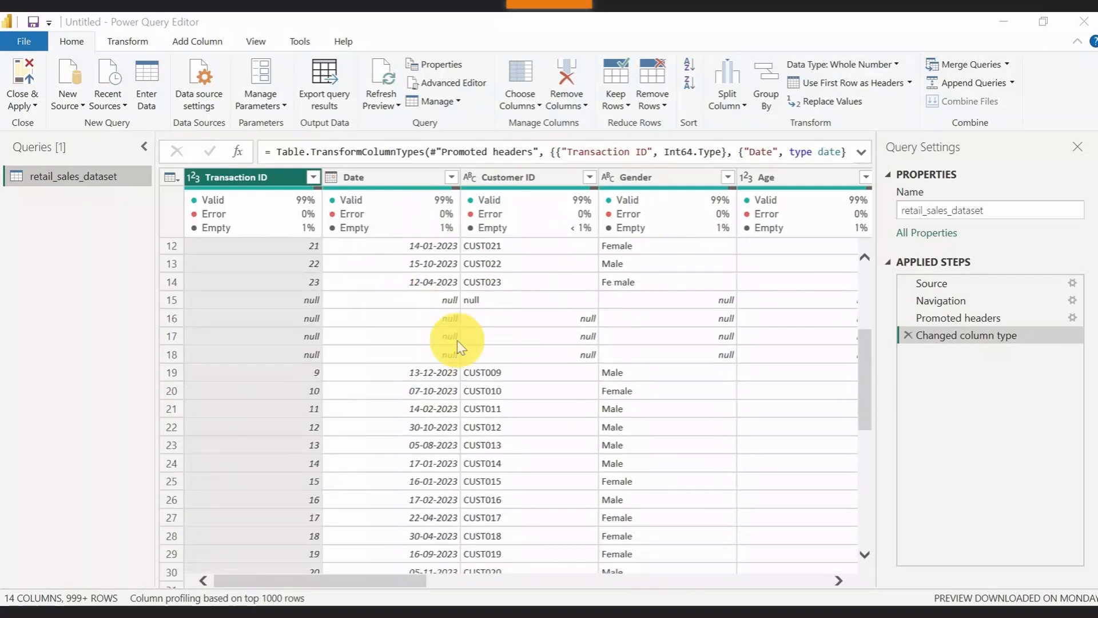
{"action": "scroll", "coordinate": [514, 355], "scroll_direction": "up", "scroll_amount": 1}
{"action": "scroll", "coordinate": [656, 410], "scroll_direction": "up", "scroll_amount": 3}
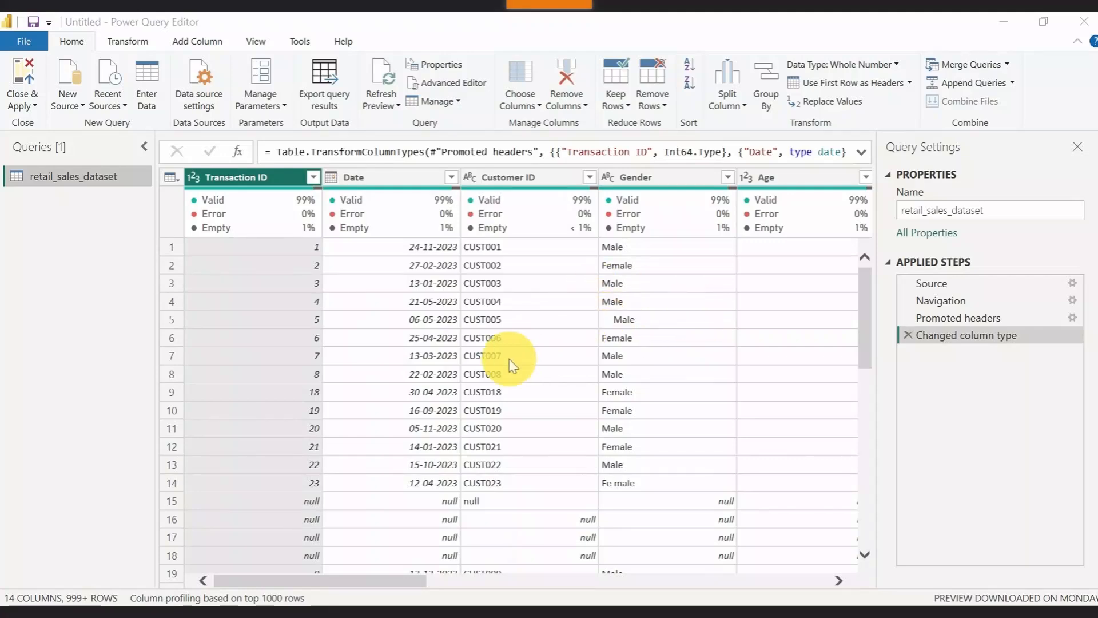
{"action": "scroll", "coordinate": [511, 364], "scroll_direction": "down", "scroll_amount": 9}
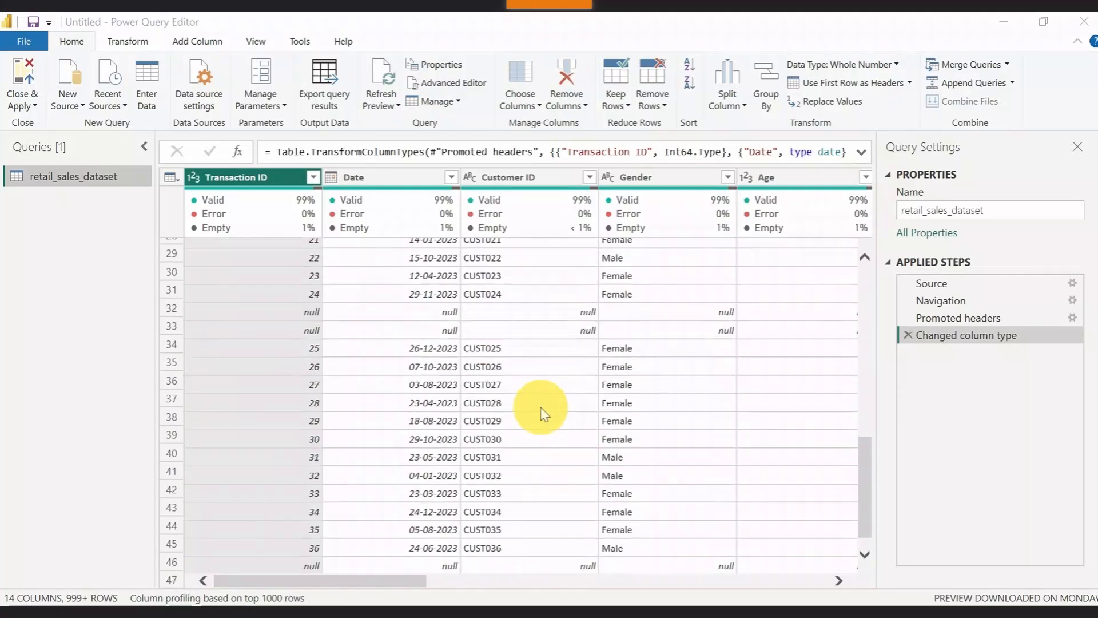
{"action": "scroll", "coordinate": [541, 407], "scroll_direction": "down", "scroll_amount": 5}
{"action": "scroll", "coordinate": [517, 417], "scroll_direction": "down", "scroll_amount": 5}
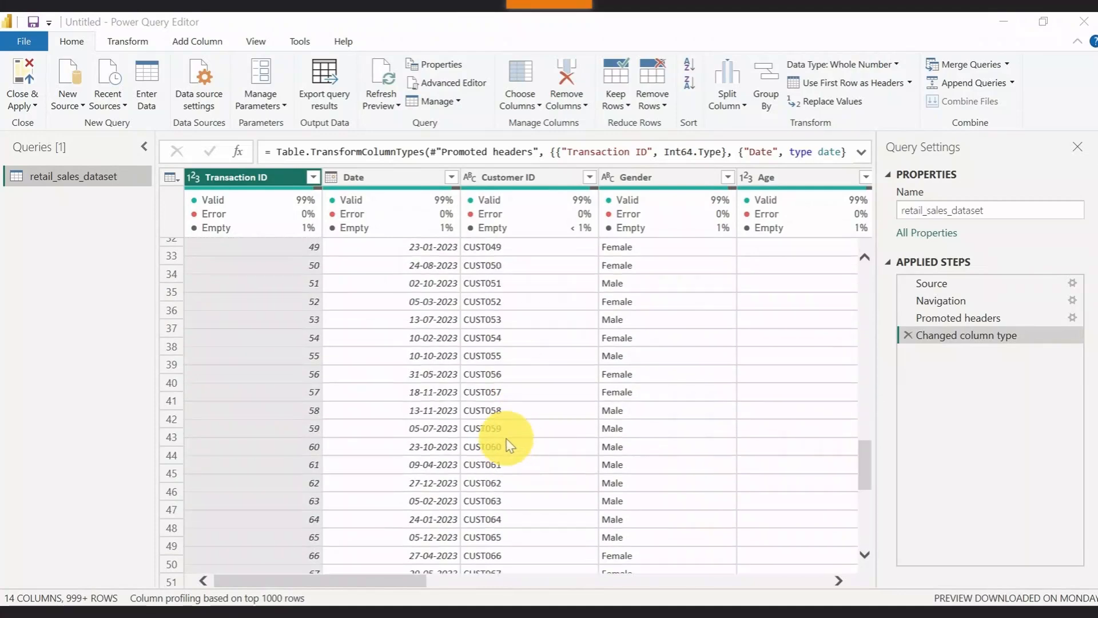
{"action": "scroll", "coordinate": [605, 417], "scroll_direction": "down", "scroll_amount": 6}
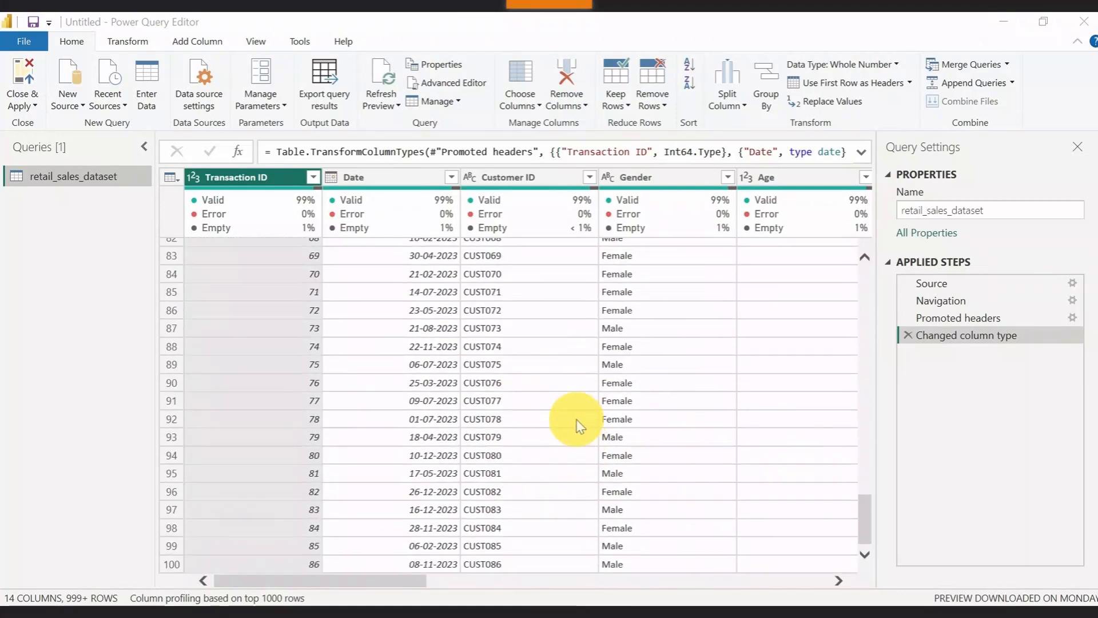
{"action": "scroll", "coordinate": [579, 425], "scroll_direction": "up", "scroll_amount": 15}
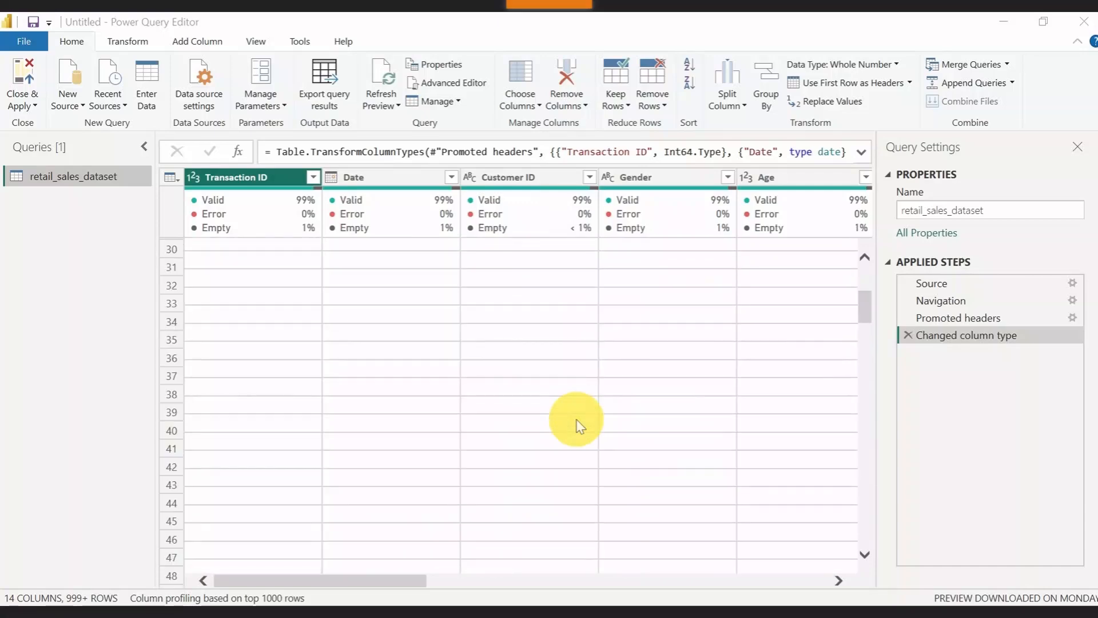
{"action": "scroll", "coordinate": [579, 425], "scroll_direction": "up", "scroll_amount": 10}
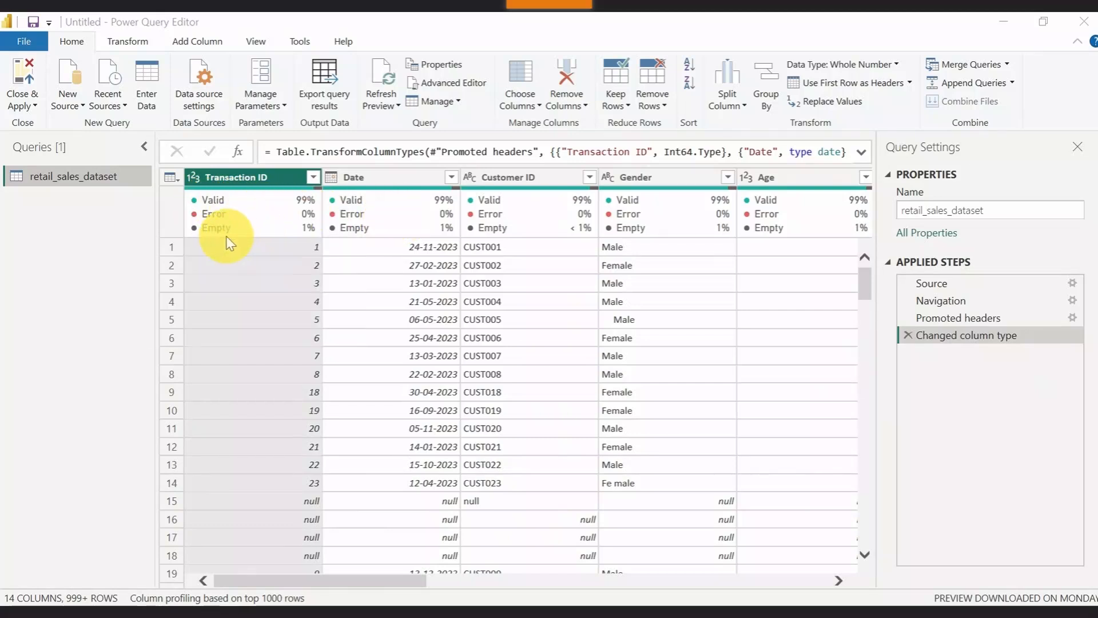
{"action": "mouse_move", "coordinate": [303, 231]}
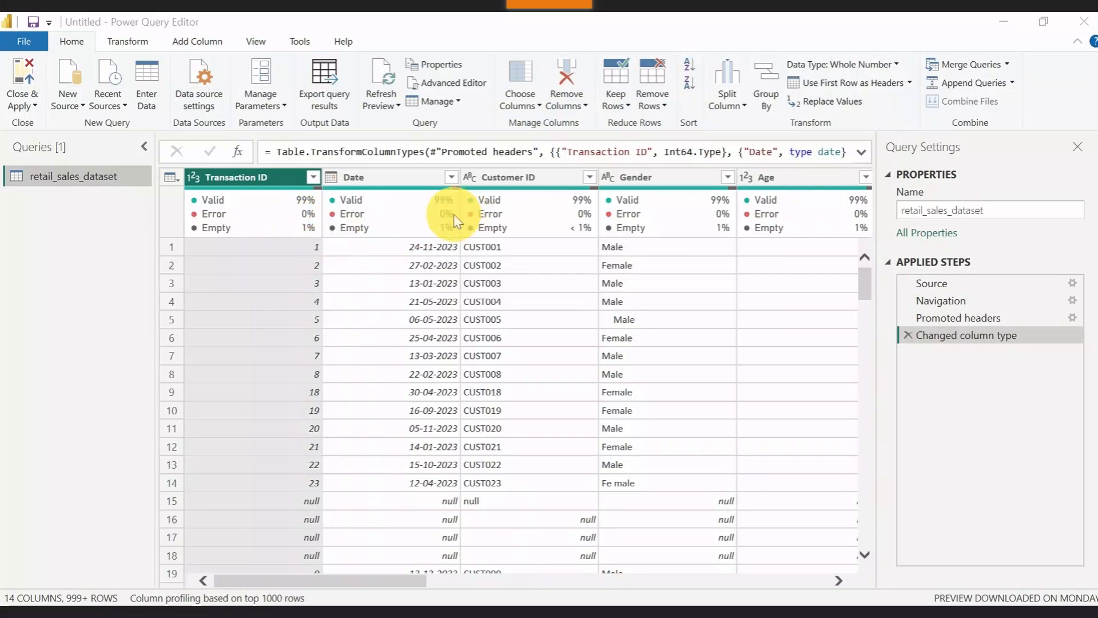
{"action": "mouse_move", "coordinate": [223, 231]}
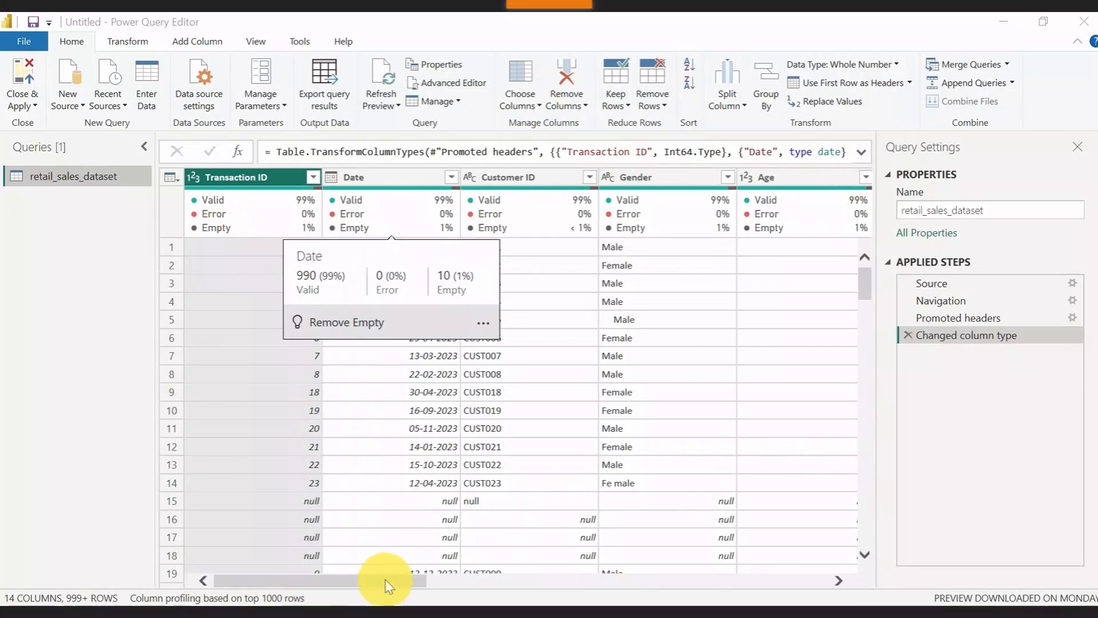
- Inspect the values and column quality of the last columns, from Quantity through Column14, in retail_sales_dataset
{"action": "left_click_drag", "start_coordinate": [385, 579], "coordinate": [889, 591]}
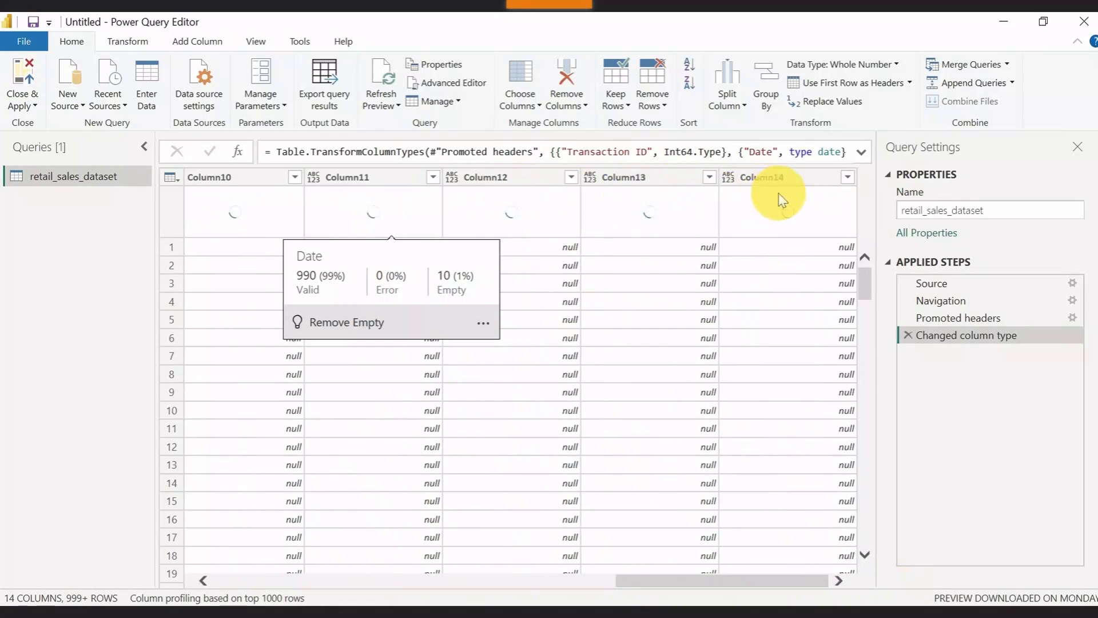
{"action": "scroll", "coordinate": [645, 394], "scroll_direction": "down", "scroll_amount": 8}
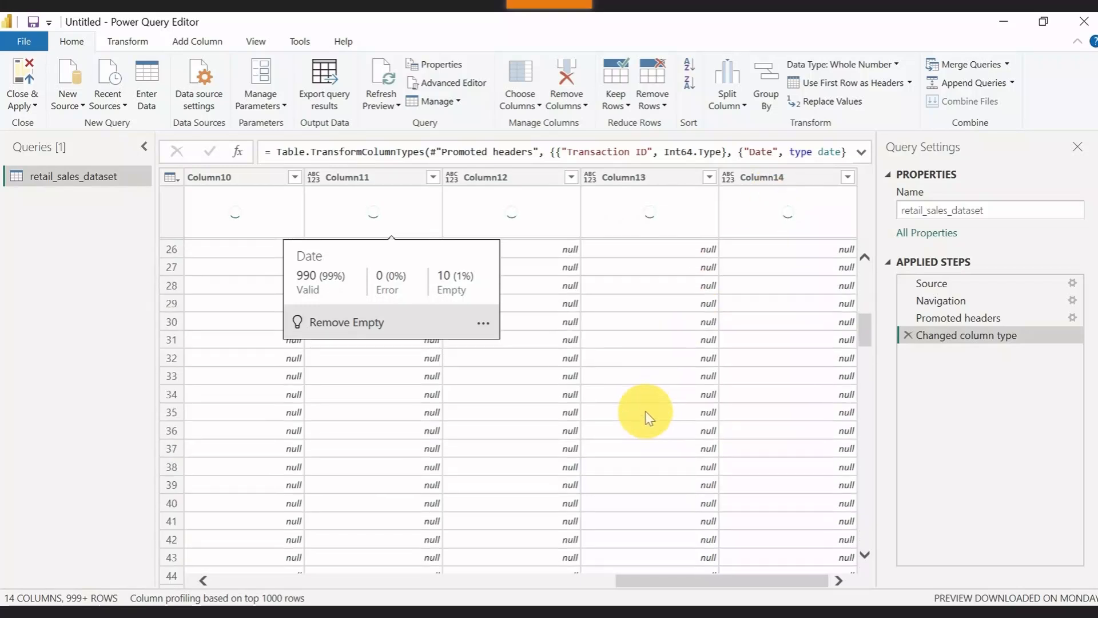
{"action": "scroll", "coordinate": [646, 417], "scroll_direction": "up", "scroll_amount": 6}
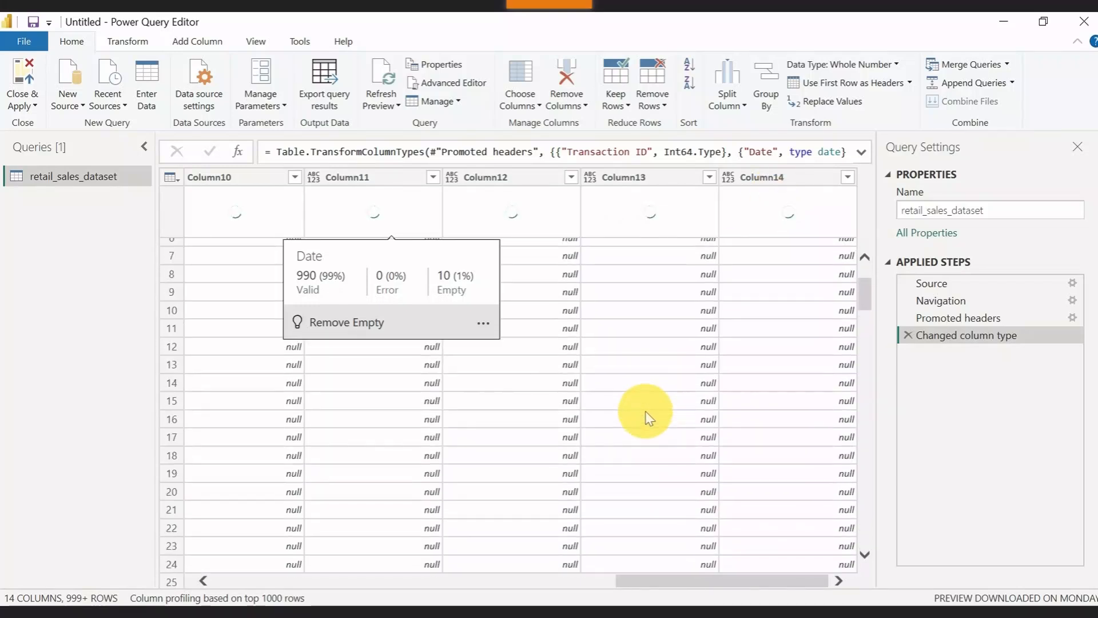
{"action": "scroll", "coordinate": [646, 418], "scroll_direction": "up", "scroll_amount": 2}
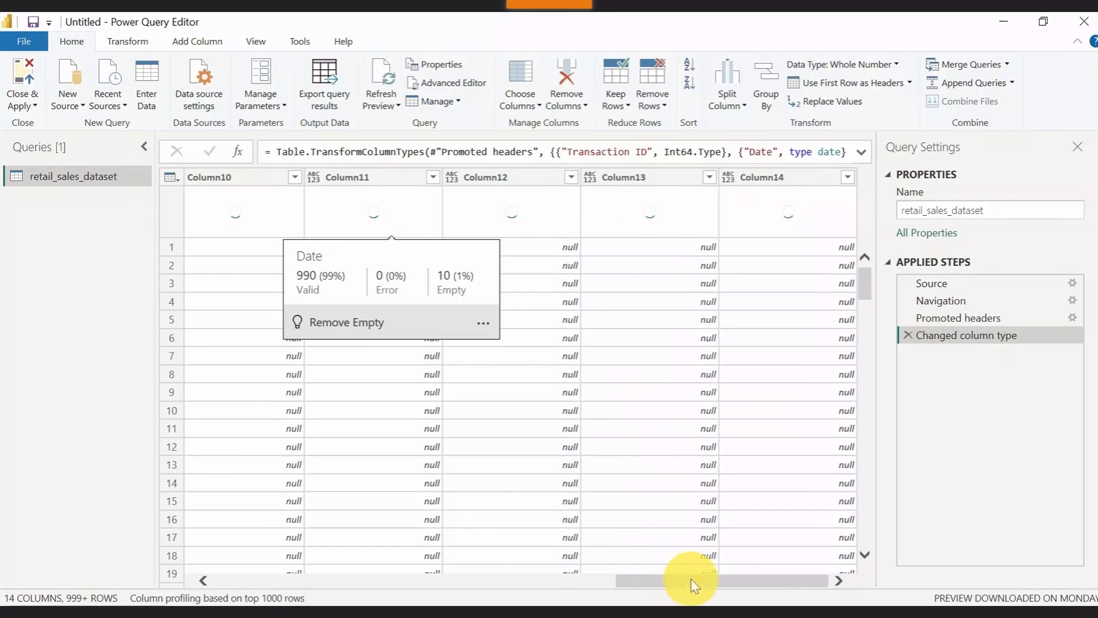
{"action": "left_click_drag", "start_coordinate": [690, 582], "coordinate": [555, 589]}
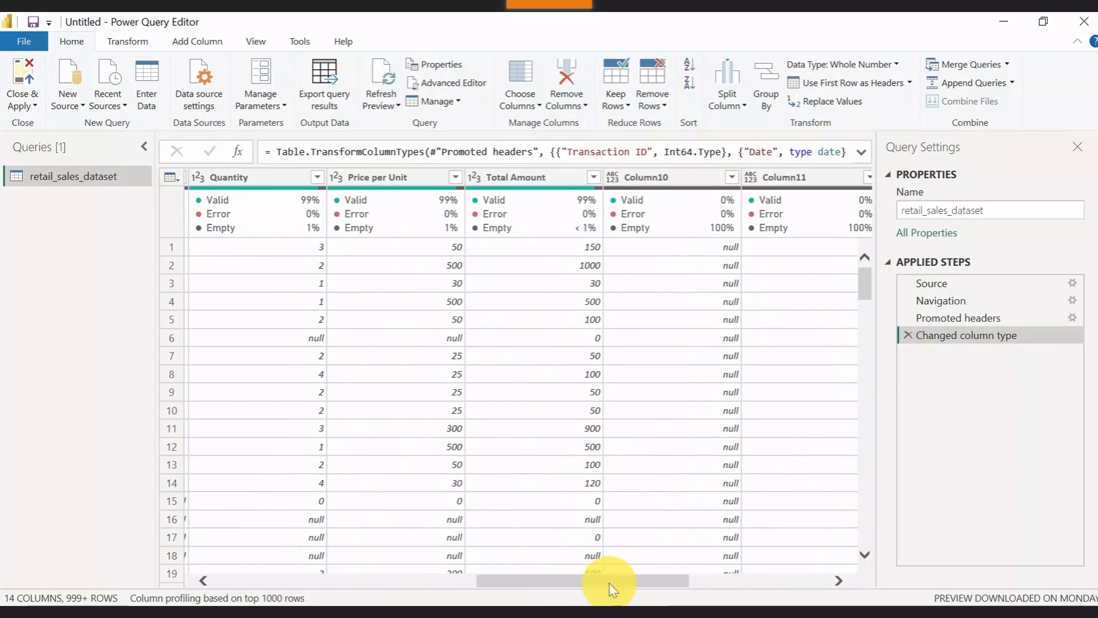
{"action": "left_click_drag", "start_coordinate": [609, 582], "coordinate": [644, 582]}
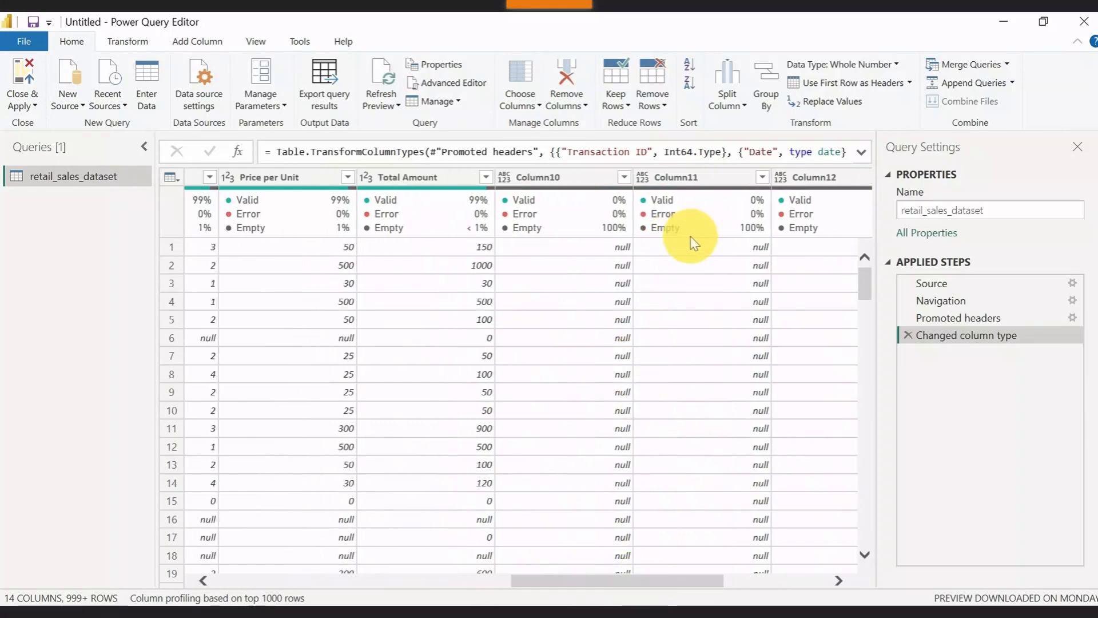
{"action": "mouse_move", "coordinate": [673, 203]}
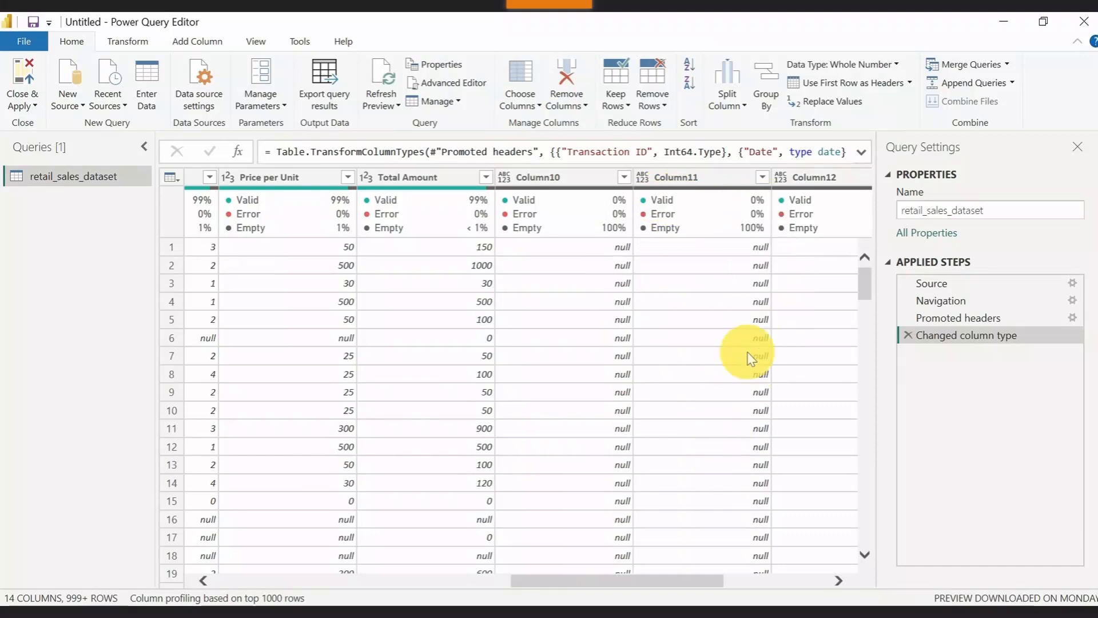
- Remove the Transaction ID column and the empty columns Column10 through Column14 from retail_sales_dataset
{"action": "left_click", "coordinate": [691, 176]}
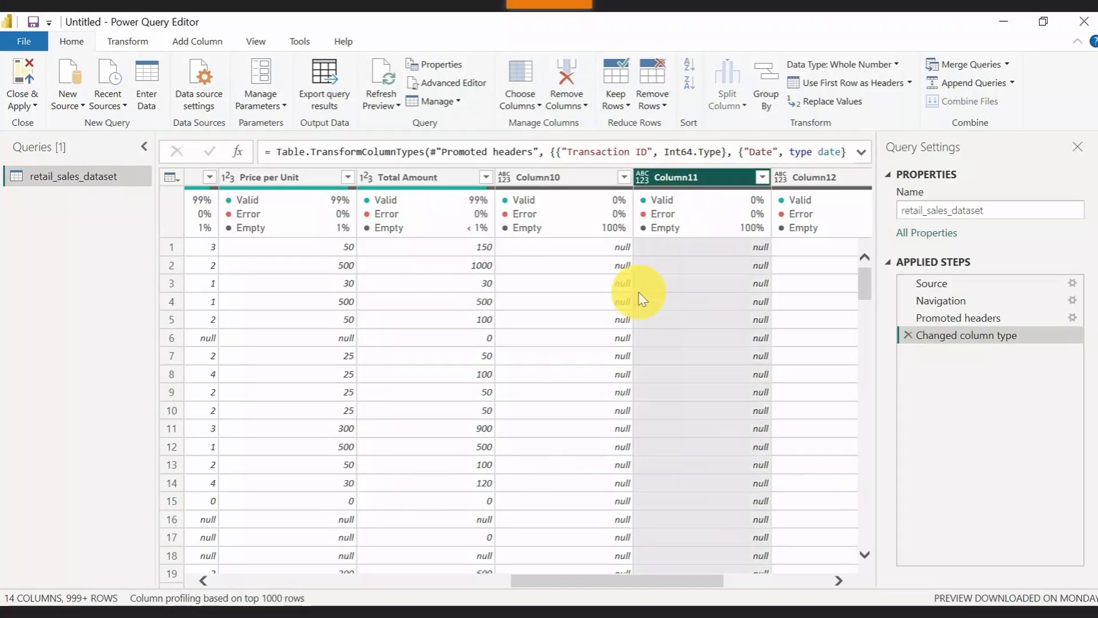
{"action": "left_click", "coordinate": [547, 178], "text": "ctrl"}
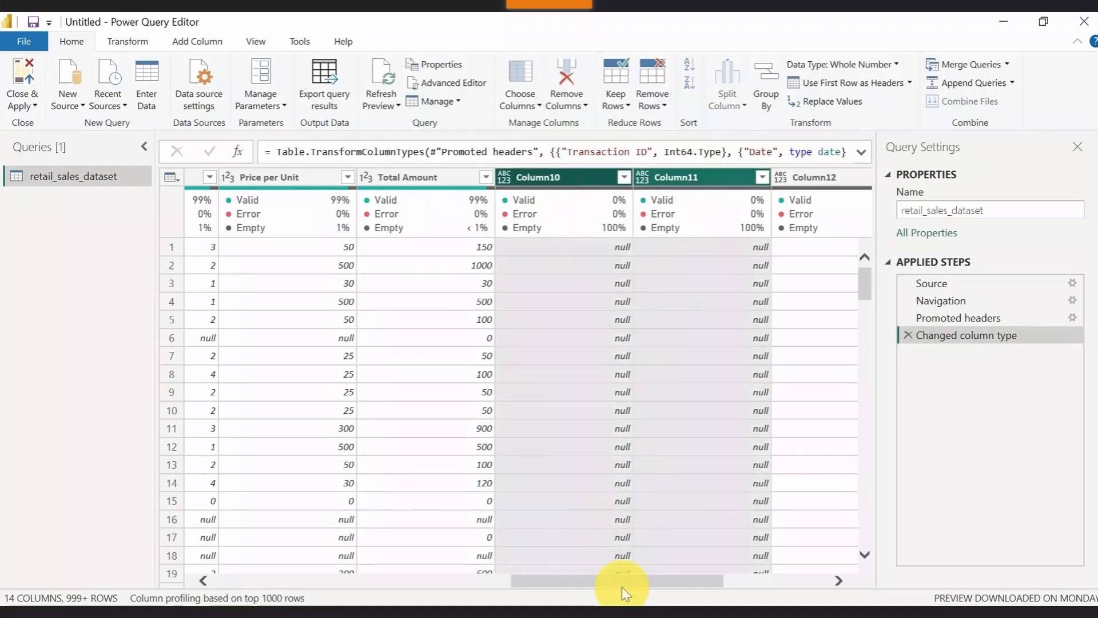
{"action": "left_click_drag", "start_coordinate": [621, 579], "coordinate": [716, 579]}
{"action": "left_click", "coordinate": [527, 175], "text": "ctrl"}
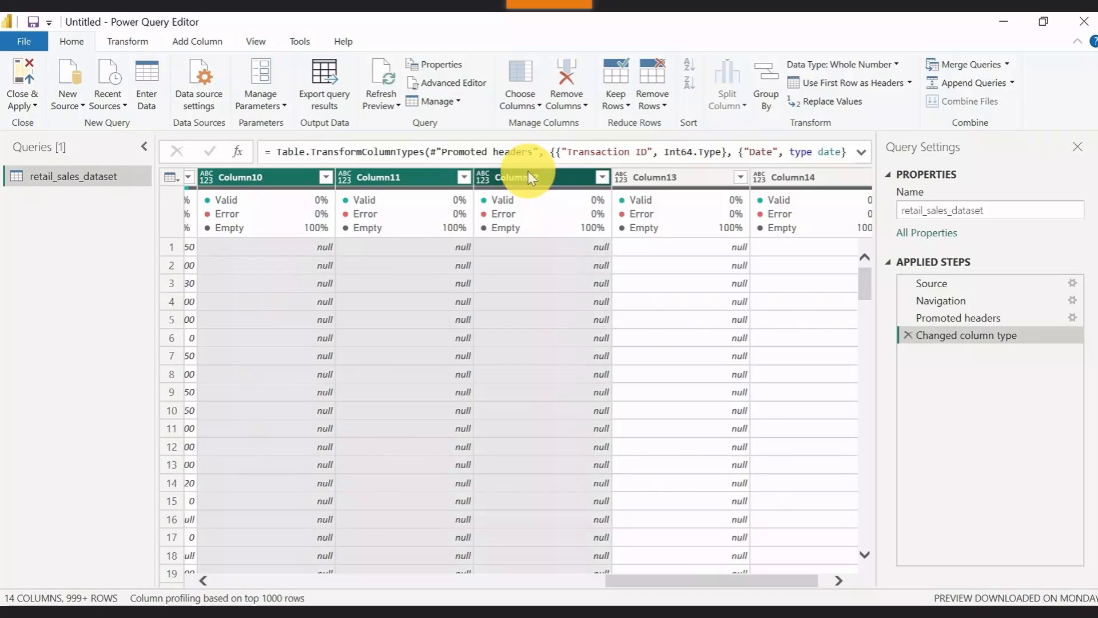
{"action": "left_click", "coordinate": [657, 178], "text": "ctrl"}
{"action": "left_click", "coordinate": [795, 171], "text": "ctrl"}
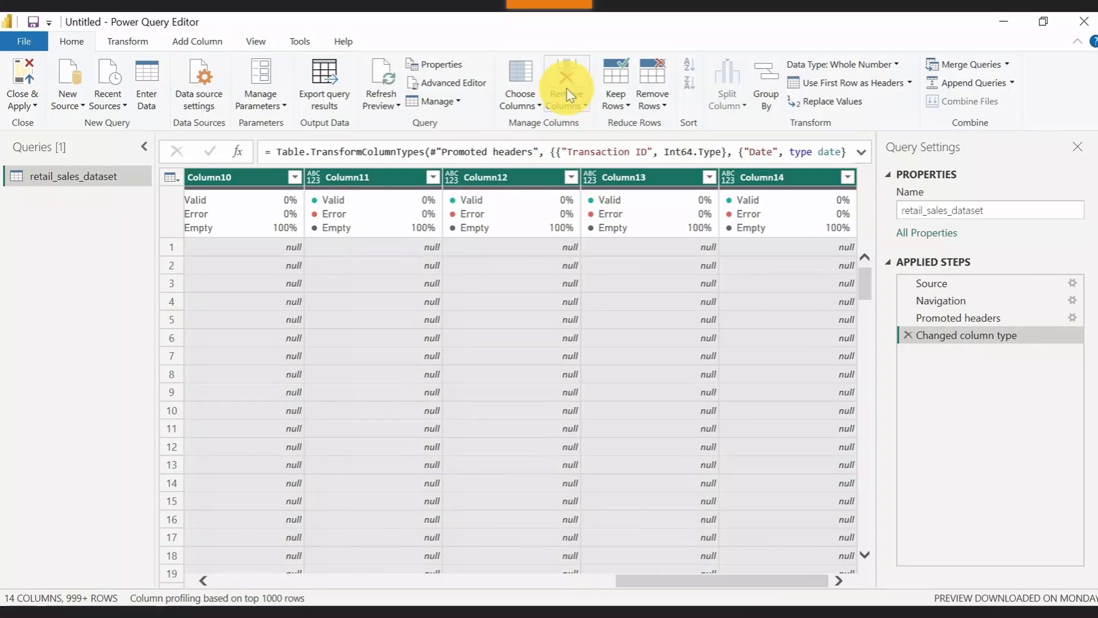
{"action": "left_click", "coordinate": [578, 109]}
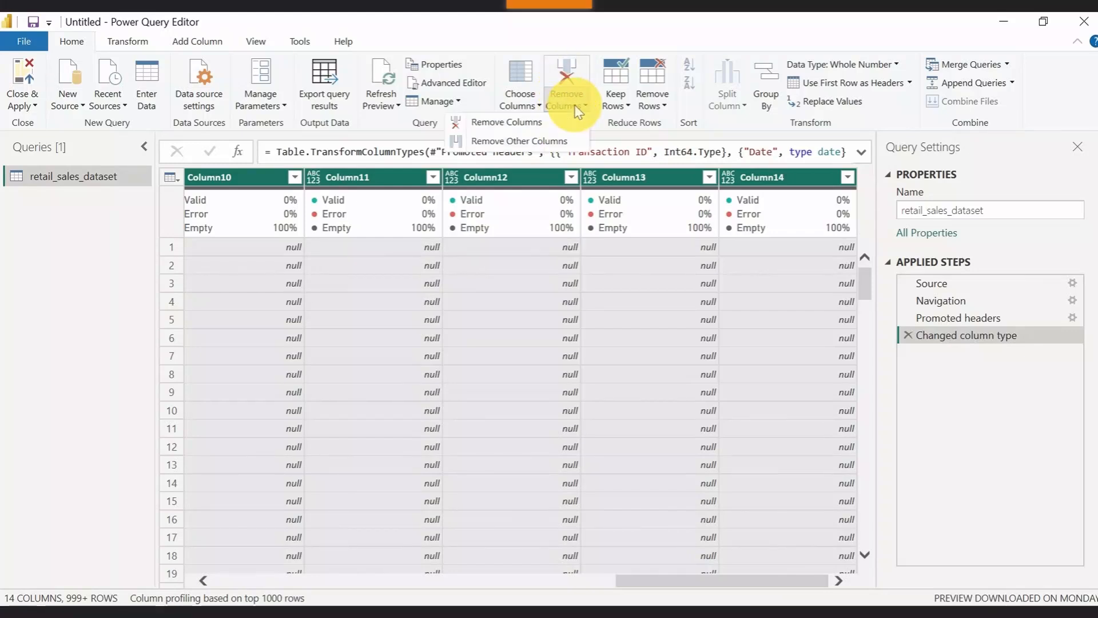
{"action": "left_click", "coordinate": [512, 122]}
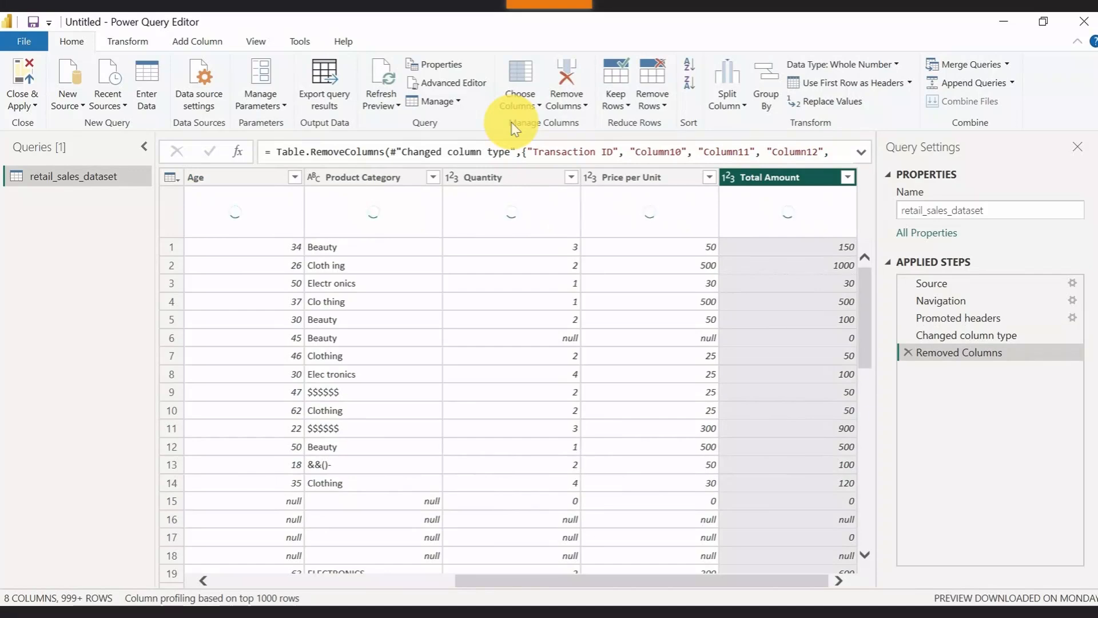
- Review the first remaining columns of retail_sales_dataset and select all columns of the table
{"action": "left_click_drag", "start_coordinate": [523, 578], "coordinate": [250, 582]}
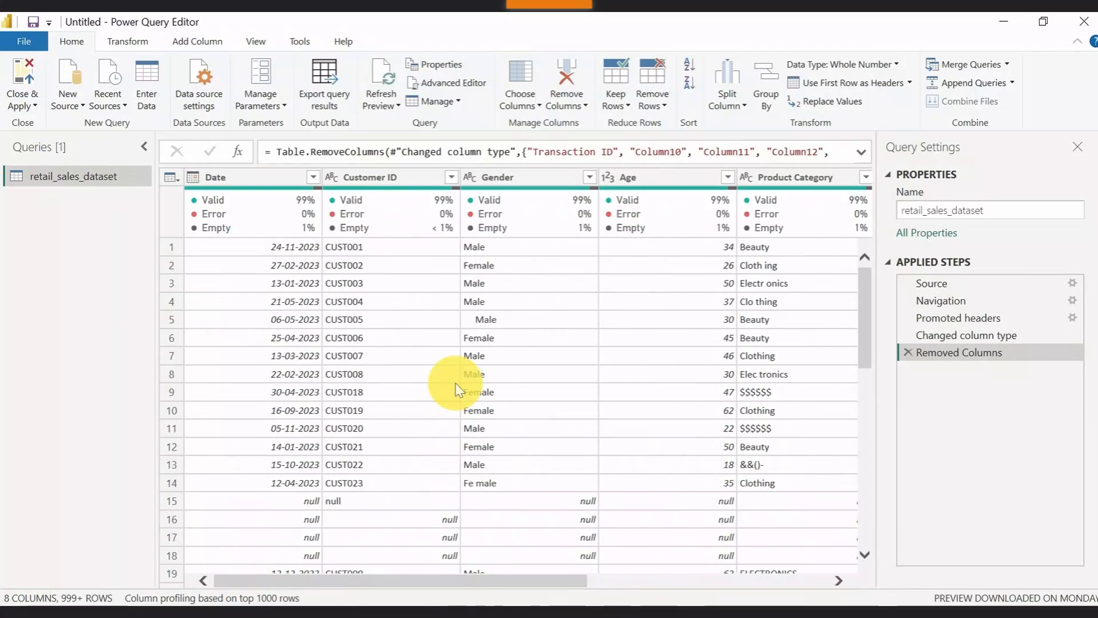
{"action": "mouse_move", "coordinate": [245, 218]}
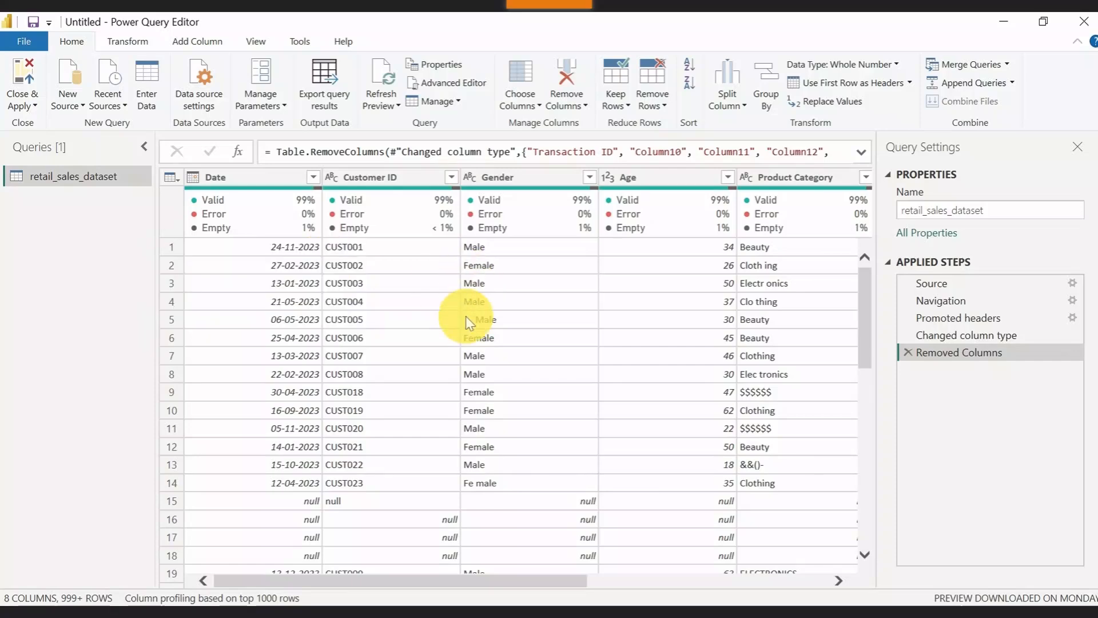
{"action": "scroll", "coordinate": [472, 367], "scroll_direction": "down", "scroll_amount": 2}
{"action": "scroll", "coordinate": [472, 367], "scroll_direction": "up", "scroll_amount": 1}
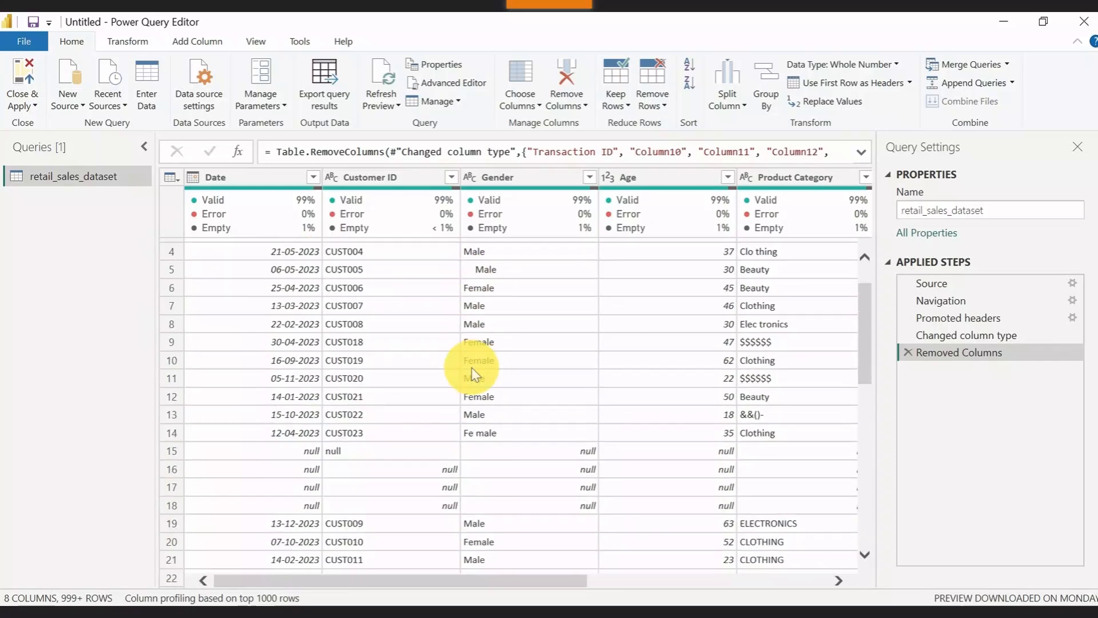
{"action": "scroll", "coordinate": [471, 374], "scroll_direction": "up", "scroll_amount": 1}
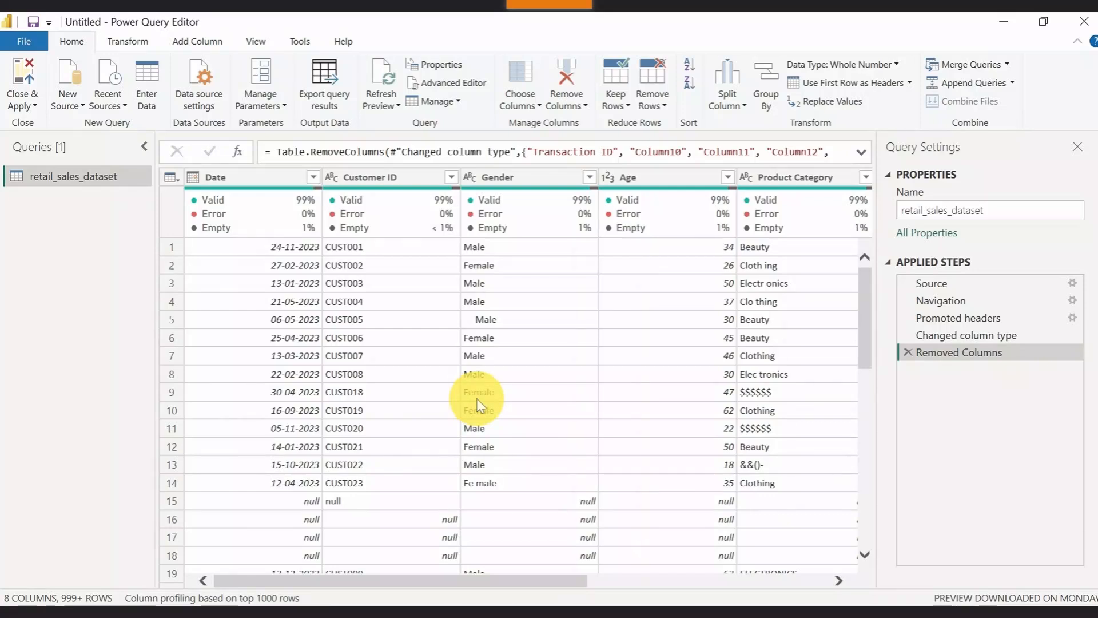
{"action": "left_click", "coordinate": [350, 375]}
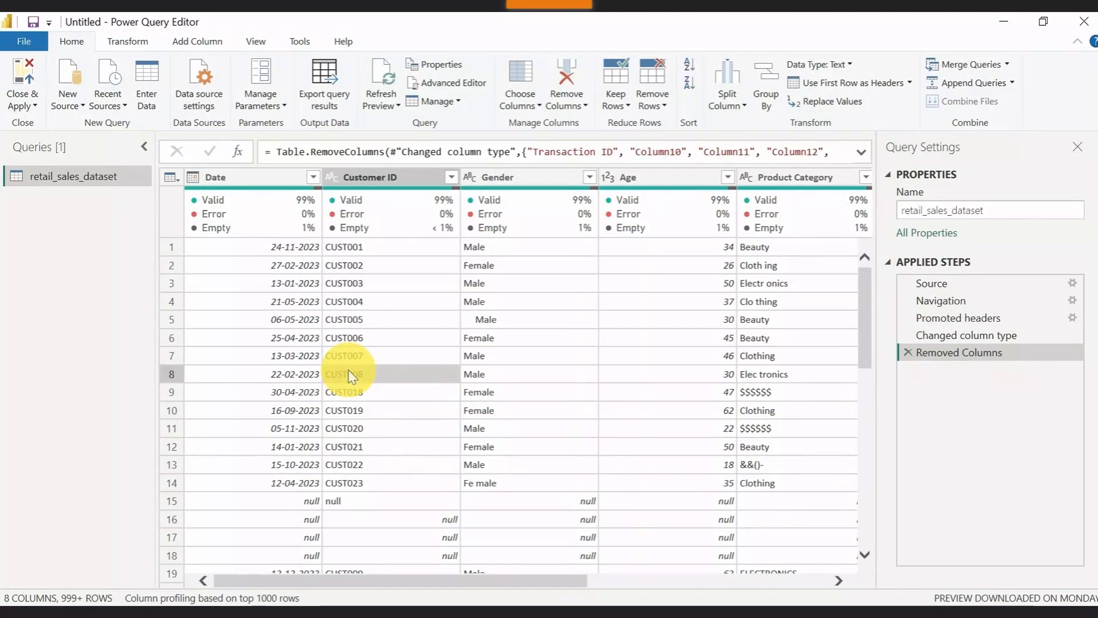
{"action": "key", "text": "ctrl+a"}
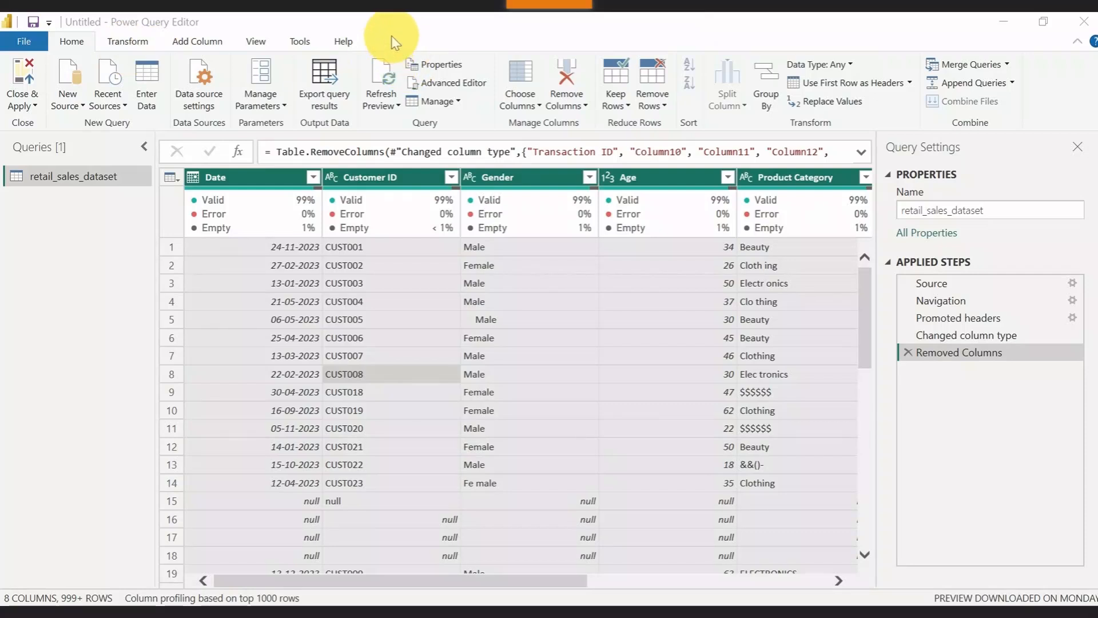
- View the transform commands and the text formatting options offered for the selected columns, leaving the data as it is
{"action": "left_click", "coordinate": [128, 42]}
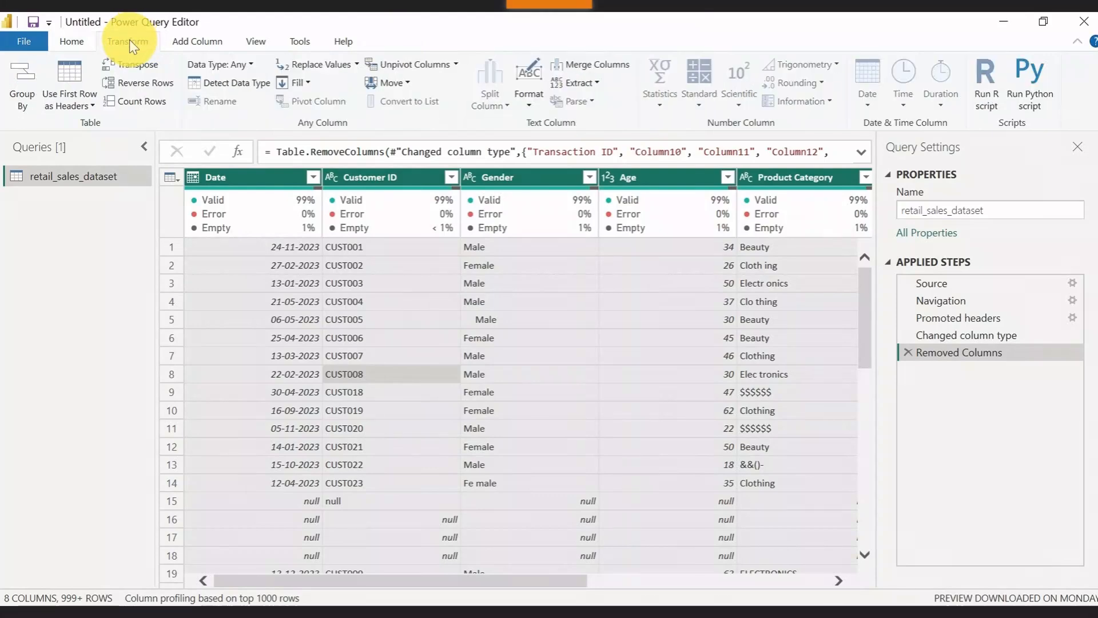
{"action": "scroll", "coordinate": [376, 124], "scroll_direction": "up", "scroll_amount": 1}
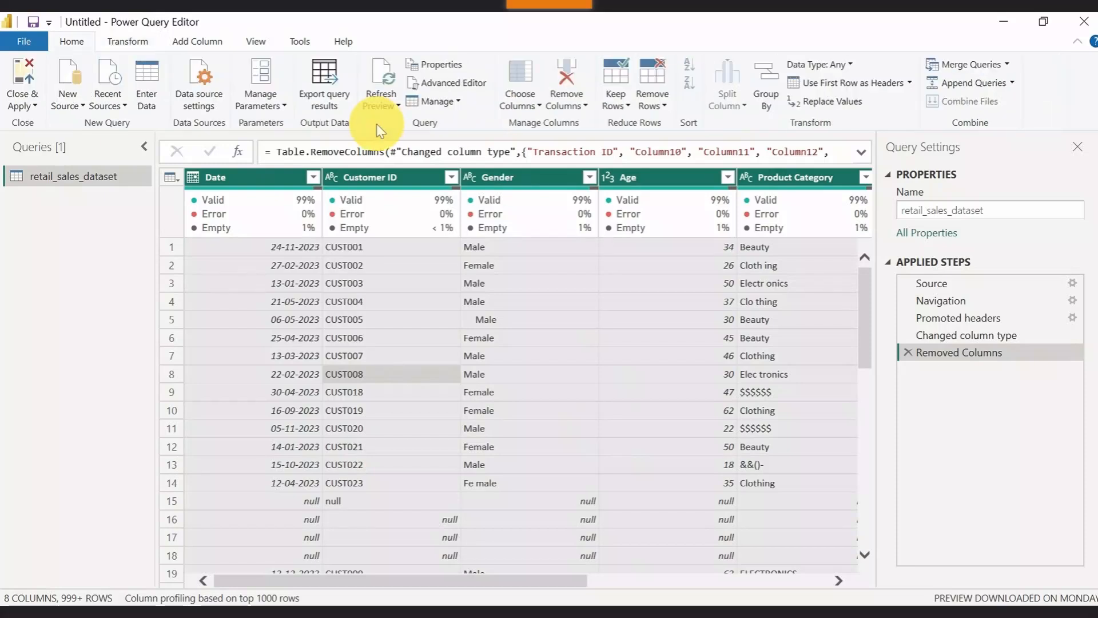
{"action": "left_click", "coordinate": [131, 41]}
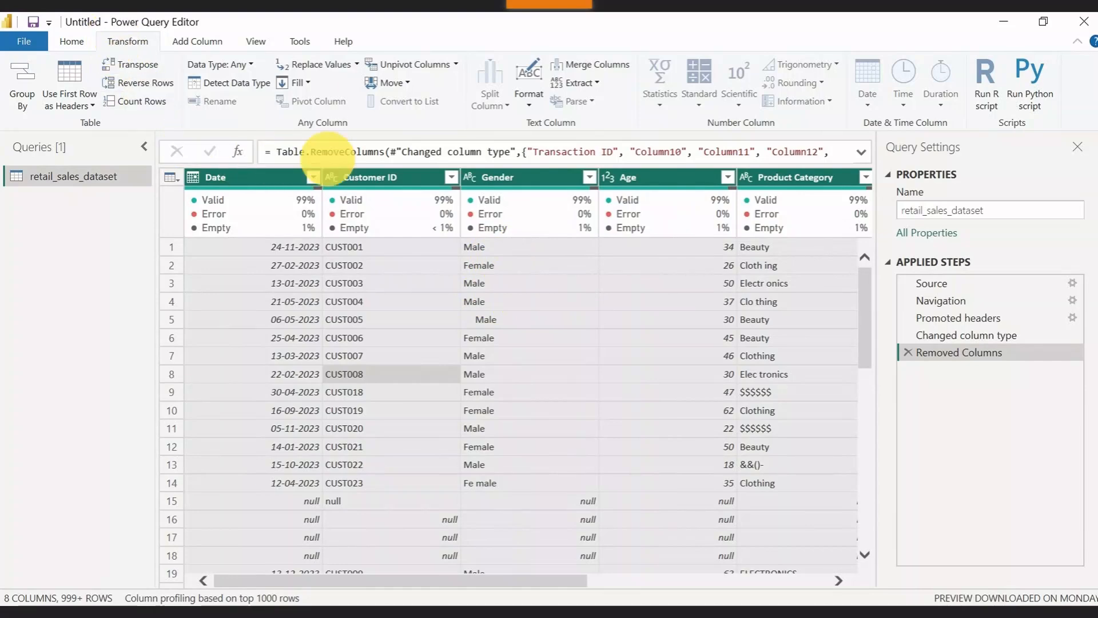
{"action": "left_click", "coordinate": [529, 101]}
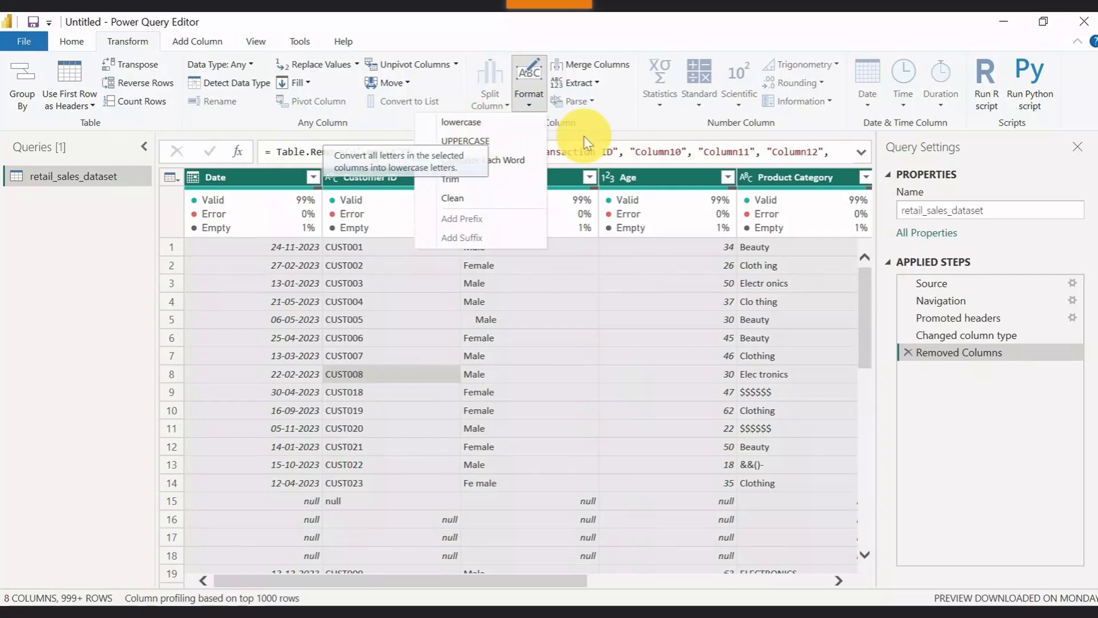
{"action": "left_click", "coordinate": [598, 122]}
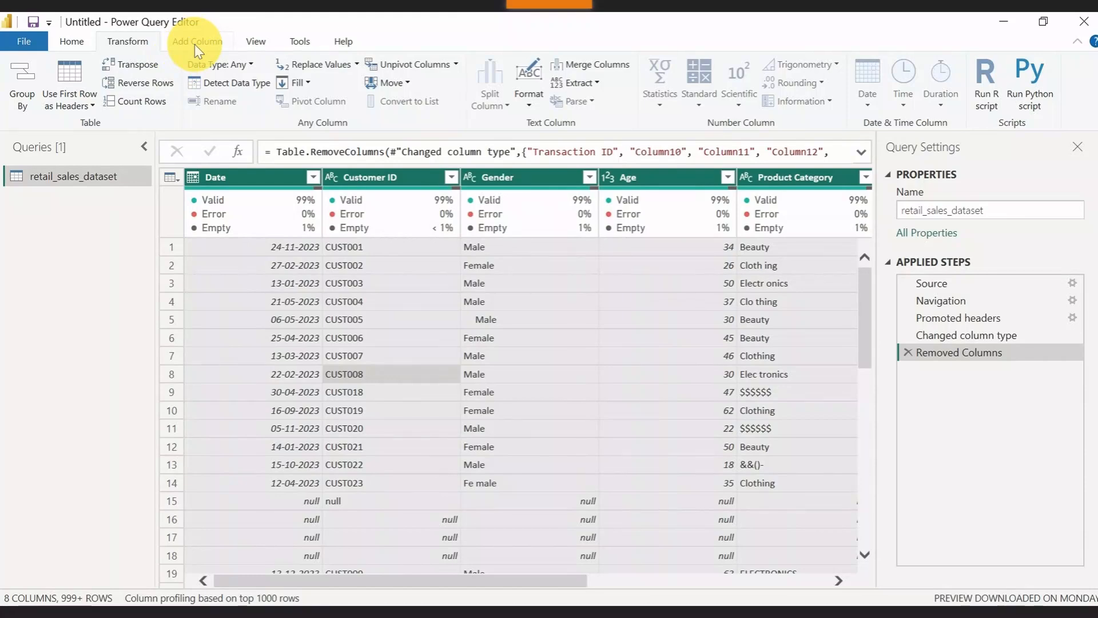
{"action": "left_click", "coordinate": [73, 42]}
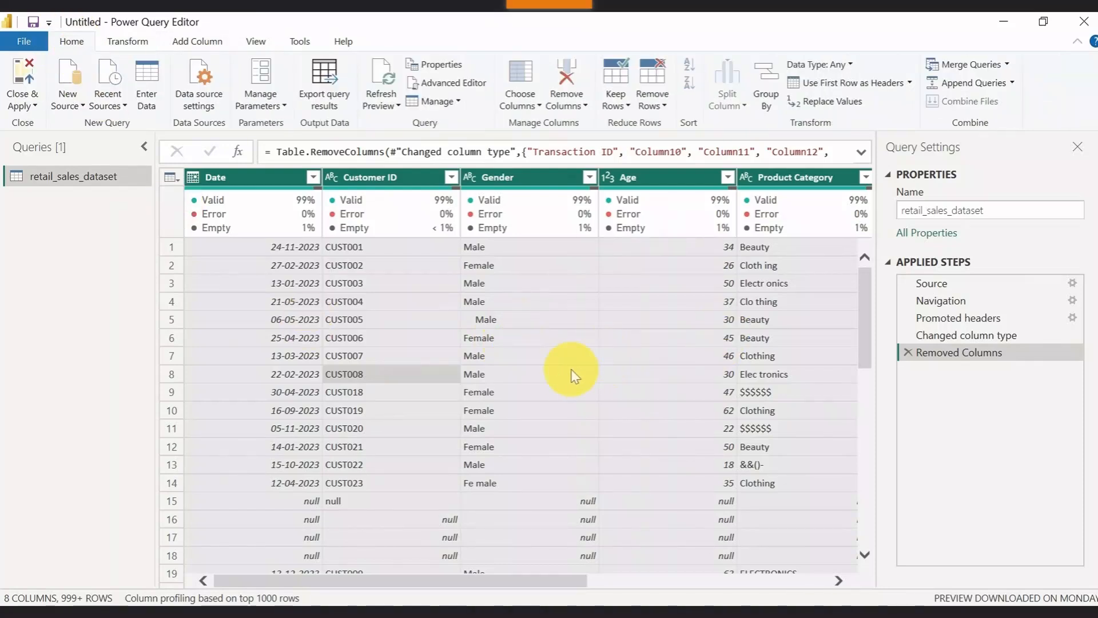
- Remove the duplicate rows and the blank rows across all selected columns of retail_sales_dataset
{"action": "left_click", "coordinate": [663, 107]}
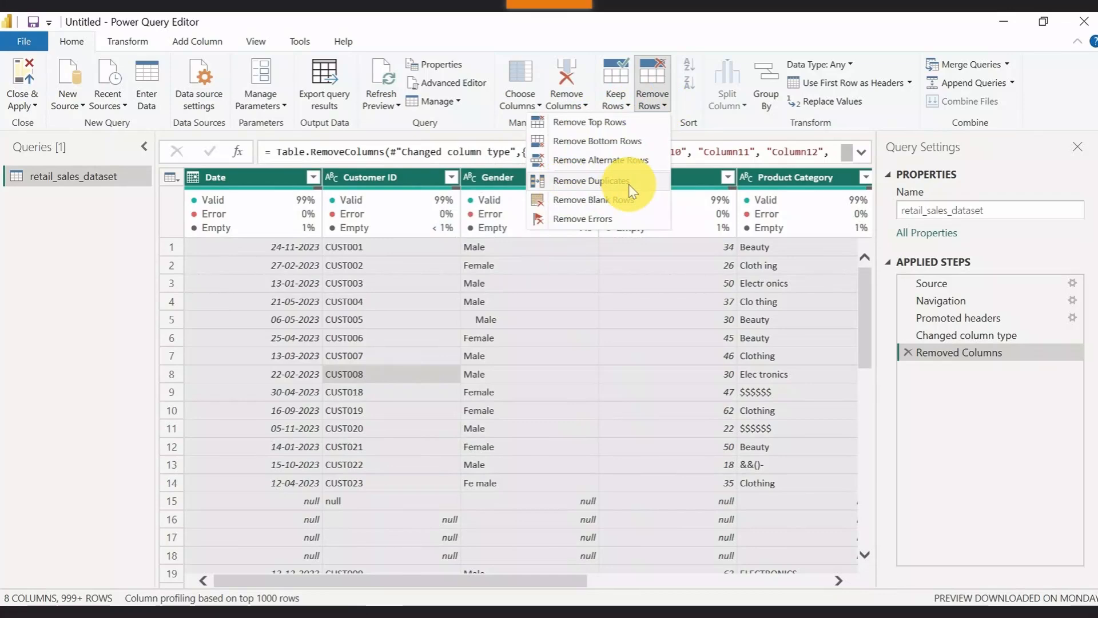
{"action": "left_click", "coordinate": [594, 176]}
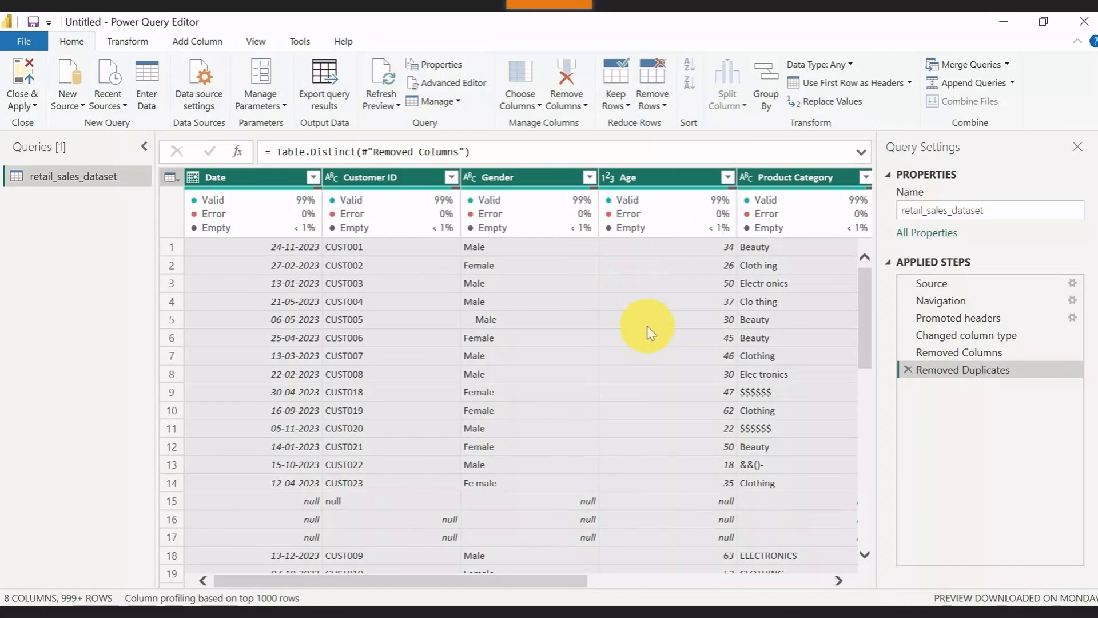
{"action": "left_click", "coordinate": [663, 106]}
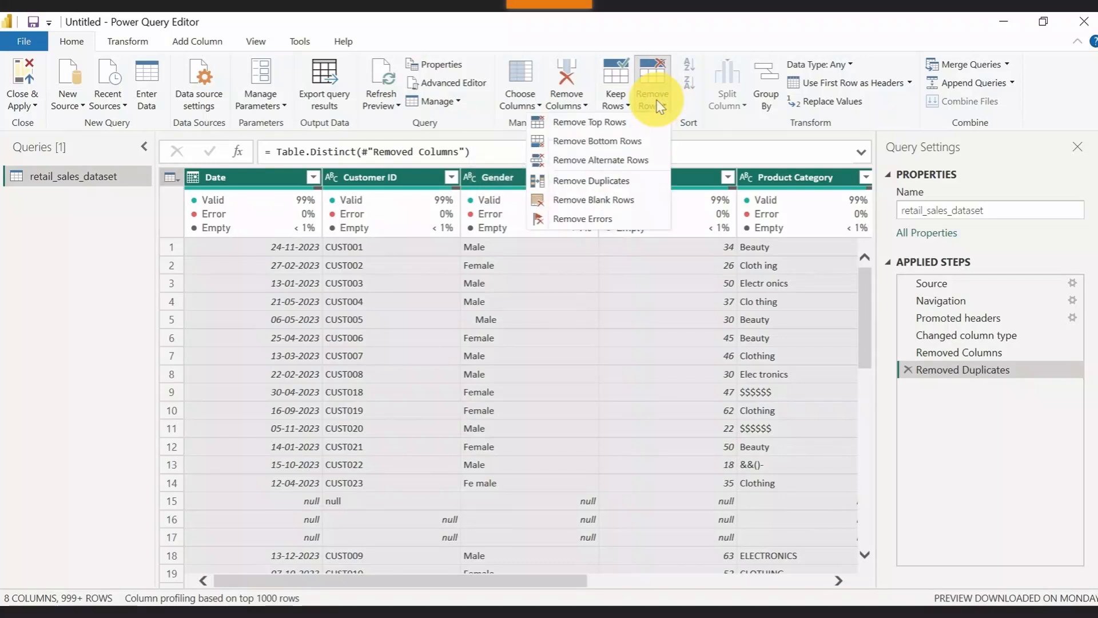
{"action": "left_click", "coordinate": [589, 201]}
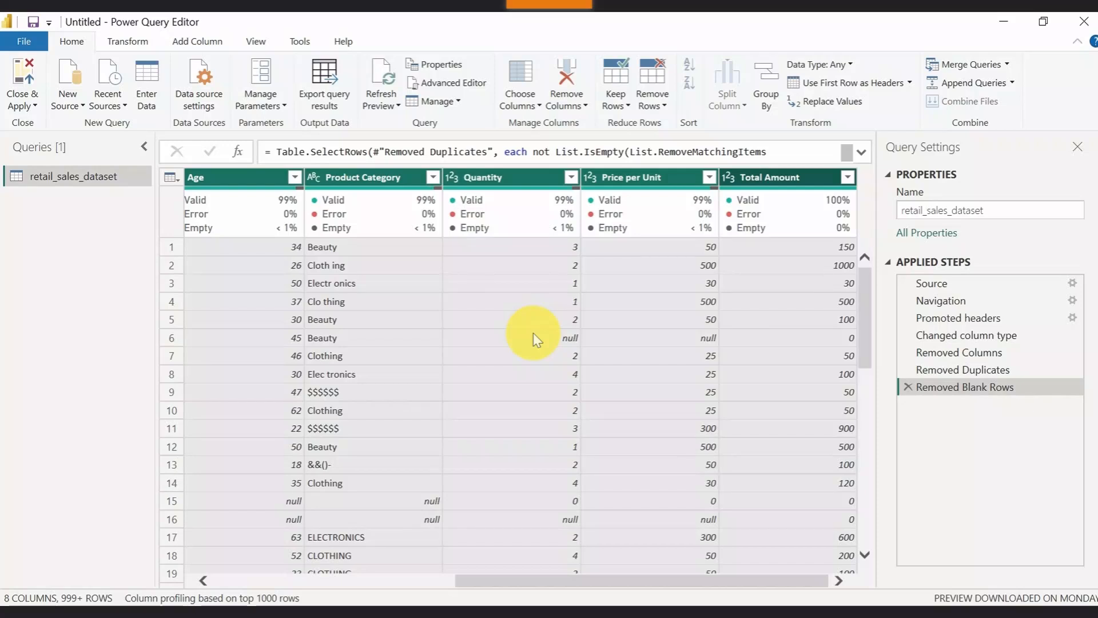
- Remove the rows containing errors in all selected columns and review the other row removal options
{"action": "left_click", "coordinate": [662, 111]}
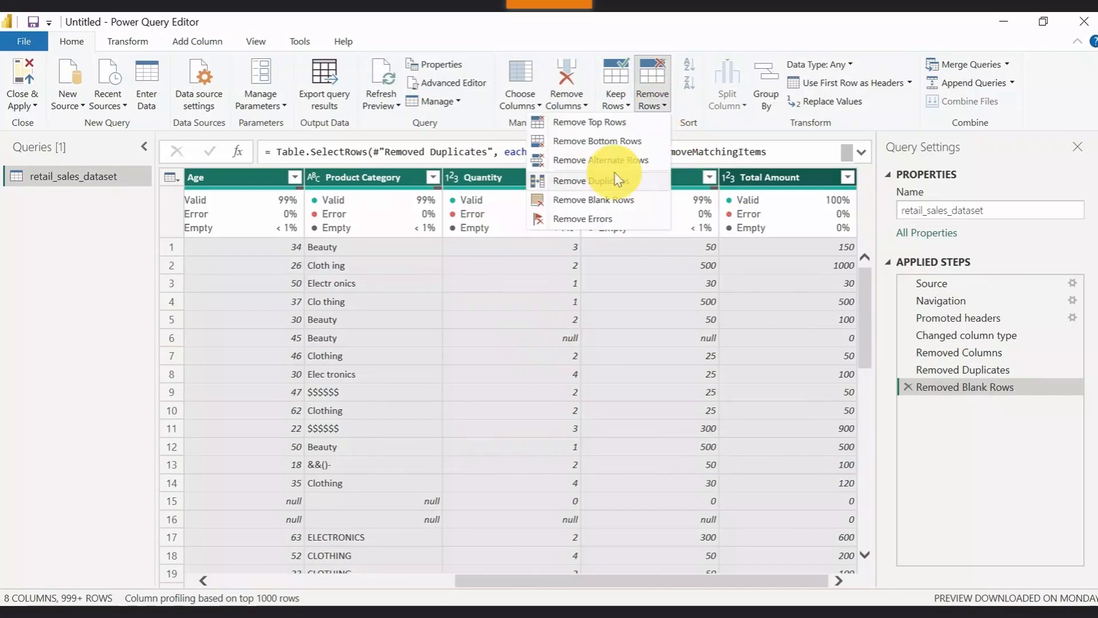
{"action": "left_click", "coordinate": [590, 220]}
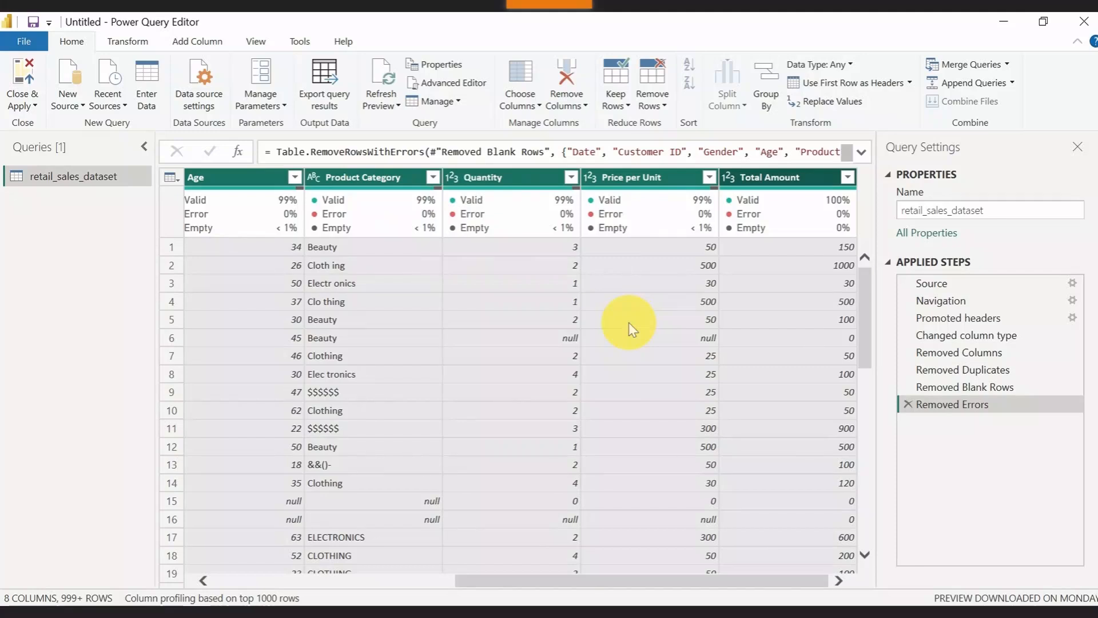
{"action": "left_click", "coordinate": [663, 109]}
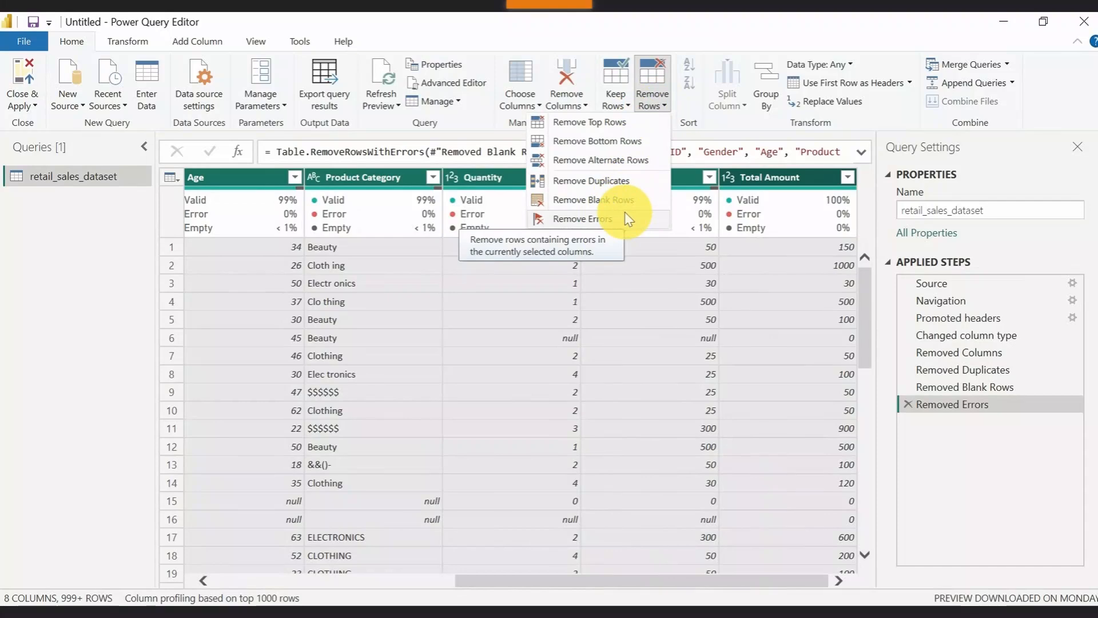
{"action": "left_click", "coordinate": [709, 128]}
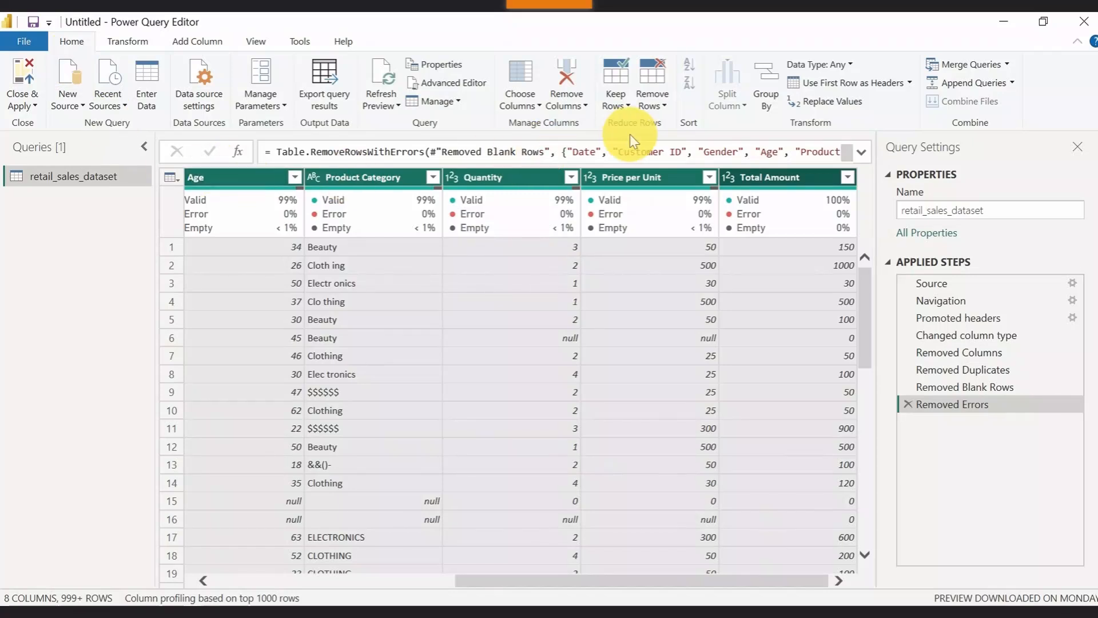
{"action": "left_click", "coordinate": [665, 108]}
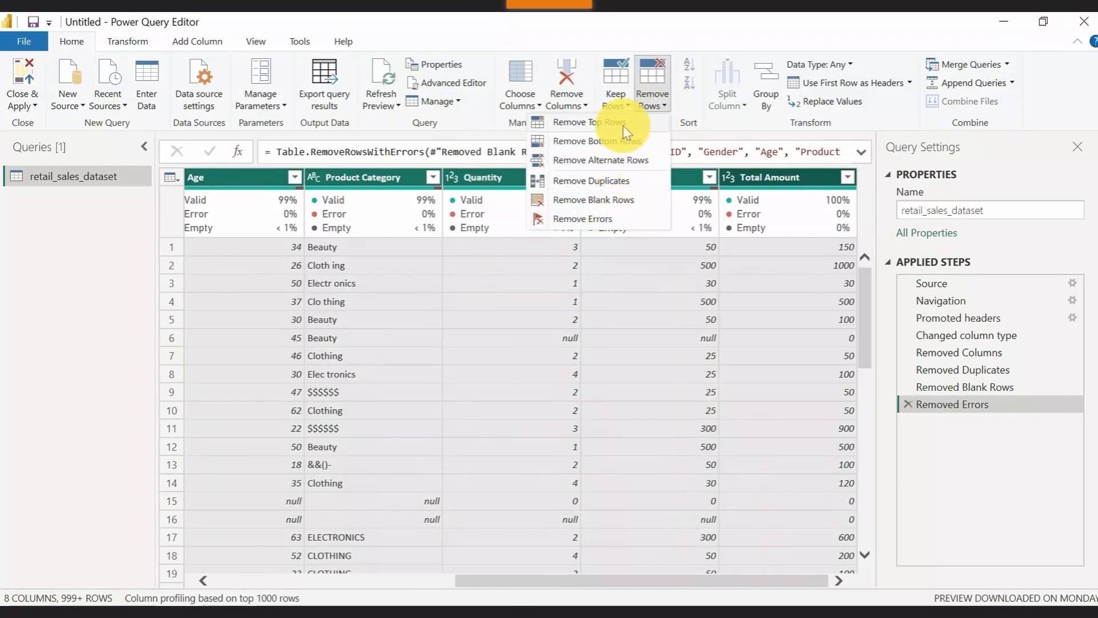
{"action": "left_click", "coordinate": [724, 120]}
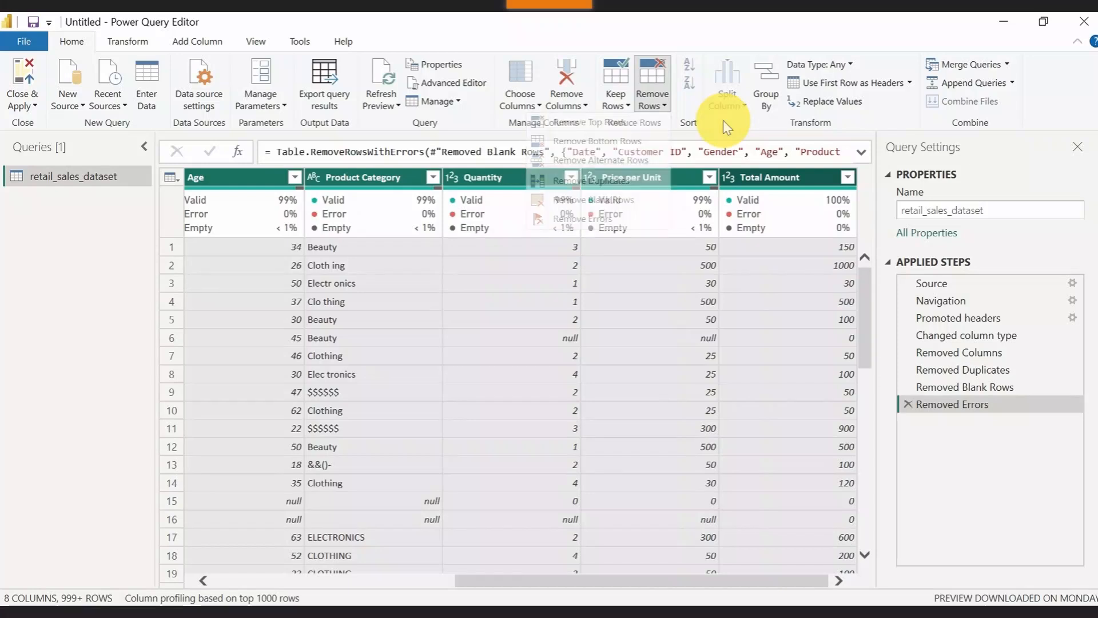
- Examine the rows from Age through Total Amount for leftover nulls and inconsistent Product Category entries
{"action": "scroll", "coordinate": [495, 379], "scroll_direction": "down", "scroll_amount": 2}
{"action": "scroll", "coordinate": [497, 376], "scroll_direction": "up", "scroll_amount": 2}
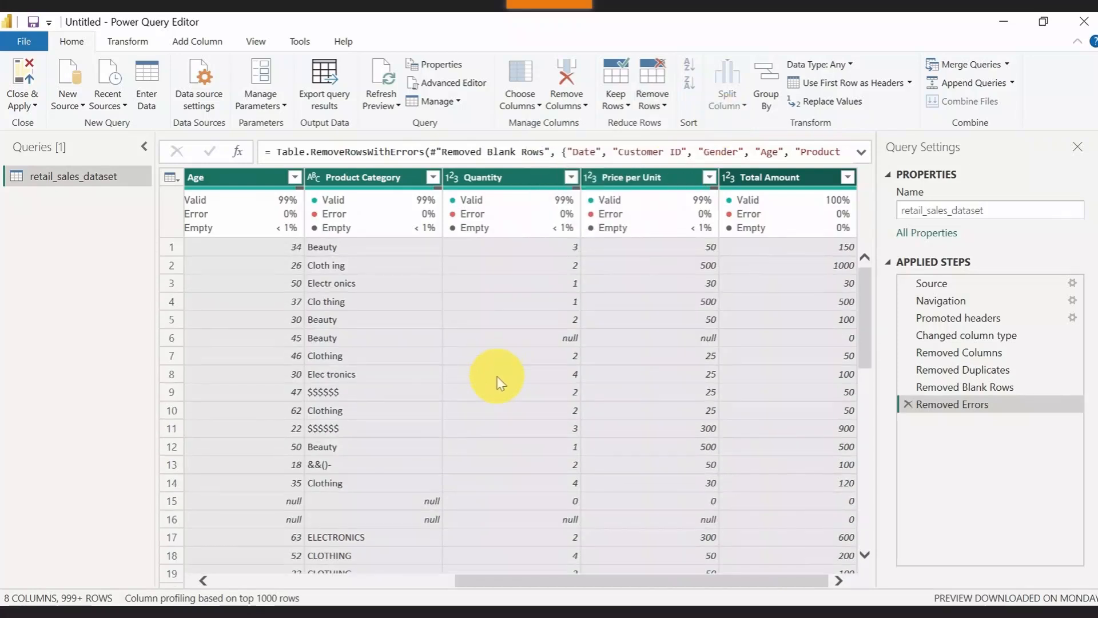
{"action": "scroll", "coordinate": [497, 380], "scroll_direction": "down", "scroll_amount": 2}
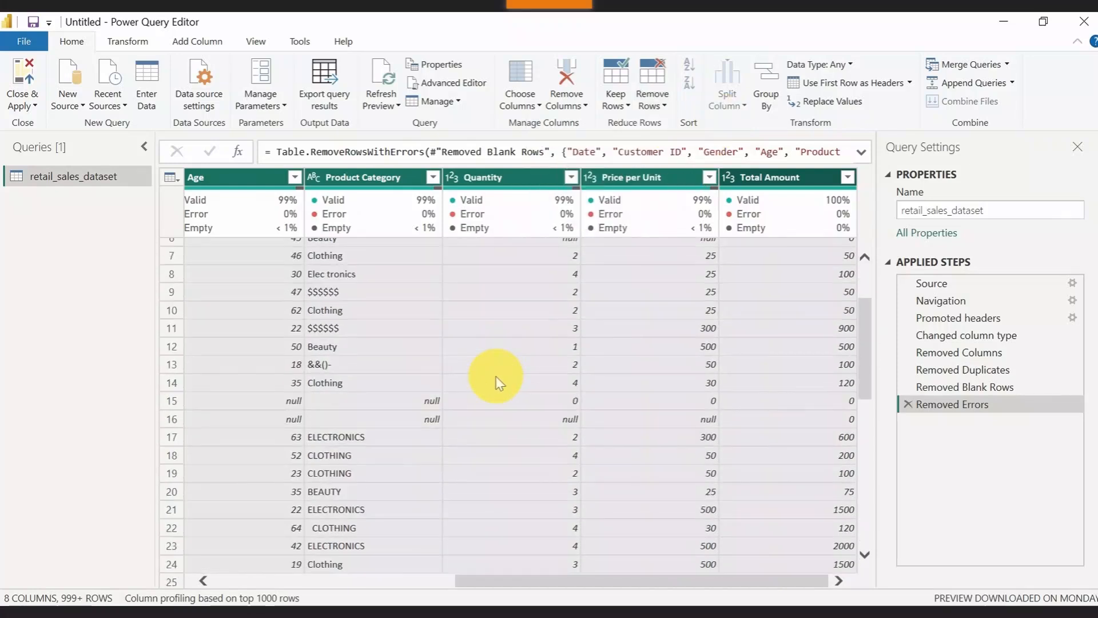
{"action": "scroll", "coordinate": [496, 382], "scroll_direction": "up", "scroll_amount": 2}
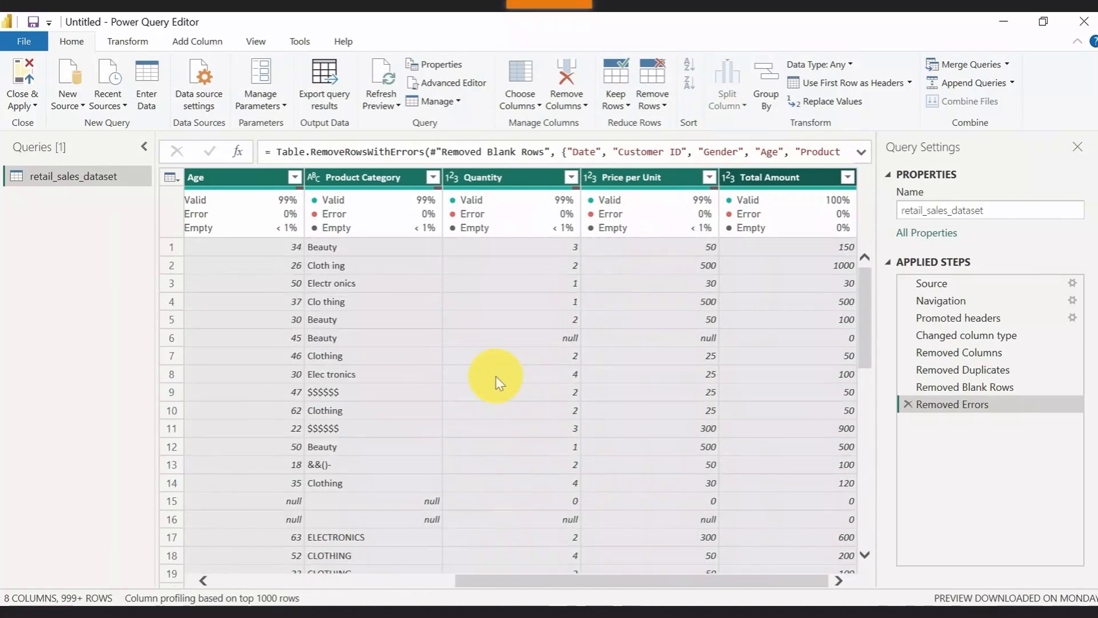
{"action": "scroll", "coordinate": [433, 309], "scroll_direction": "down", "scroll_amount": 3}
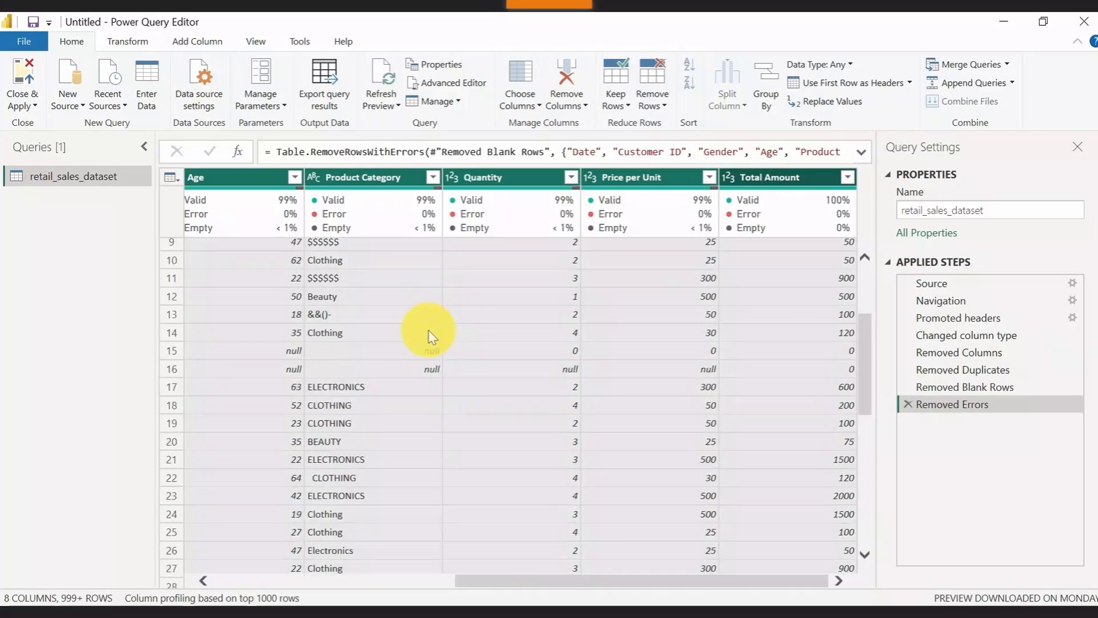
{"action": "scroll", "coordinate": [461, 411], "scroll_direction": "up", "scroll_amount": 2}
{"action": "scroll", "coordinate": [461, 411], "scroll_direction": "up", "scroll_amount": 1}
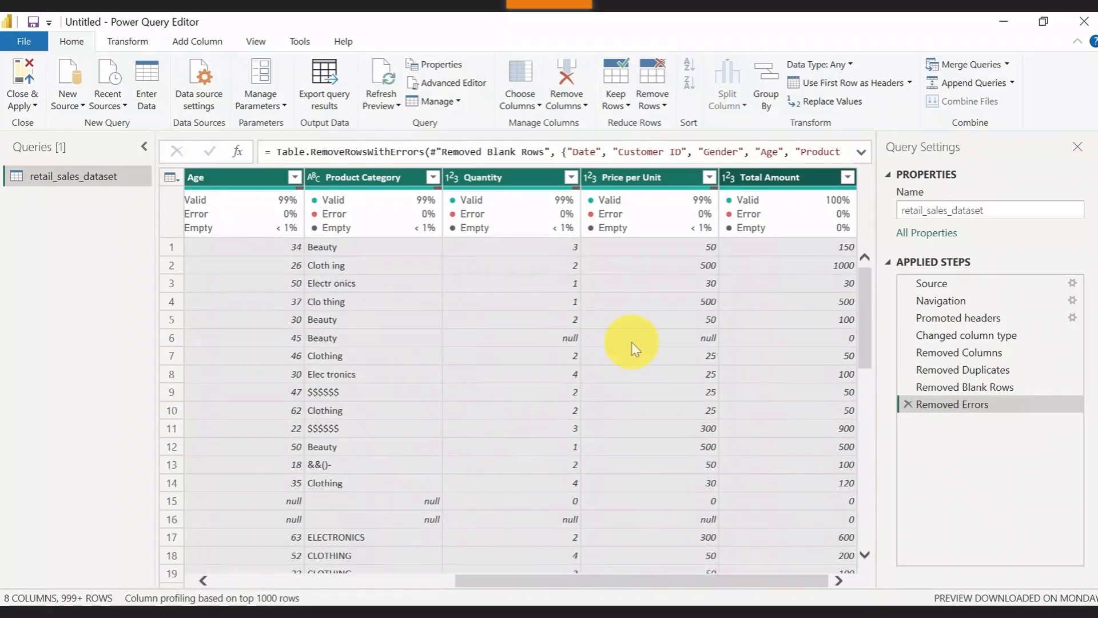
{"action": "scroll", "coordinate": [517, 360], "scroll_direction": "down", "scroll_amount": 4}
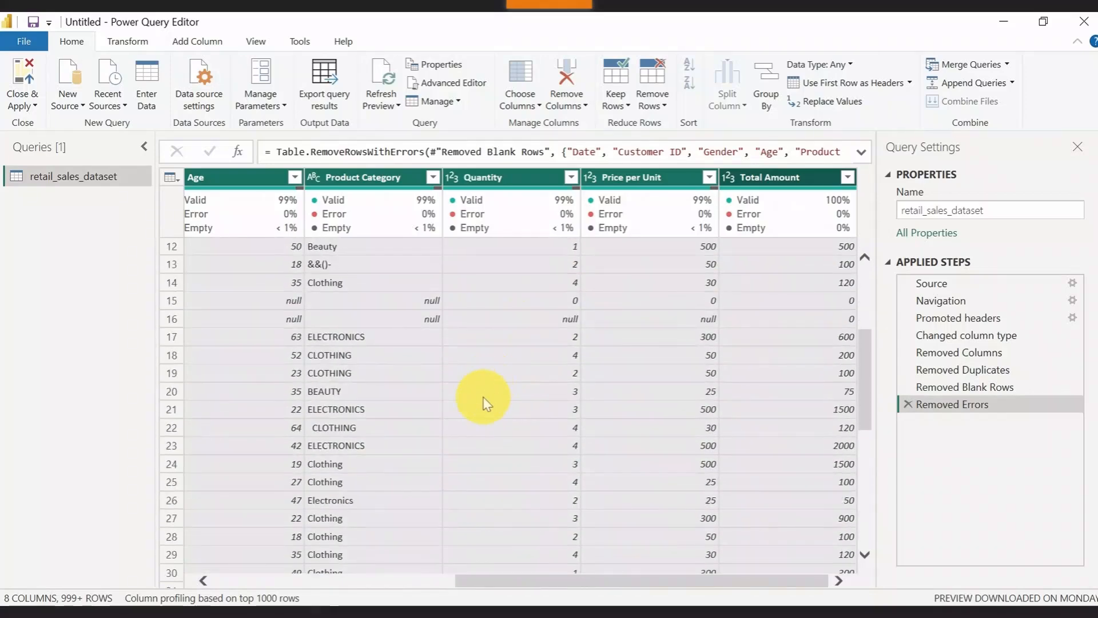
{"action": "scroll", "coordinate": [485, 400], "scroll_direction": "up", "scroll_amount": 3}
{"action": "scroll", "coordinate": [485, 404], "scroll_direction": "up", "scroll_amount": 1}
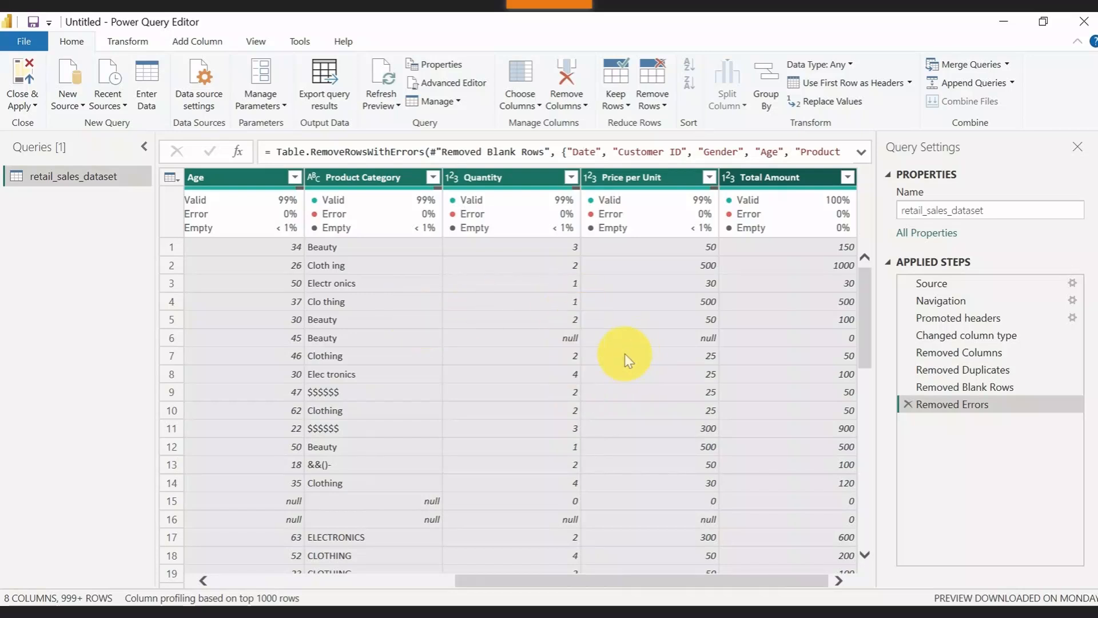
- Replace every null value with 0 in all selected columns of retail_sales_dataset
{"action": "left_click", "coordinate": [134, 42]}
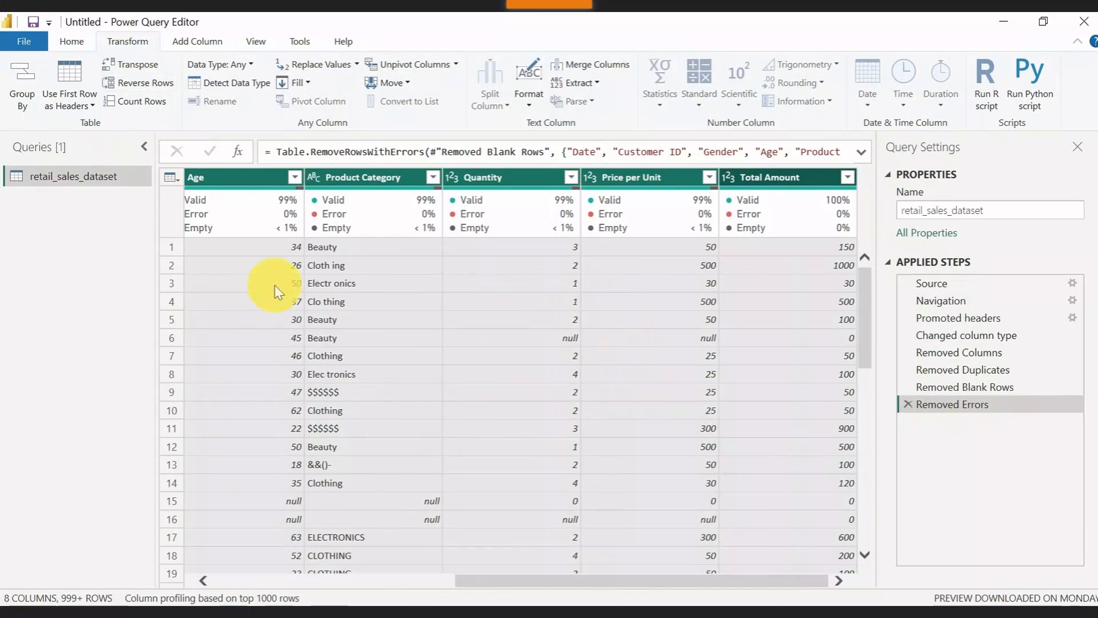
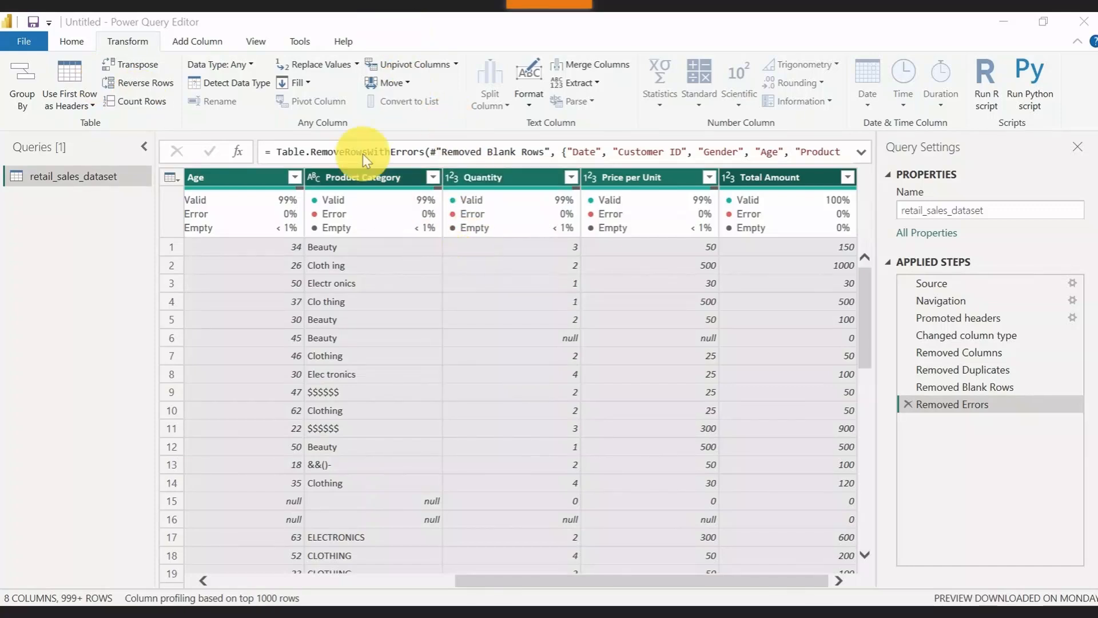
{"action": "left_click", "coordinate": [356, 64]}
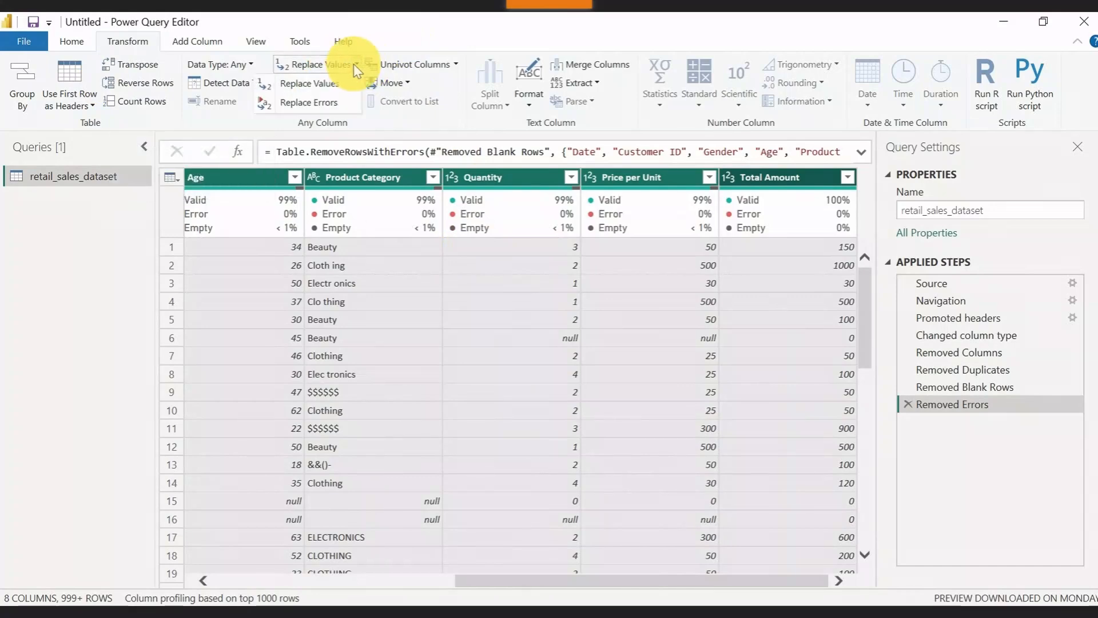
{"action": "left_click", "coordinate": [327, 91]}
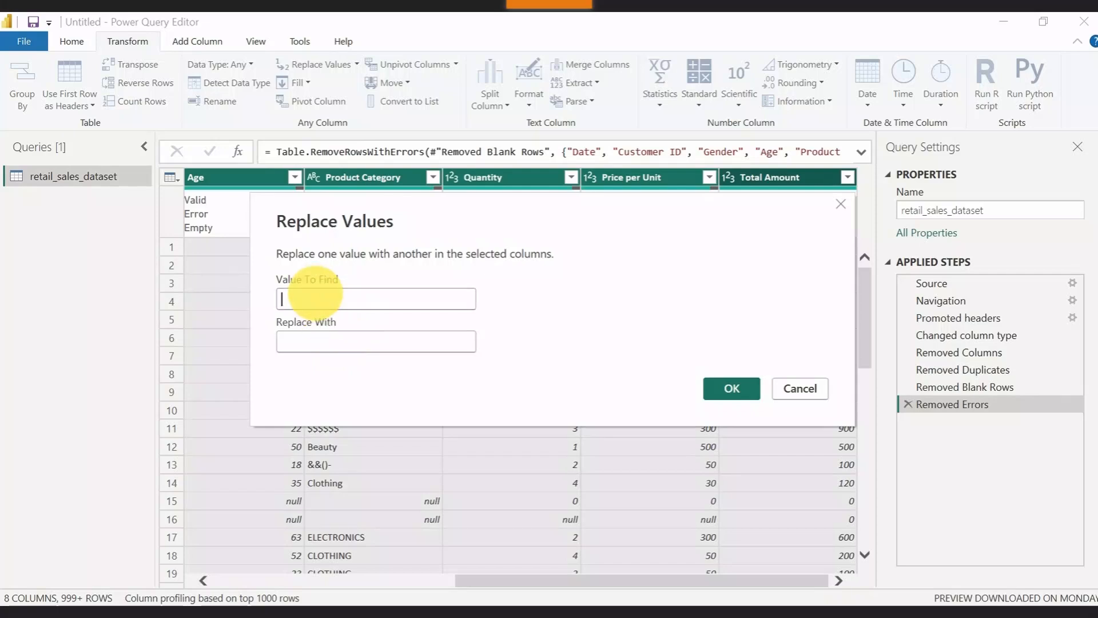
{"action": "type", "text": "null"}
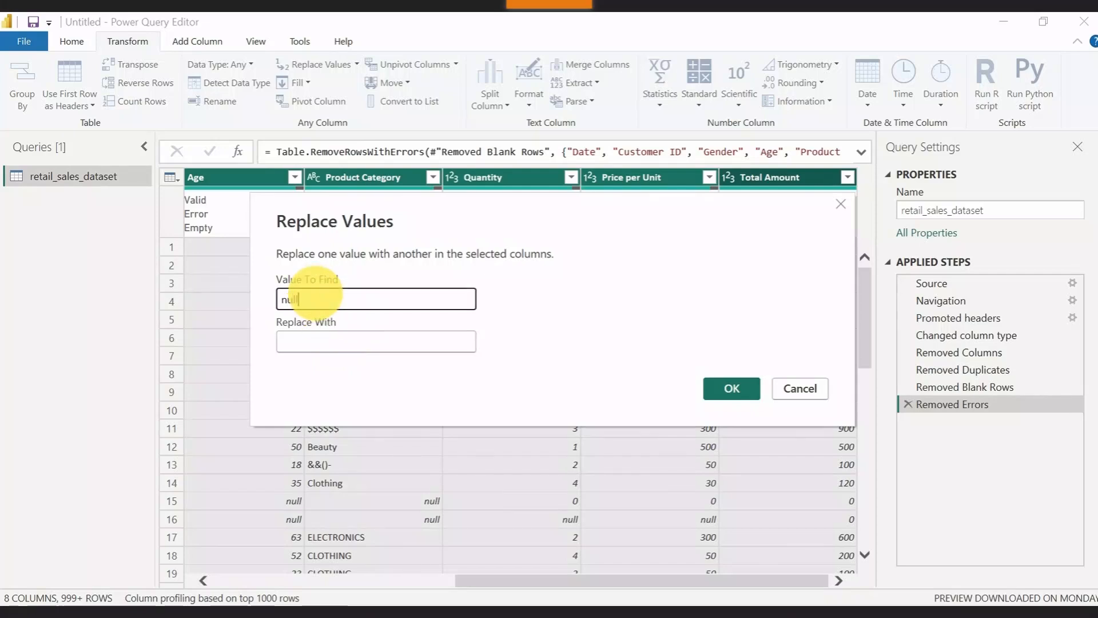
{"action": "left_click", "coordinate": [331, 342]}
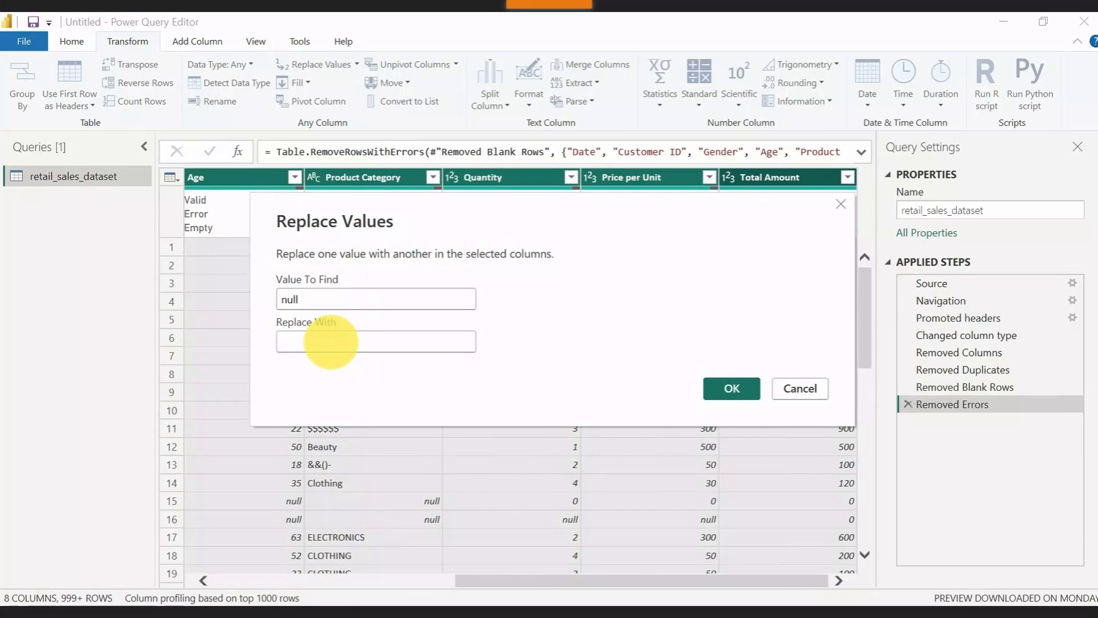
{"action": "type", "text": "0"}
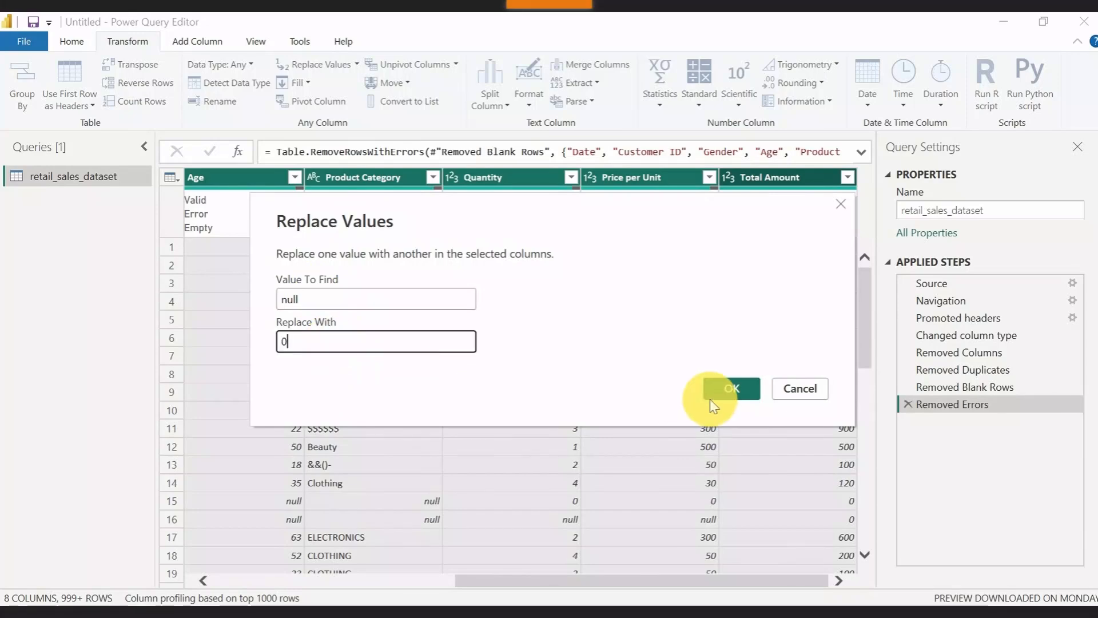
{"action": "left_click", "coordinate": [732, 388]}
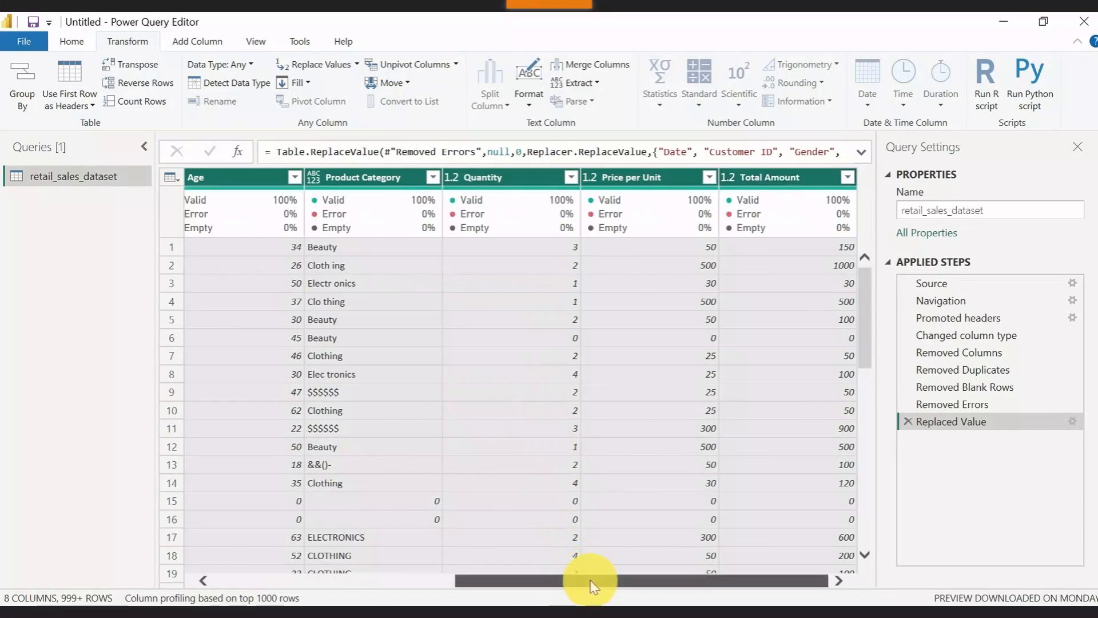
- Examine the Date column's filter values and look across all columns from Date to Total Amount for the effect of the replacement
{"action": "left_click_drag", "start_coordinate": [590, 580], "coordinate": [257, 578]}
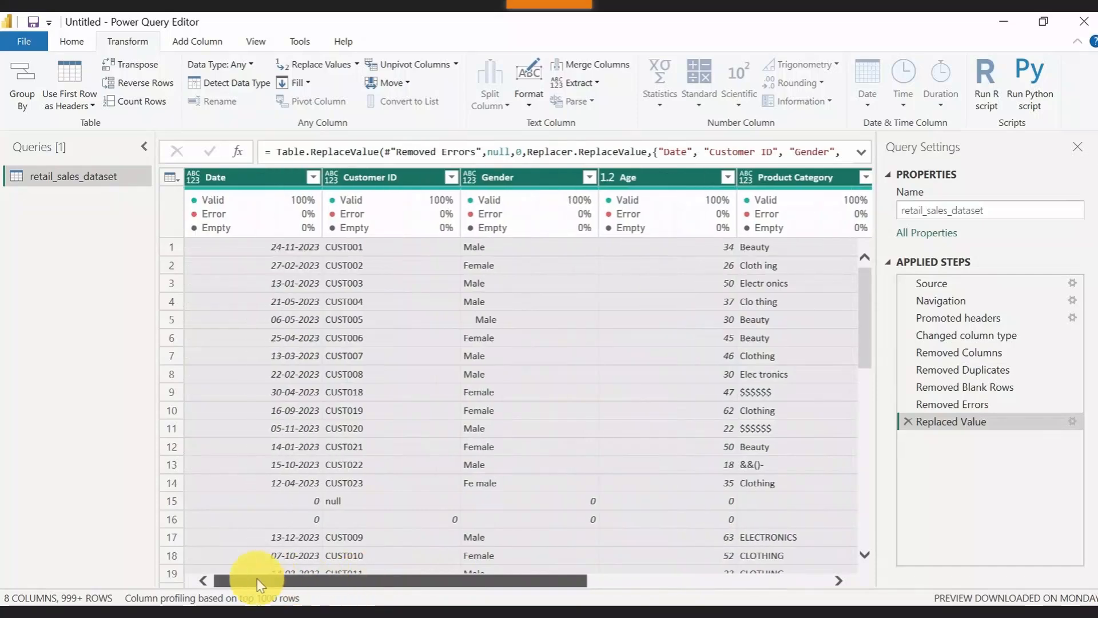
{"action": "left_click", "coordinate": [313, 177]}
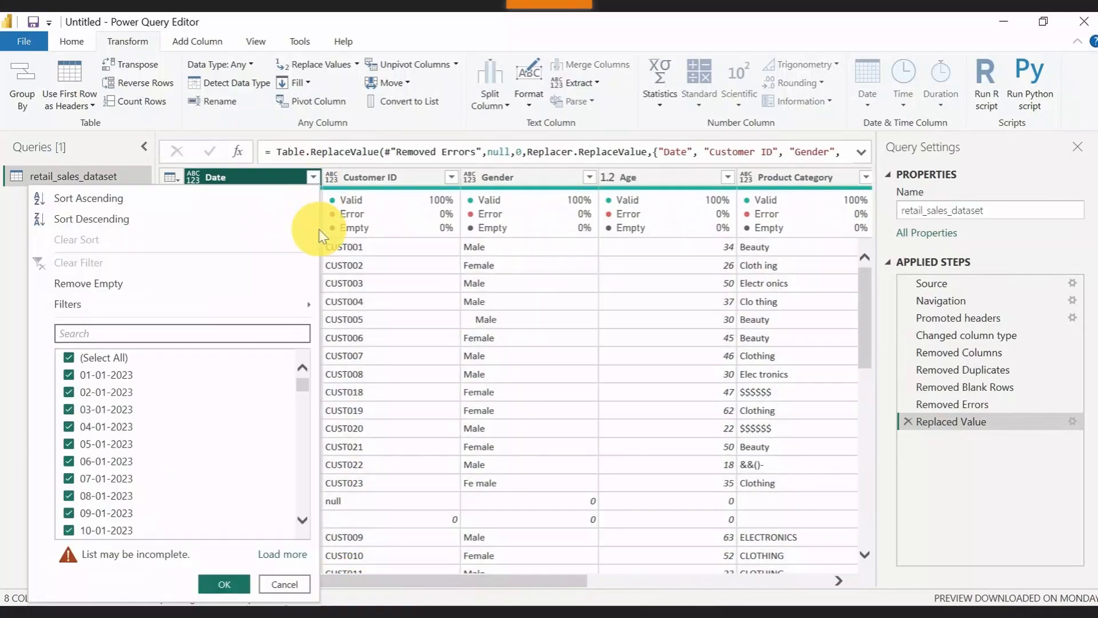
{"action": "scroll", "coordinate": [116, 392], "scroll_direction": "down", "scroll_amount": 12}
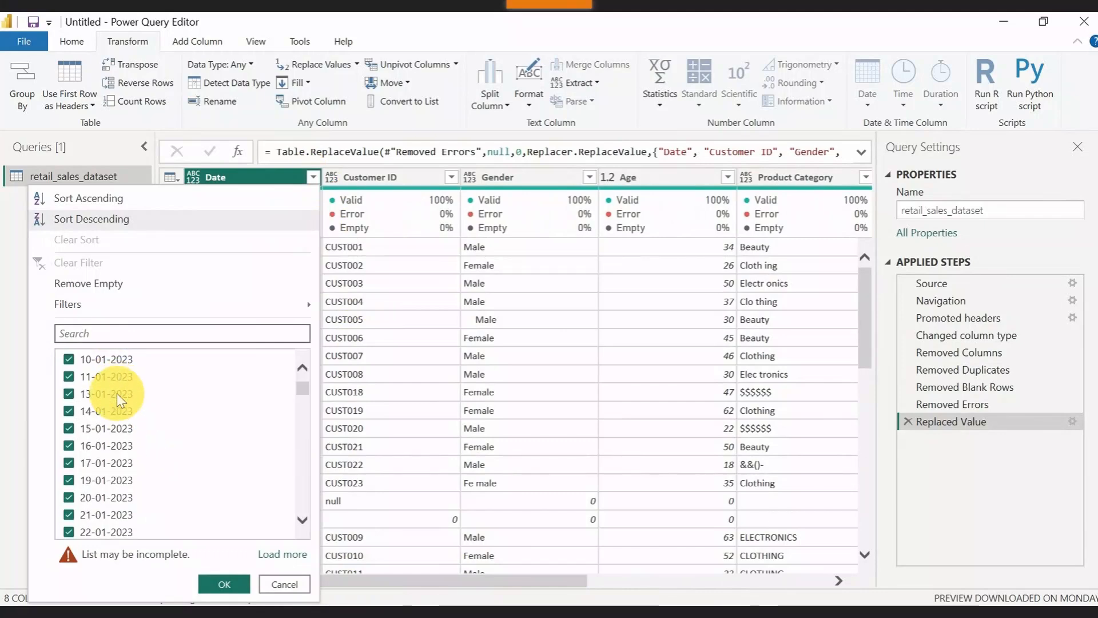
{"action": "scroll", "coordinate": [117, 410], "scroll_direction": "up", "scroll_amount": 12}
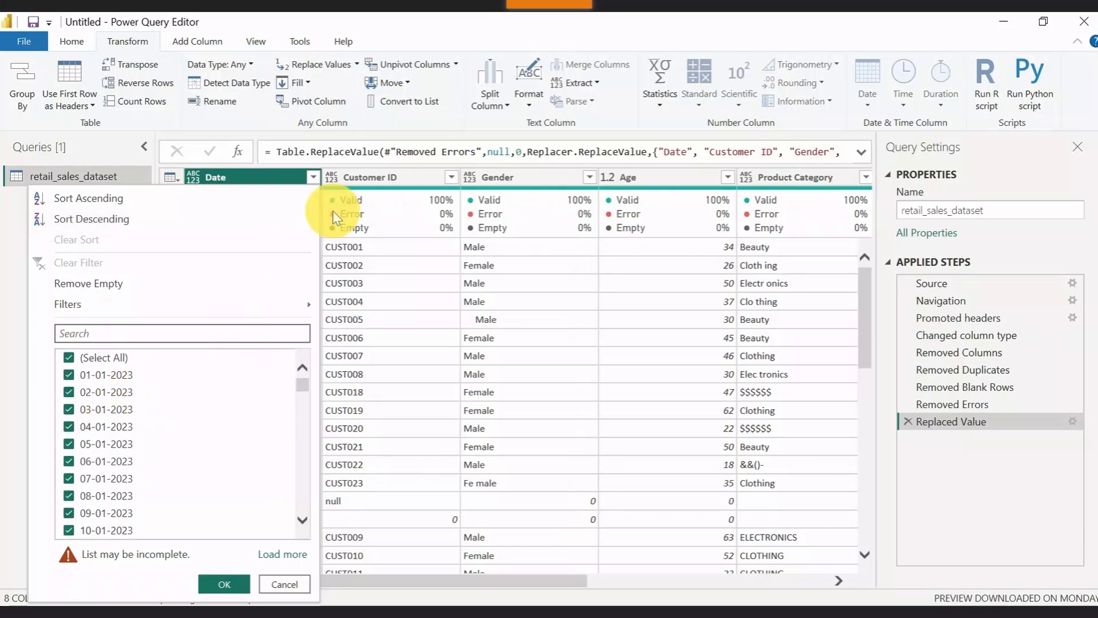
{"action": "left_click", "coordinate": [310, 175]}
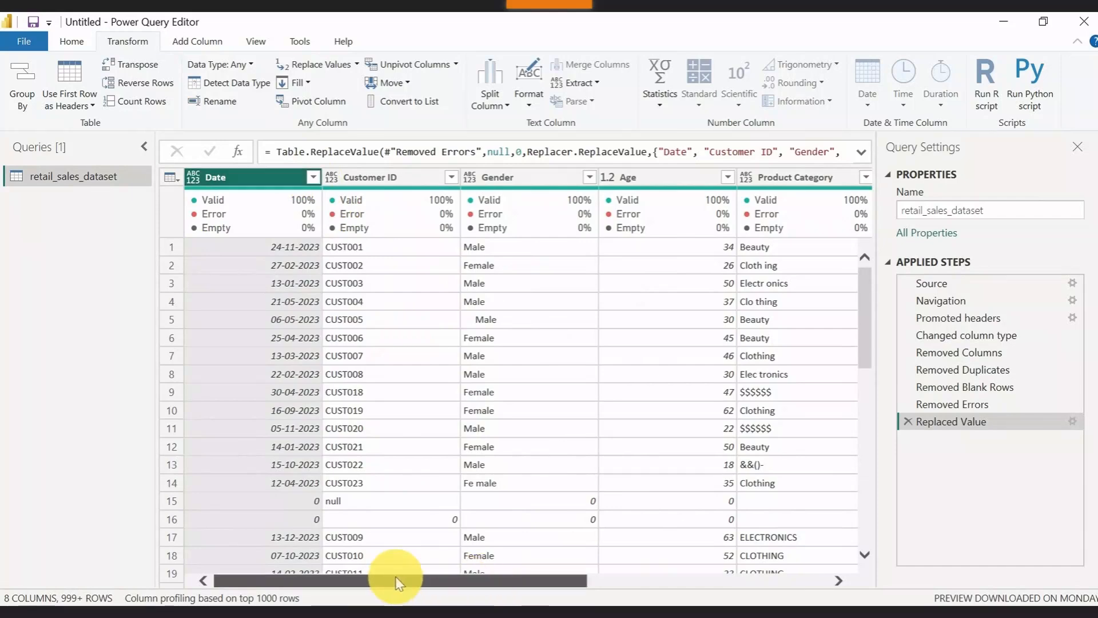
{"action": "left_click_drag", "start_coordinate": [362, 578], "coordinate": [288, 595]}
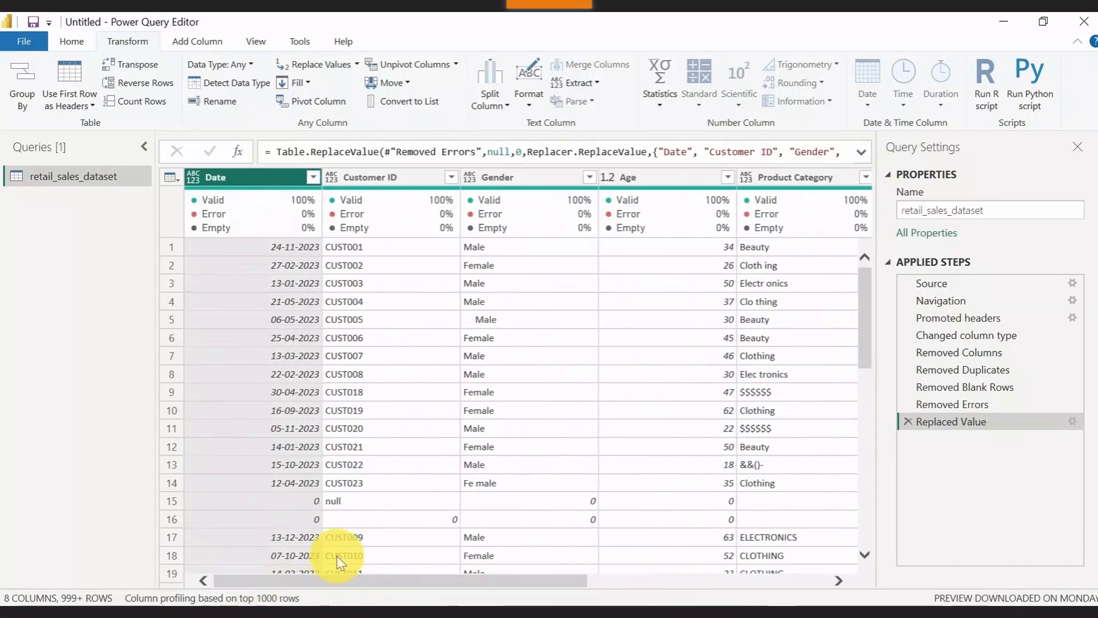
{"action": "left_click_drag", "start_coordinate": [474, 592], "coordinate": [744, 592]}
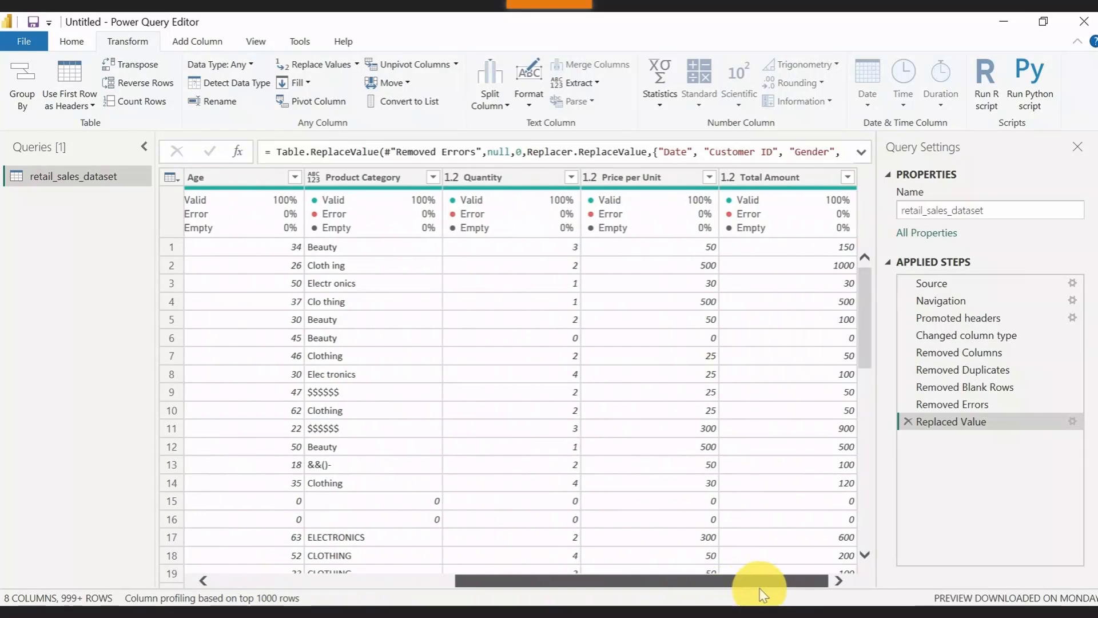
{"action": "left_click_drag", "start_coordinate": [730, 595], "coordinate": [414, 598]}
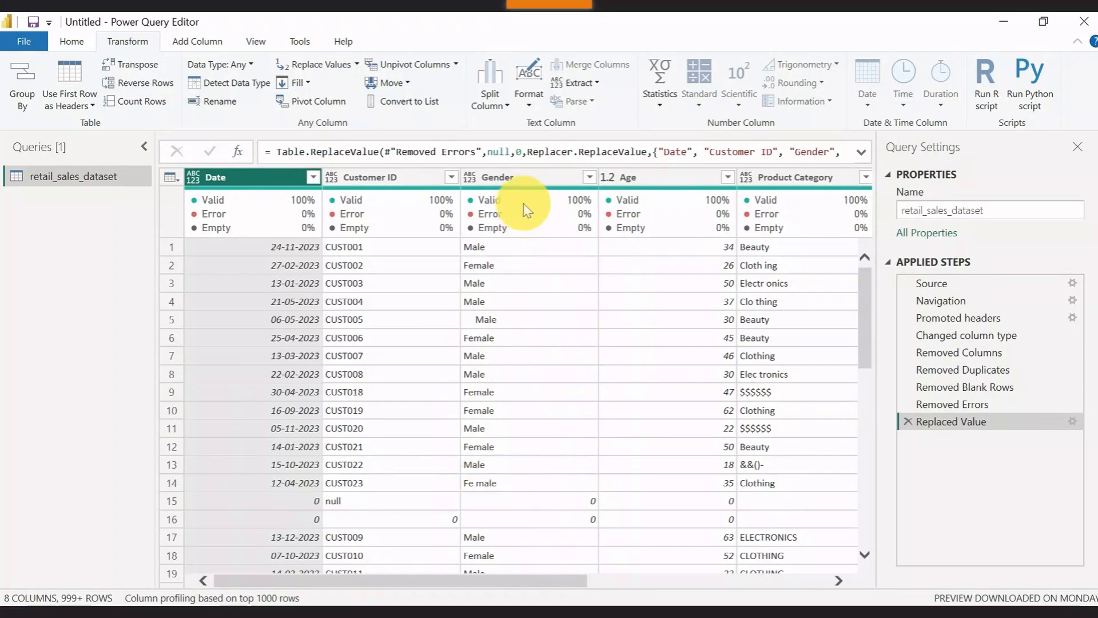
- Change the data type of the Product Category and Gender columns to Text
{"action": "left_click", "coordinate": [509, 177]}
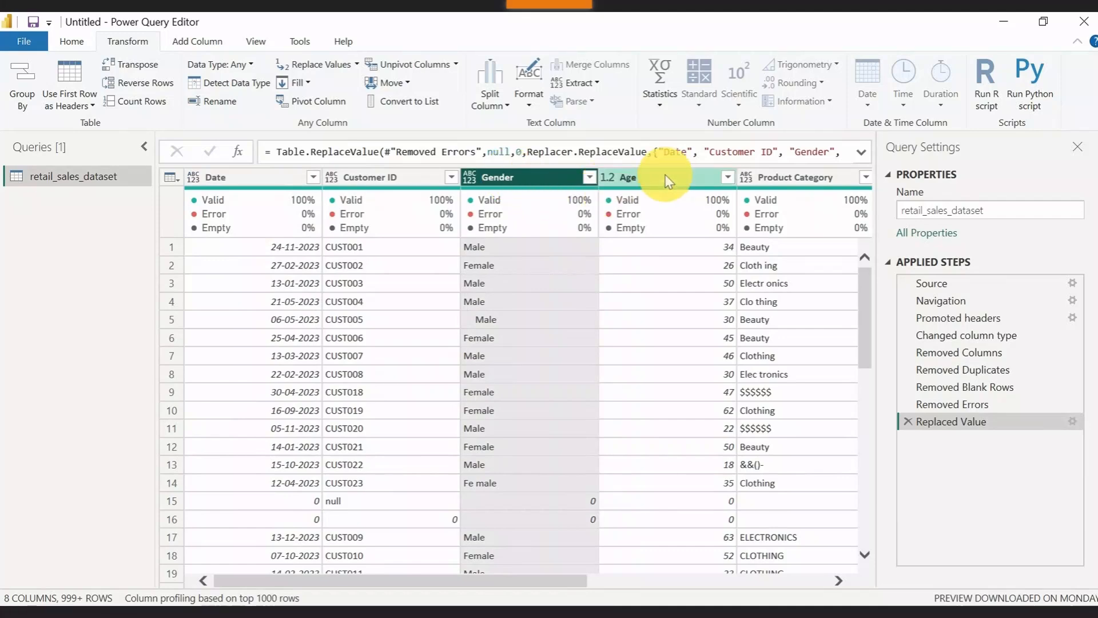
{"action": "left_click", "coordinate": [773, 181], "text": "ctrl"}
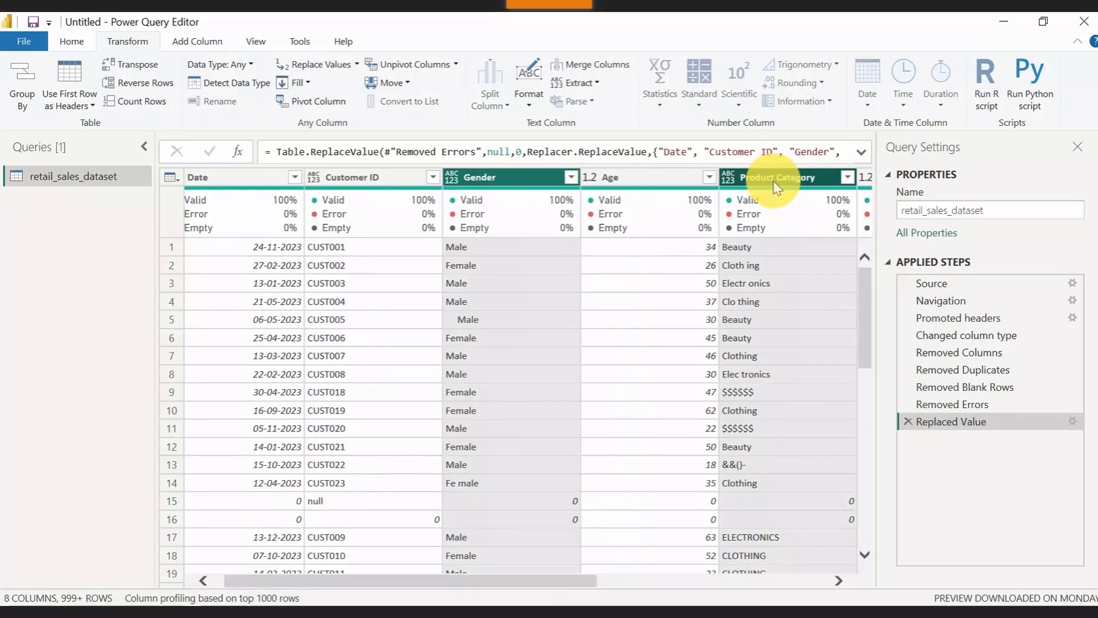
{"action": "left_click", "coordinate": [374, 171], "text": "ctrl"}
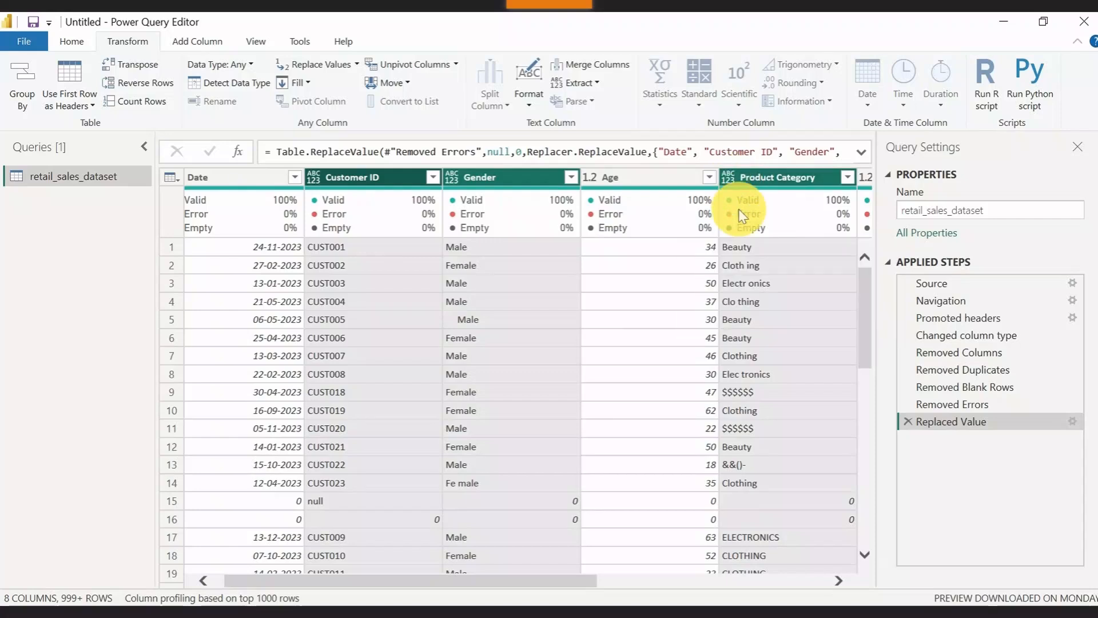
{"action": "left_click", "coordinate": [728, 178]}
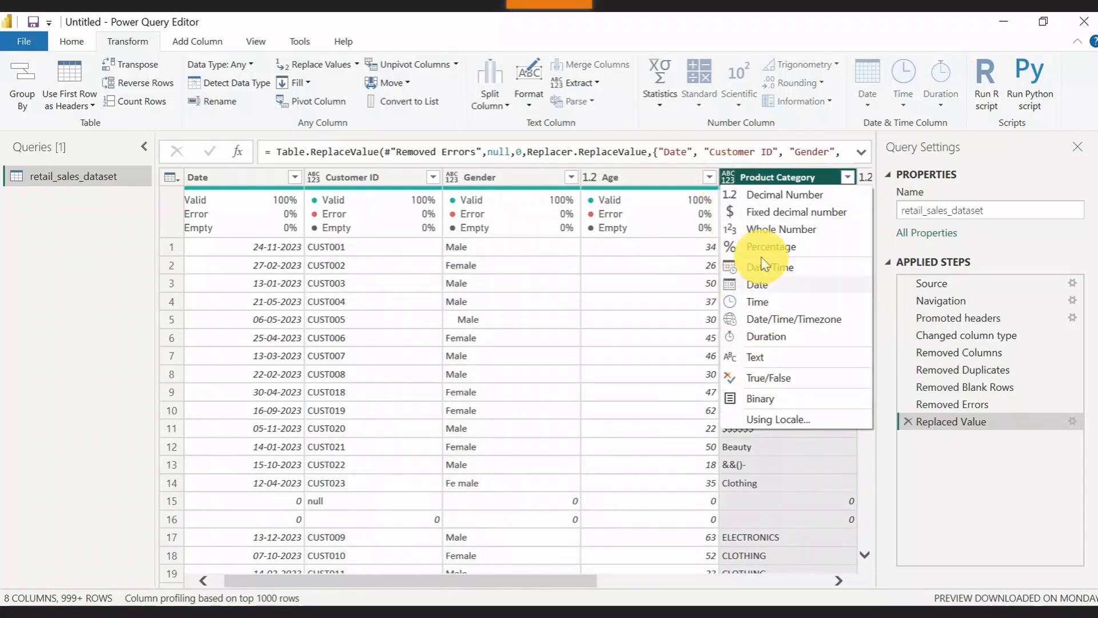
{"action": "left_click", "coordinate": [759, 360]}
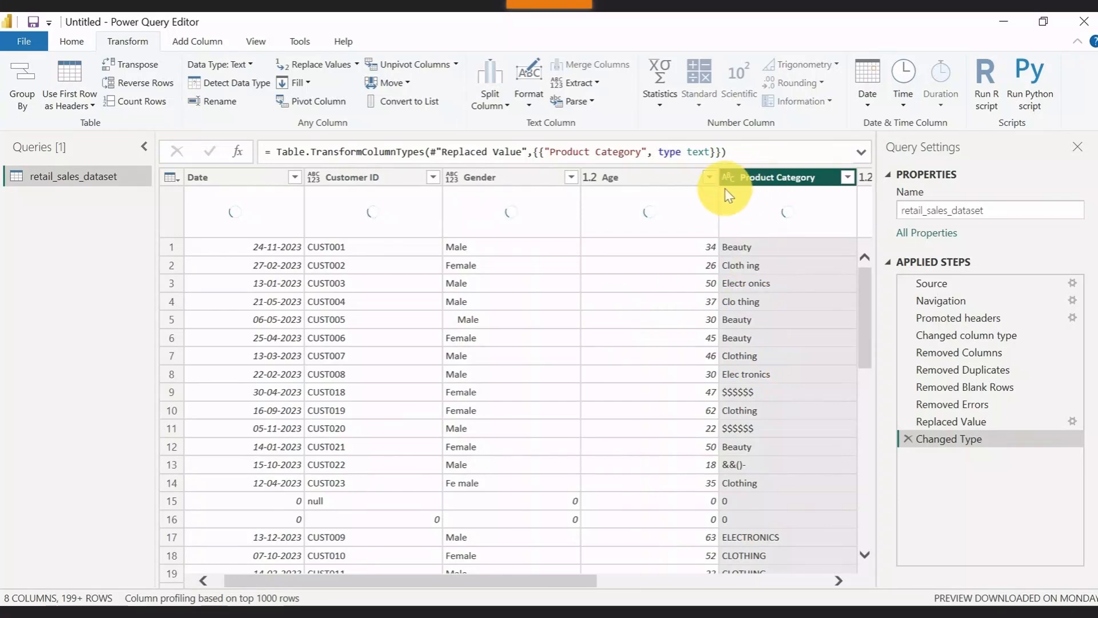
{"action": "left_click", "coordinate": [453, 176]}
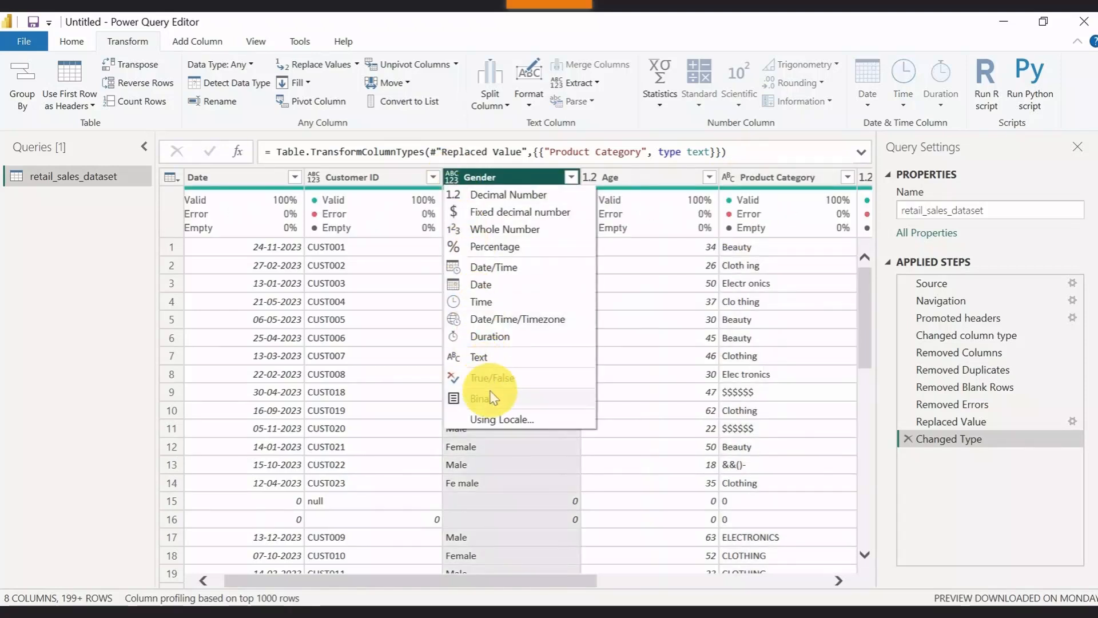
{"action": "left_click", "coordinate": [467, 356]}
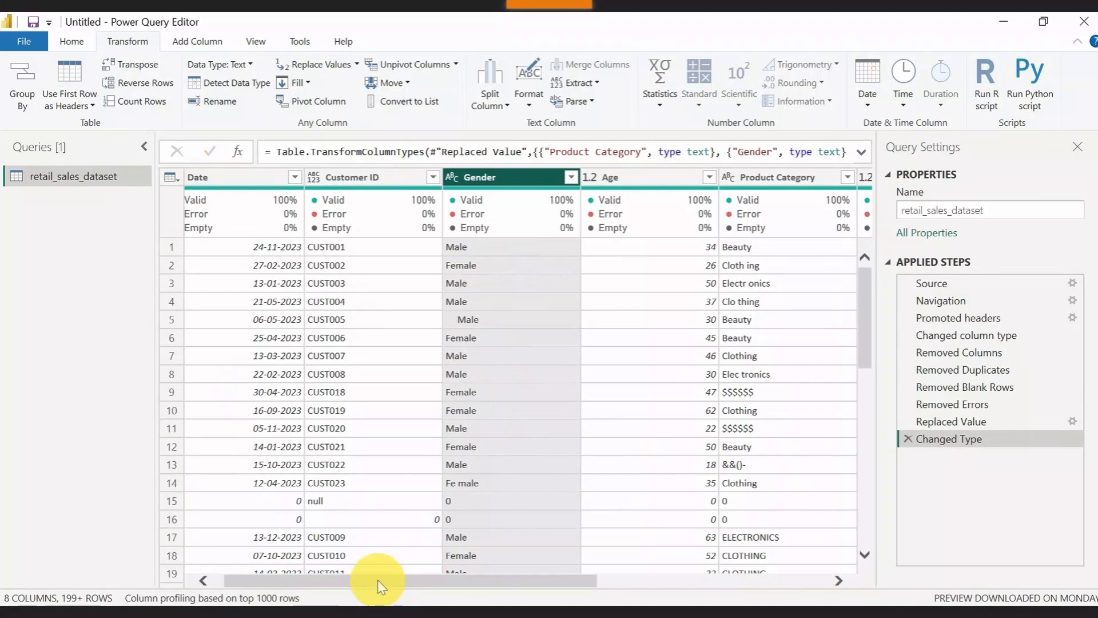
- Change the Date column's data type to Date and view the type options for Customer ID without choosing one
{"action": "left_click_drag", "start_coordinate": [377, 580], "coordinate": [228, 578]}
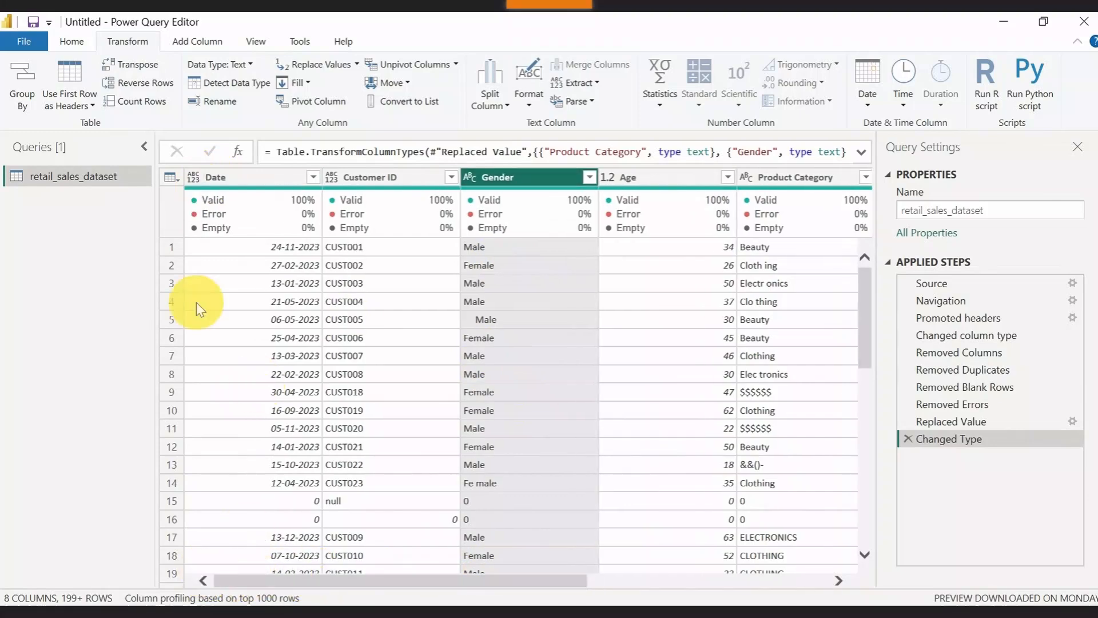
{"action": "left_click", "coordinate": [194, 175]}
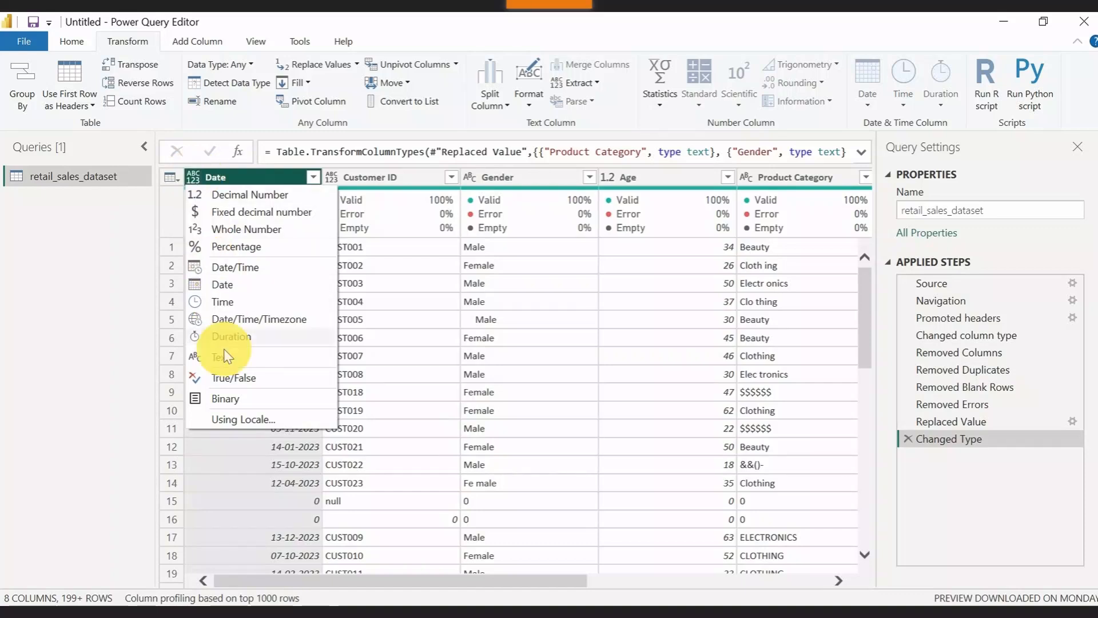
{"action": "left_click", "coordinate": [223, 284]}
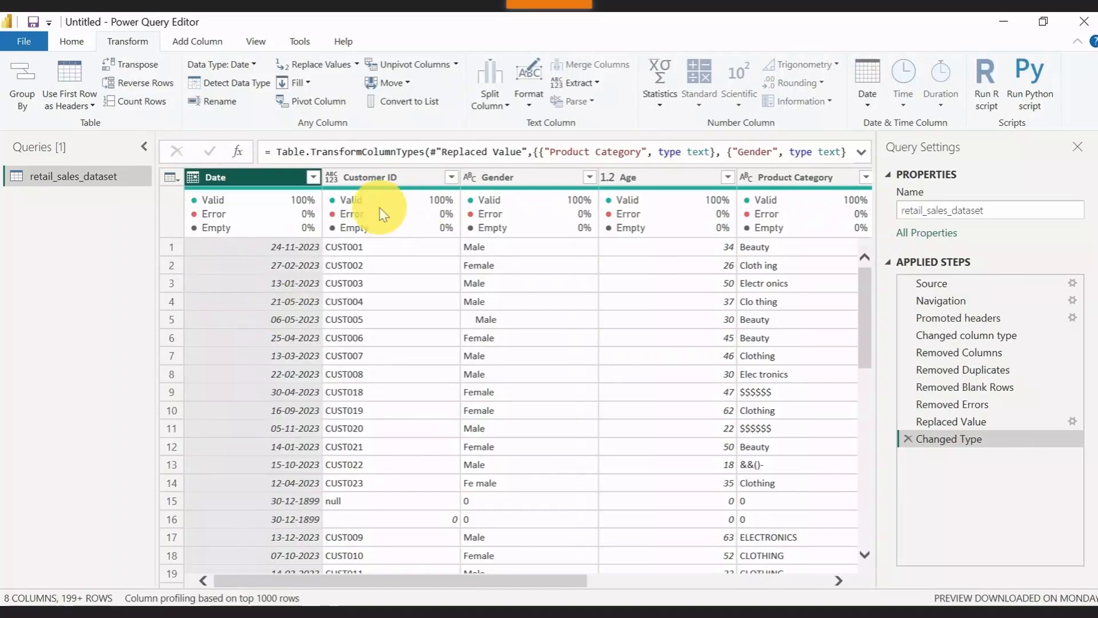
{"action": "left_click", "coordinate": [333, 182]}
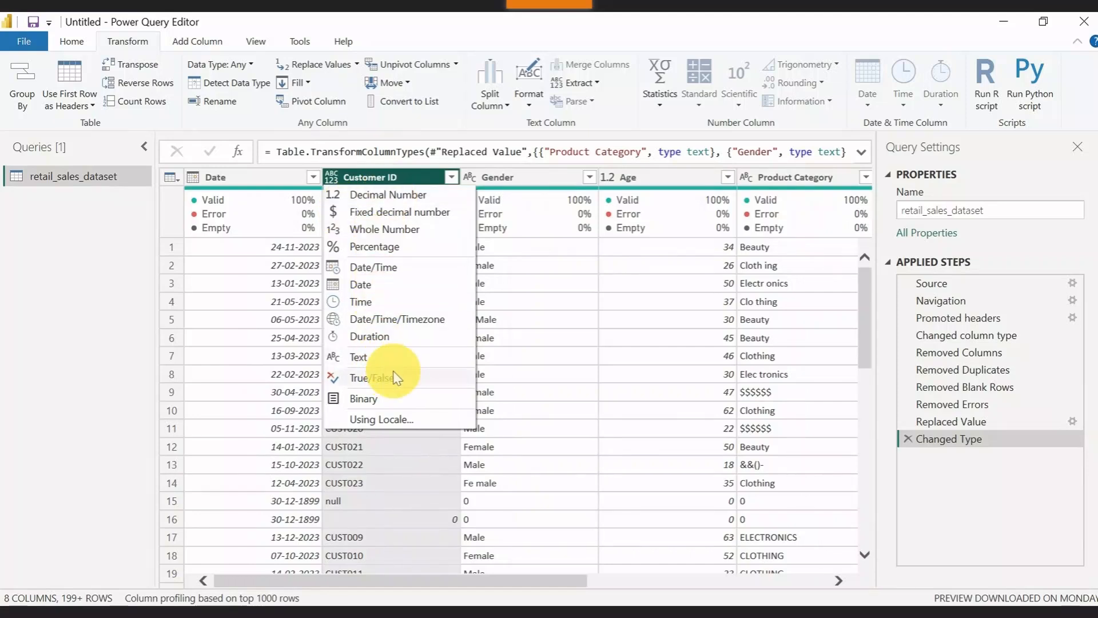
{"action": "left_click", "coordinate": [567, 306]}
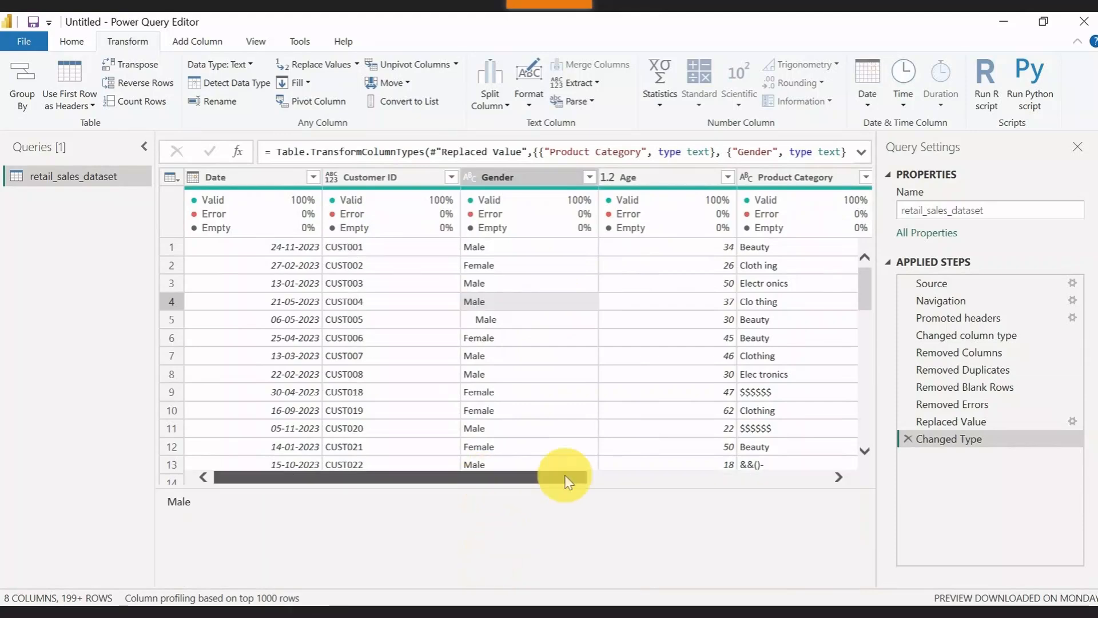
- Change the data type of the Age and Quantity columns to Whole Number
{"action": "scroll", "coordinate": [565, 482], "scroll_direction": "right", "scroll_amount": 2}
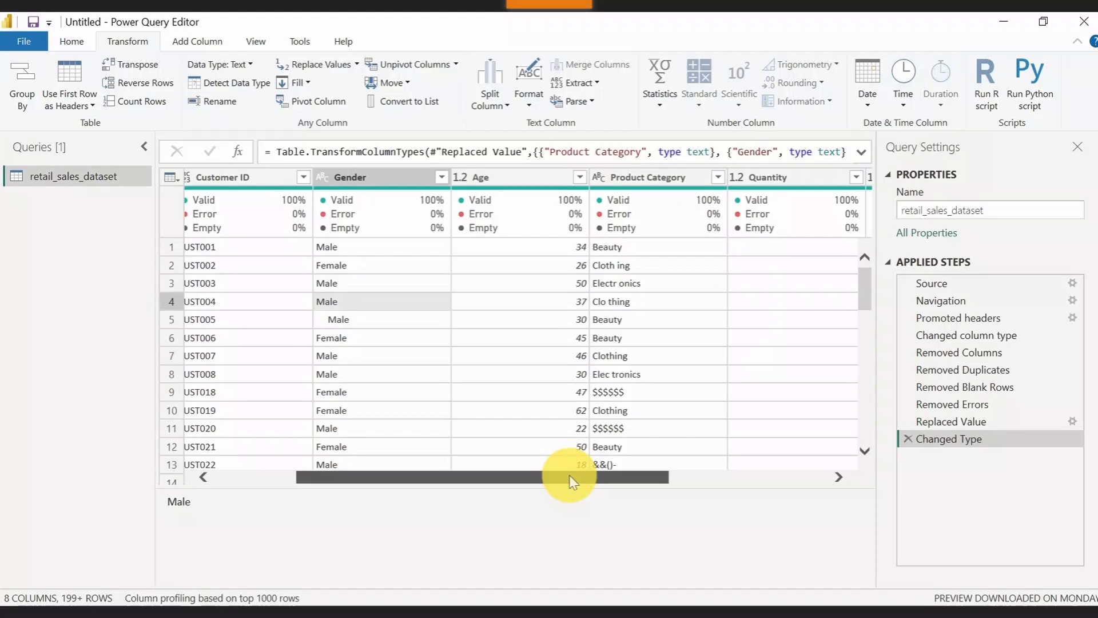
{"action": "left_click", "coordinate": [461, 176]}
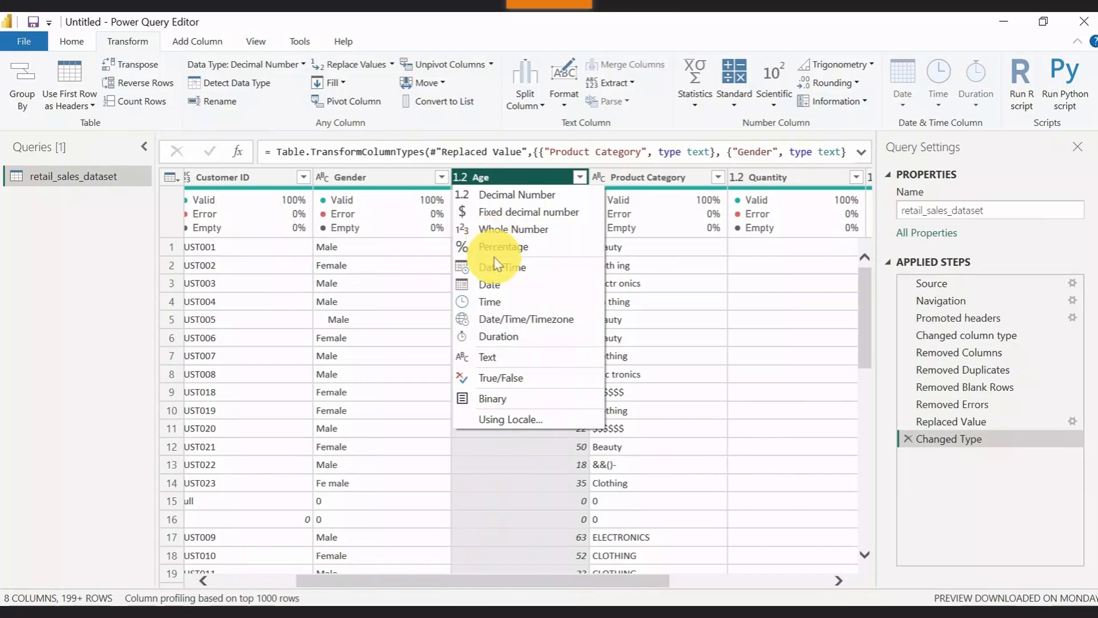
{"action": "left_click", "coordinate": [496, 228]}
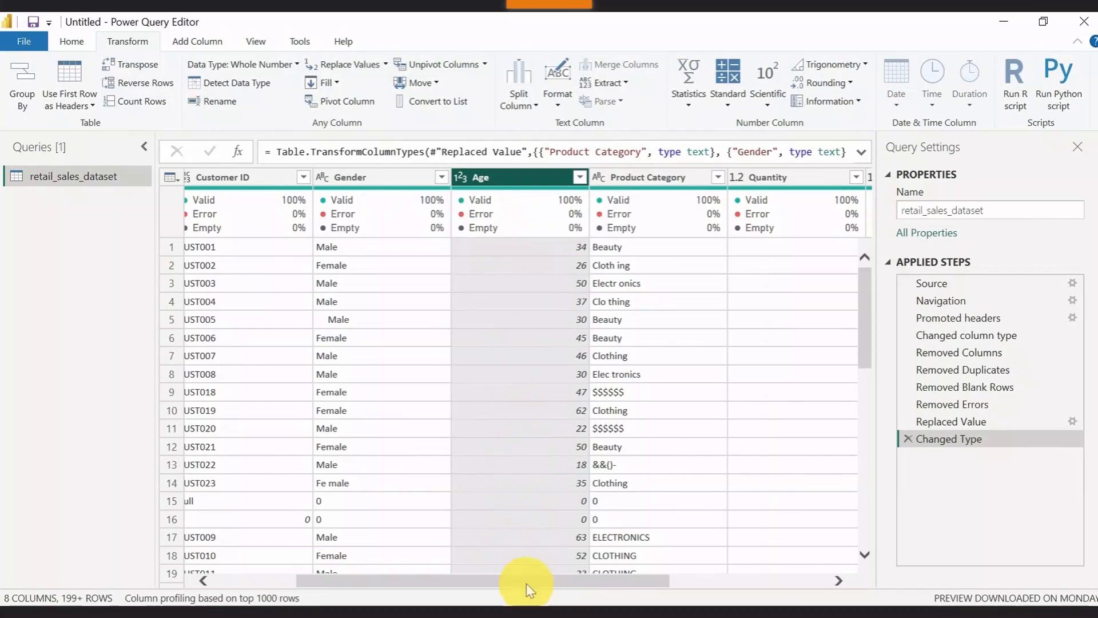
{"action": "left_click_drag", "start_coordinate": [524, 581], "coordinate": [603, 582]}
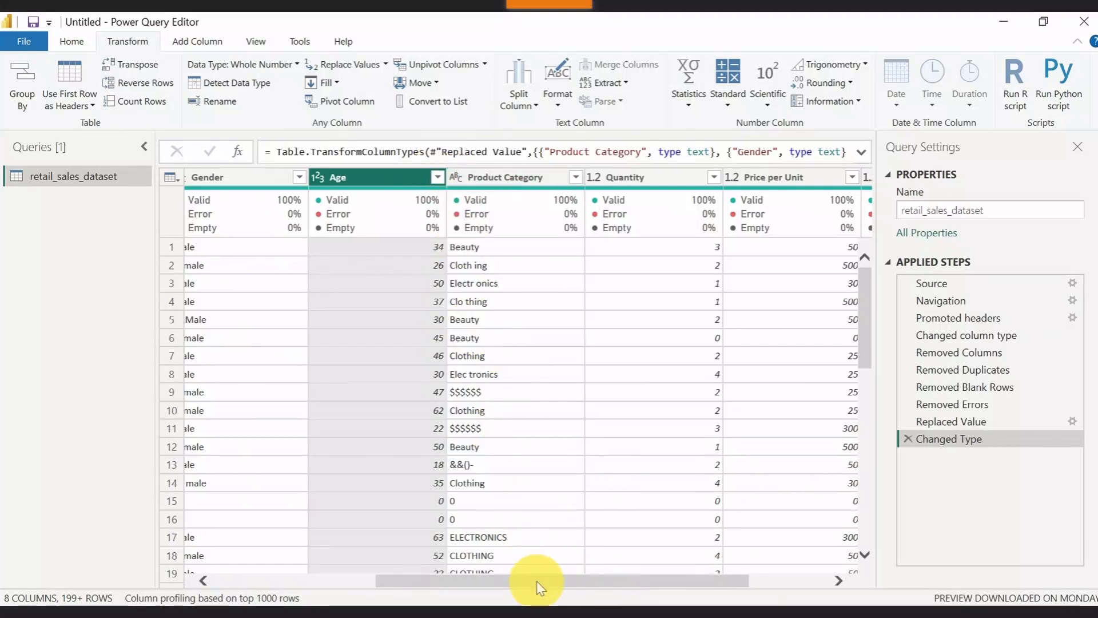
{"action": "left_click_drag", "start_coordinate": [536, 581], "coordinate": [599, 579]}
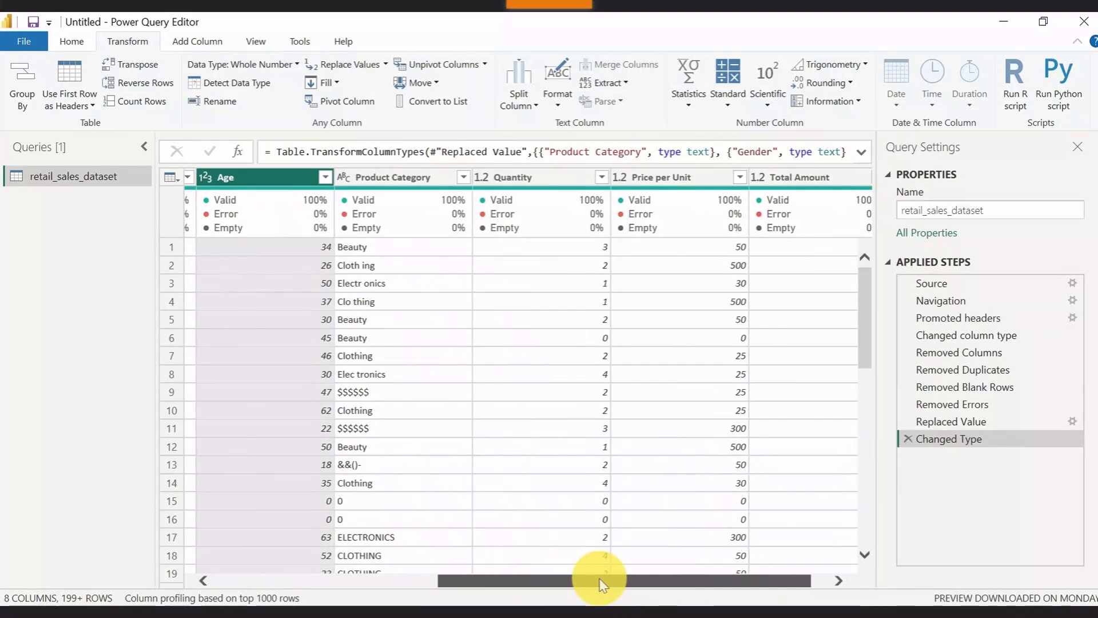
{"action": "left_click", "coordinate": [481, 176]}
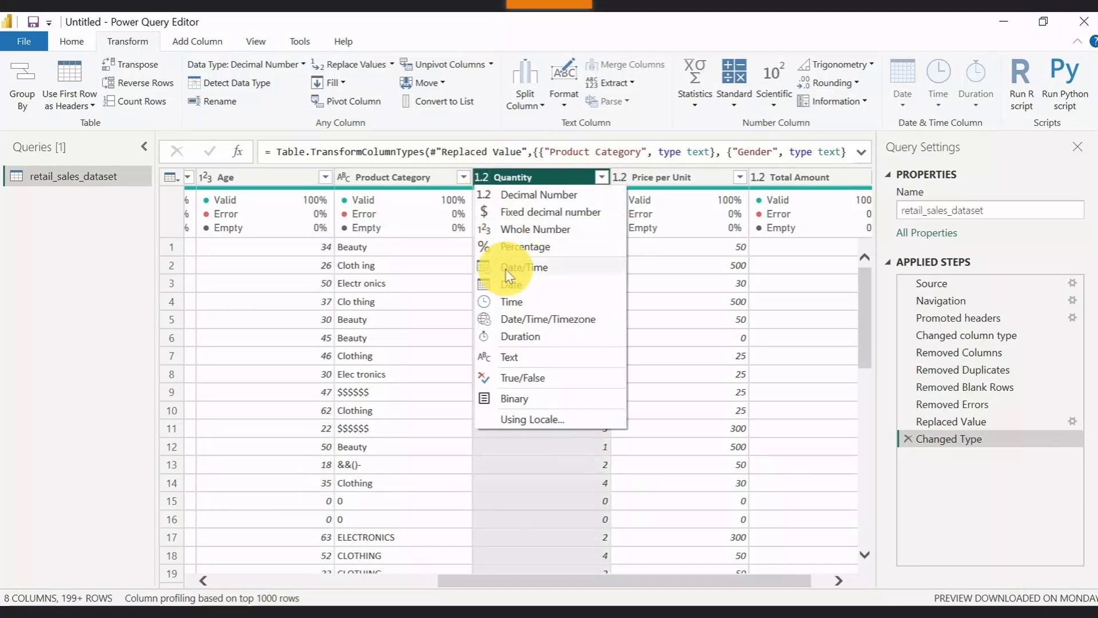
{"action": "left_click", "coordinate": [499, 232]}
- Change the data type of the Price per Unit and Total Amount columns to Whole Number
{"action": "left_click_drag", "start_coordinate": [572, 581], "coordinate": [692, 582]}
{"action": "left_click_drag", "start_coordinate": [589, 176], "coordinate": [590, 181]}
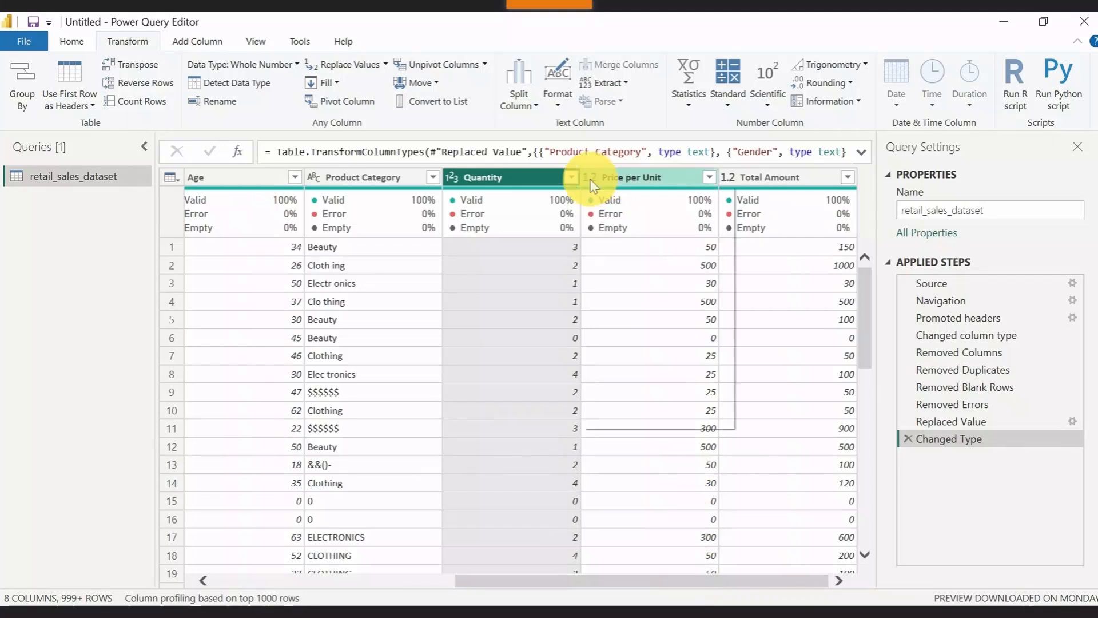
{"action": "left_click", "coordinate": [591, 181]}
{"action": "left_click", "coordinate": [622, 234]}
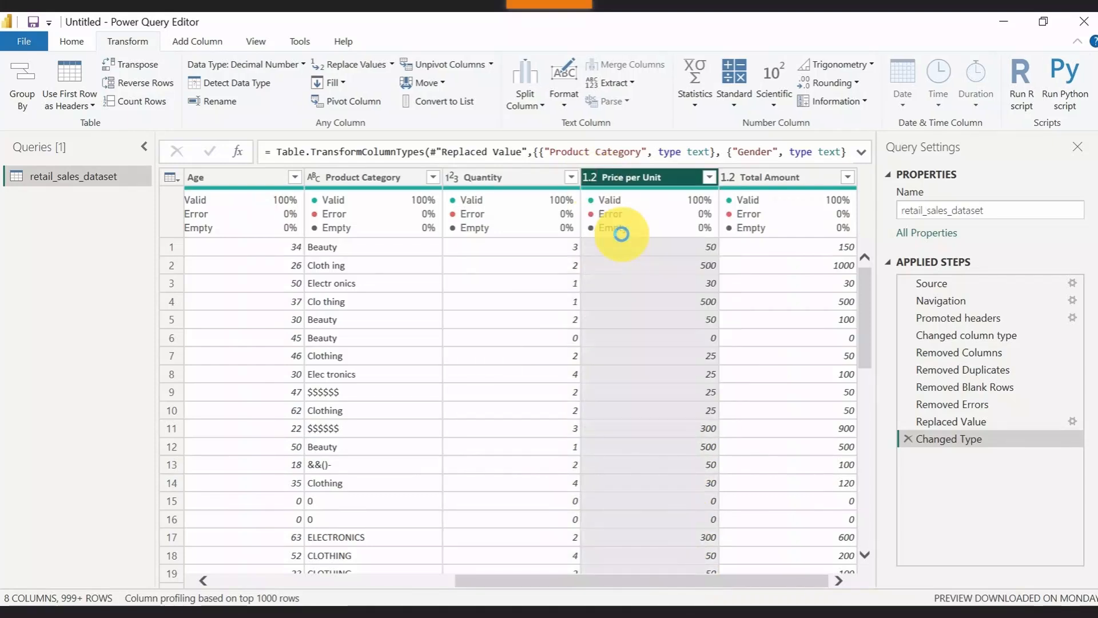
{"action": "left_click_drag", "start_coordinate": [622, 581], "coordinate": [762, 584]}
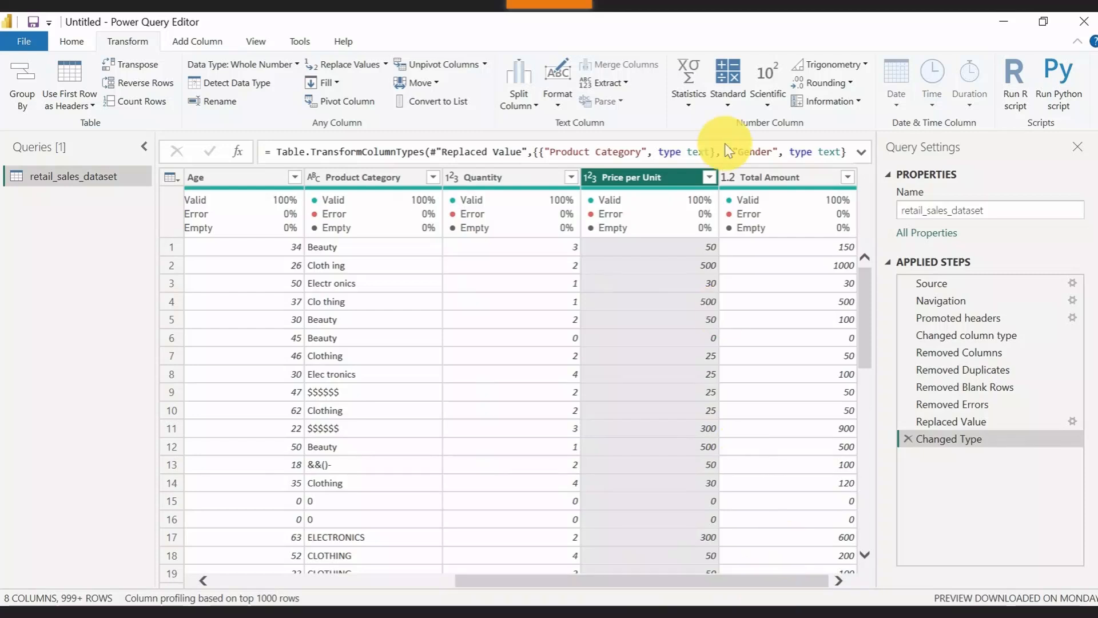
{"action": "left_click", "coordinate": [741, 185]}
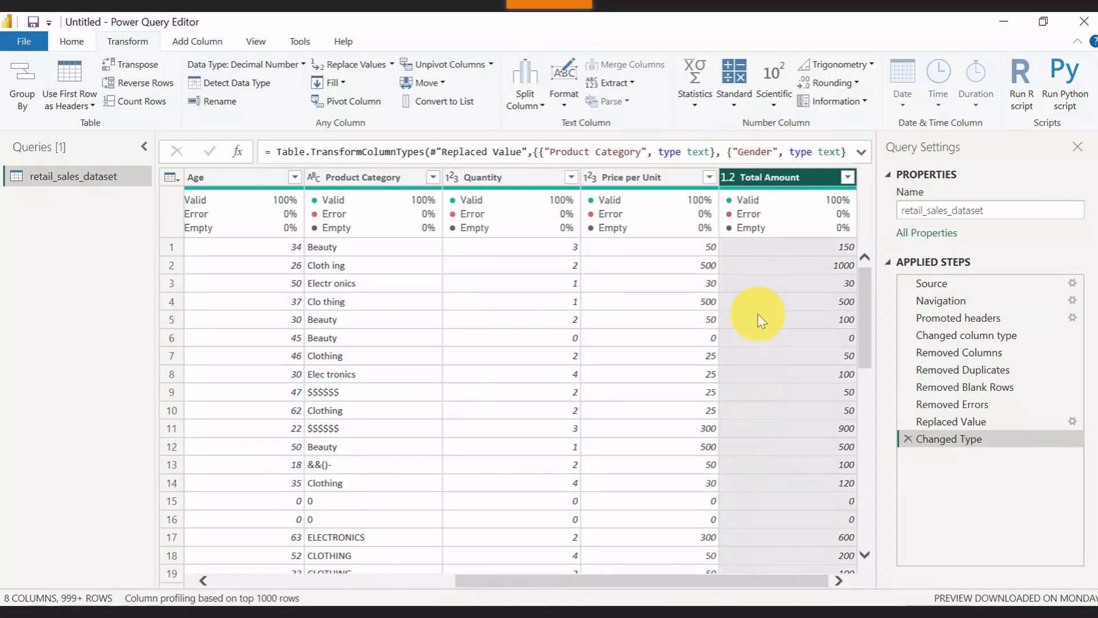
{"action": "left_click", "coordinate": [731, 173]}
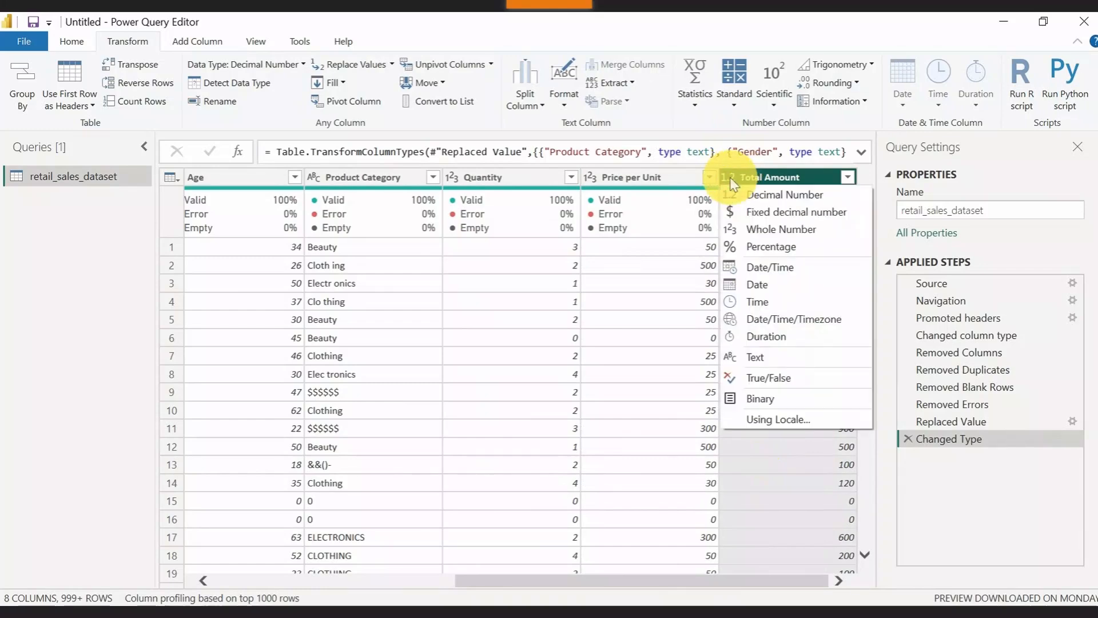
{"action": "left_click", "coordinate": [734, 229]}
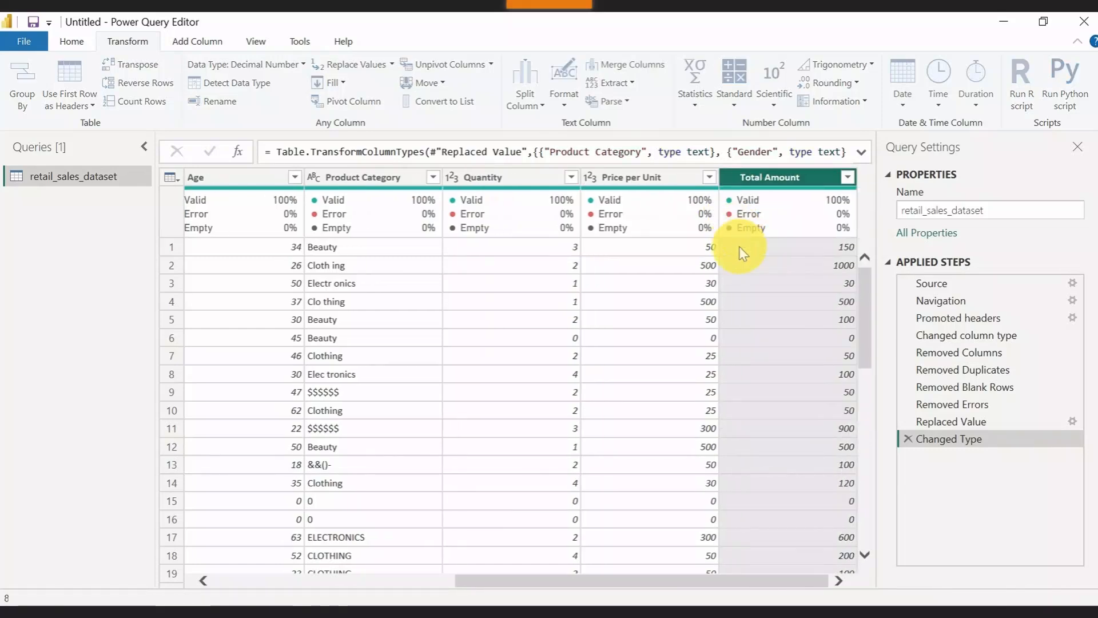
{"action": "mouse_move", "coordinate": [759, 216]}
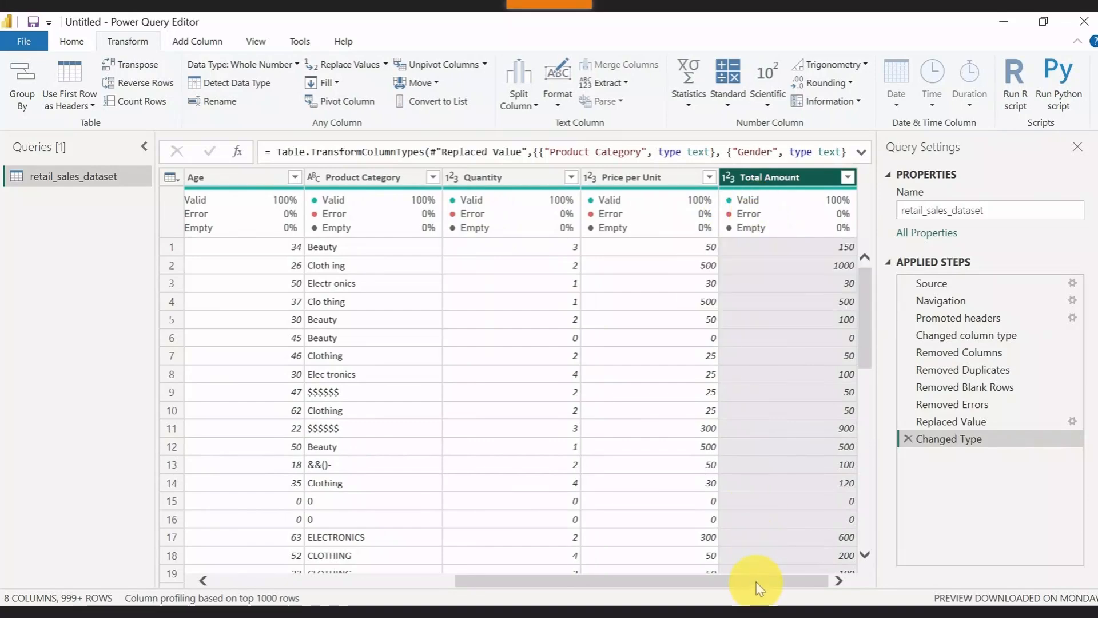
- Trim and clean the text in the Customer ID, Gender and Product Category columns together
{"action": "left_click_drag", "start_coordinate": [757, 581], "coordinate": [430, 583]}
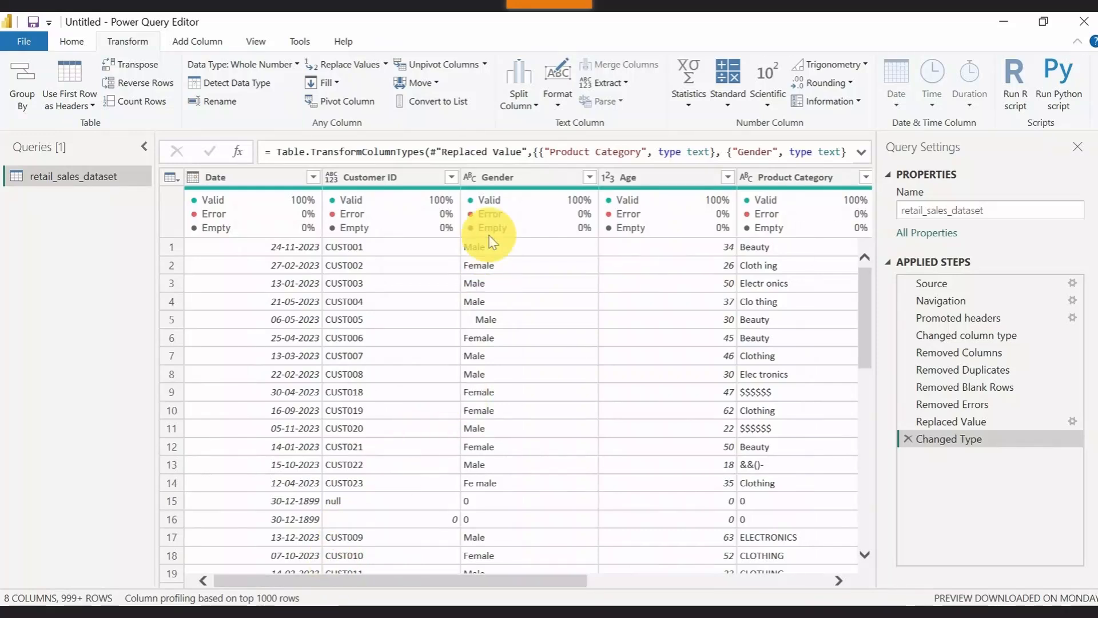
{"action": "left_click", "coordinate": [510, 184]}
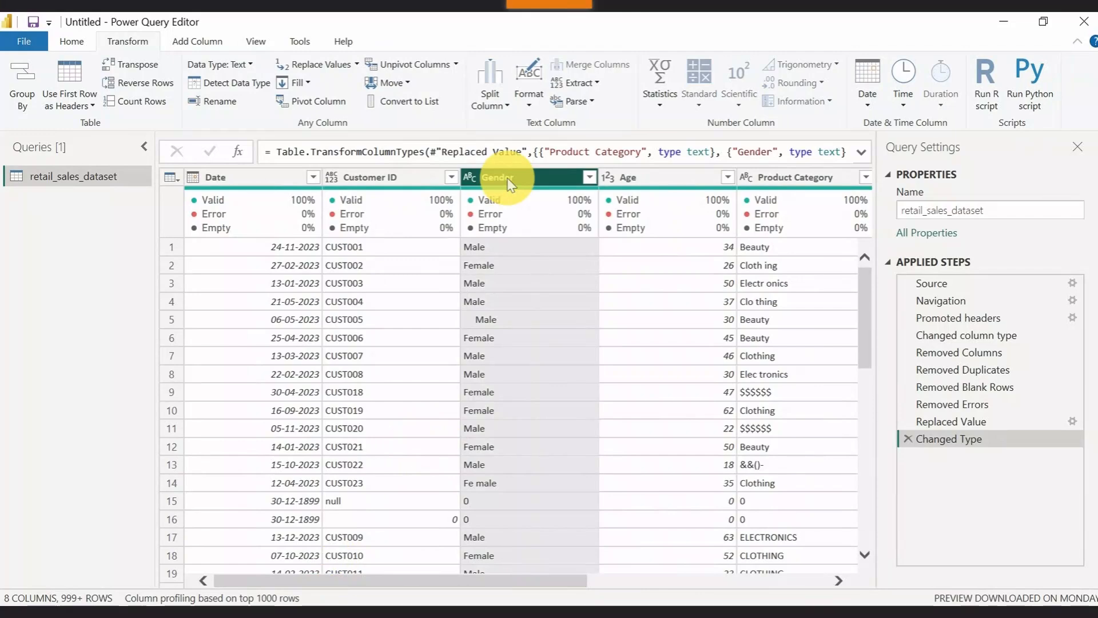
{"action": "left_click", "coordinate": [365, 173], "text": "ctrl"}
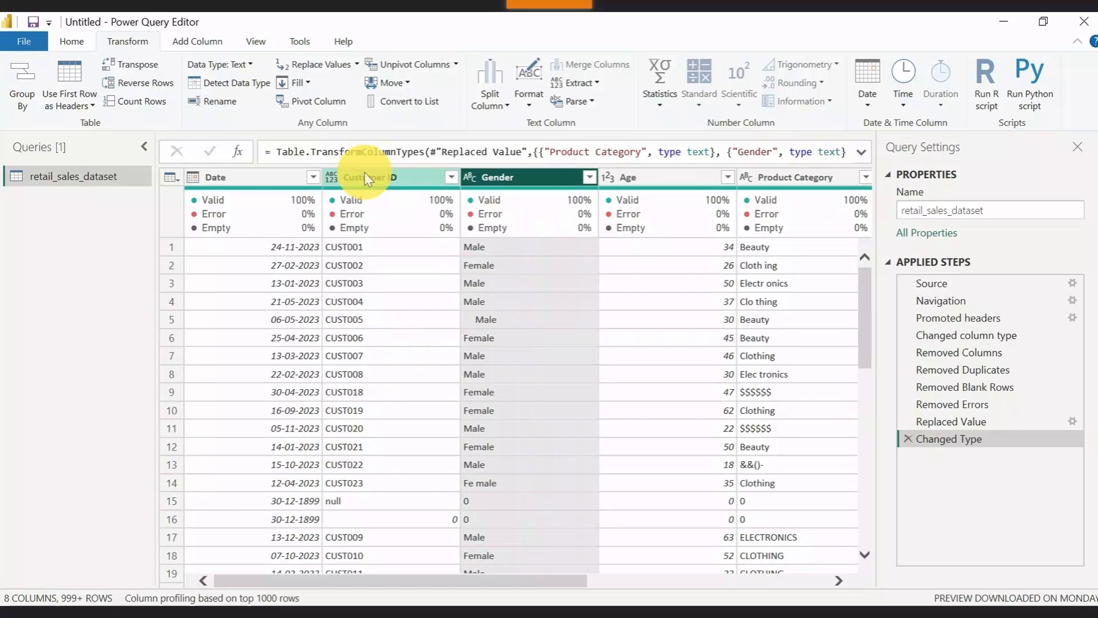
{"action": "left_click", "coordinate": [781, 175], "text": "ctrl"}
{"action": "mouse_move", "coordinate": [781, 174]}
{"action": "left_mouse_down"}
{"action": "mouse_move", "coordinate": [444, 152]}
{"action": "mouse_move", "coordinate": [132, 49]}
{"action": "left_mouse_up"}
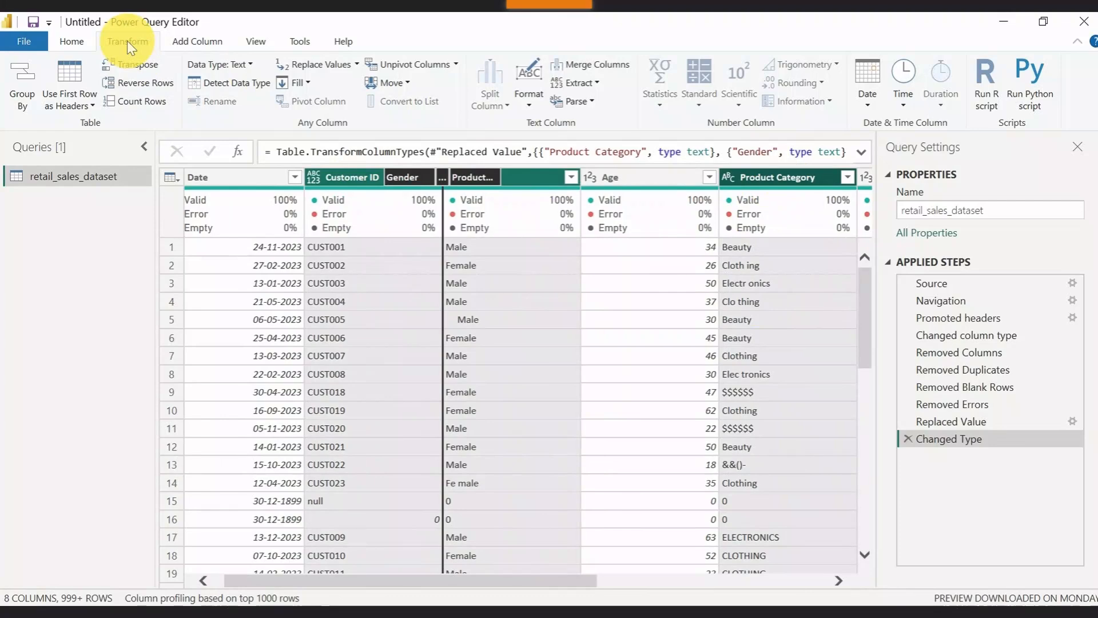
{"action": "left_click", "coordinate": [529, 103]}
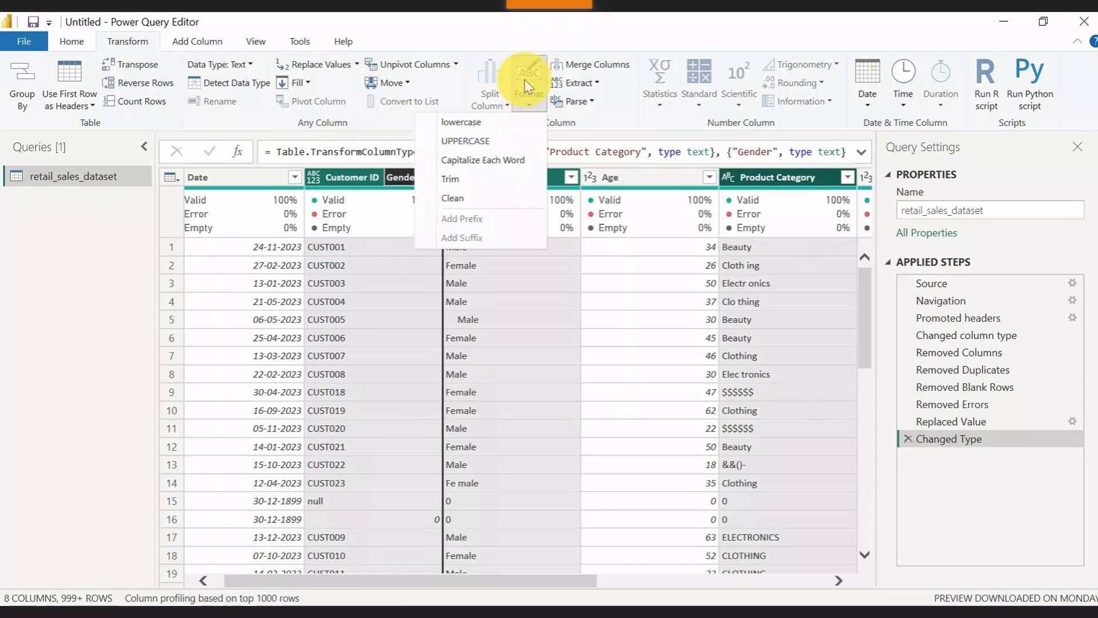
{"action": "left_click", "coordinate": [448, 182]}
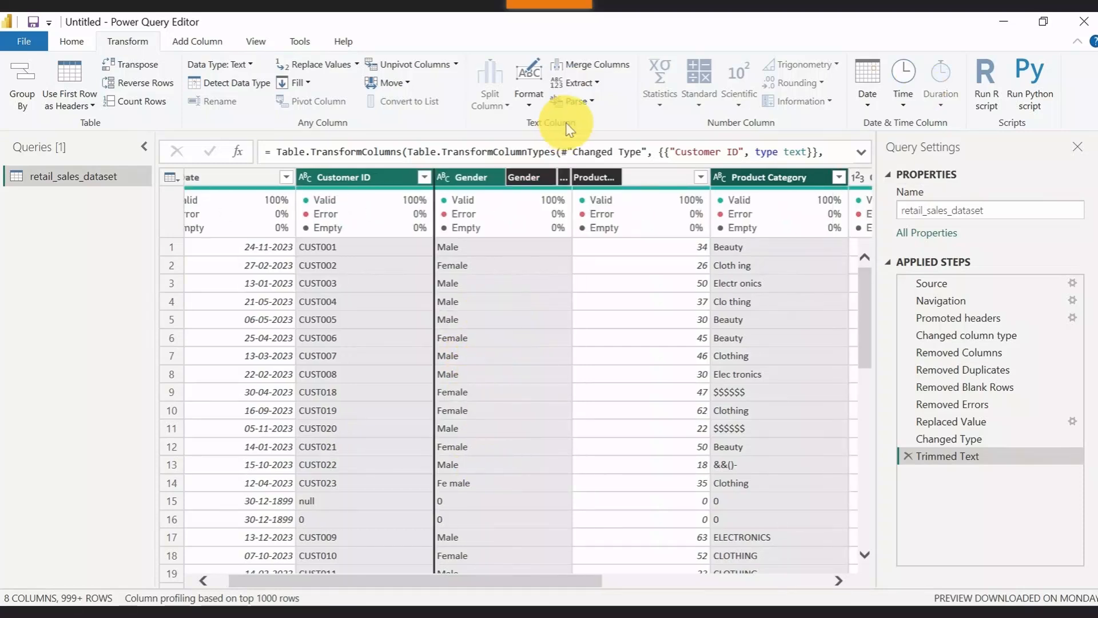
{"action": "left_click", "coordinate": [525, 106]}
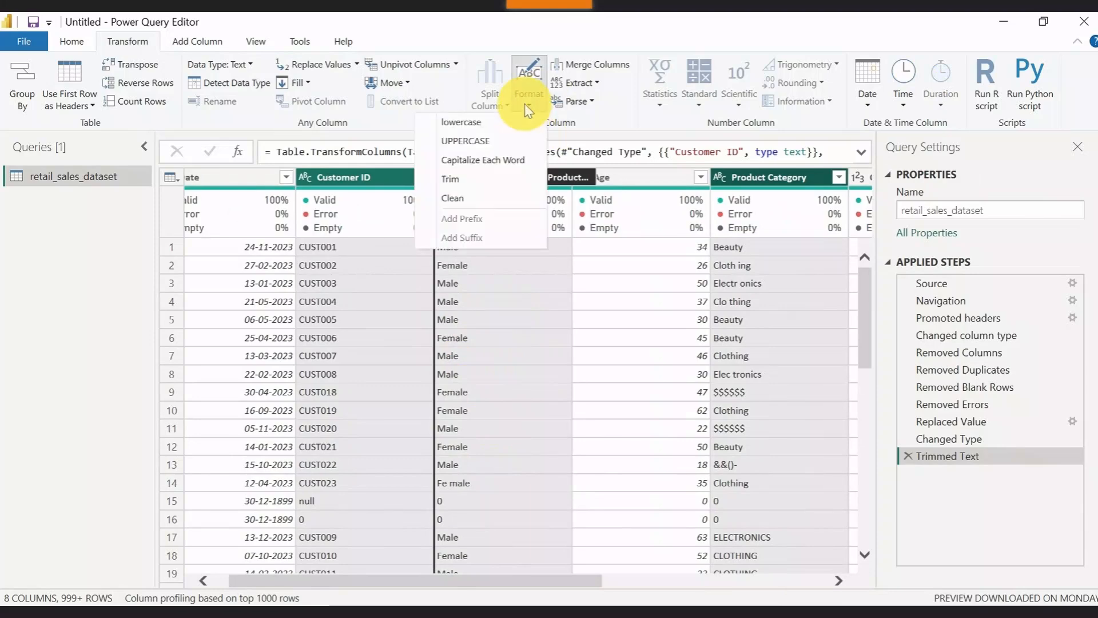
{"action": "left_click", "coordinate": [459, 198]}
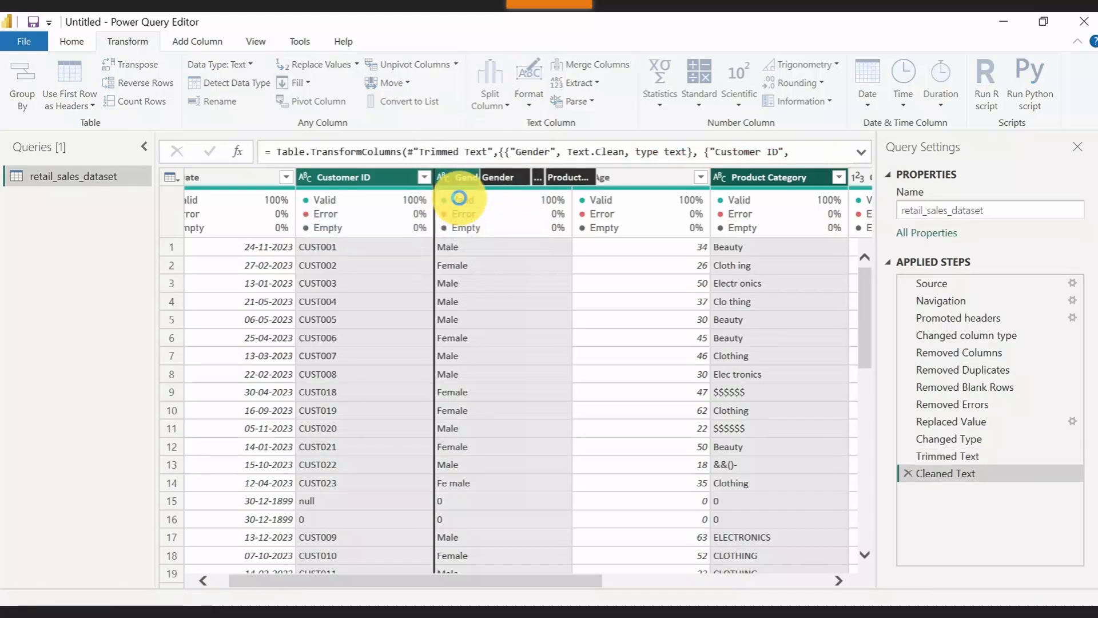
- Examine the Gender and Product Category values down the rows for remaining stray spaces, symbols and inconsistent capitalization
{"action": "left_click_drag", "start_coordinate": [463, 204], "coordinate": [752, 319]}
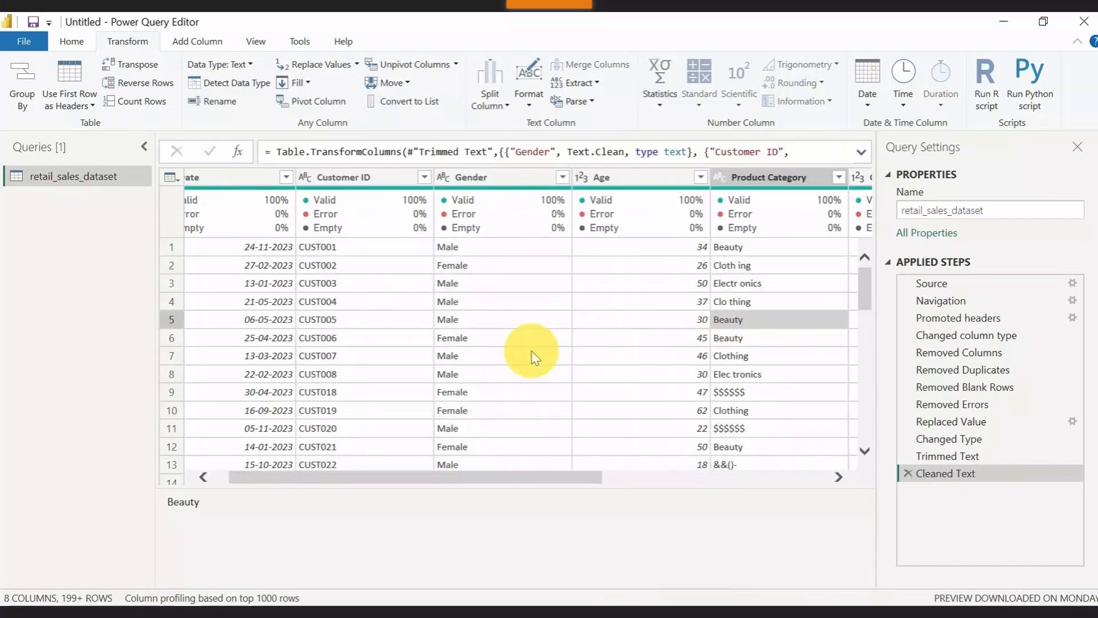
{"action": "scroll", "coordinate": [503, 363], "scroll_direction": "down", "scroll_amount": 2}
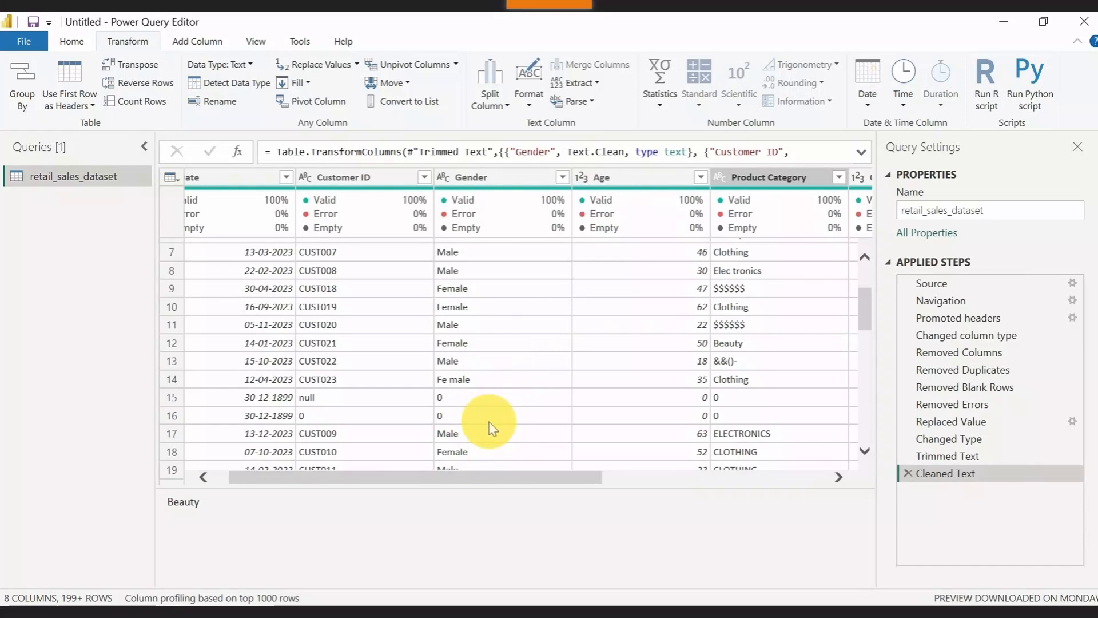
{"action": "scroll", "coordinate": [490, 422], "scroll_direction": "up", "scroll_amount": 2}
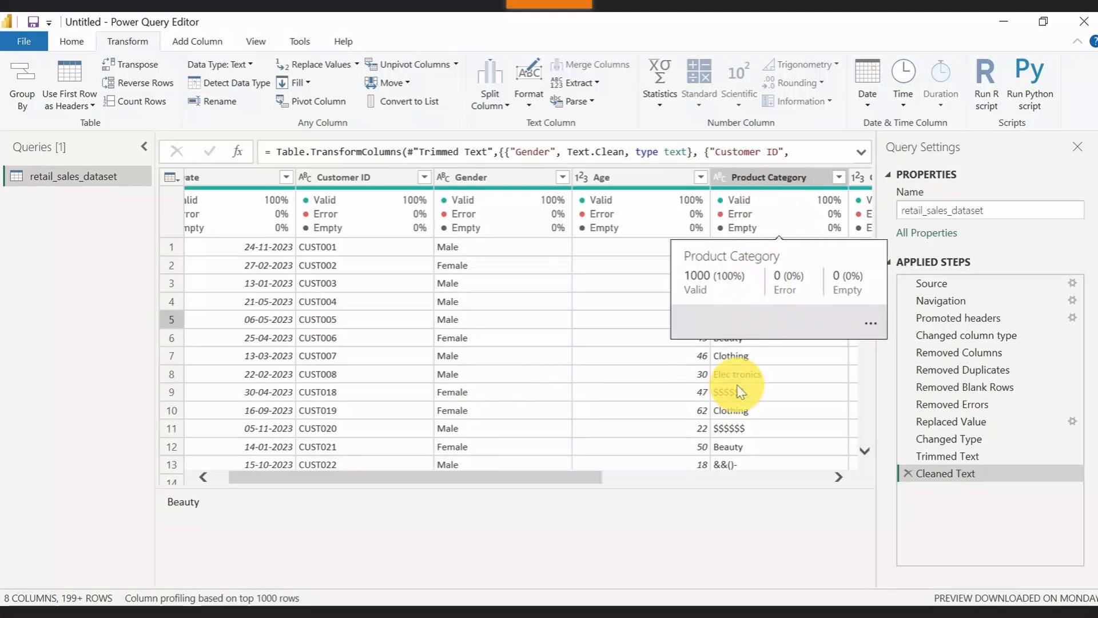
{"action": "scroll", "coordinate": [737, 362], "scroll_direction": "down", "scroll_amount": 1}
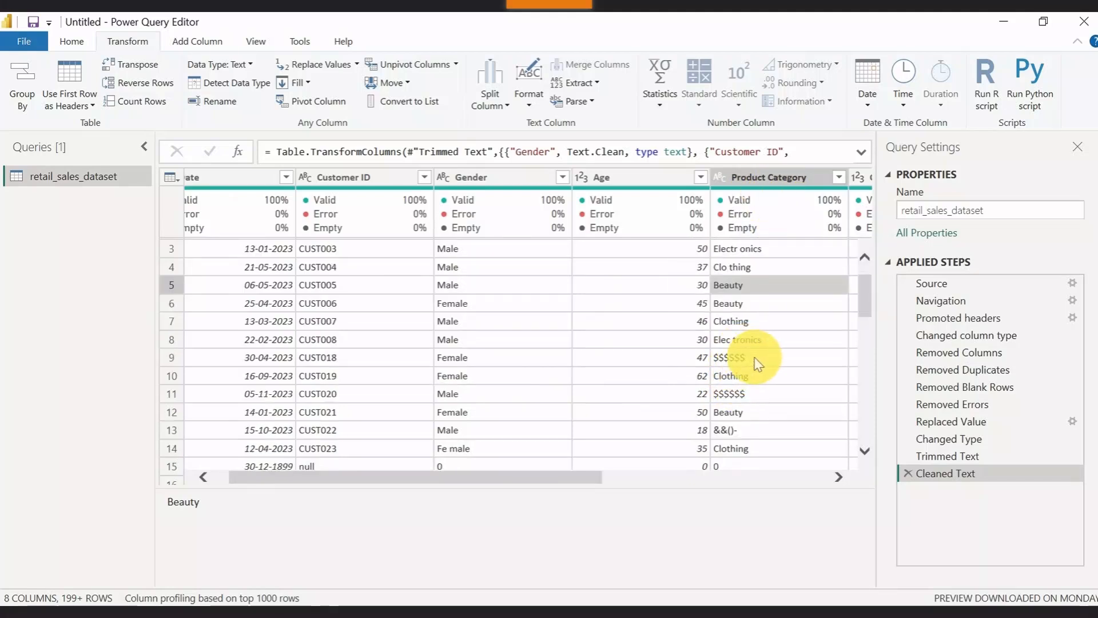
{"action": "scroll", "coordinate": [758, 364], "scroll_direction": "down", "scroll_amount": 5}
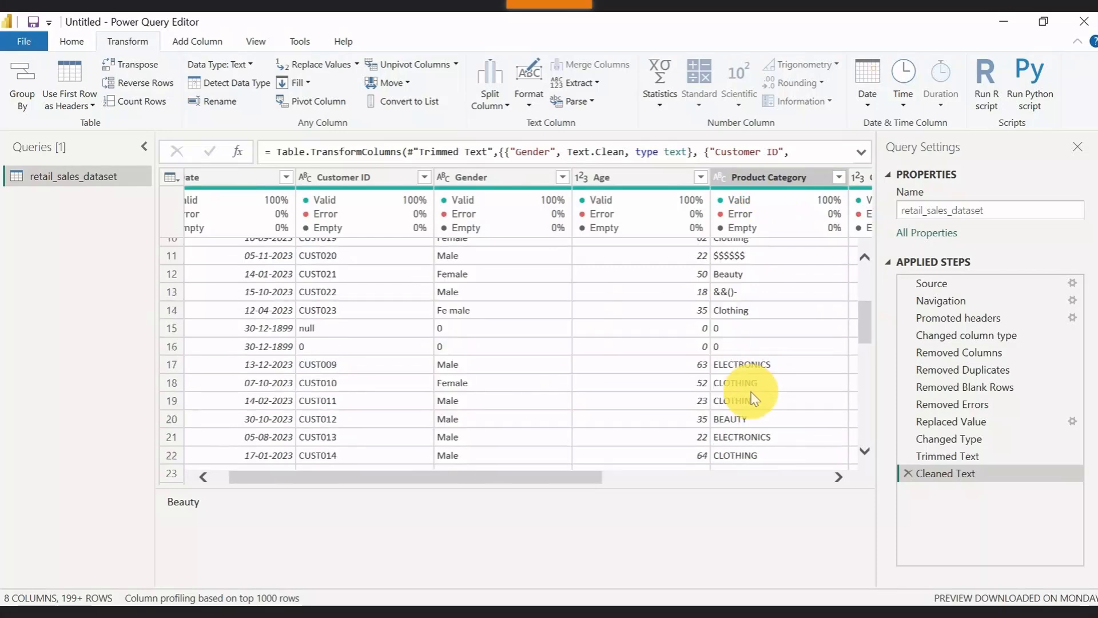
{"action": "scroll", "coordinate": [754, 398], "scroll_direction": "down", "scroll_amount": 5}
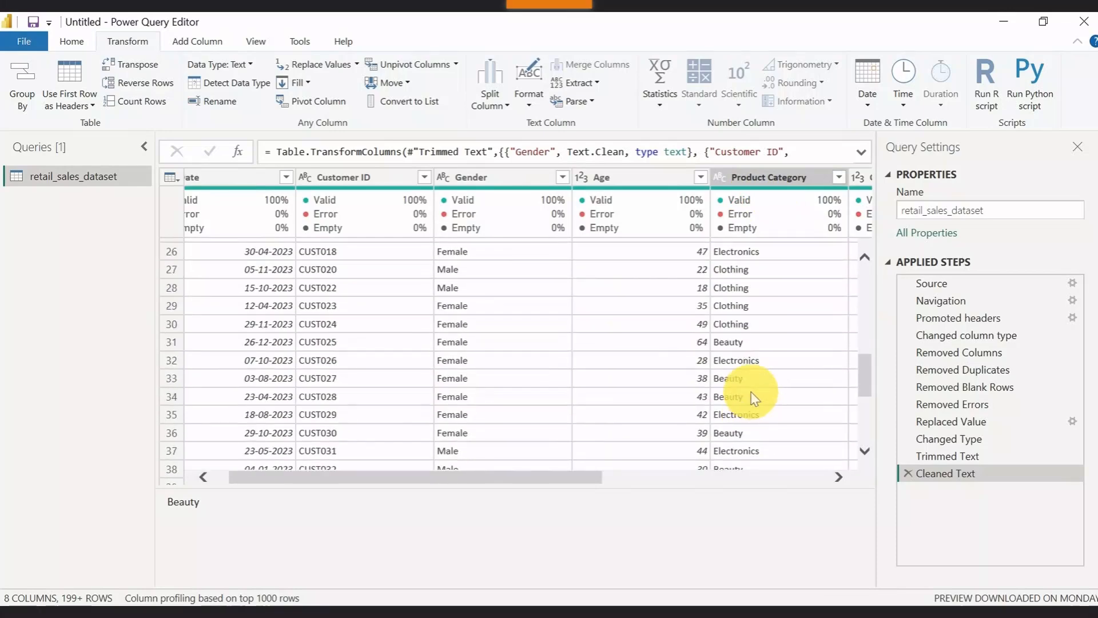
{"action": "scroll", "coordinate": [755, 398], "scroll_direction": "down", "scroll_amount": 3}
{"action": "scroll", "coordinate": [755, 399], "scroll_direction": "up", "scroll_amount": 12}
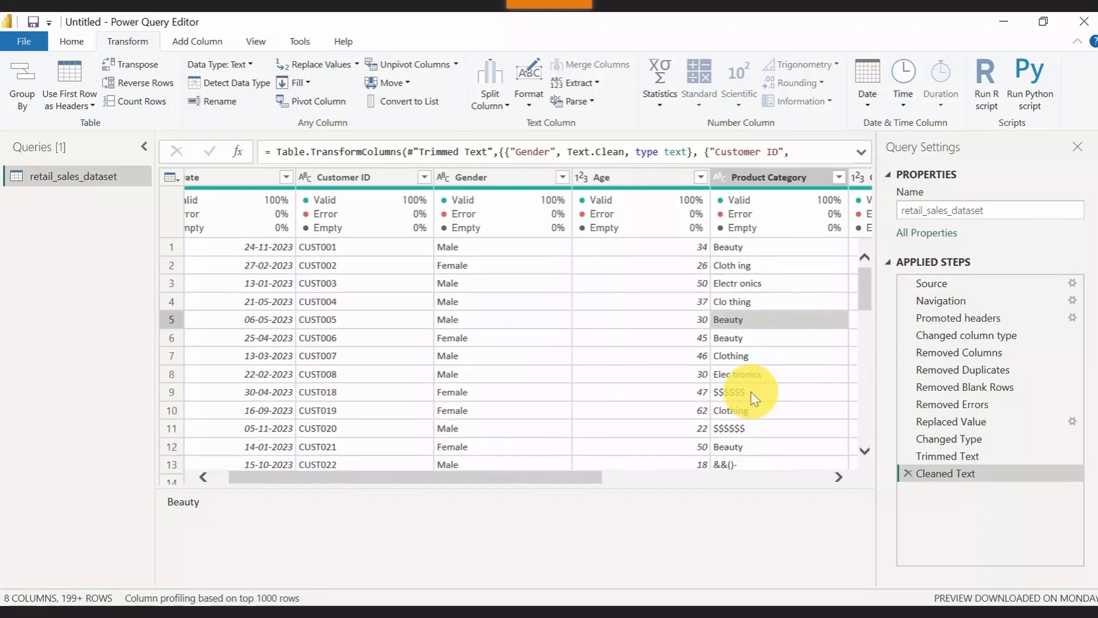
- Capitalize each word in the Product Category column
{"action": "left_click", "coordinate": [746, 177]}
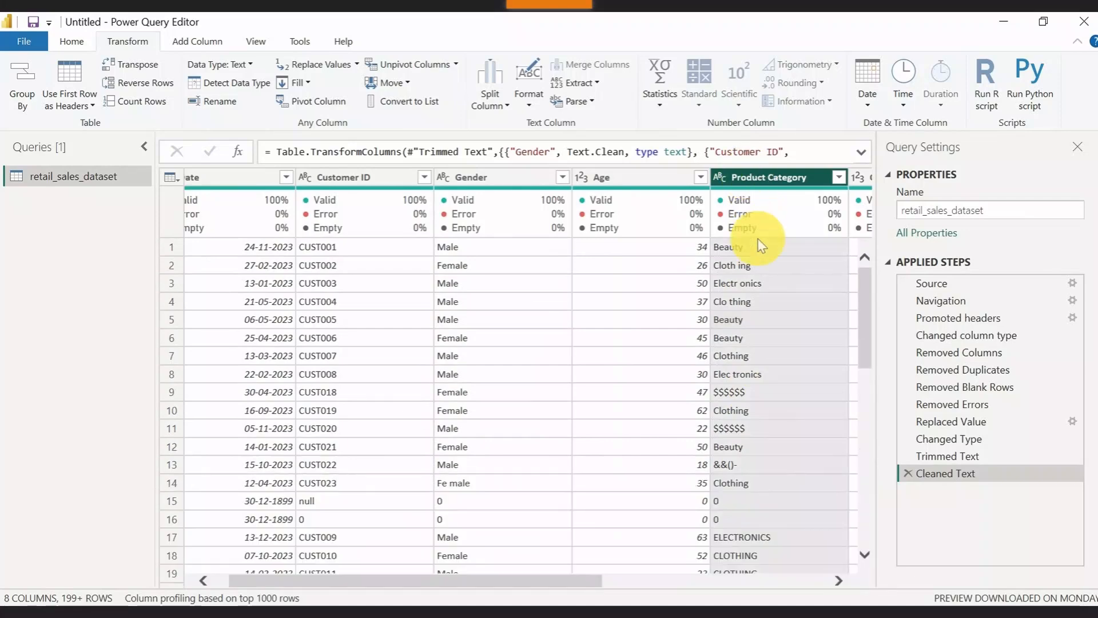
{"action": "left_click", "coordinate": [529, 103]}
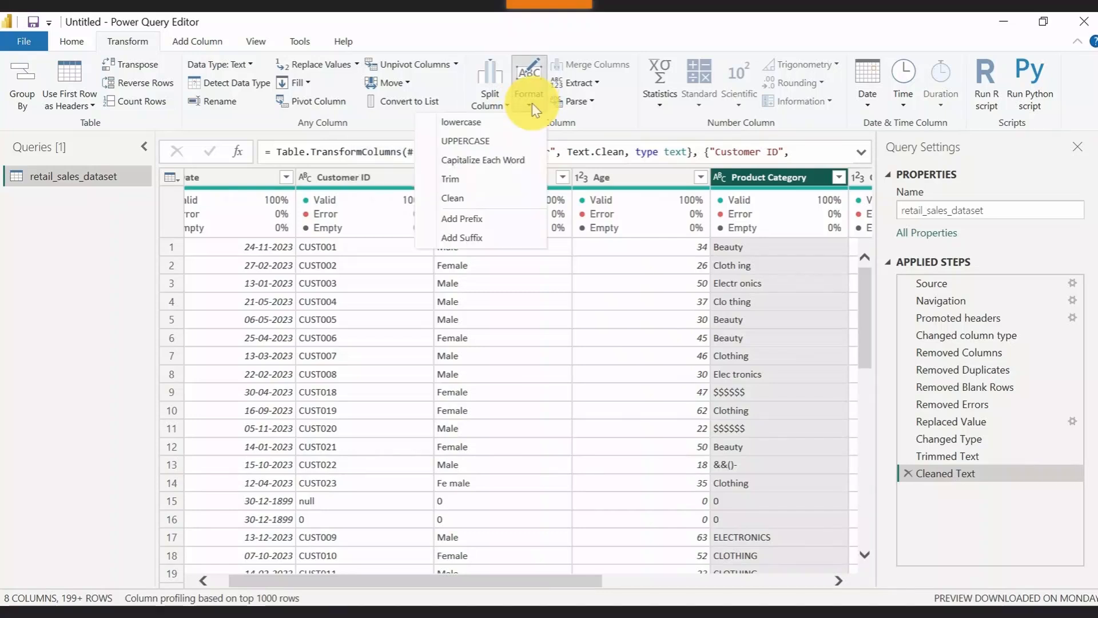
{"action": "left_click", "coordinate": [493, 159]}
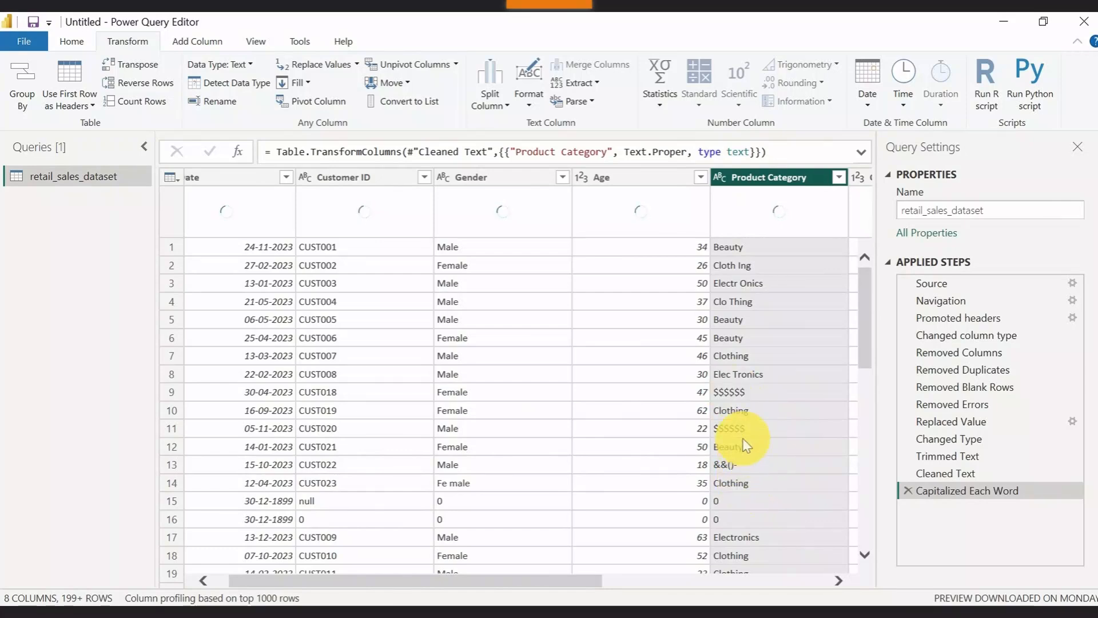
- Apply Trim and Clean once more to the Product Category column alone
{"action": "left_click", "coordinate": [527, 97]}
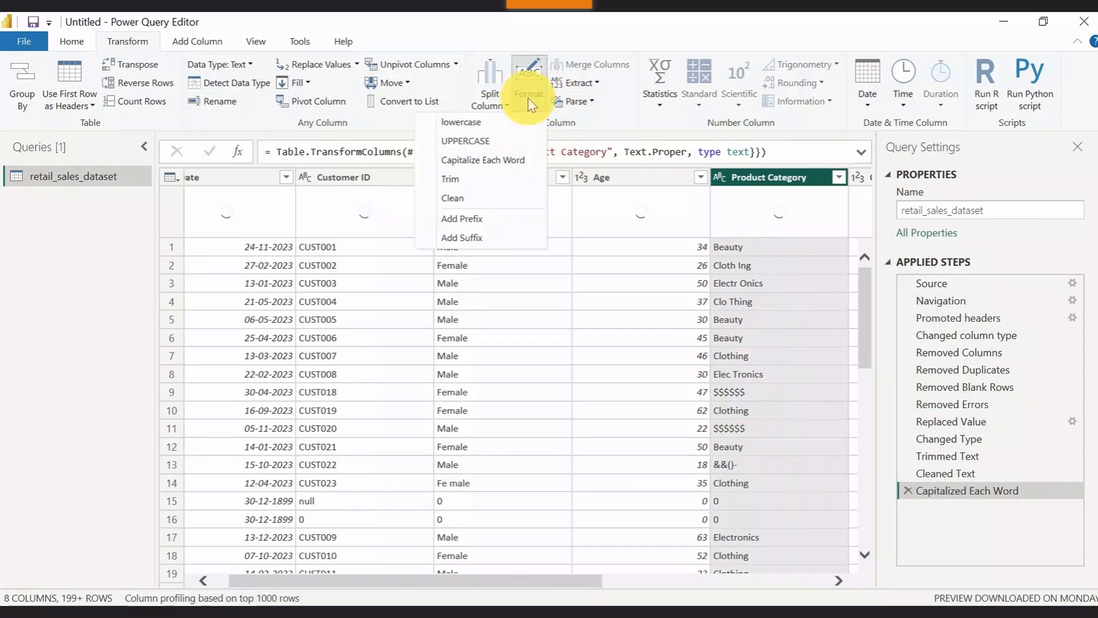
{"action": "left_click", "coordinate": [464, 174]}
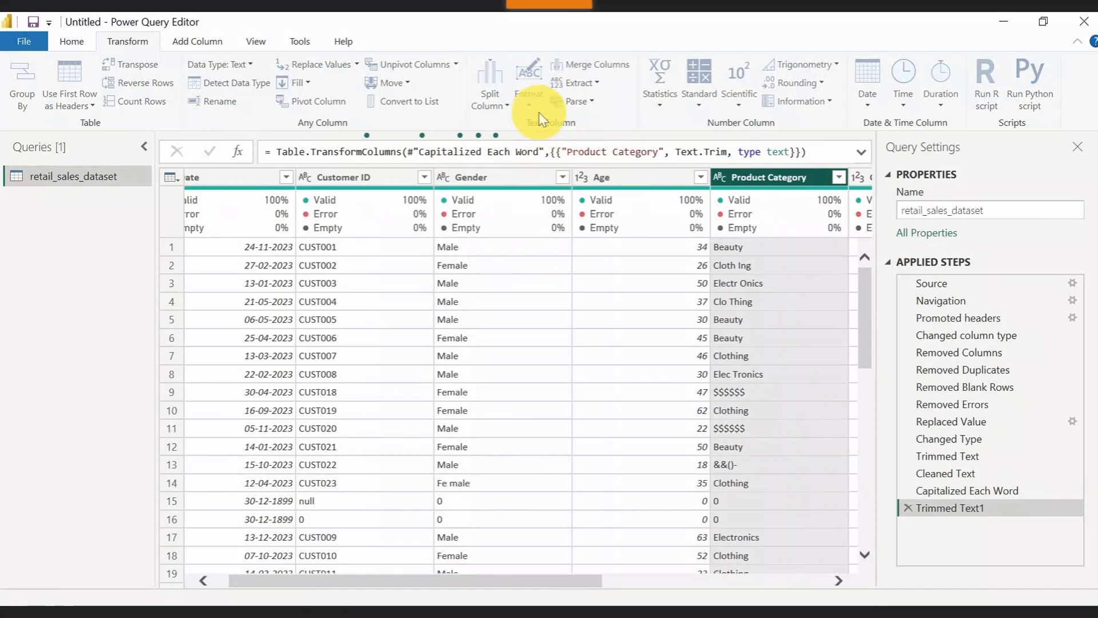
{"action": "left_click", "coordinate": [527, 100]}
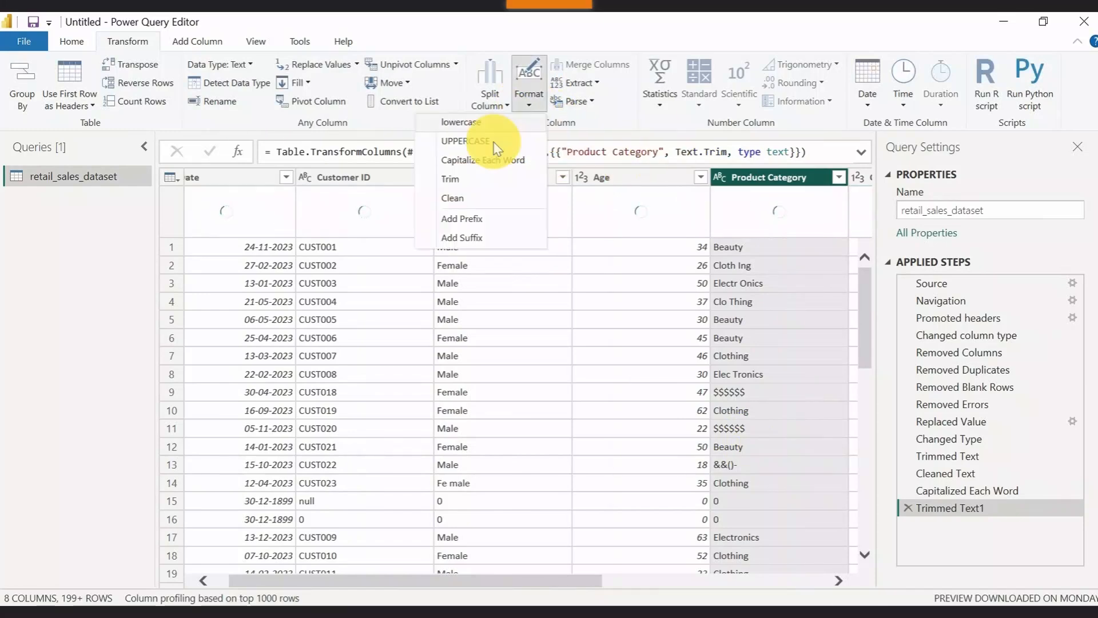
{"action": "left_click", "coordinate": [462, 197]}
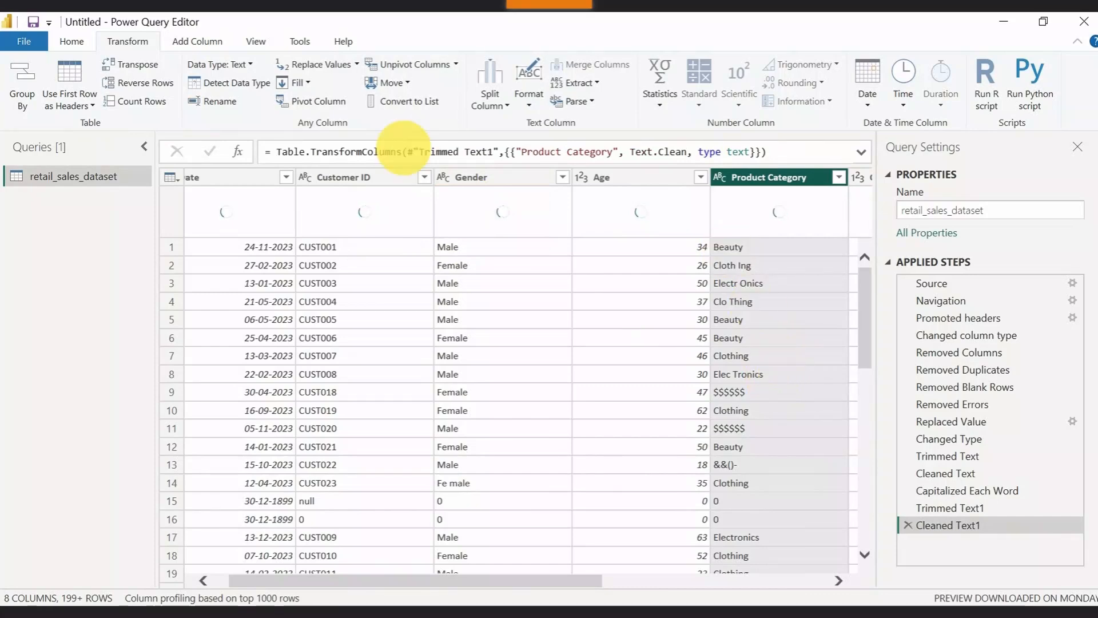
- Replace the $$$$$$ entries in the Product Category column with "not mention"
{"action": "left_click", "coordinate": [336, 63]}
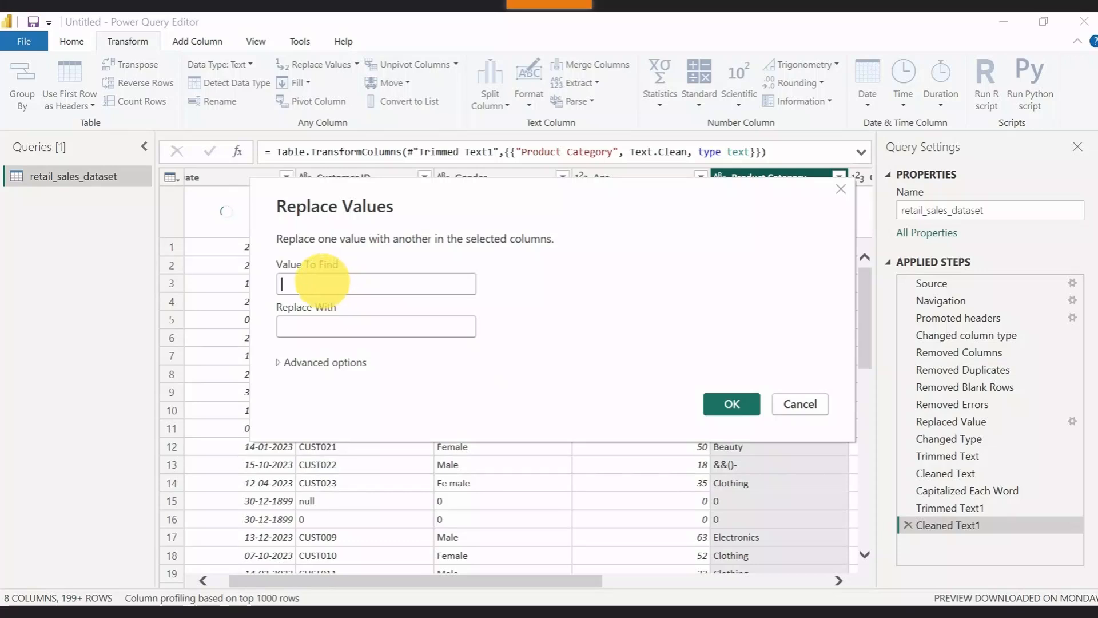
{"action": "left_click", "coordinate": [800, 403]}
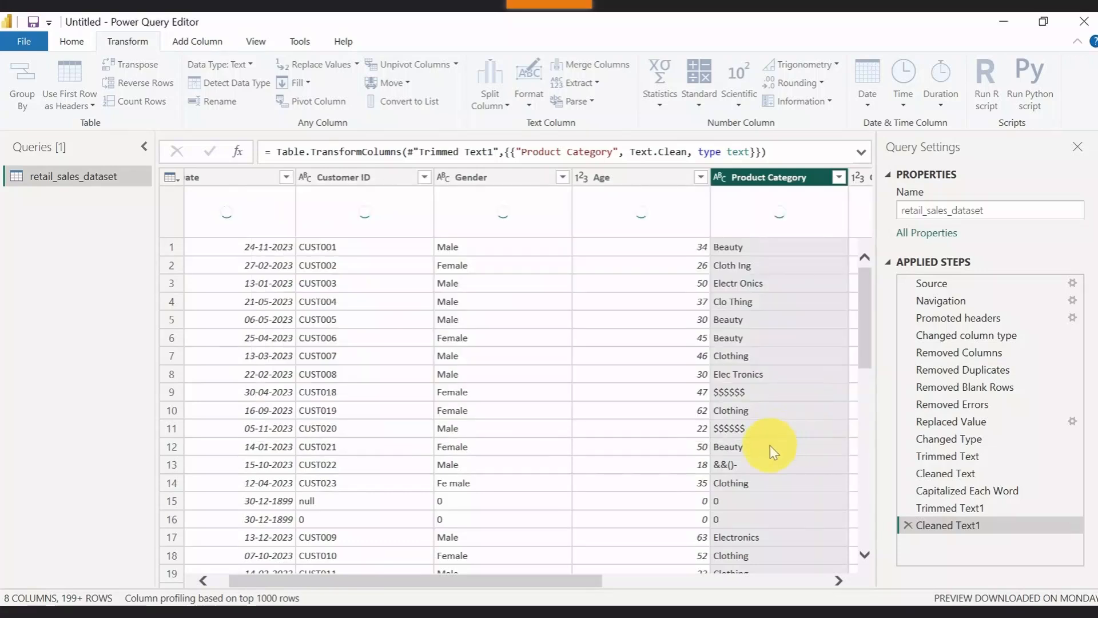
{"action": "left_click", "coordinate": [737, 395]}
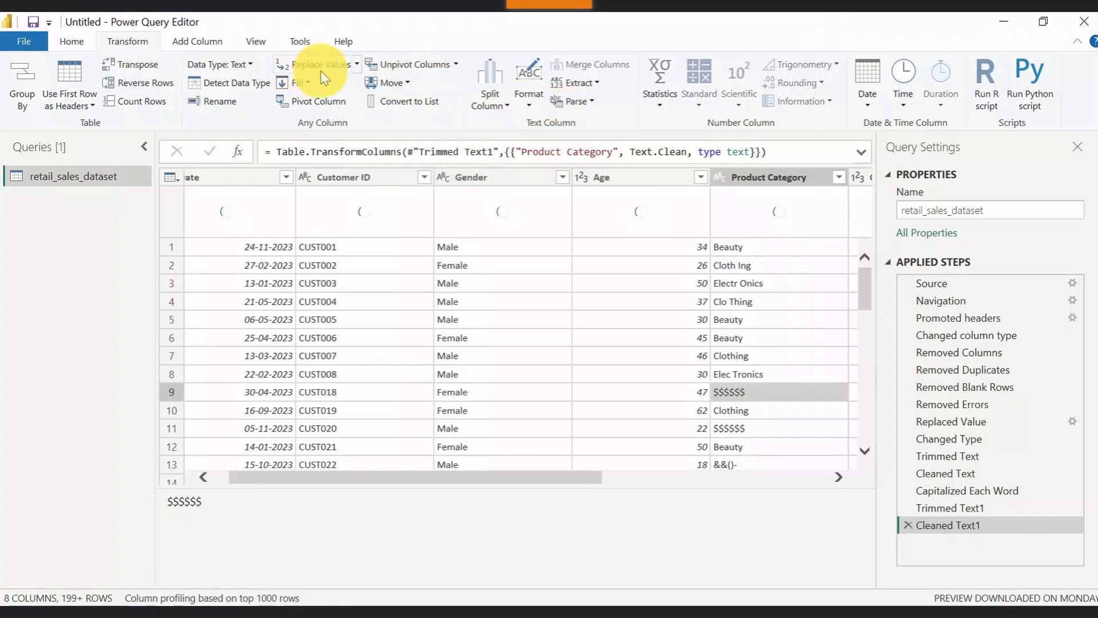
{"action": "left_click", "coordinate": [354, 64]}
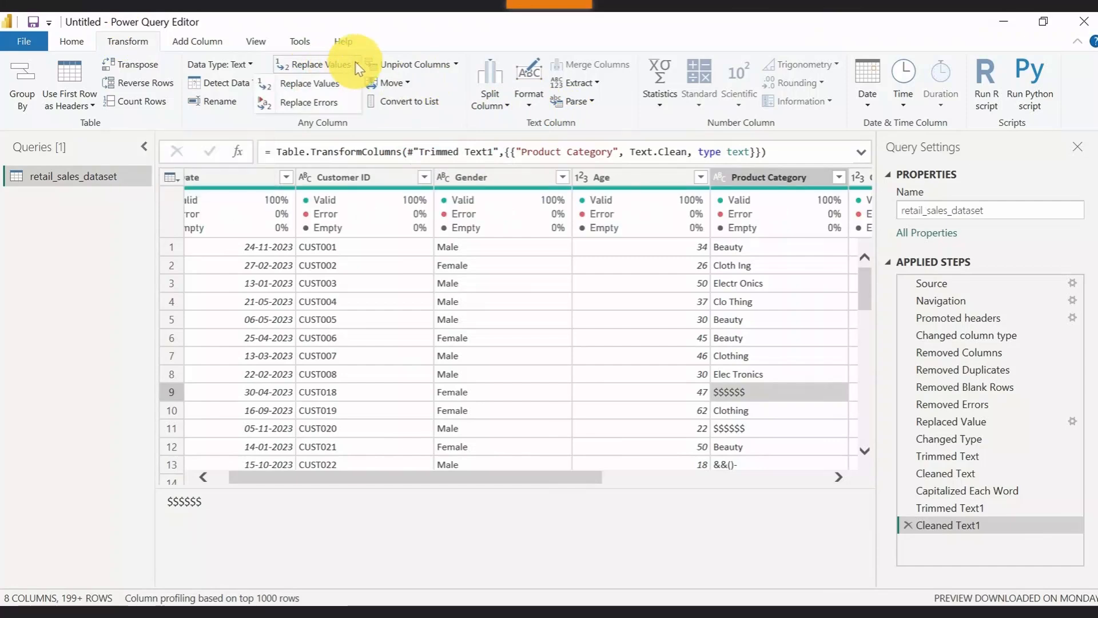
{"action": "left_click", "coordinate": [318, 85]}
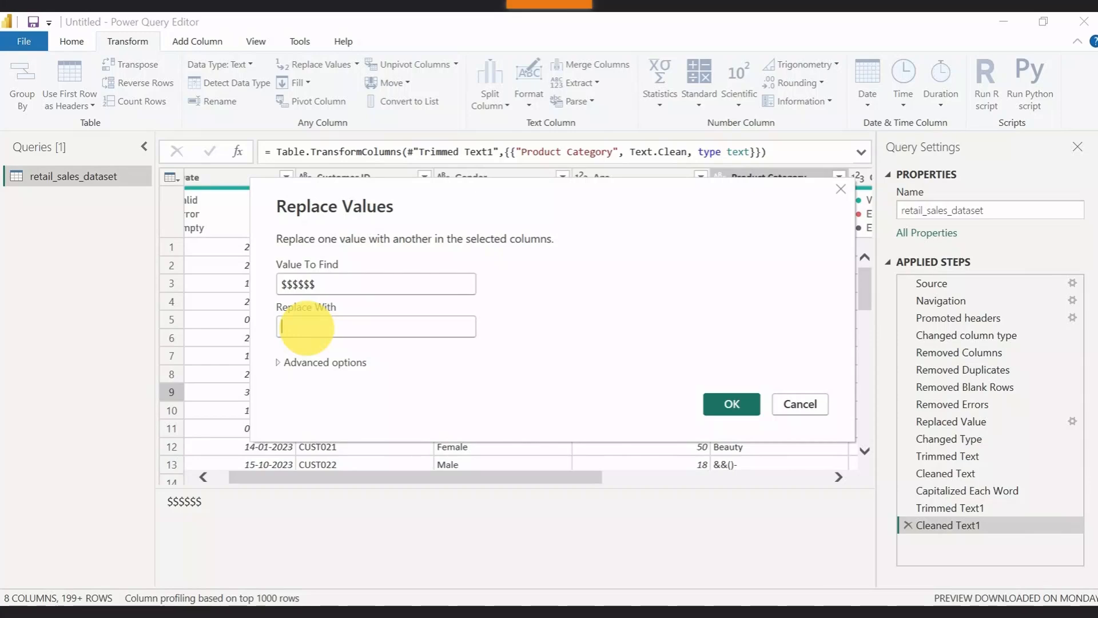
{"action": "type", "text": "not m"}
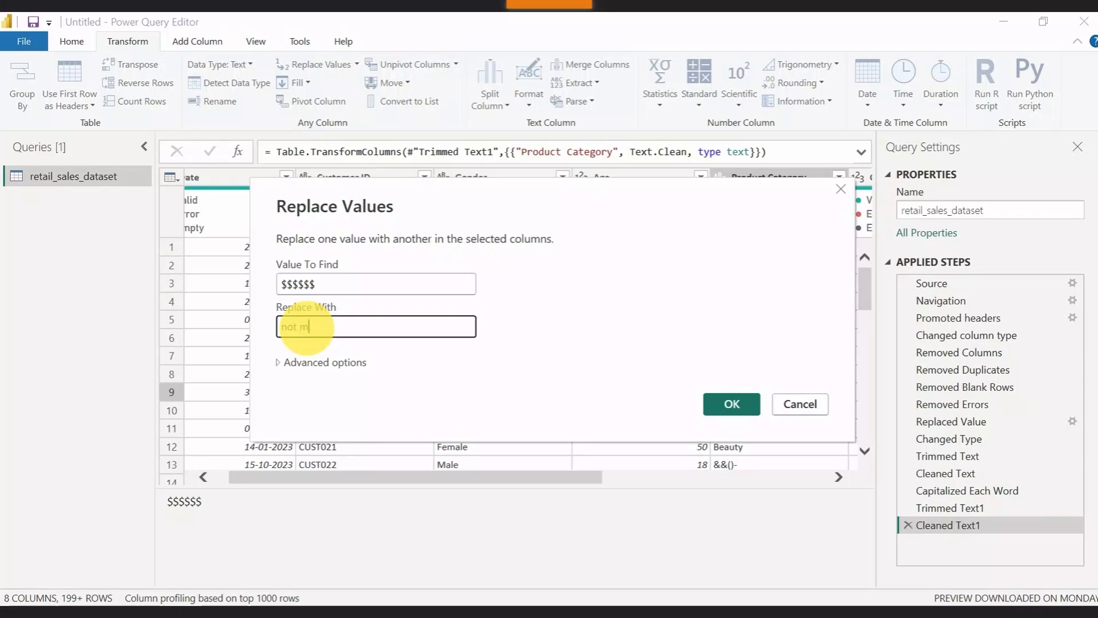
{"action": "type", "text": "ention"}
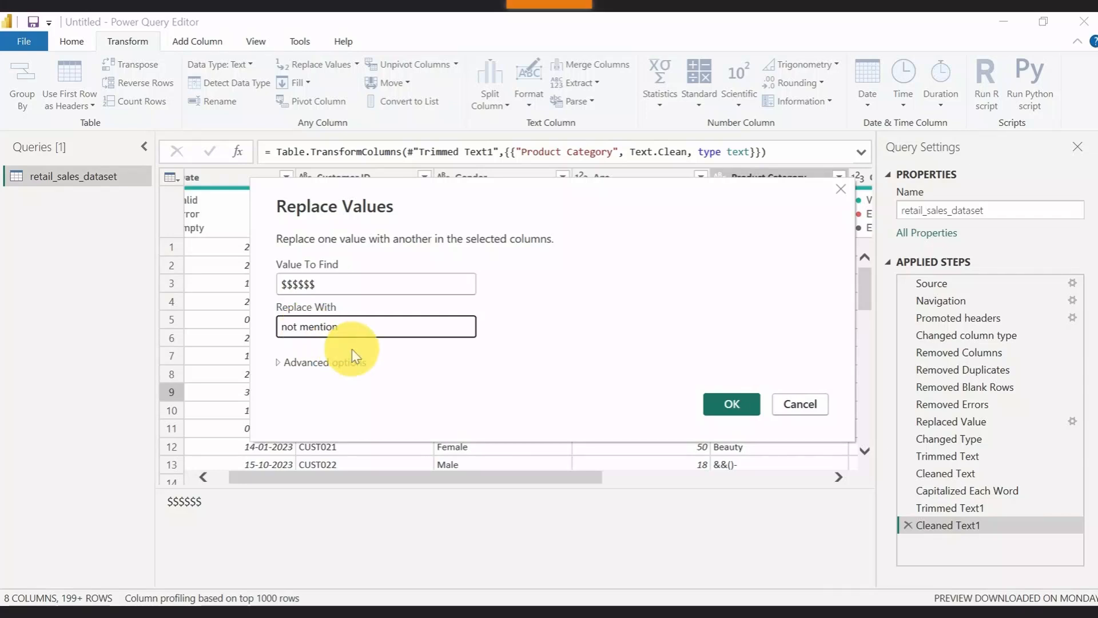
{"action": "left_click", "coordinate": [730, 403]}
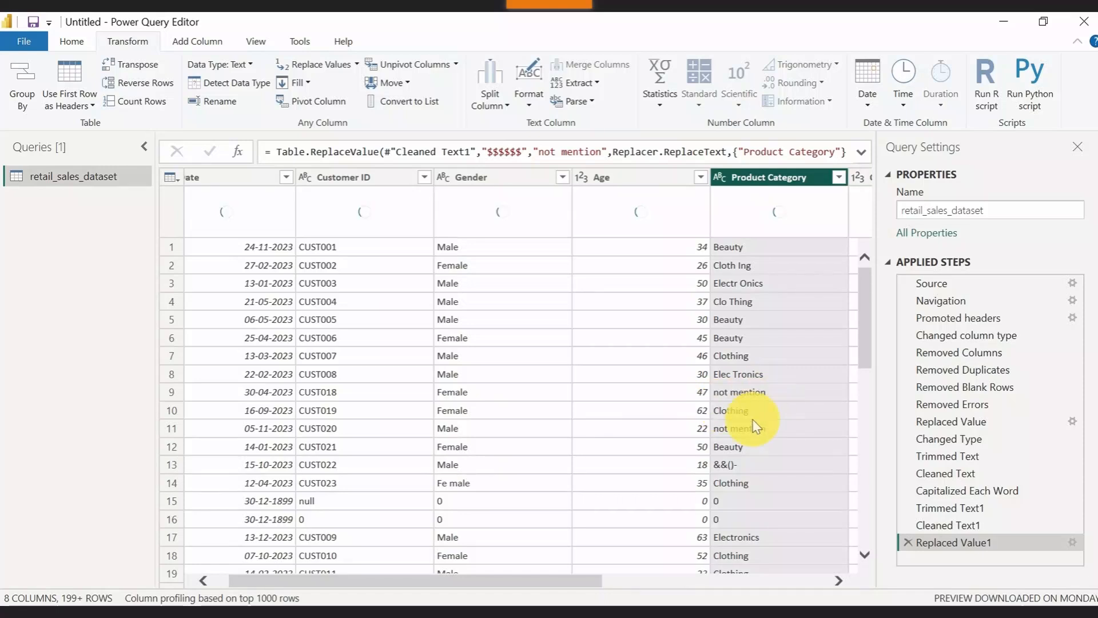
- Replace the &&()- entry in the Product Category column with "not mention"
{"action": "left_click", "coordinate": [735, 465]}
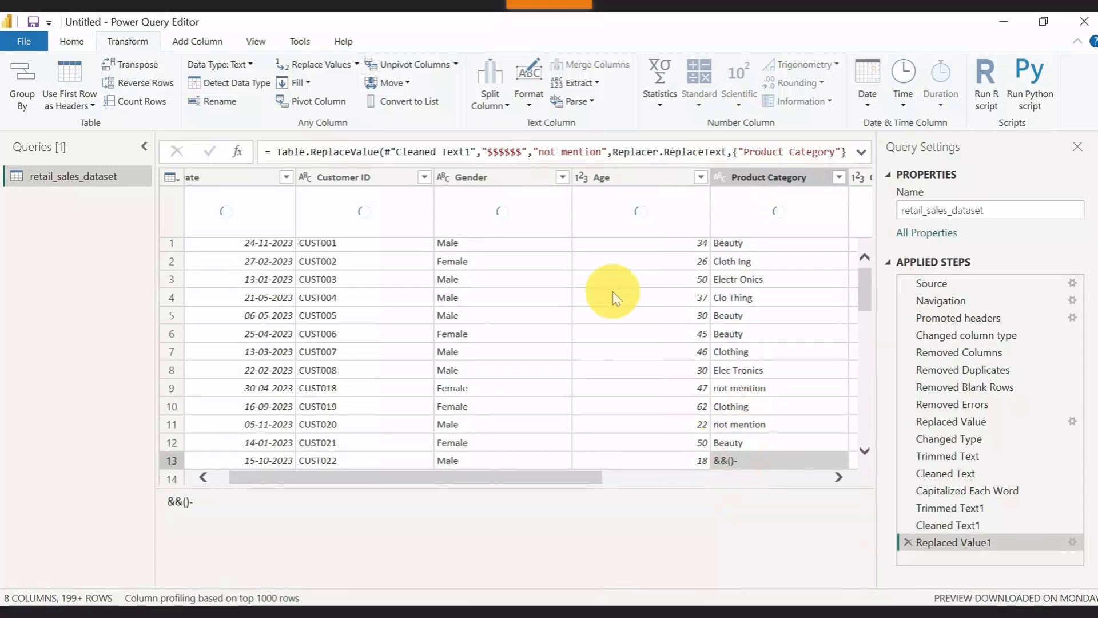
{"action": "left_click", "coordinate": [320, 68]}
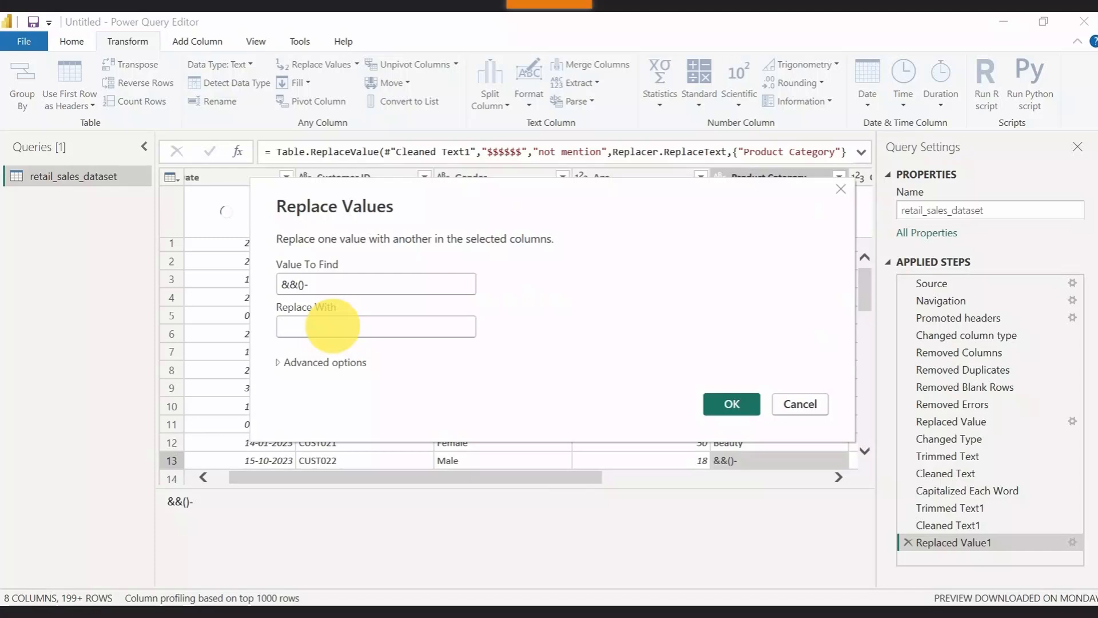
{"action": "type", "text": "not"}
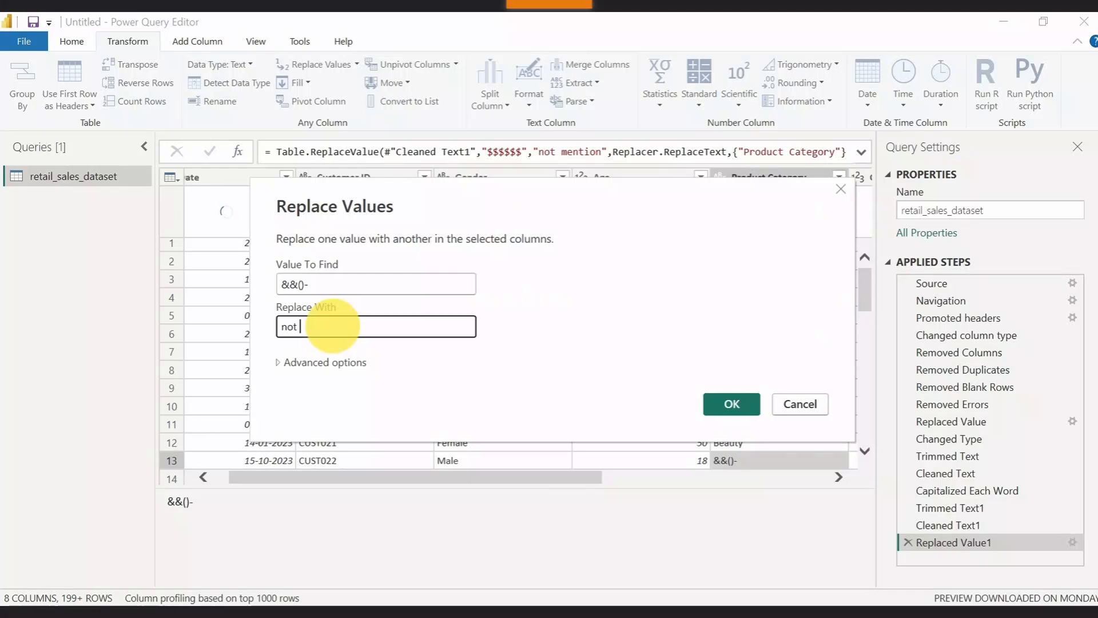
{"action": "type", "text": " men"}
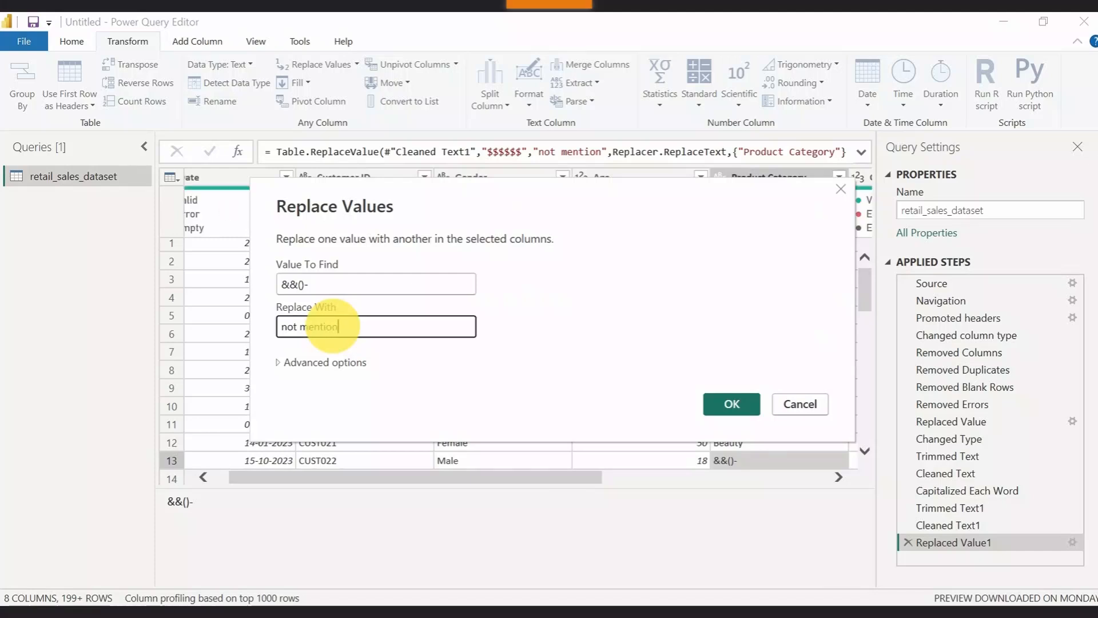
{"action": "type", "text": "tion"}
{"action": "left_click", "coordinate": [715, 402]}
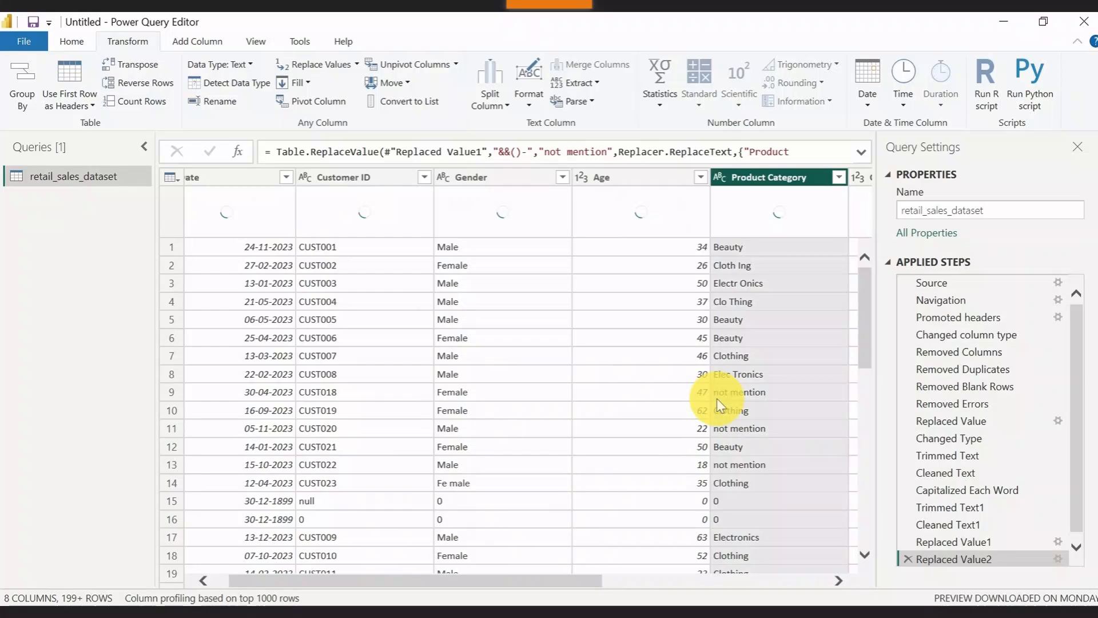
- Replace "Cloth Ing" in the Product Category column with "ClothIng", removing the stray space
{"action": "scroll", "coordinate": [753, 420], "scroll_direction": "down", "scroll_amount": 2}
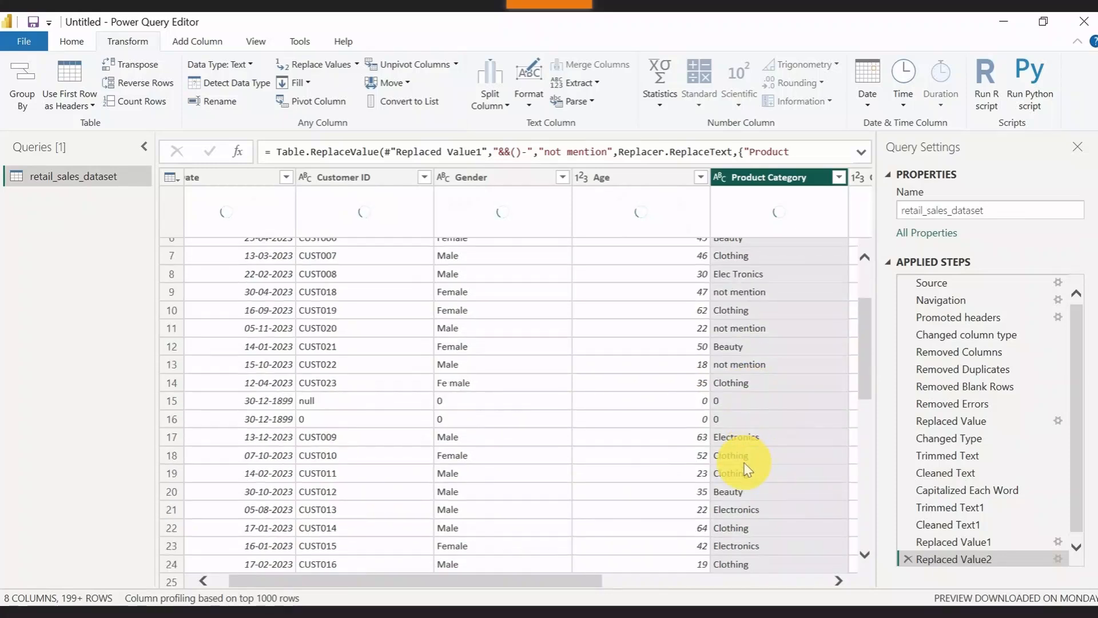
{"action": "scroll", "coordinate": [748, 455], "scroll_direction": "up", "scroll_amount": 2}
{"action": "scroll", "coordinate": [748, 450], "scroll_direction": "down", "scroll_amount": 10}
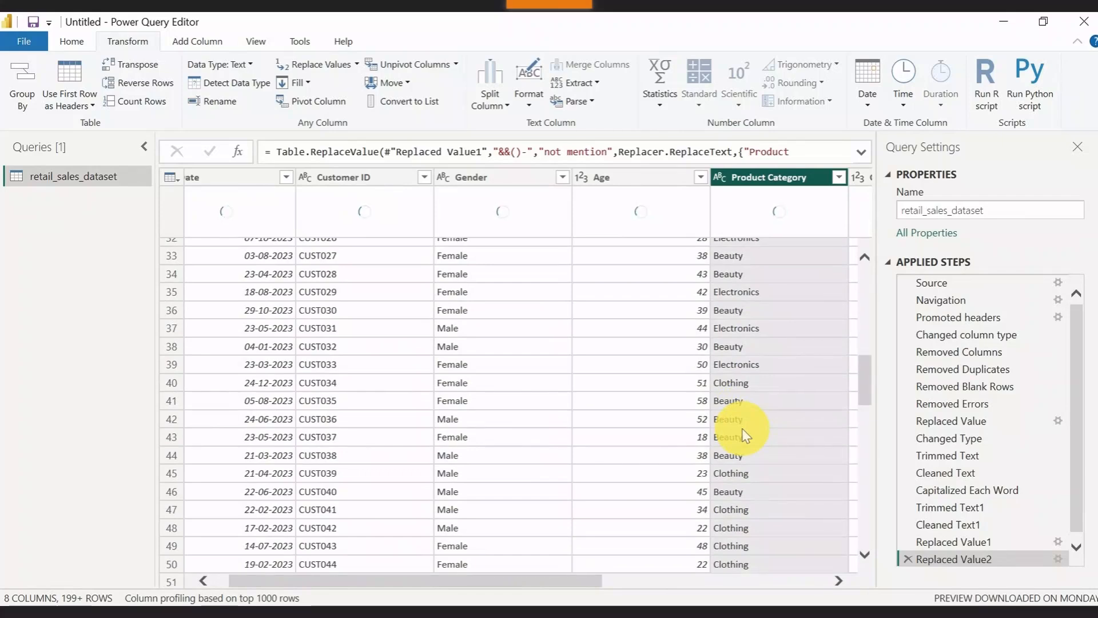
{"action": "scroll", "coordinate": [746, 440], "scroll_direction": "up", "scroll_amount": 6}
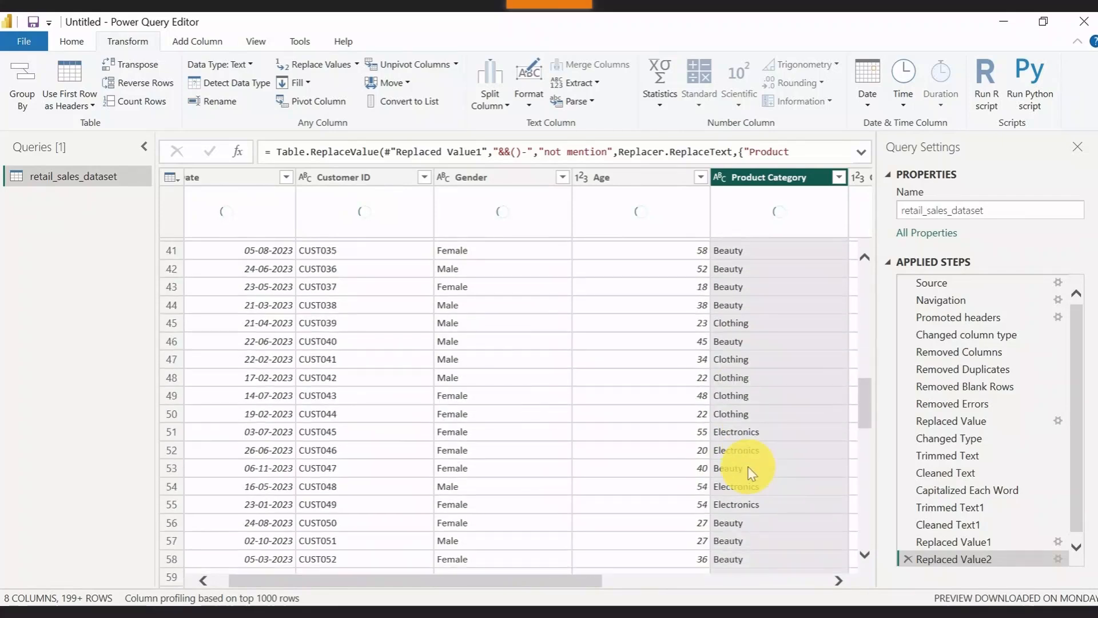
{"action": "scroll", "coordinate": [751, 472], "scroll_direction": "up", "scroll_amount": 4}
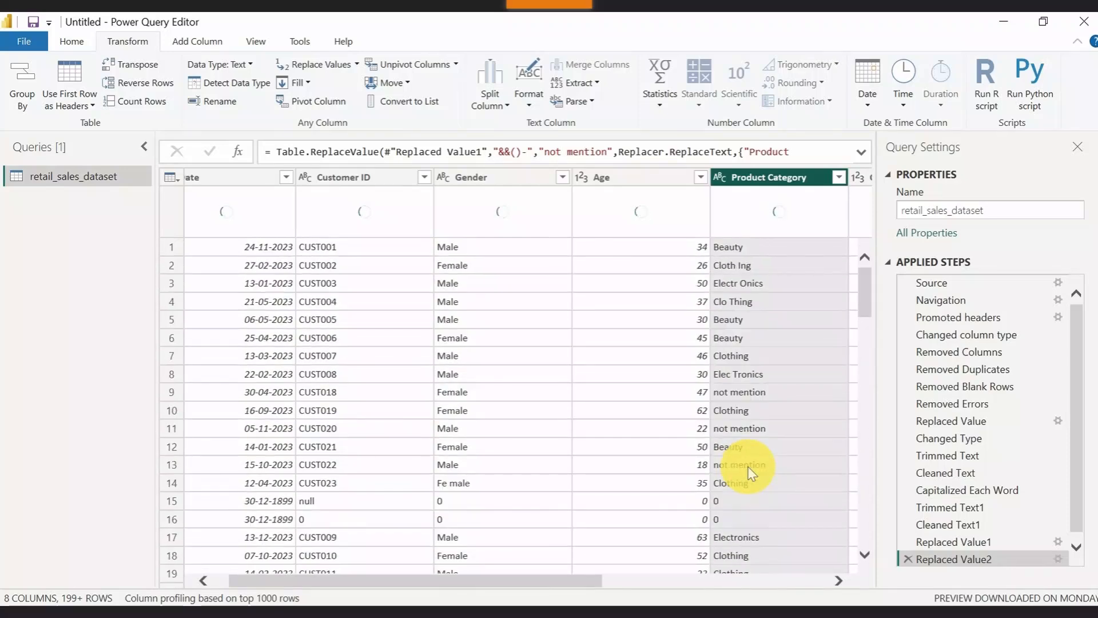
{"action": "left_click", "coordinate": [737, 283]}
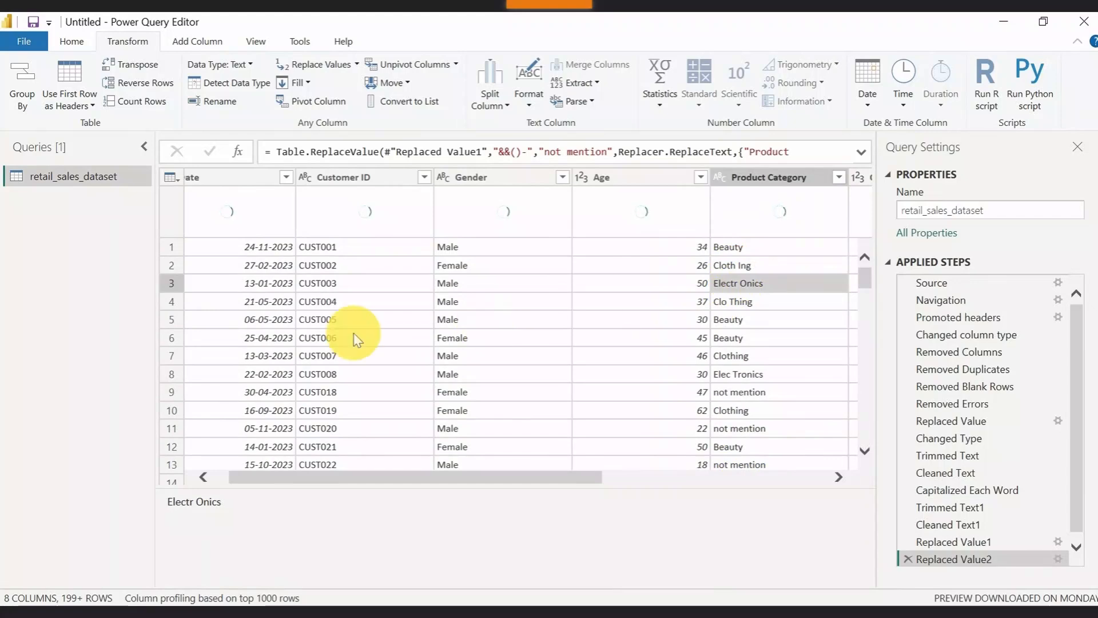
{"action": "left_click", "coordinate": [747, 266]}
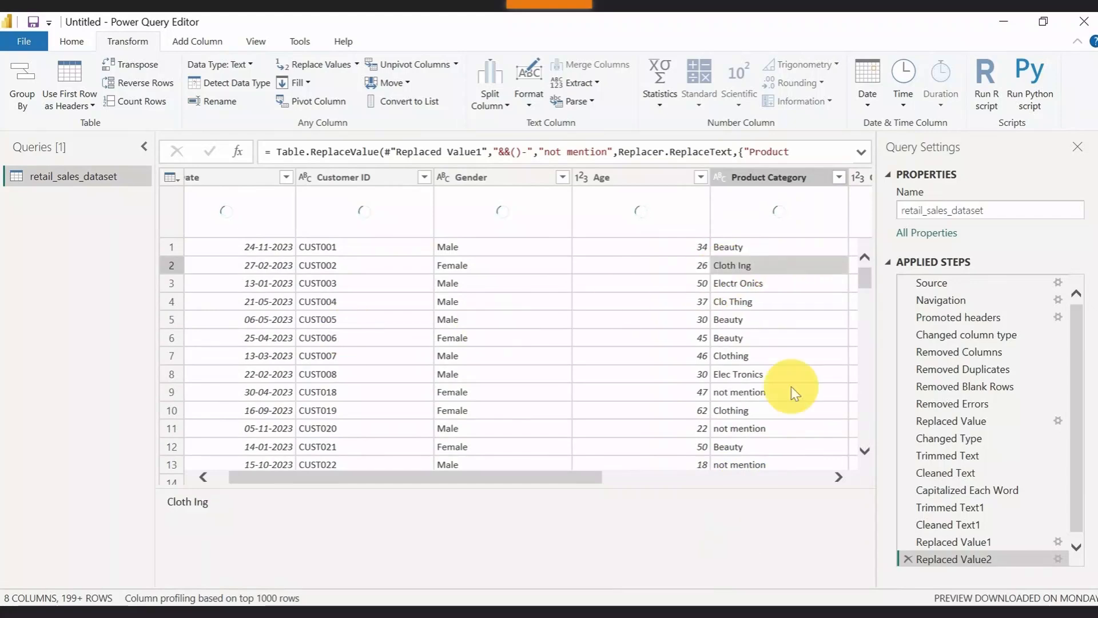
{"action": "left_click", "coordinate": [322, 65]}
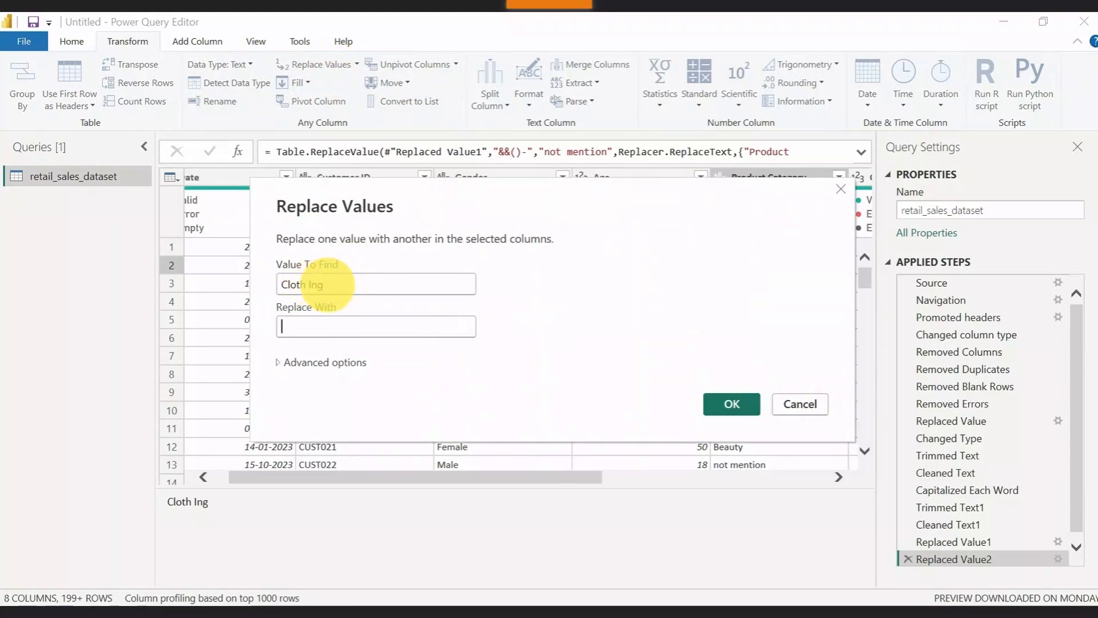
{"action": "left_click_drag", "start_coordinate": [324, 284], "coordinate": [265, 290]}
{"action": "key", "text": "ctrl+c"}
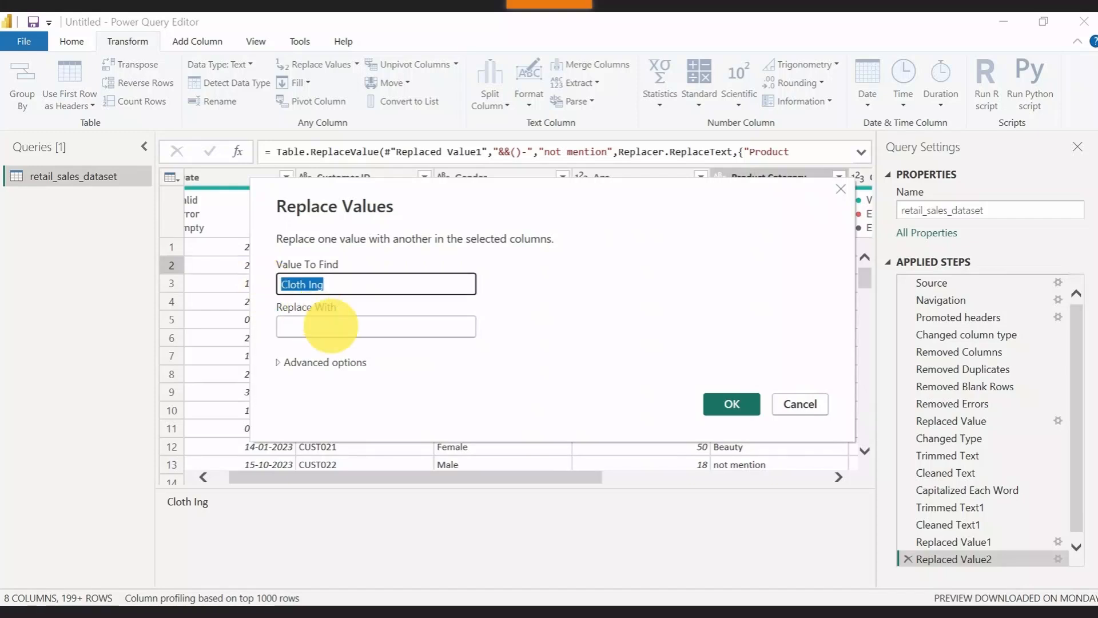
{"action": "left_click", "coordinate": [327, 325]}
{"action": "key", "text": "ctrl+v"}
{"action": "left_click", "coordinate": [306, 326]}
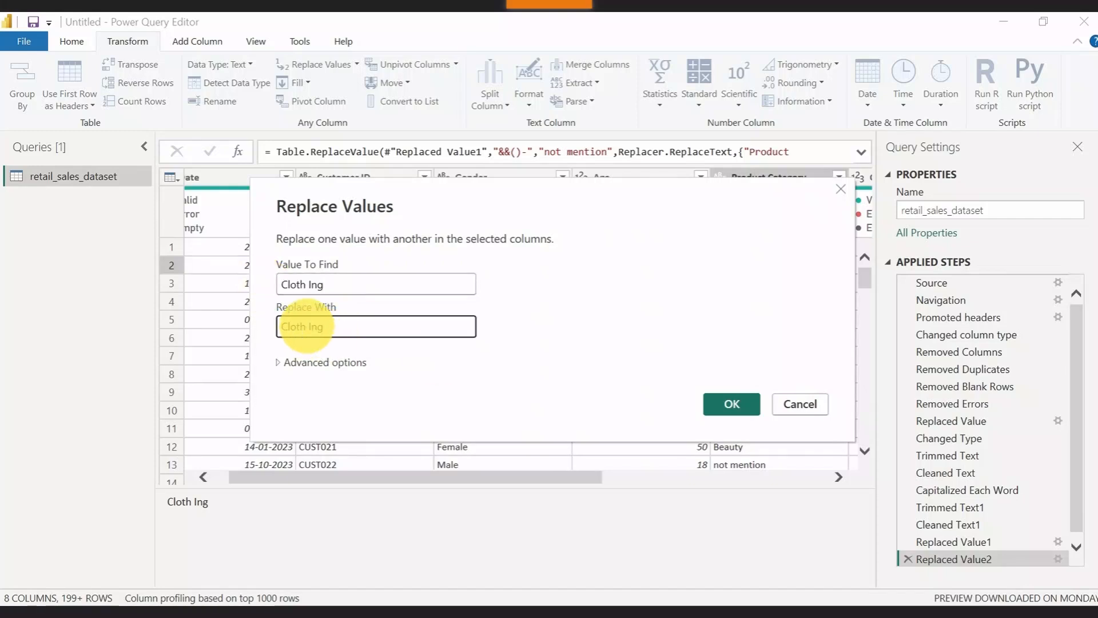
{"action": "key", "text": "Right"}
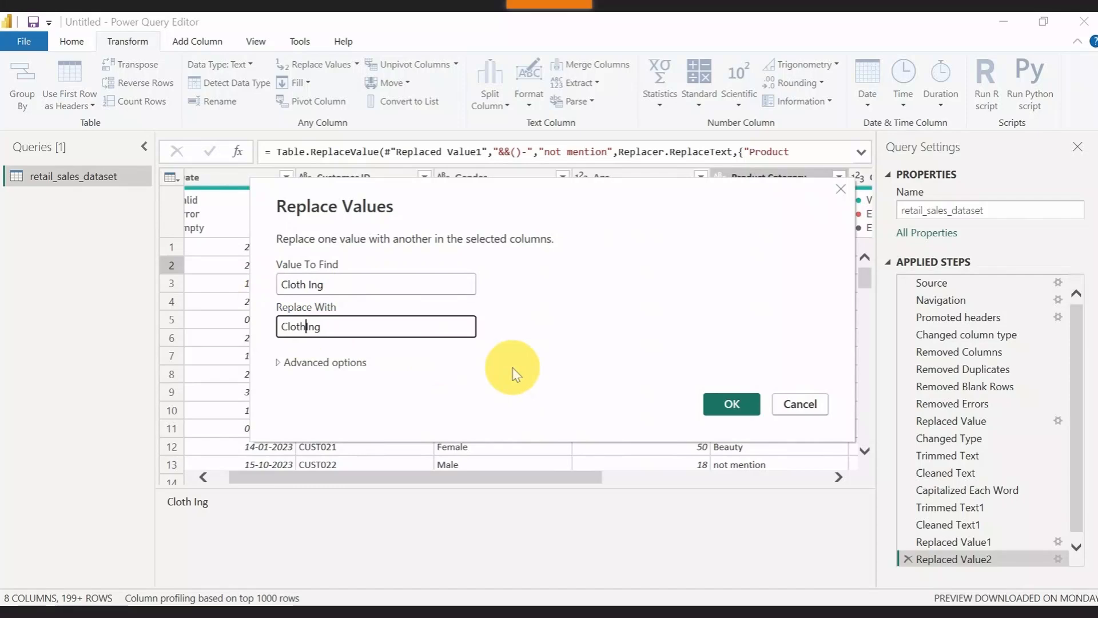
{"action": "left_click", "coordinate": [731, 404]}
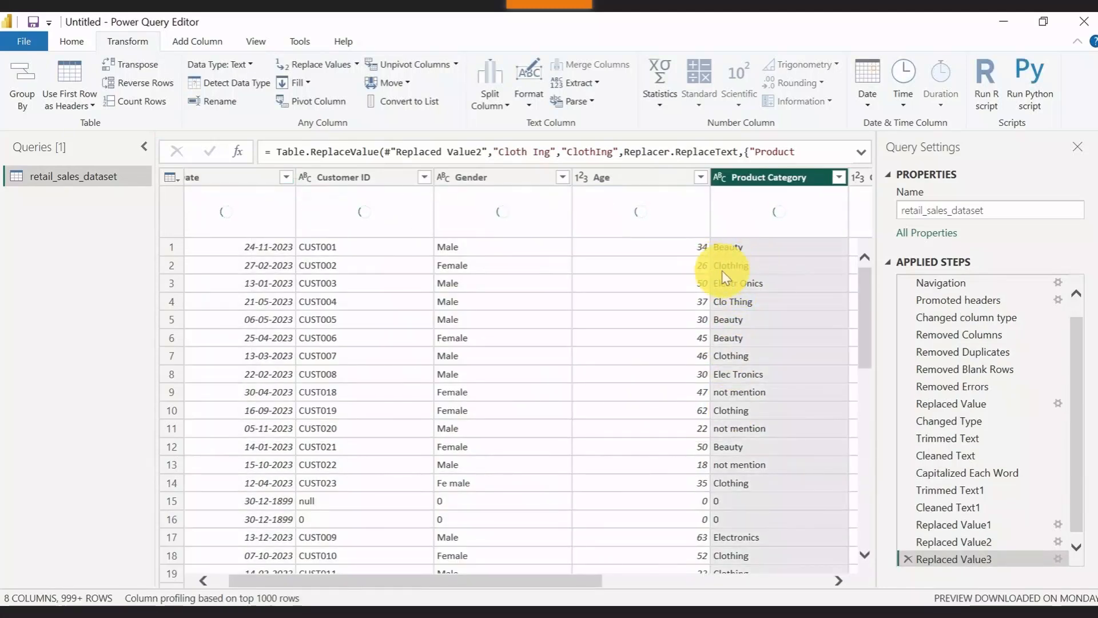
- Replace "Elec Tronics" in the Product Category column with "Electronics"
{"action": "left_click", "coordinate": [738, 377]}
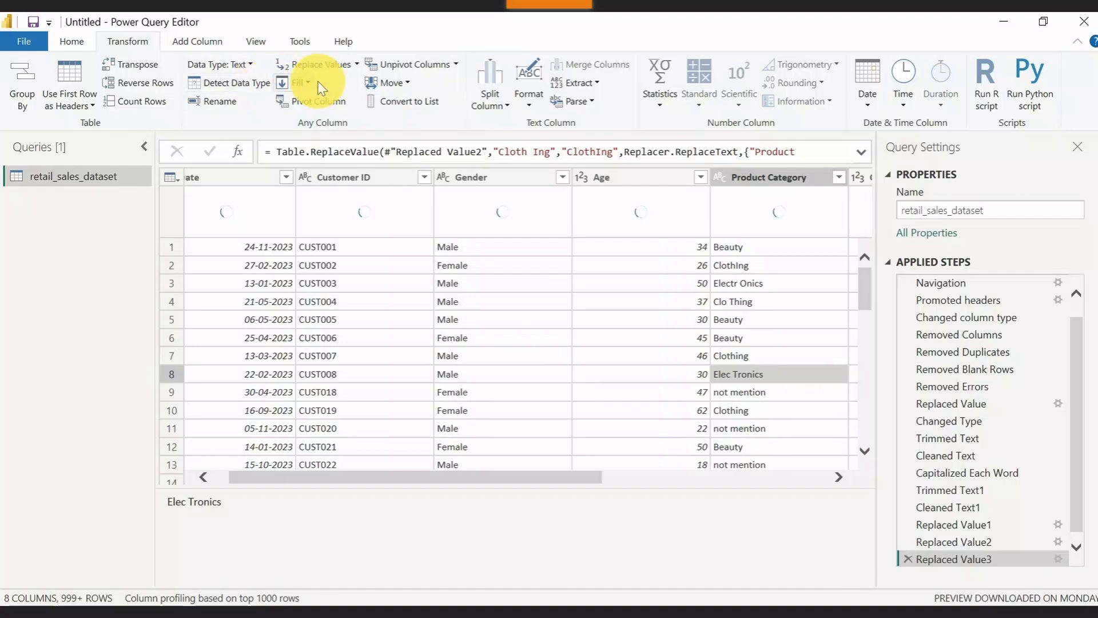
{"action": "left_click", "coordinate": [336, 64]}
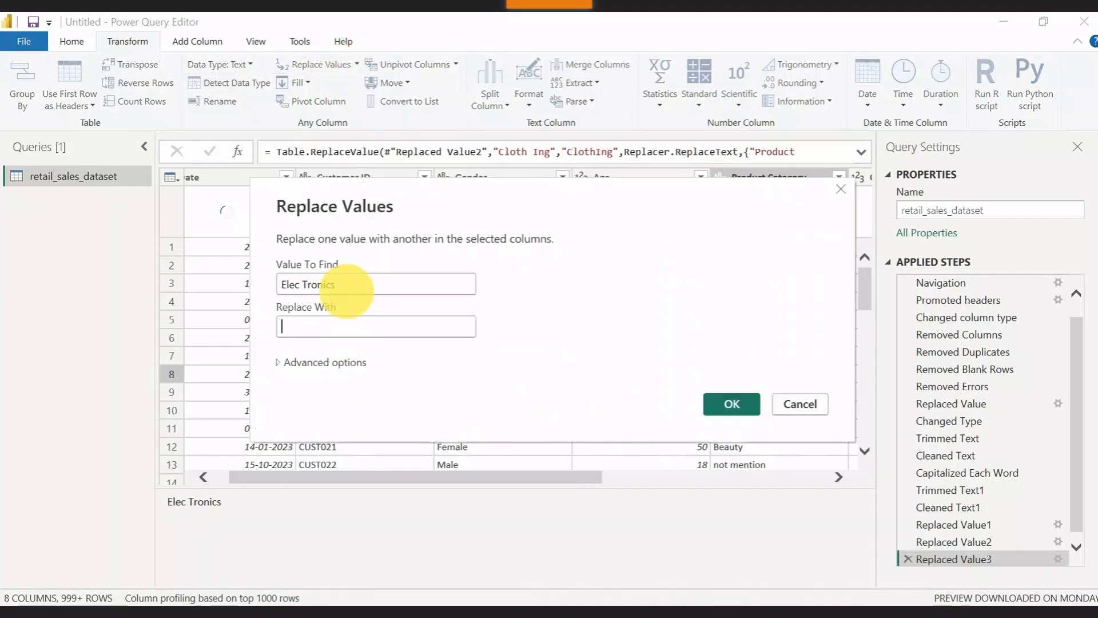
{"action": "left_click_drag", "start_coordinate": [346, 289], "coordinate": [266, 281]}
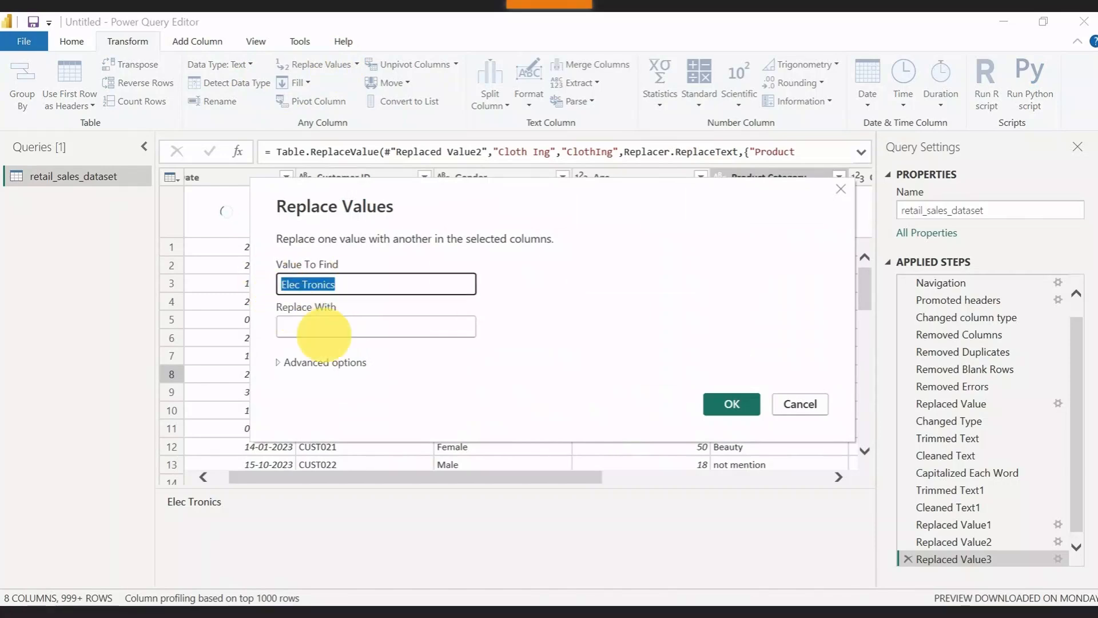
{"action": "left_click", "coordinate": [324, 334]}
{"action": "key", "text": "ctrl+v"}
{"action": "left_click", "coordinate": [303, 326]}
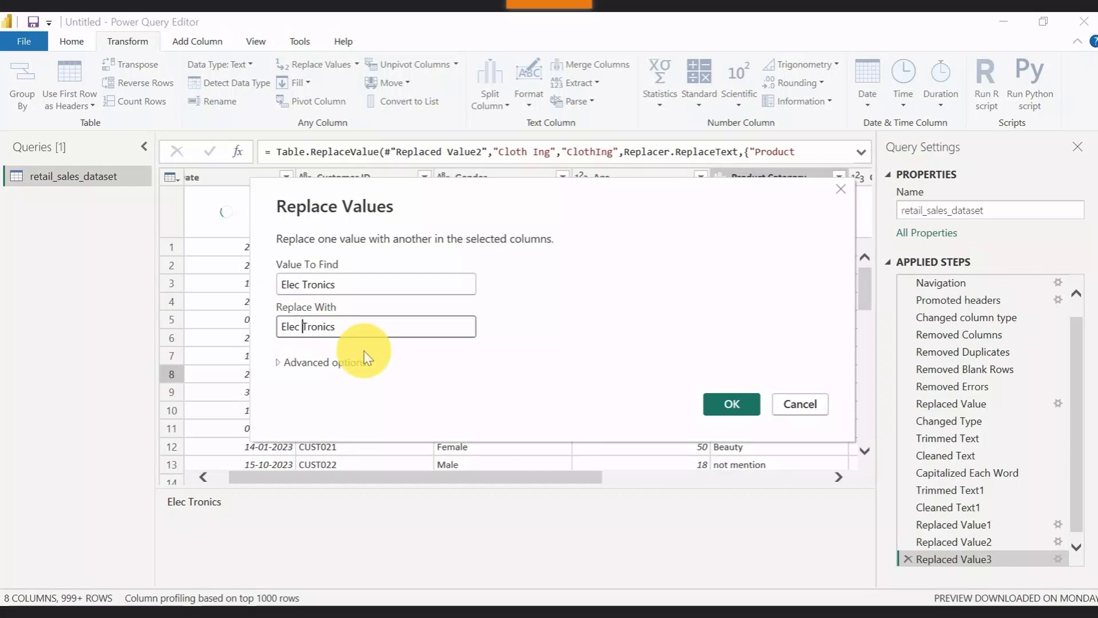
{"action": "key", "text": "Delete"}
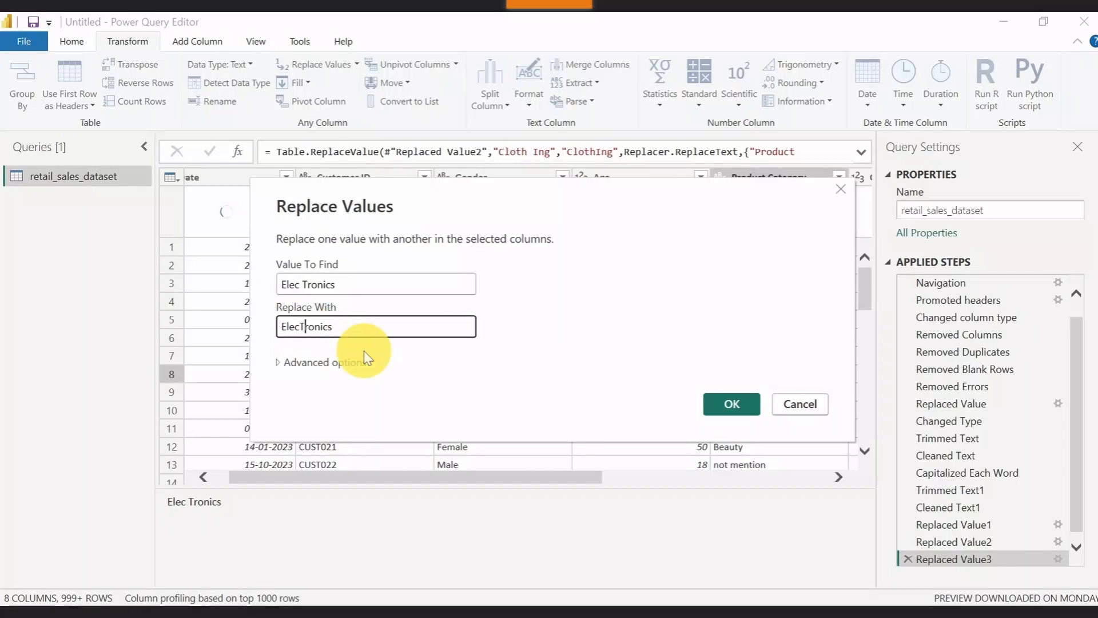
{"action": "key", "text": "Delete"}
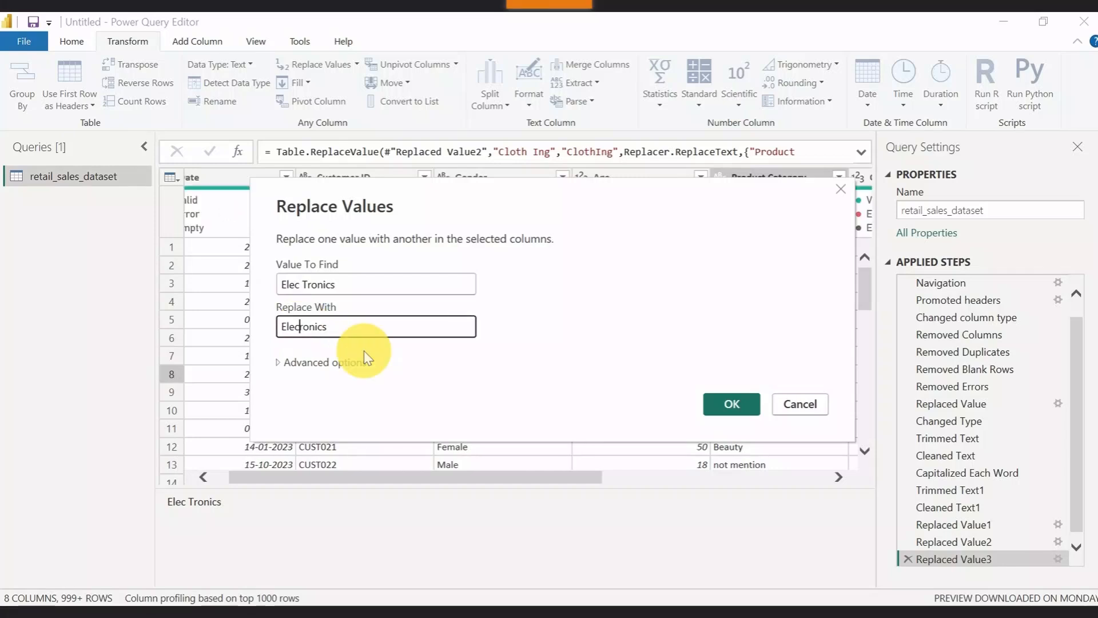
{"action": "type", "text": "t"}
{"action": "left_click", "coordinate": [715, 403]}
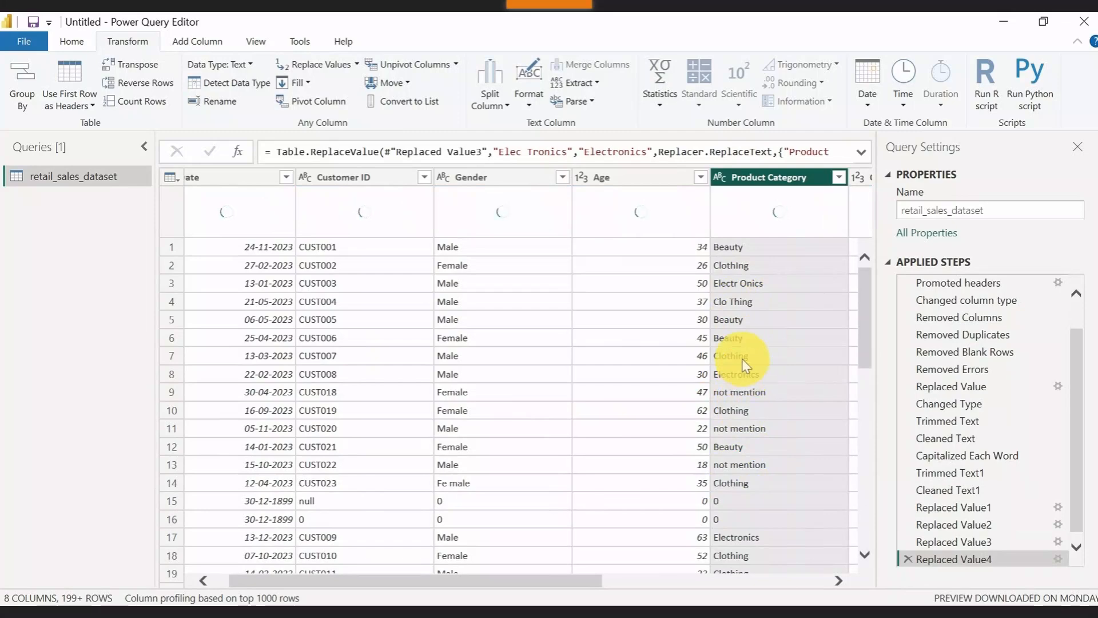
- Replace "Fe male" in the Gender column with "Female", removing the stray space
{"action": "scroll", "coordinate": [746, 376], "scroll_direction": "down", "scroll_amount": 3}
{"action": "scroll", "coordinate": [744, 381], "scroll_direction": "down", "scroll_amount": 1}
{"action": "scroll", "coordinate": [742, 381], "scroll_direction": "down", "scroll_amount": 9}
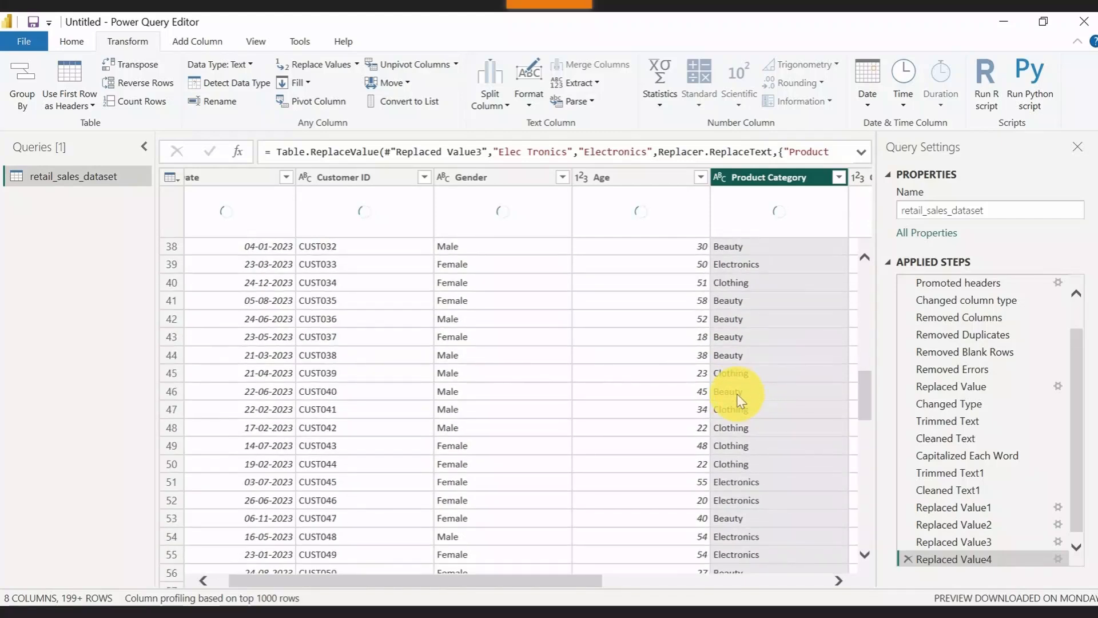
{"action": "scroll", "coordinate": [740, 400], "scroll_direction": "up", "scroll_amount": 12}
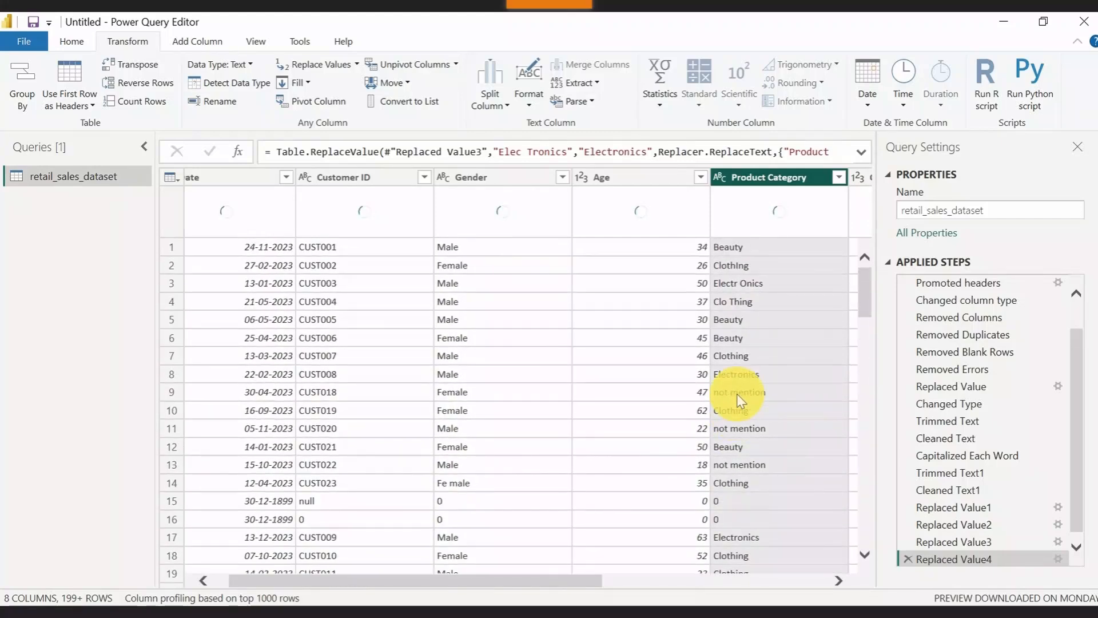
{"action": "left_click", "coordinate": [455, 355]}
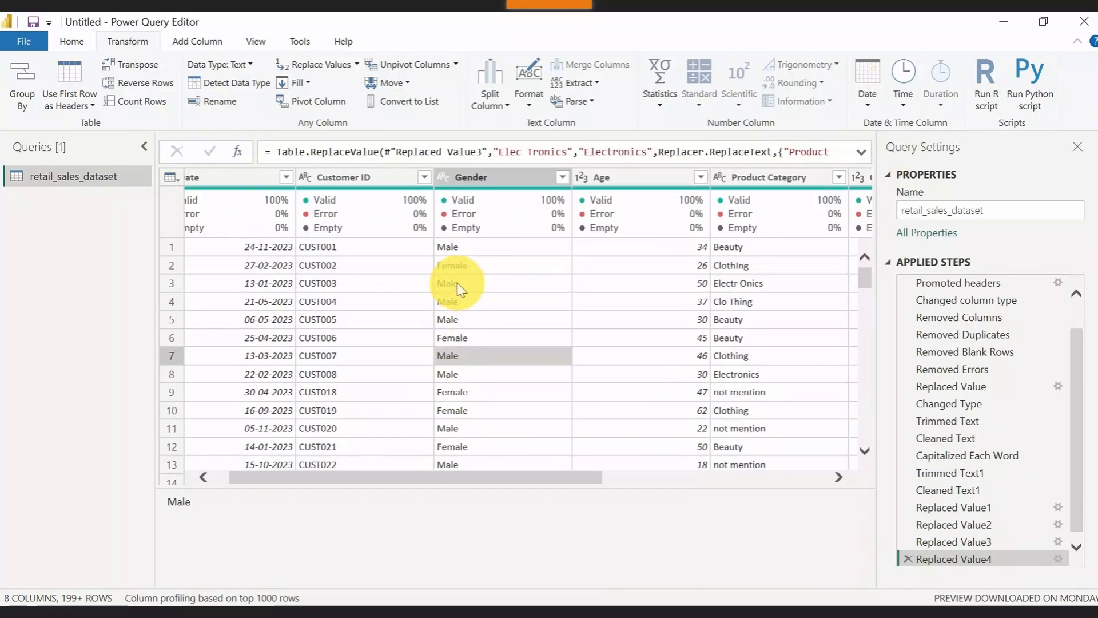
{"action": "scroll", "coordinate": [459, 358], "scroll_direction": "down", "scroll_amount": 2}
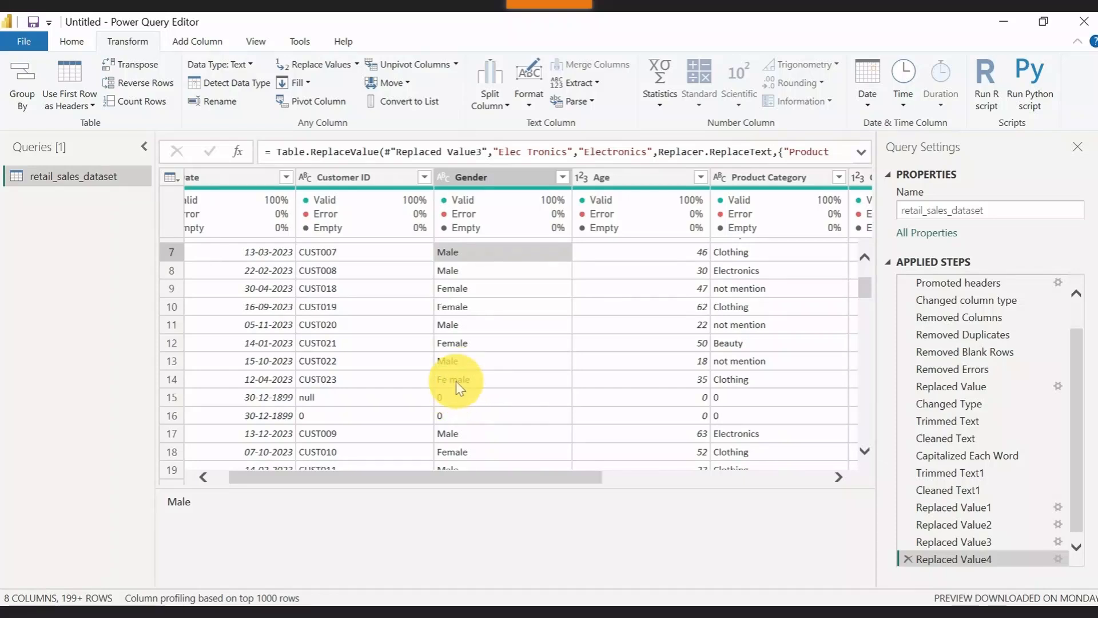
{"action": "left_click", "coordinate": [457, 380]}
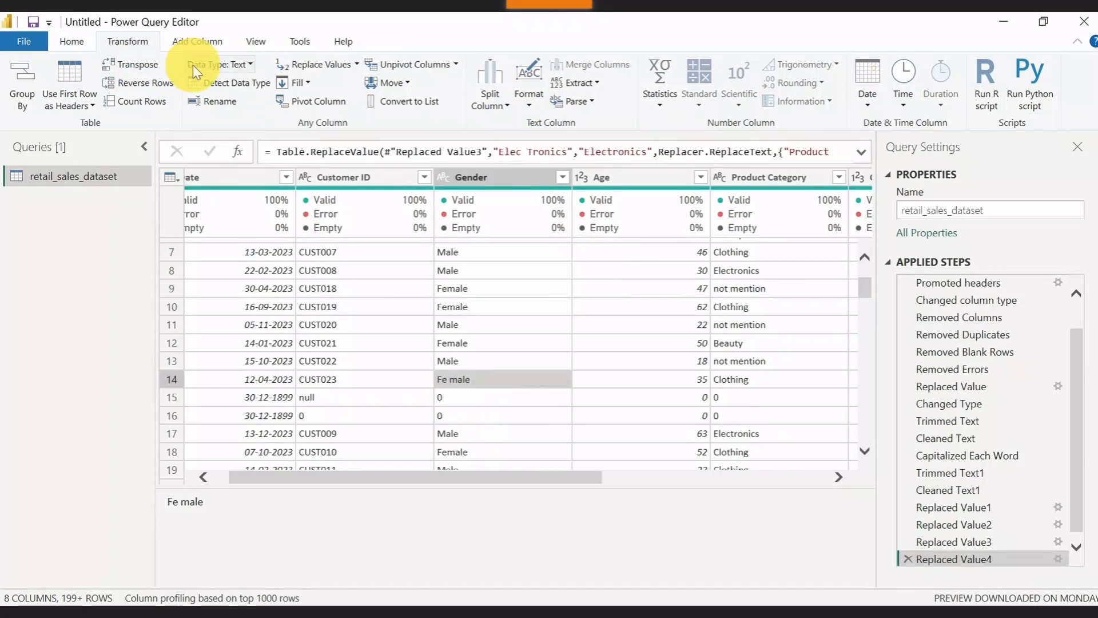
{"action": "left_click", "coordinate": [318, 68]}
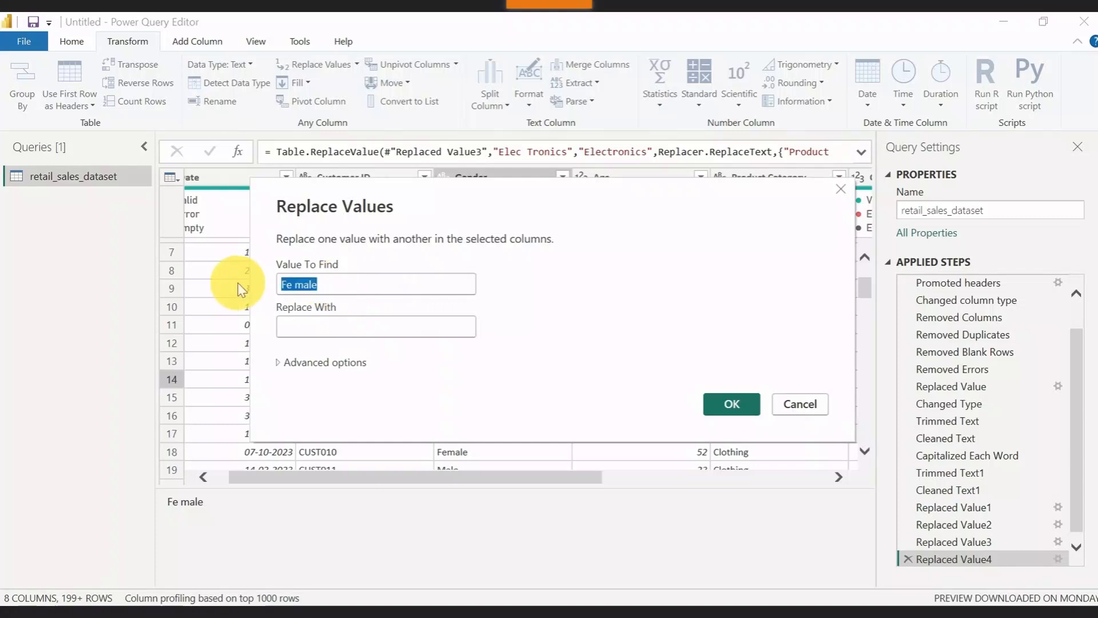
{"action": "left_click", "coordinate": [311, 325]}
{"action": "type", "text": "Fe male"}
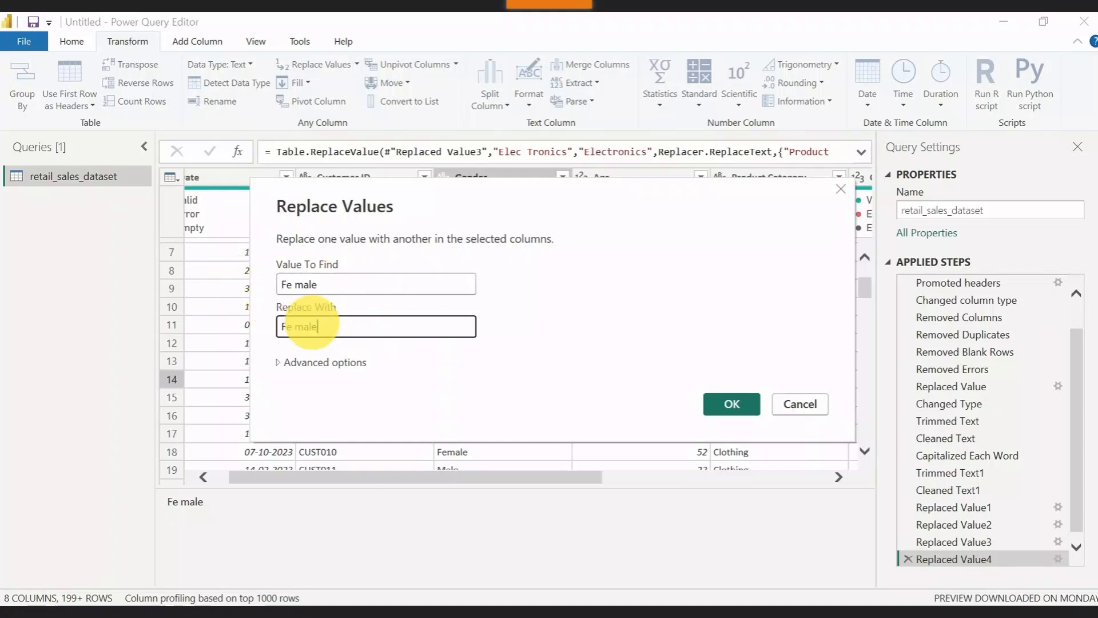
{"action": "left_click", "coordinate": [295, 326]}
{"action": "key", "text": "BackSpace"}
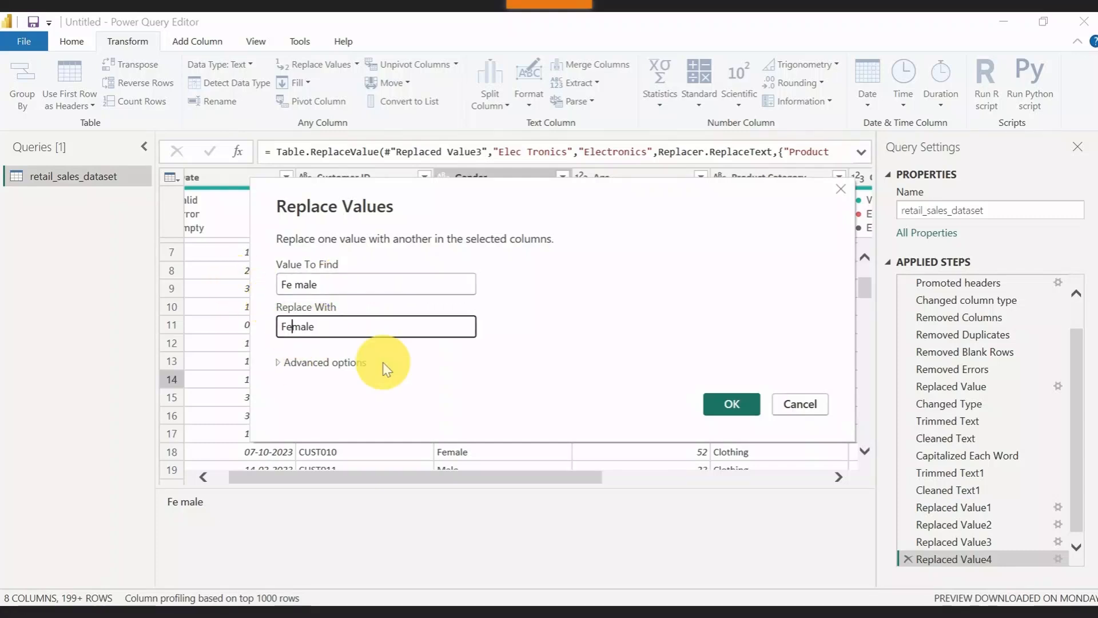
{"action": "left_click", "coordinate": [729, 400]}
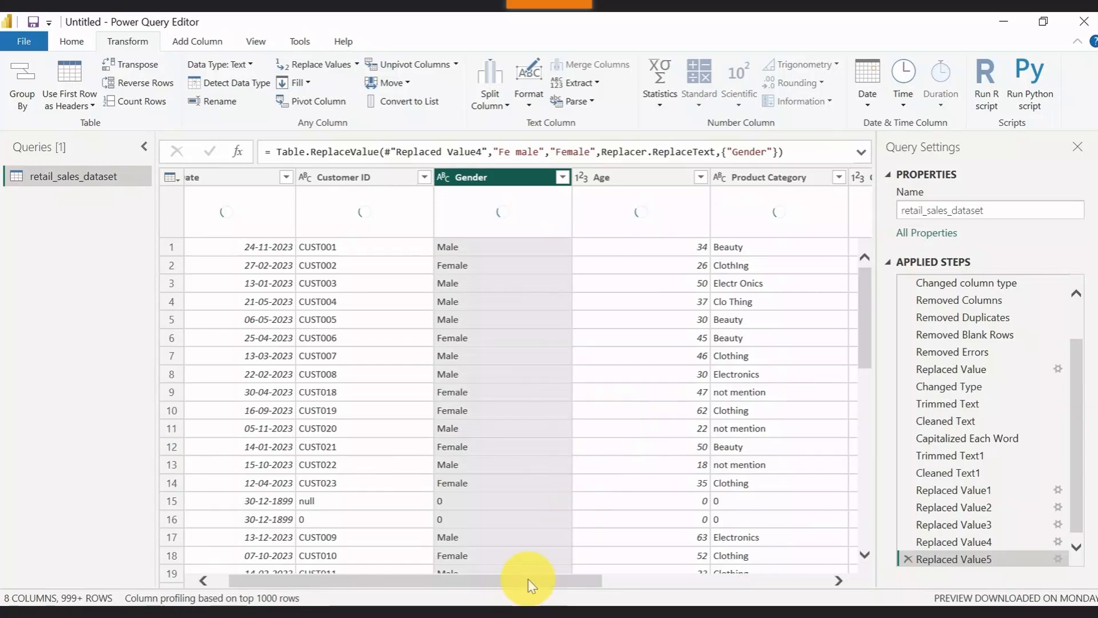
- Look through the Date column's filter values and apply the filter with all dates selected
{"action": "left_click_drag", "start_coordinate": [546, 580], "coordinate": [717, 589]}
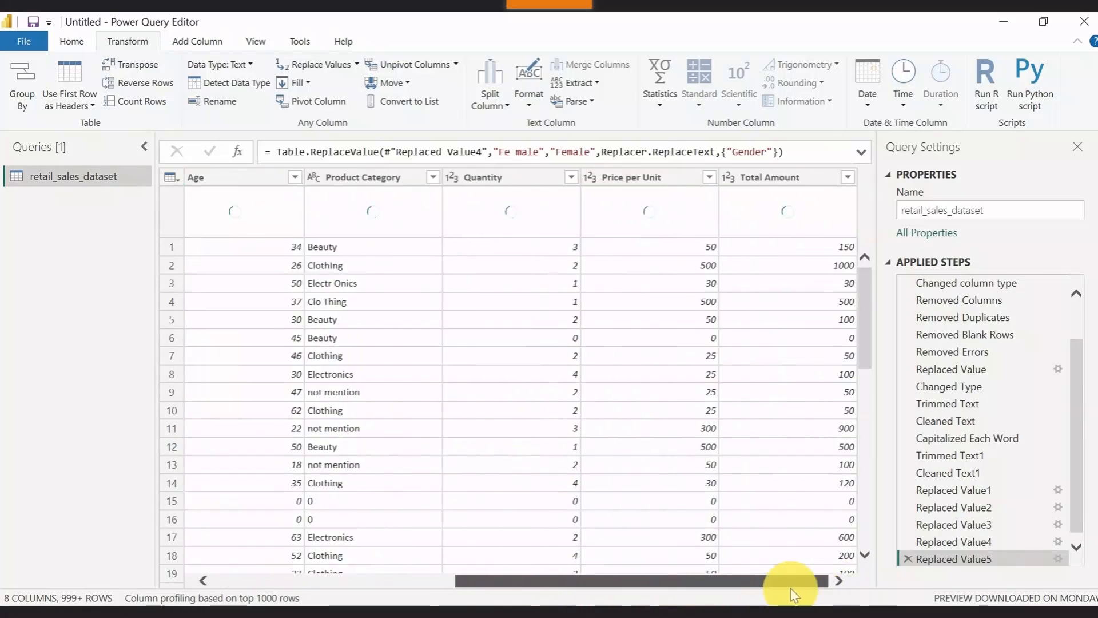
{"action": "left_click_drag", "start_coordinate": [622, 588], "coordinate": [437, 581]}
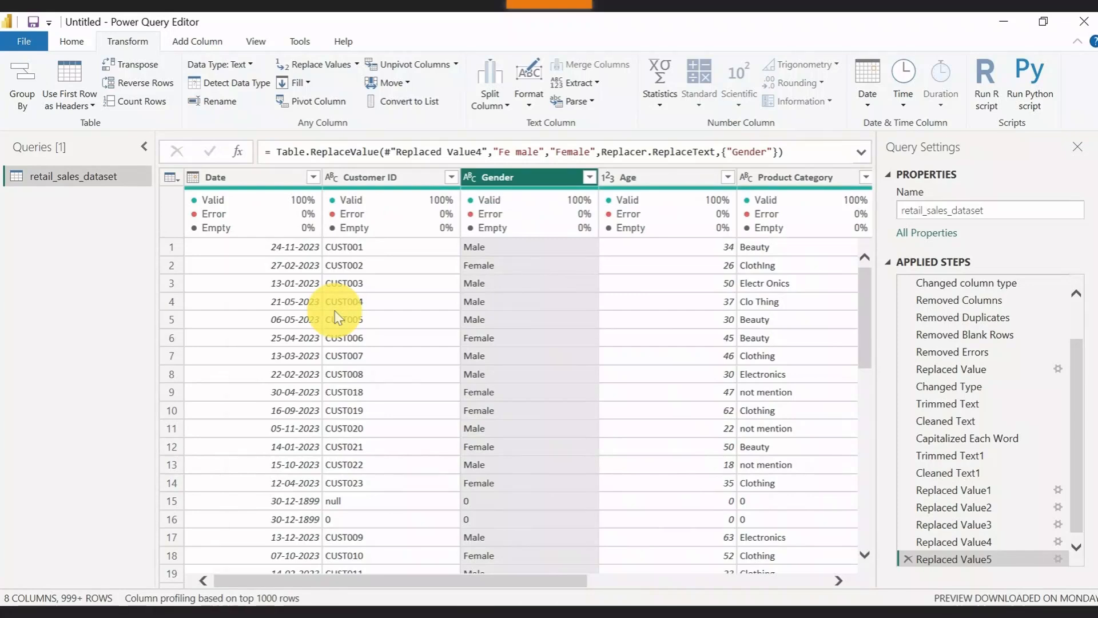
{"action": "left_click", "coordinate": [314, 176]}
{"action": "scroll", "coordinate": [166, 397], "scroll_direction": "down", "scroll_amount": 16}
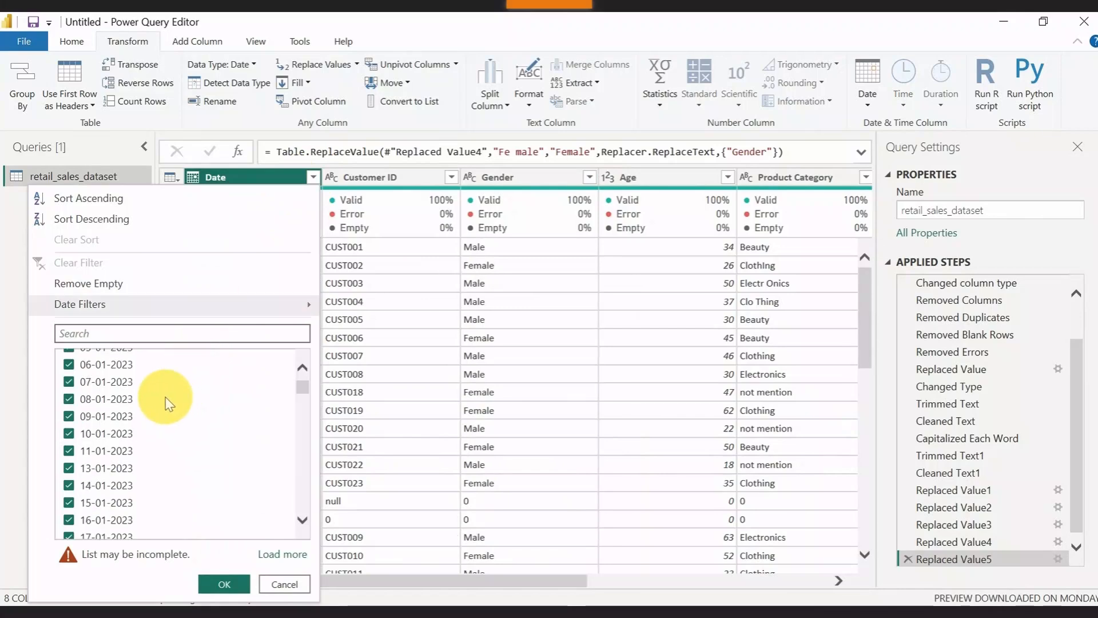
{"action": "scroll", "coordinate": [184, 420], "scroll_direction": "down", "scroll_amount": 13}
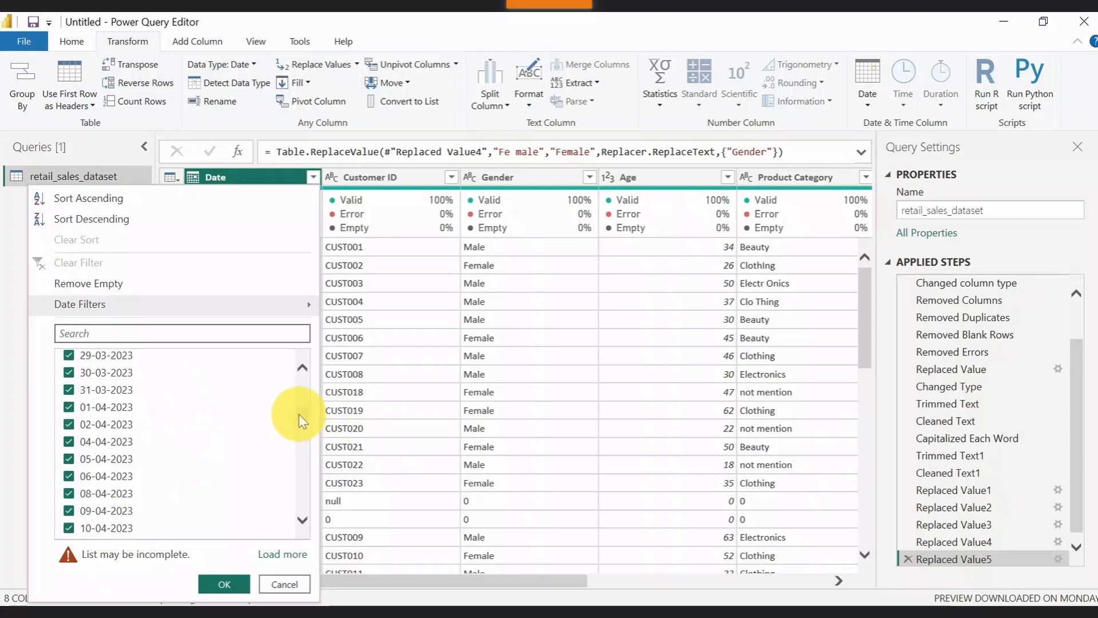
{"action": "left_click_drag", "start_coordinate": [305, 413], "coordinate": [200, 479]}
{"action": "scroll", "coordinate": [194, 498], "scroll_direction": "down", "scroll_amount": 20}
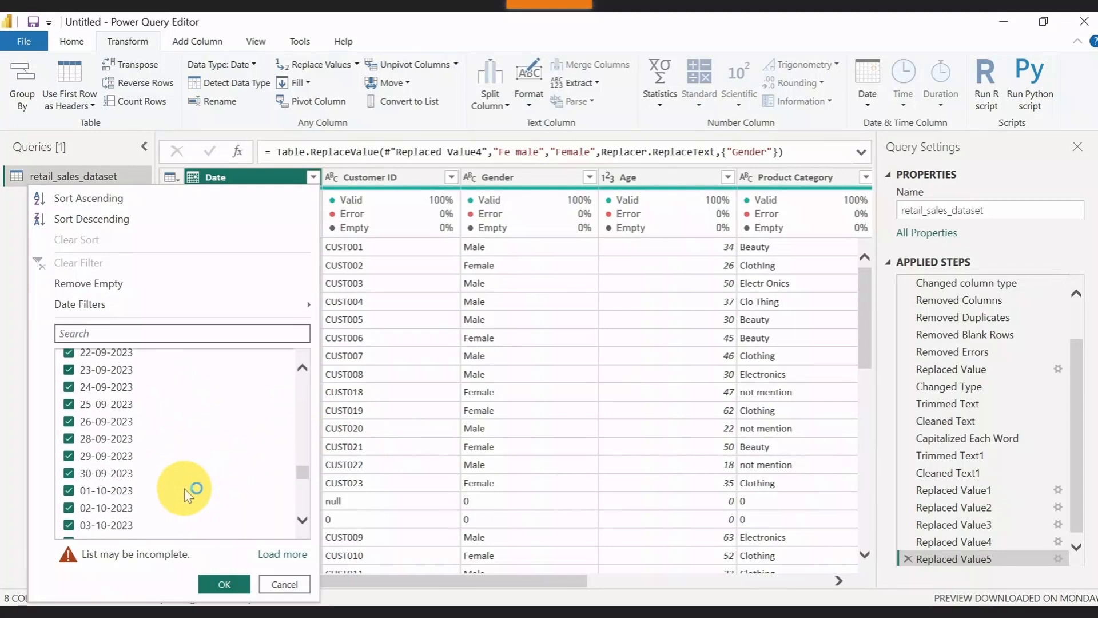
{"action": "scroll", "coordinate": [181, 486], "scroll_direction": "down", "scroll_amount": 2}
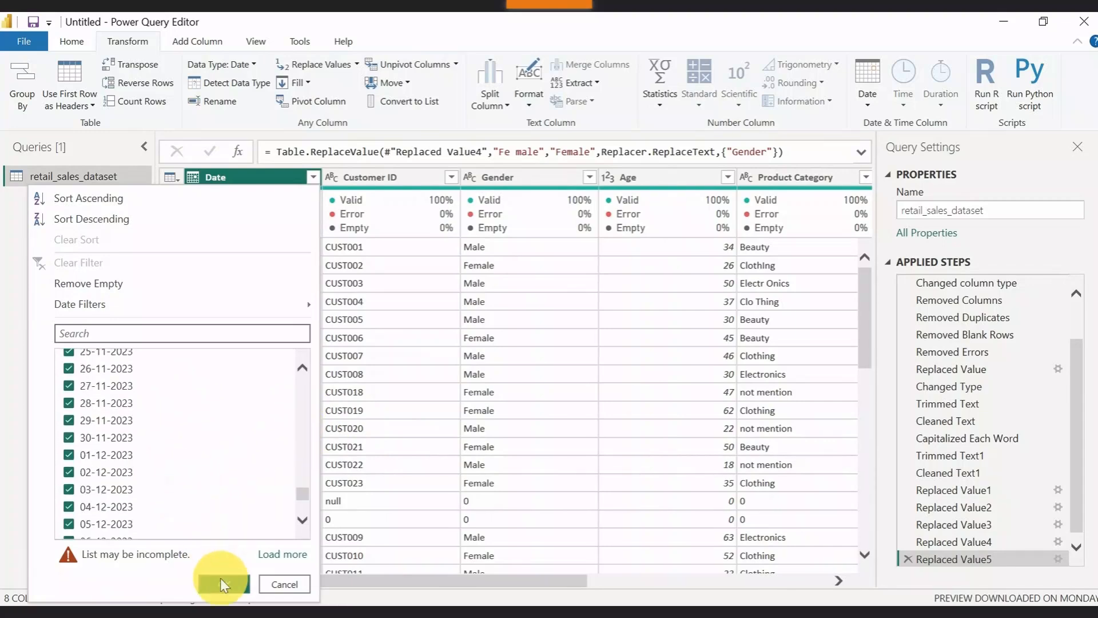
{"action": "left_click", "coordinate": [220, 579]}
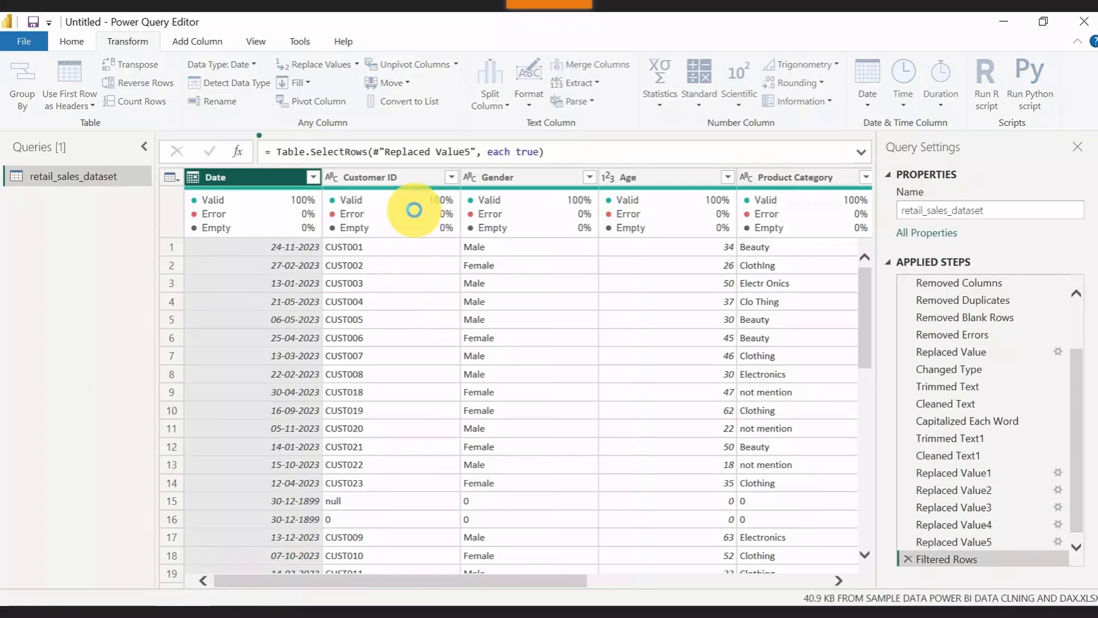
- Examine the Customer ID column's filter values, keeping all of them selected, and inspect the null Customer ID cell in row 15
{"action": "left_click", "coordinate": [451, 180]}
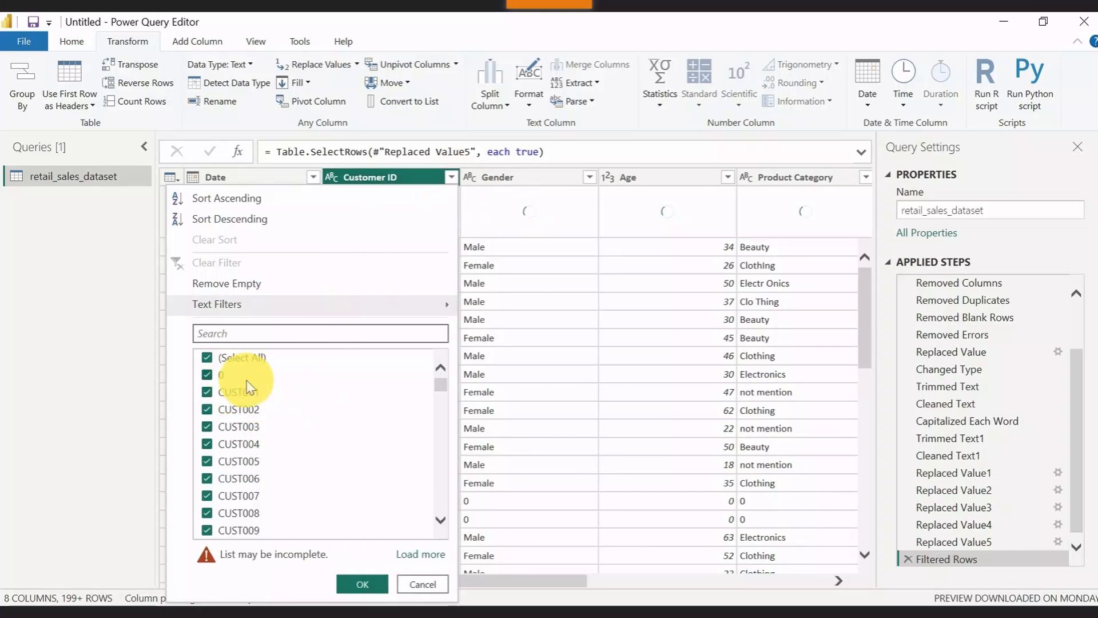
{"action": "scroll", "coordinate": [250, 423], "scroll_direction": "down", "scroll_amount": 15}
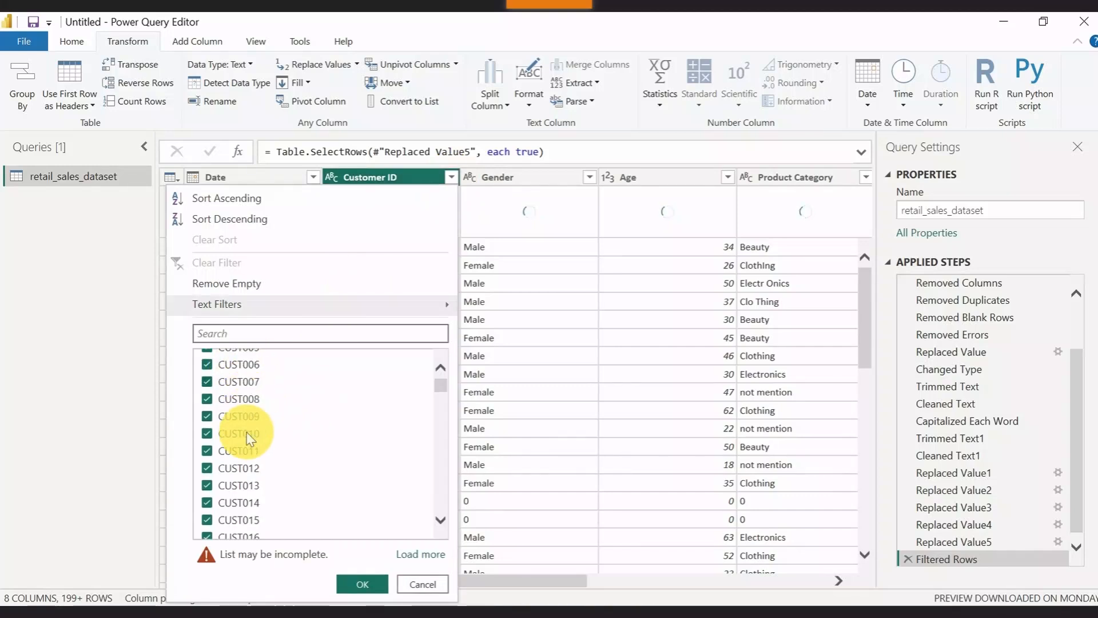
{"action": "scroll", "coordinate": [250, 444], "scroll_direction": "down", "scroll_amount": 20}
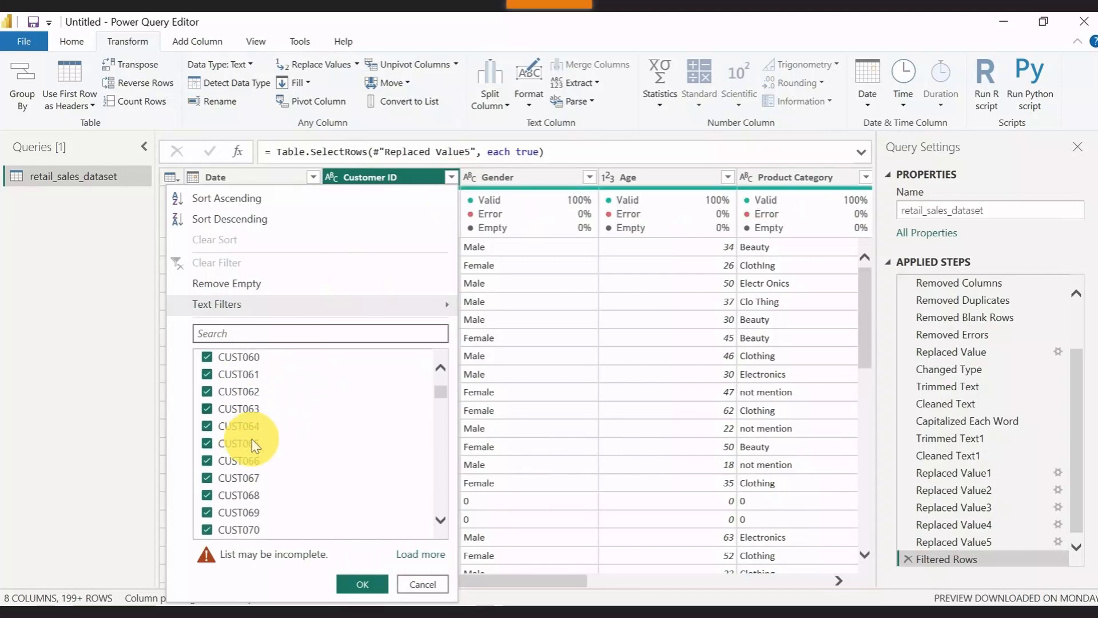
{"action": "scroll", "coordinate": [251, 443], "scroll_direction": "down", "scroll_amount": 20}
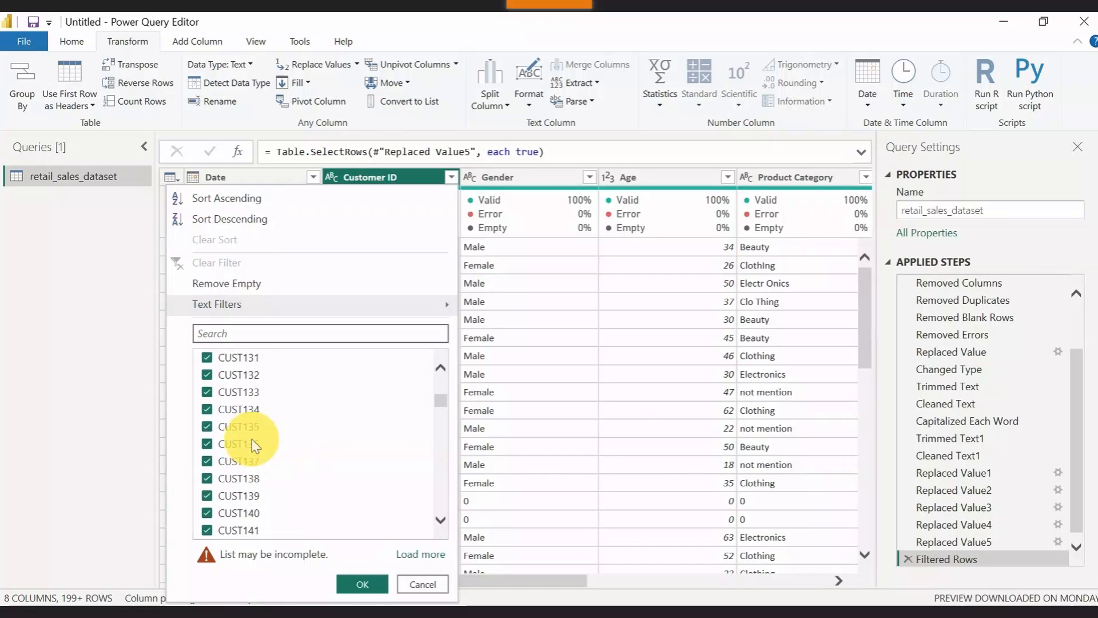
{"action": "scroll", "coordinate": [251, 444], "scroll_direction": "down", "scroll_amount": 20}
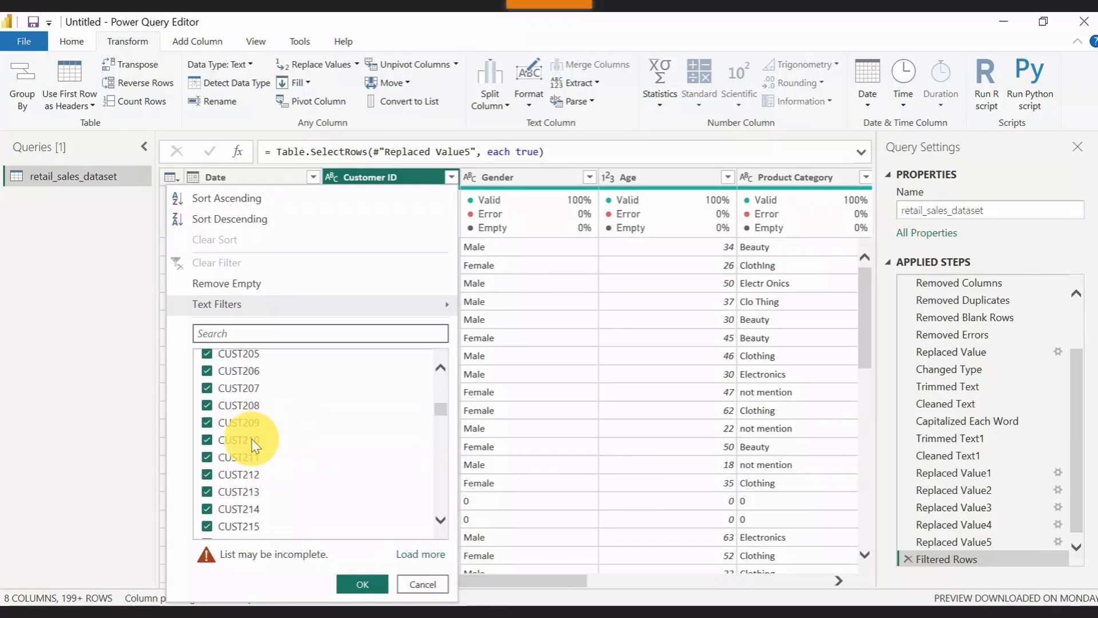
{"action": "scroll", "coordinate": [252, 438], "scroll_direction": "down", "scroll_amount": 20}
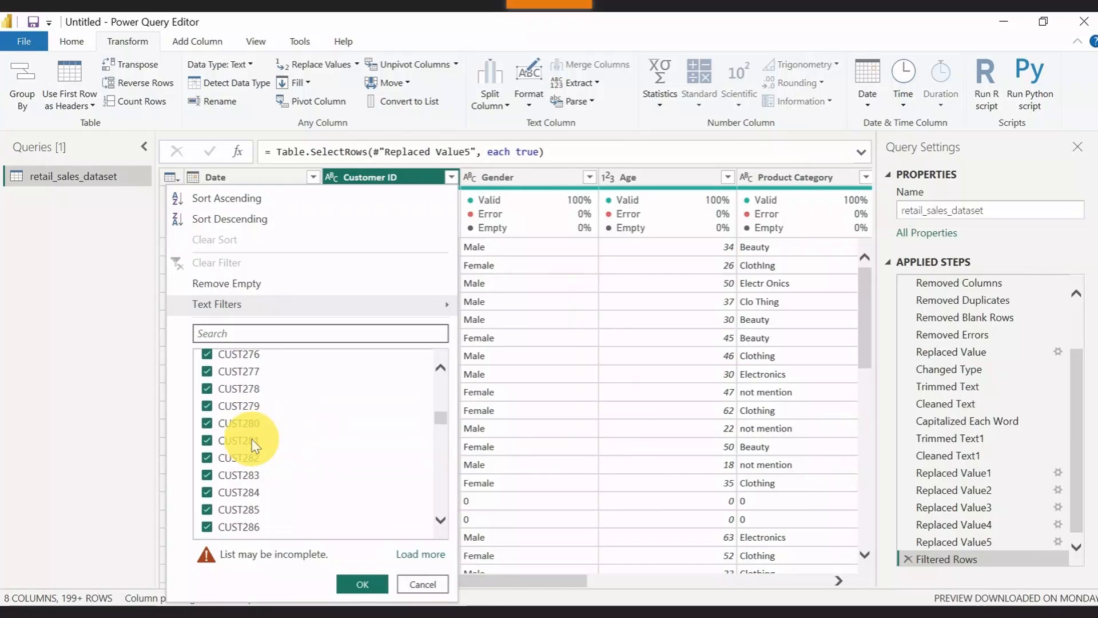
{"action": "scroll", "coordinate": [252, 438], "scroll_direction": "down", "scroll_amount": 4}
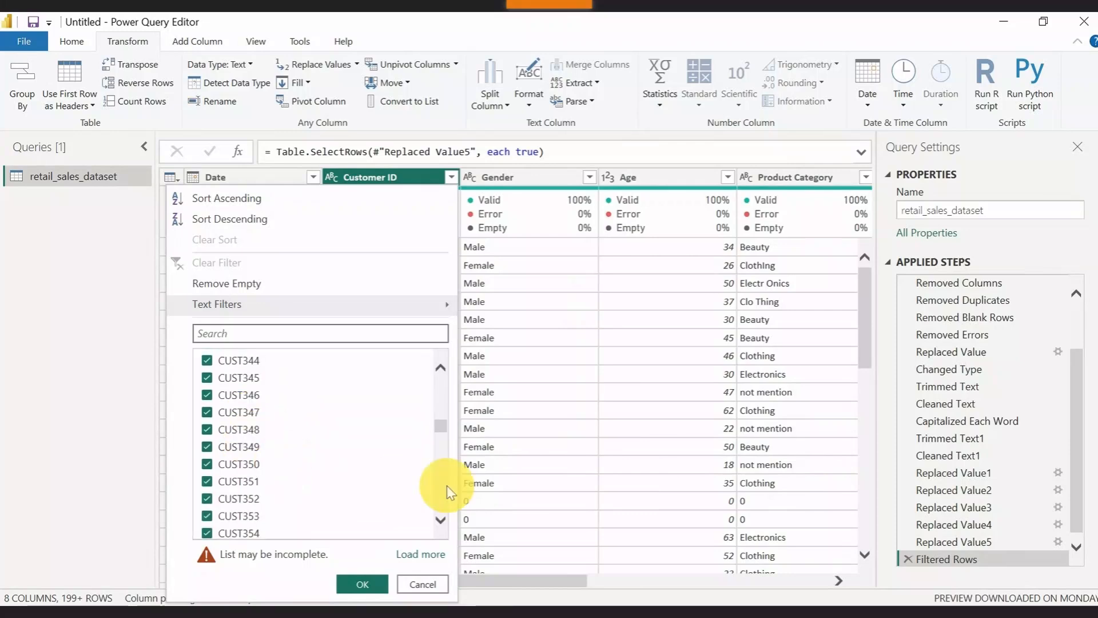
{"action": "left_click_drag", "start_coordinate": [441, 429], "coordinate": [441, 442]}
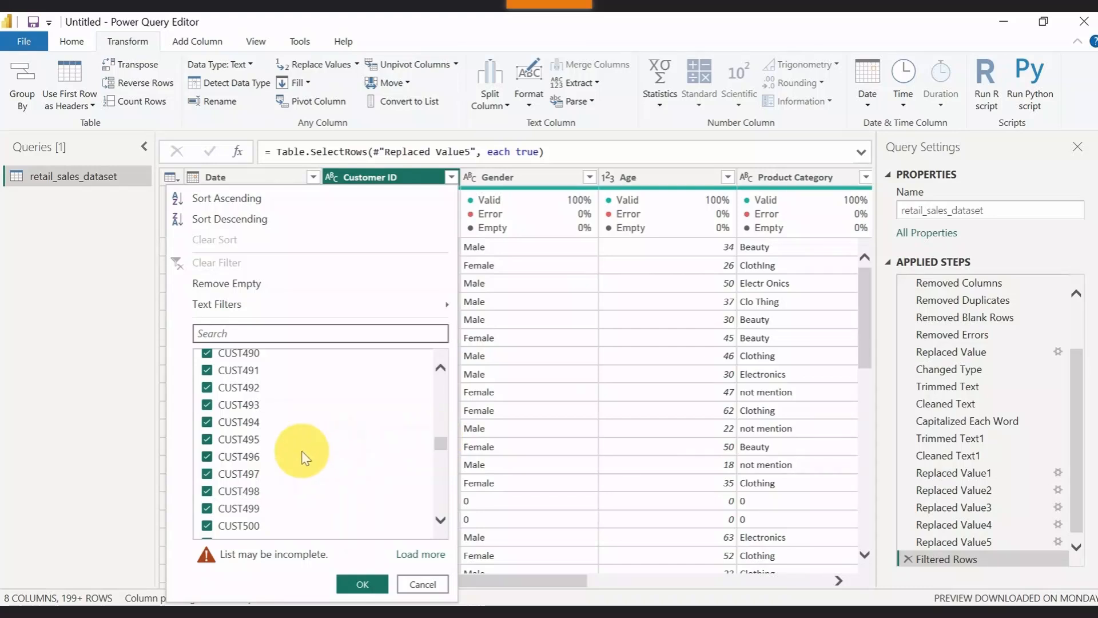
{"action": "scroll", "coordinate": [378, 459], "scroll_direction": "up", "scroll_amount": 9}
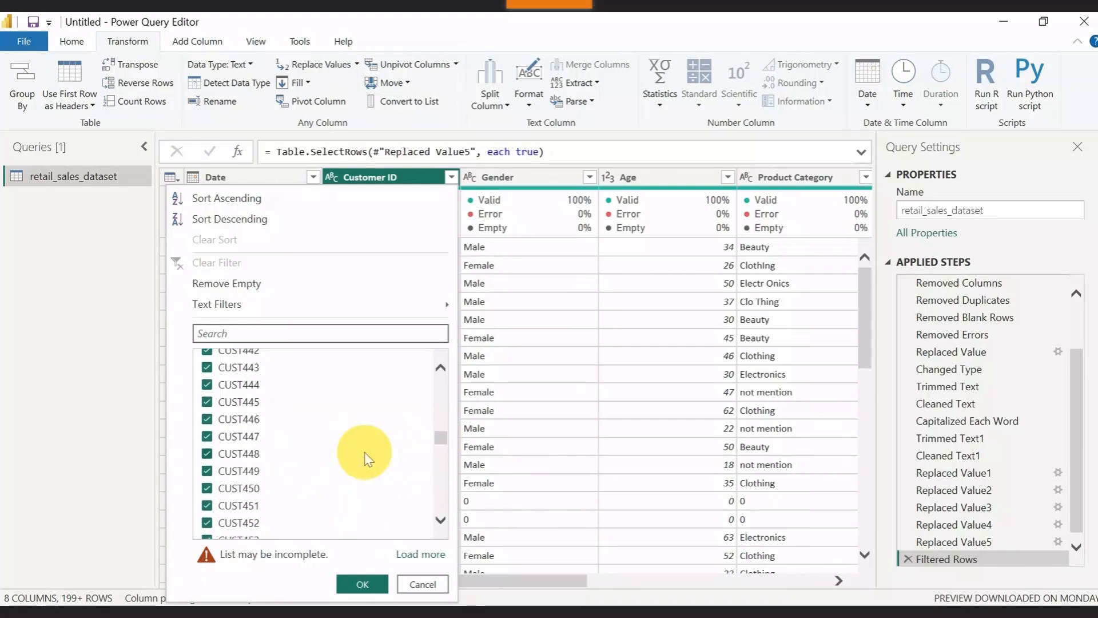
{"action": "scroll", "coordinate": [366, 455], "scroll_direction": "down", "scroll_amount": 20}
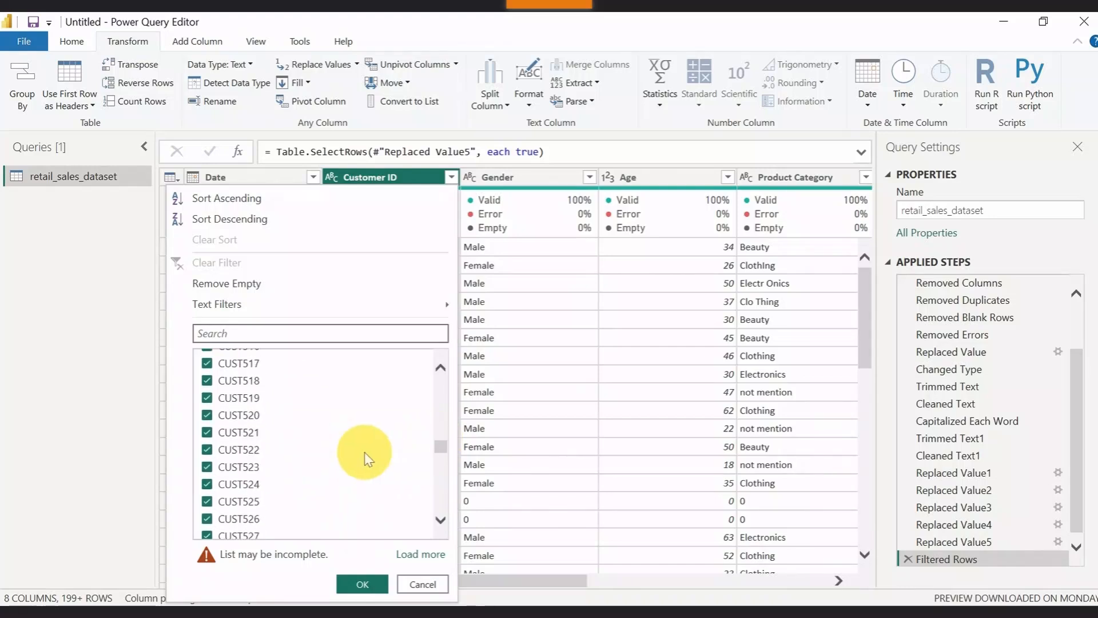
{"action": "scroll", "coordinate": [365, 452], "scroll_direction": "down", "scroll_amount": 14}
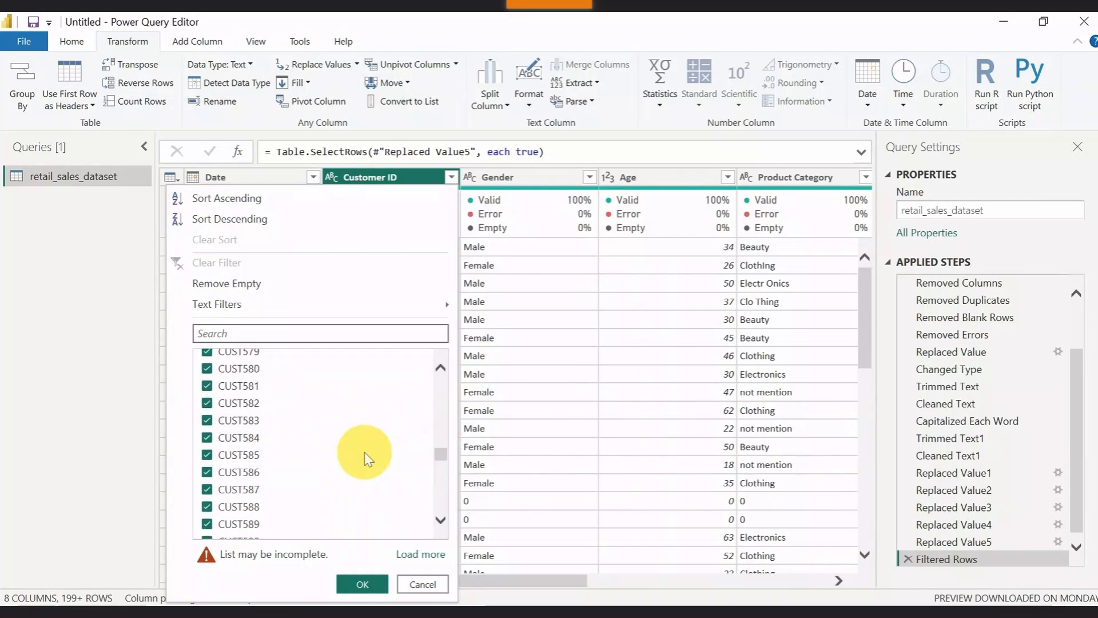
{"action": "left_click_drag", "start_coordinate": [438, 454], "coordinate": [434, 372]}
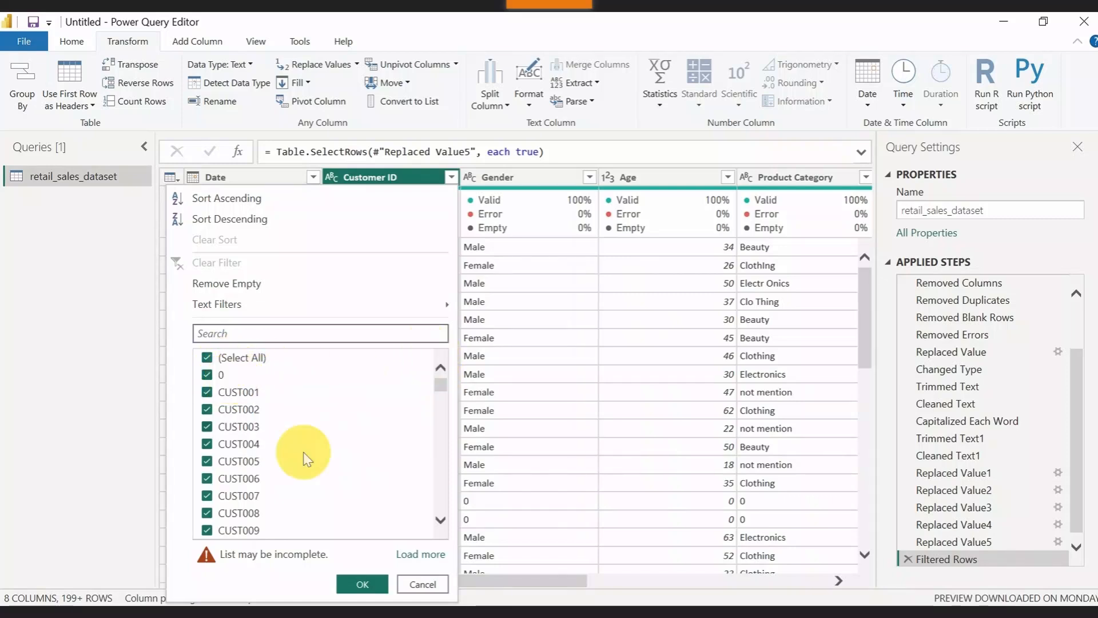
{"action": "left_click", "coordinate": [362, 581]}
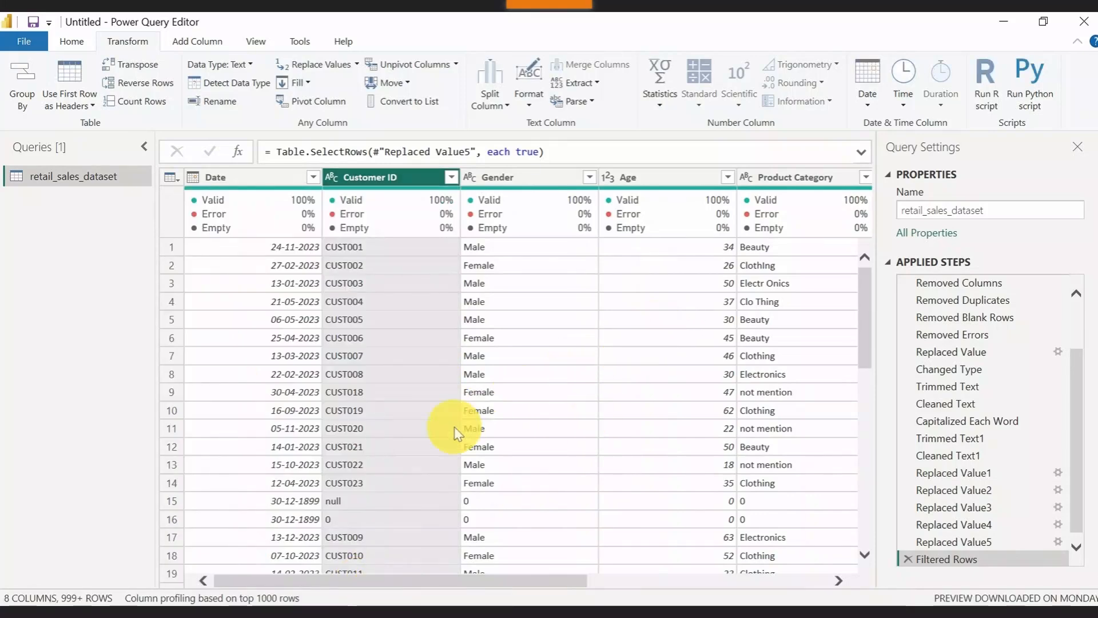
{"action": "left_click", "coordinate": [348, 503]}
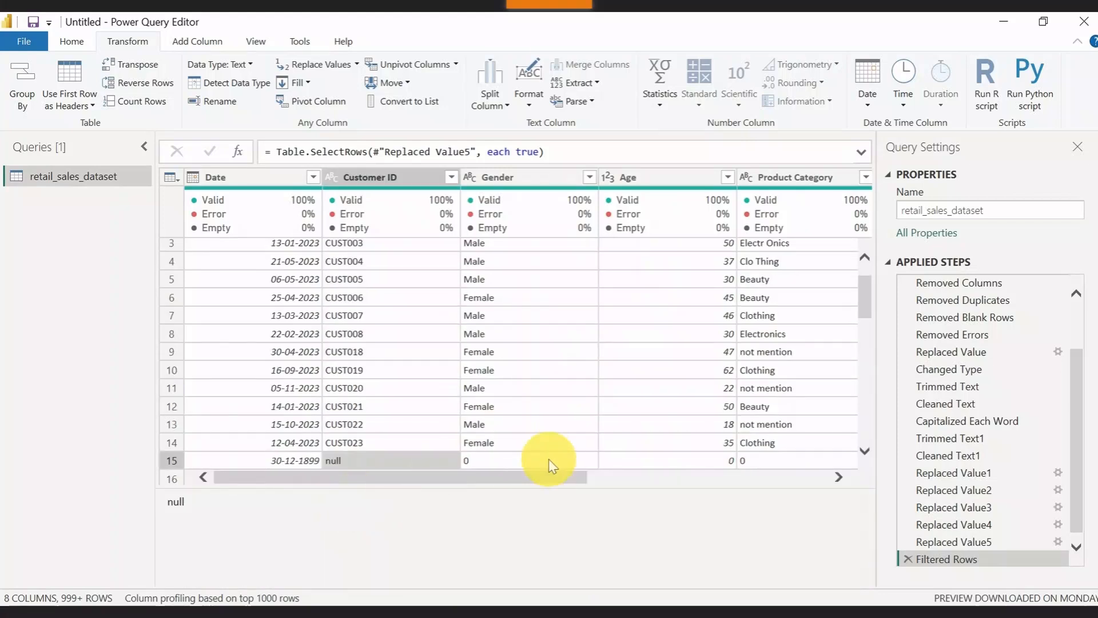
{"action": "scroll", "coordinate": [515, 343], "scroll_direction": "up", "scroll_amount": 2}
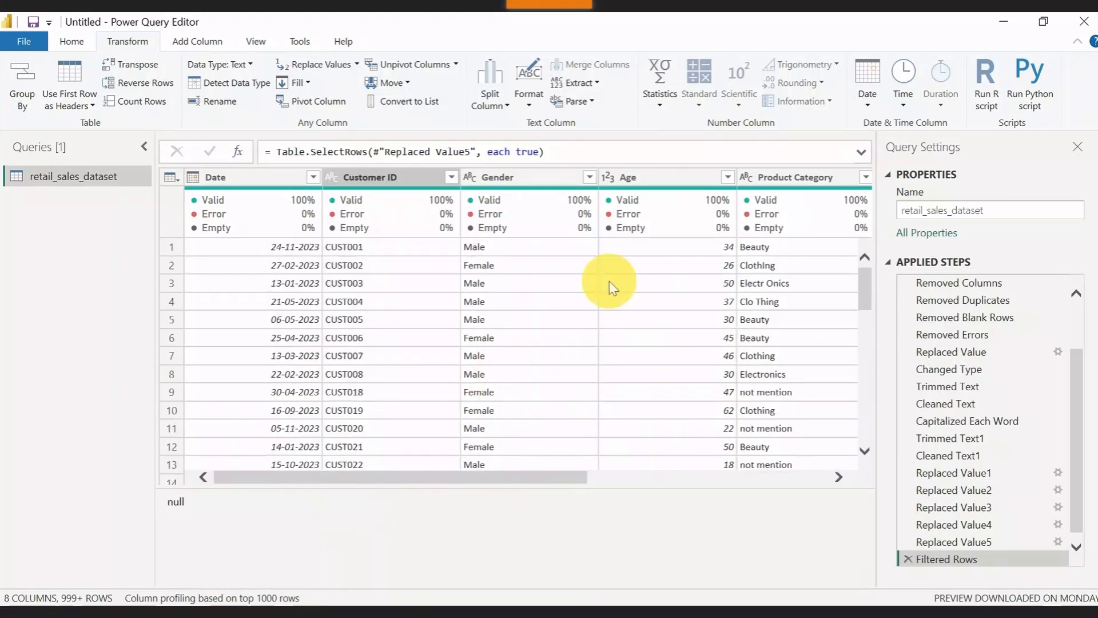
- Check the filter values of the Gender and Age columns without changing either filter
{"action": "left_click", "coordinate": [589, 177]}
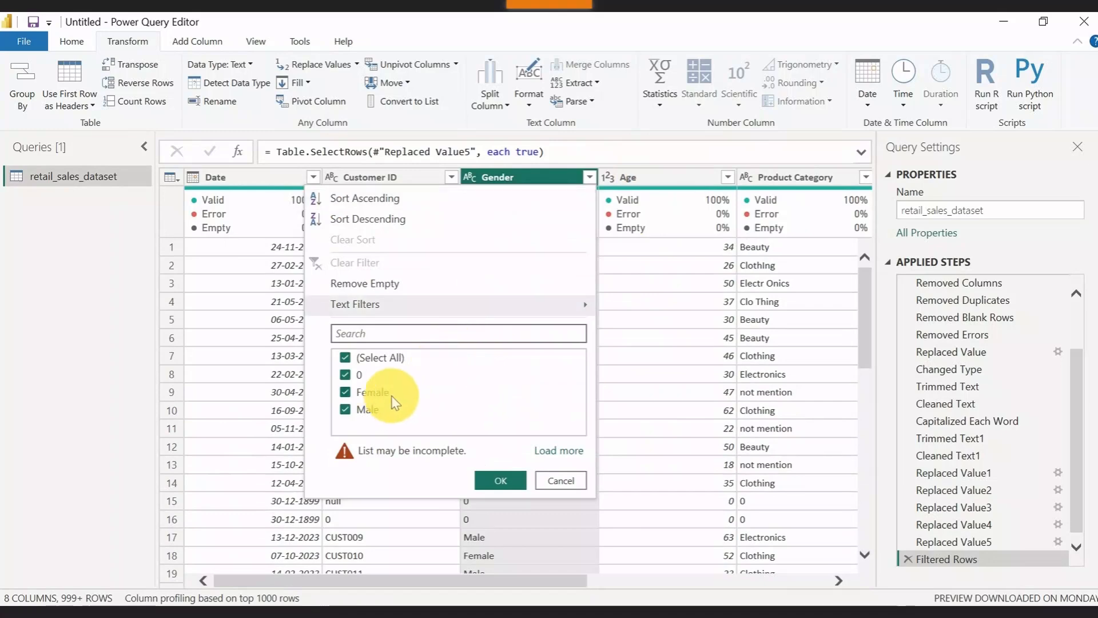
{"action": "left_click", "coordinate": [564, 483]}
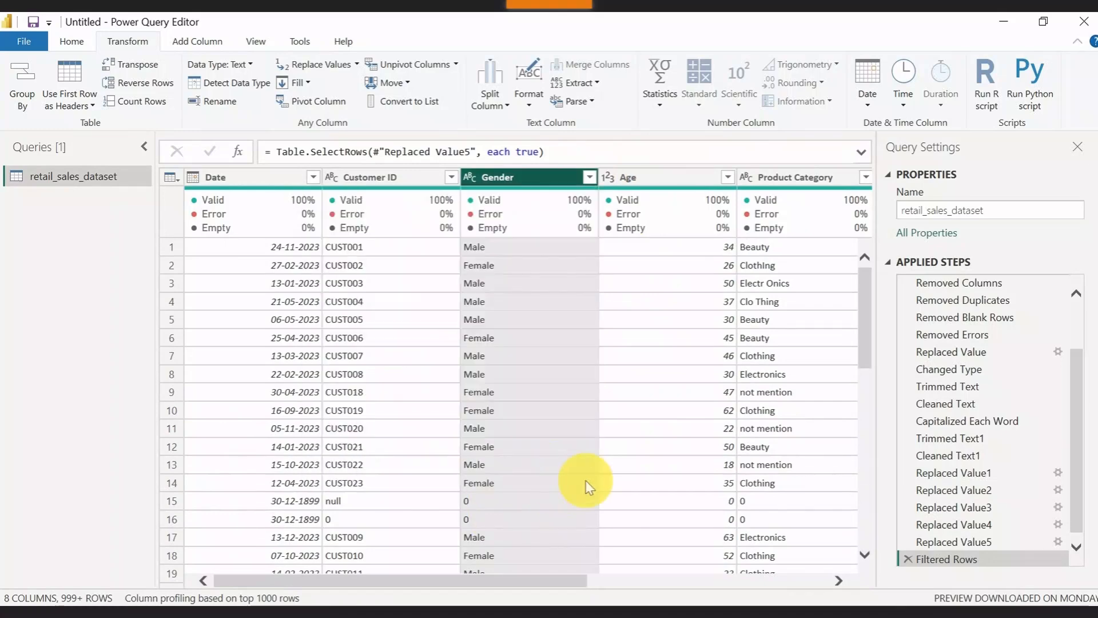
{"action": "left_click", "coordinate": [729, 176]}
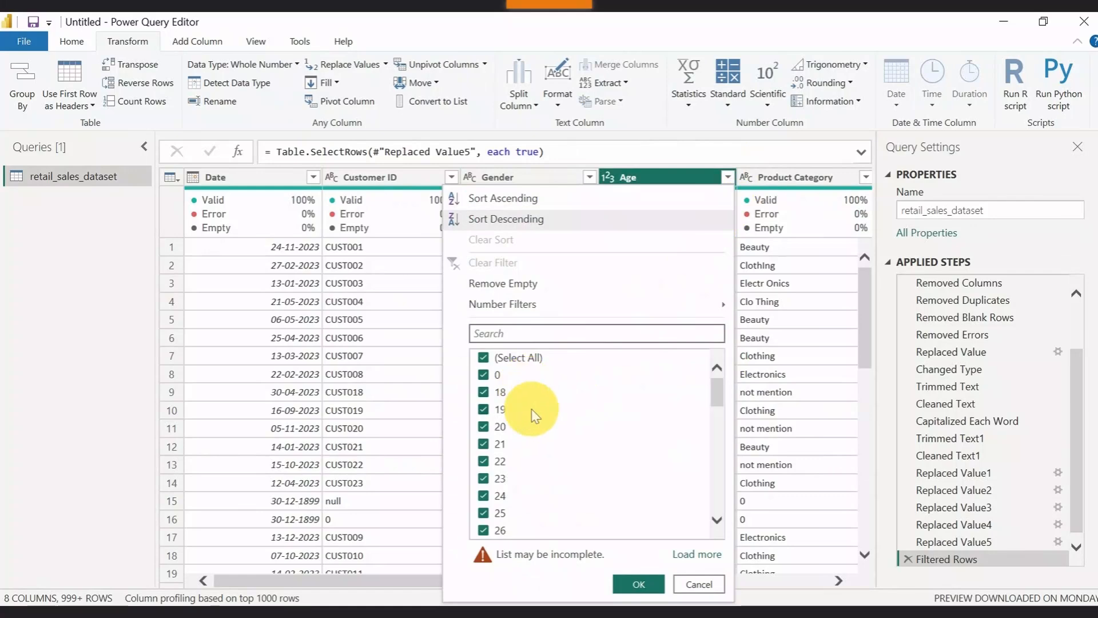
{"action": "left_click", "coordinate": [693, 583]}
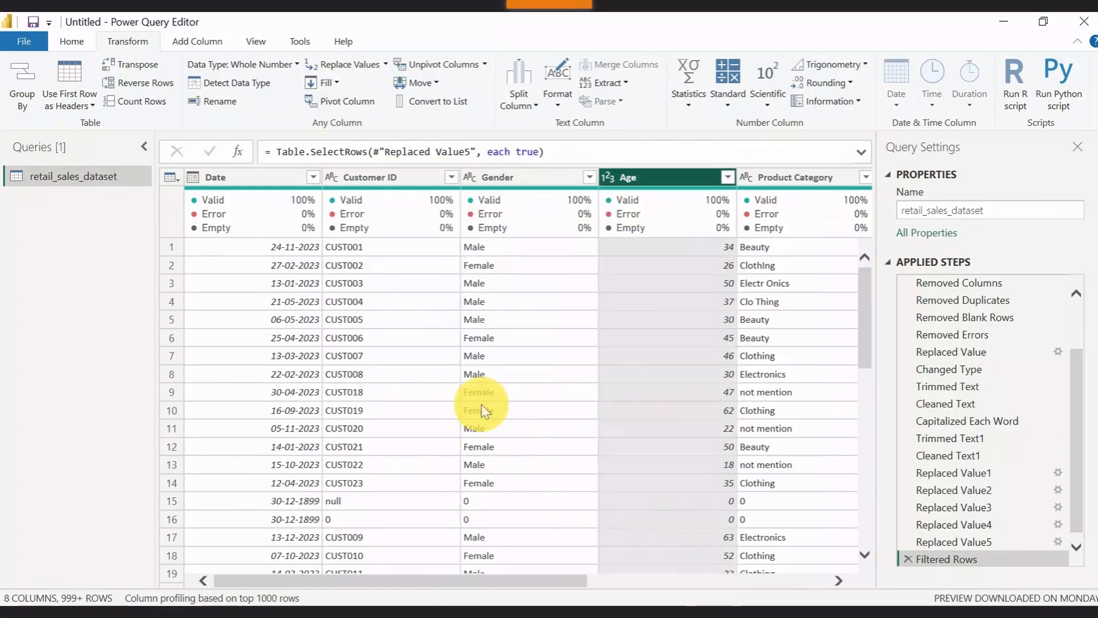
- Select all columns of the table and replace the value 0 with an empty value
{"action": "left_click", "coordinate": [544, 355]}
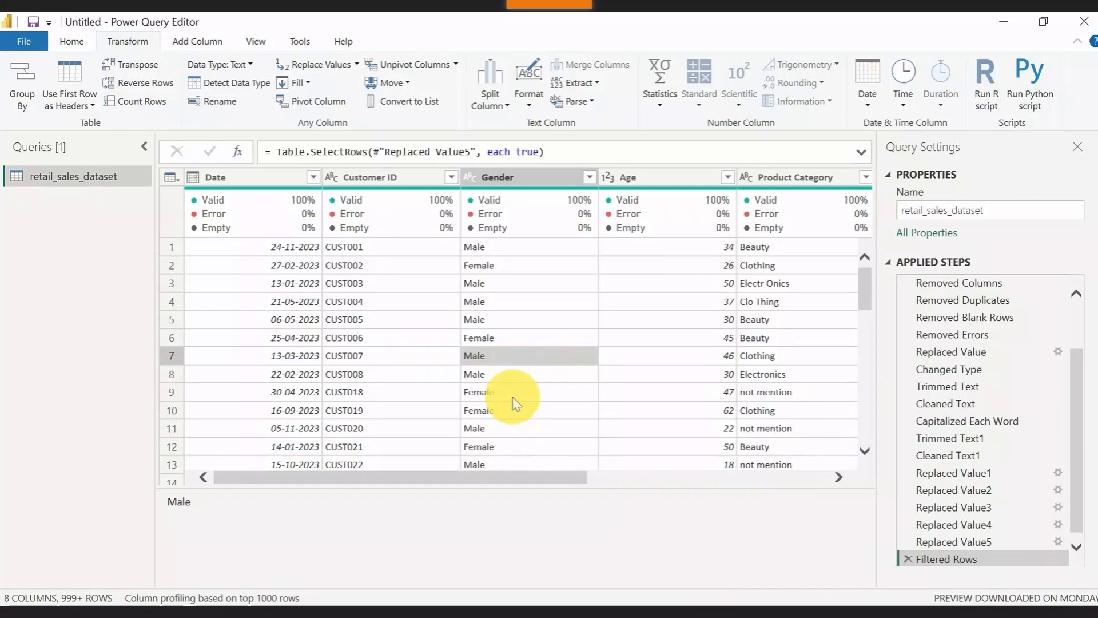
{"action": "key", "text": "ctrl+a"}
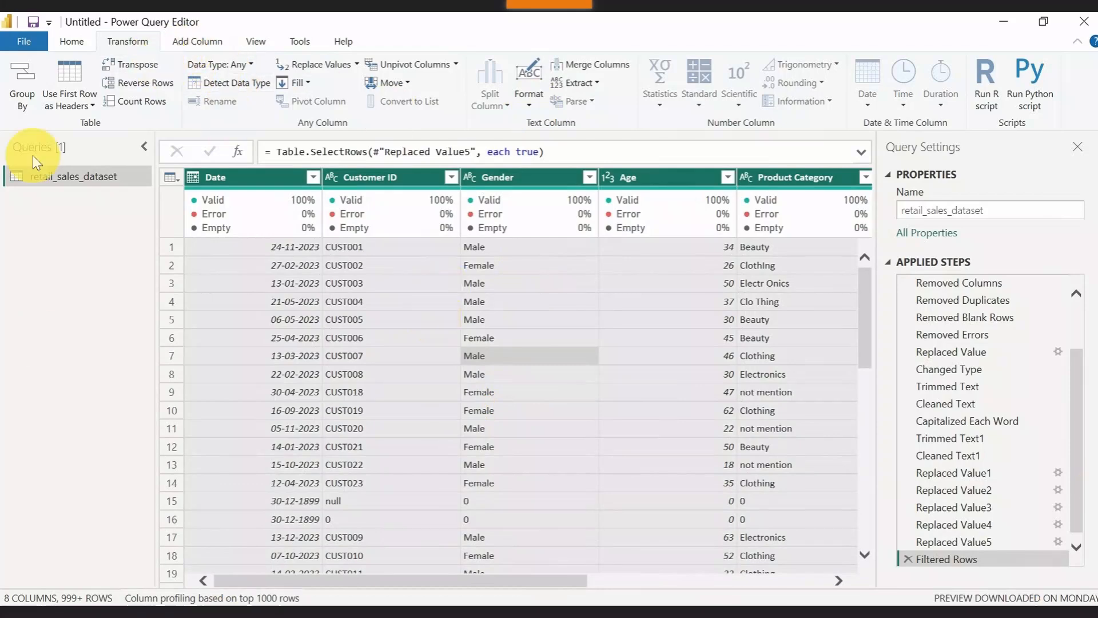
{"action": "left_click", "coordinate": [330, 67]}
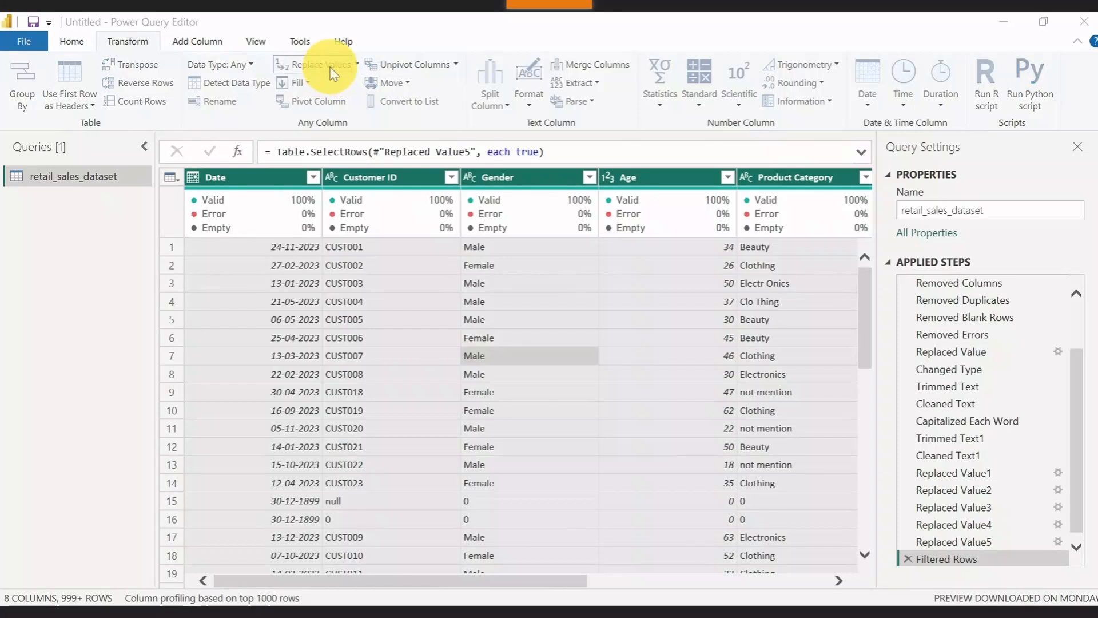
{"action": "left_click", "coordinate": [332, 301]}
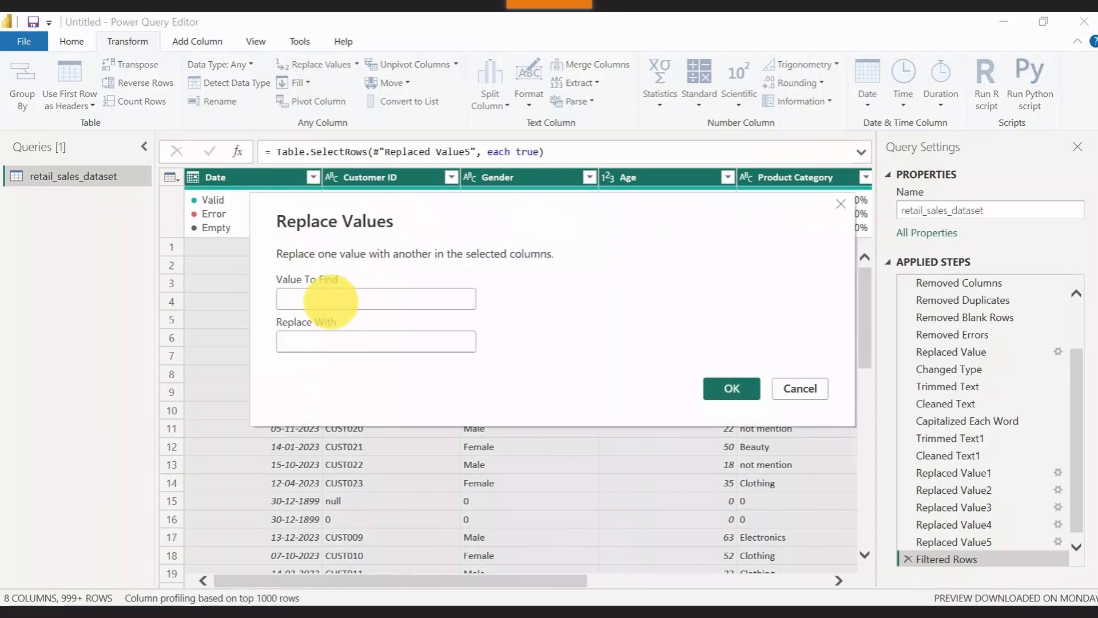
{"action": "type", "text": "0"}
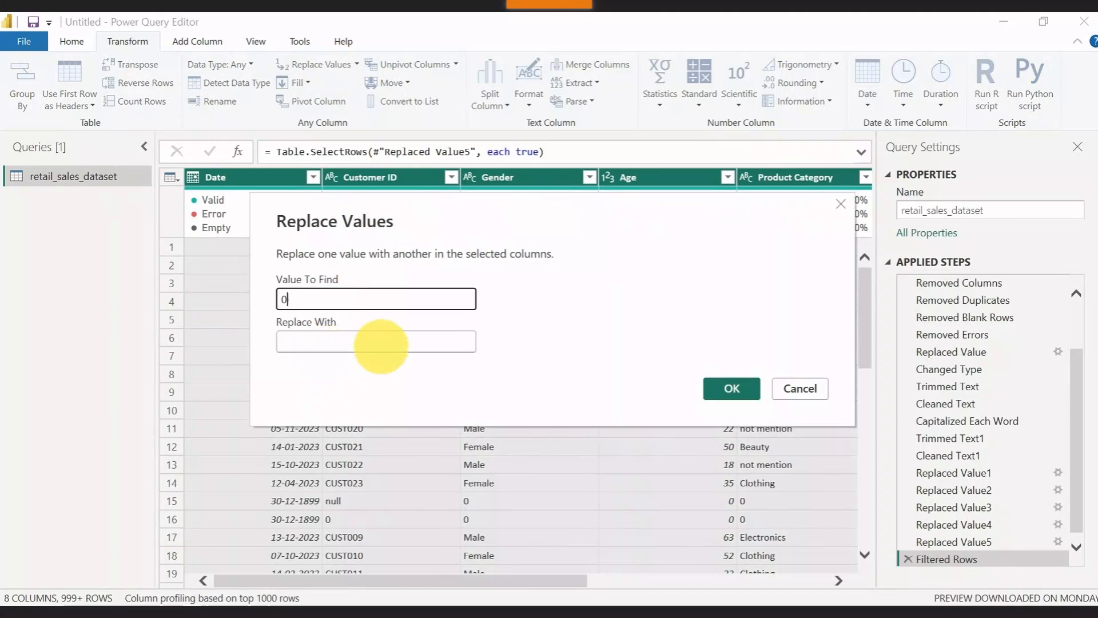
{"action": "left_click", "coordinate": [728, 389]}
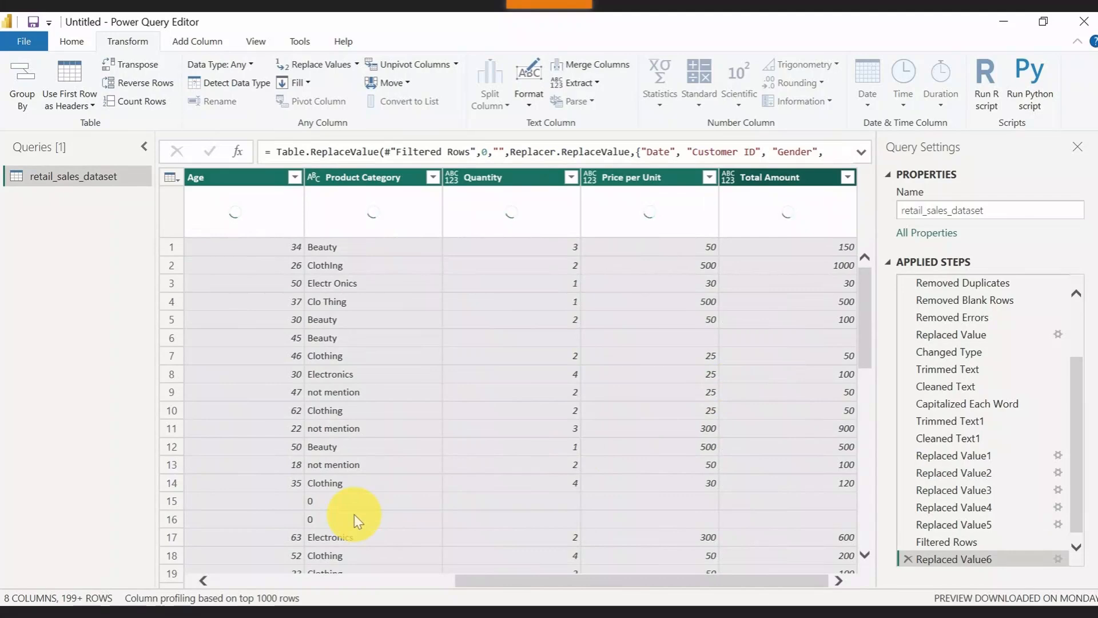
- Replace the value 0 in the Product Category column with empty text
{"action": "left_click", "coordinate": [358, 177]}
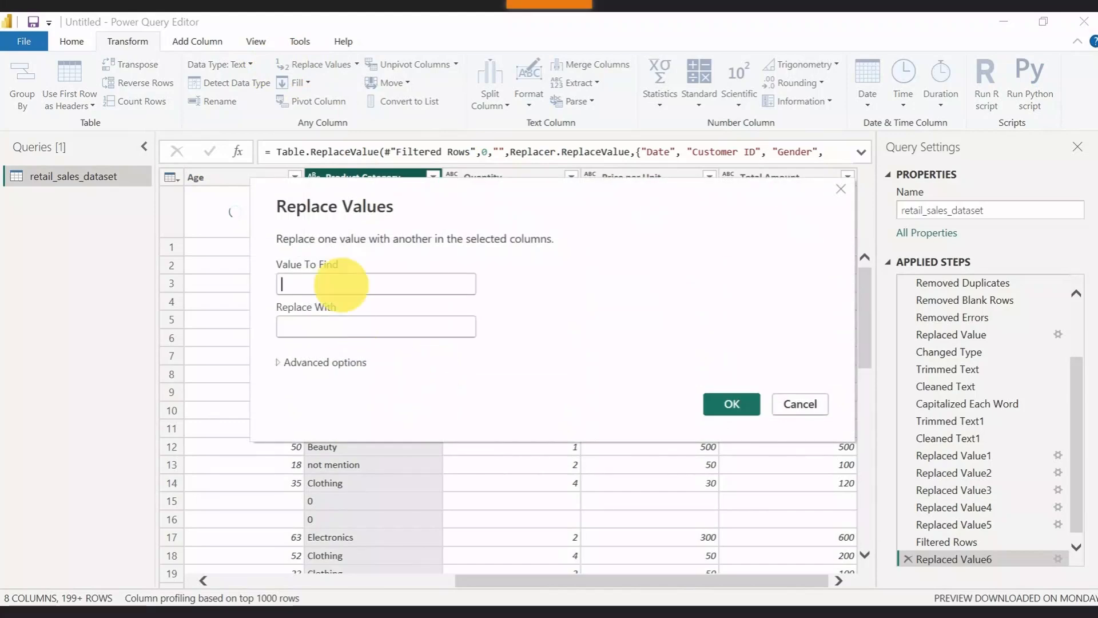
{"action": "type", "text": "0"}
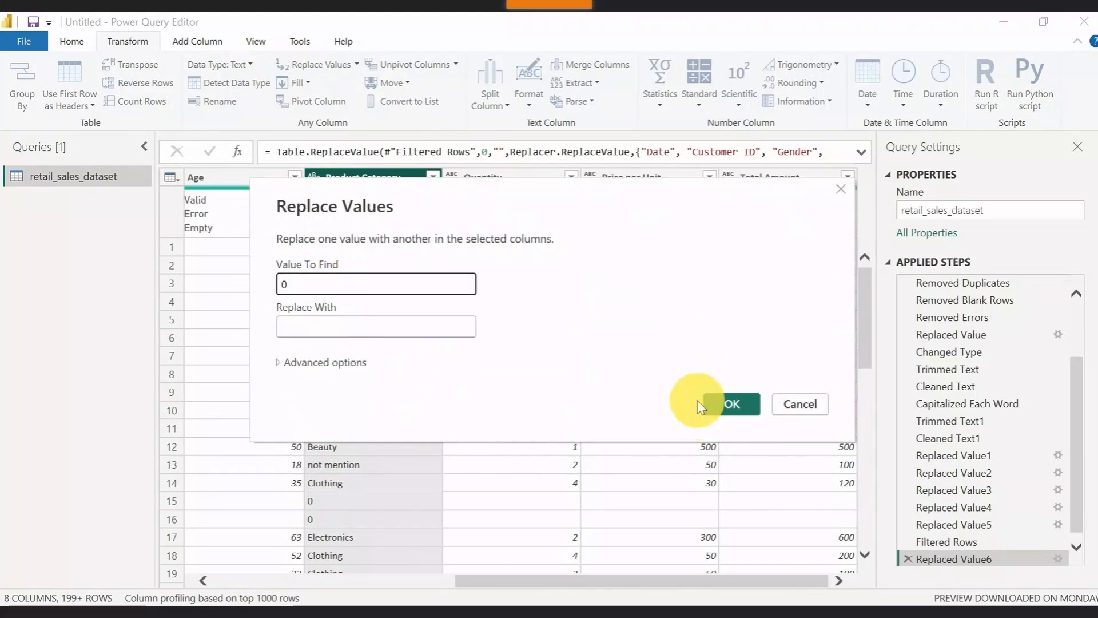
{"action": "left_click", "coordinate": [731, 404]}
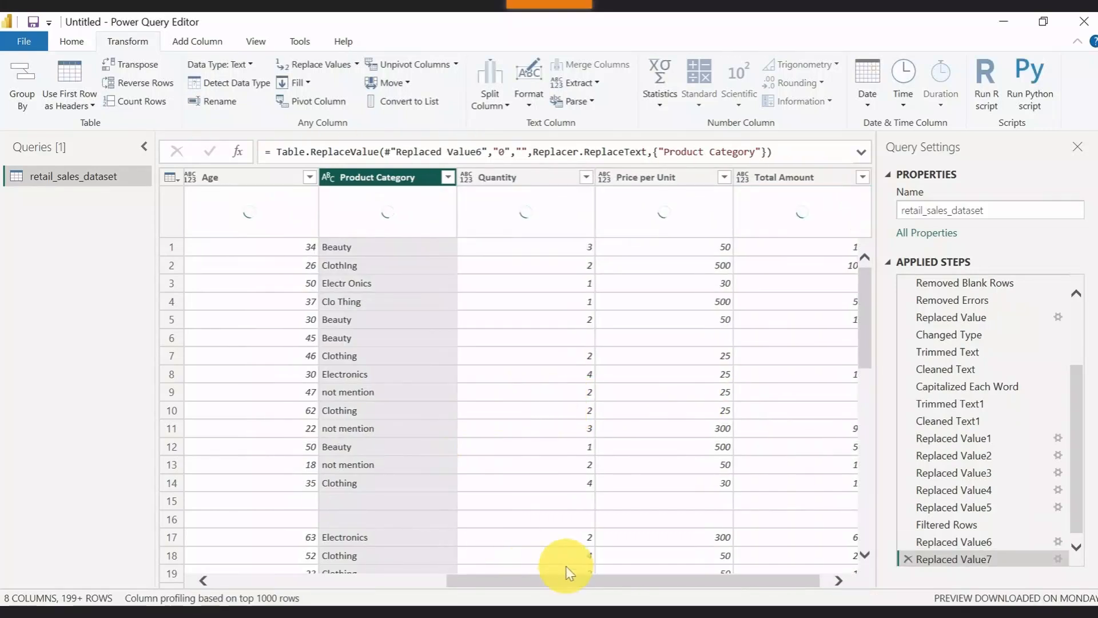
- Replace the value 0 in the Gender column with empty text
{"action": "left_click_drag", "start_coordinate": [615, 580], "coordinate": [282, 571]}
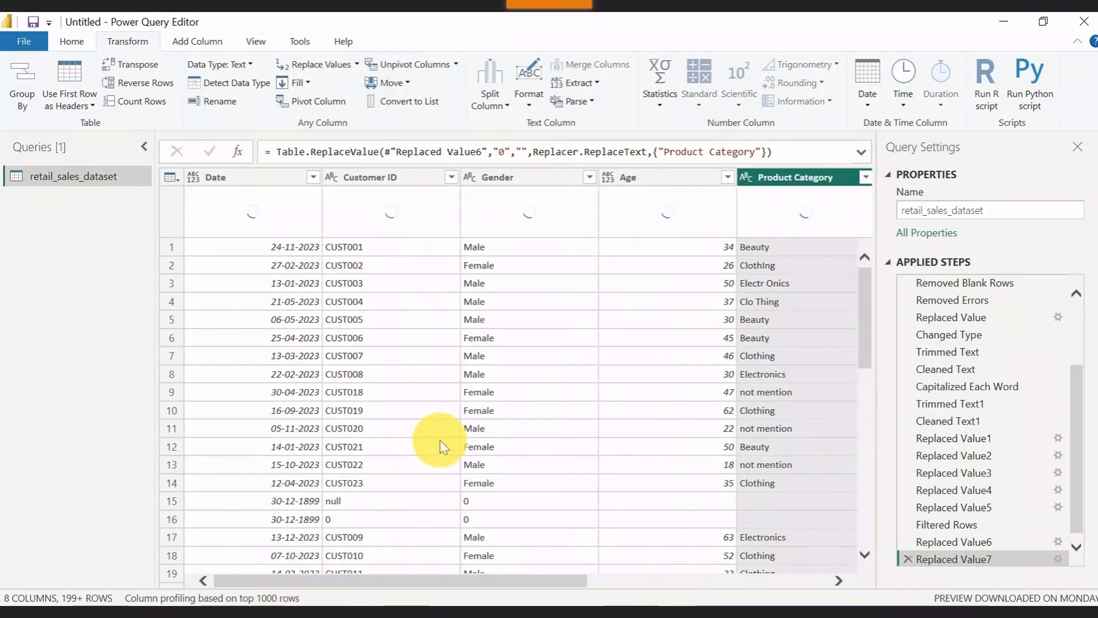
{"action": "left_click", "coordinate": [510, 177]}
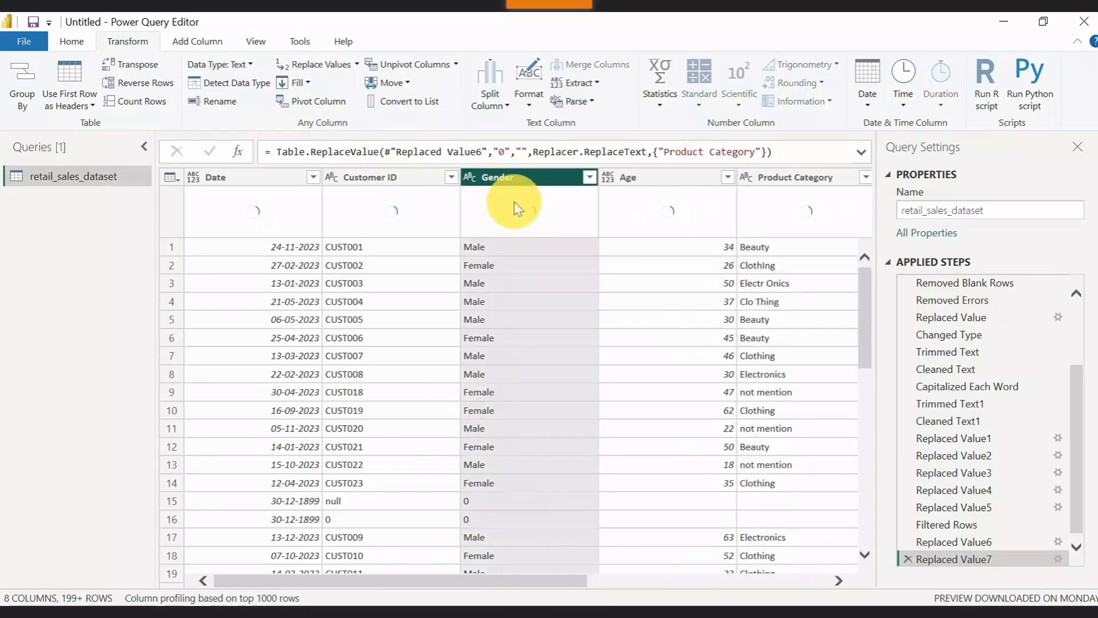
{"action": "left_click", "coordinate": [318, 66]}
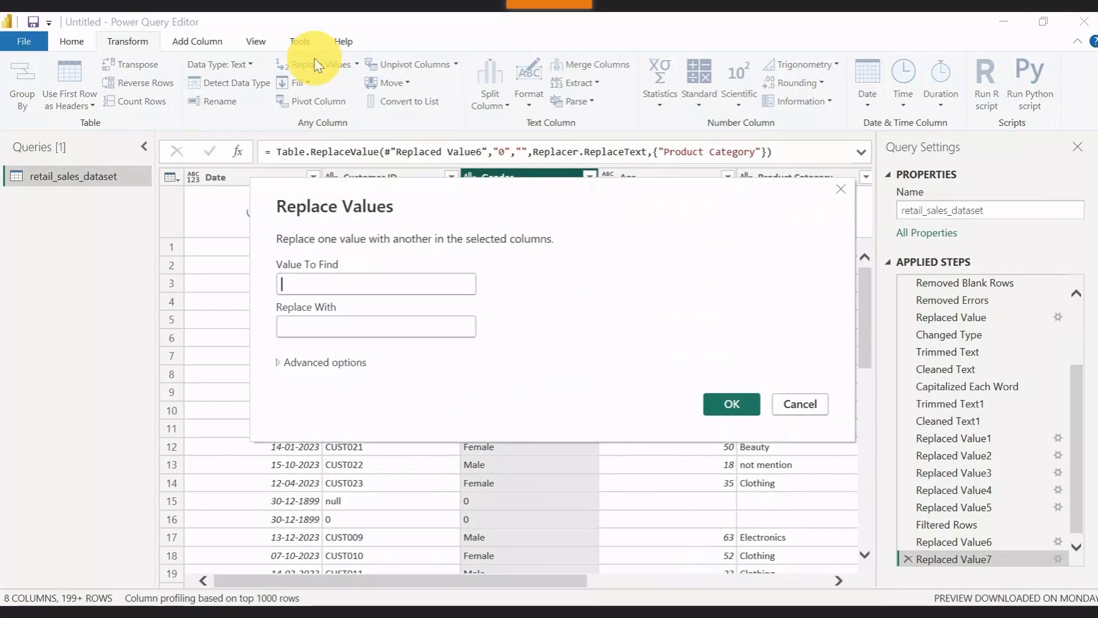
{"action": "type", "text": "0"}
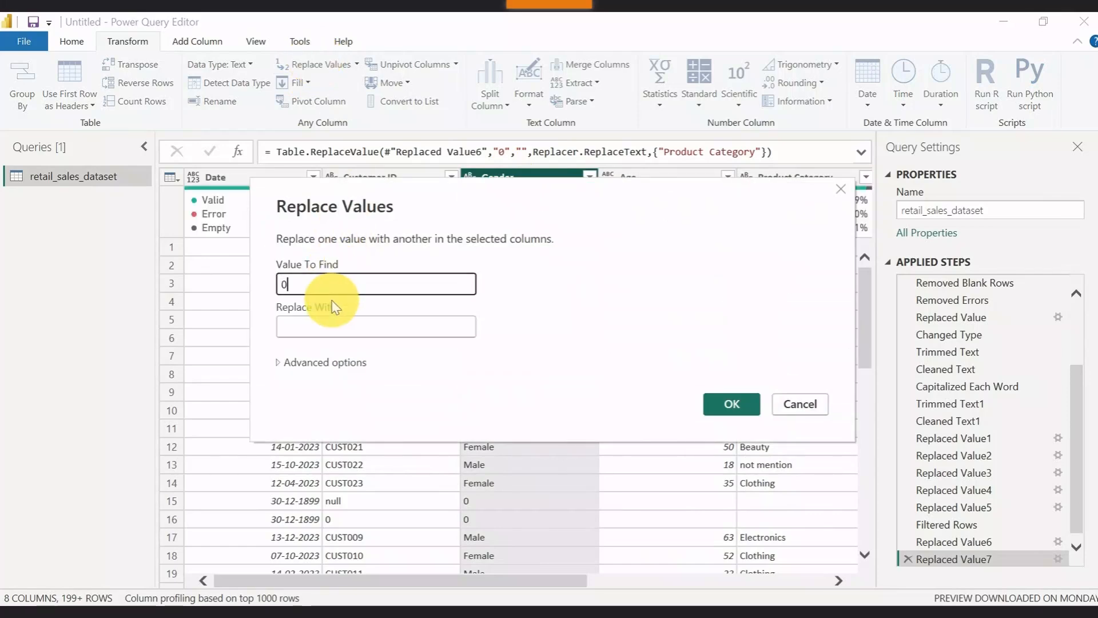
{"action": "left_click", "coordinate": [731, 407]}
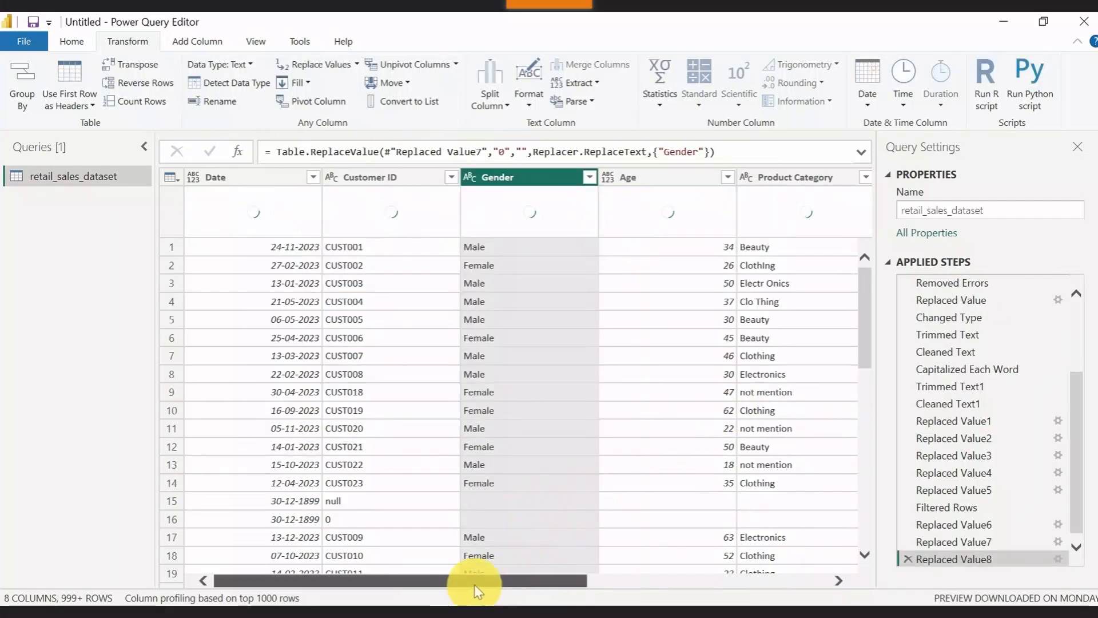
- Replace the value 0 in the Customer ID column with empty text
{"action": "left_click", "coordinate": [378, 180]}
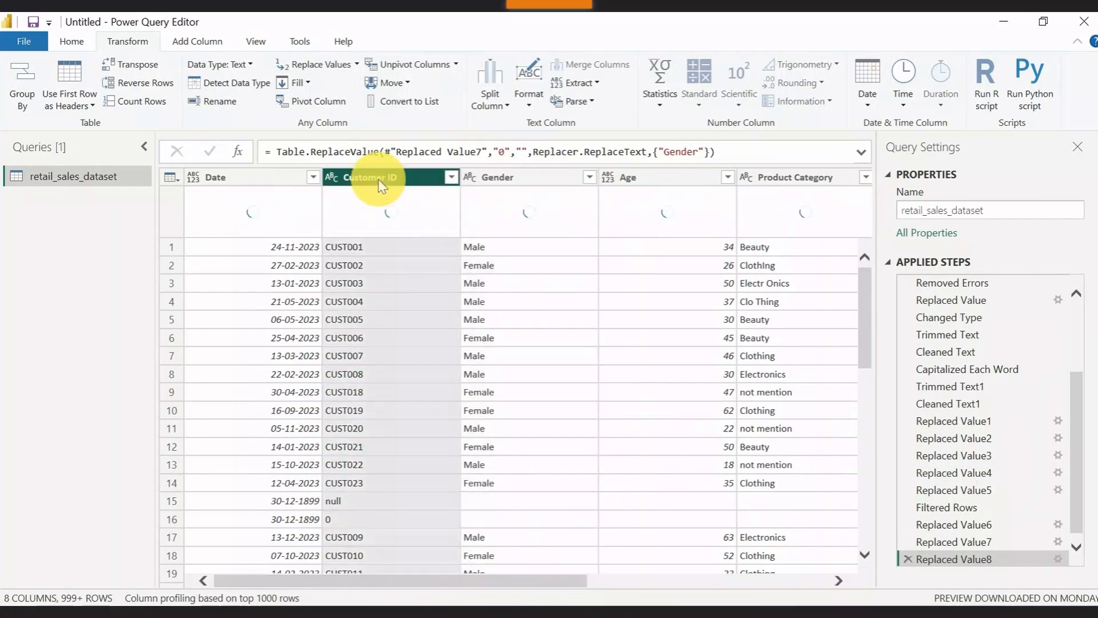
{"action": "left_click", "coordinate": [320, 70]}
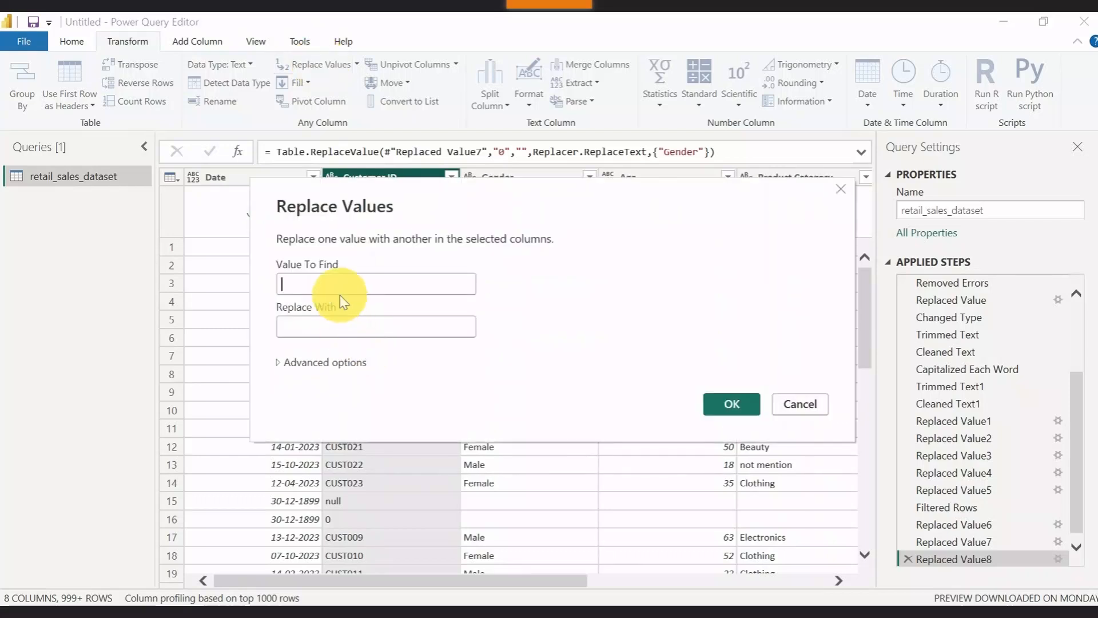
{"action": "left_click", "coordinate": [333, 284]}
{"action": "type", "text": "0"}
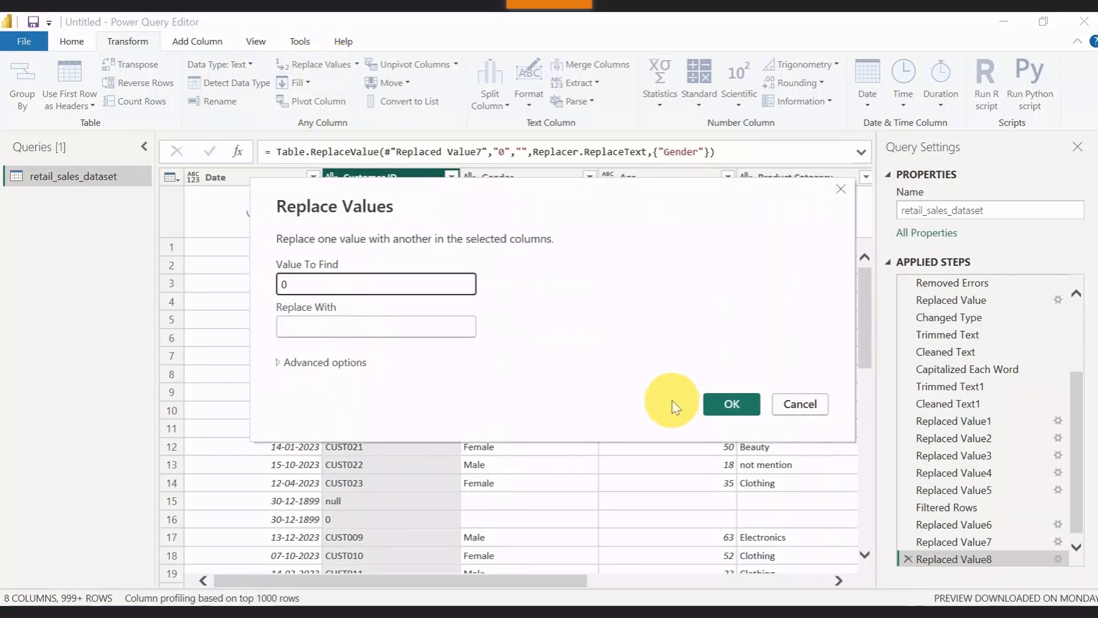
{"action": "left_click", "coordinate": [727, 404]}
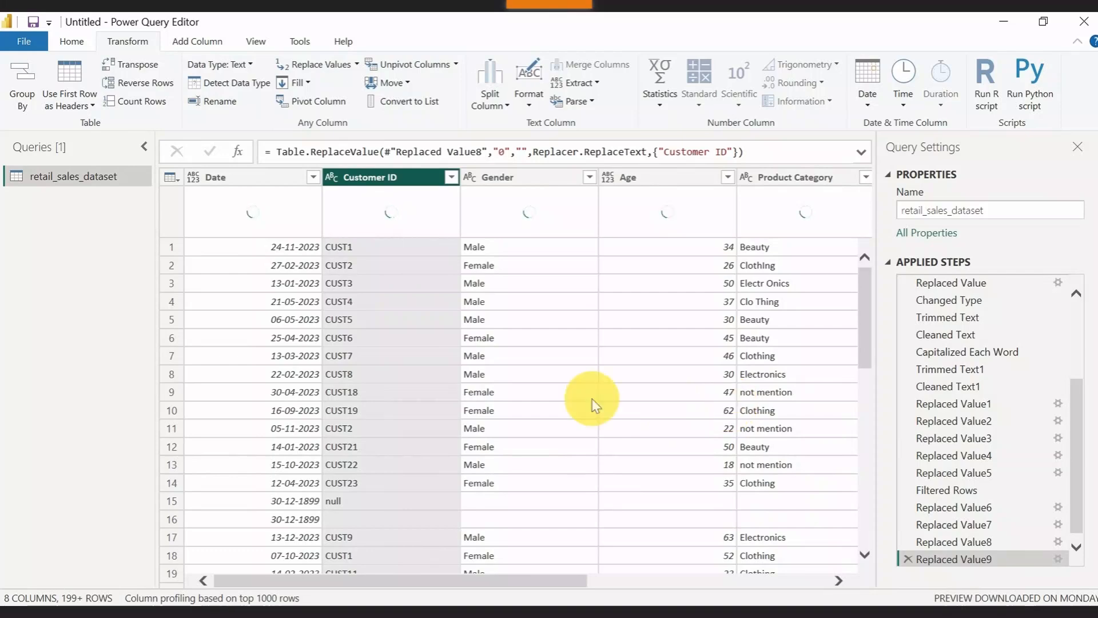
- Select all columns of the table and remove the blank rows
{"action": "left_click_drag", "start_coordinate": [451, 583], "coordinate": [398, 582]}
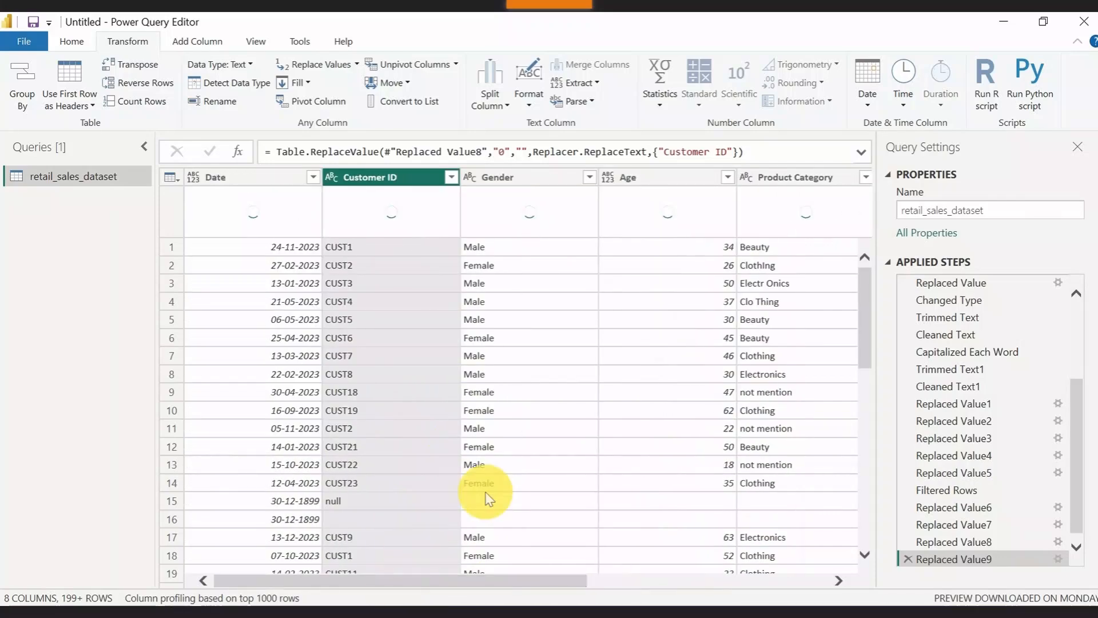
{"action": "key", "text": "ctrl+a"}
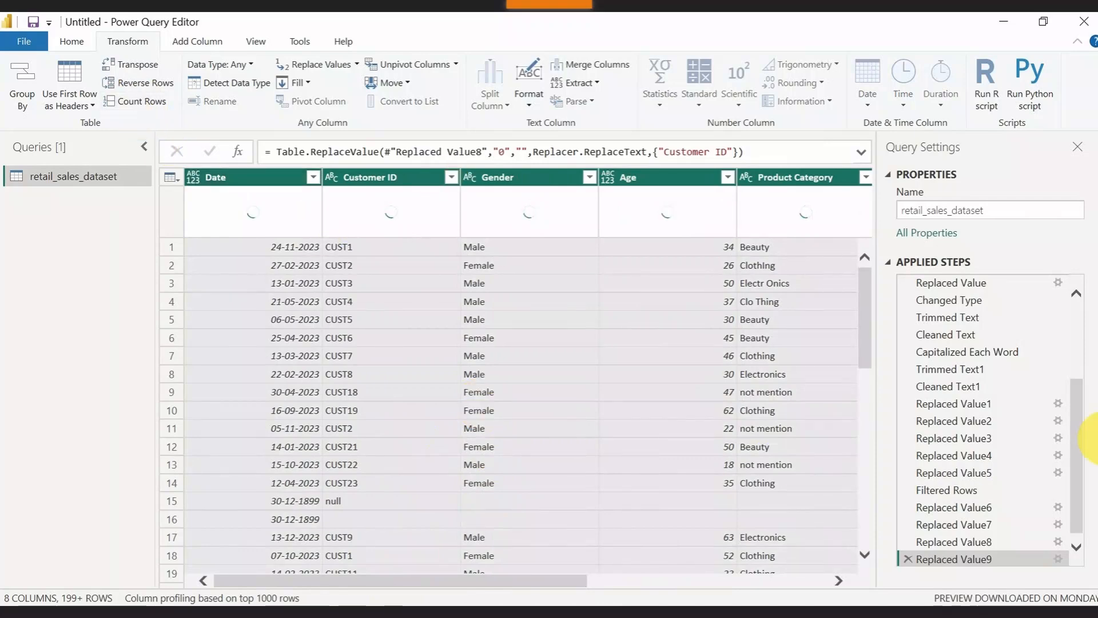
{"action": "left_click", "coordinate": [71, 42]}
{"action": "left_click", "coordinate": [662, 106]}
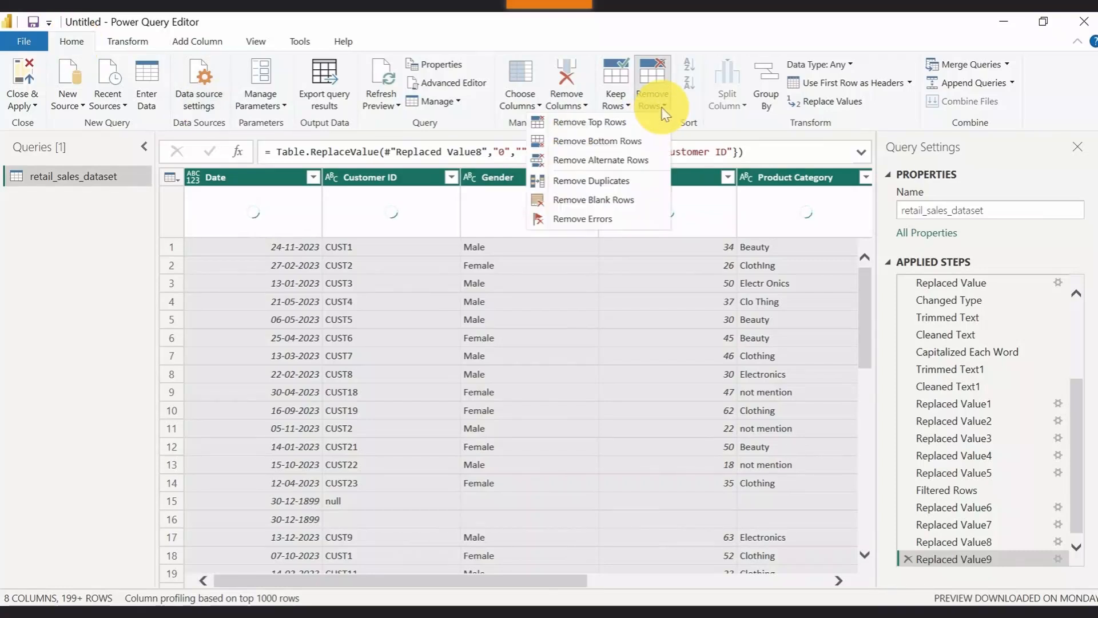
{"action": "left_click", "coordinate": [598, 200]}
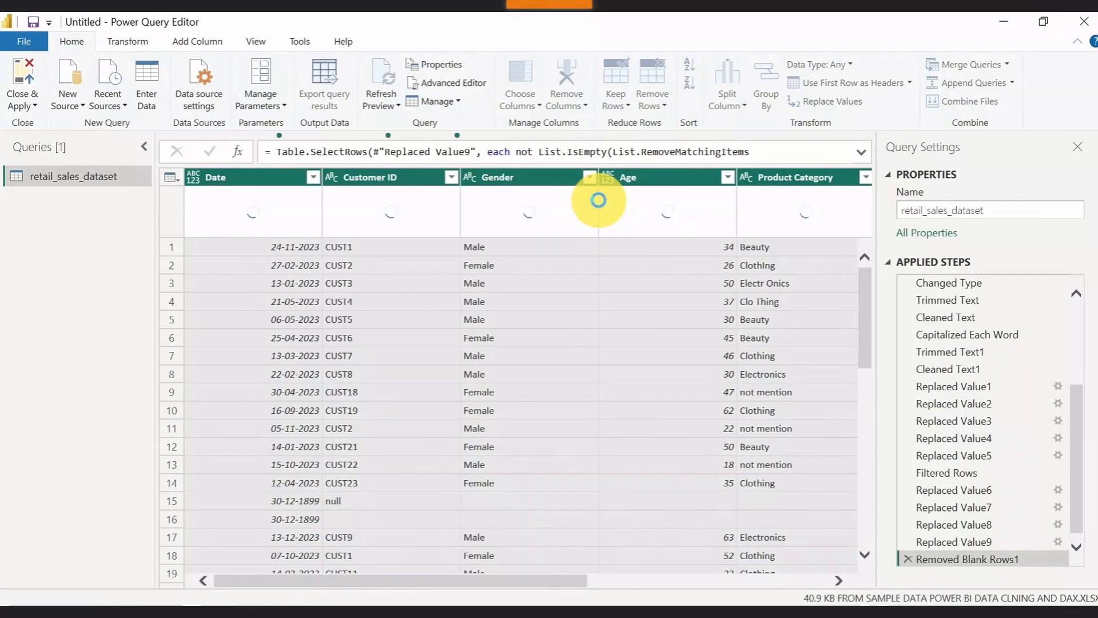
- Look through the table's rows and columns for remaining blank or null entries
{"action": "scroll", "coordinate": [589, 240], "scroll_direction": "right", "scroll_amount": 3}
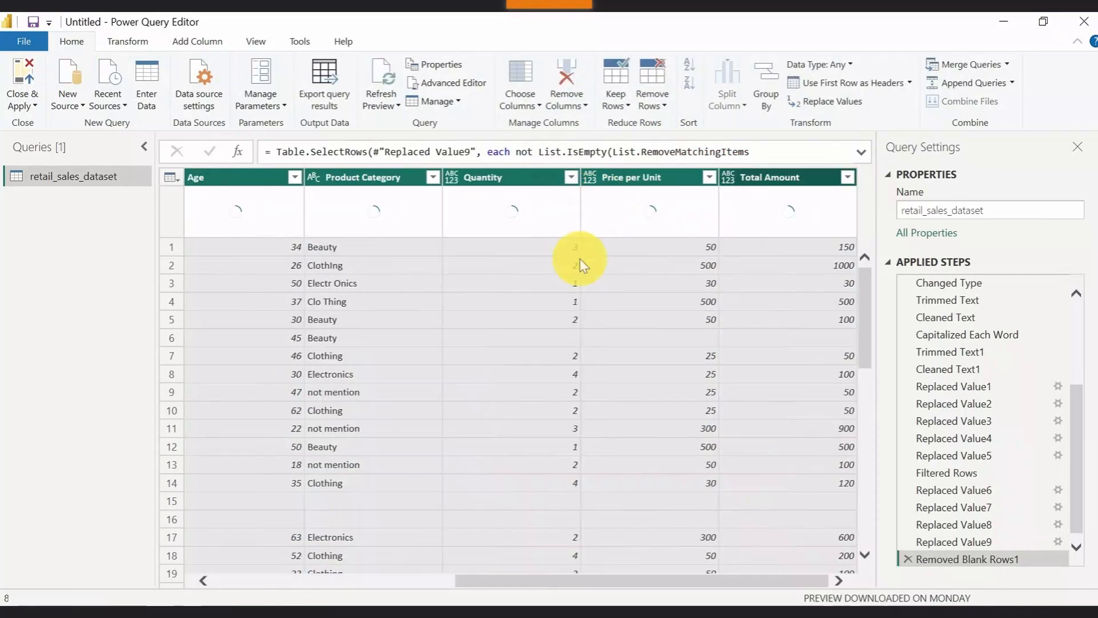
{"action": "scroll", "coordinate": [517, 303], "scroll_direction": "down", "scroll_amount": 1}
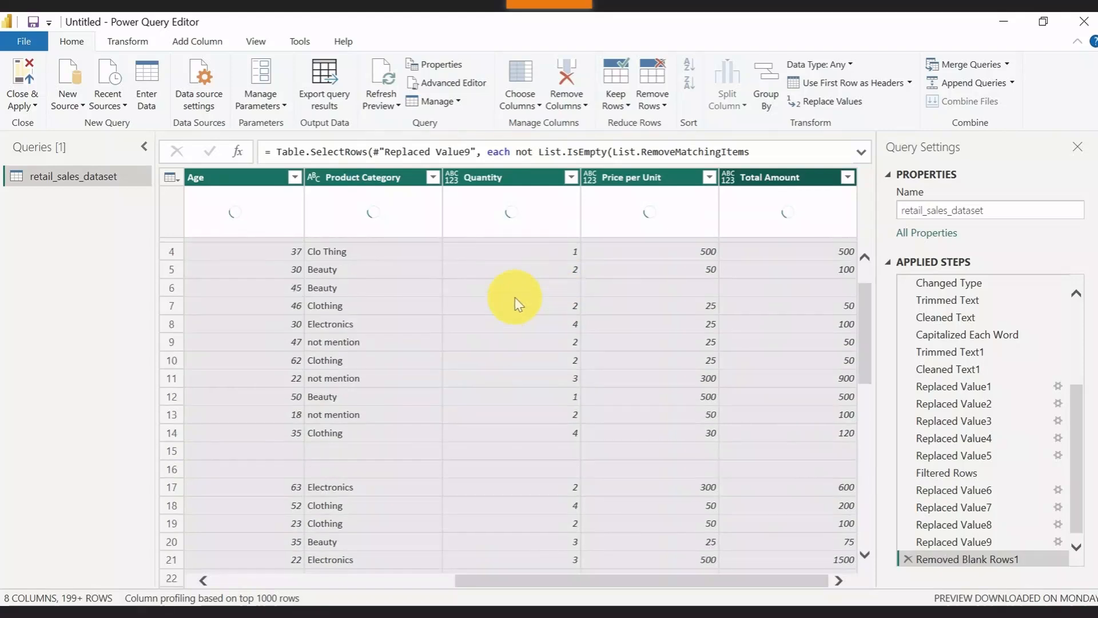
{"action": "scroll", "coordinate": [518, 303], "scroll_direction": "down", "scroll_amount": 3}
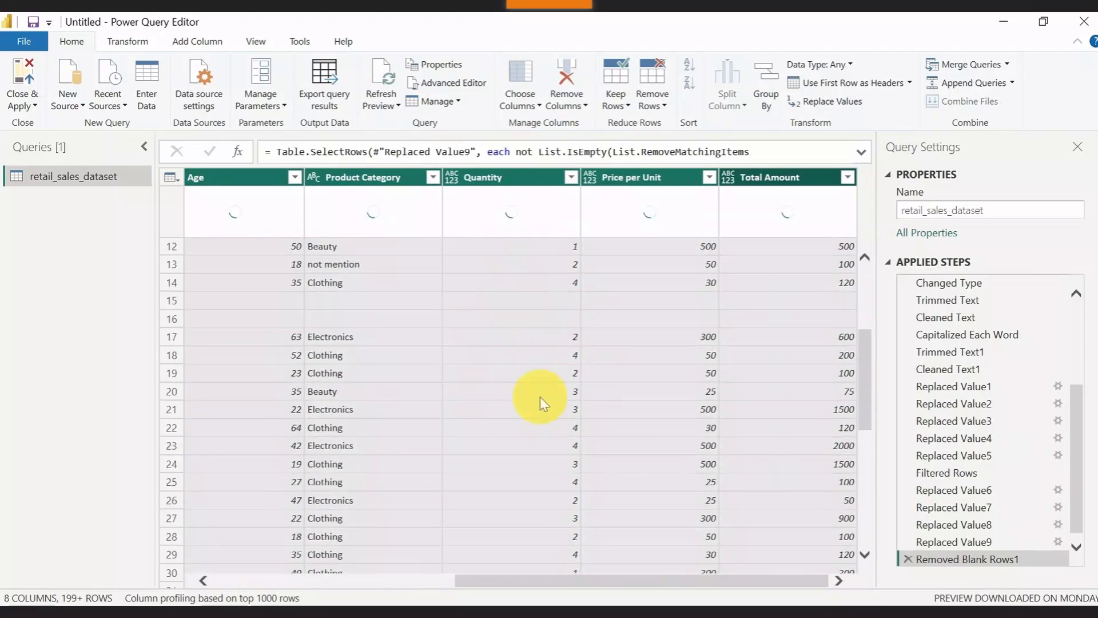
{"action": "left_click_drag", "start_coordinate": [615, 581], "coordinate": [375, 580]}
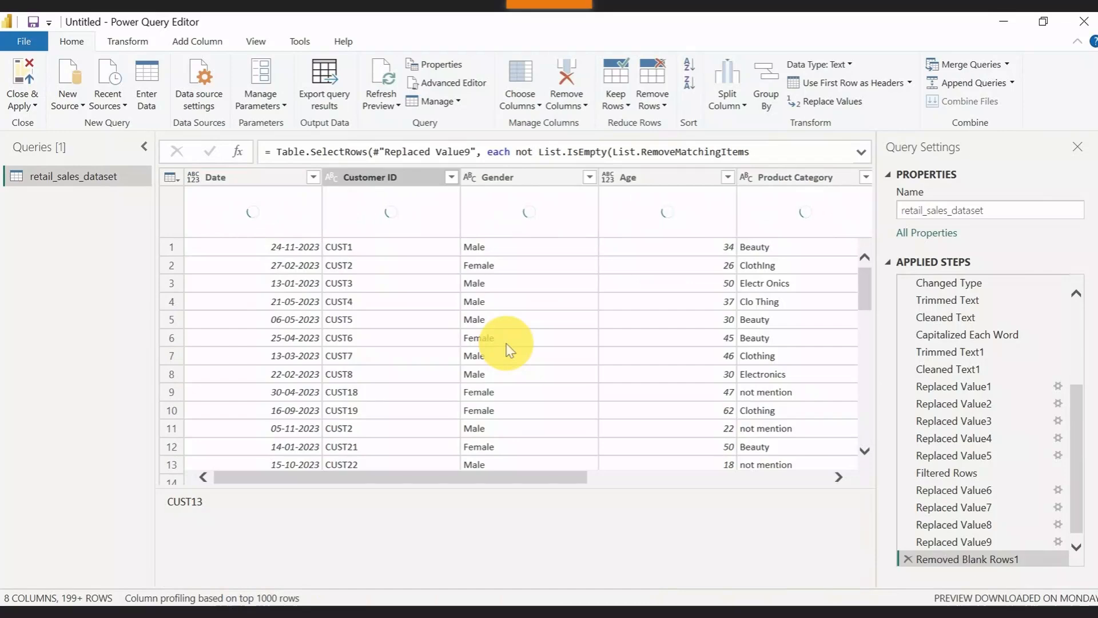
{"action": "left_click_drag", "start_coordinate": [513, 477], "coordinate": [801, 485]}
{"action": "left_click_drag", "start_coordinate": [723, 482], "coordinate": [372, 478]}
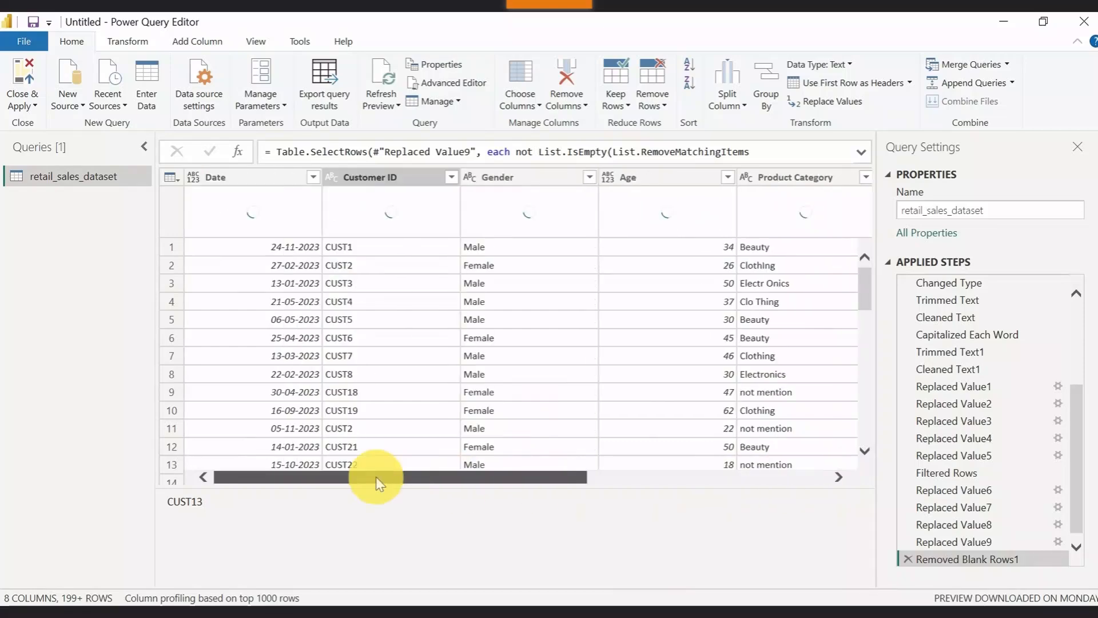
{"action": "scroll", "coordinate": [461, 326], "scroll_direction": "down", "scroll_amount": 3}
{"action": "scroll", "coordinate": [460, 326], "scroll_direction": "down", "scroll_amount": 2}
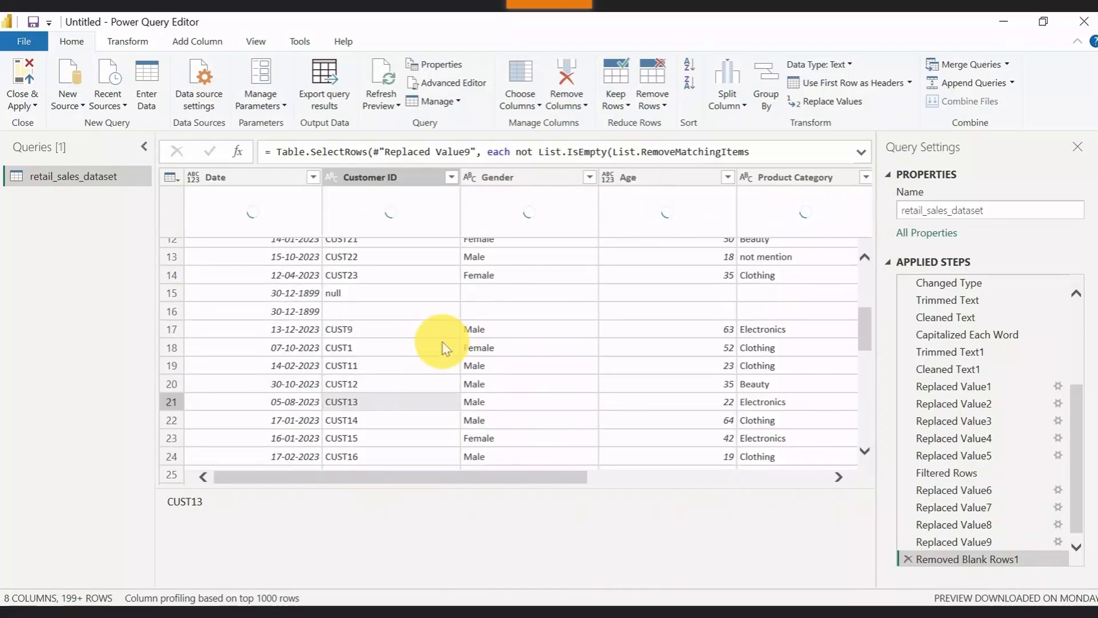
{"action": "scroll", "coordinate": [442, 341], "scroll_direction": "down", "scroll_amount": 5}
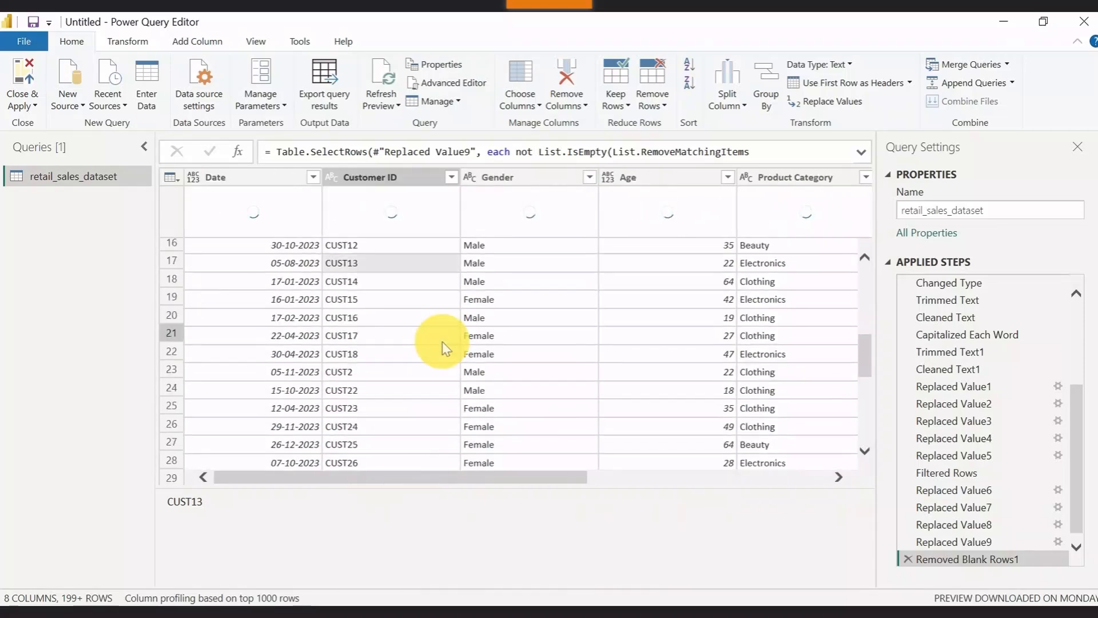
{"action": "scroll", "coordinate": [448, 361], "scroll_direction": "down", "scroll_amount": 14}
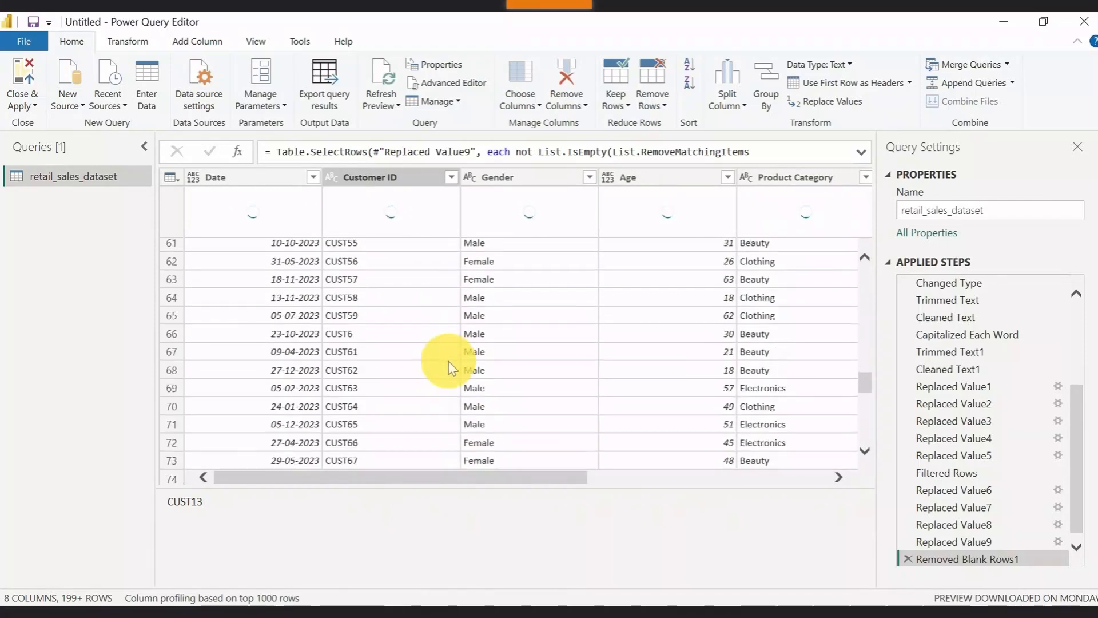
{"action": "scroll", "coordinate": [449, 361], "scroll_direction": "up", "scroll_amount": 20}
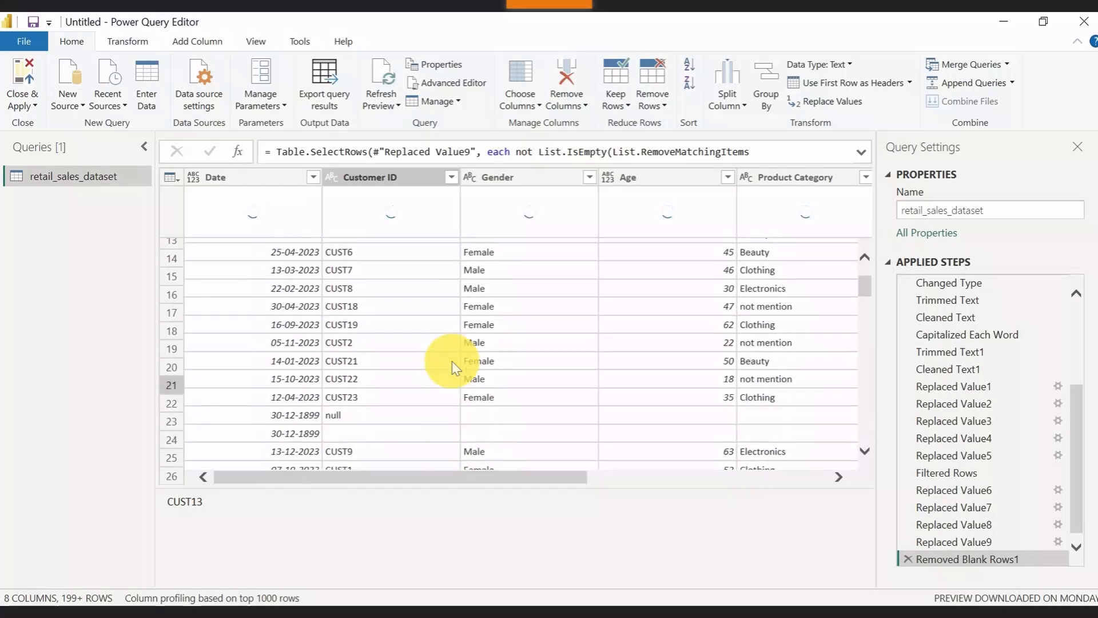
{"action": "scroll", "coordinate": [452, 361], "scroll_direction": "down", "scroll_amount": 3}
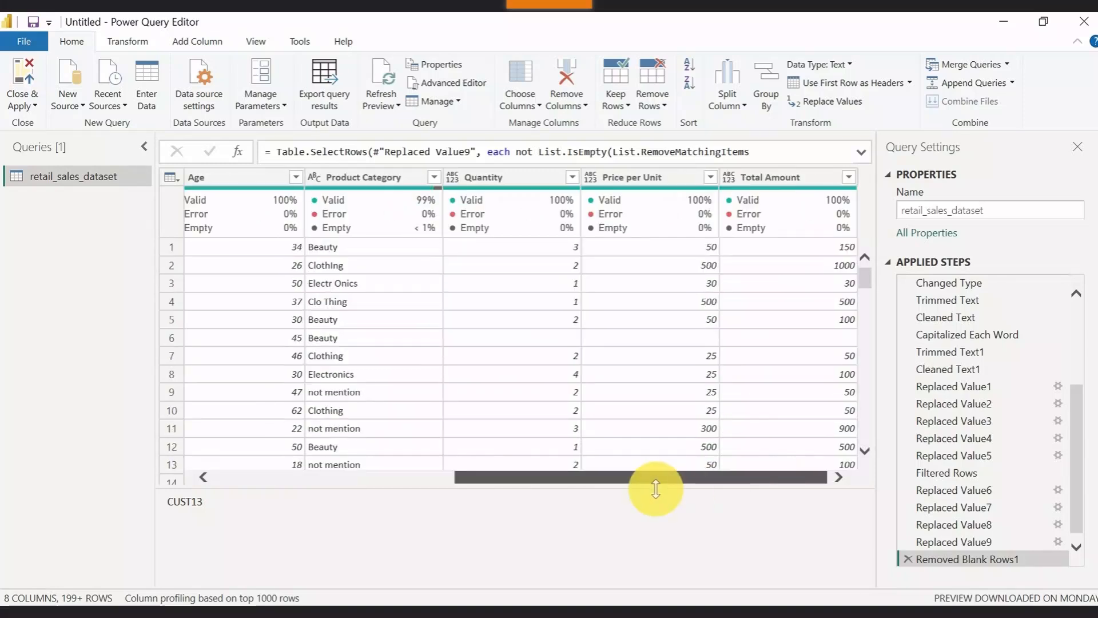
- Open the Replace Values dialog for the Product Category column
{"action": "left_click_drag", "start_coordinate": [656, 489], "coordinate": [557, 488]}
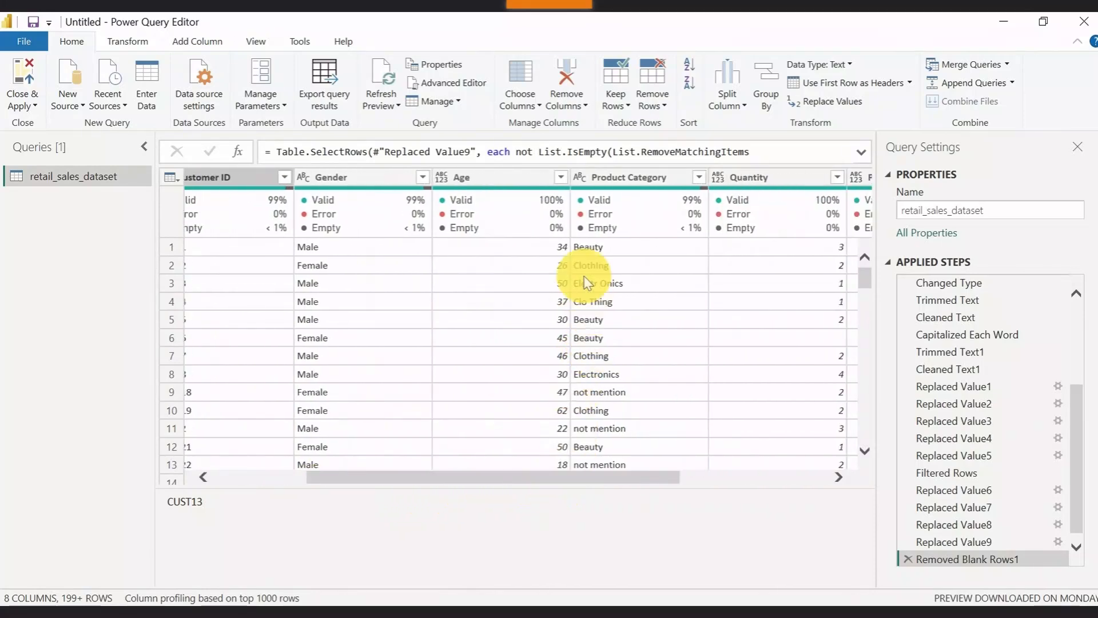
{"action": "left_click", "coordinate": [626, 173]}
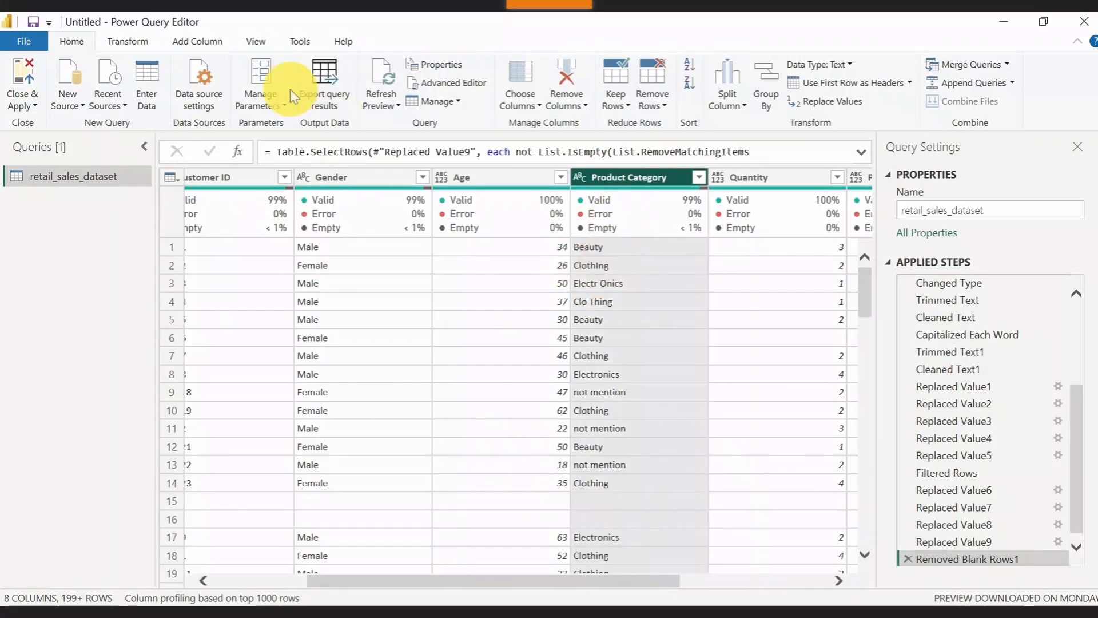
{"action": "left_click", "coordinate": [126, 40]}
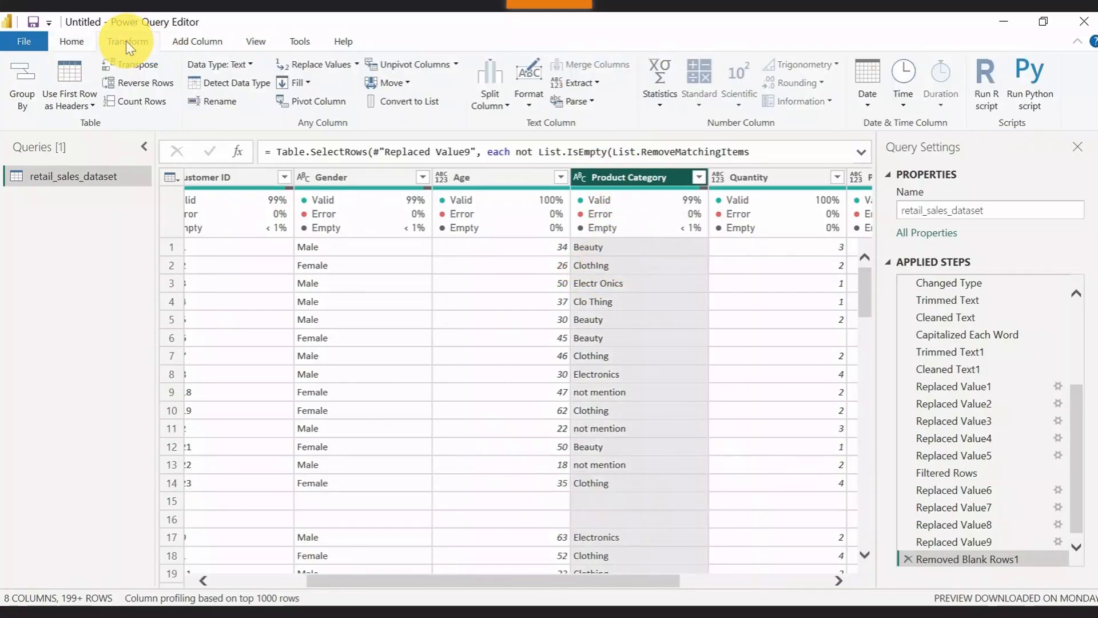
{"action": "left_click", "coordinate": [330, 62]}
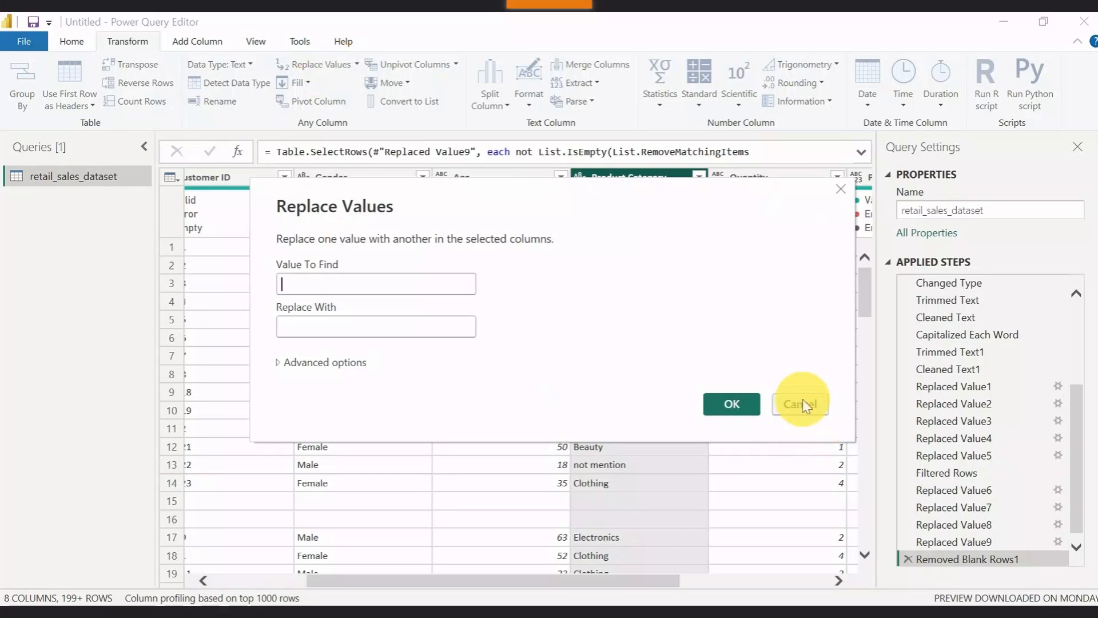
- Discard the empty replacement and start a new one from the "Clo Thing" value in row 4 of Product Category
{"action": "left_click", "coordinate": [802, 404]}
{"action": "left_click", "coordinate": [603, 315]}
{"action": "left_click", "coordinate": [595, 303]}
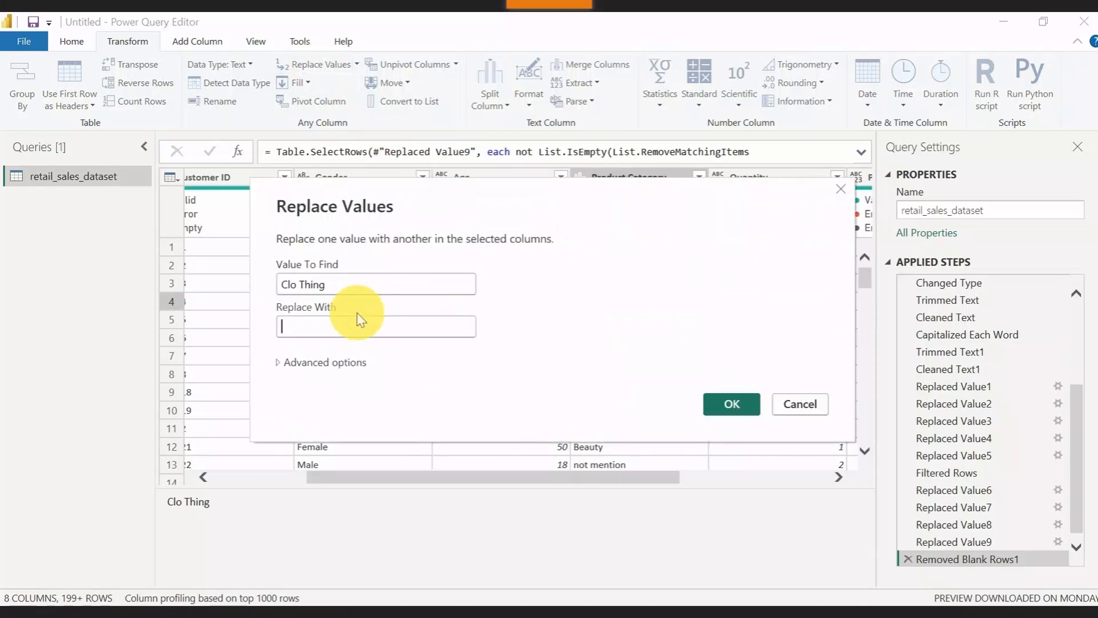
- Replace "Clo Thing" with "Clothing" in the Product Category column
{"action": "left_click_drag", "start_coordinate": [343, 282], "coordinate": [262, 294]}
{"action": "key", "text": "ctrl+c"}
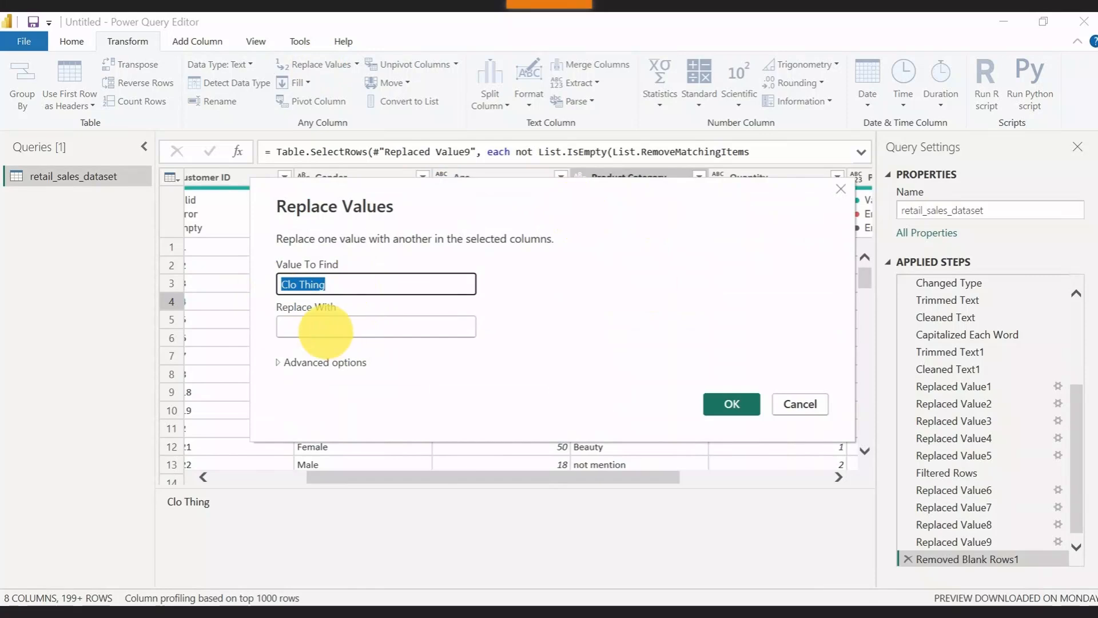
{"action": "left_click", "coordinate": [302, 326]}
{"action": "key", "text": "ctrl+v"}
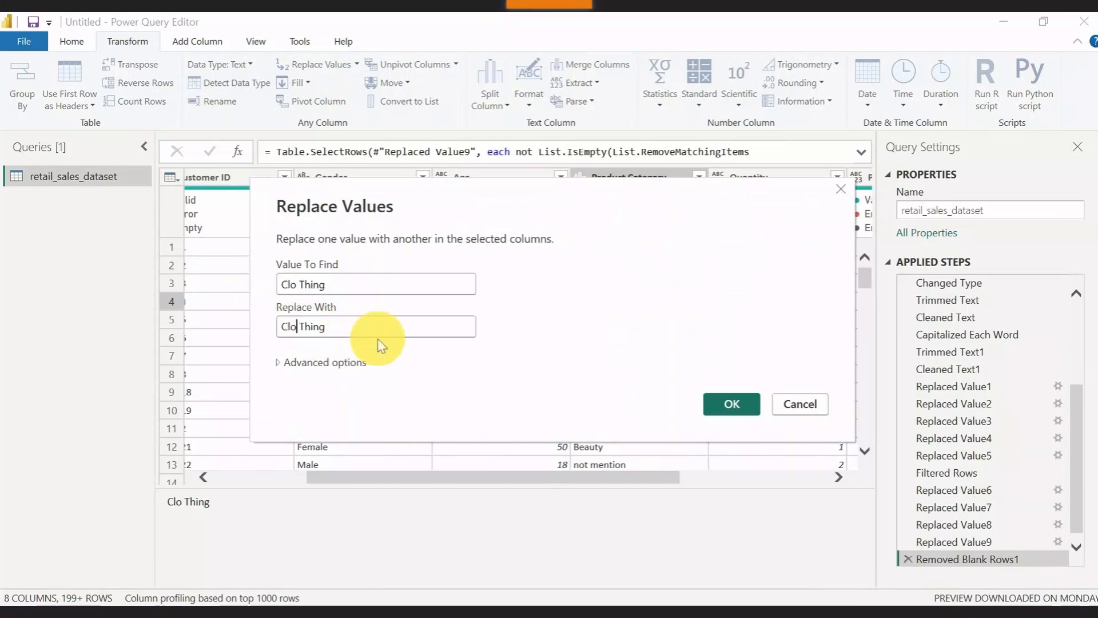
{"action": "key", "text": "Left"}
{"action": "key", "text": "Left"}
{"action": "key", "text": "Left"}
{"action": "key", "text": "Left"}
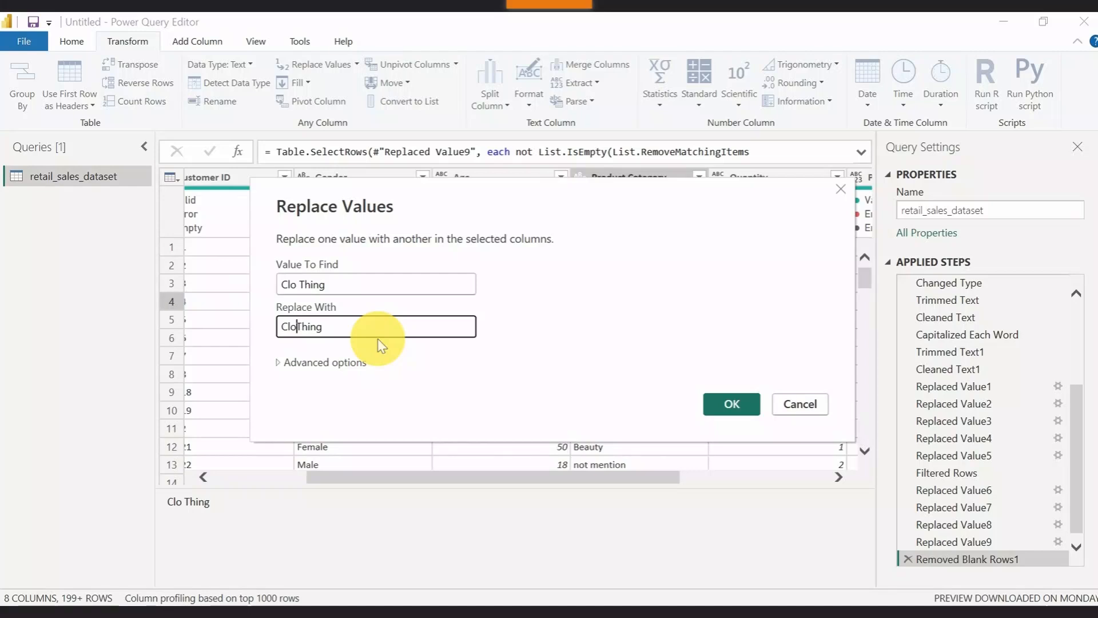
{"action": "key", "text": "BackSpace"}
{"action": "key", "text": "BackSpace"}
{"action": "type", "text": "t"}
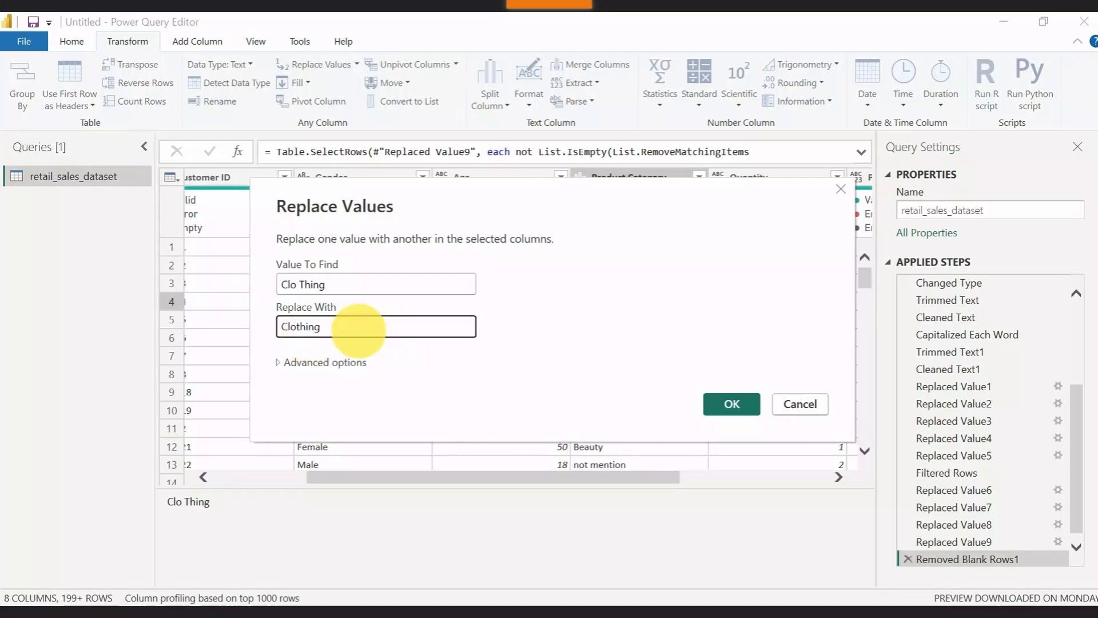
{"action": "left_click", "coordinate": [730, 404]}
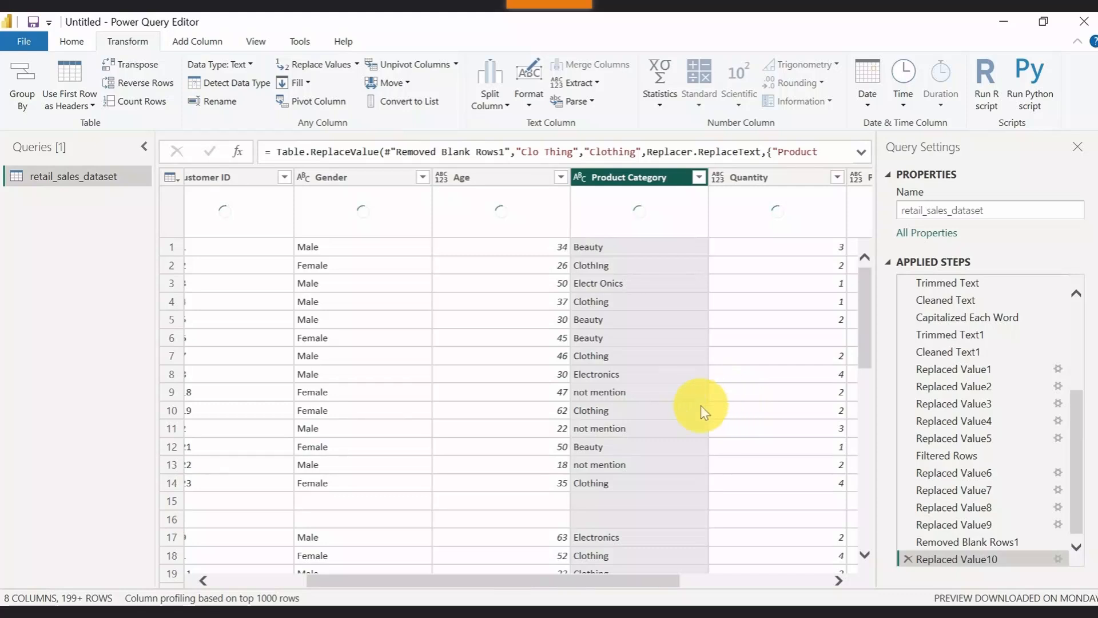
- Start a replacement from the row 3 Product Category value, with "ElectrOnics" as the value to find
{"action": "left_click", "coordinate": [619, 396]}
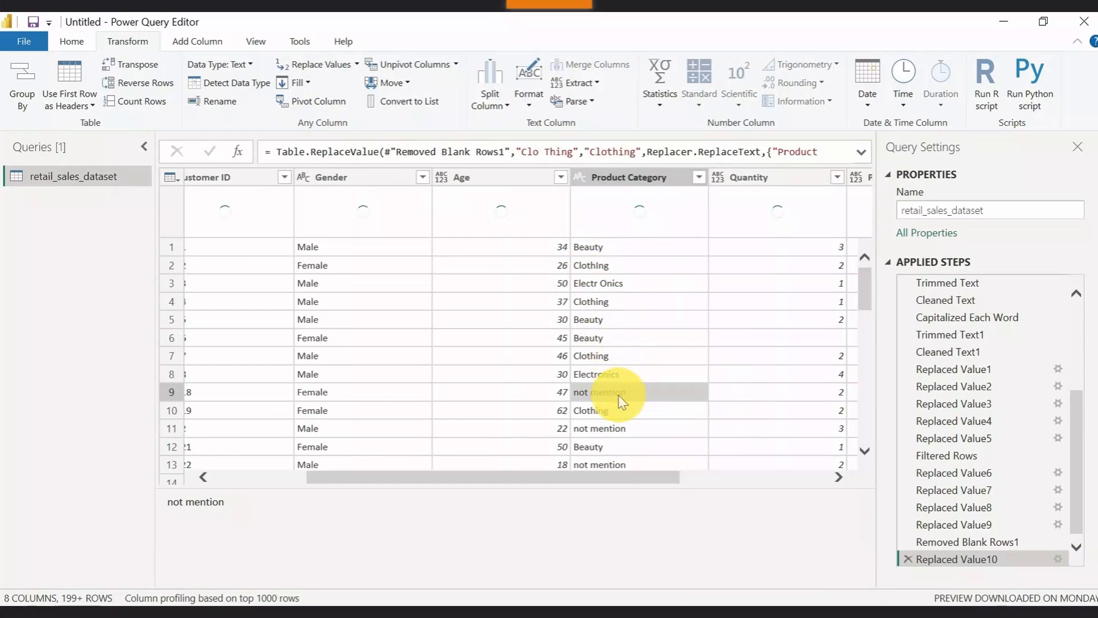
{"action": "scroll", "coordinate": [620, 411], "scroll_direction": "down", "scroll_amount": 2}
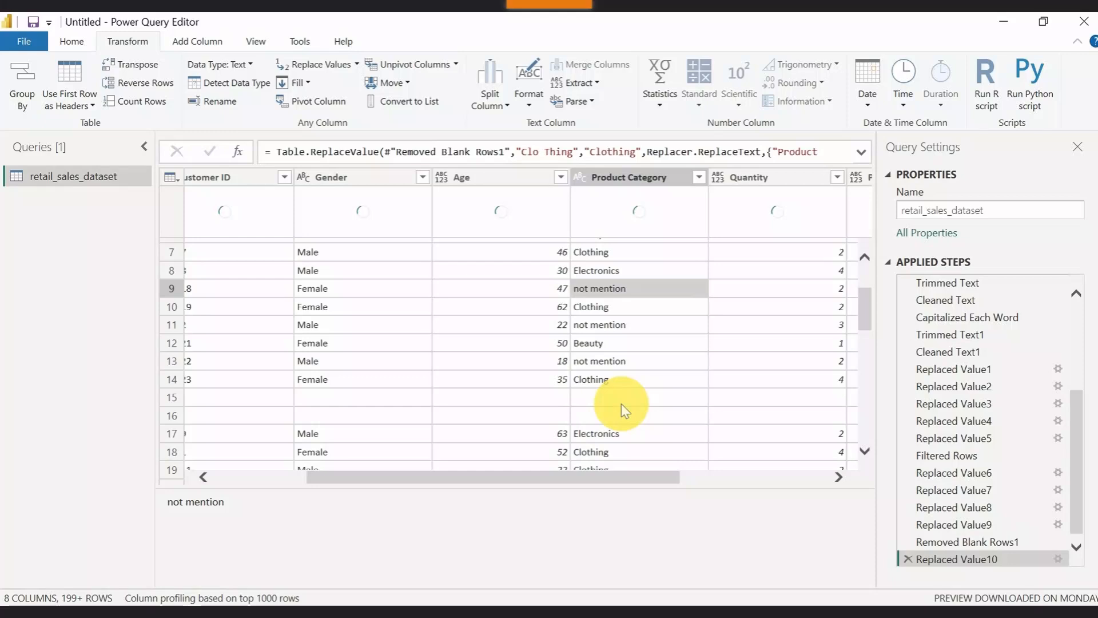
{"action": "scroll", "coordinate": [621, 404], "scroll_direction": "up", "scroll_amount": 2}
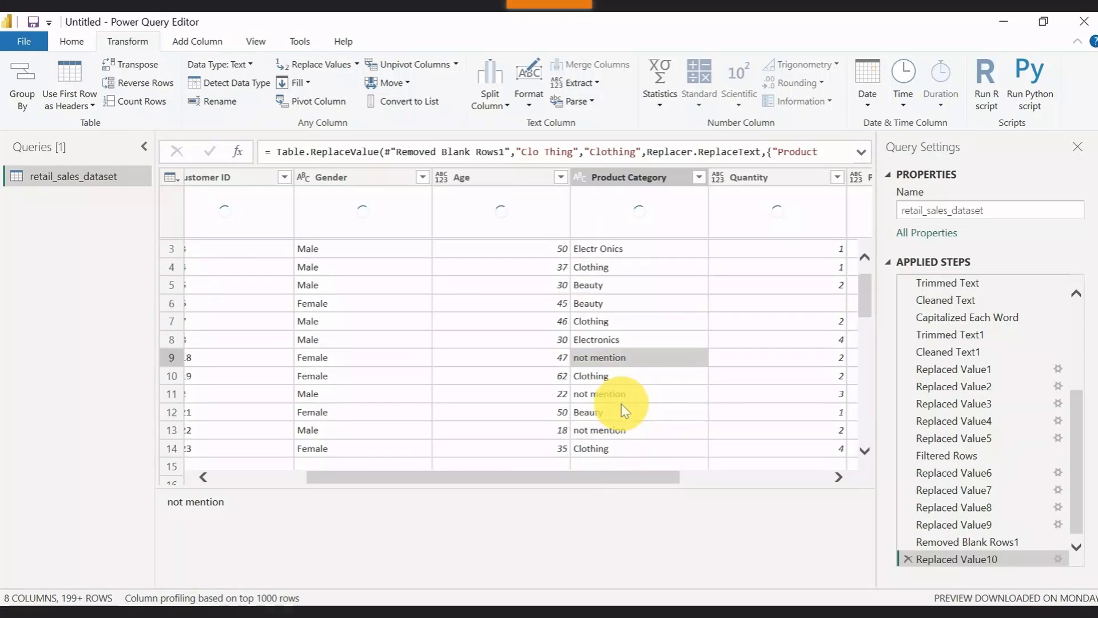
{"action": "scroll", "coordinate": [621, 403], "scroll_direction": "down", "scroll_amount": 2}
{"action": "scroll", "coordinate": [621, 404], "scroll_direction": "down", "scroll_amount": 3}
{"action": "scroll", "coordinate": [621, 404], "scroll_direction": "up", "scroll_amount": 4}
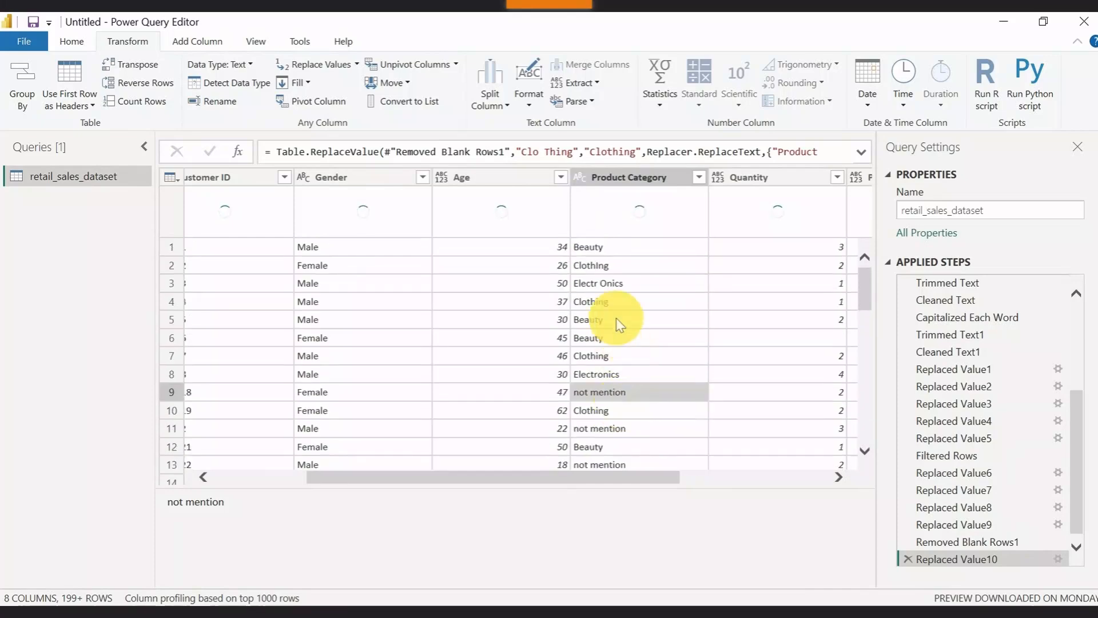
{"action": "left_click", "coordinate": [597, 289]}
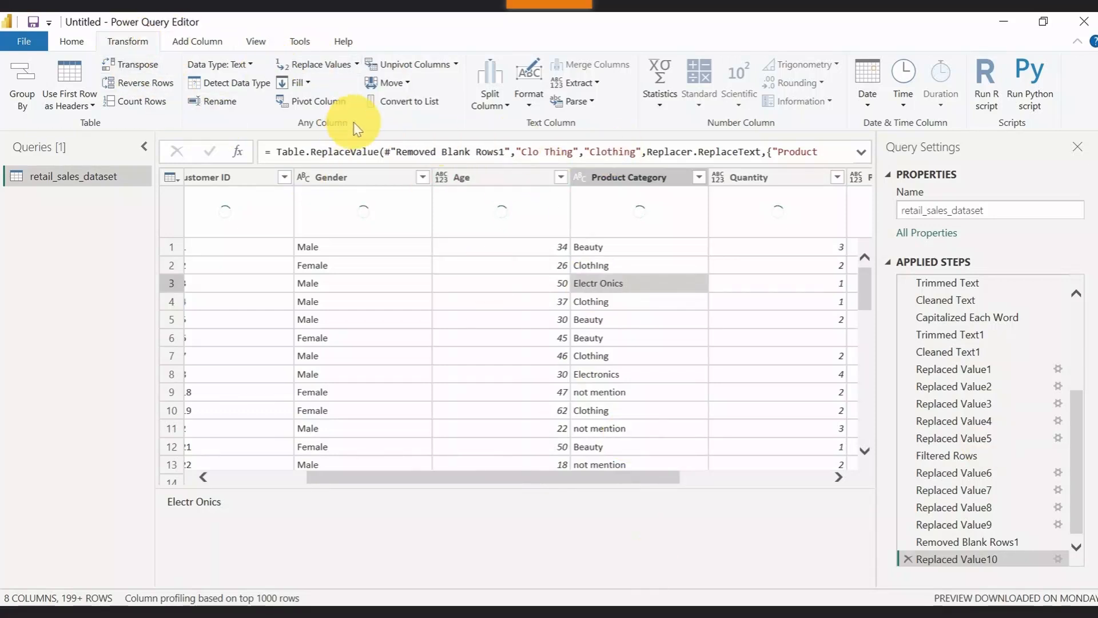
{"action": "left_click", "coordinate": [330, 69]}
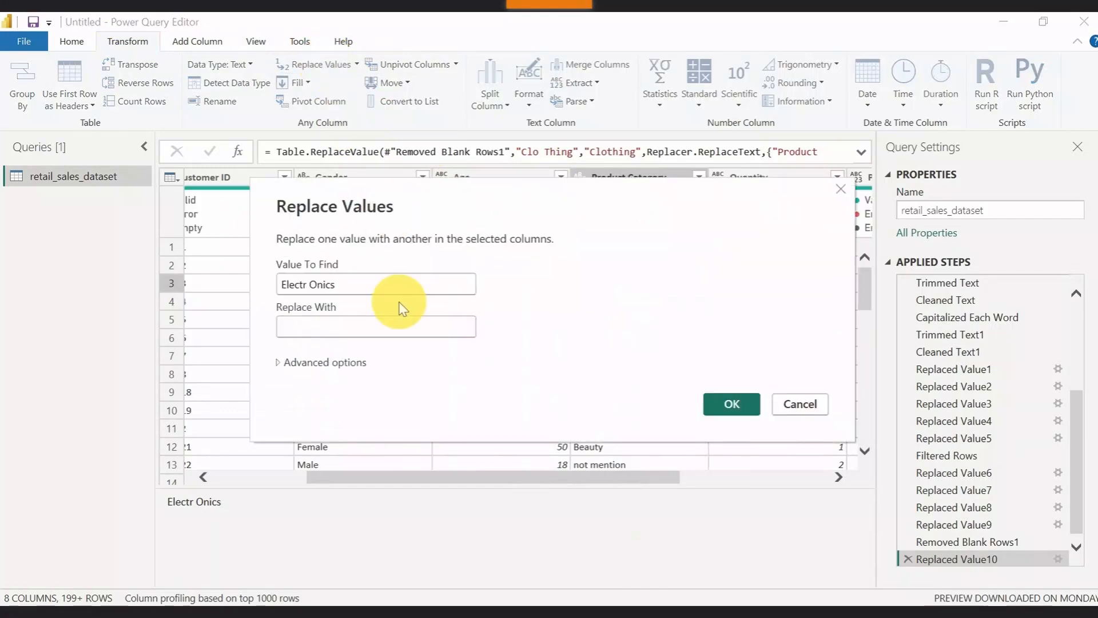
{"action": "left_click", "coordinate": [309, 284]}
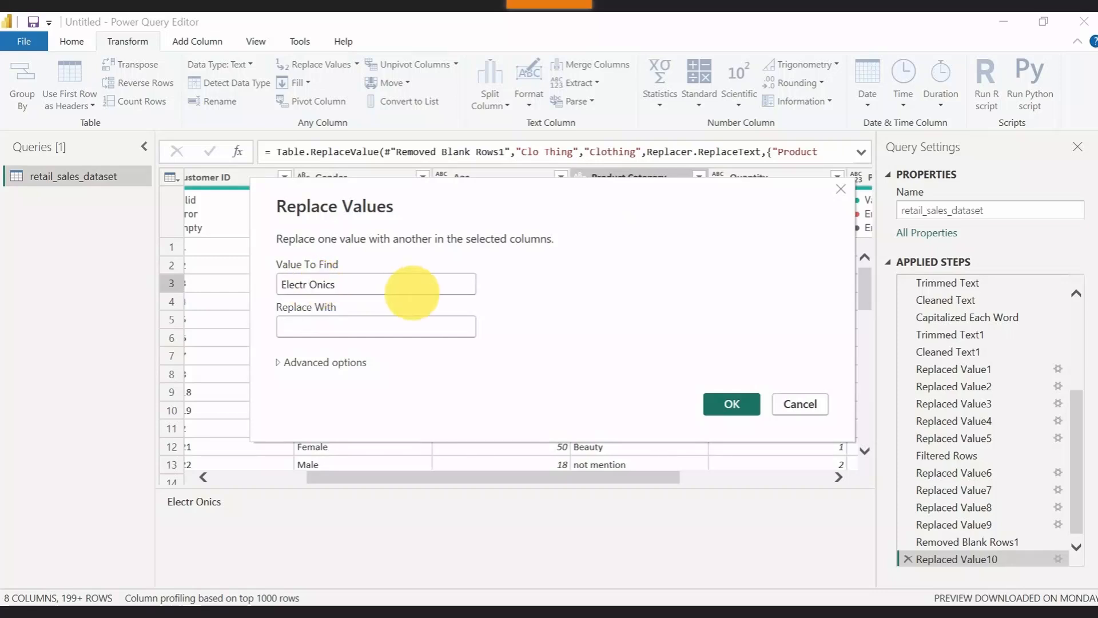
{"action": "key", "text": "BackSpace"}
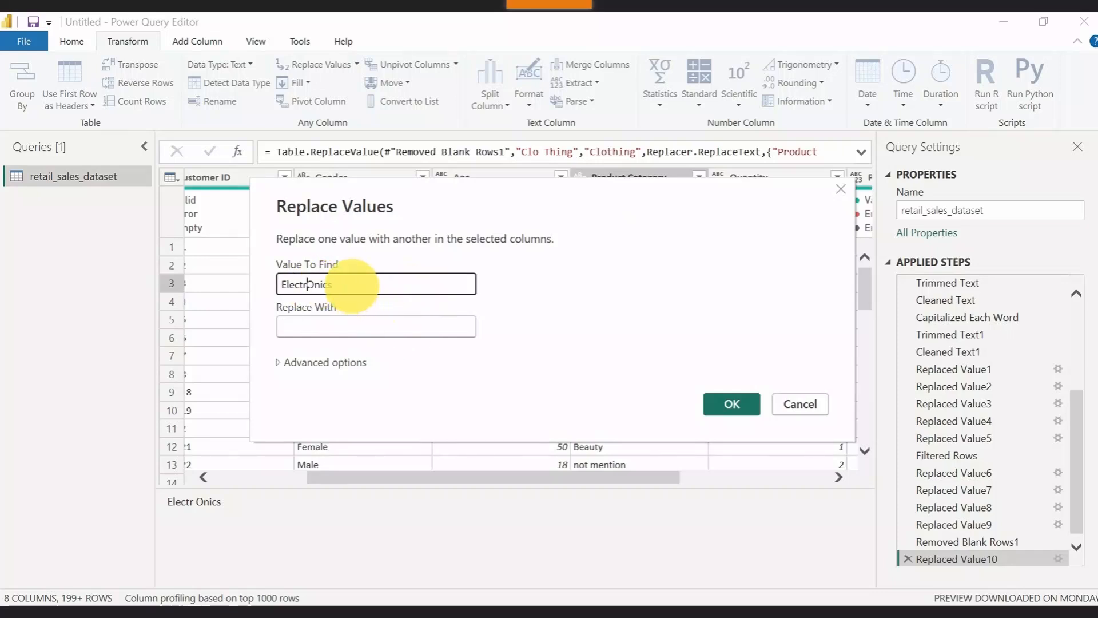
- Set the replacement text to "Electronics" and apply the replacement to Product Category
{"action": "left_click_drag", "start_coordinate": [356, 287], "coordinate": [267, 297]}
{"action": "key", "text": "ctrl+c"}
{"action": "left_click", "coordinate": [334, 327]}
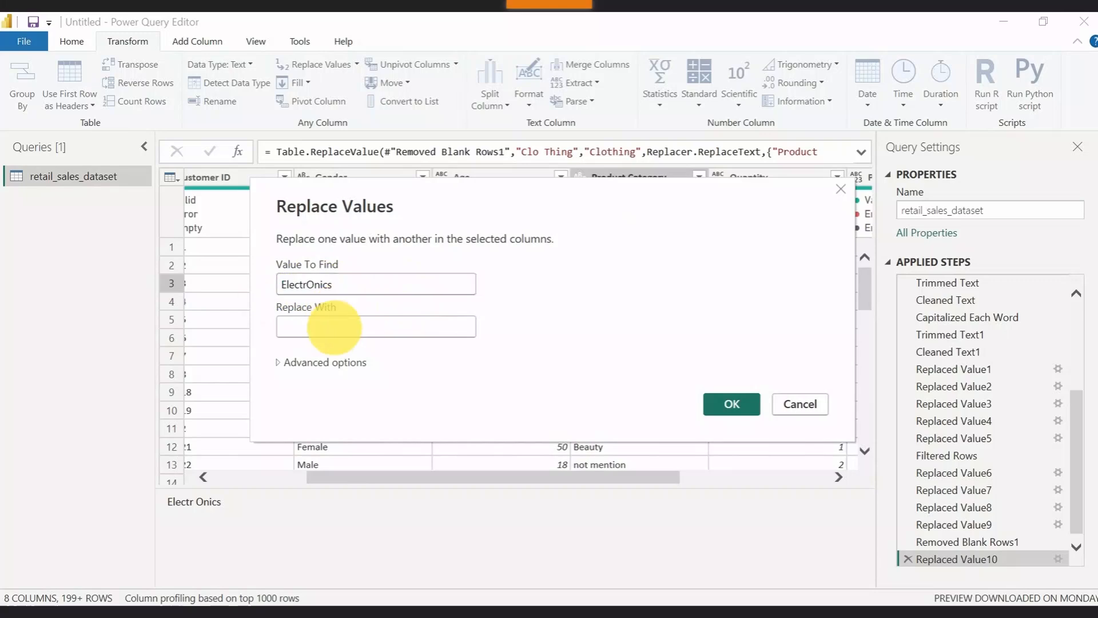
{"action": "key", "text": "ctrl+v"}
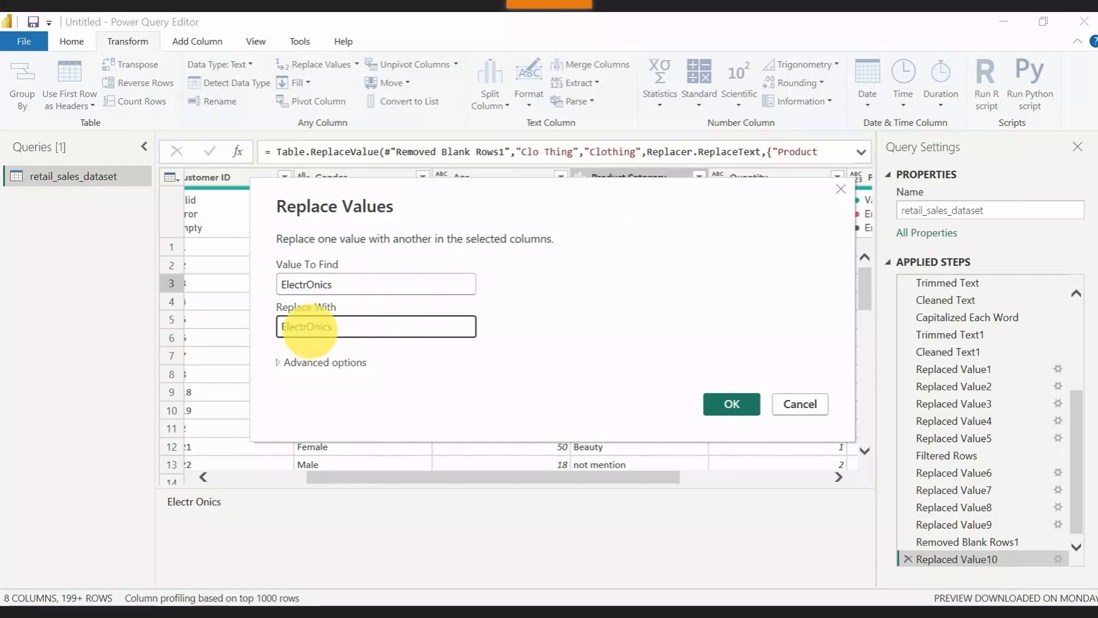
{"action": "key", "text": "BackSpace"}
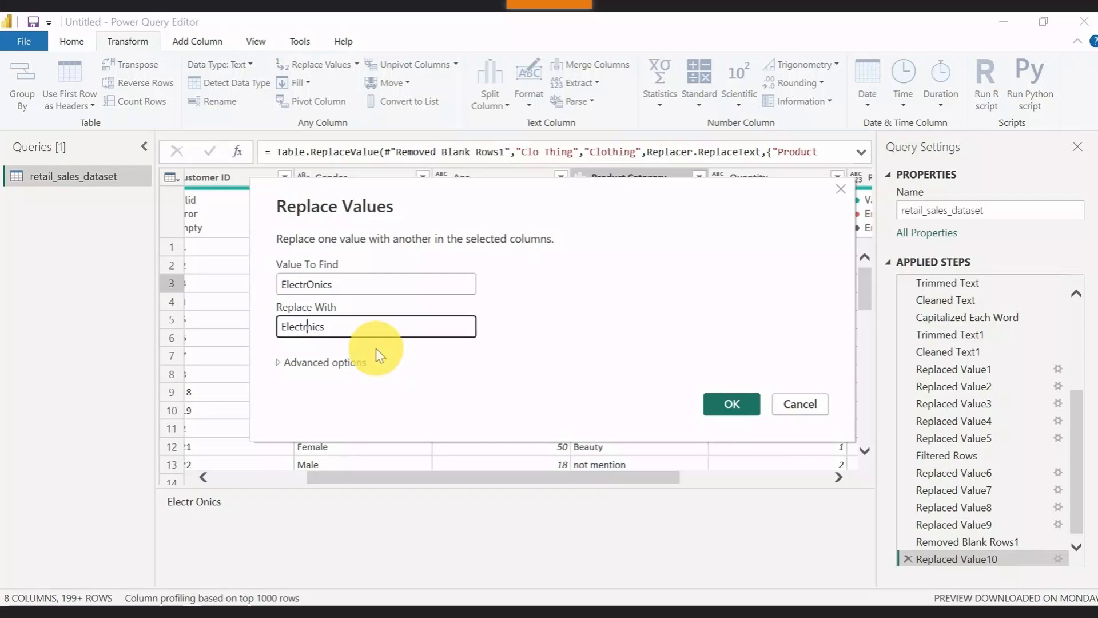
{"action": "type", "text": "o"}
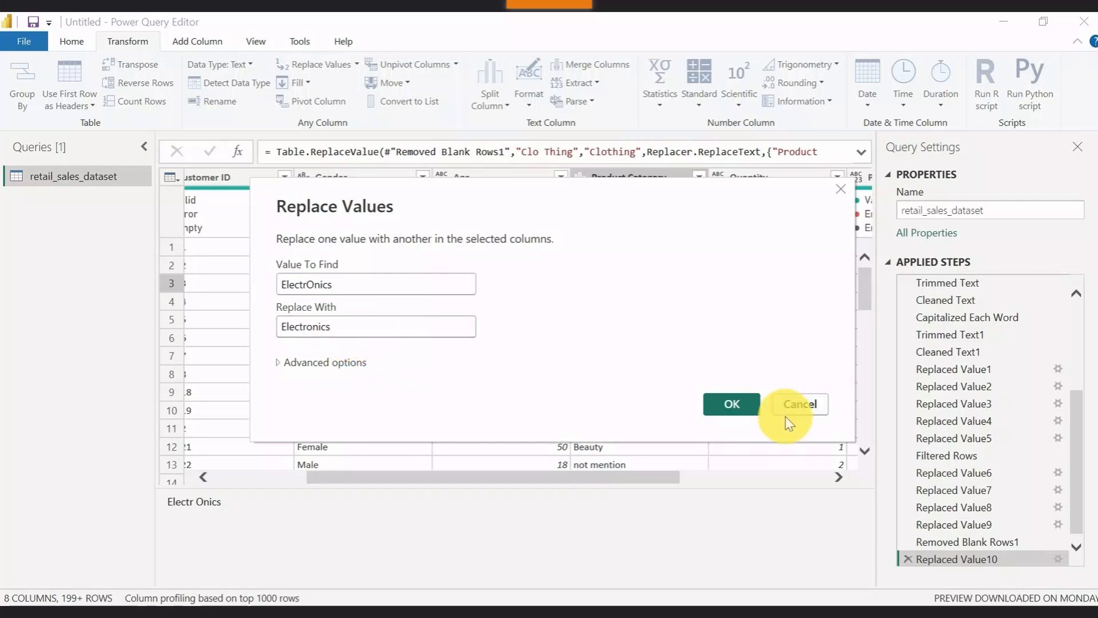
{"action": "left_click", "coordinate": [739, 406]}
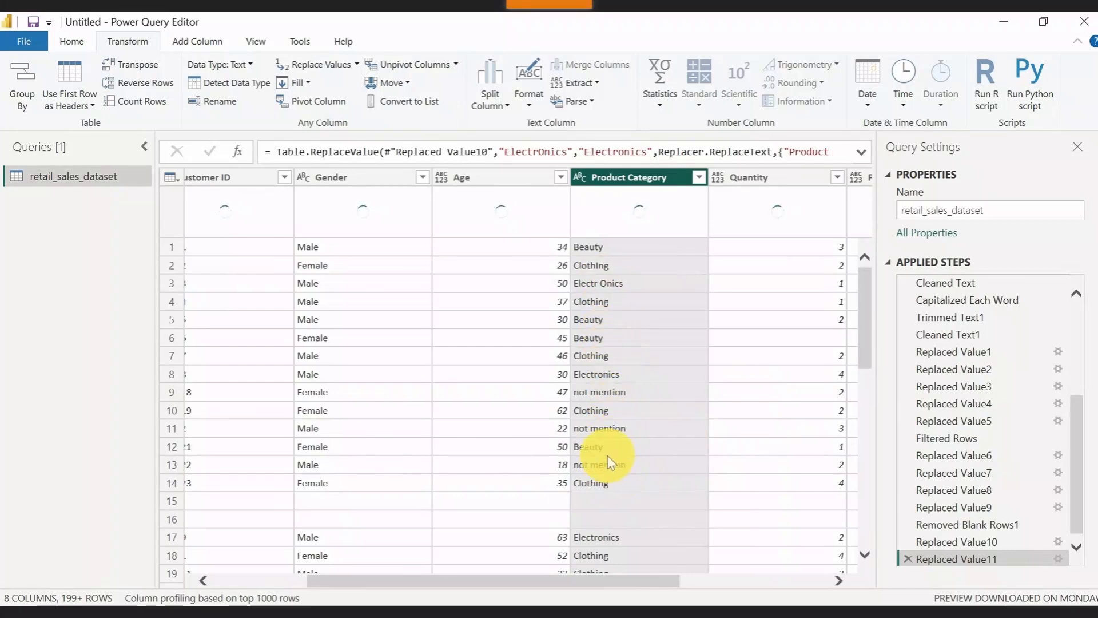
- Replace "Electr Onics", written with a space, with "Electronics" in the Product Category column
{"action": "left_click", "coordinate": [625, 290]}
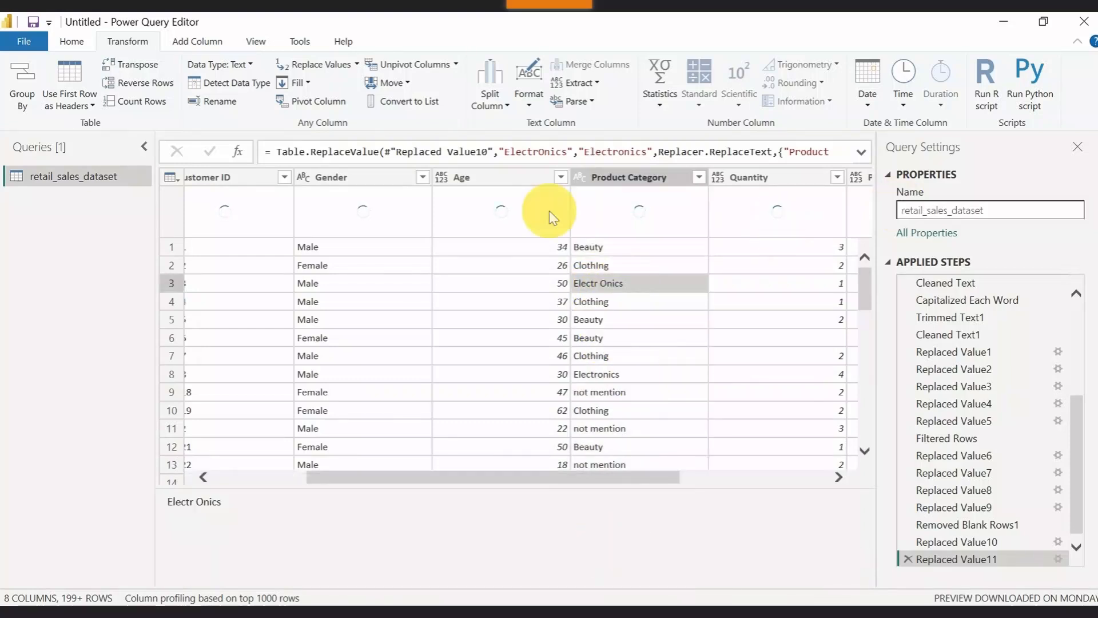
{"action": "left_click", "coordinate": [314, 64]}
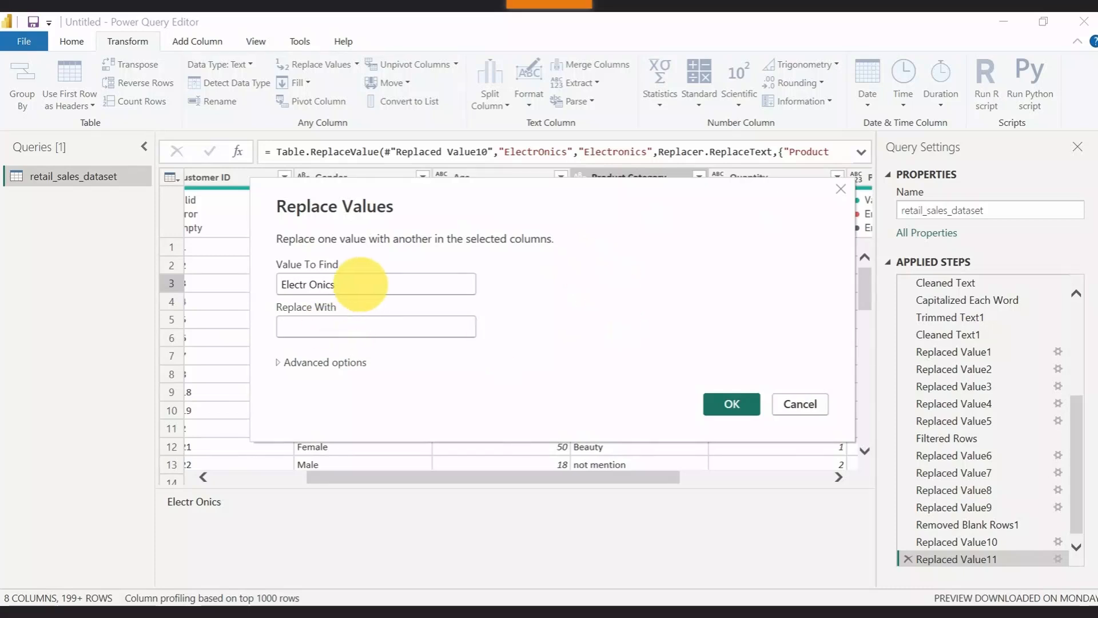
{"action": "left_click_drag", "start_coordinate": [363, 281], "coordinate": [258, 294]}
{"action": "key", "text": "ctrl+c"}
{"action": "left_click", "coordinate": [319, 327]}
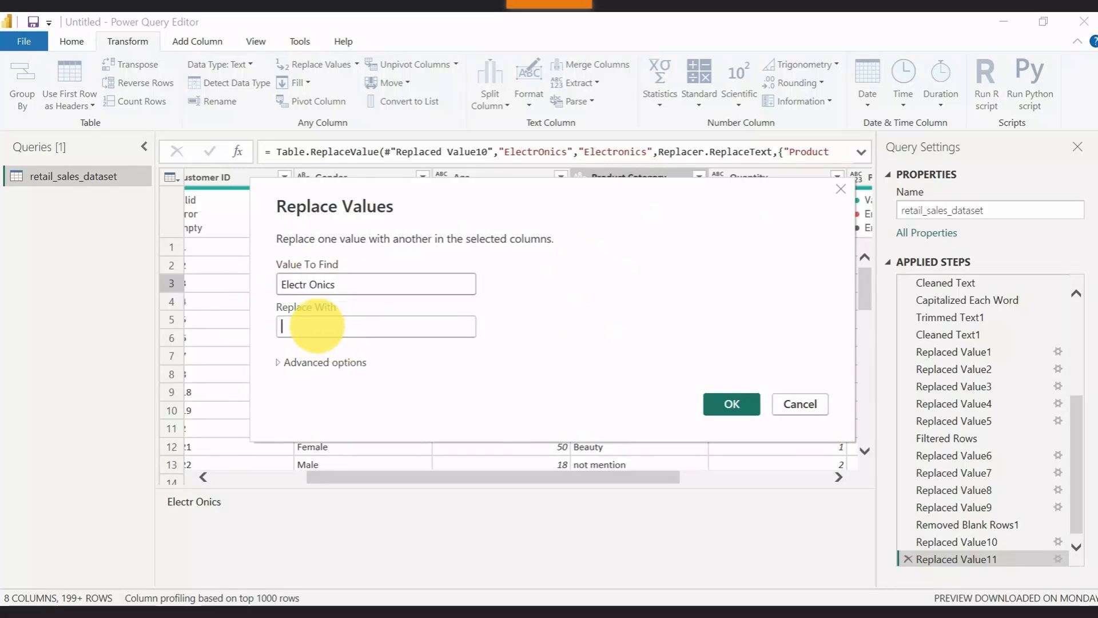
{"action": "key", "text": "ctrl+v"}
{"action": "left_click", "coordinate": [319, 327]}
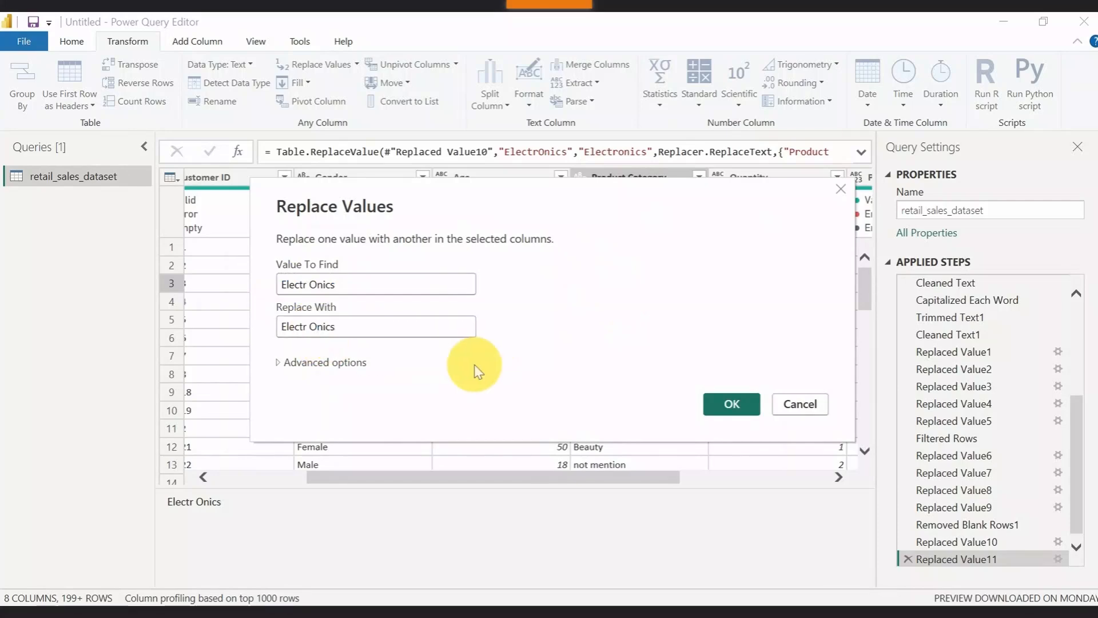
{"action": "key", "text": "BackSpace"}
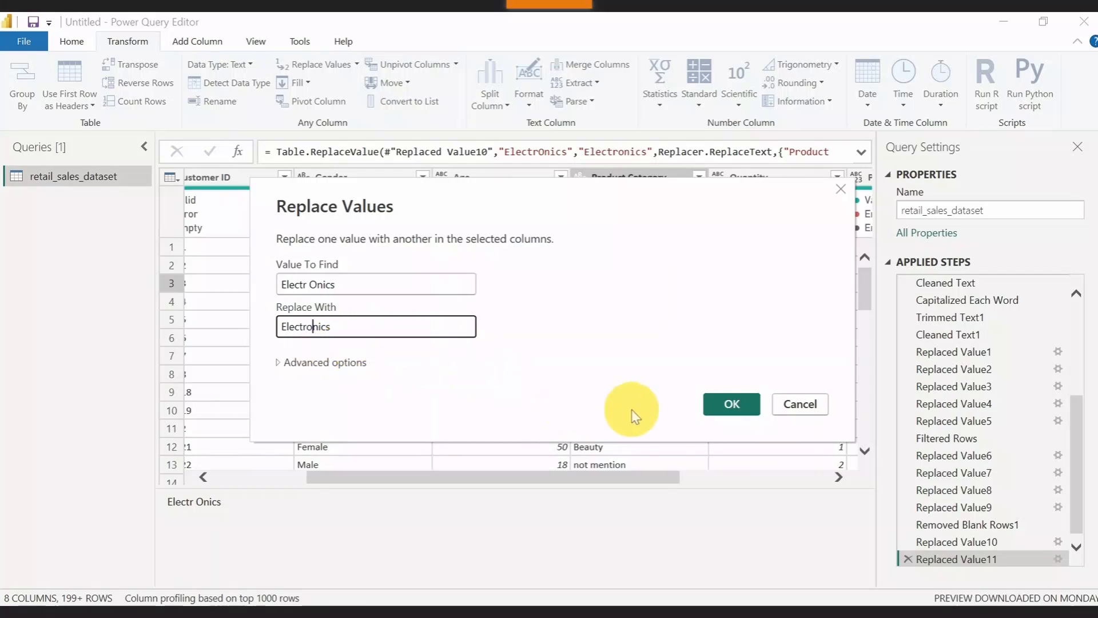
{"action": "left_click", "coordinate": [731, 404]}
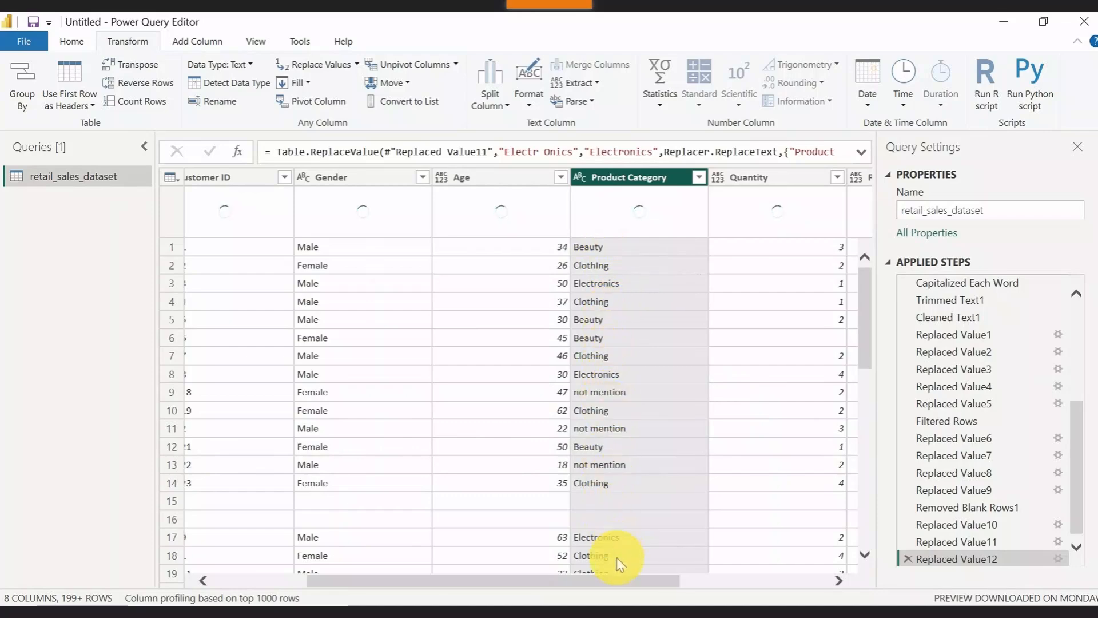
- Apply the Product Category filter with all values selected and review the remaining columns of the table
{"action": "left_click", "coordinate": [698, 177]}
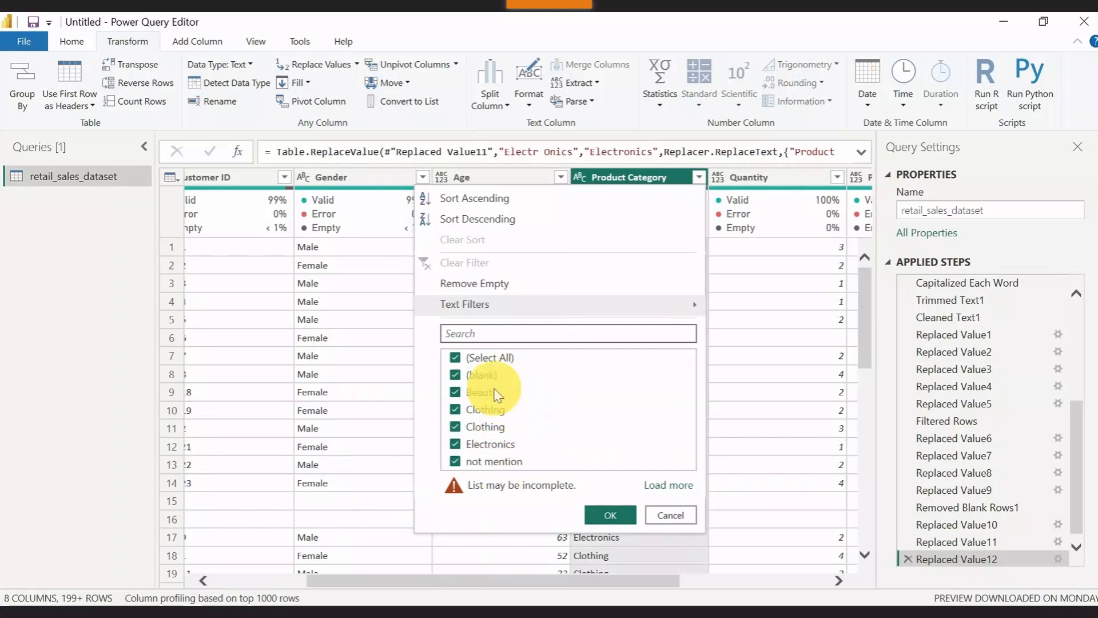
{"action": "left_click", "coordinate": [609, 515]}
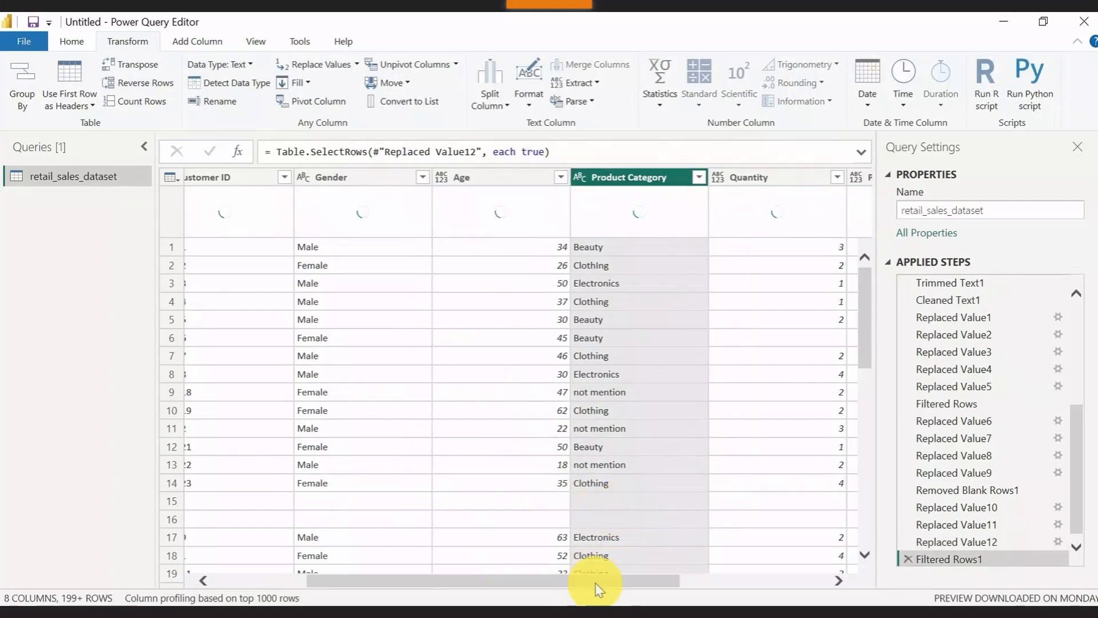
{"action": "left_click_drag", "start_coordinate": [602, 585], "coordinate": [349, 579]}
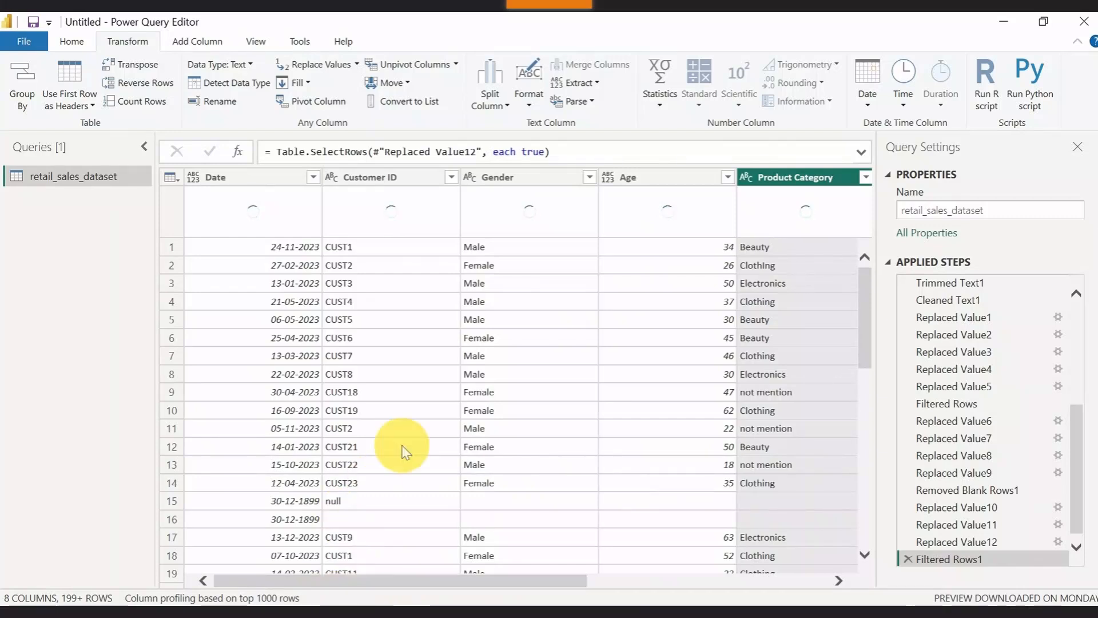
{"action": "left_click_drag", "start_coordinate": [471, 580], "coordinate": [721, 581]}
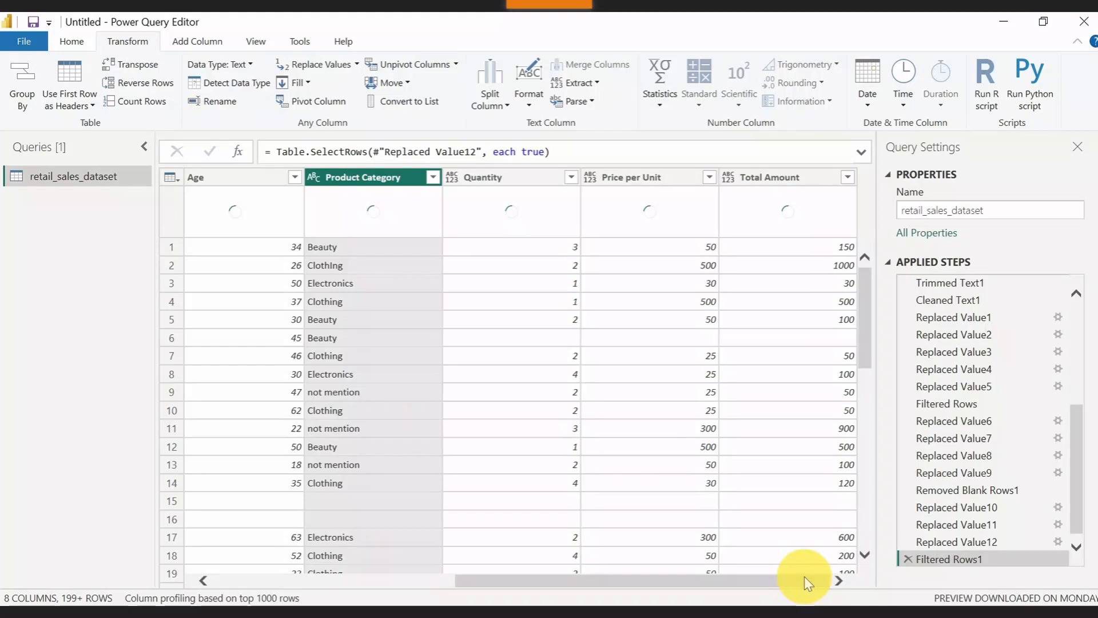
{"action": "left_click_drag", "start_coordinate": [803, 580], "coordinate": [430, 587]}
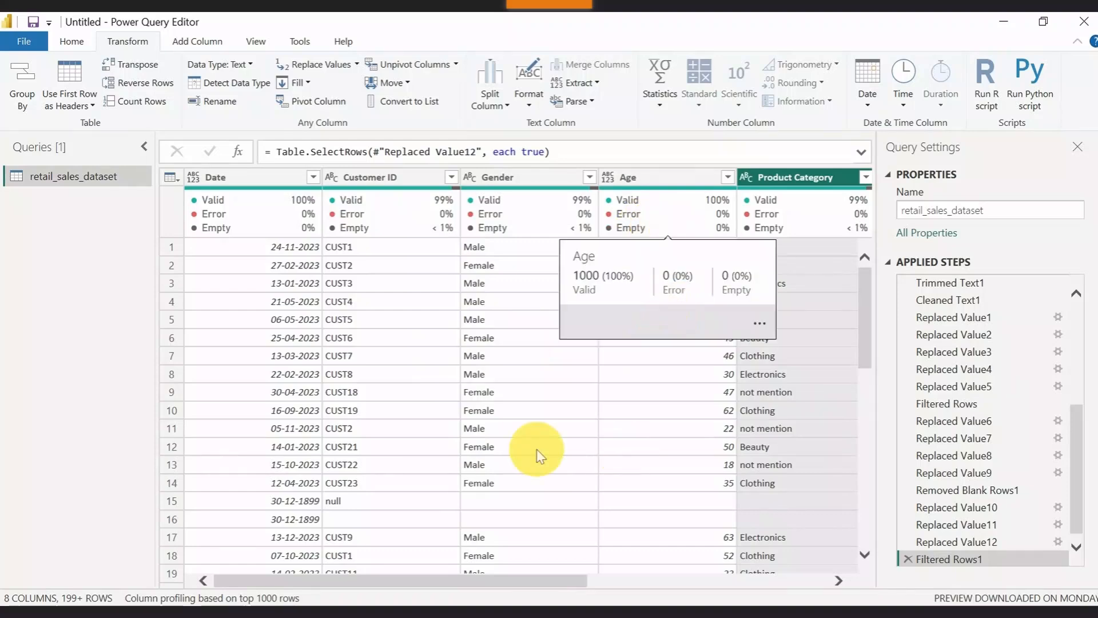
- Inspect the nearly empty rows 15 and 16 dated 30-12-1899, leaving row 15 selected
{"action": "left_click", "coordinate": [501, 437]}
{"action": "scroll", "coordinate": [527, 321], "scroll_direction": "down", "scroll_amount": 2}
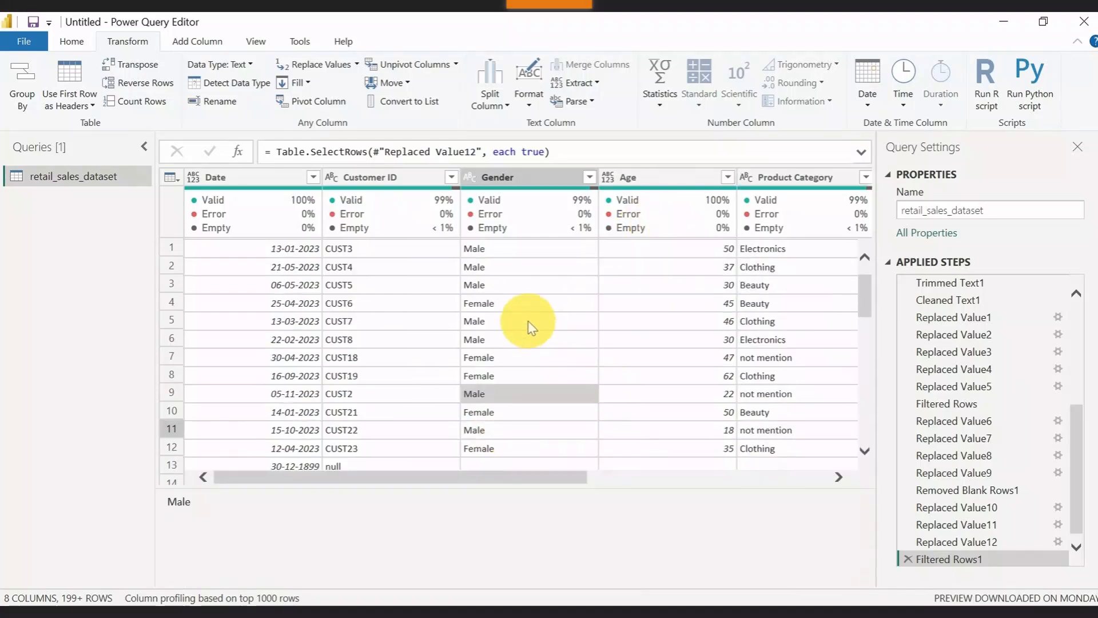
{"action": "scroll", "coordinate": [519, 308], "scroll_direction": "down", "scroll_amount": 2}
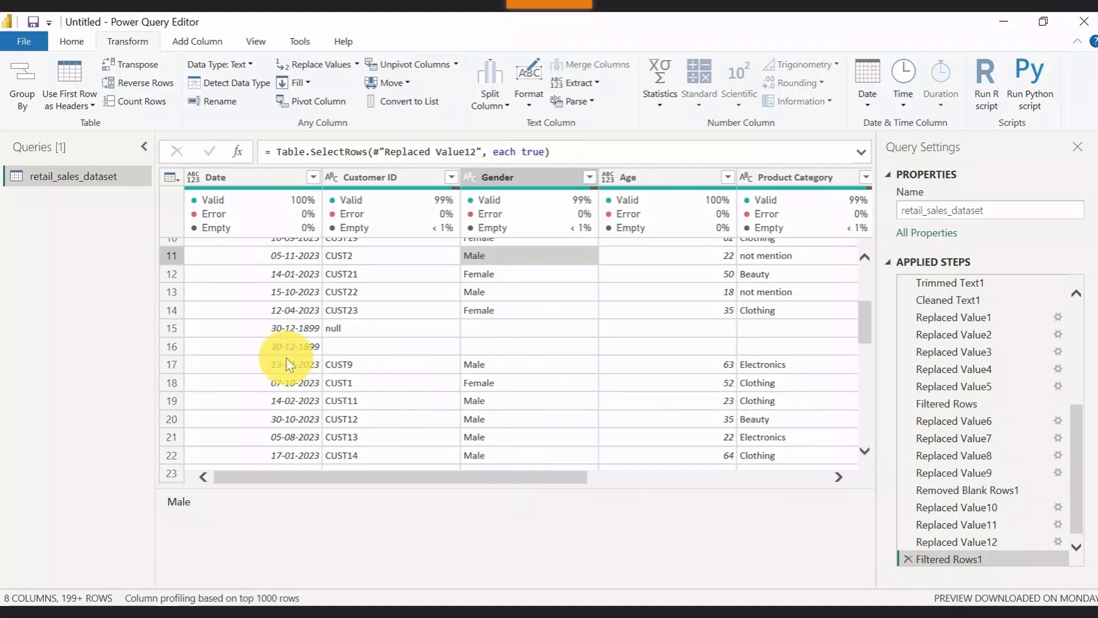
{"action": "left_click", "coordinate": [176, 327]}
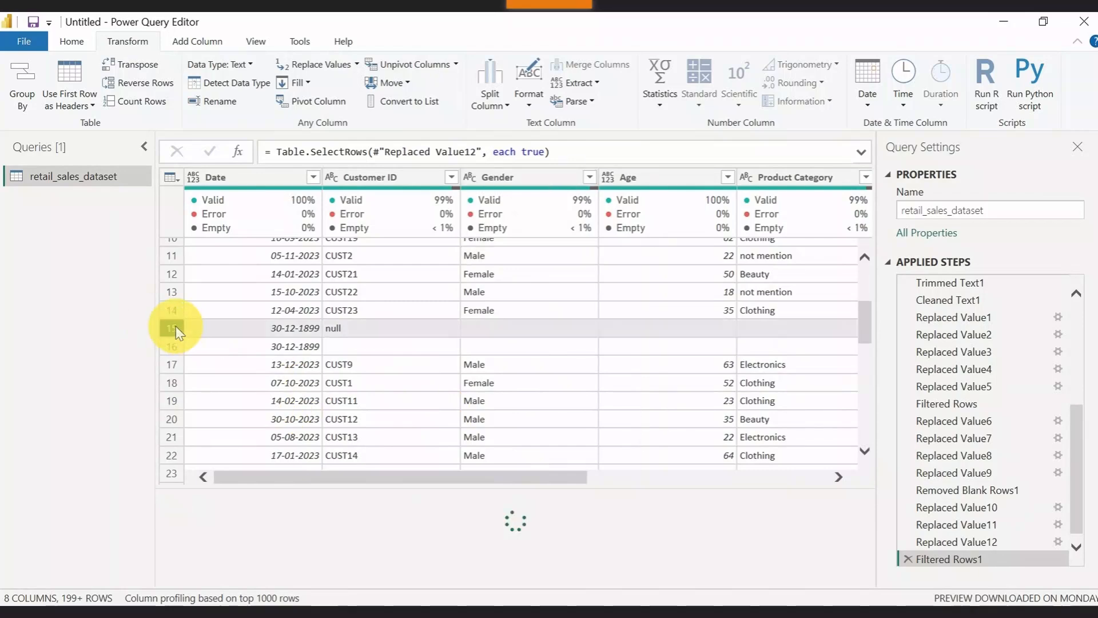
{"action": "left_click", "coordinate": [170, 345]}
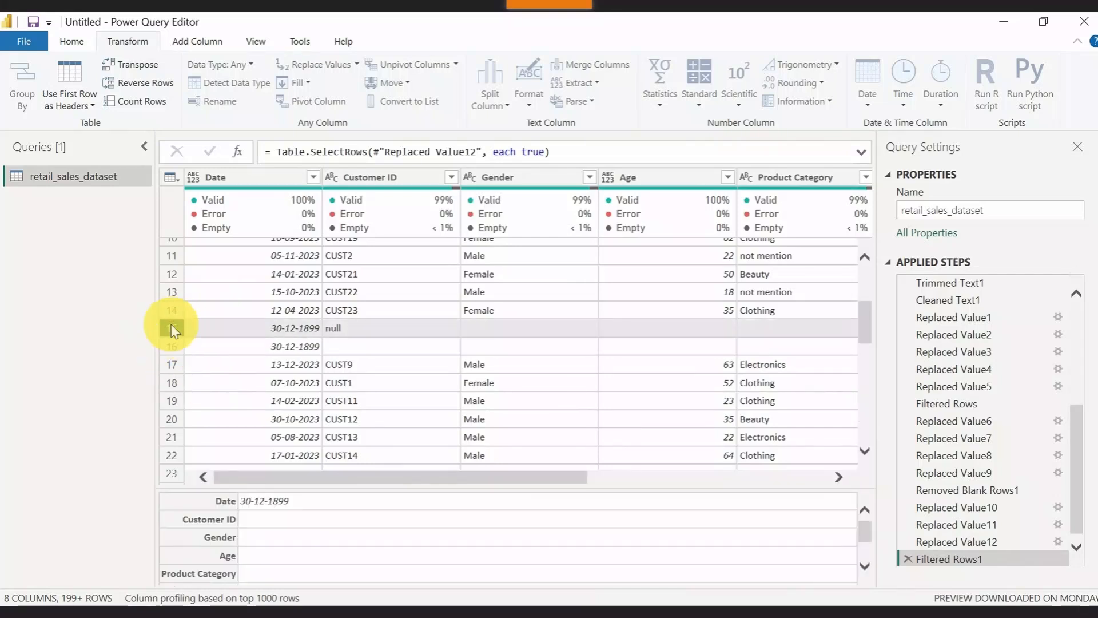
{"action": "left_click", "coordinate": [167, 331]}
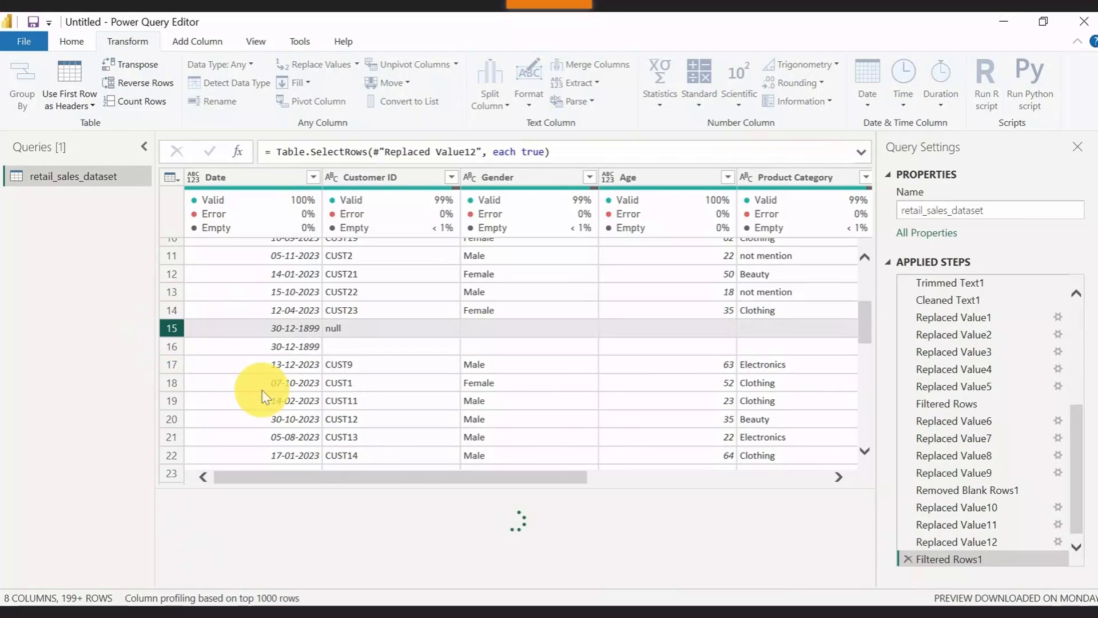
- Inspect the nearly empty row 16 dated 30-12-1899 across its columns
{"action": "left_click_drag", "start_coordinate": [400, 483], "coordinate": [285, 480]}
{"action": "left_click", "coordinate": [172, 345]}
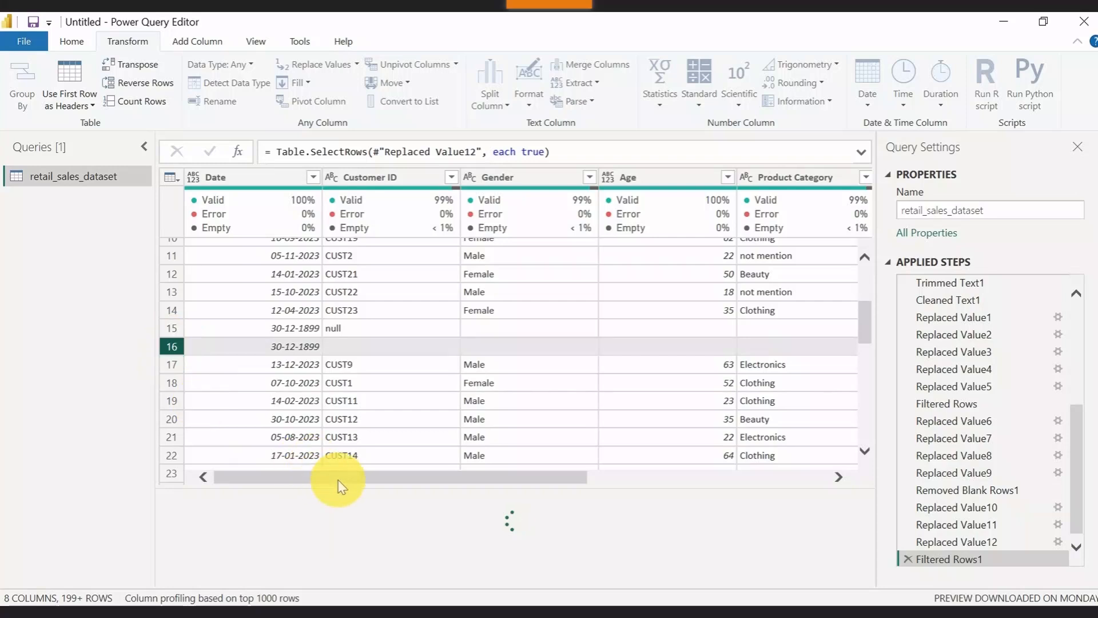
{"action": "left_click_drag", "start_coordinate": [412, 479], "coordinate": [300, 481]}
{"action": "left_click", "coordinate": [257, 383]}
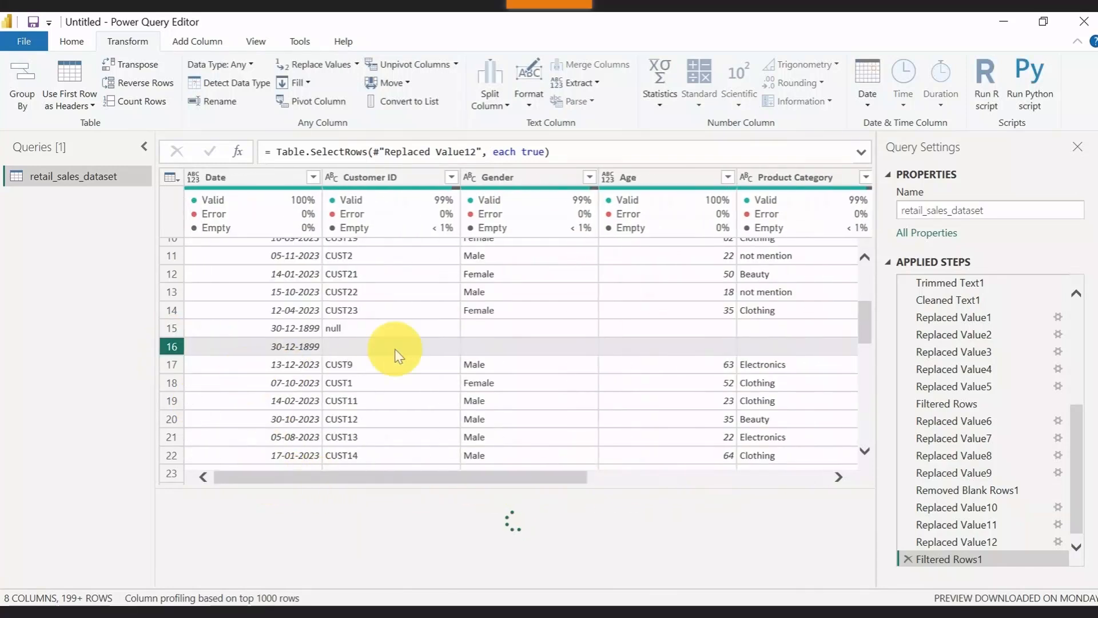
- Look through the table's rows to about row 250 and its remaining columns for further blank entries
{"action": "scroll", "coordinate": [434, 333], "scroll_direction": "down", "scroll_amount": 5}
{"action": "scroll", "coordinate": [435, 333], "scroll_direction": "down", "scroll_amount": 12}
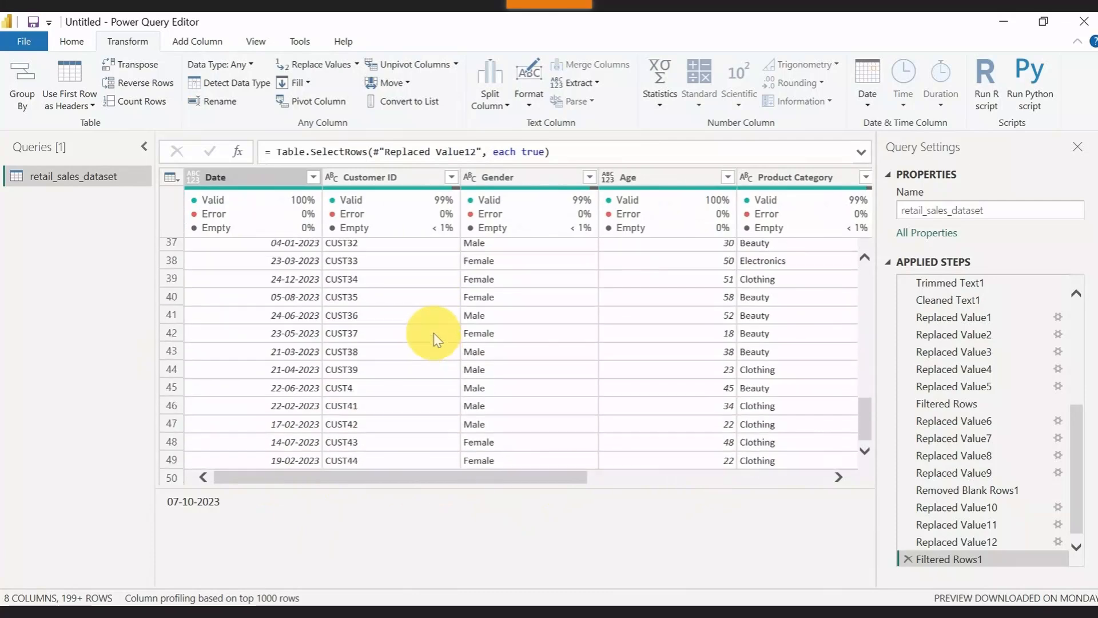
{"action": "scroll", "coordinate": [433, 394], "scroll_direction": "down", "scroll_amount": 17}
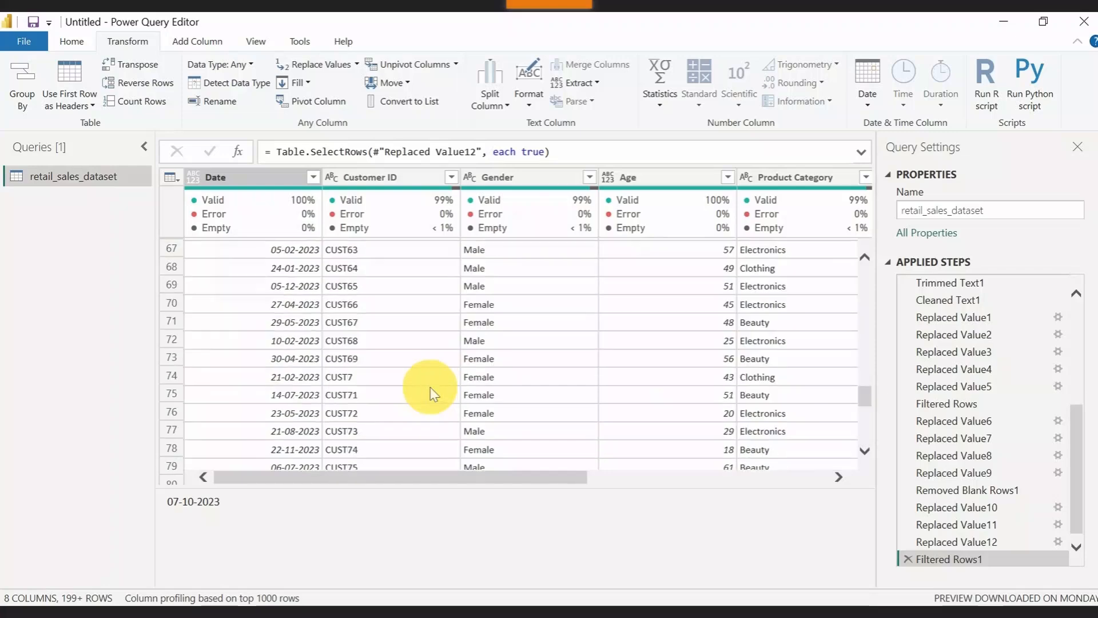
{"action": "scroll", "coordinate": [433, 393], "scroll_direction": "down", "scroll_amount": 20}
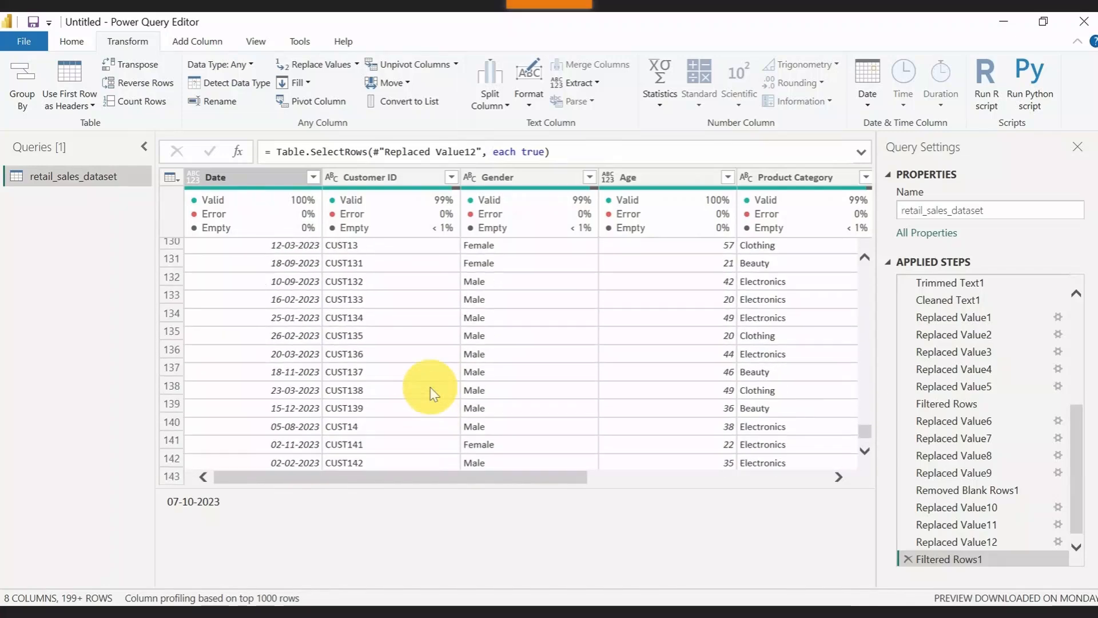
{"action": "scroll", "coordinate": [433, 393], "scroll_direction": "down", "scroll_amount": 19}
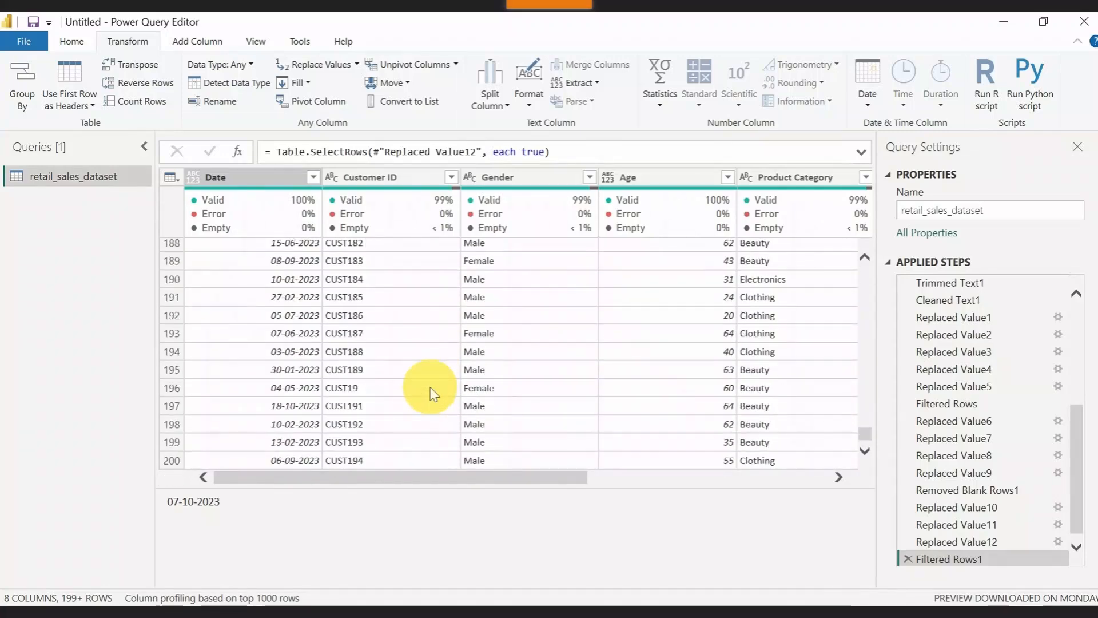
{"action": "scroll", "coordinate": [433, 393], "scroll_direction": "down", "scroll_amount": 8}
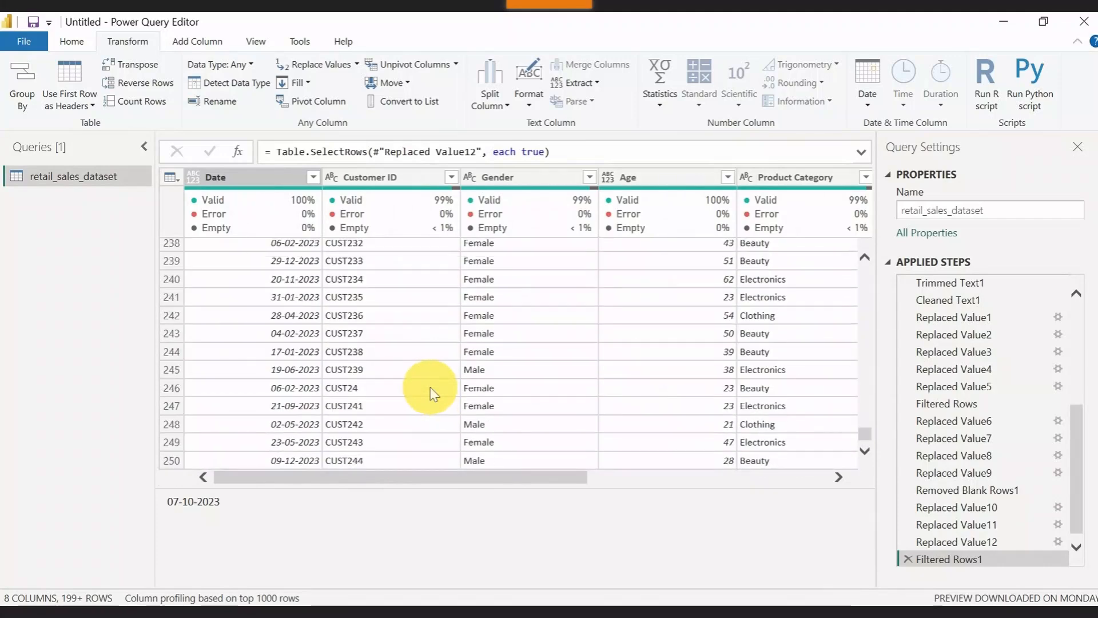
{"action": "scroll", "coordinate": [433, 393], "scroll_direction": "up", "scroll_amount": 20}
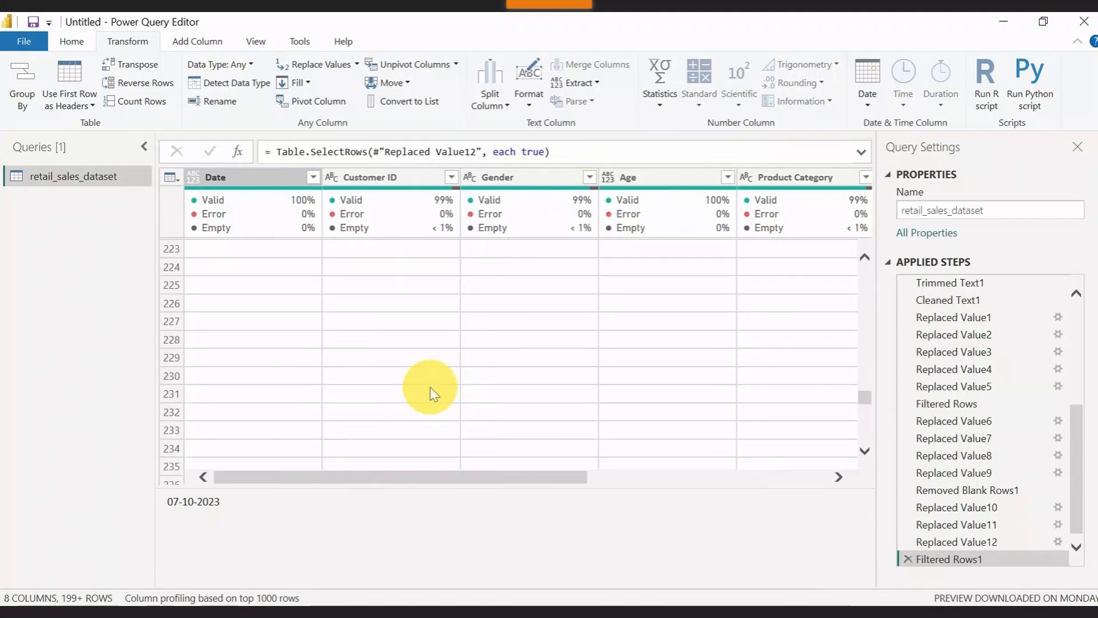
{"action": "scroll", "coordinate": [433, 393], "scroll_direction": "up", "scroll_amount": 20}
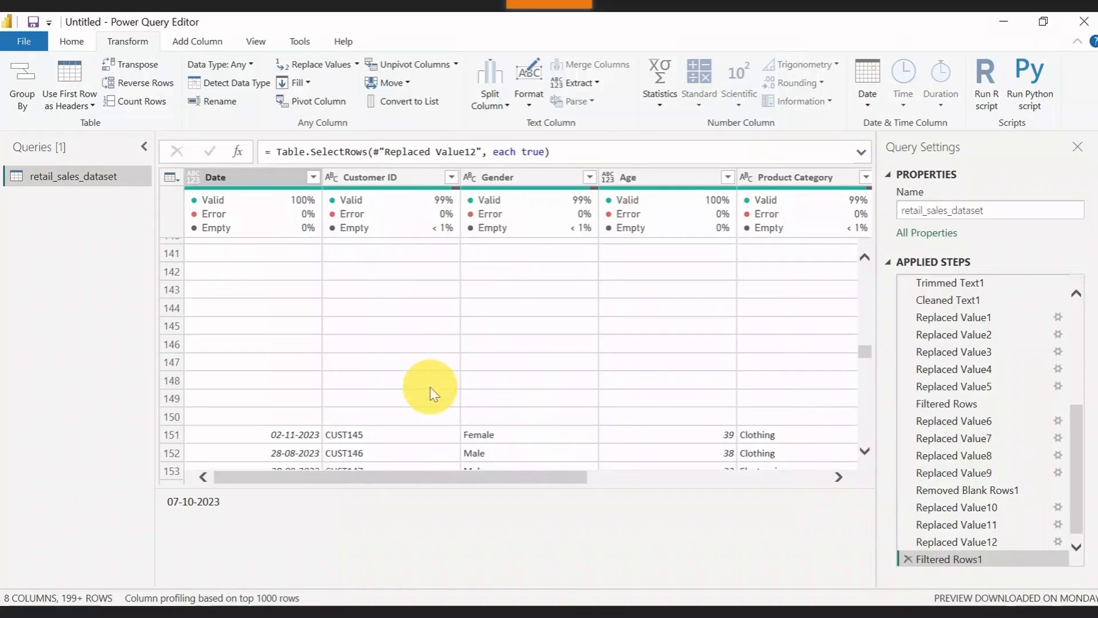
{"action": "scroll", "coordinate": [432, 393], "scroll_direction": "up", "scroll_amount": 20}
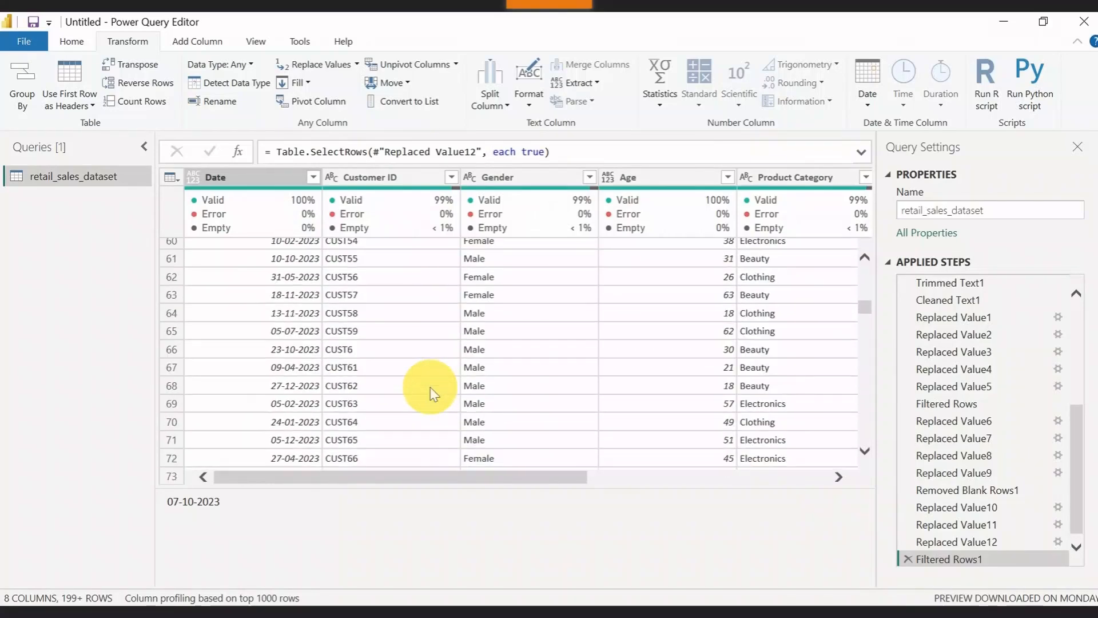
{"action": "scroll", "coordinate": [432, 393], "scroll_direction": "up", "scroll_amount": 1}
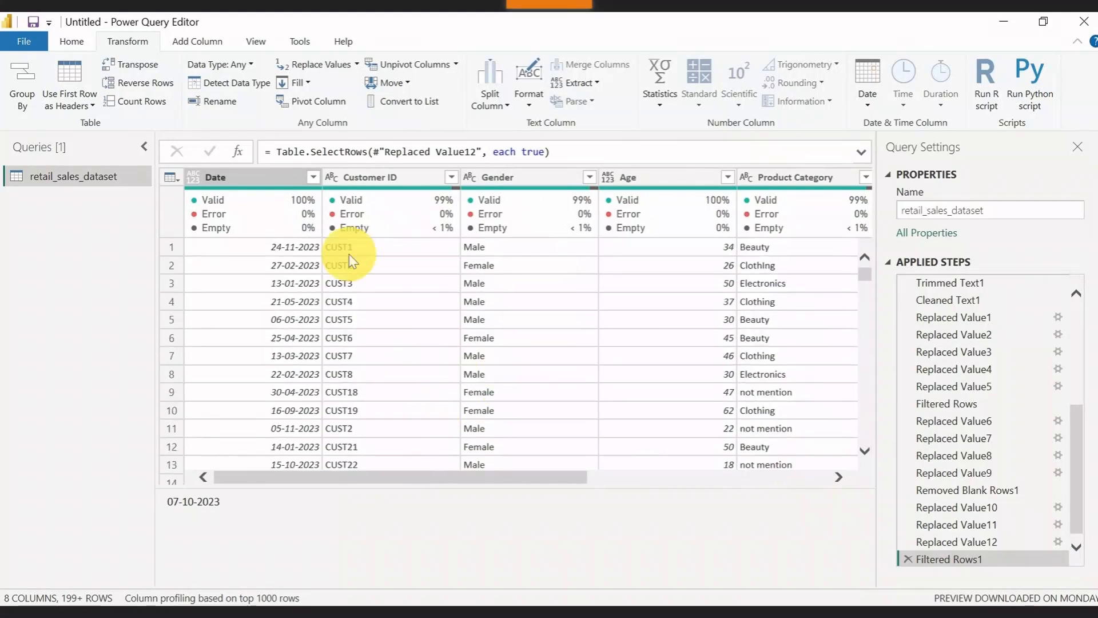
{"action": "left_click", "coordinate": [454, 359]}
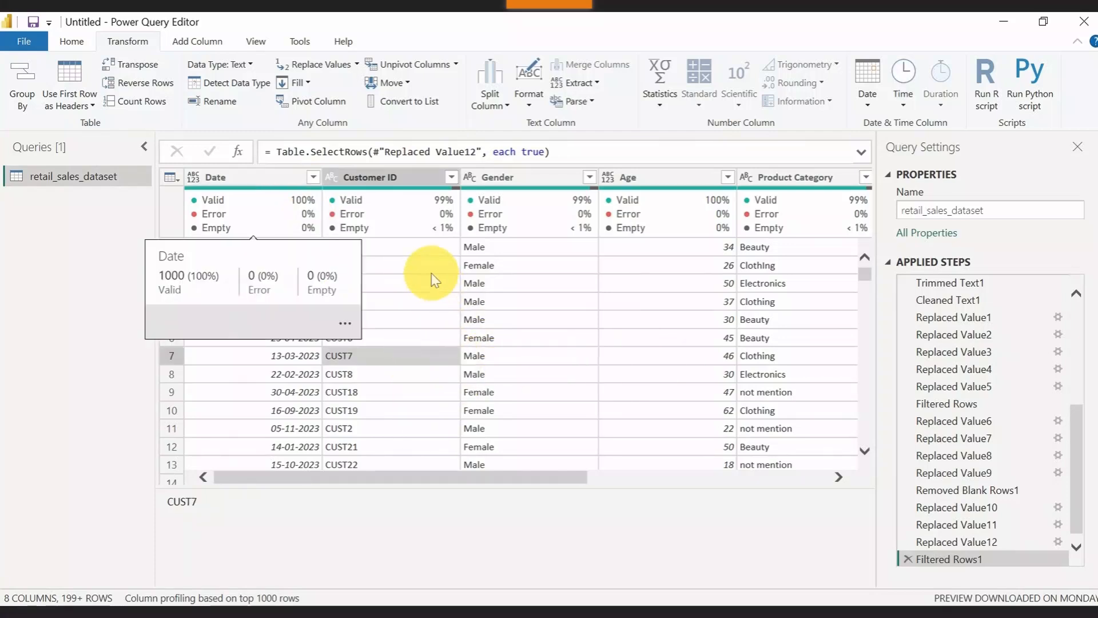
{"action": "left_click_drag", "start_coordinate": [530, 479], "coordinate": [788, 480]}
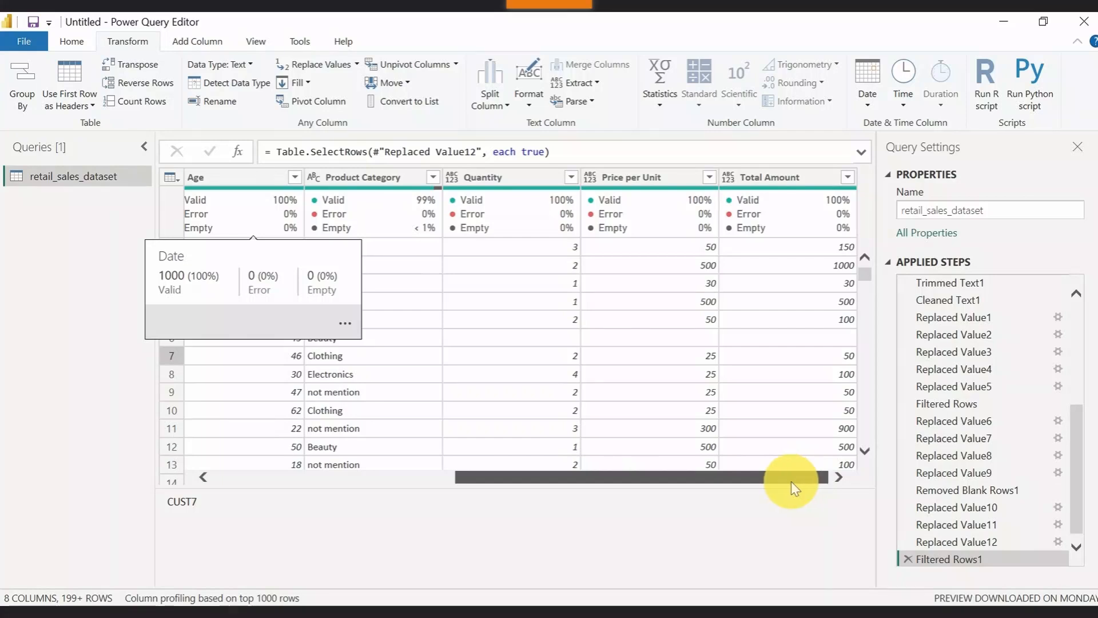
{"action": "left_click_drag", "start_coordinate": [791, 482], "coordinate": [394, 479]}
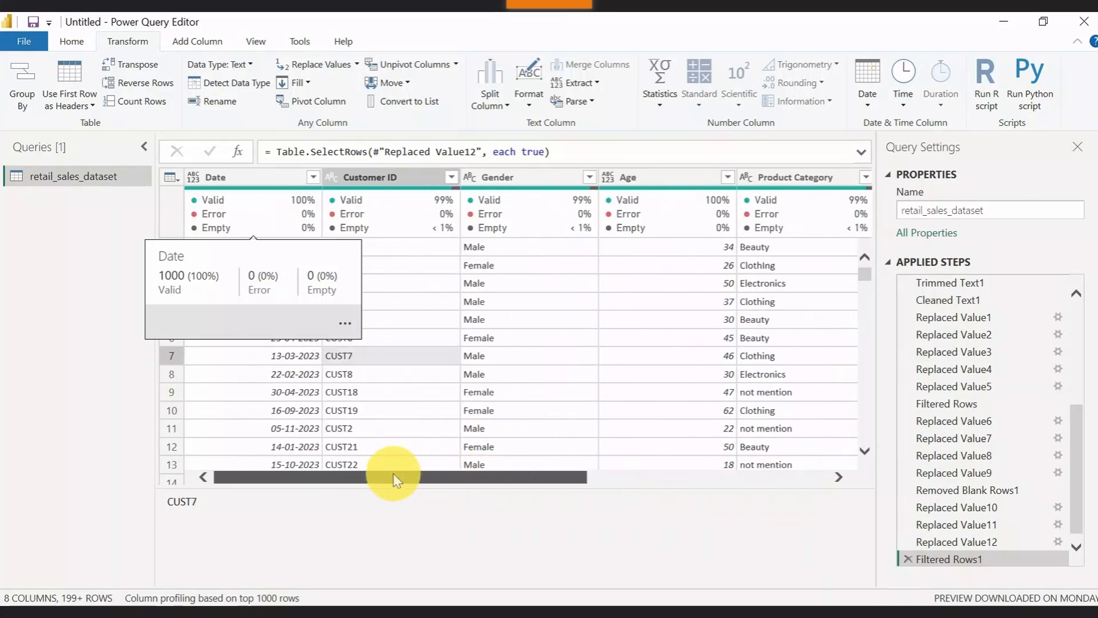
- Sort the table by the Date column in ascending order
{"action": "left_click", "coordinate": [314, 177]}
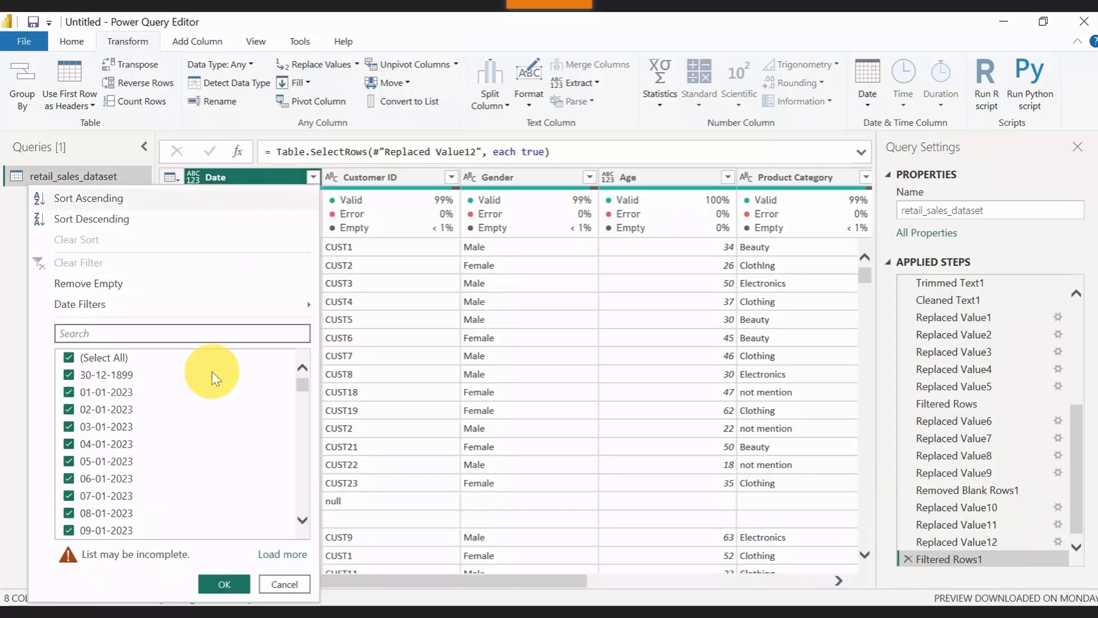
{"action": "left_click", "coordinate": [105, 196]}
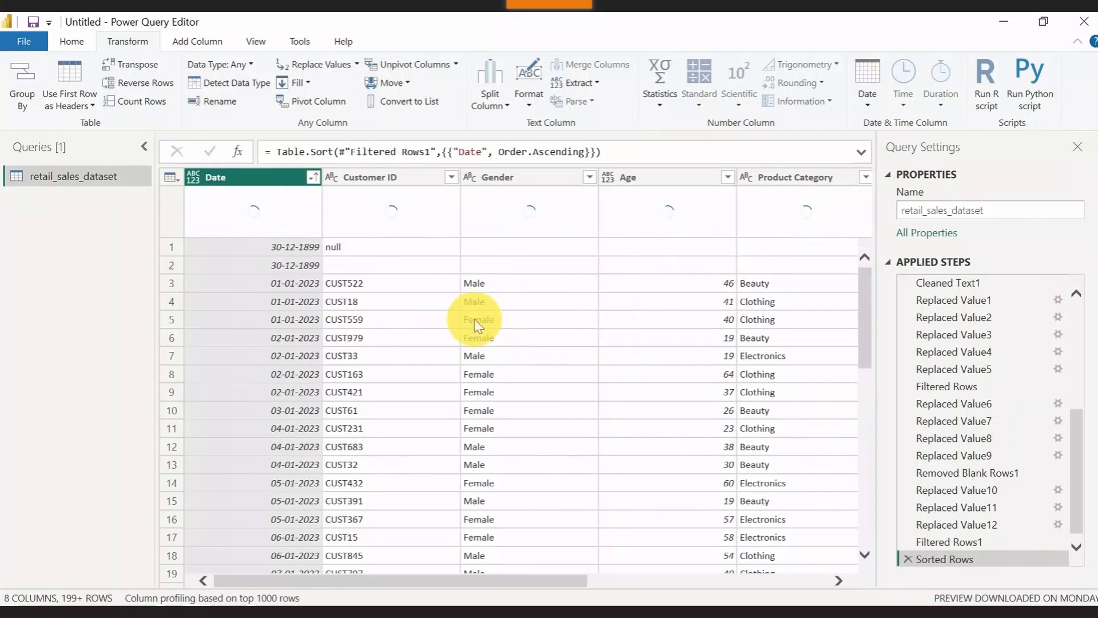
{"action": "left_click", "coordinate": [476, 320]}
{"action": "left_click", "coordinate": [561, 265]}
{"action": "left_click", "coordinate": [557, 374]}
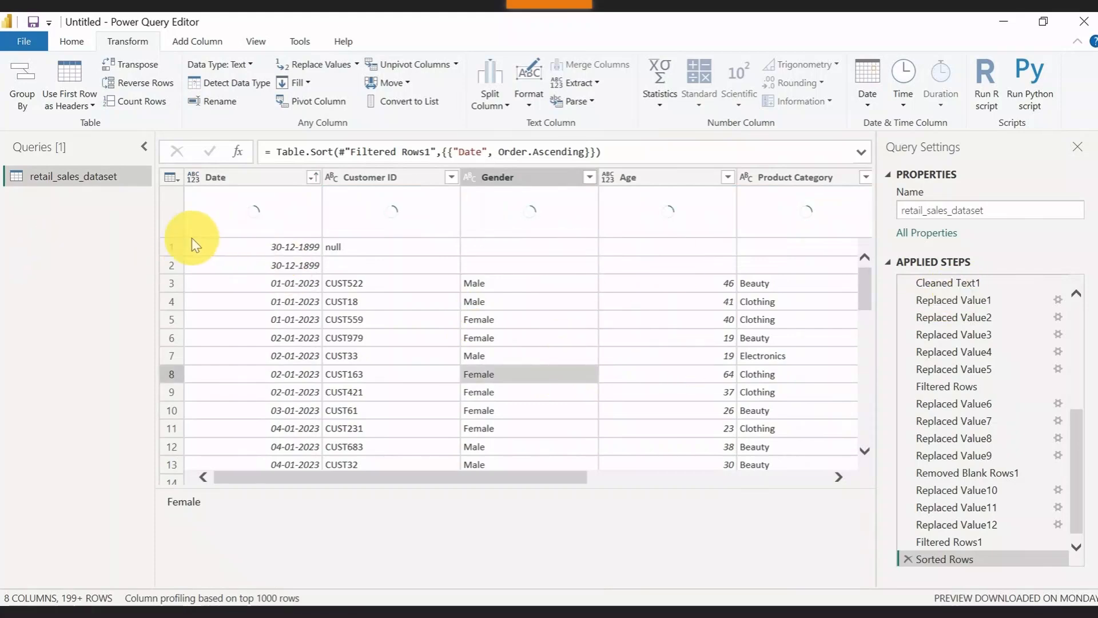
- Check rows 1 and 2, dated 30-12-1899, for missing values across all columns, leaving row 1 selected
{"action": "left_click", "coordinate": [167, 246]}
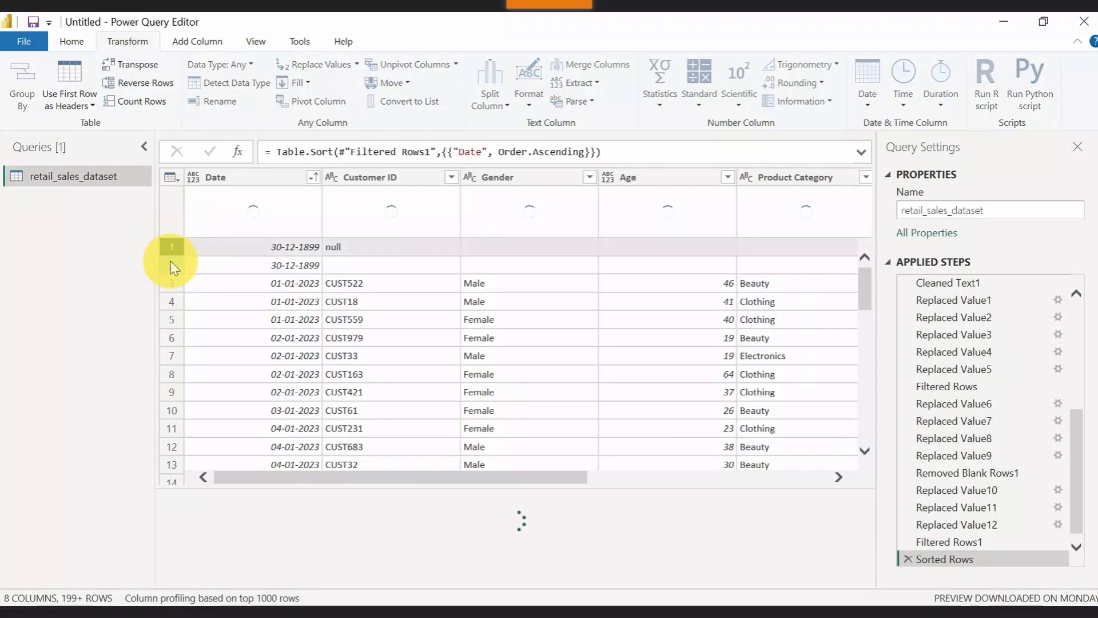
{"action": "left_click", "coordinate": [171, 263]}
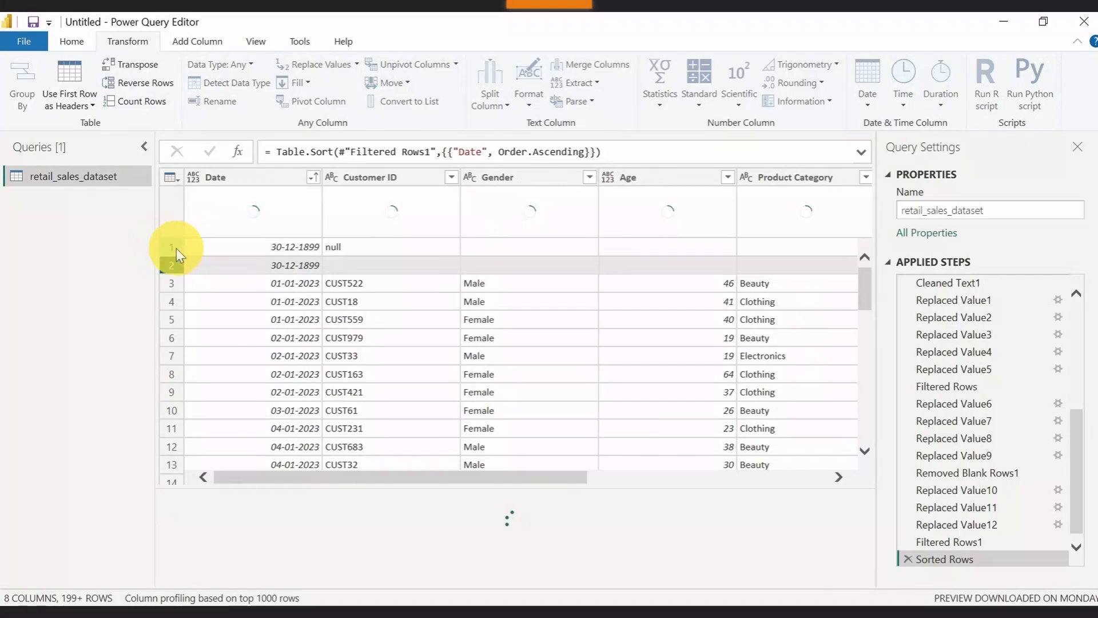
{"action": "left_click", "coordinate": [174, 247]}
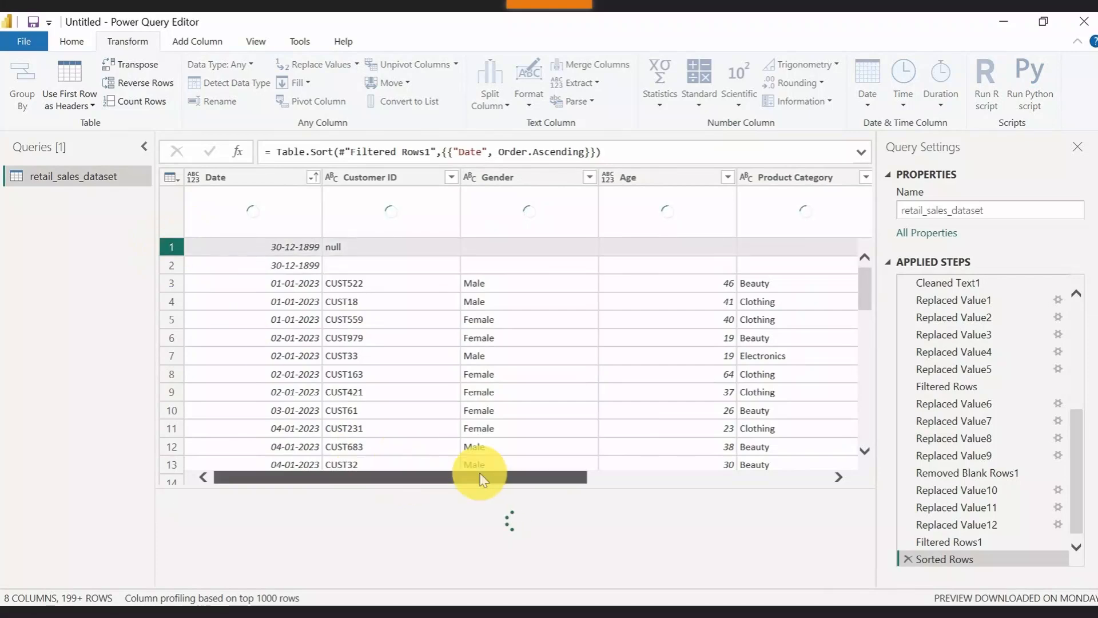
{"action": "left_click_drag", "start_coordinate": [480, 480], "coordinate": [775, 482]}
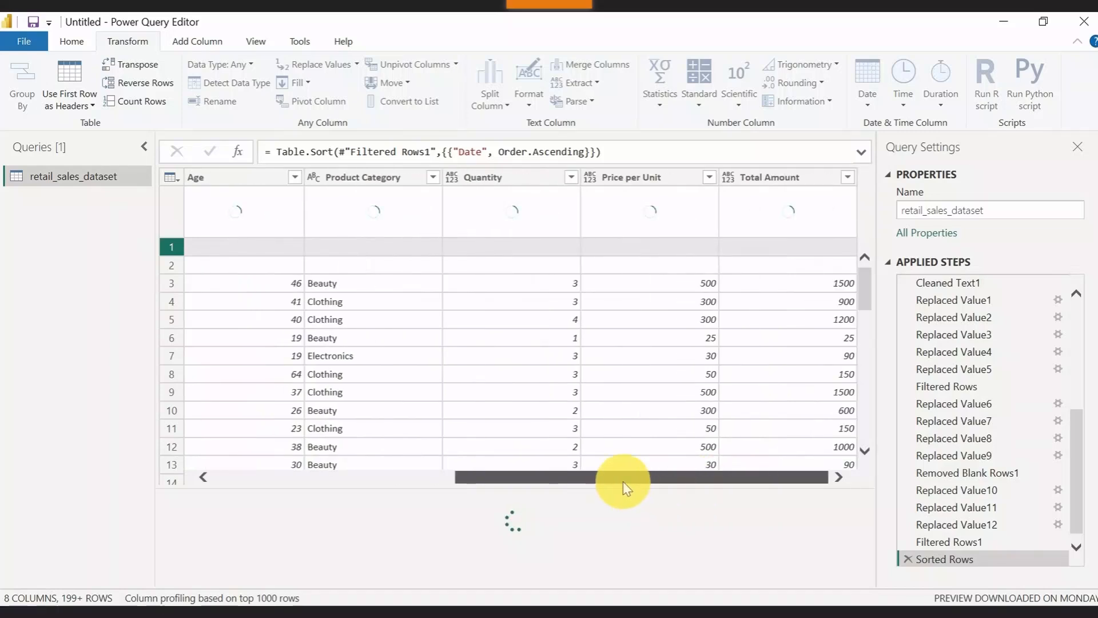
{"action": "left_click_drag", "start_coordinate": [623, 482], "coordinate": [289, 471]}
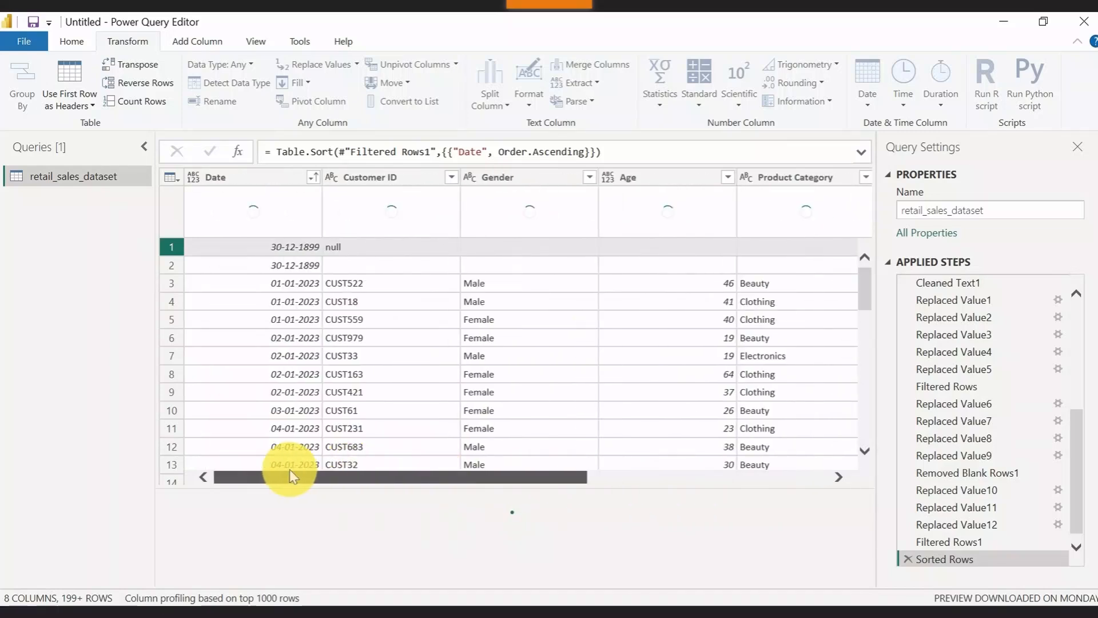
{"action": "left_click", "coordinate": [173, 265]}
{"action": "left_click", "coordinate": [177, 246]}
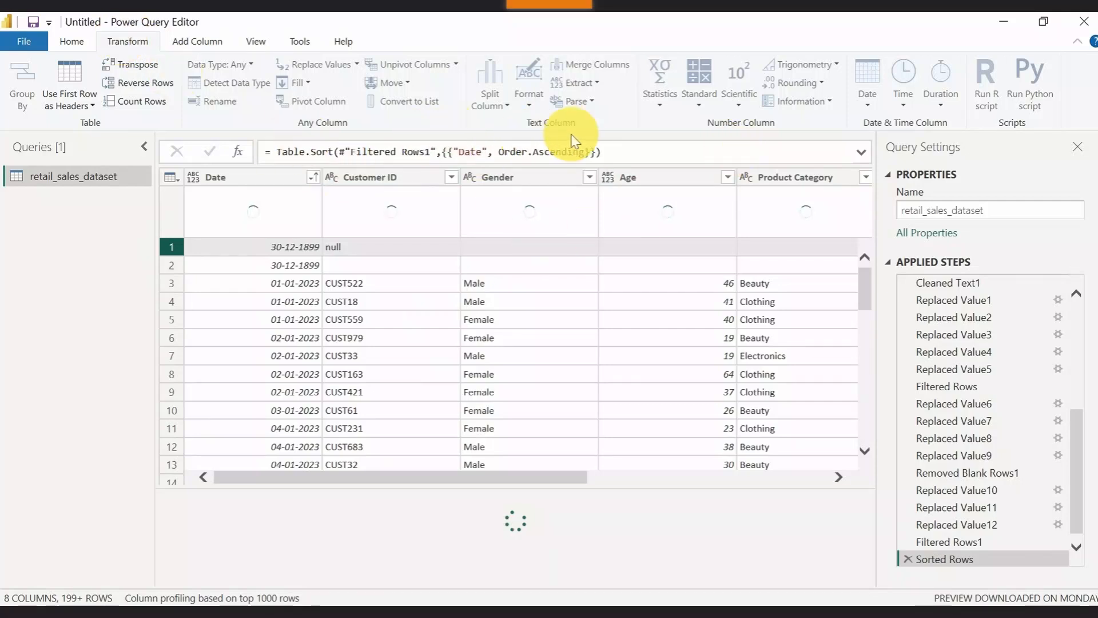
- Remove the top 2 rows from the table and look over the remaining rows
{"action": "left_click", "coordinate": [83, 46]}
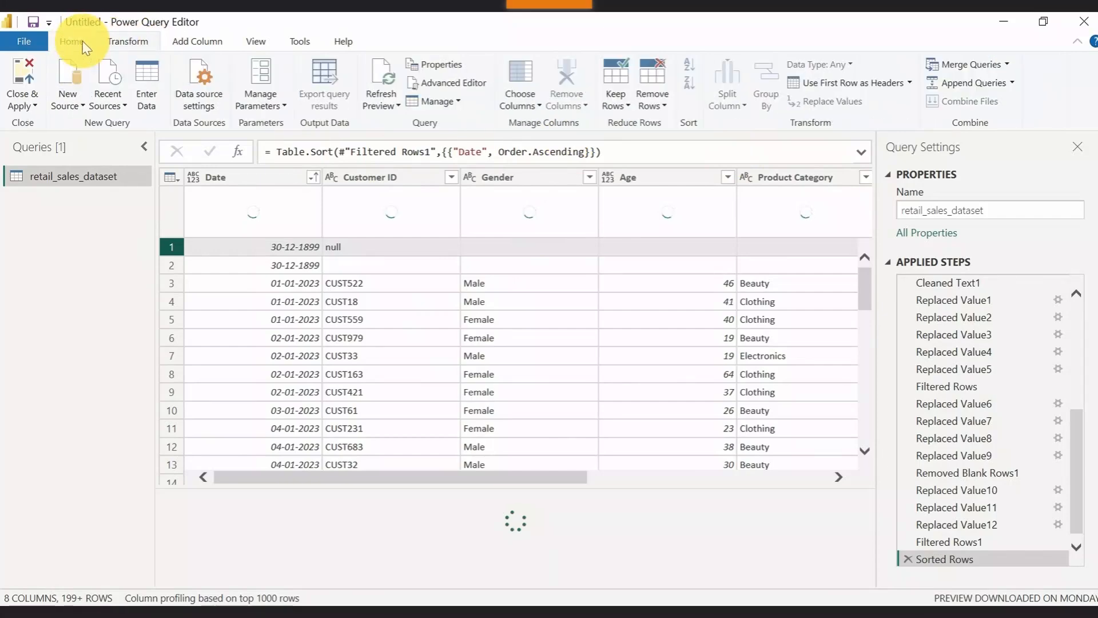
{"action": "left_click", "coordinate": [654, 108]}
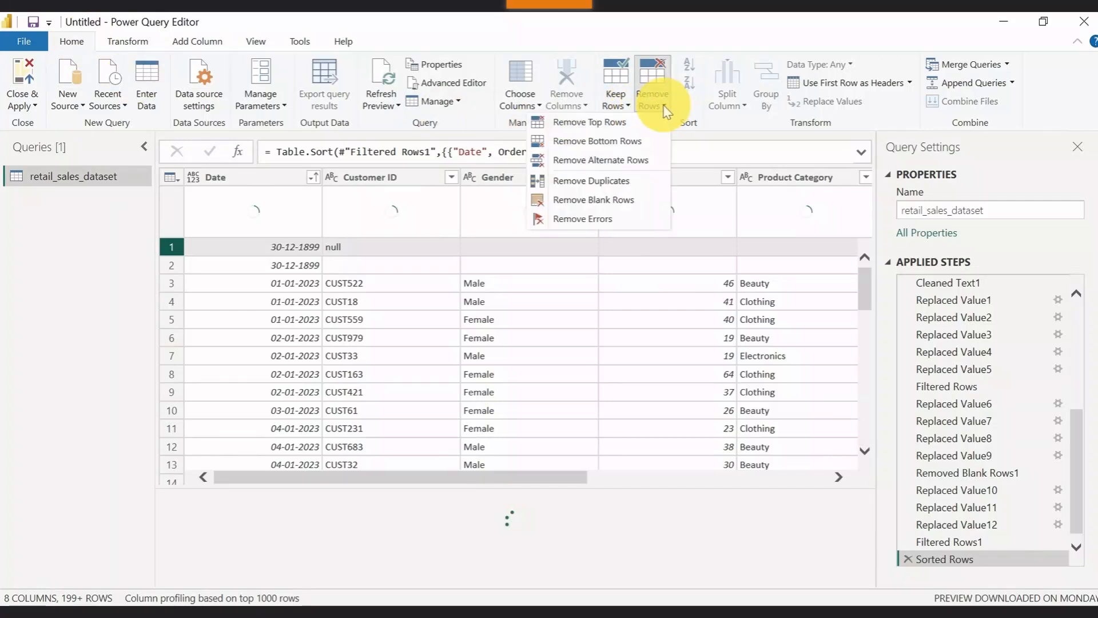
{"action": "left_click", "coordinate": [579, 127]}
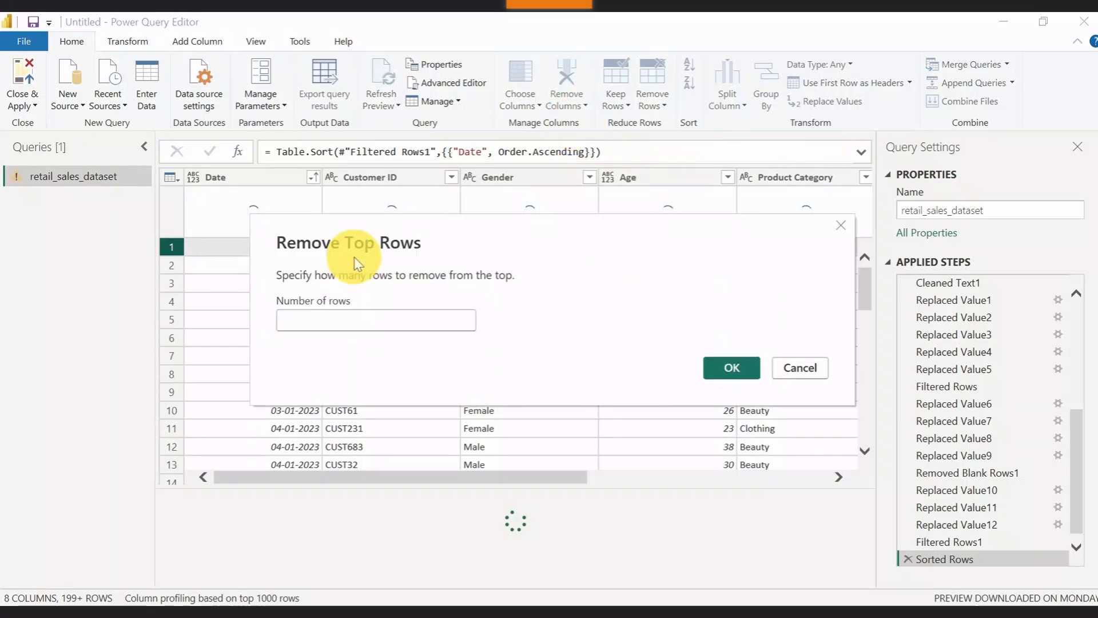
{"action": "left_click", "coordinate": [340, 317]}
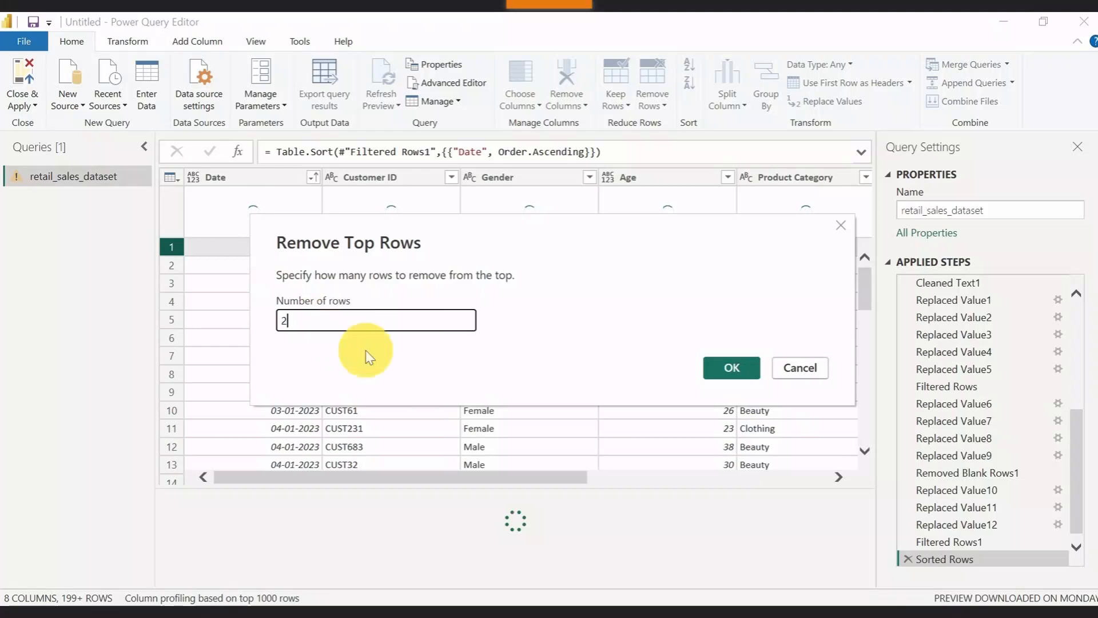
{"action": "left_click", "coordinate": [713, 368]}
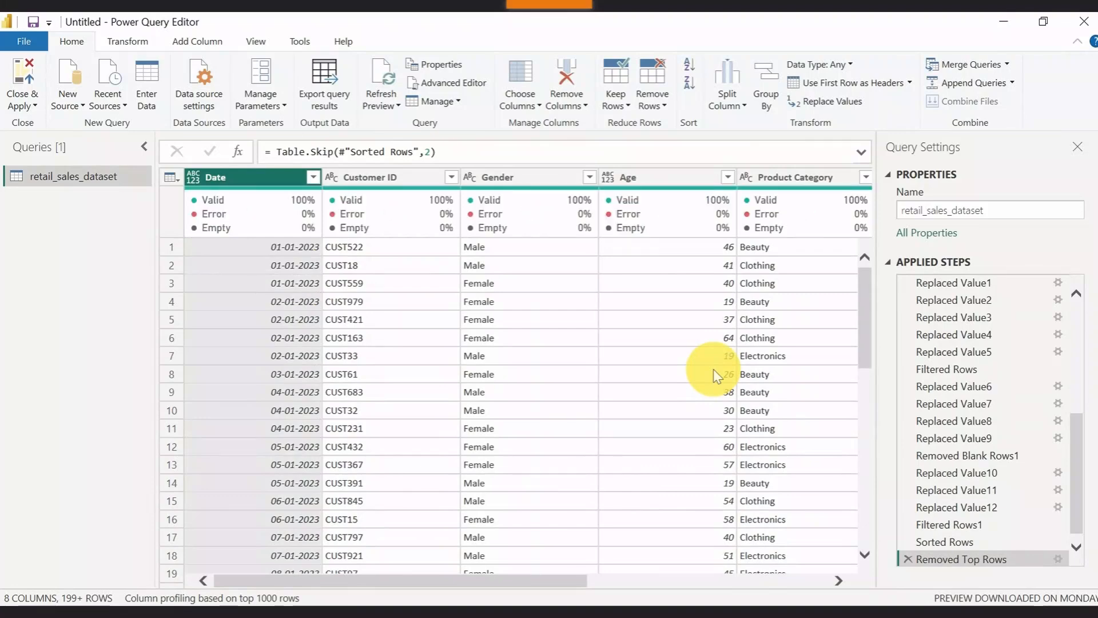
{"action": "scroll", "coordinate": [450, 414], "scroll_direction": "down", "scroll_amount": 1}
{"action": "scroll", "coordinate": [452, 414], "scroll_direction": "down", "scroll_amount": 6}
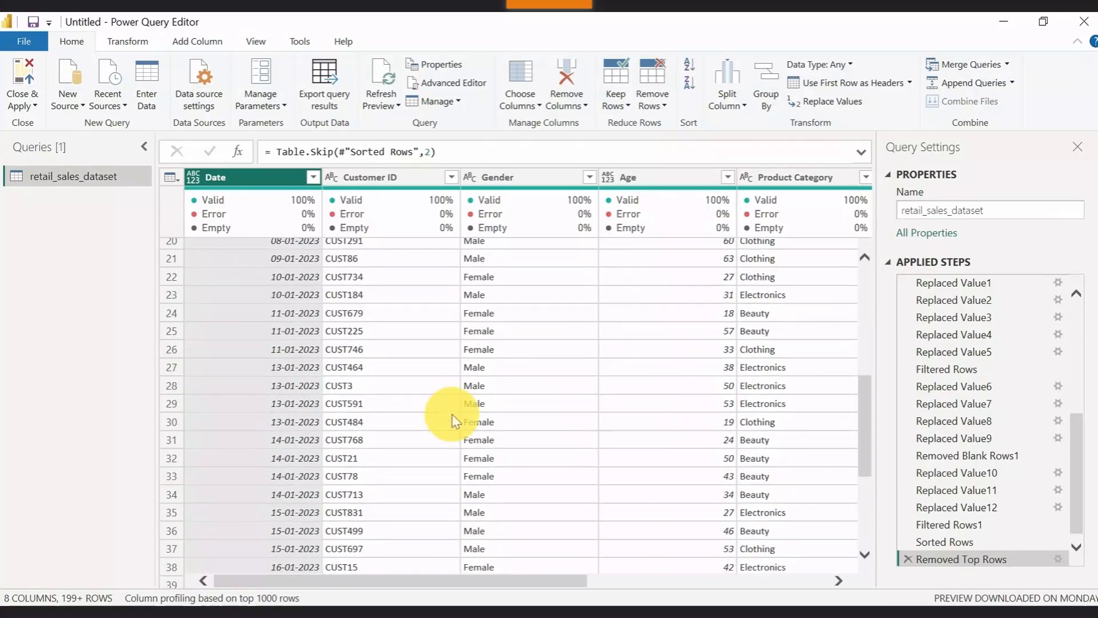
{"action": "scroll", "coordinate": [452, 414], "scroll_direction": "up", "scroll_amount": 7}
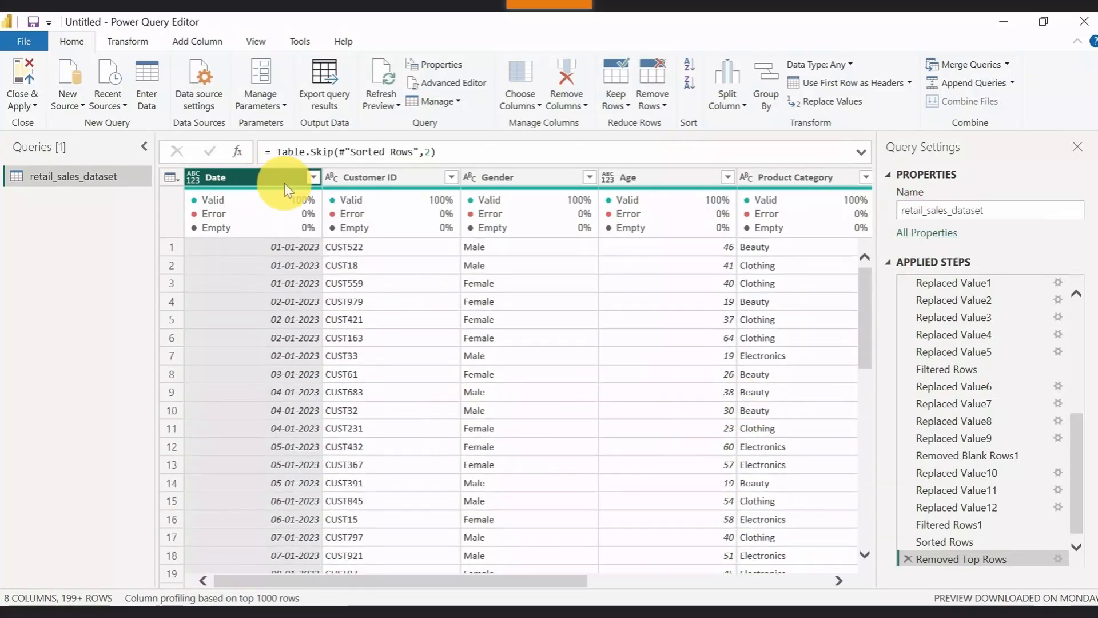
- Sort the Date column in ascending order again and review the columns through Total Amount
{"action": "left_click", "coordinate": [313, 178]}
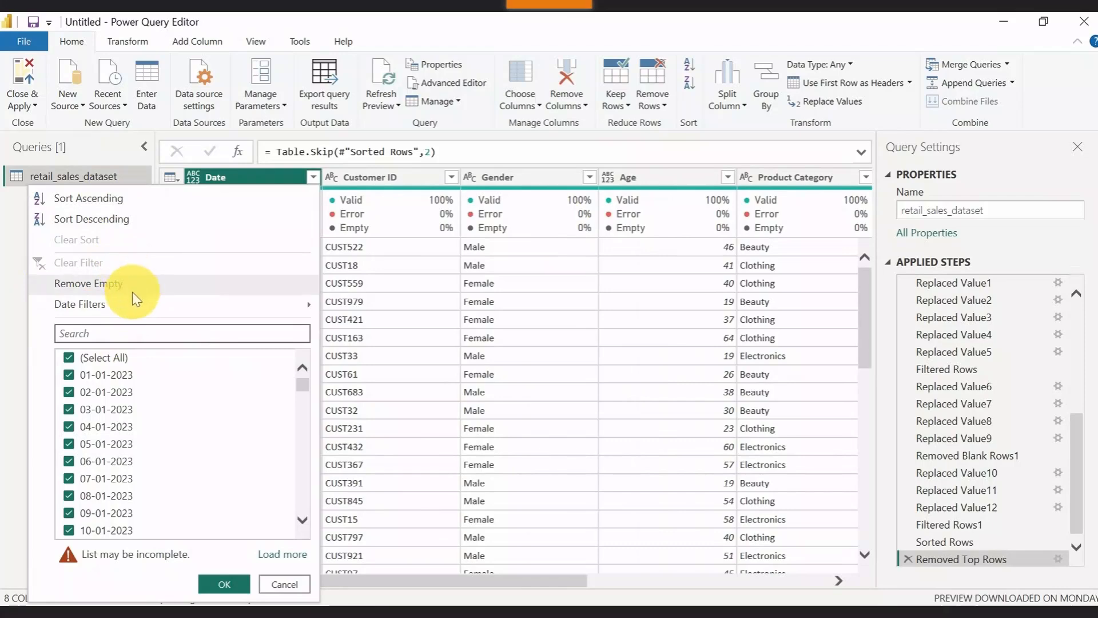
{"action": "left_click", "coordinate": [93, 198]}
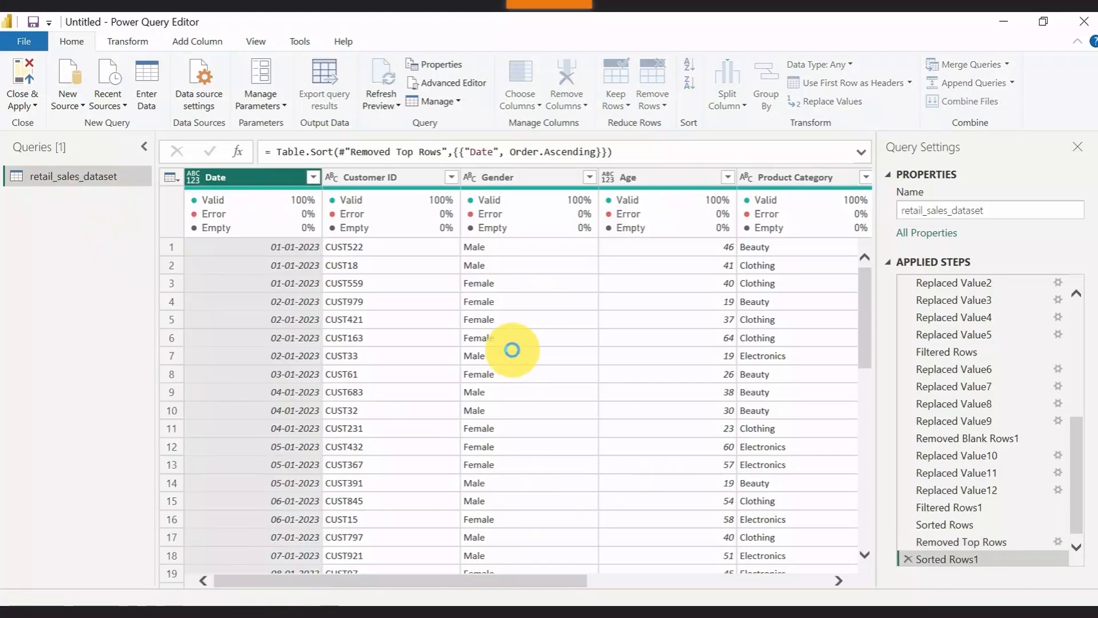
{"action": "left_click_drag", "start_coordinate": [424, 578], "coordinate": [737, 595]}
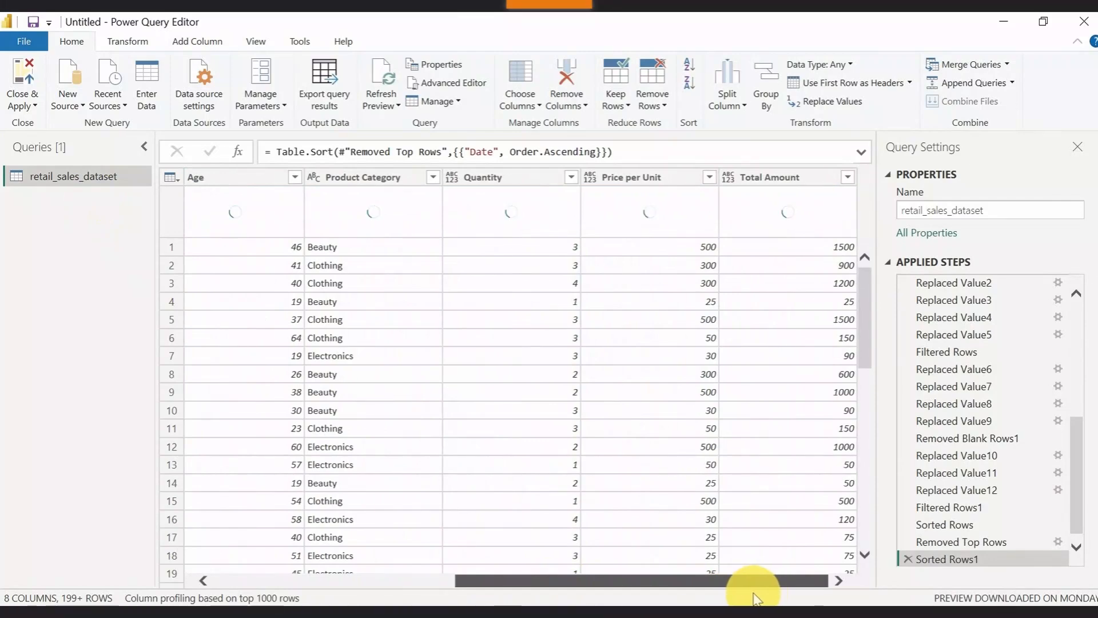
{"action": "left_click_drag", "start_coordinate": [698, 589], "coordinate": [367, 581]}
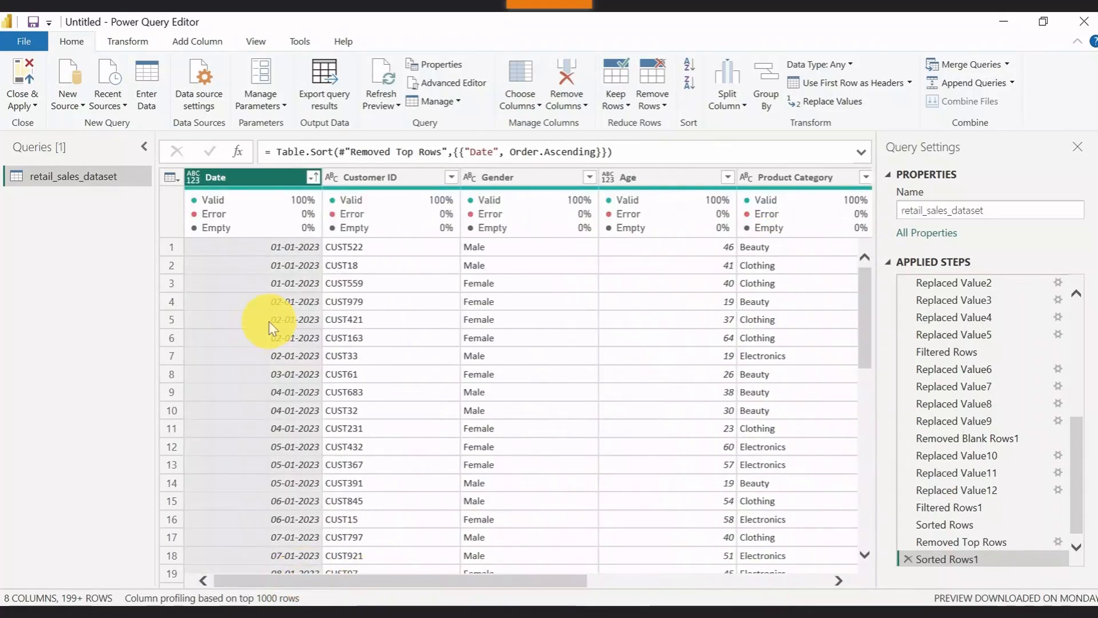
- Examine the Date column's filter values through the end of 2023 for invalid dates, leaving the filter unchanged
{"action": "left_click", "coordinate": [314, 178]}
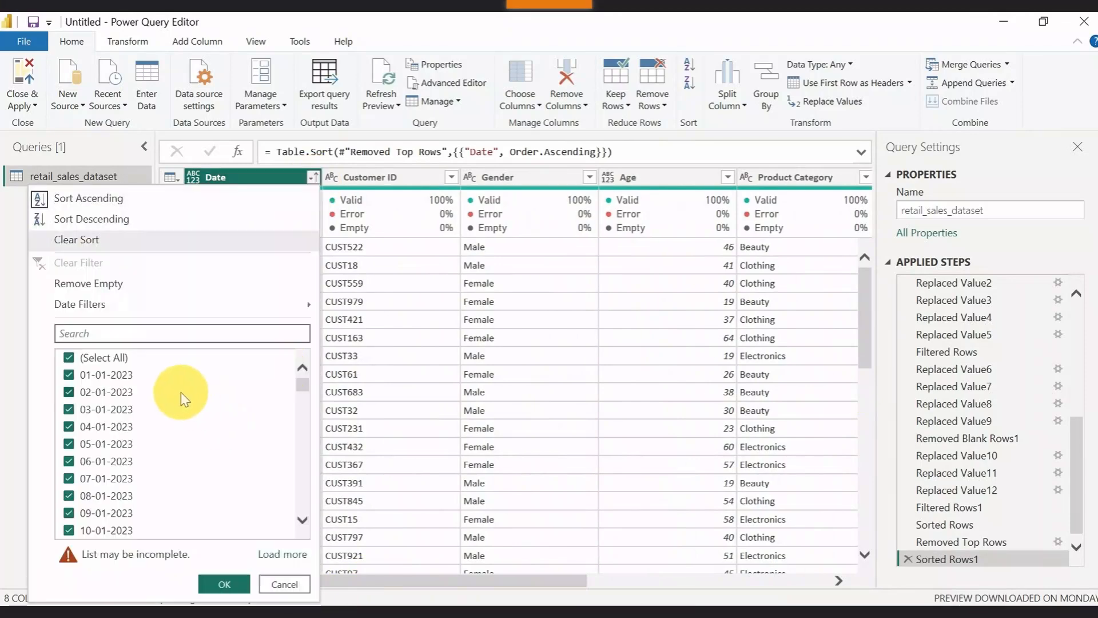
{"action": "scroll", "coordinate": [181, 398], "scroll_direction": "down", "scroll_amount": 6}
{"action": "scroll", "coordinate": [171, 427], "scroll_direction": "down", "scroll_amount": 20}
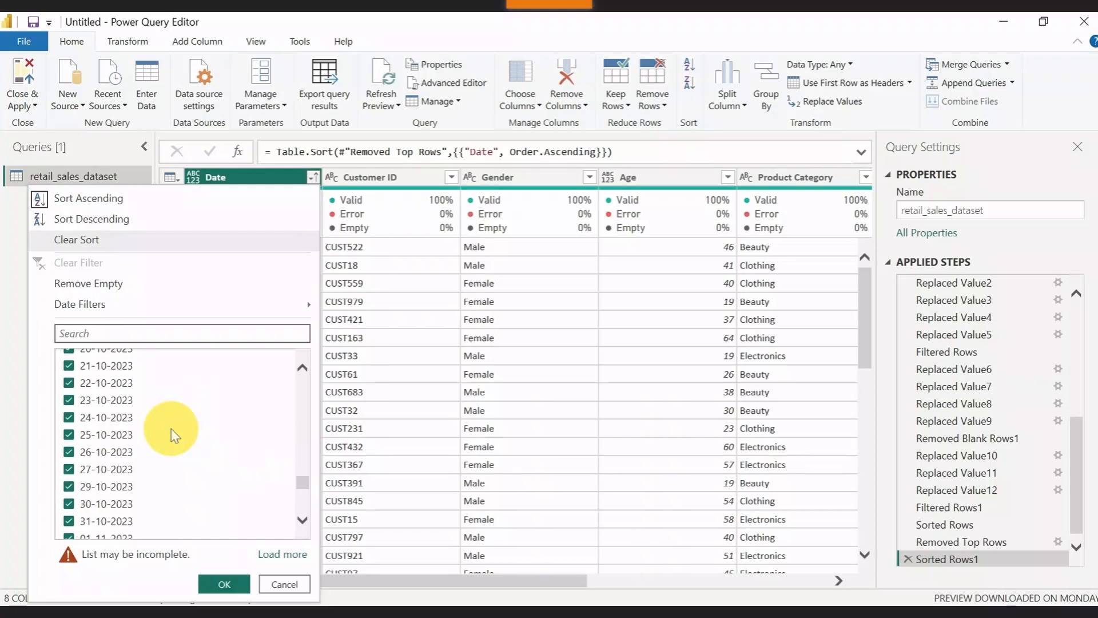
{"action": "scroll", "coordinate": [170, 427], "scroll_direction": "down", "scroll_amount": 13}
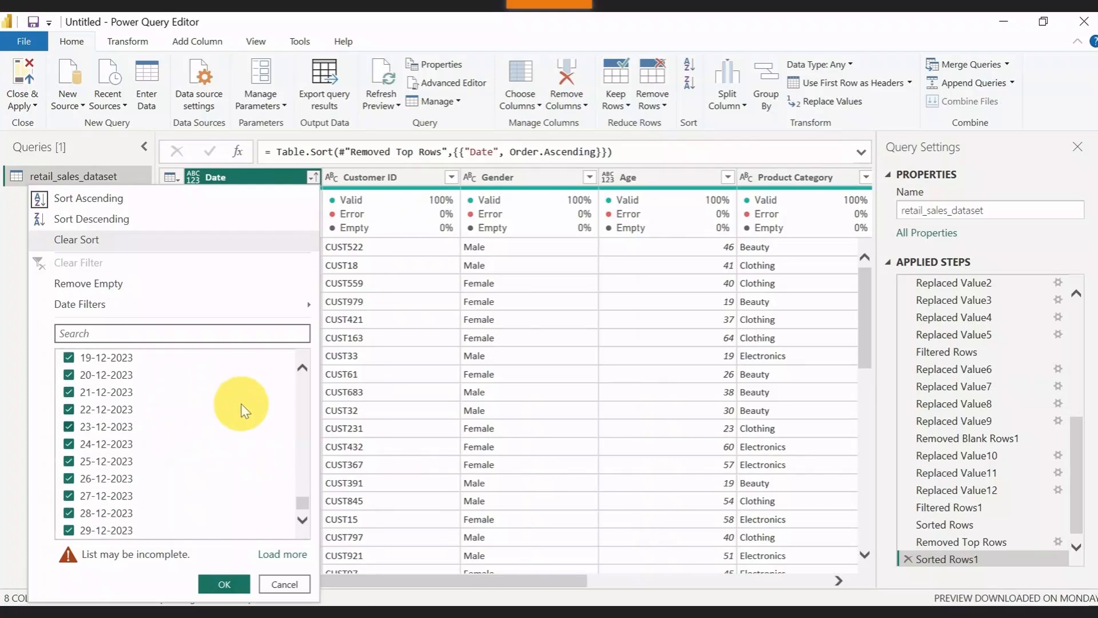
{"action": "left_click", "coordinate": [426, 284]}
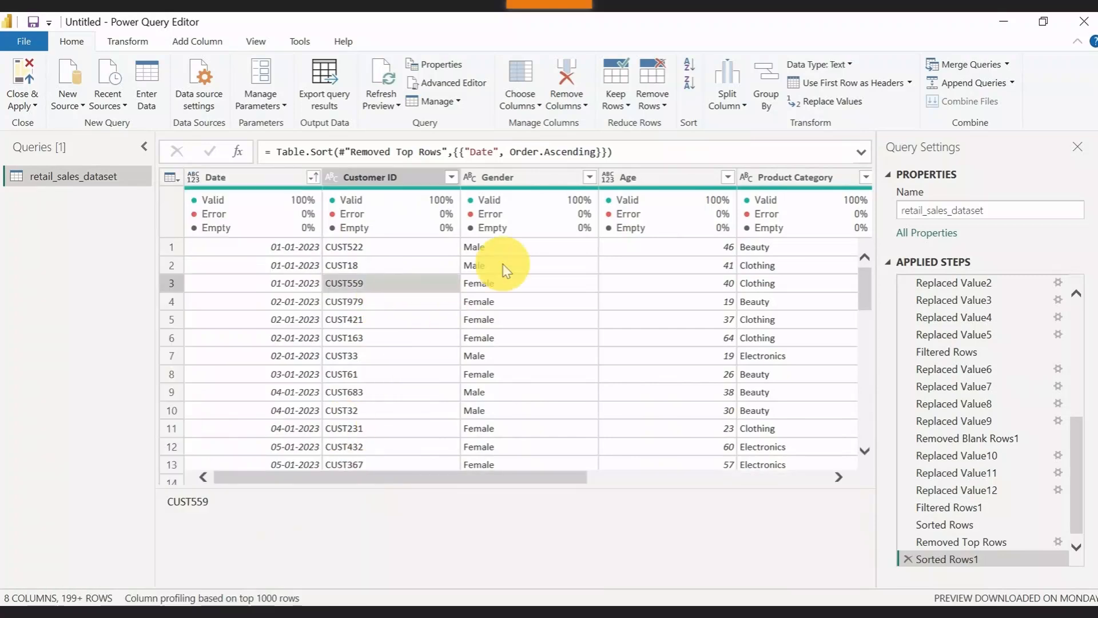
- Examine the Customer ID column's filter values through CUST999 for blank or inconsistent IDs, without applying a filter
{"action": "left_click", "coordinate": [451, 176]}
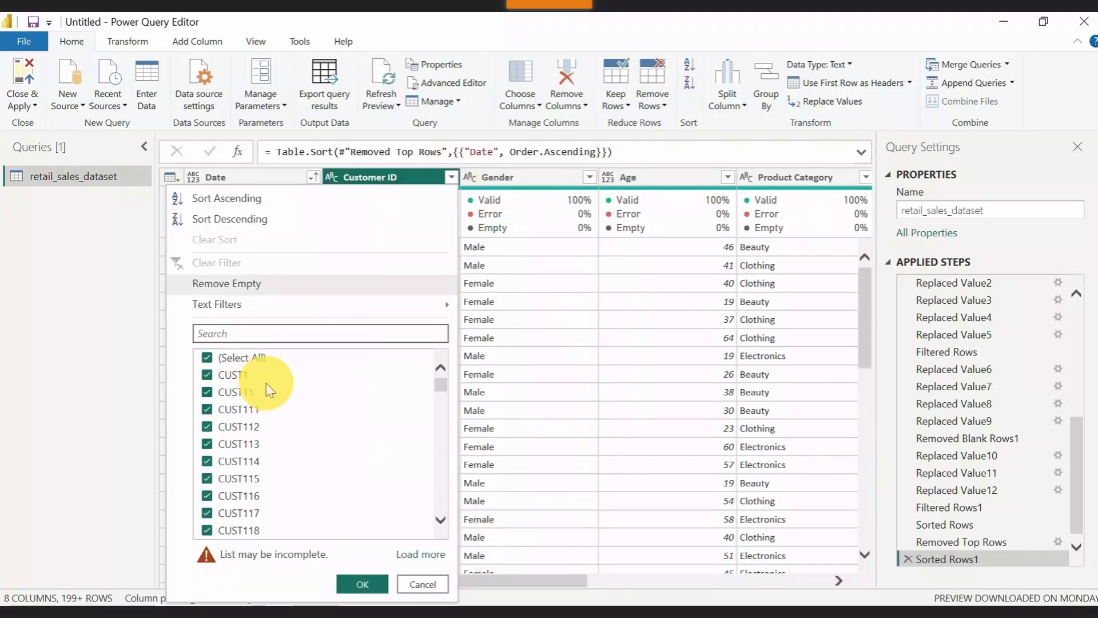
{"action": "scroll", "coordinate": [269, 391], "scroll_direction": "down", "scroll_amount": 20}
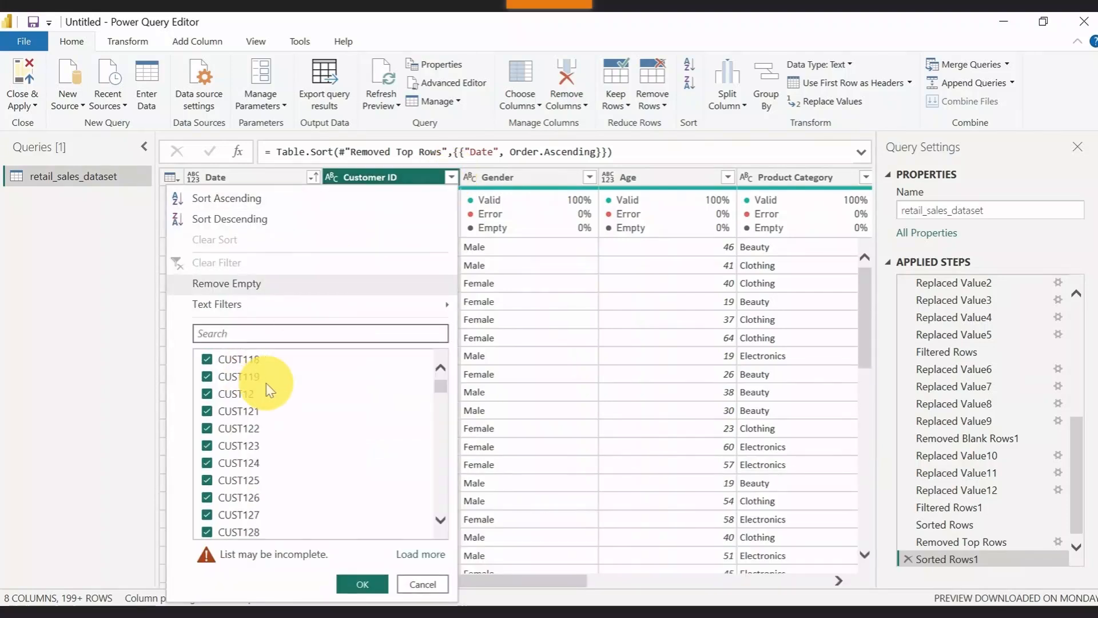
{"action": "scroll", "coordinate": [269, 391], "scroll_direction": "down", "scroll_amount": 15}
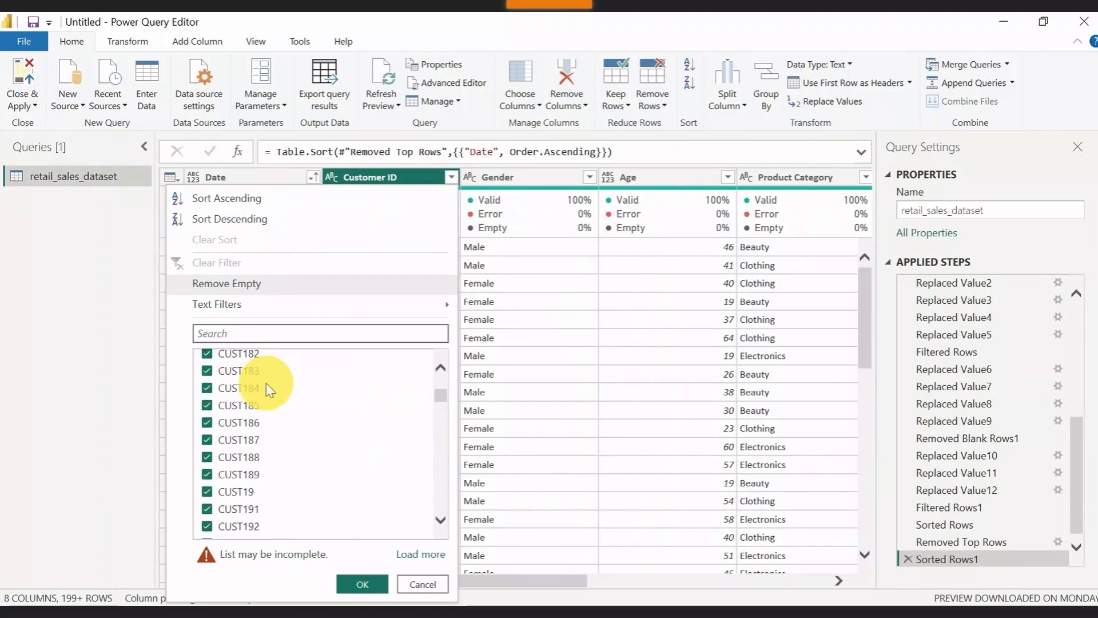
{"action": "scroll", "coordinate": [269, 391], "scroll_direction": "down", "scroll_amount": 20}
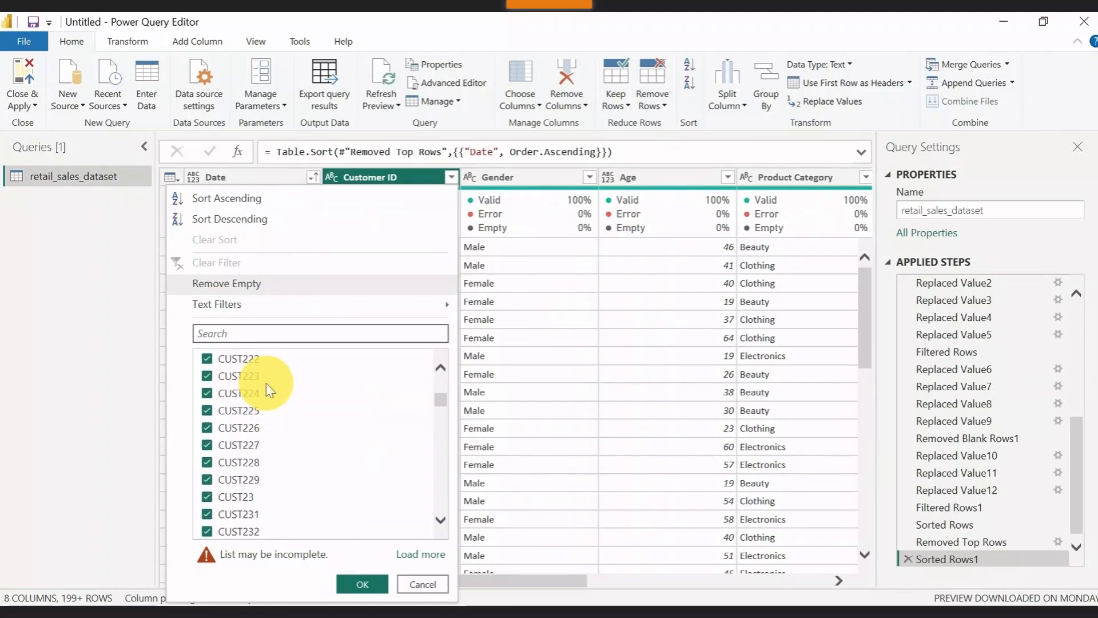
{"action": "scroll", "coordinate": [269, 391], "scroll_direction": "down", "scroll_amount": 15}
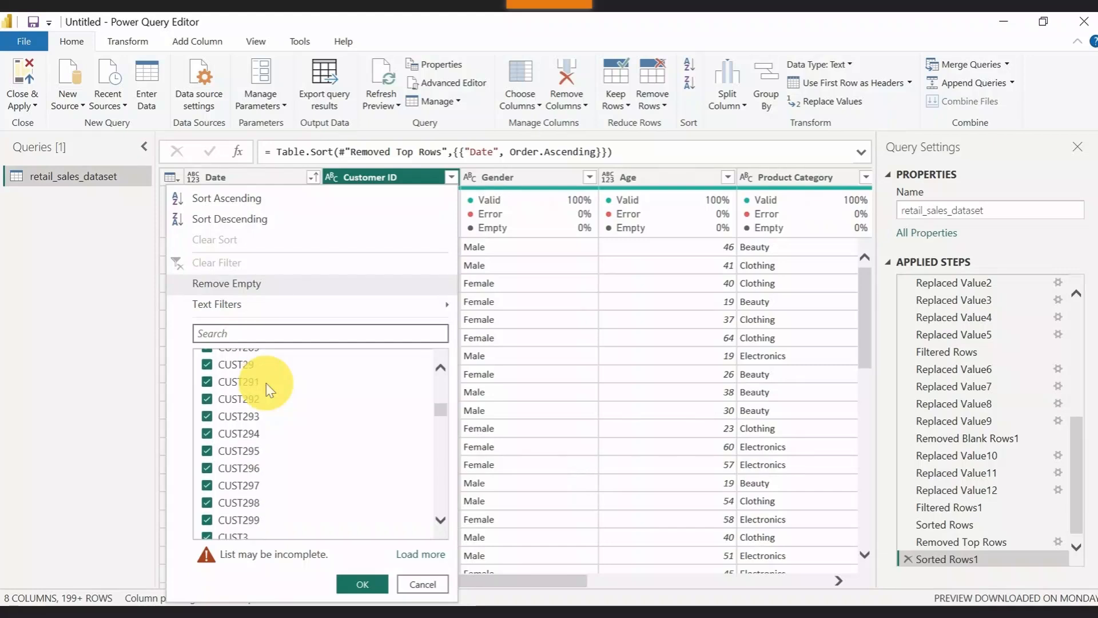
{"action": "scroll", "coordinate": [269, 390], "scroll_direction": "up", "scroll_amount": 6}
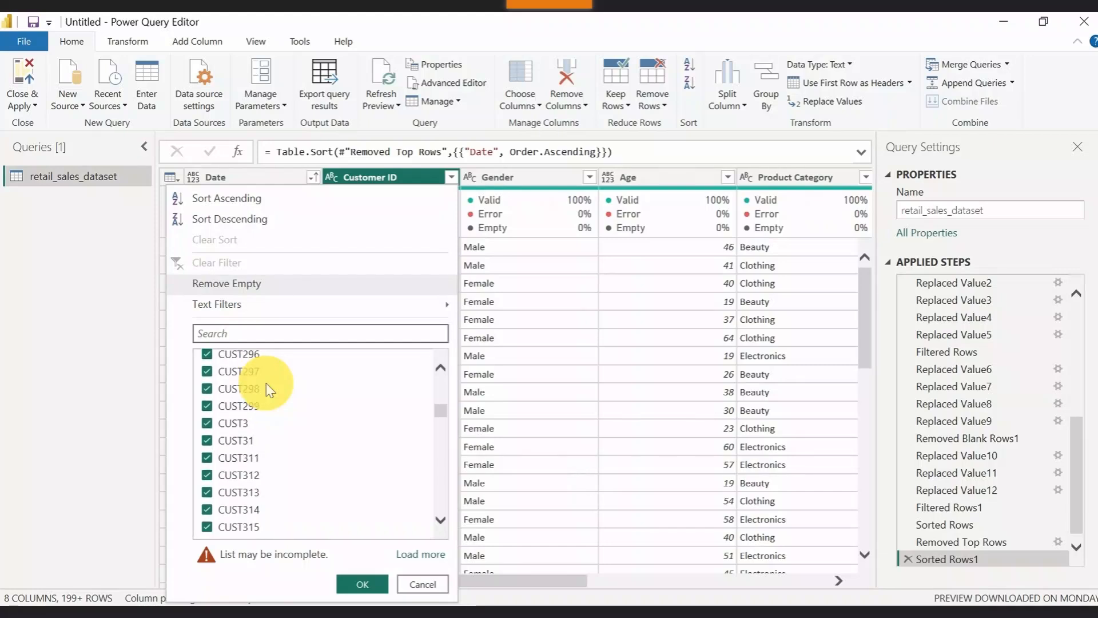
{"action": "scroll", "coordinate": [268, 390], "scroll_direction": "down", "scroll_amount": 9}
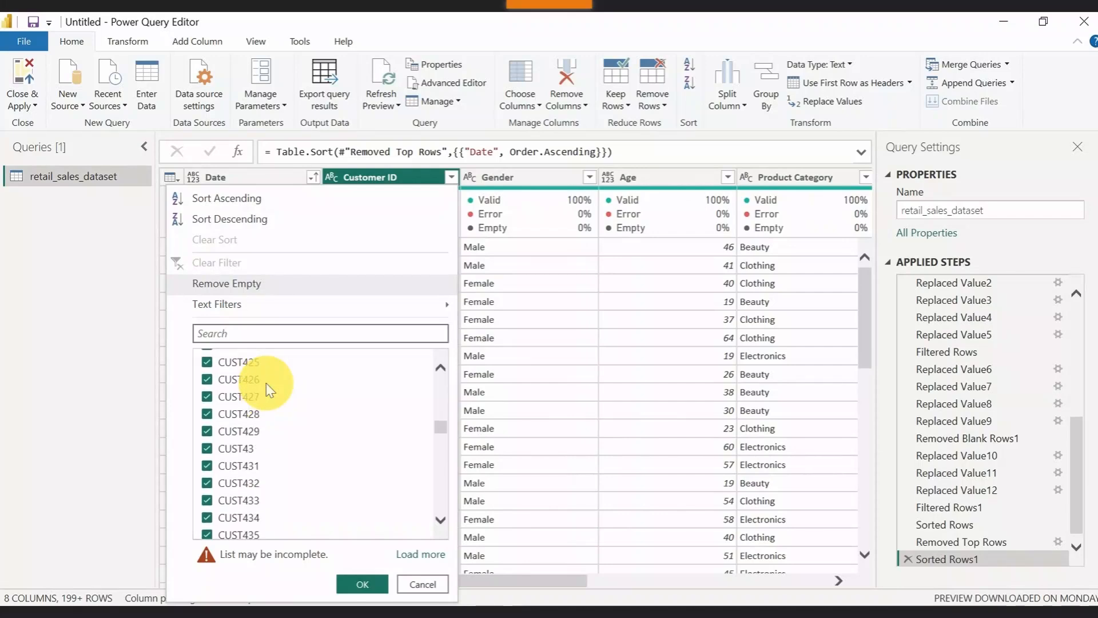
{"action": "scroll", "coordinate": [269, 390], "scroll_direction": "down", "scroll_amount": 12}
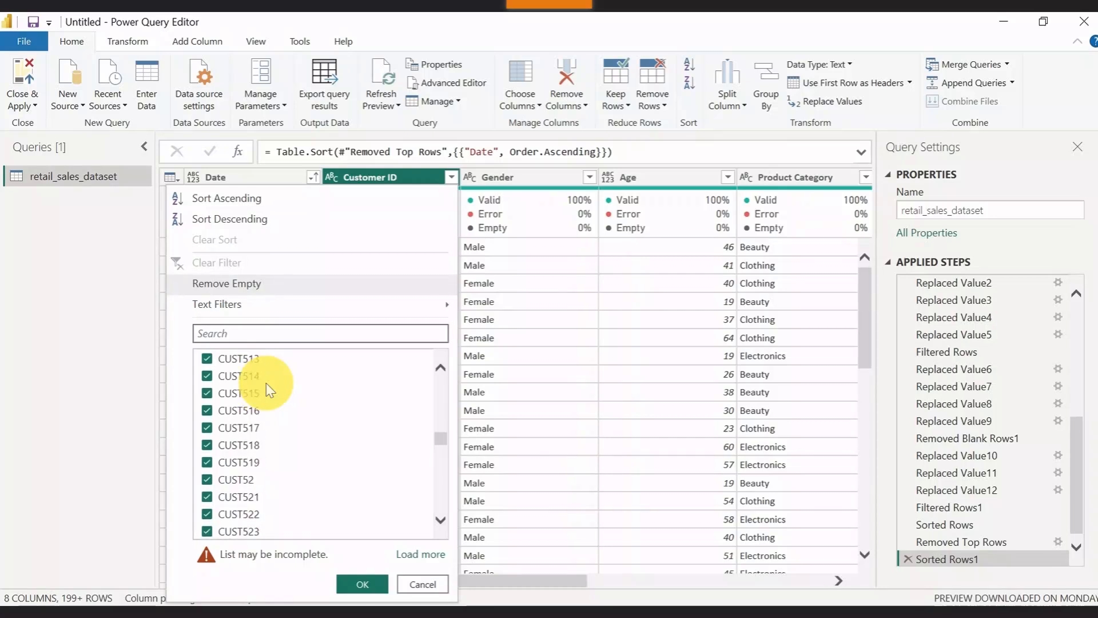
{"action": "scroll", "coordinate": [269, 391], "scroll_direction": "down", "scroll_amount": 3}
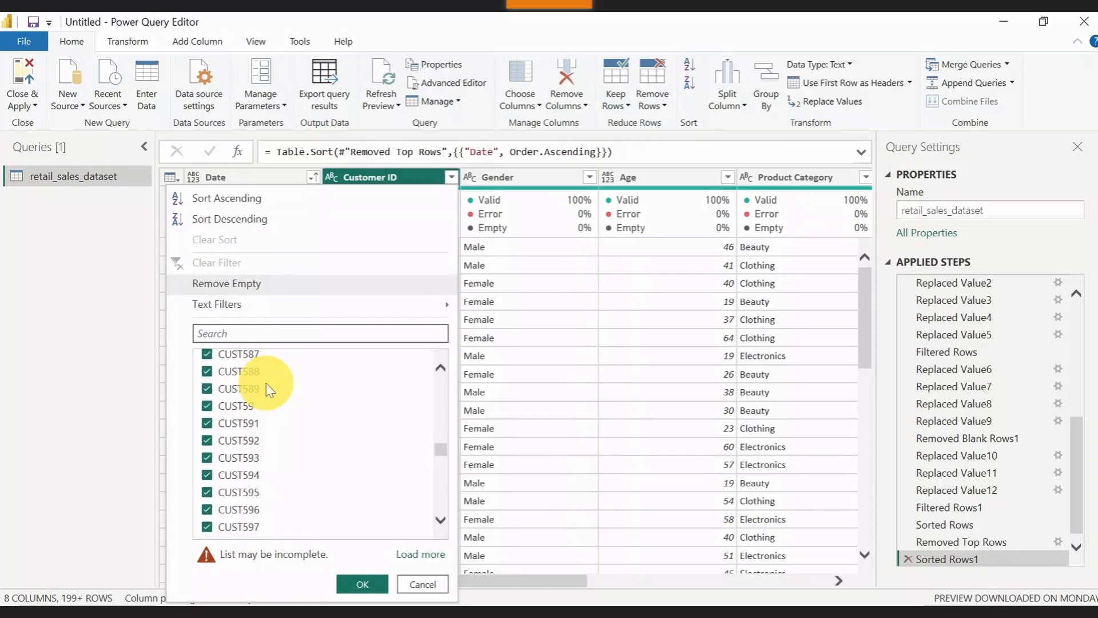
{"action": "scroll", "coordinate": [269, 391], "scroll_direction": "down", "scroll_amount": 6}
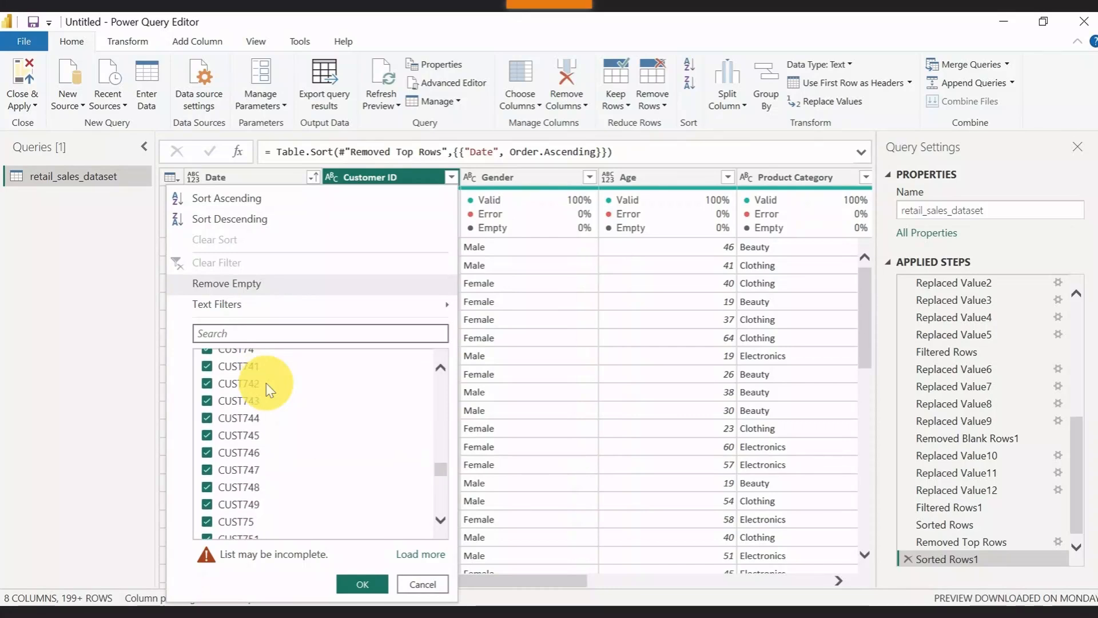
{"action": "scroll", "coordinate": [269, 390], "scroll_direction": "down", "scroll_amount": 20}
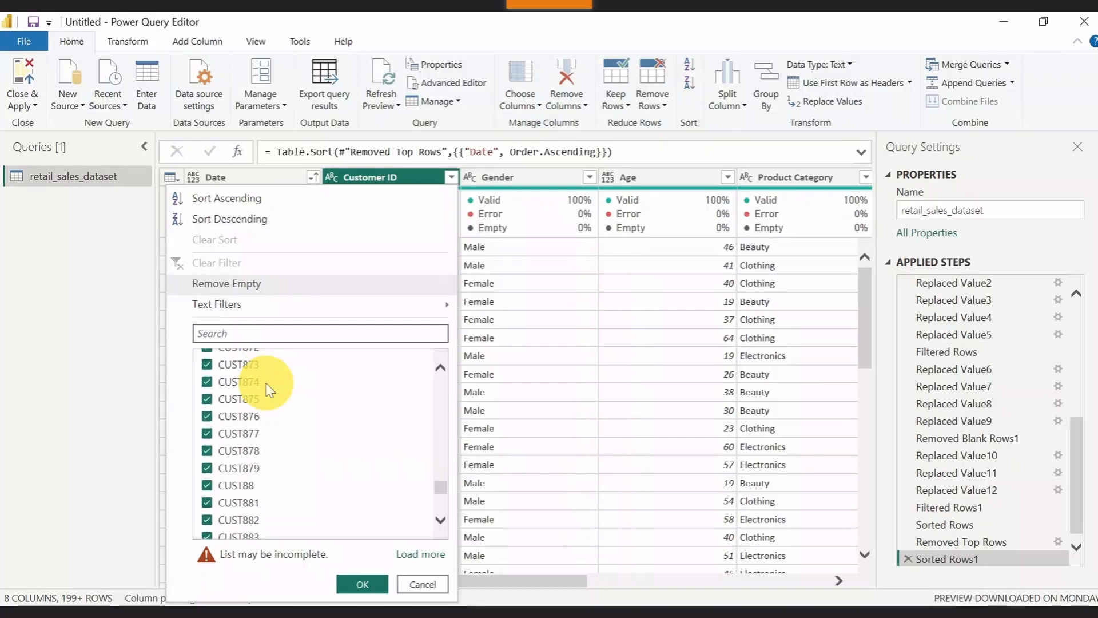
{"action": "scroll", "coordinate": [269, 391], "scroll_direction": "down", "scroll_amount": 6}
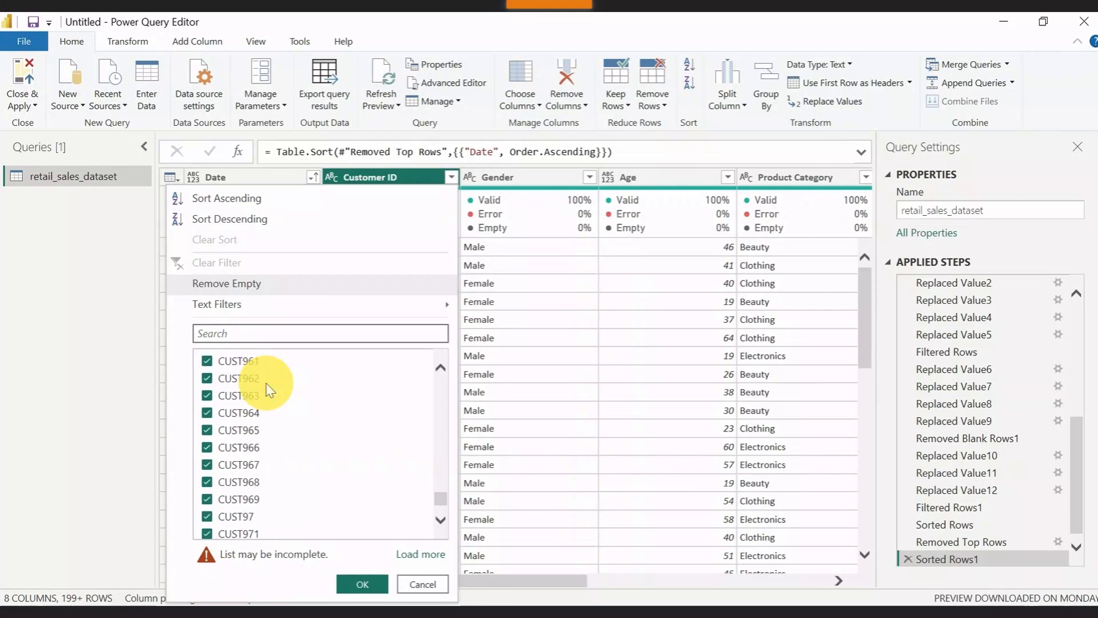
{"action": "scroll", "coordinate": [269, 391], "scroll_direction": "down", "scroll_amount": 6}
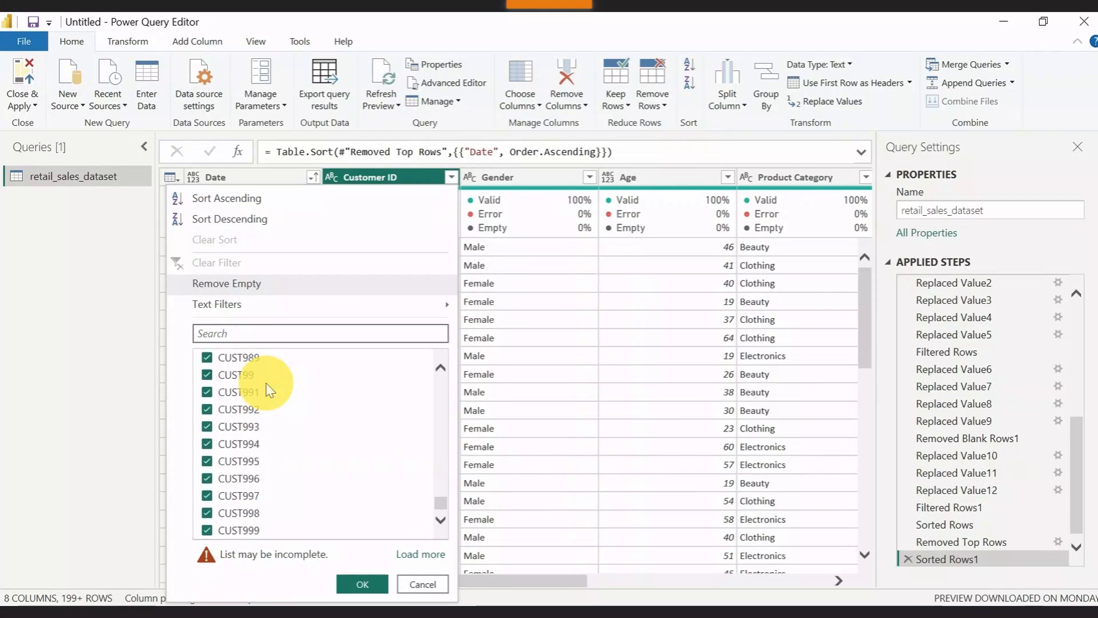
{"action": "left_click", "coordinate": [560, 302]}
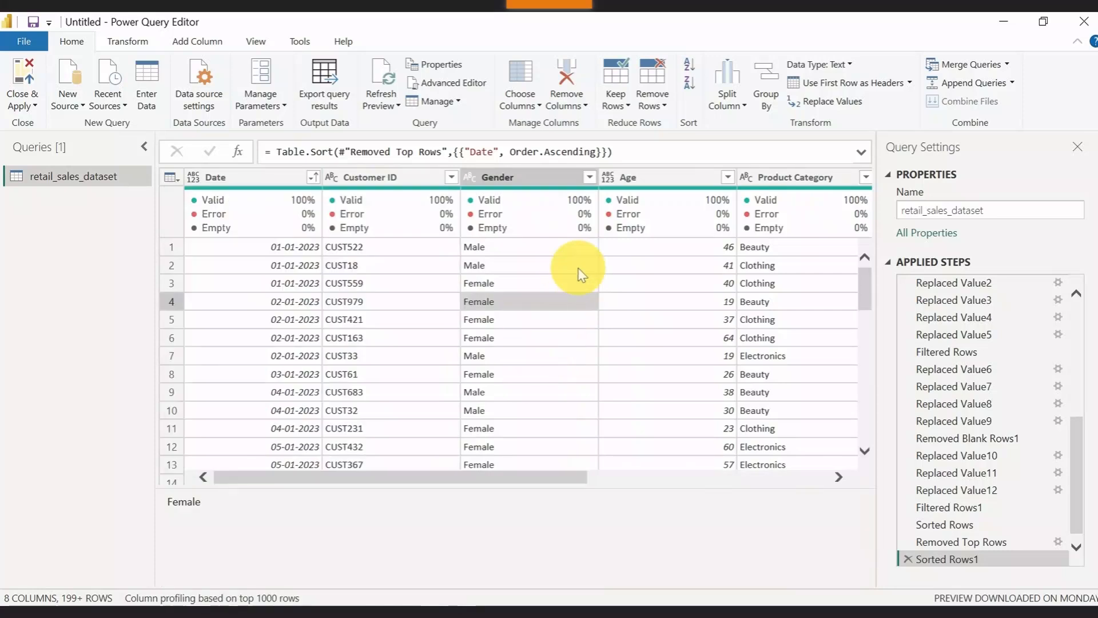
- Load the full list of Gender filter values and apply the filter with Female and Male both selected
{"action": "left_click", "coordinate": [590, 178]}
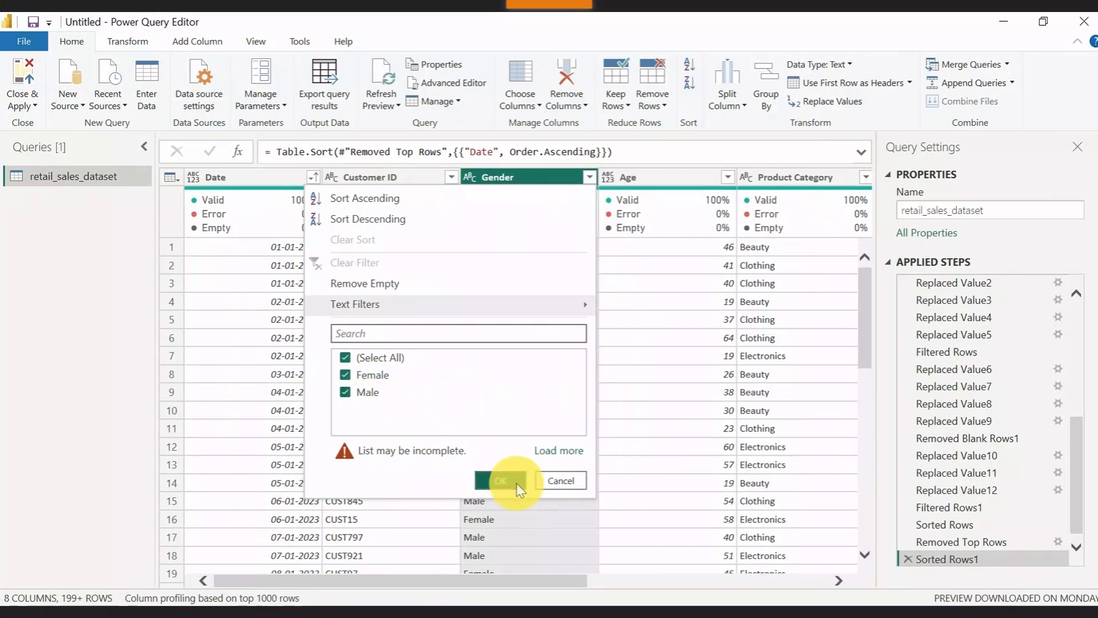
{"action": "left_click", "coordinate": [562, 452]}
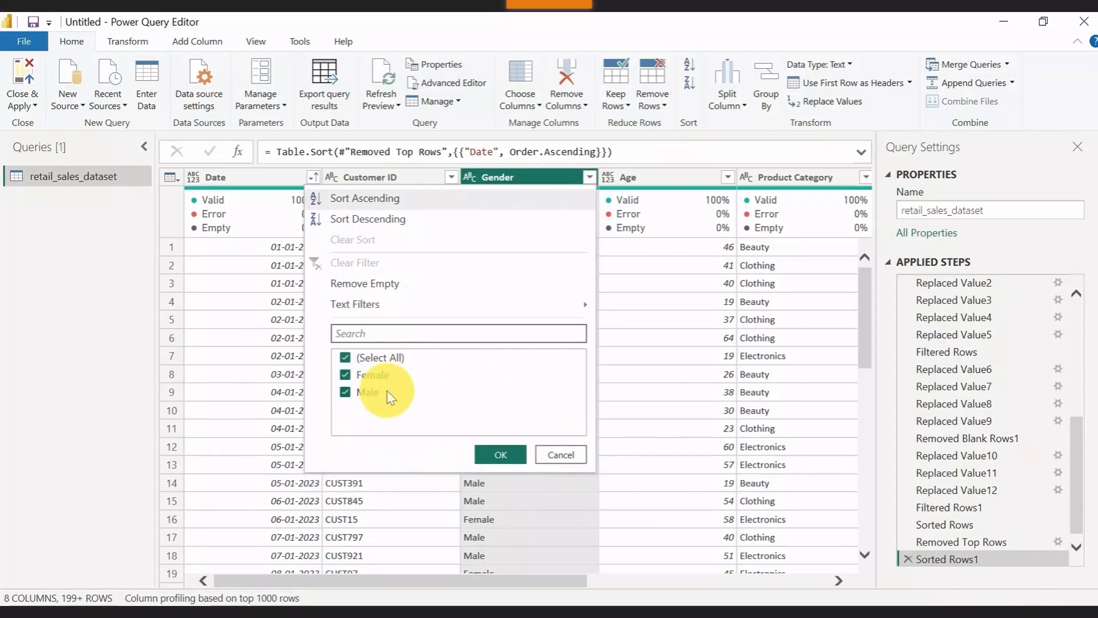
{"action": "left_click", "coordinate": [500, 456]}
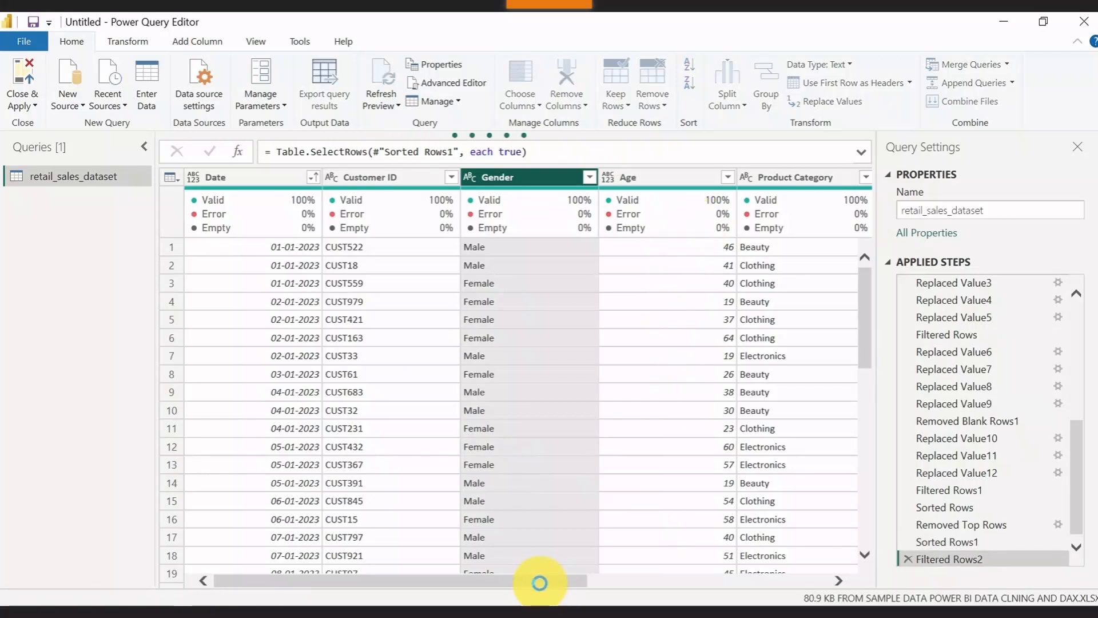
- Check the Age column's filter values from 18 to 64 for blanks or outliers, and accept the filter with all values selected
{"action": "left_click_drag", "start_coordinate": [534, 580], "coordinate": [636, 582]}
{"action": "left_click", "coordinate": [540, 177]}
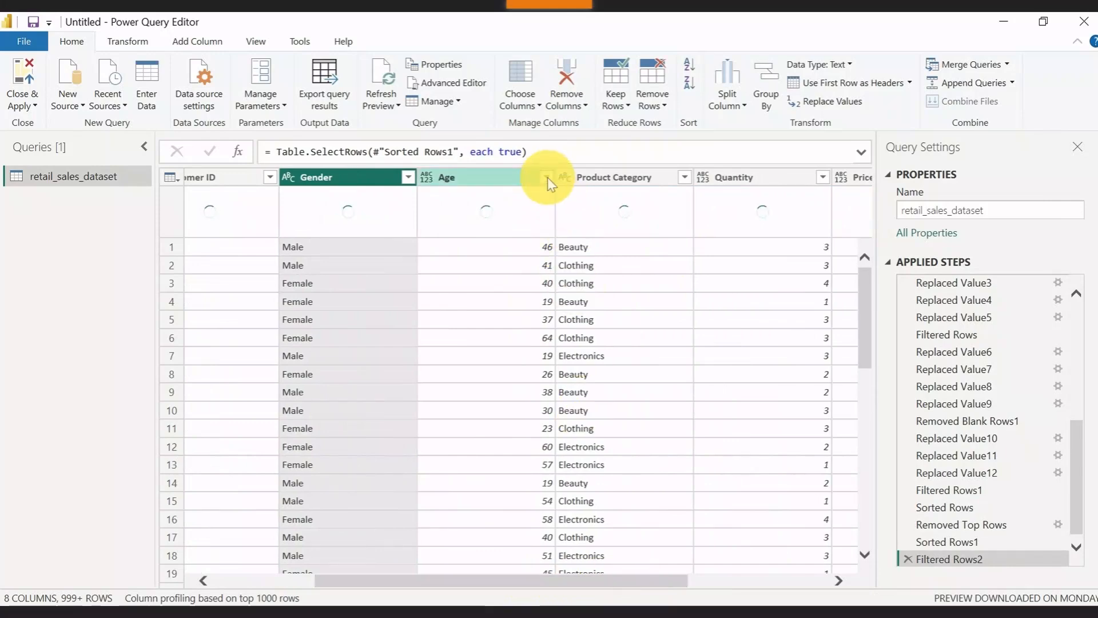
{"action": "left_click_drag", "start_coordinate": [547, 177], "coordinate": [500, 175]}
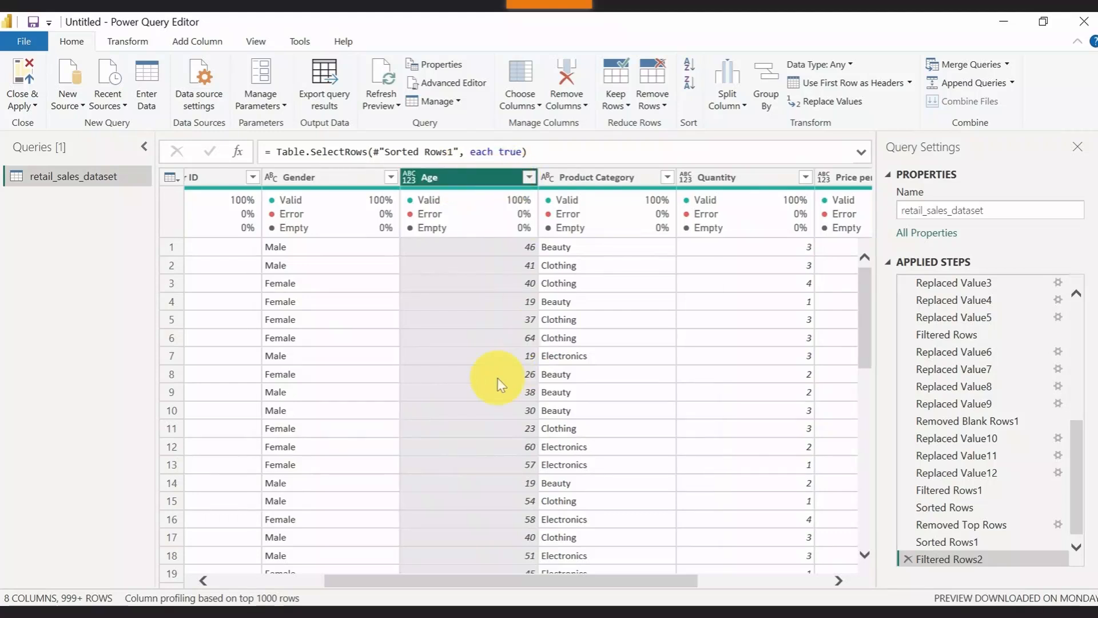
{"action": "left_click", "coordinate": [529, 177]}
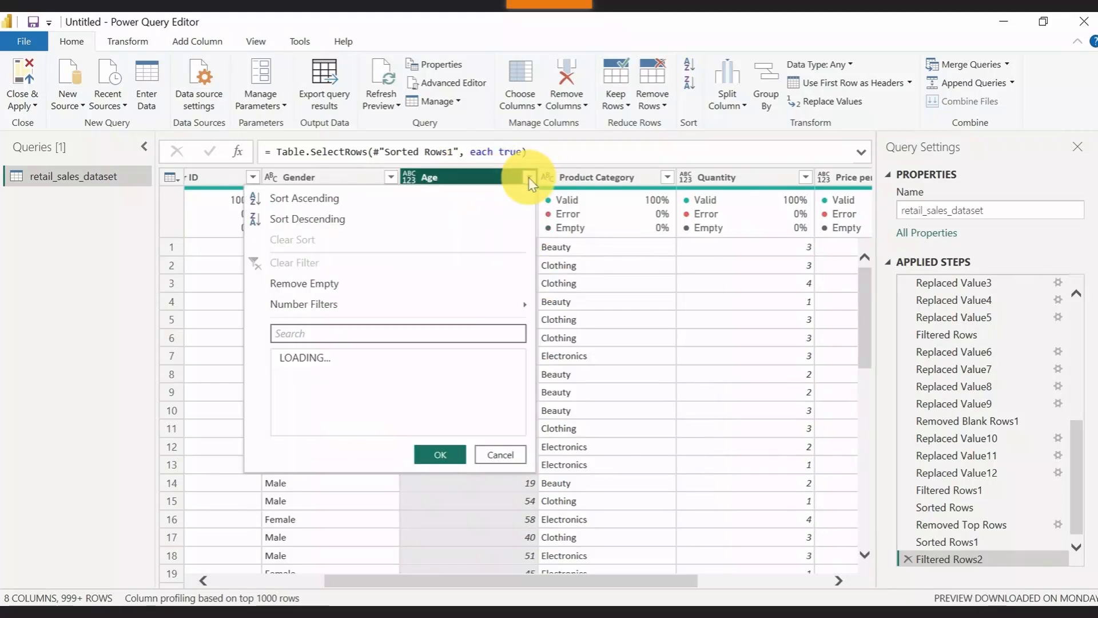
{"action": "scroll", "coordinate": [353, 383], "scroll_direction": "down", "scroll_amount": 9}
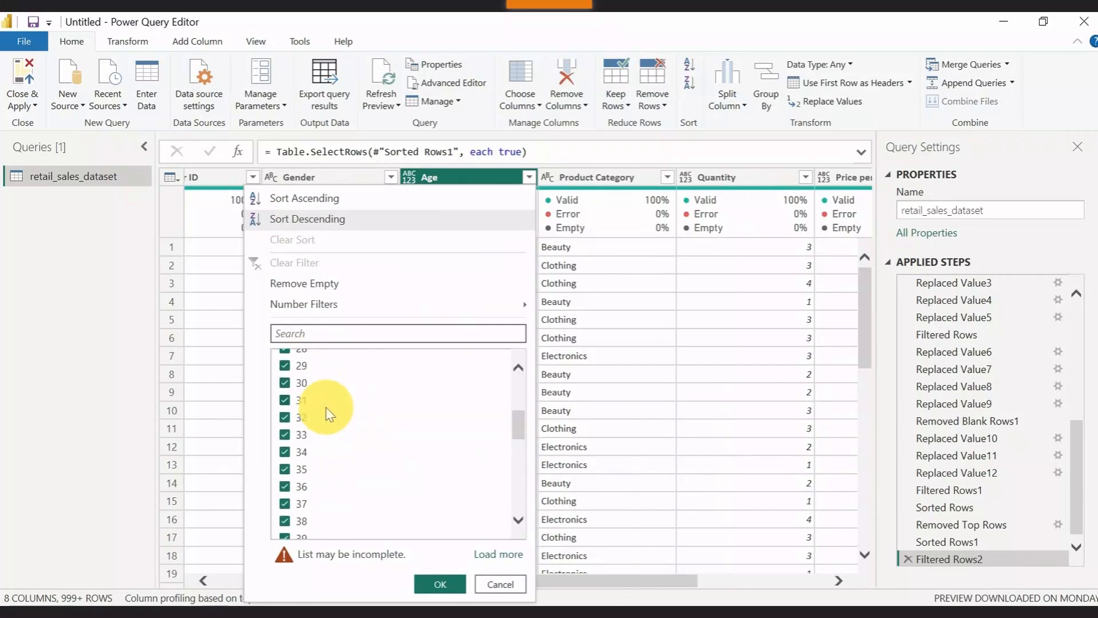
{"action": "scroll", "coordinate": [330, 414], "scroll_direction": "down", "scroll_amount": 3}
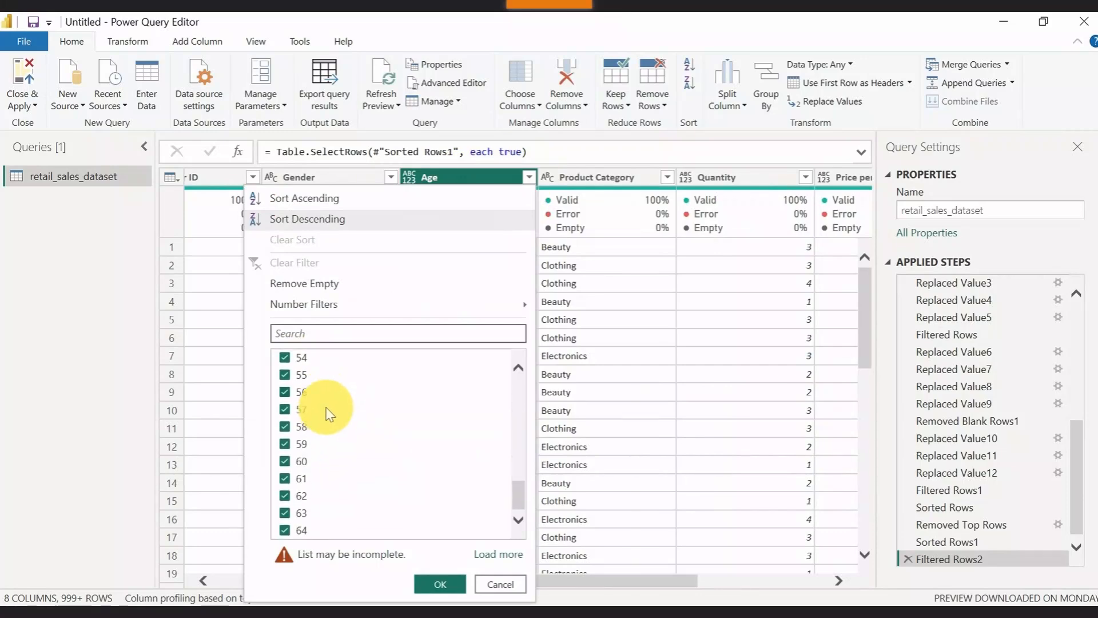
{"action": "scroll", "coordinate": [326, 414], "scroll_direction": "up", "scroll_amount": 12}
{"action": "scroll", "coordinate": [326, 414], "scroll_direction": "down", "scroll_amount": 9}
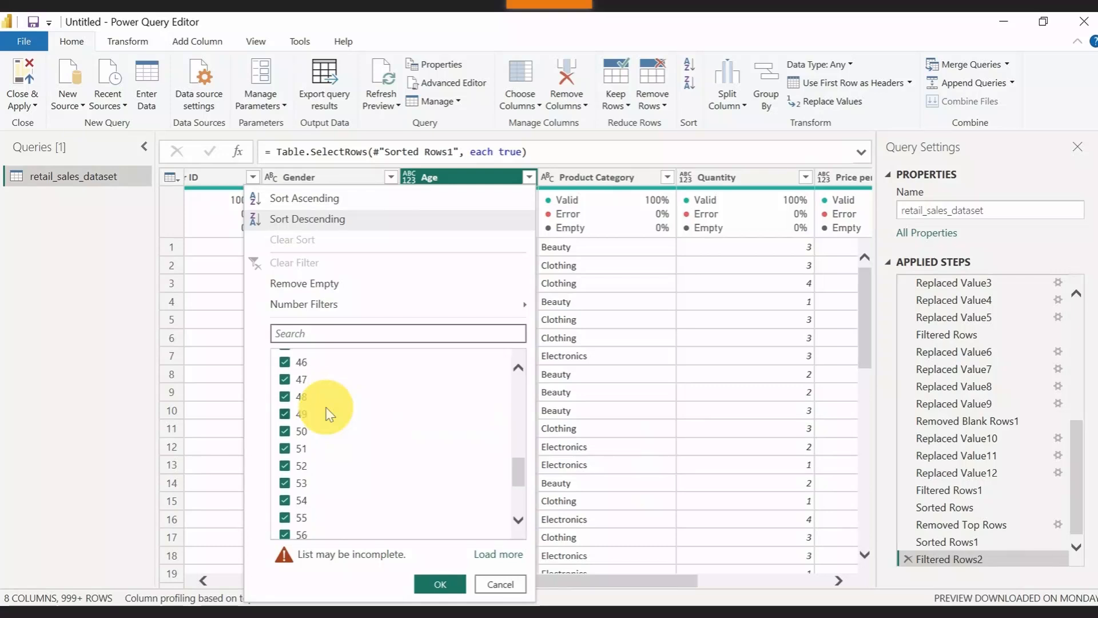
{"action": "scroll", "coordinate": [329, 414], "scroll_direction": "down", "scroll_amount": 3}
{"action": "scroll", "coordinate": [330, 414], "scroll_direction": "up", "scroll_amount": 12}
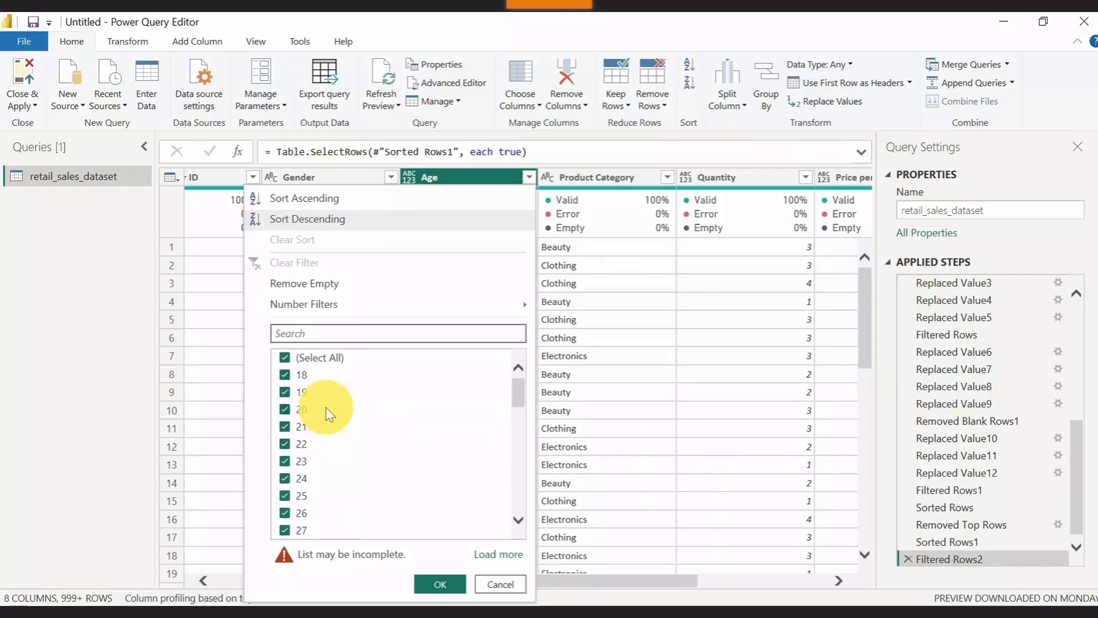
{"action": "left_click", "coordinate": [442, 580]}
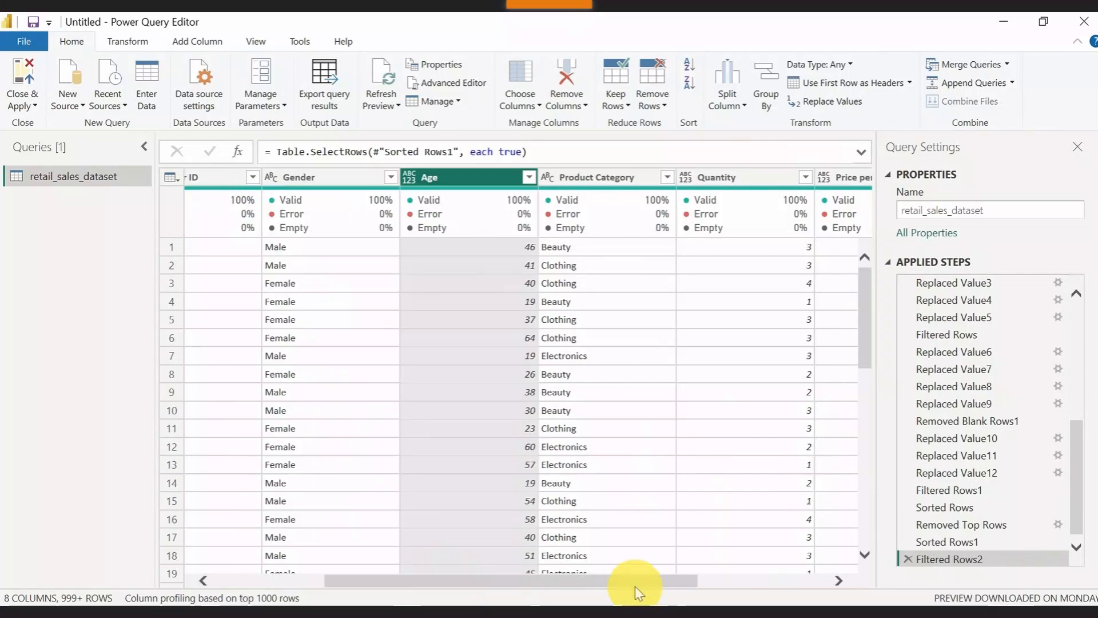
- Load all Product Category filter values, check them for inconsistent spellings, and accept the filter with every value selected
{"action": "left_click_drag", "start_coordinate": [626, 580], "coordinate": [706, 578]}
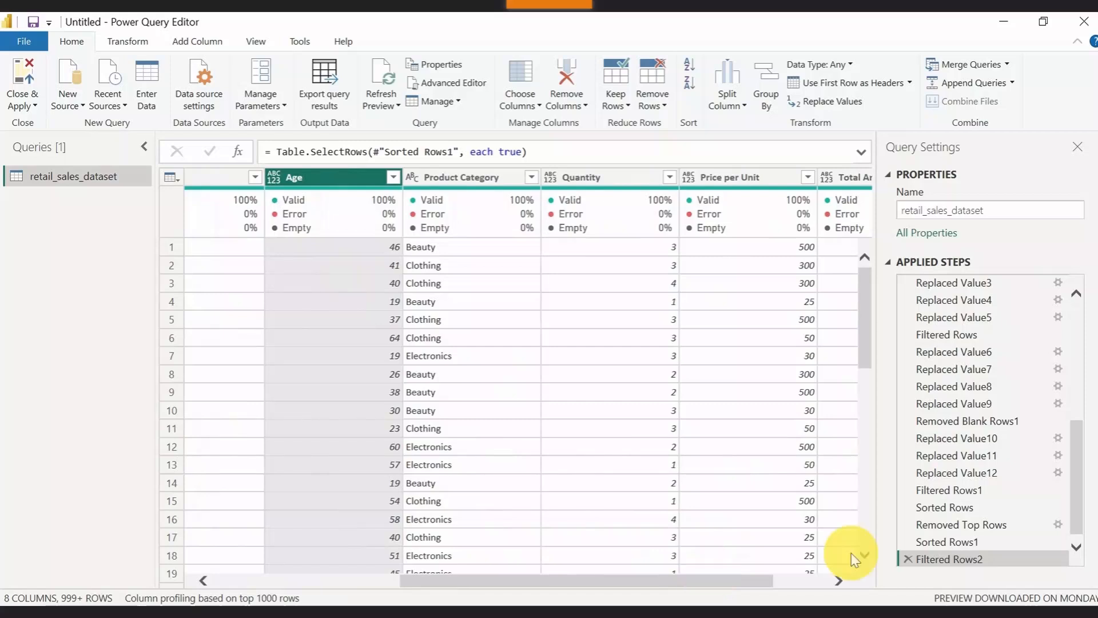
{"action": "left_click", "coordinate": [534, 176]}
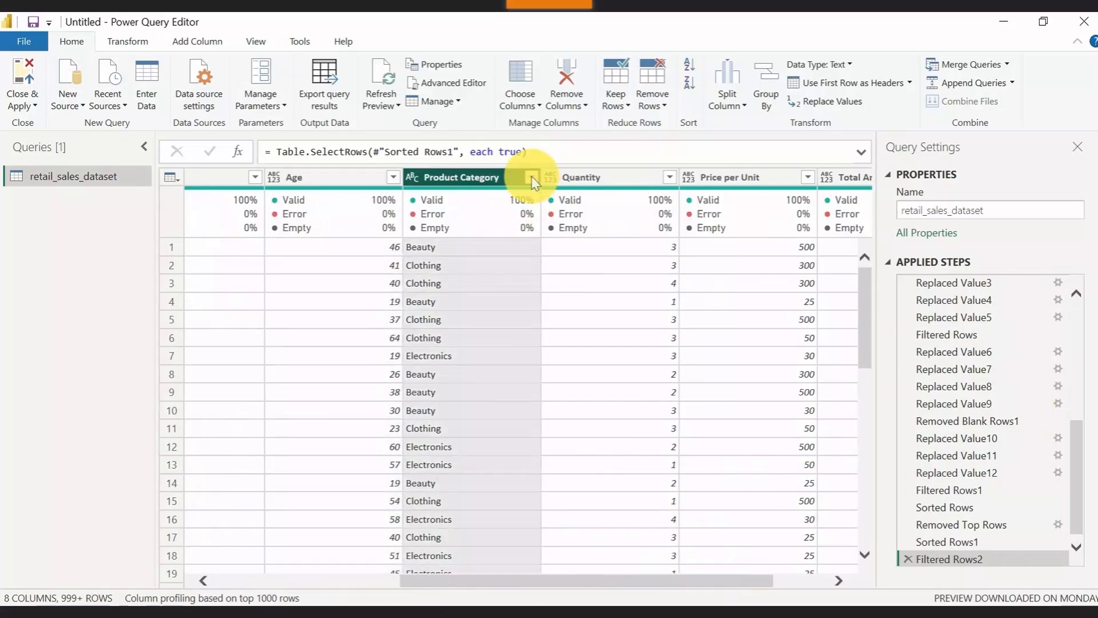
{"action": "left_click", "coordinate": [530, 176]}
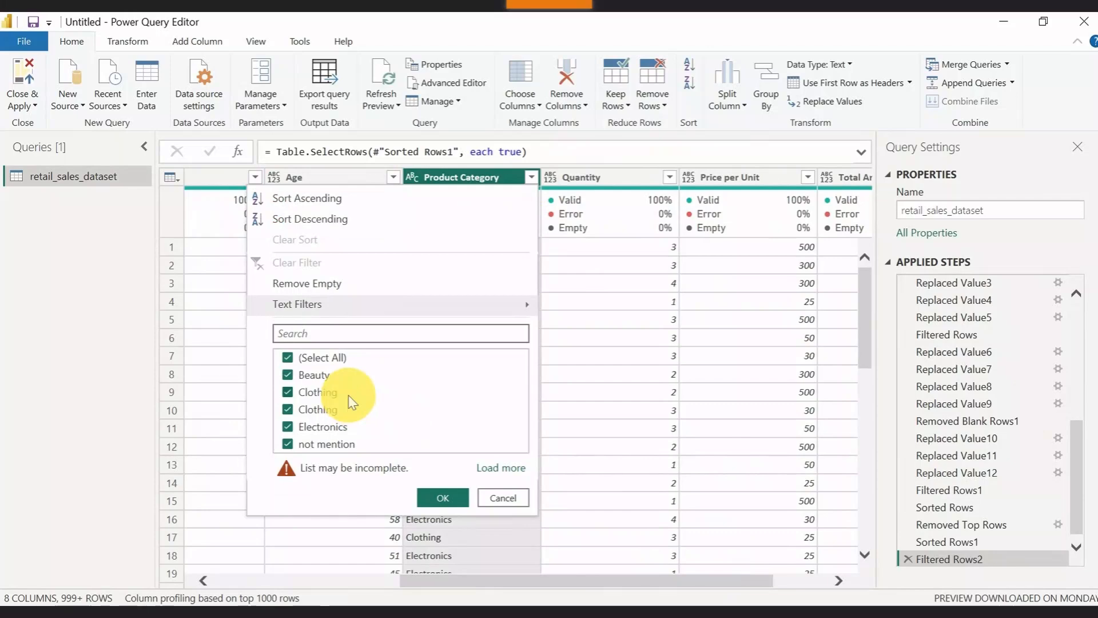
{"action": "left_click", "coordinate": [502, 467]}
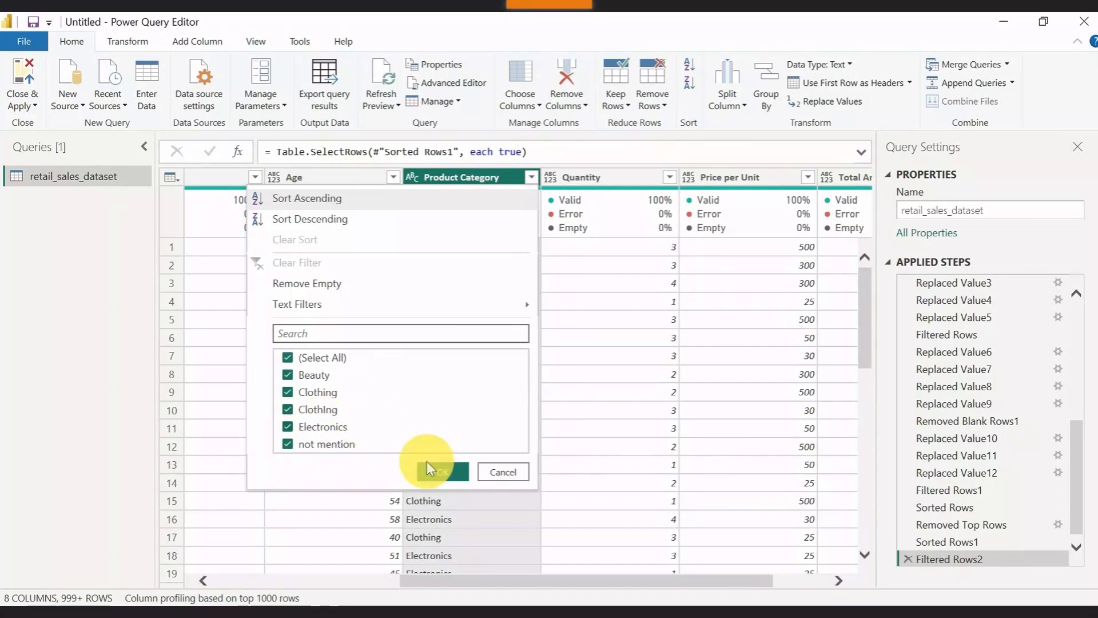
{"action": "left_click", "coordinate": [441, 472]}
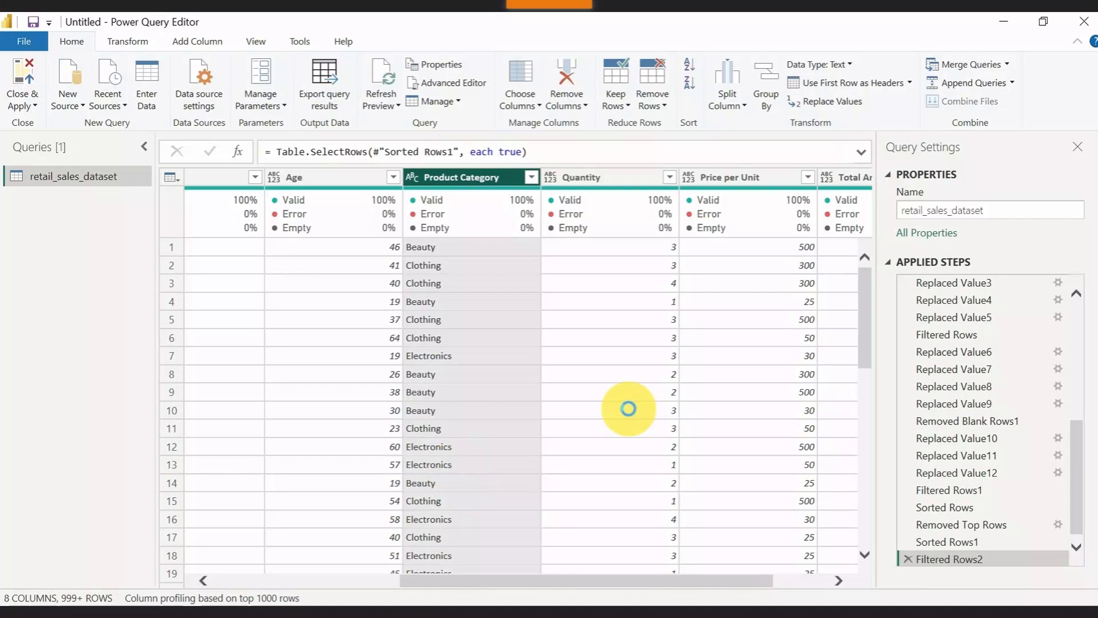
{"action": "left_click_drag", "start_coordinate": [572, 581], "coordinate": [718, 582]}
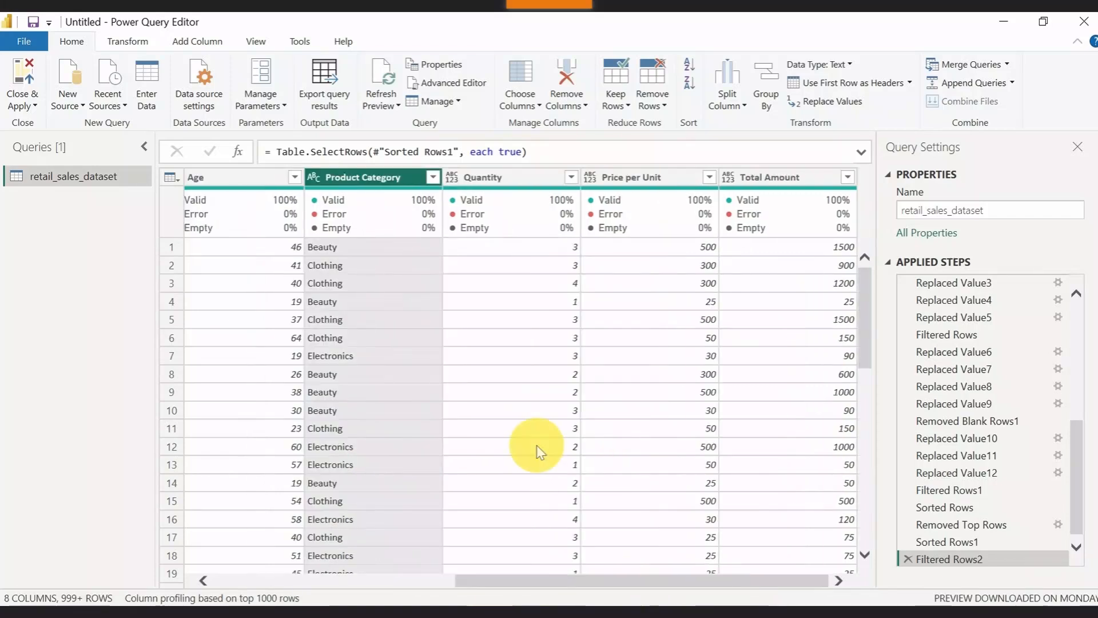
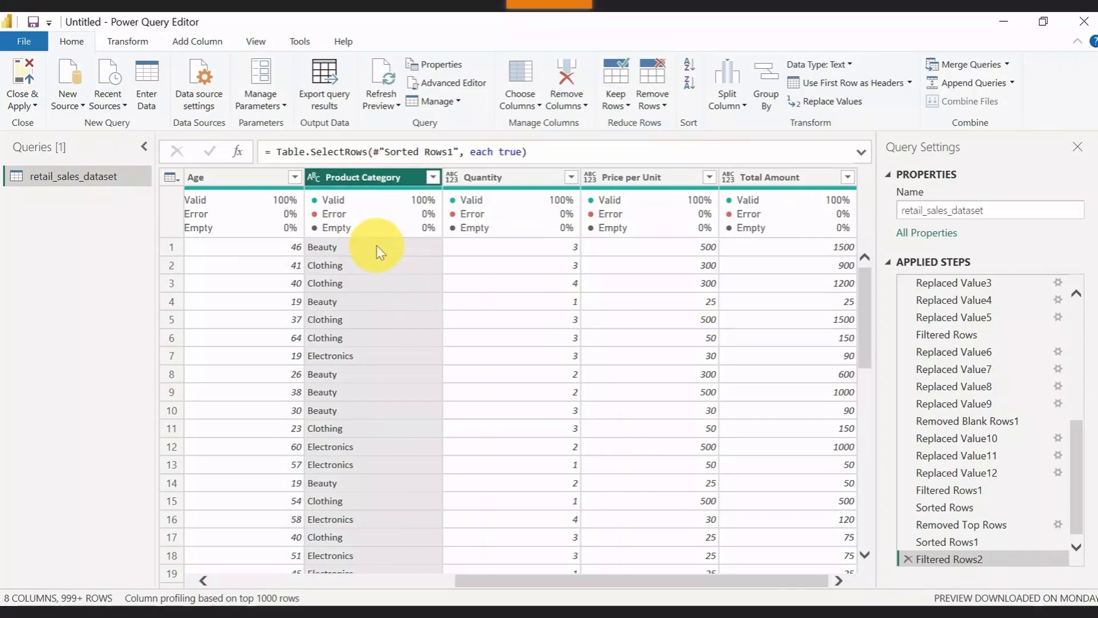
- Check the filter values of the Quantity, Price per Unit and Total Amount columns for blanks or inconsistent entries
{"action": "left_click", "coordinate": [570, 177]}
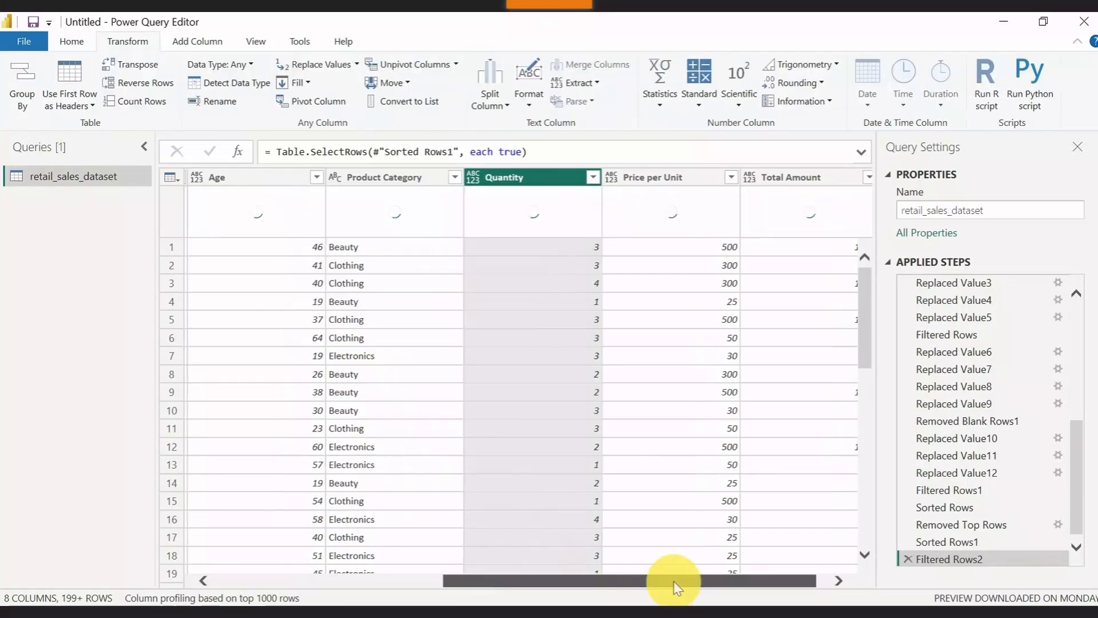
{"action": "left_click_drag", "start_coordinate": [673, 581], "coordinate": [694, 580]}
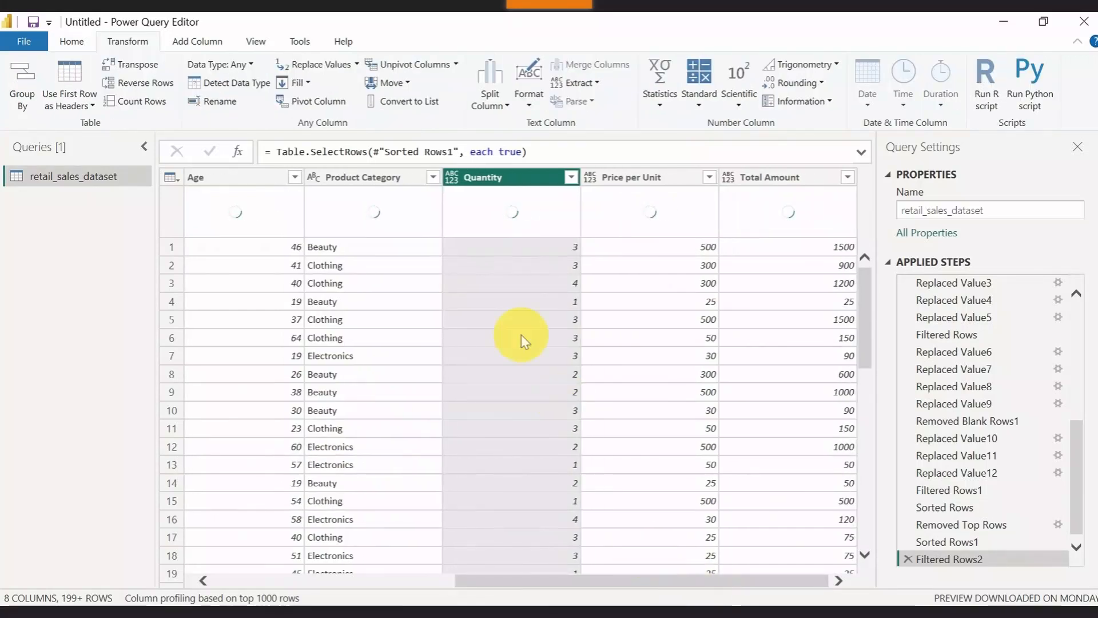
{"action": "left_click", "coordinate": [710, 178]}
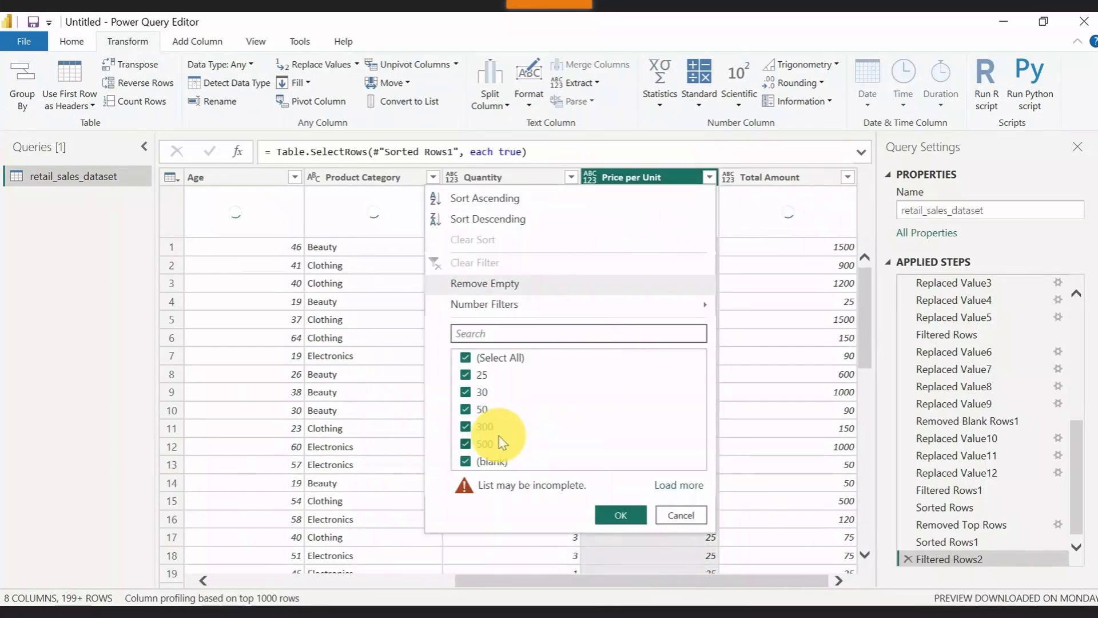
{"action": "left_click", "coordinate": [619, 512]}
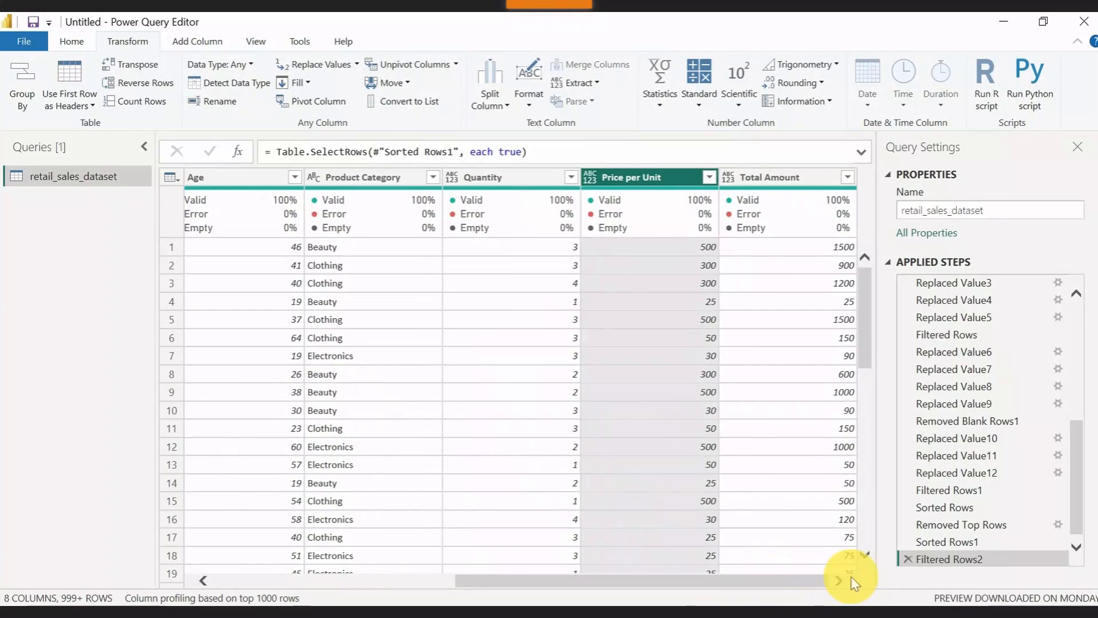
{"action": "left_click", "coordinate": [847, 177]}
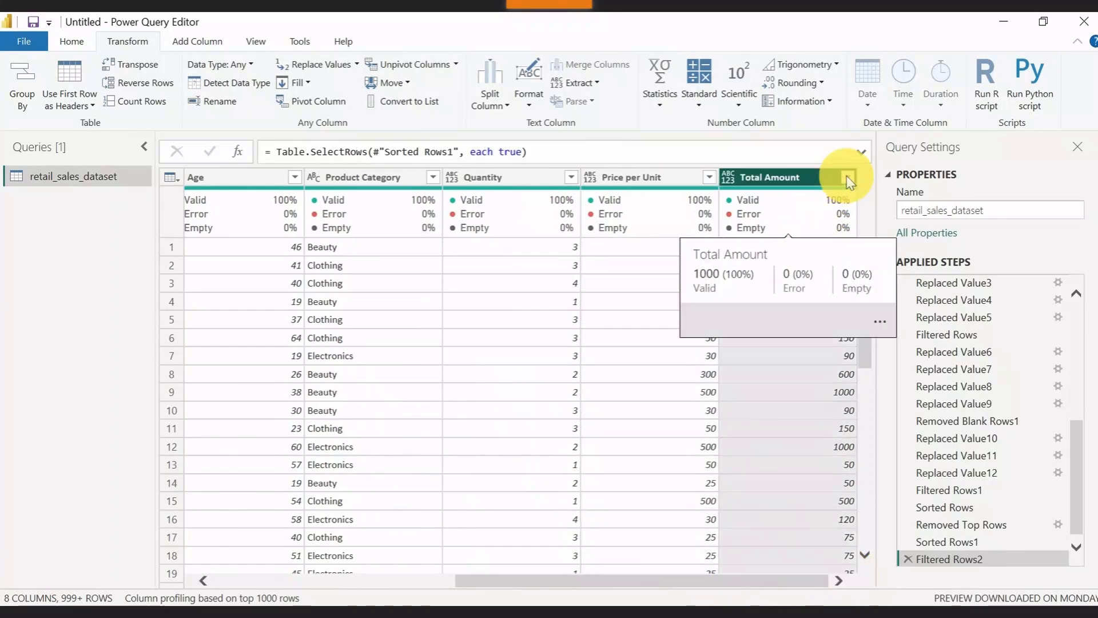
{"action": "scroll", "coordinate": [642, 431], "scroll_direction": "down", "scroll_amount": 3}
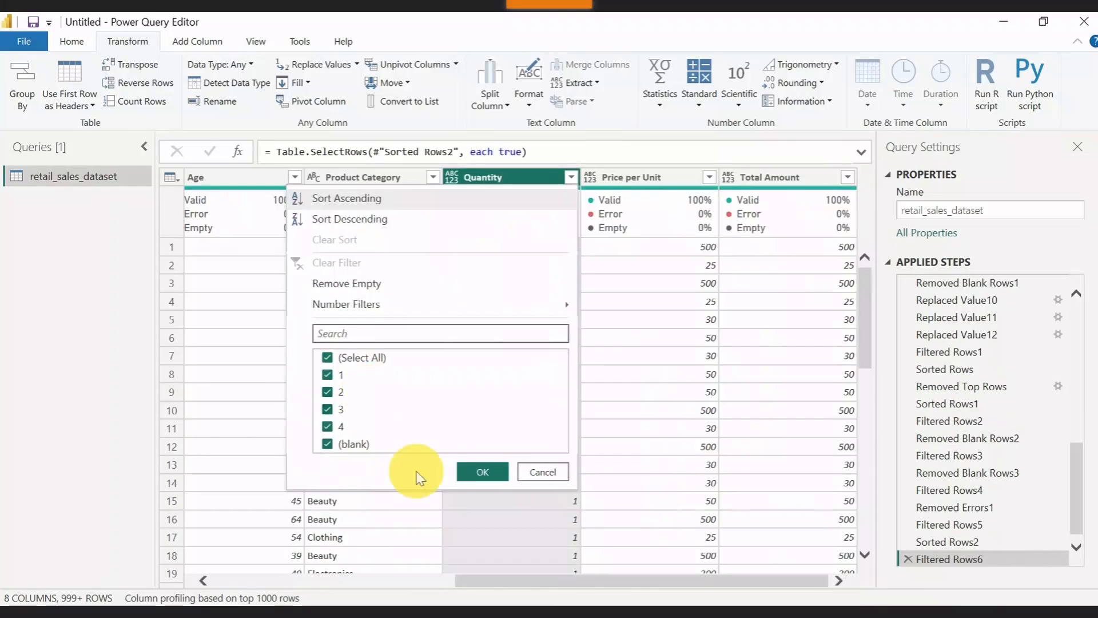
{"action": "left_click", "coordinate": [558, 476]}
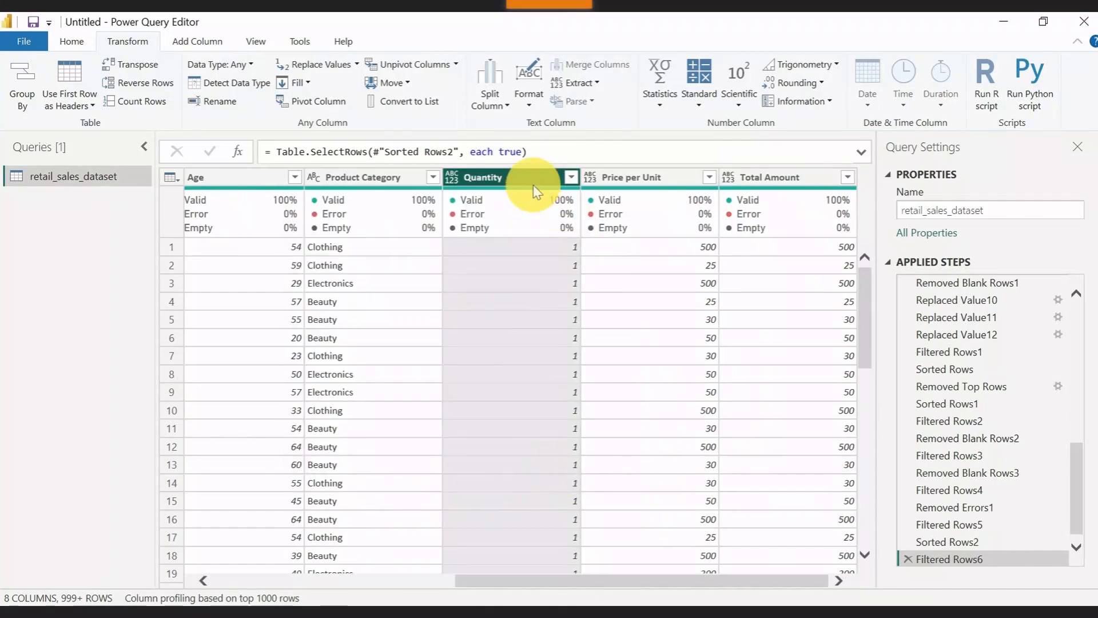
- Convert the Quantity column to Whole Number, and apply its fully loaded filter with every value, including (null), selected
{"action": "left_click", "coordinate": [451, 174]}
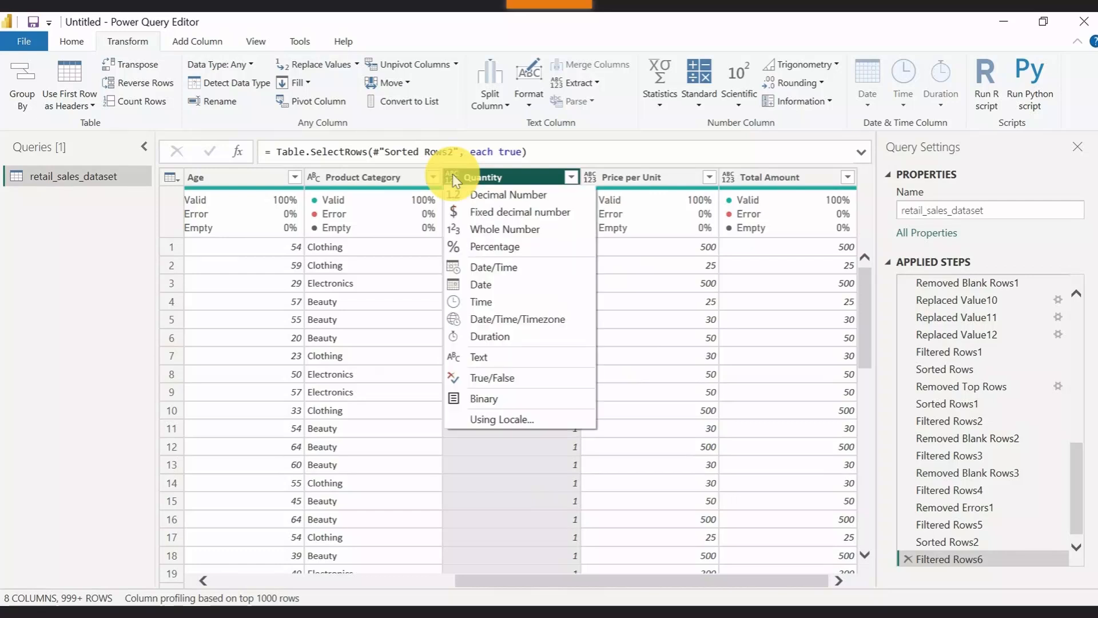
{"action": "left_click", "coordinate": [459, 231]}
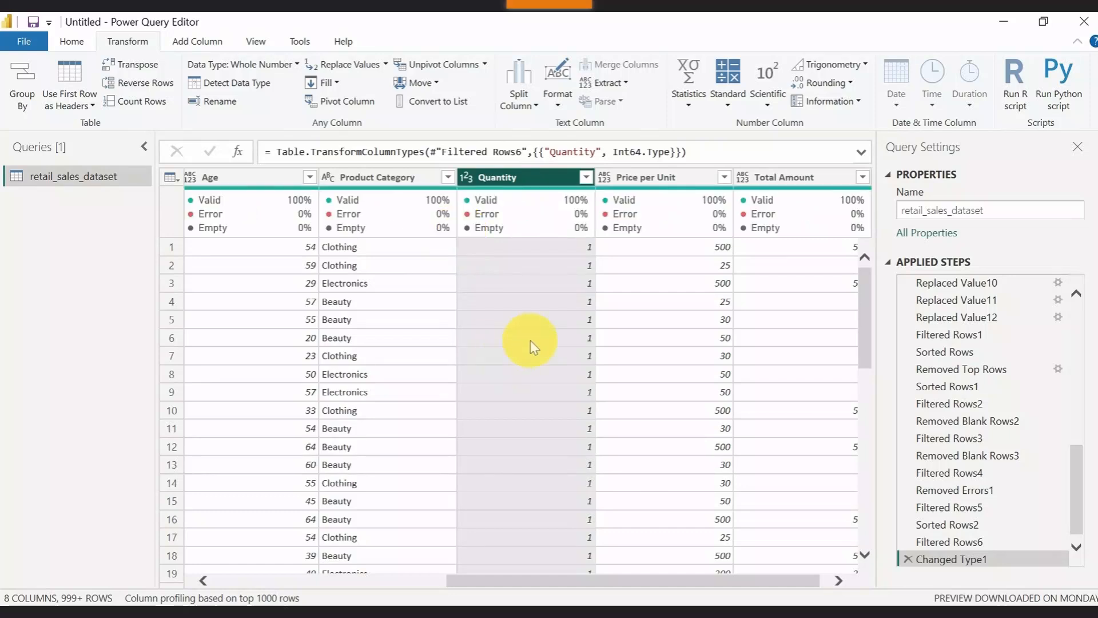
{"action": "left_click", "coordinate": [584, 179]}
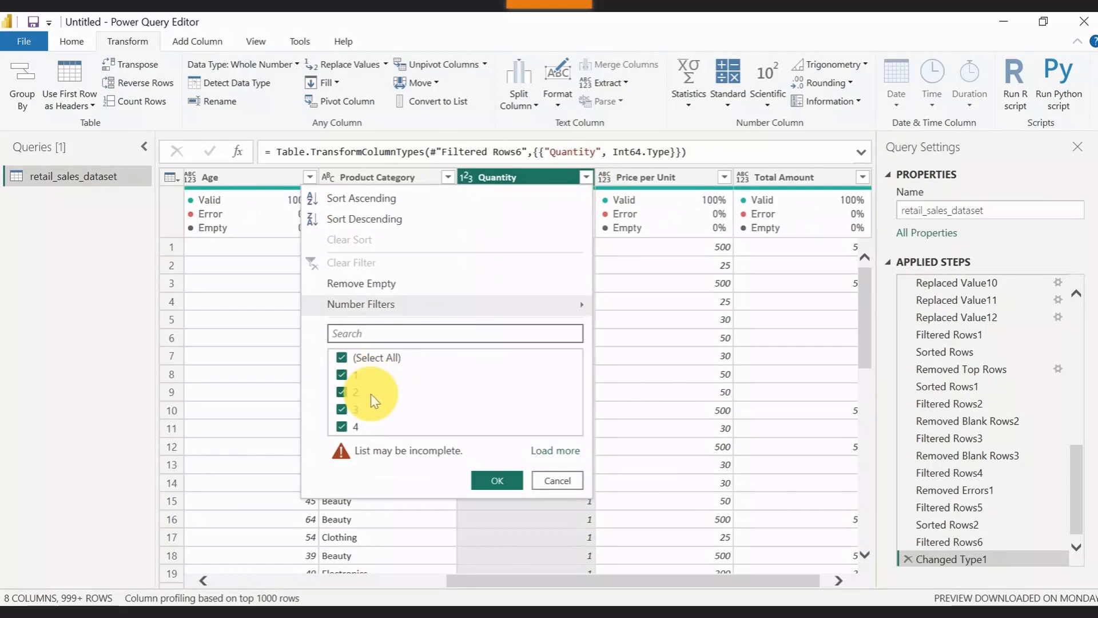
{"action": "left_click", "coordinate": [550, 451]}
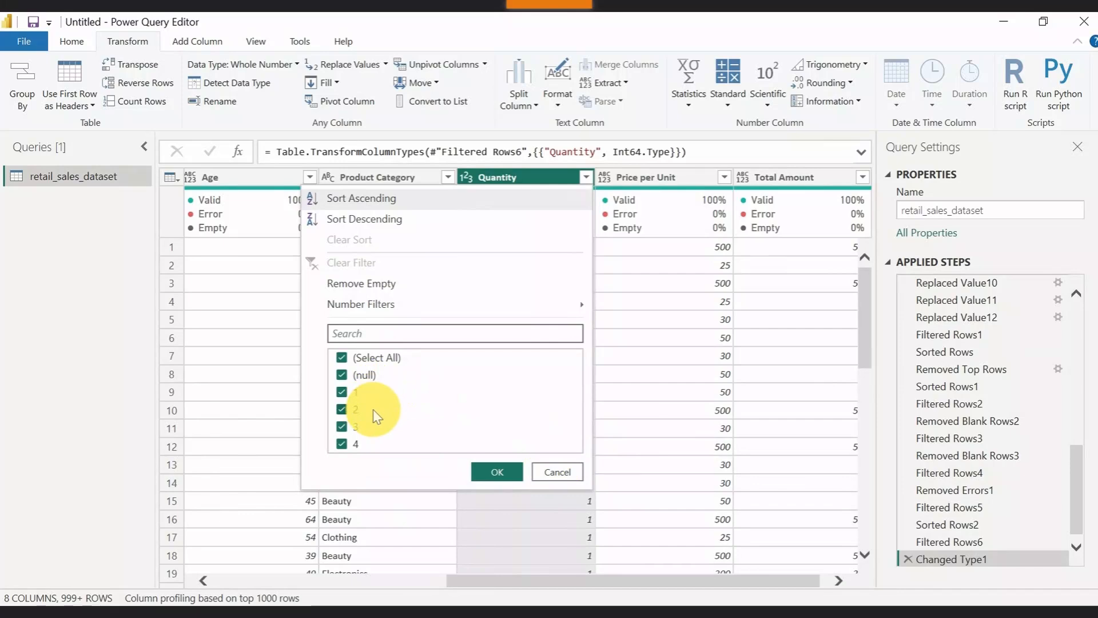
{"action": "left_click", "coordinate": [354, 359]}
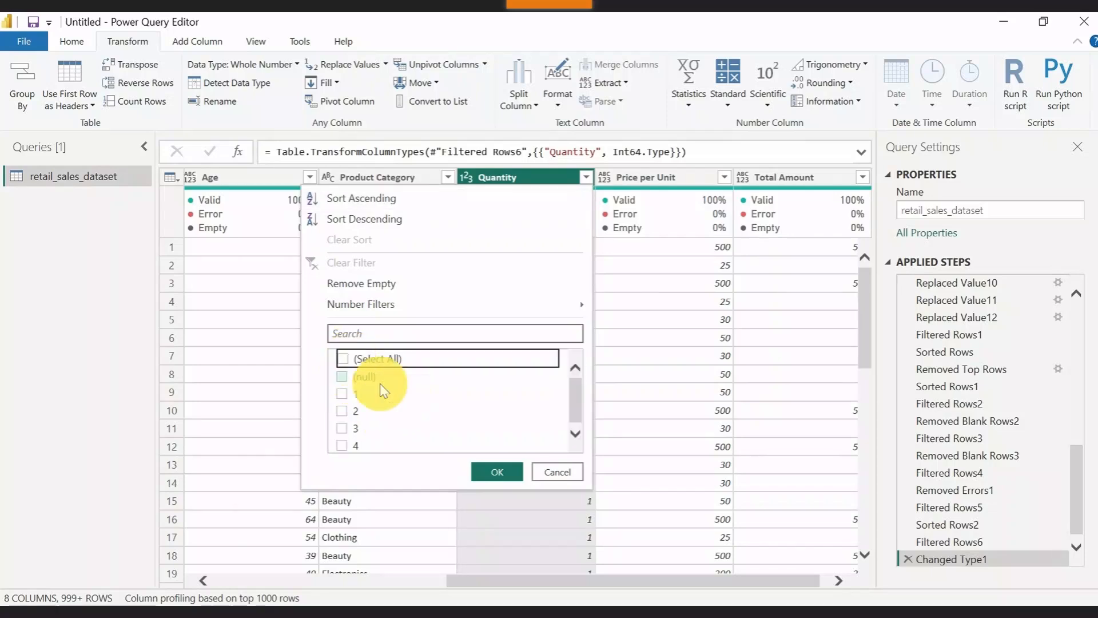
{"action": "left_click", "coordinate": [345, 356]}
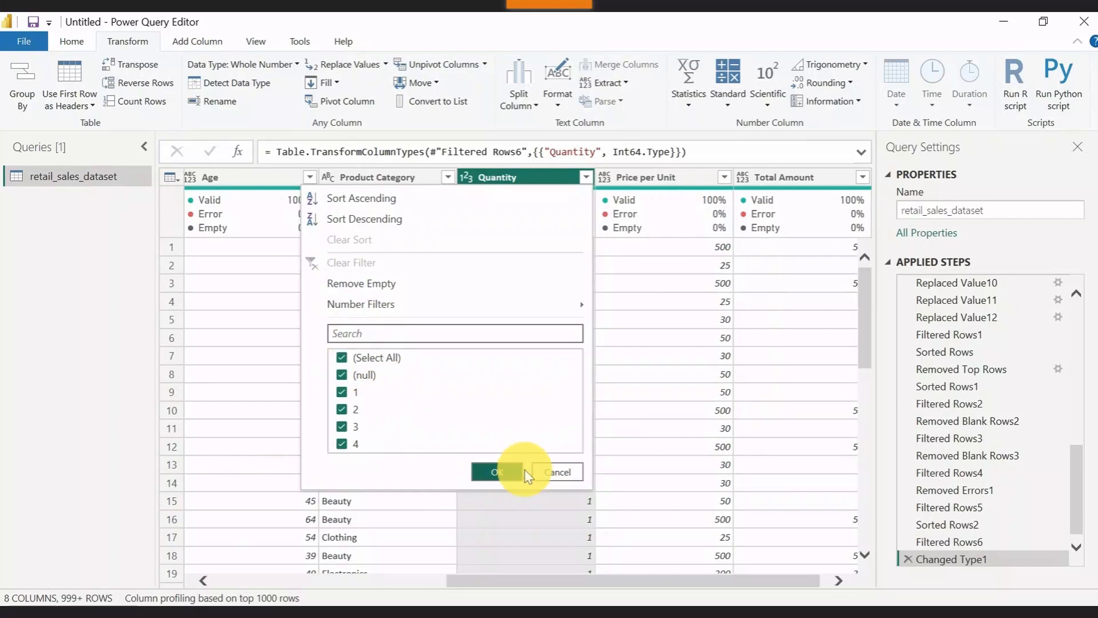
{"action": "left_click", "coordinate": [496, 472]}
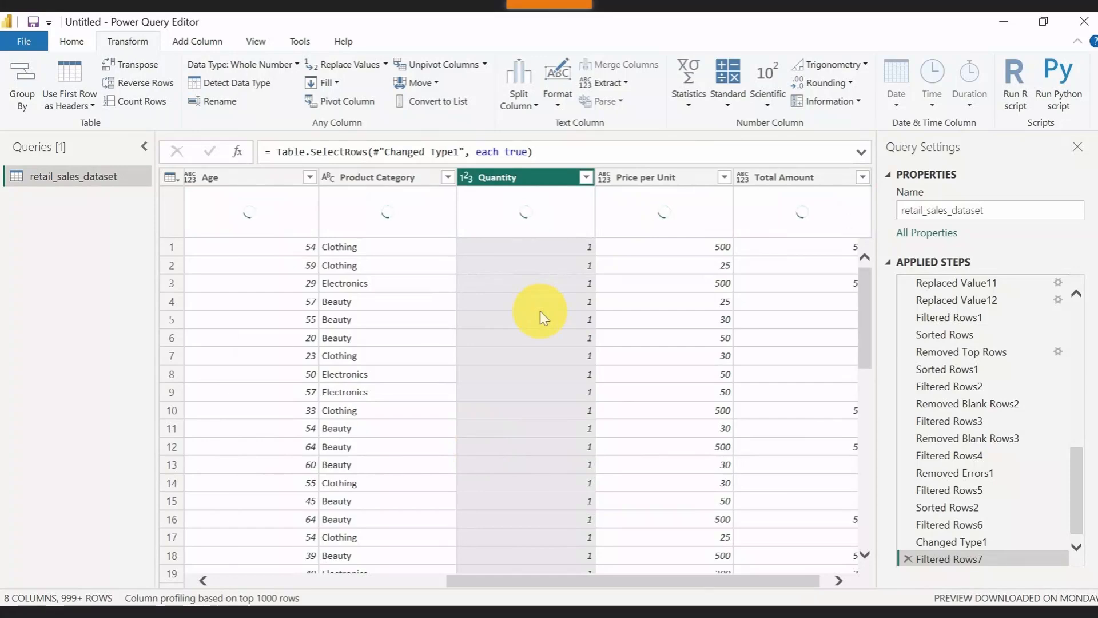
- Replace null with 0 across the Quantity, Price per Unit and Total Amount columns
{"action": "left_click", "coordinate": [657, 303]}
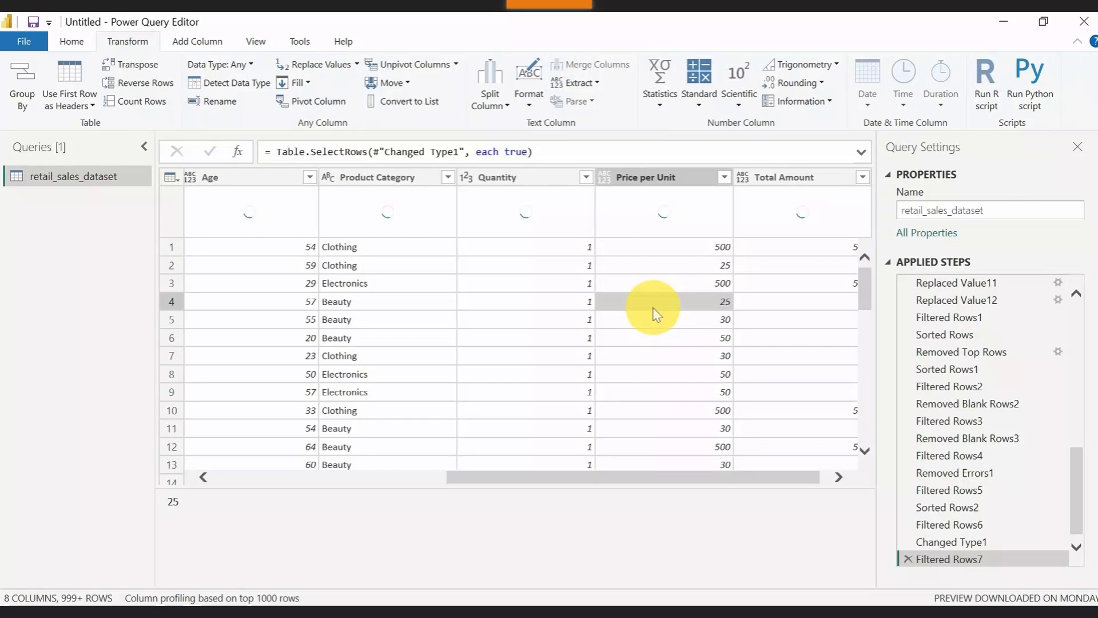
{"action": "left_click", "coordinate": [524, 176]}
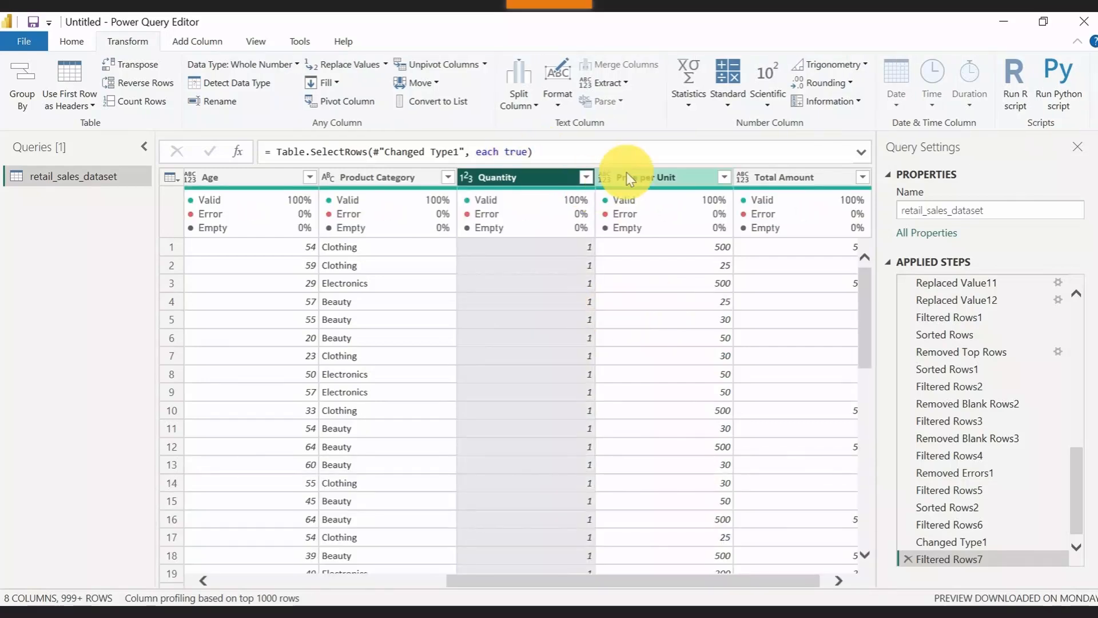
{"action": "left_click", "coordinate": [626, 174], "text": "ctrl"}
{"action": "left_click", "coordinate": [784, 180], "text": "ctrl"}
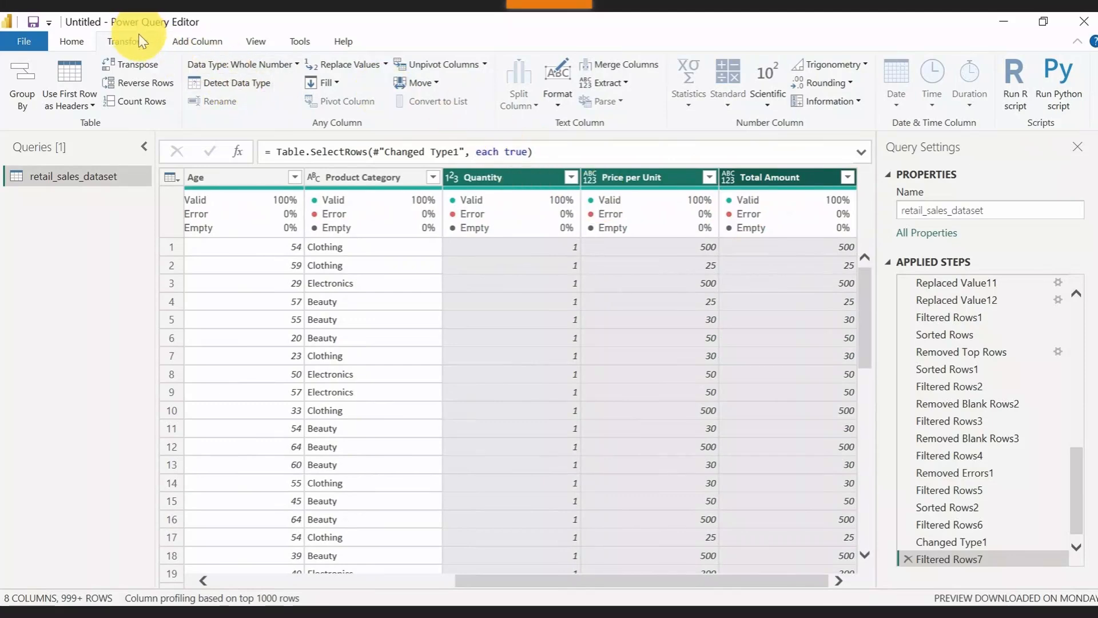
{"action": "left_click", "coordinate": [362, 65]}
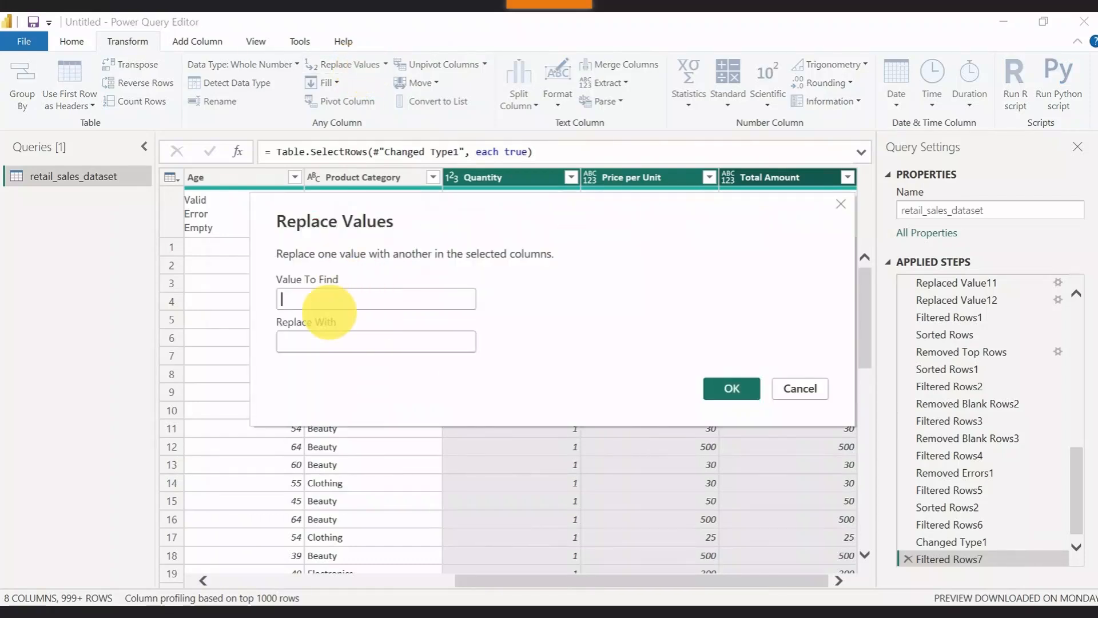
{"action": "left_click", "coordinate": [329, 299]}
{"action": "type", "text": "null"}
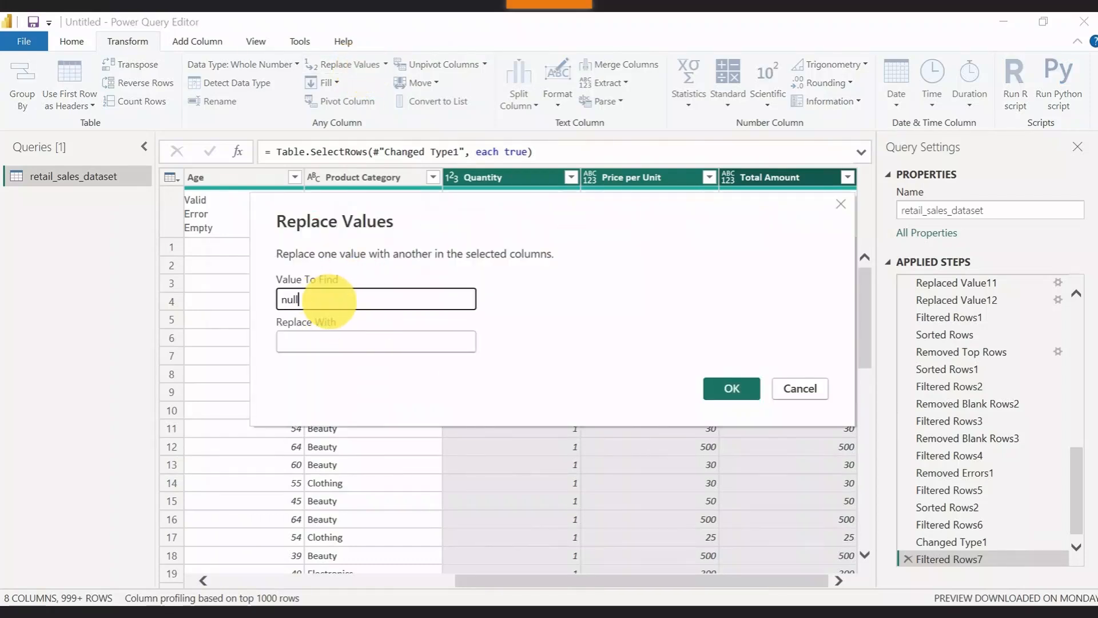
{"action": "left_click", "coordinate": [344, 346]}
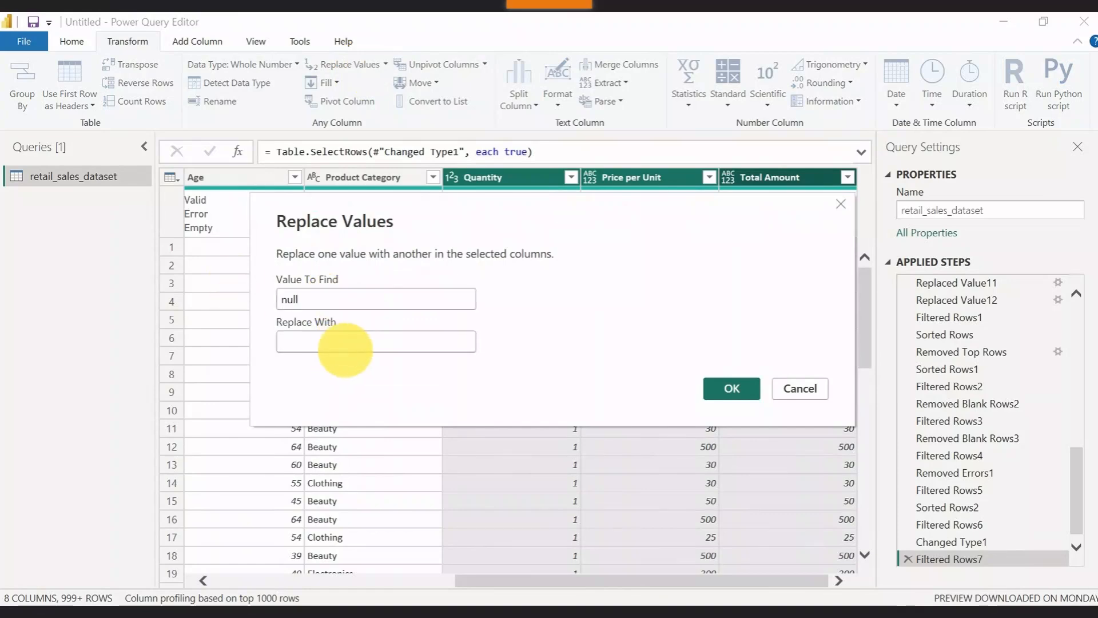
{"action": "type", "text": "0"}
{"action": "left_click", "coordinate": [740, 392]}
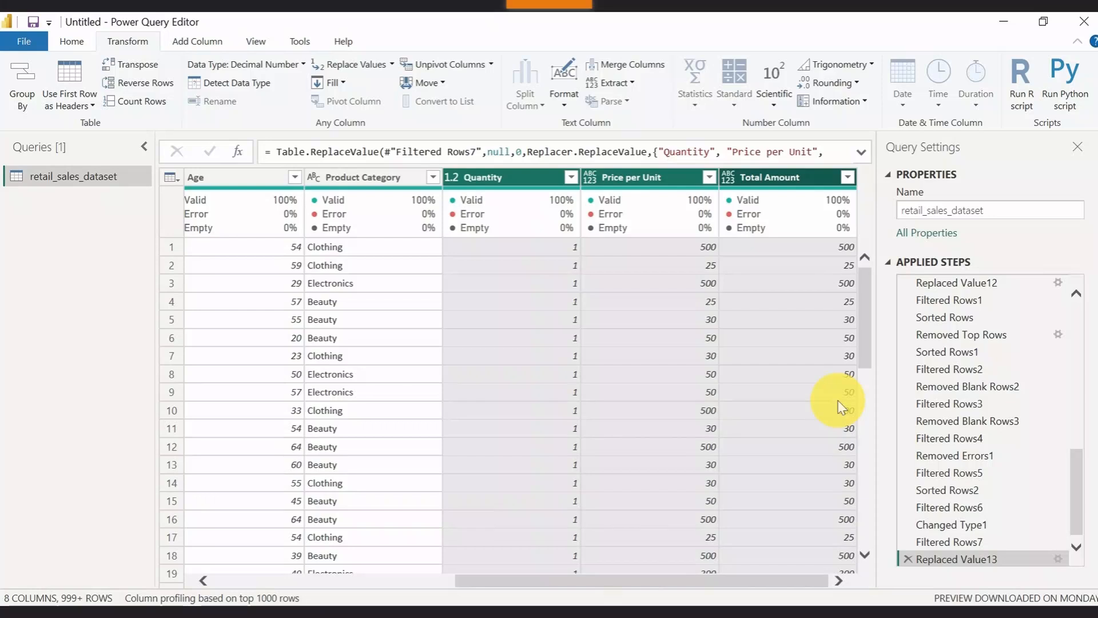
- Load the full list of Quantity filter values and accept the filter with 0 through 4 all selected
{"action": "left_click", "coordinate": [570, 177]}
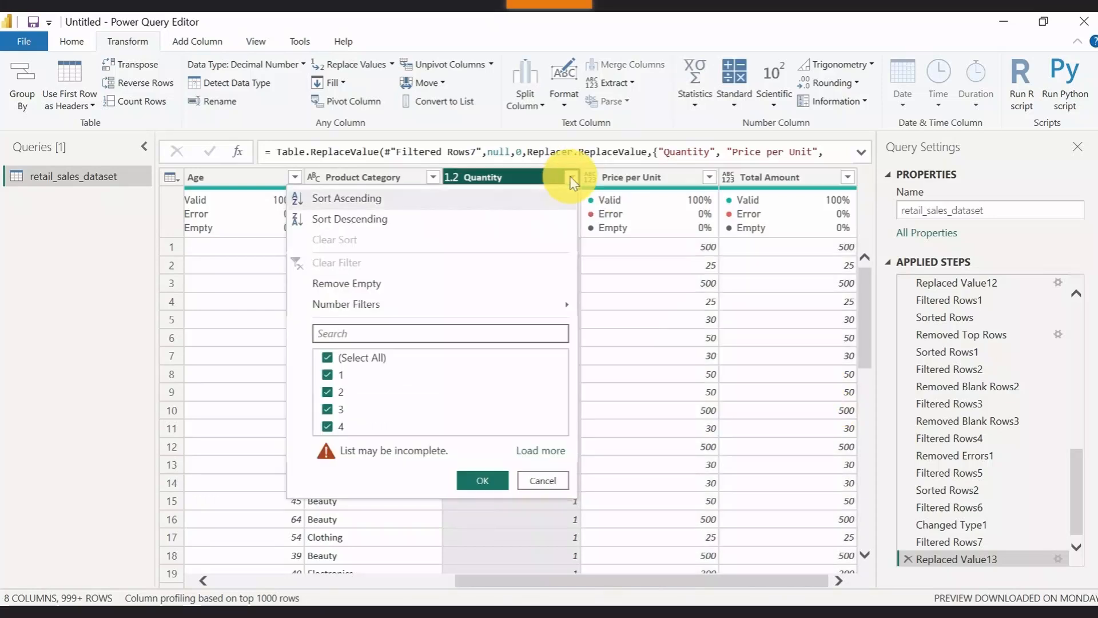
{"action": "left_click", "coordinate": [537, 449]}
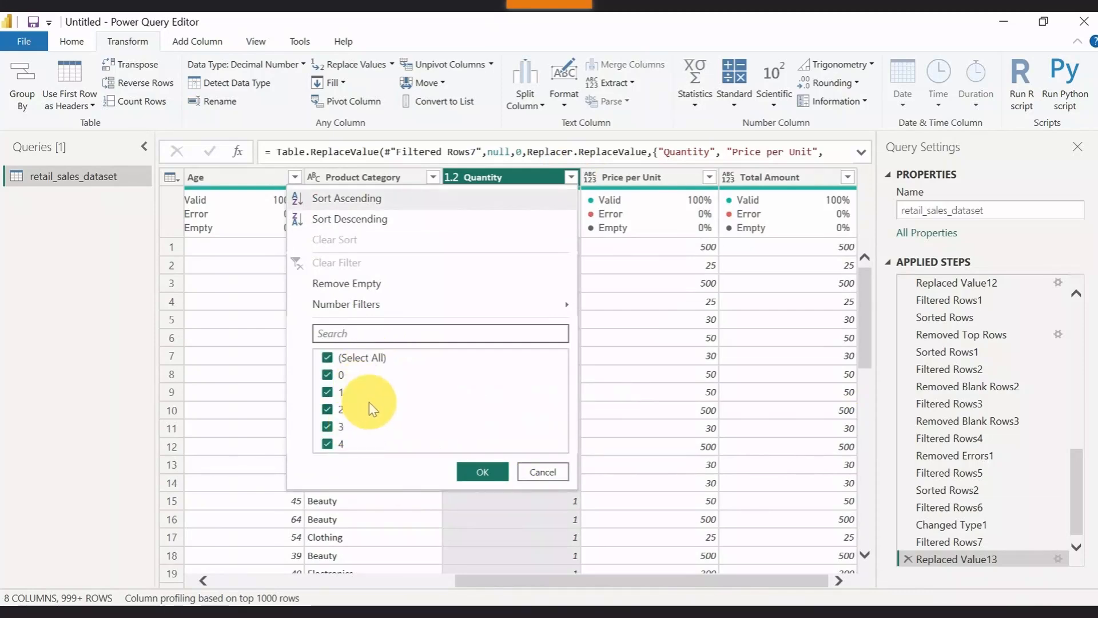
{"action": "left_click", "coordinate": [484, 470]}
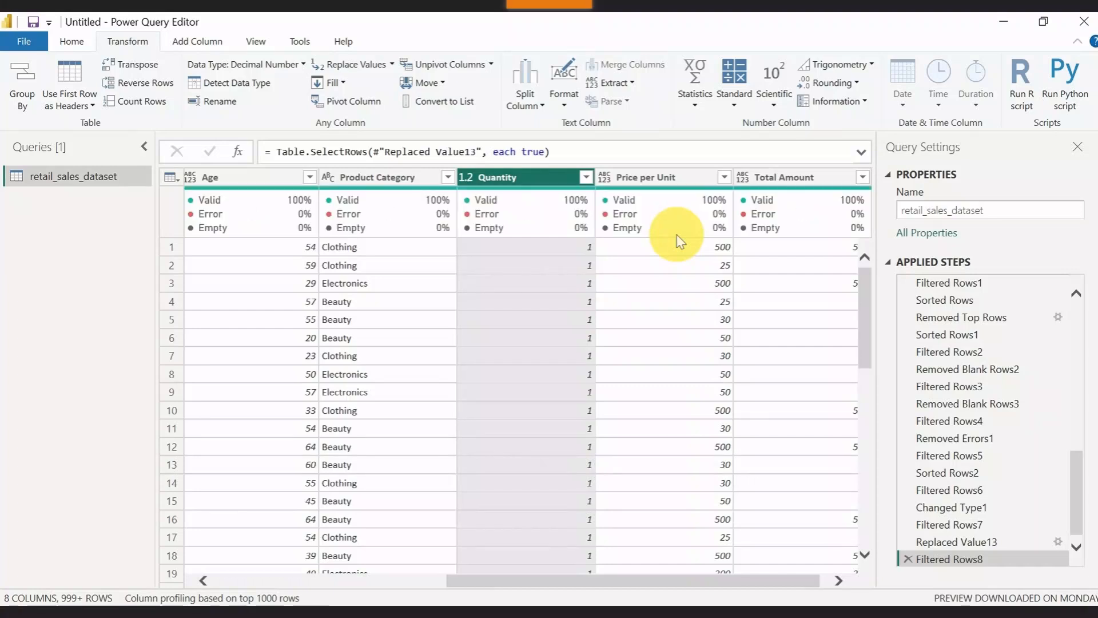
- Load the full list of Price per Unit filter values to check it for blanks
{"action": "mouse_move", "coordinate": [845, 220]}
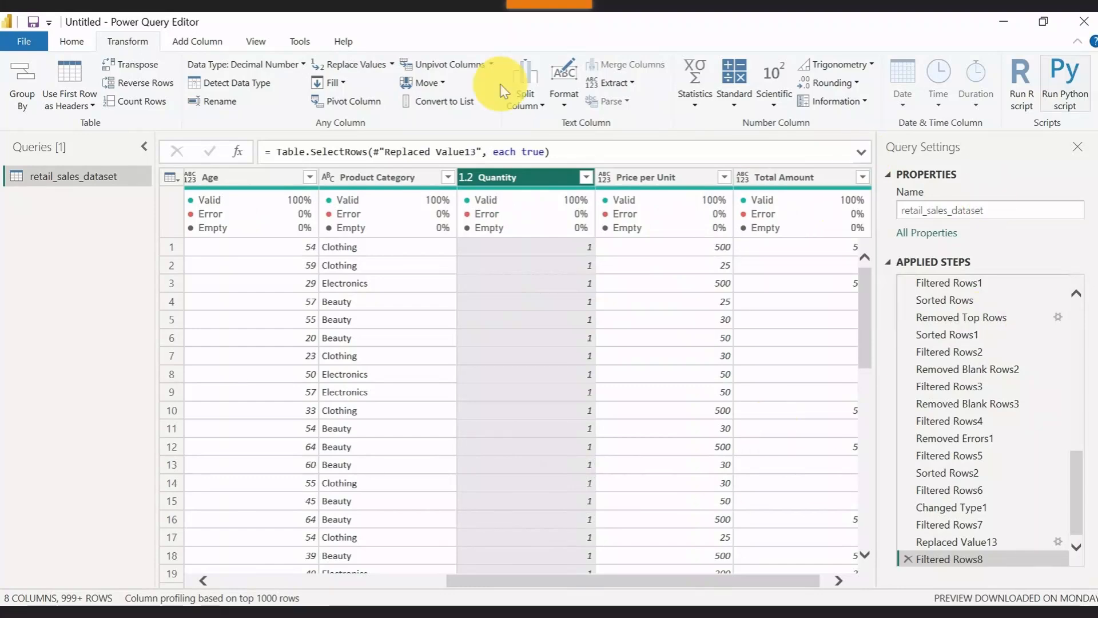
{"action": "left_click", "coordinate": [631, 180]}
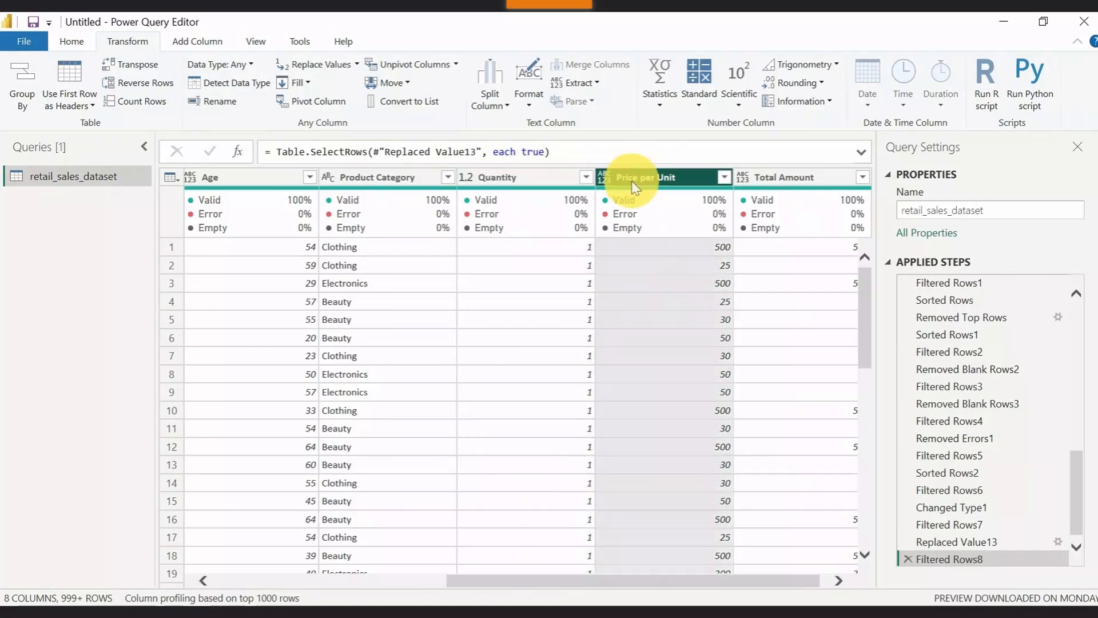
{"action": "left_click", "coordinate": [725, 176]}
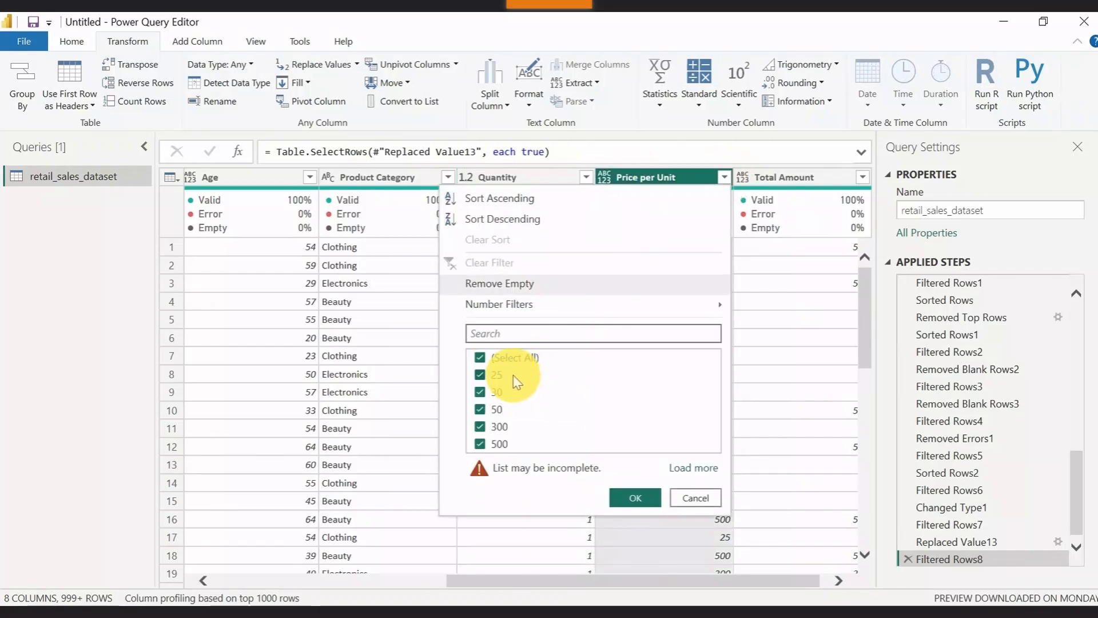
{"action": "left_click", "coordinate": [678, 468]}
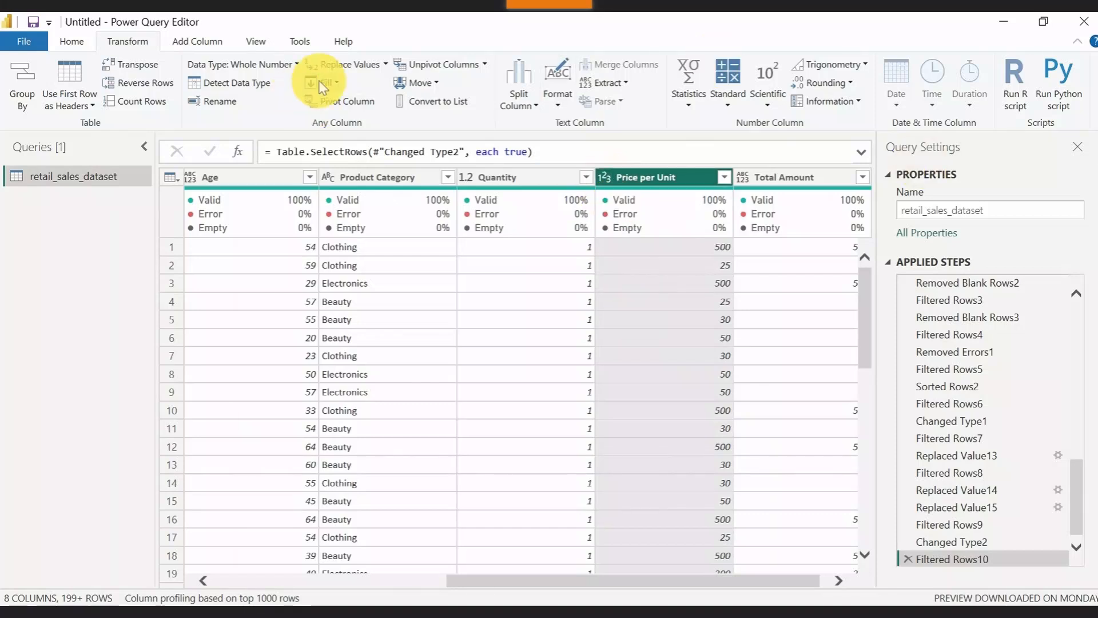
- Replace null with 0 in the Price per Unit column
{"action": "left_click", "coordinate": [348, 62]}
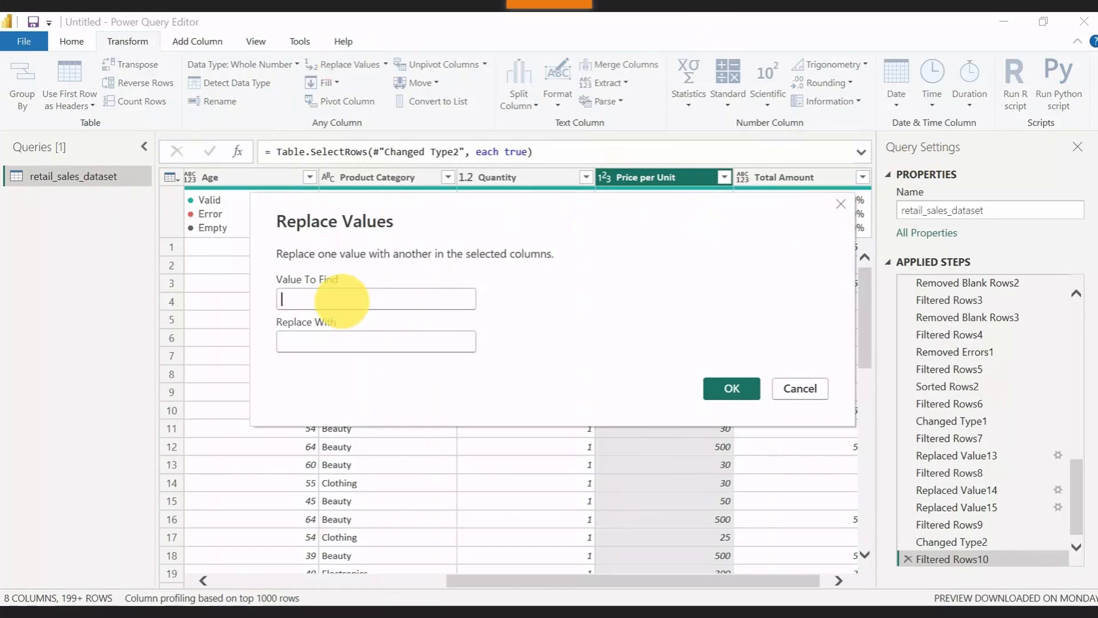
{"action": "type", "text": "null"}
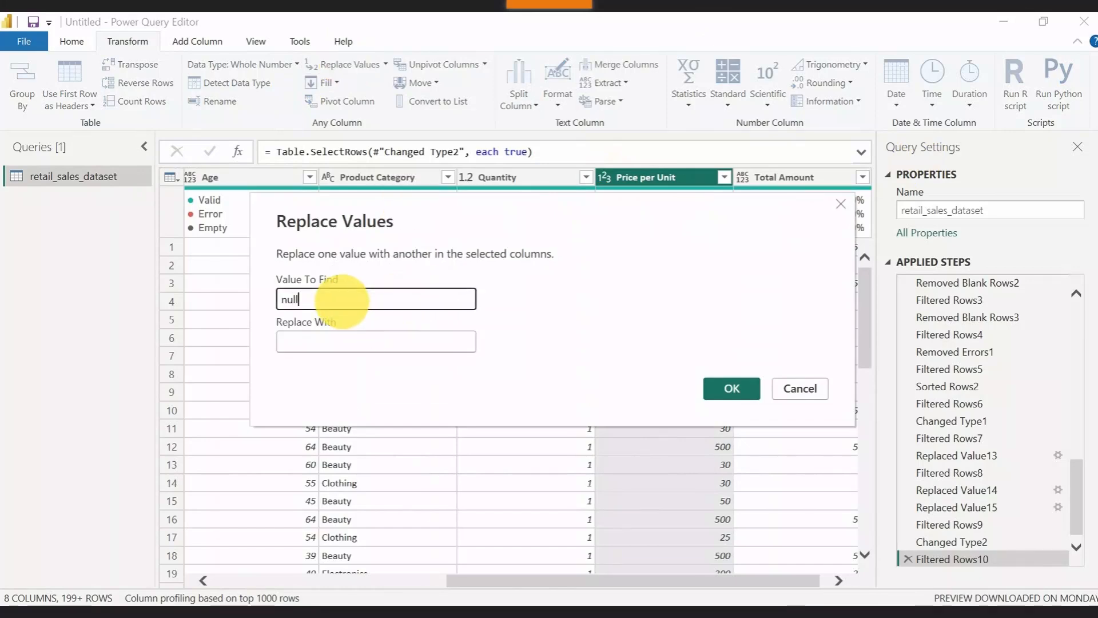
{"action": "left_click", "coordinate": [342, 342]}
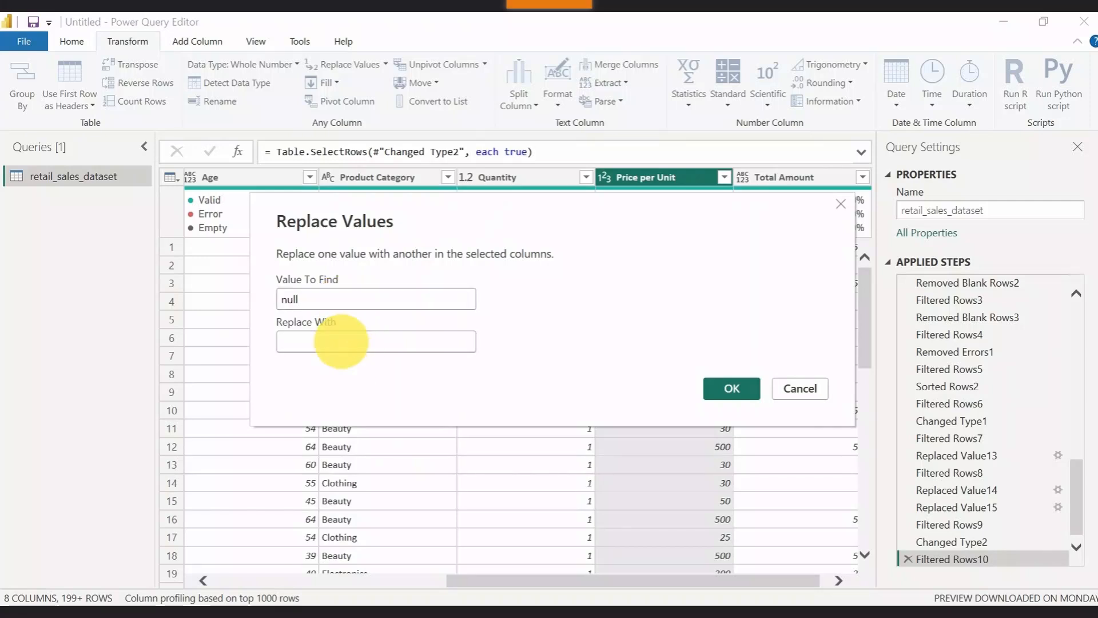
{"action": "type", "text": "0"}
{"action": "left_click", "coordinate": [732, 388]}
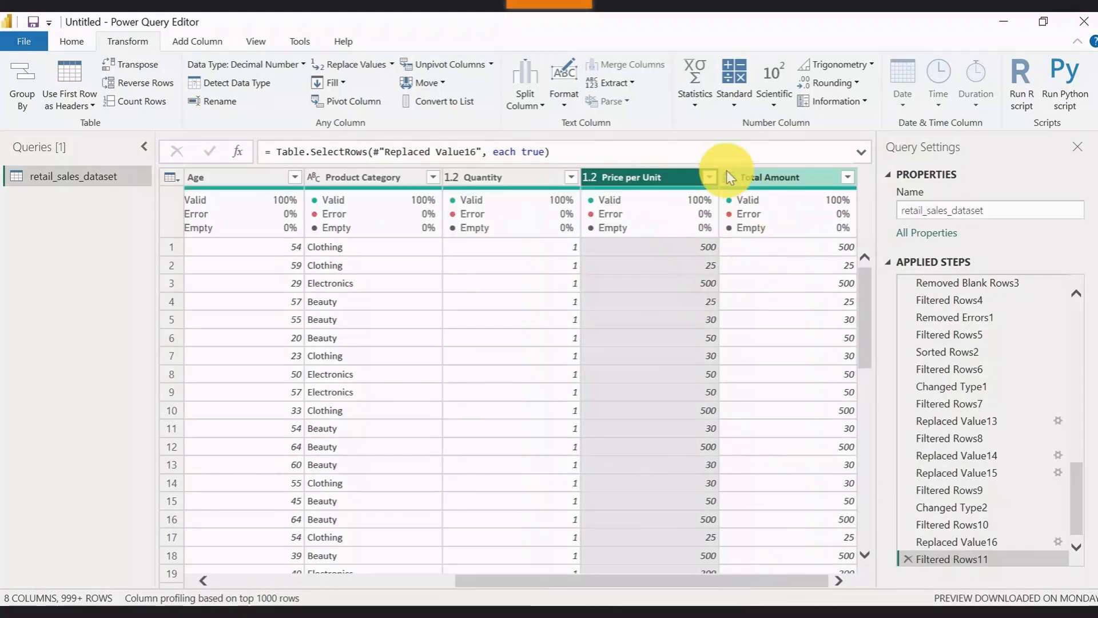
- Change the Total Amount column's data type to Whole Number
{"action": "left_click", "coordinate": [727, 177]}
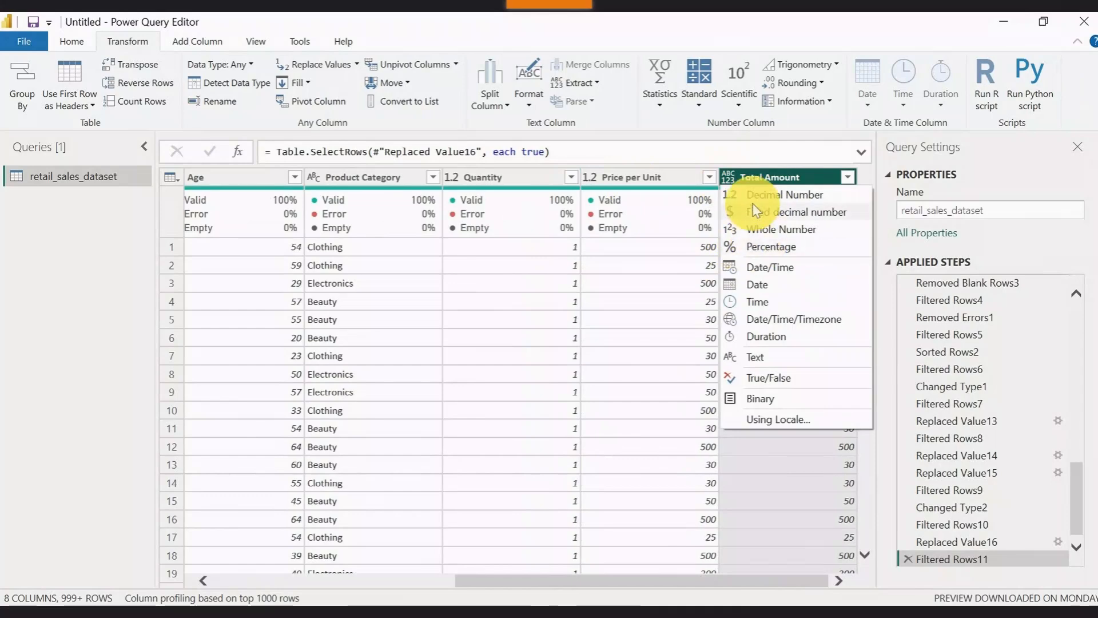
{"action": "left_click", "coordinate": [749, 230]}
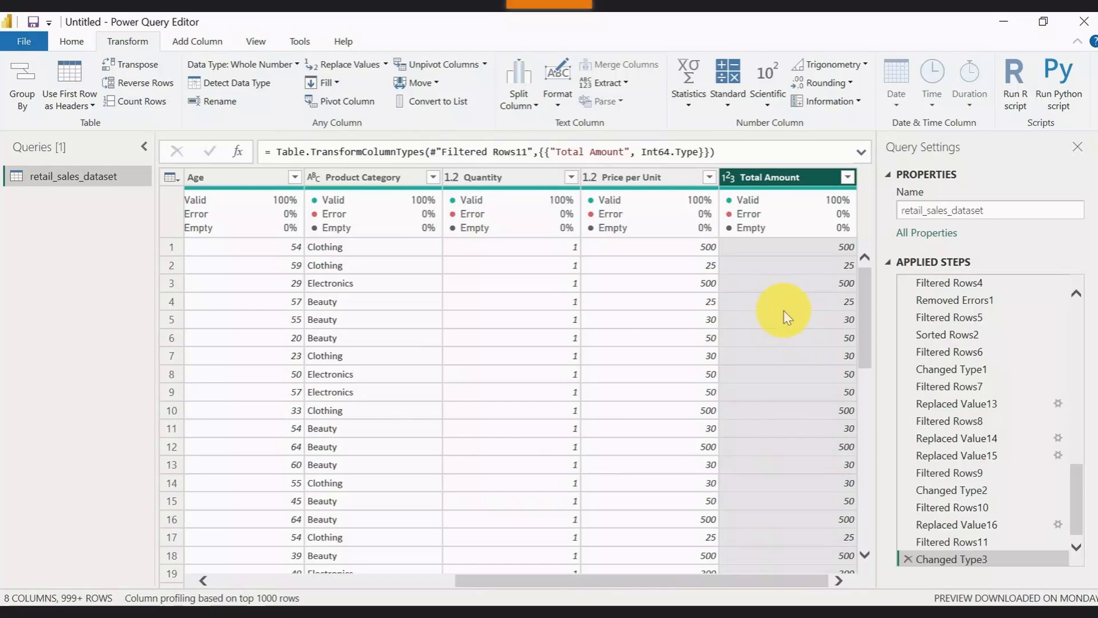
- Load the full list of Total Amount filter values to check it for blanks, leaving the filter unapplied
{"action": "left_click", "coordinate": [848, 178]}
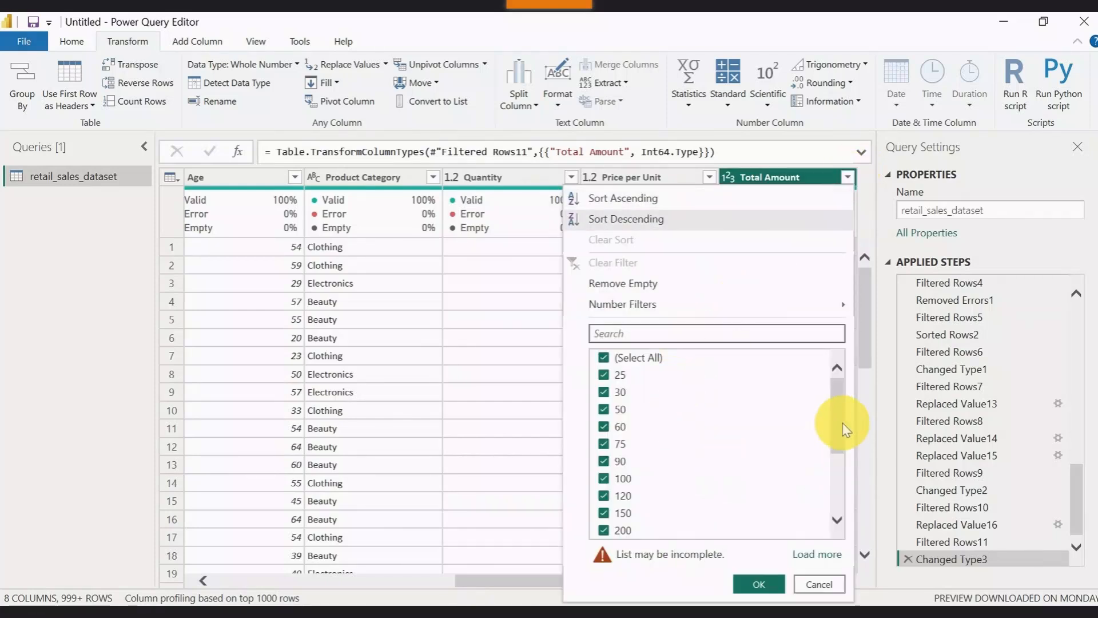
{"action": "left_click_drag", "start_coordinate": [839, 422], "coordinate": [833, 499]}
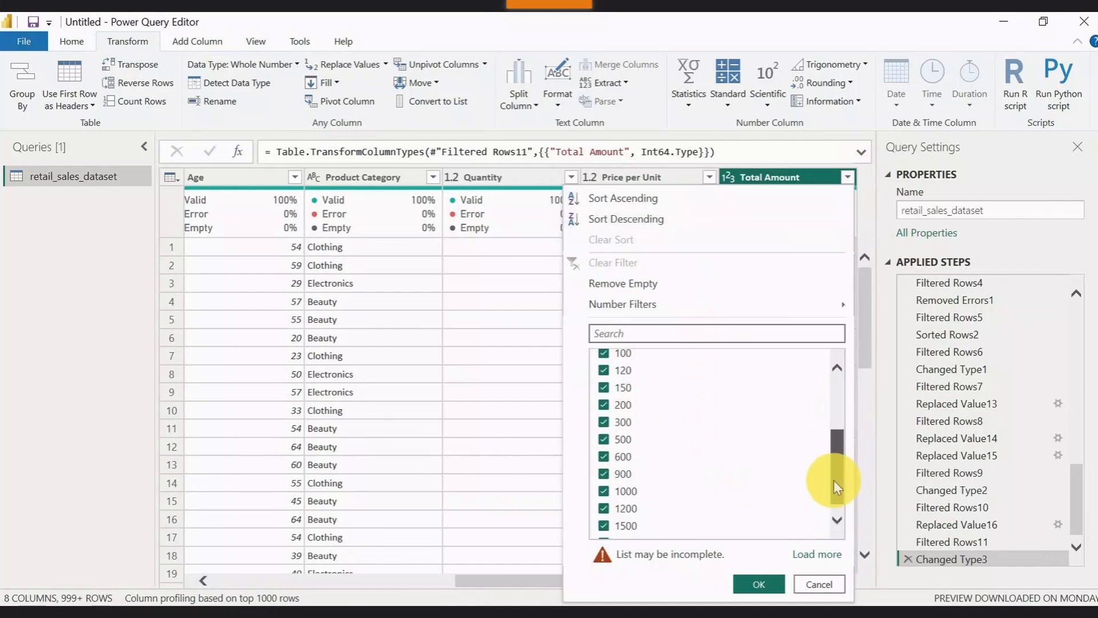
{"action": "left_click", "coordinate": [818, 555]}
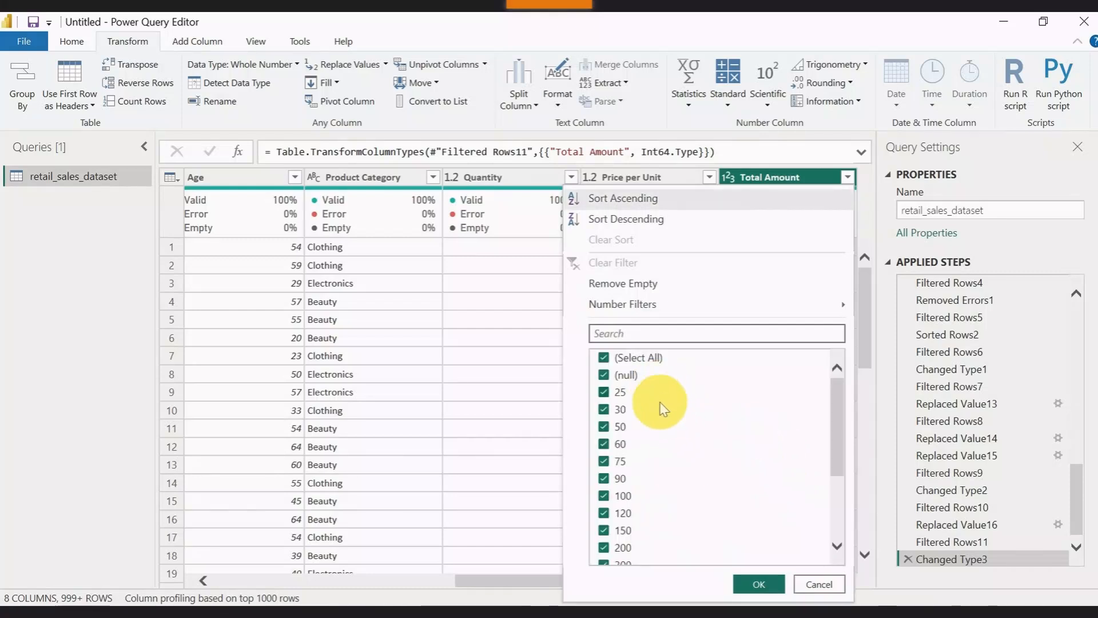
{"action": "left_click", "coordinate": [827, 584]}
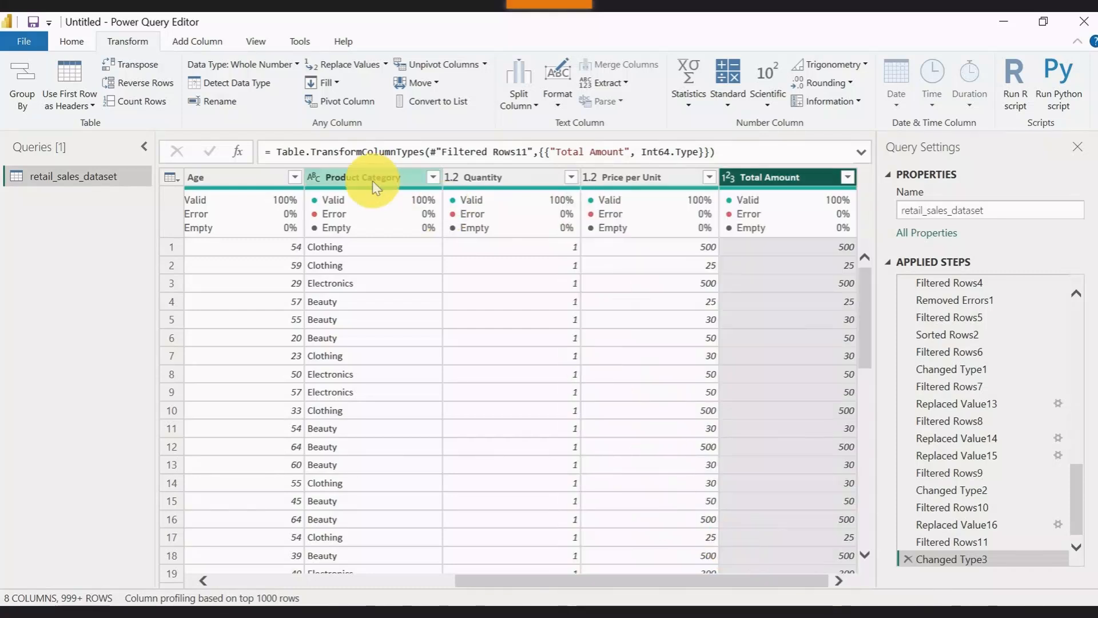
- Replace null with 0 in the Total Amount column
{"action": "left_click", "coordinate": [340, 64]}
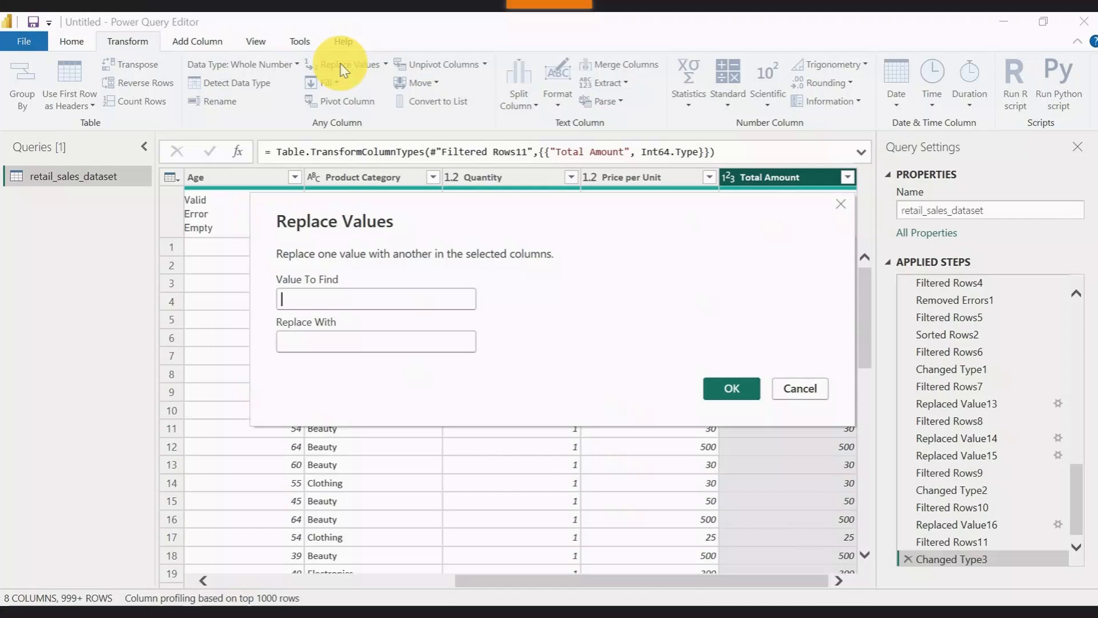
{"action": "left_click", "coordinate": [318, 298]}
{"action": "type", "text": "nu"}
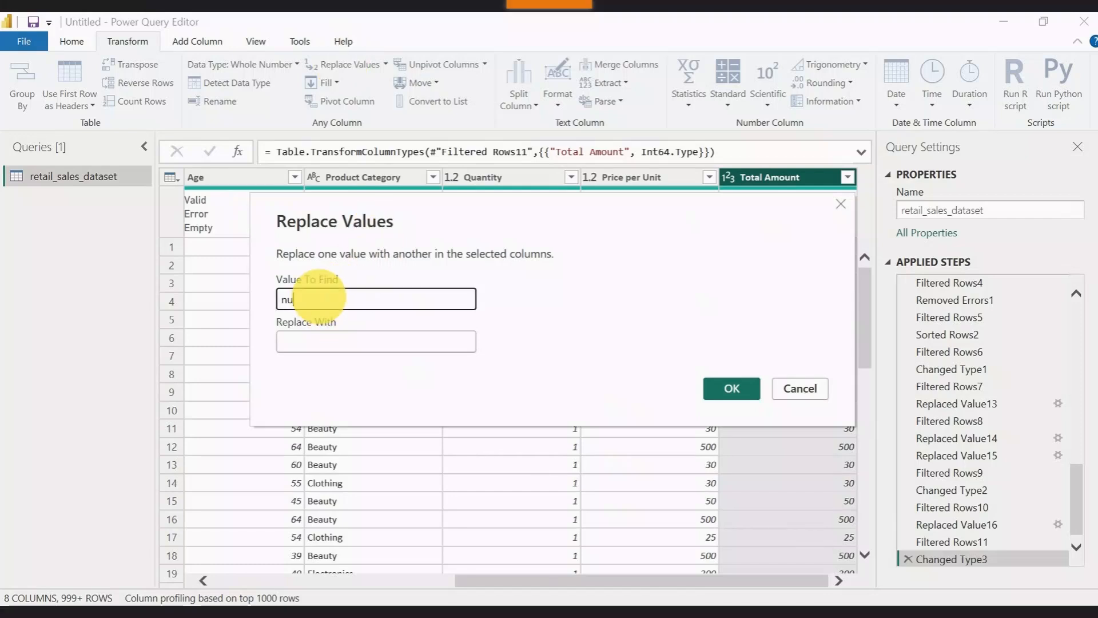
{"action": "type", "text": "ll"}
{"action": "left_click", "coordinate": [335, 341]}
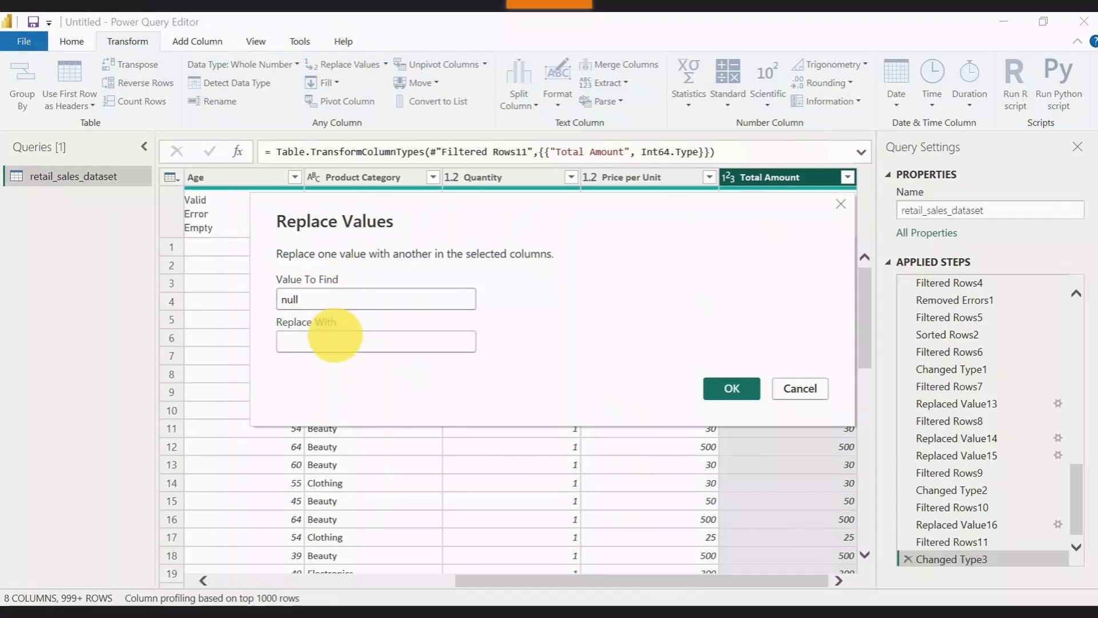
{"action": "type", "text": "0"}
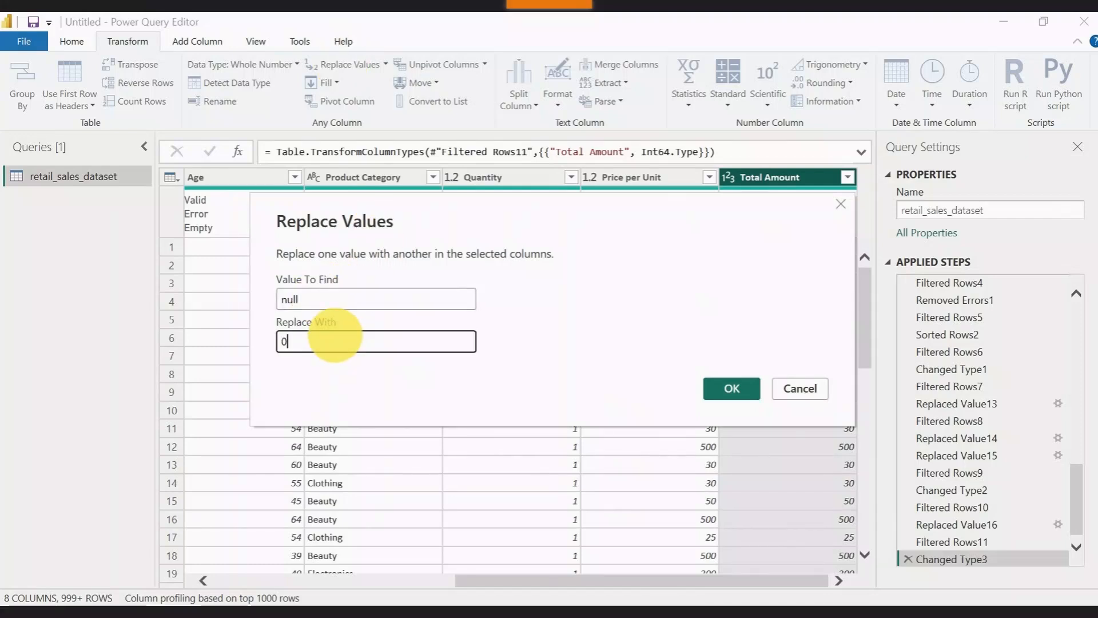
{"action": "left_click", "coordinate": [723, 388]}
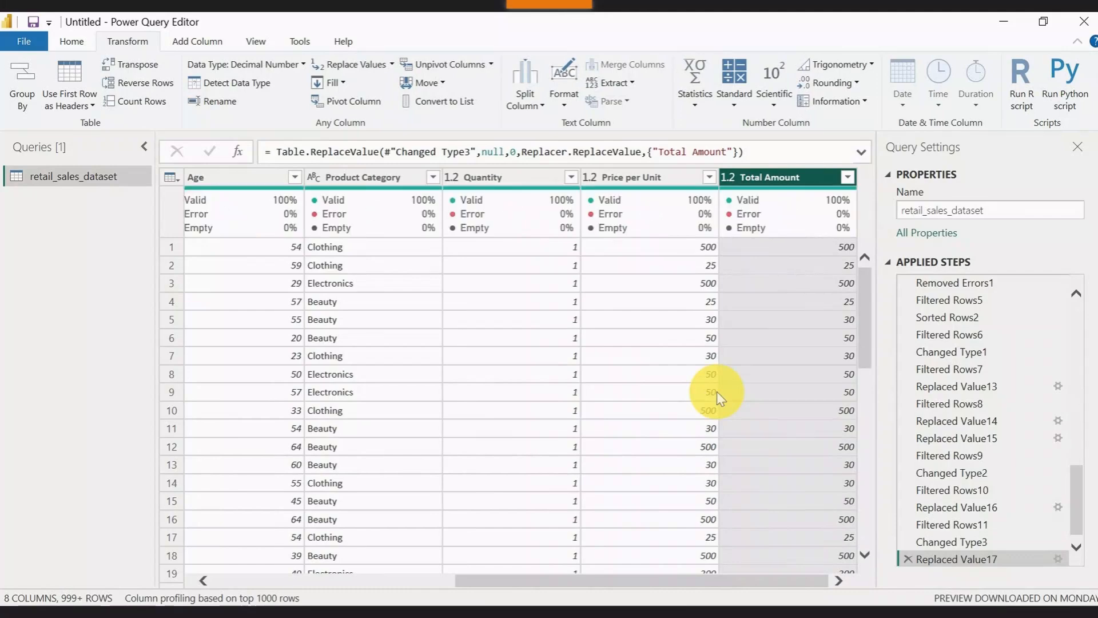
- Load the full list of Total Amount filter values and accept the filter with every value selected, including 0
{"action": "left_click", "coordinate": [848, 176]}
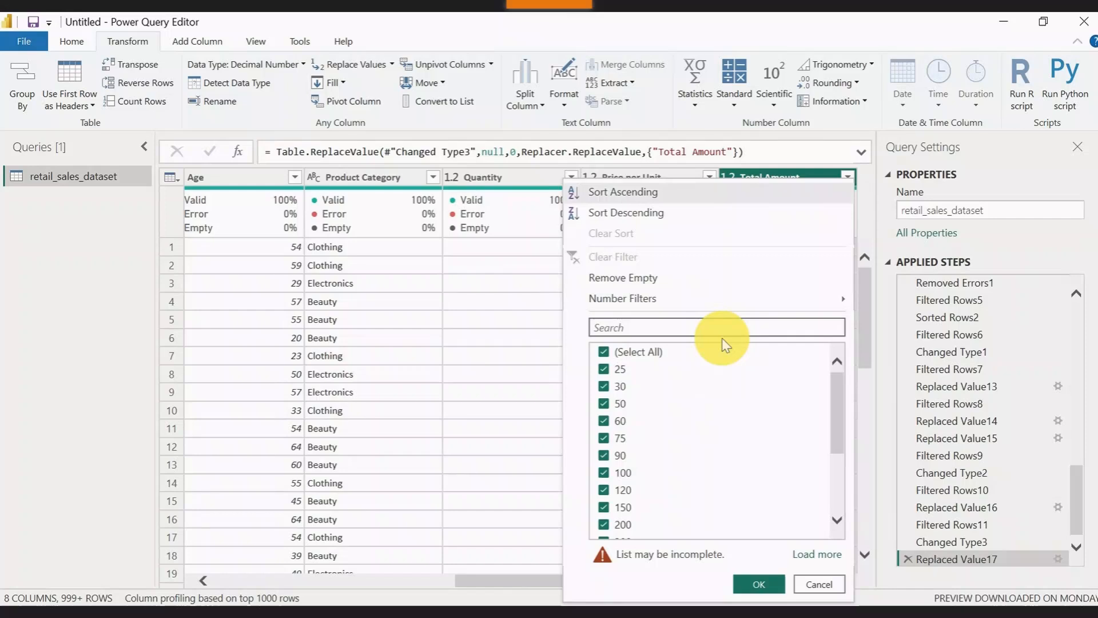
{"action": "left_click", "coordinate": [810, 555]}
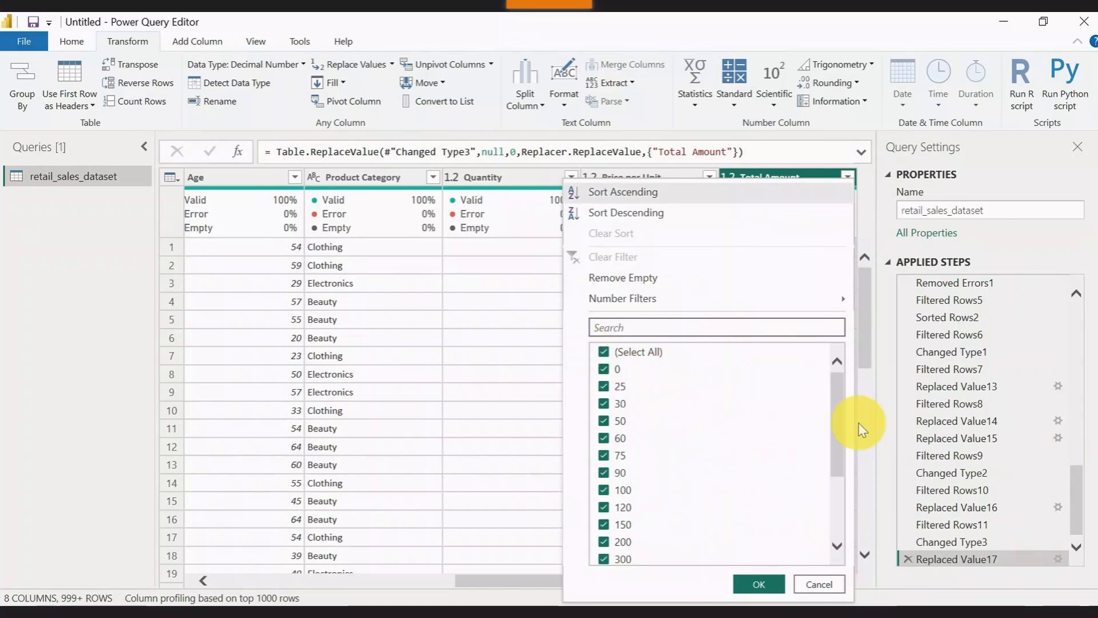
{"action": "mouse_move", "coordinate": [841, 413]}
{"action": "left_mouse_down"}
{"action": "mouse_move", "coordinate": [833, 502]}
{"action": "mouse_move", "coordinate": [829, 406]}
{"action": "left_mouse_up"}
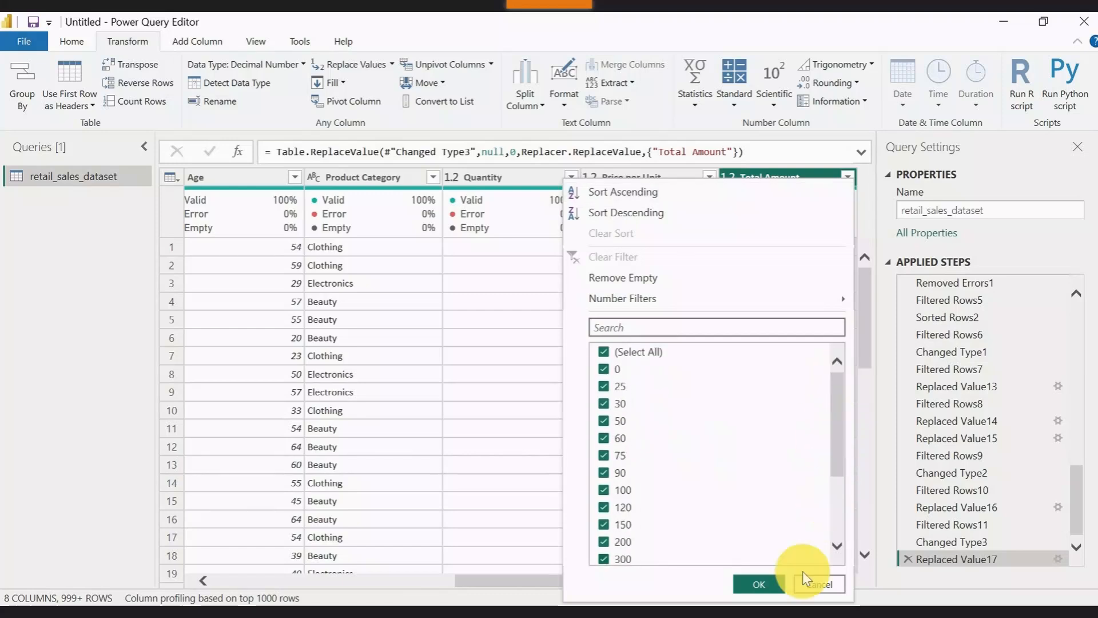
{"action": "left_click", "coordinate": [770, 582]}
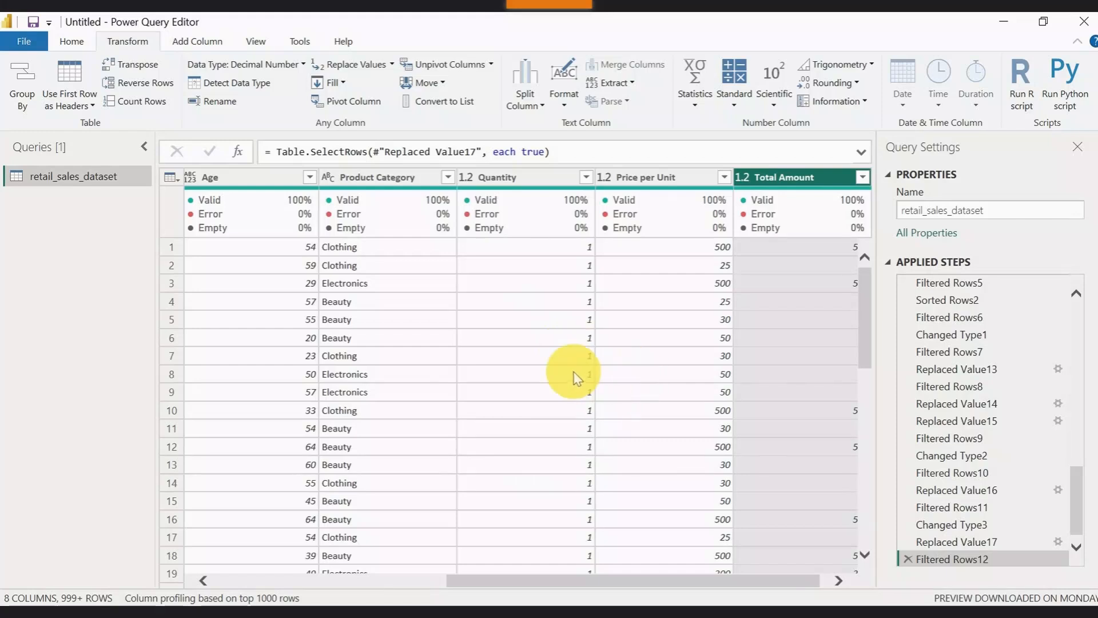
- Look over all columns of the cleaned table, from Date to Total Amount, checking their valid, error and empty percentages
{"action": "left_click_drag", "start_coordinate": [581, 581], "coordinate": [319, 571]}
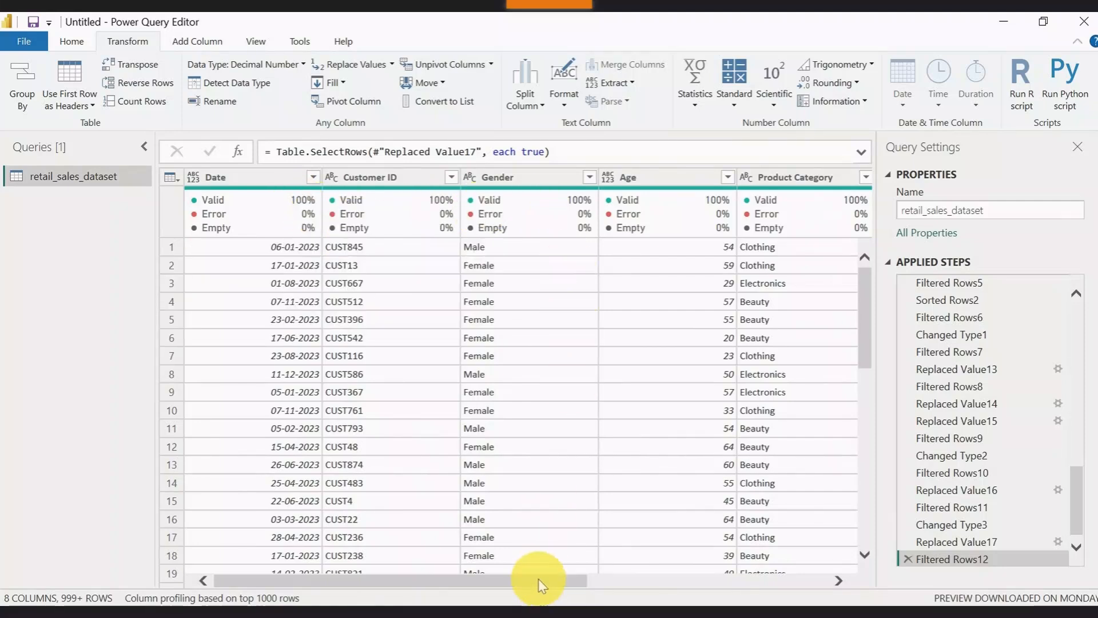
{"action": "left_click_drag", "start_coordinate": [530, 579], "coordinate": [872, 577]}
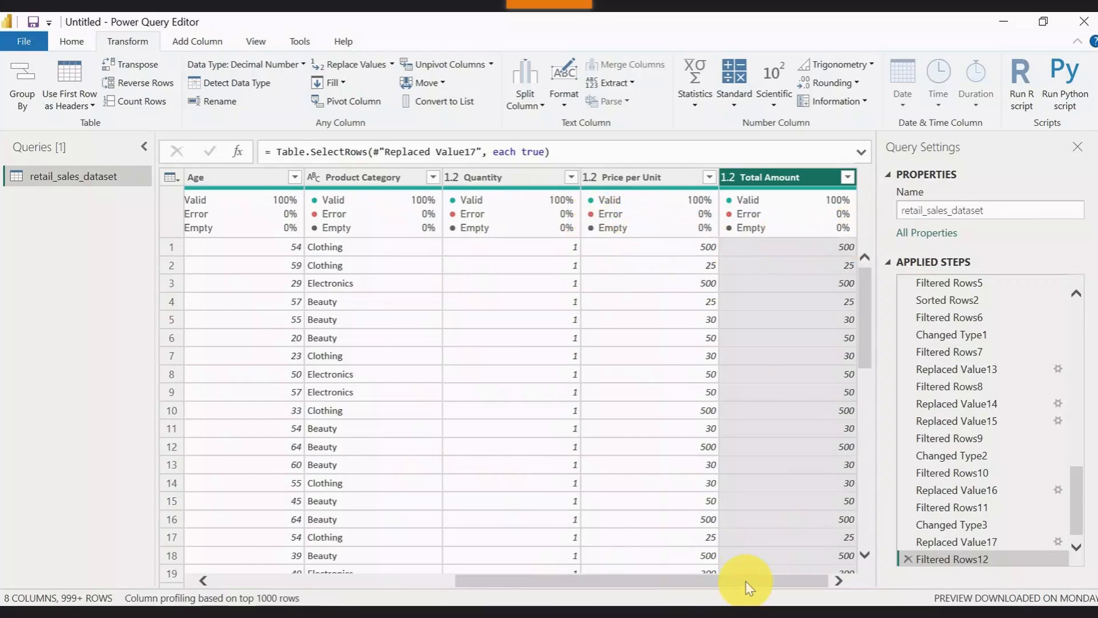
{"action": "left_click_drag", "start_coordinate": [749, 586], "coordinate": [406, 580]}
{"action": "mouse_move", "coordinate": [218, 202]}
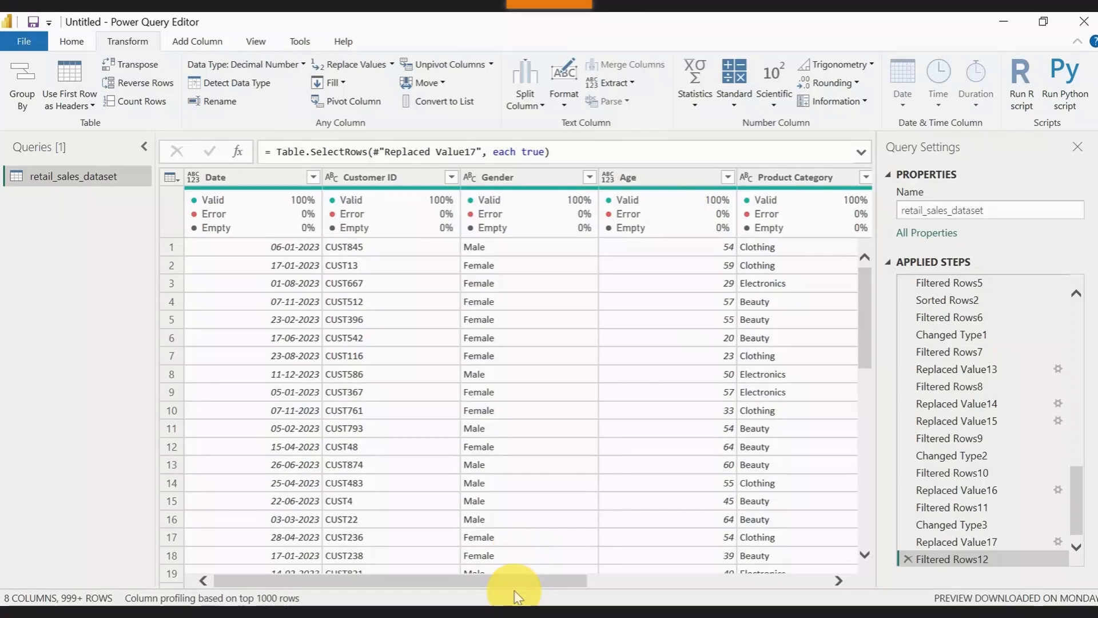
{"action": "left_click_drag", "start_coordinate": [509, 577], "coordinate": [450, 578]}
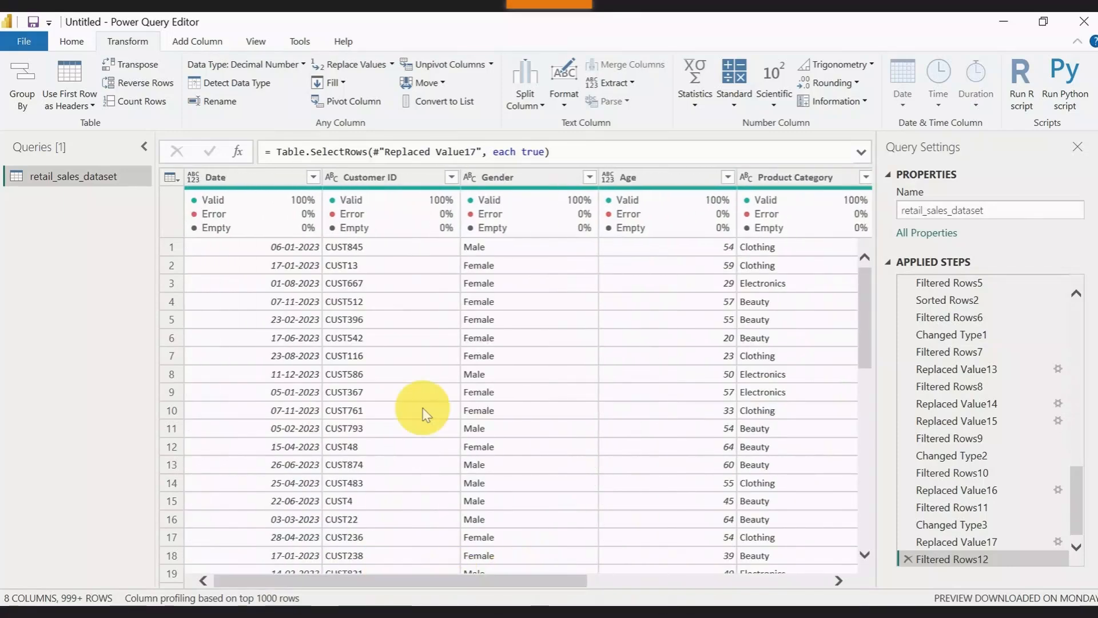
{"action": "scroll", "coordinate": [405, 326], "scroll_direction": "down", "scroll_amount": 5}
{"action": "scroll", "coordinate": [404, 325], "scroll_direction": "up", "scroll_amount": 5}
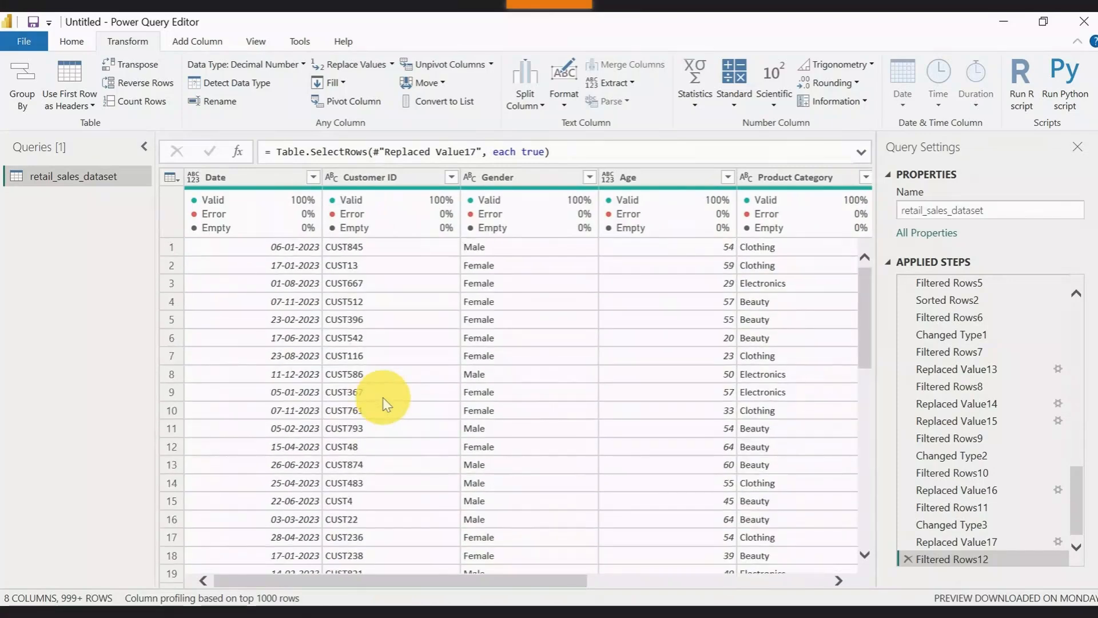
- Load the full list of Date filter values to recheck the column, keeping all dates selected
{"action": "left_click", "coordinate": [314, 178]}
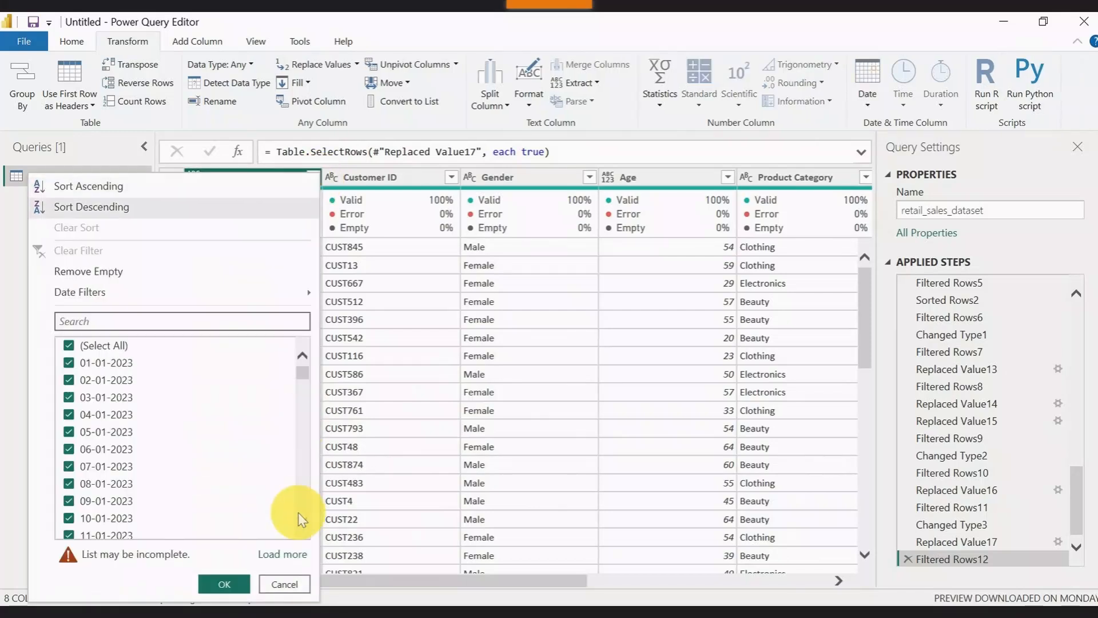
{"action": "left_click", "coordinate": [285, 559]}
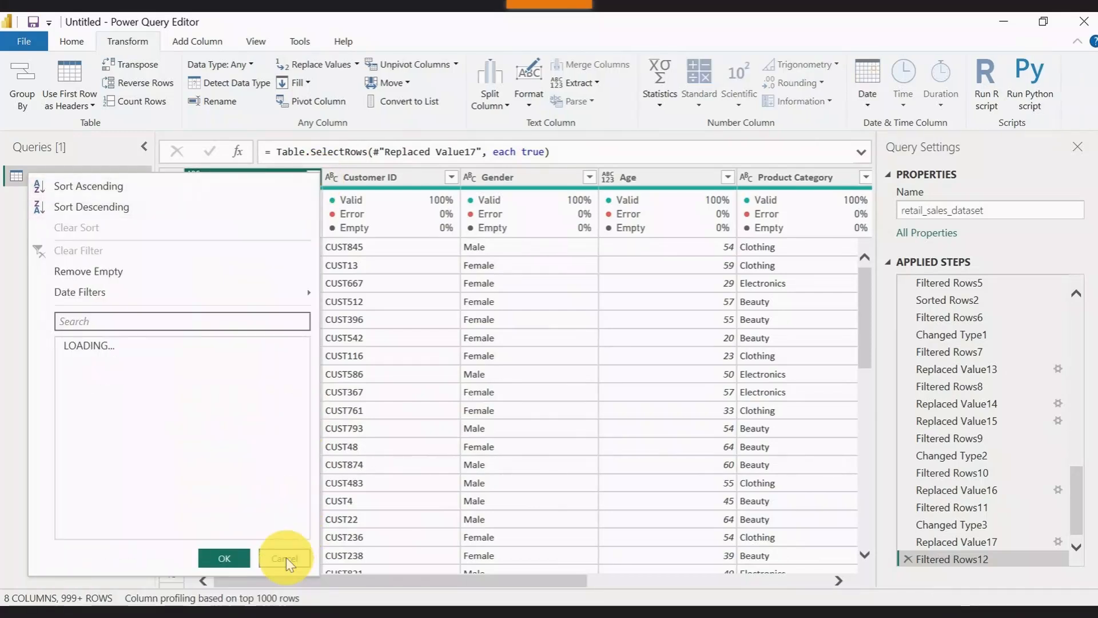
{"action": "left_click", "coordinate": [223, 583]}
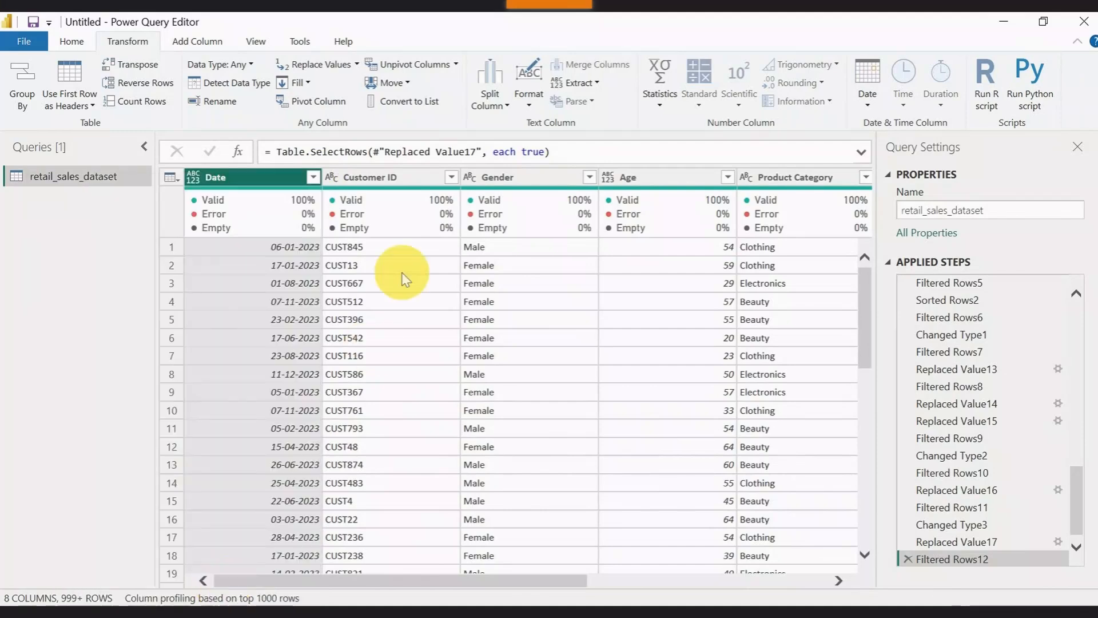
- Load the full list of Customer ID filter values and look through it for blanks or inconsistent entries
{"action": "left_click", "coordinate": [452, 177]}
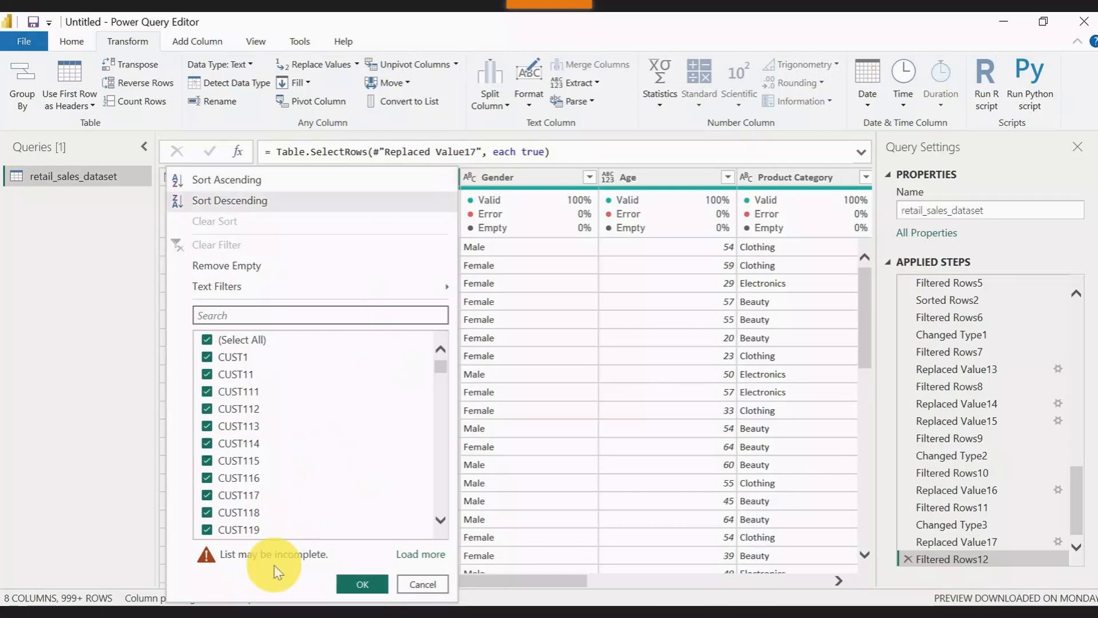
{"action": "left_click", "coordinate": [406, 554]}
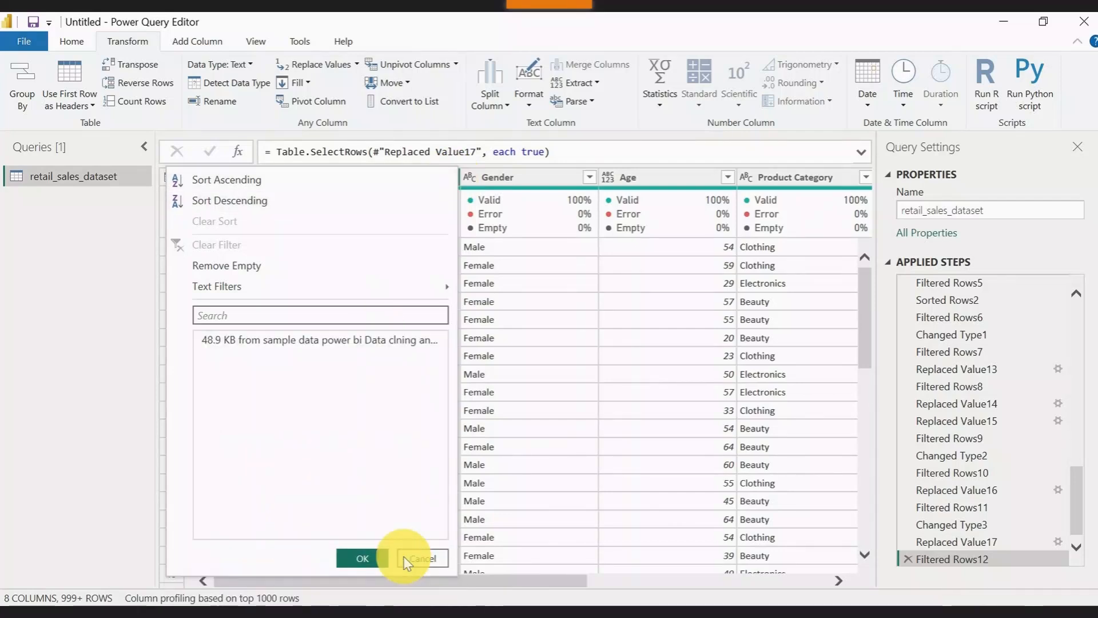
{"action": "scroll", "coordinate": [313, 475], "scroll_direction": "down", "scroll_amount": 4}
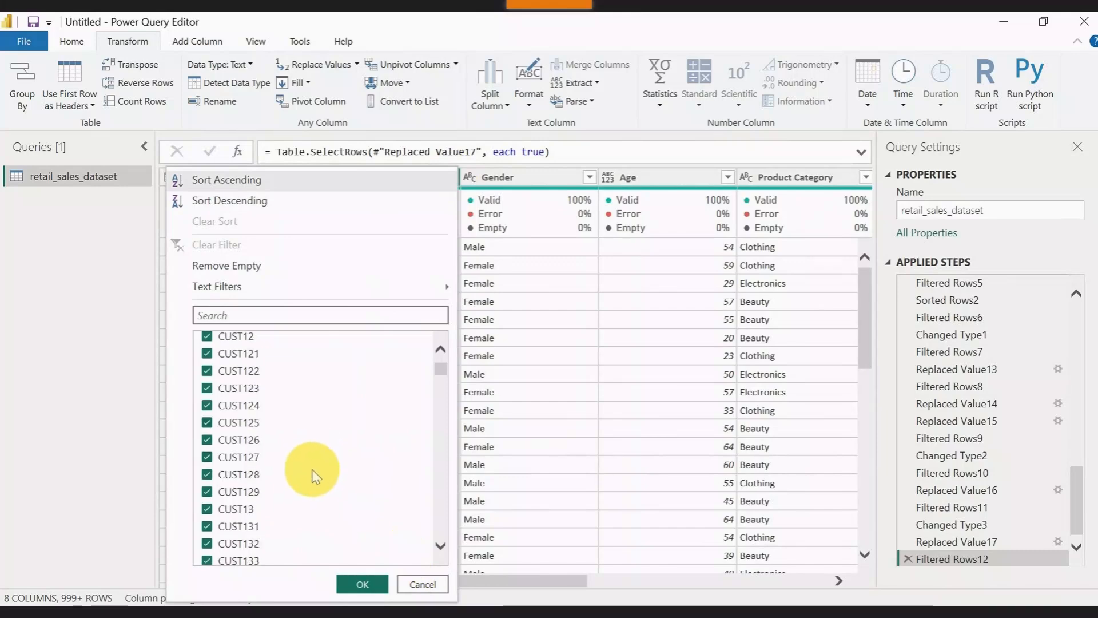
{"action": "scroll", "coordinate": [314, 473], "scroll_direction": "down", "scroll_amount": 5}
{"action": "scroll", "coordinate": [320, 469], "scroll_direction": "up", "scroll_amount": 10}
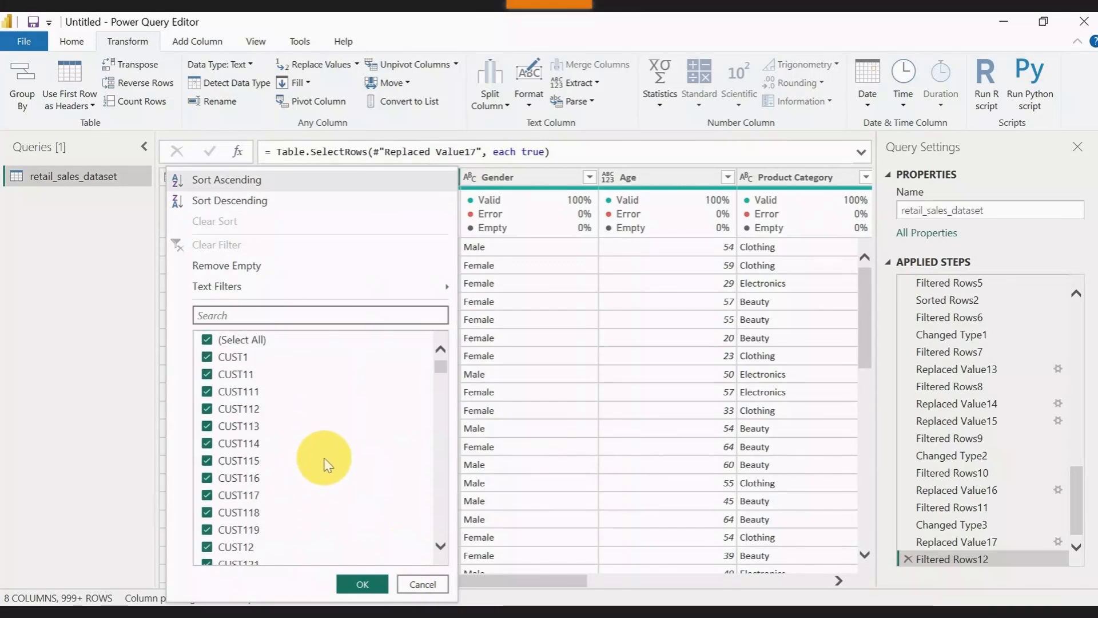
{"action": "left_click", "coordinate": [435, 590]}
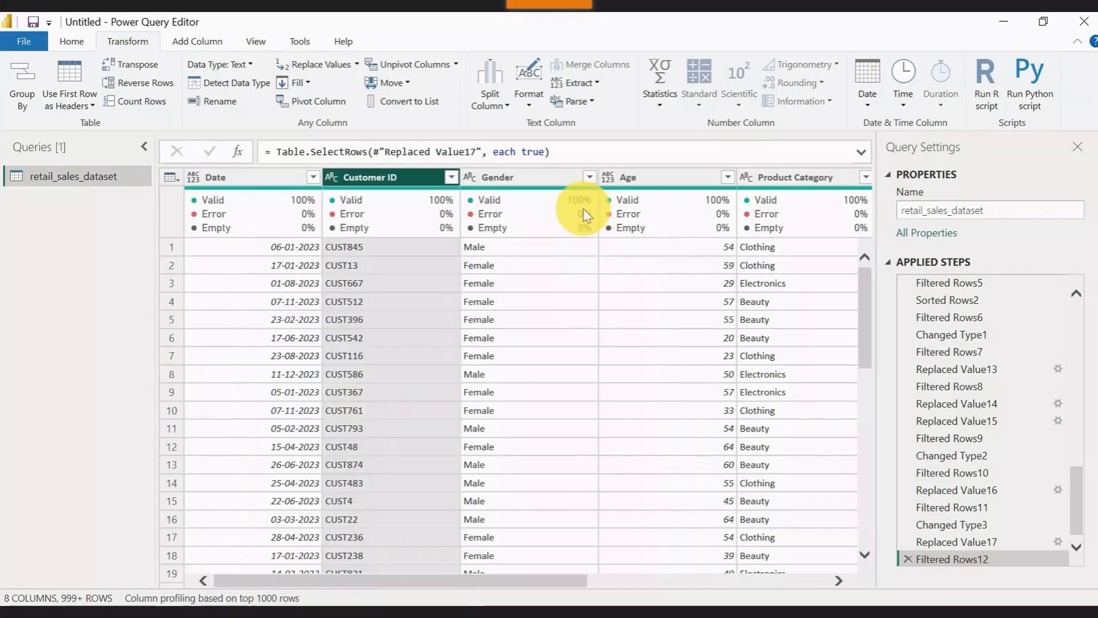
- Load the full list of Gender filter values to recheck the column for inconsistent entries
{"action": "left_click", "coordinate": [590, 177]}
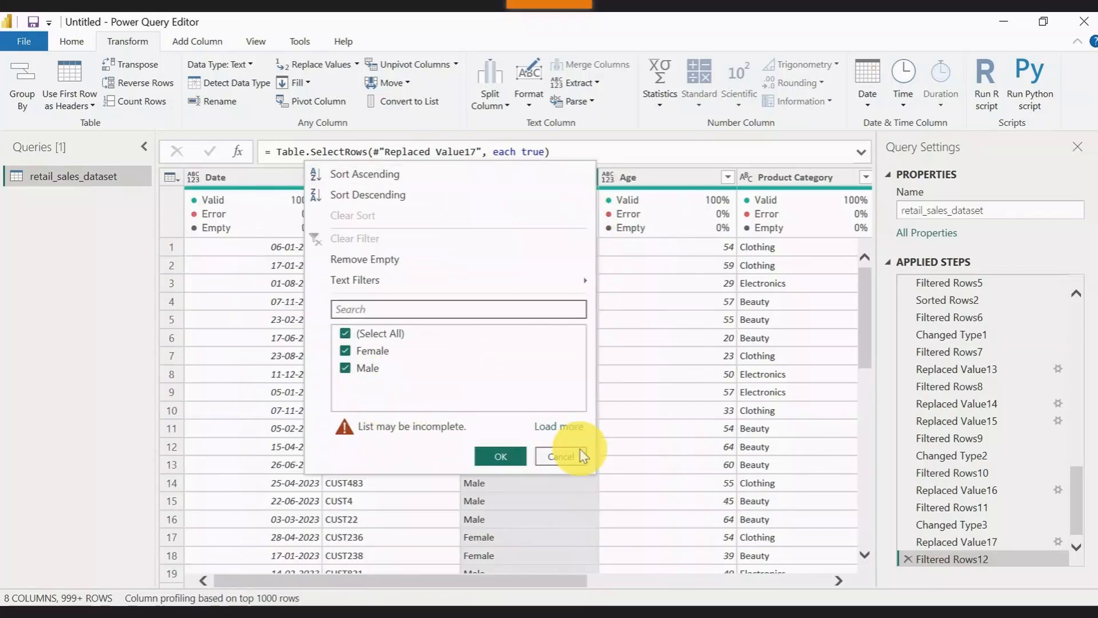
{"action": "left_click", "coordinate": [560, 427]}
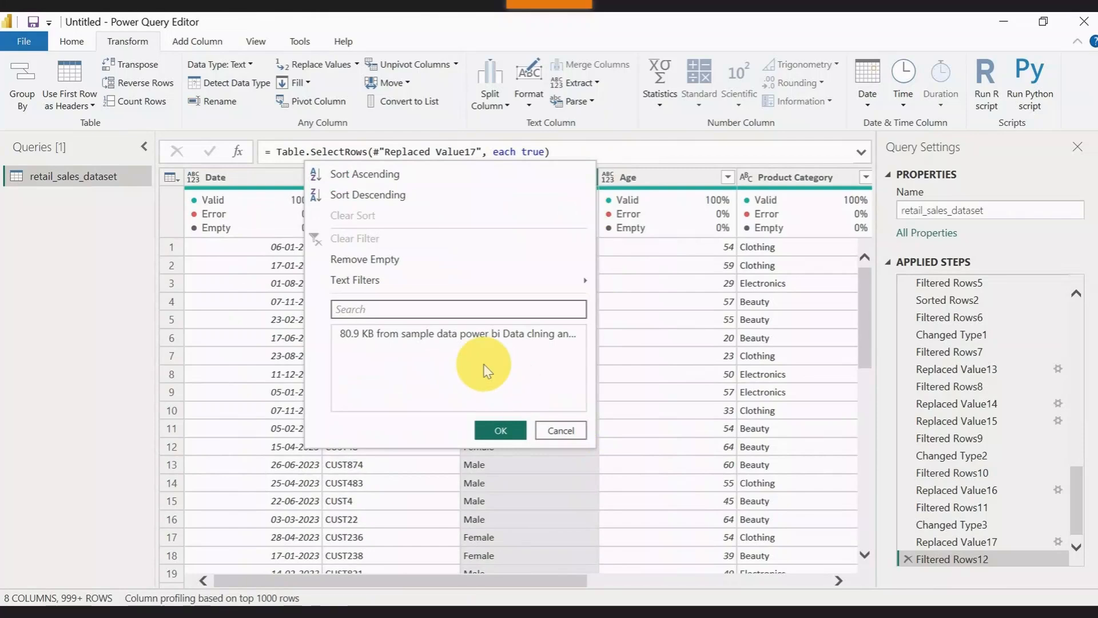
{"action": "left_click", "coordinate": [498, 436]}
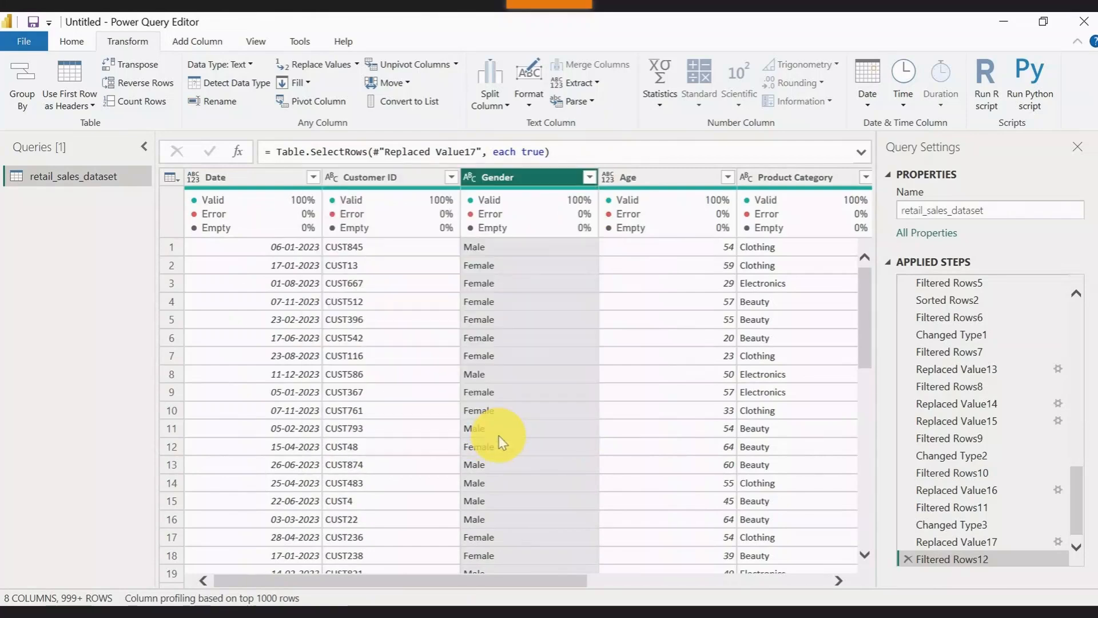
- Load the full list of Age filter values and look through it for blanks or invalid ages, keeping all values selected
{"action": "left_click", "coordinate": [727, 178]}
{"action": "scroll", "coordinate": [542, 430], "scroll_direction": "down", "scroll_amount": 4}
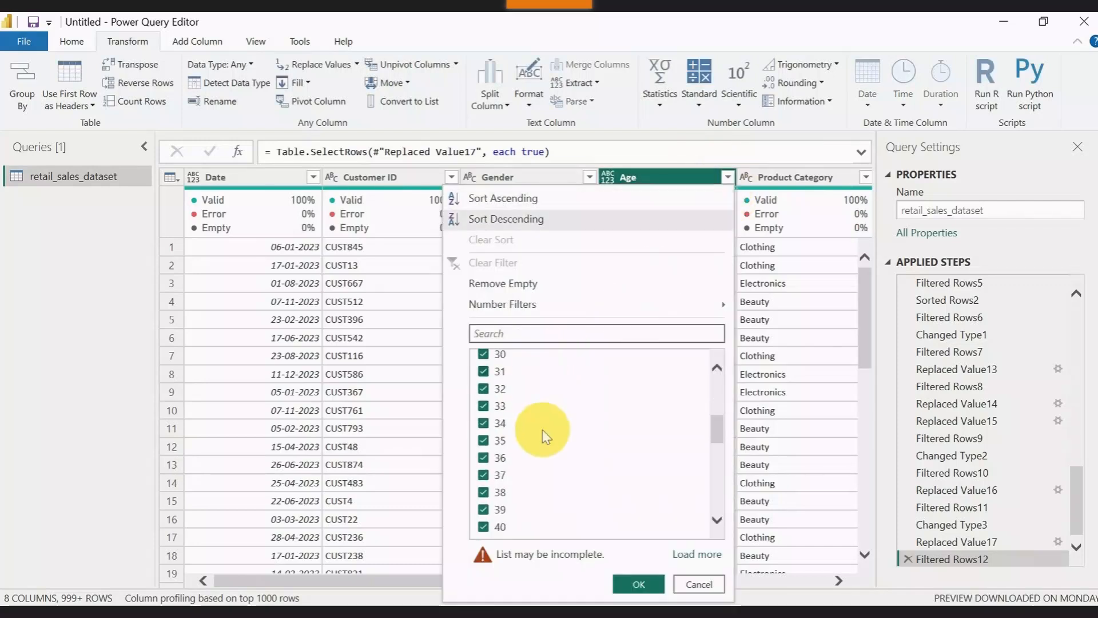
{"action": "scroll", "coordinate": [542, 430], "scroll_direction": "up", "scroll_amount": 1}
{"action": "left_click", "coordinate": [696, 554]}
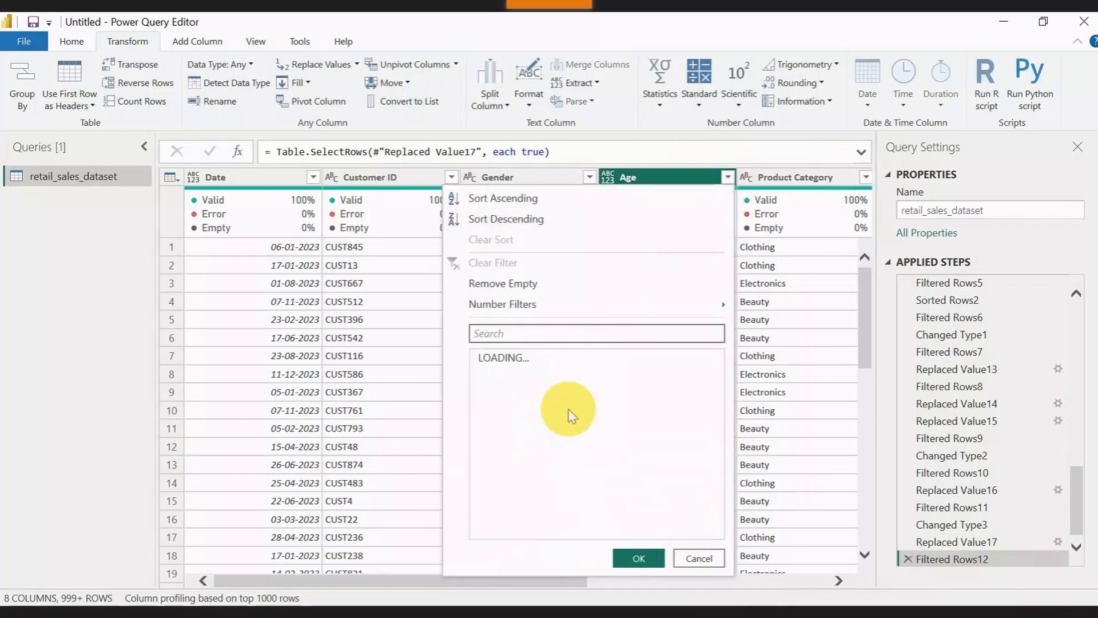
{"action": "scroll", "coordinate": [542, 422], "scroll_direction": "down", "scroll_amount": 1}
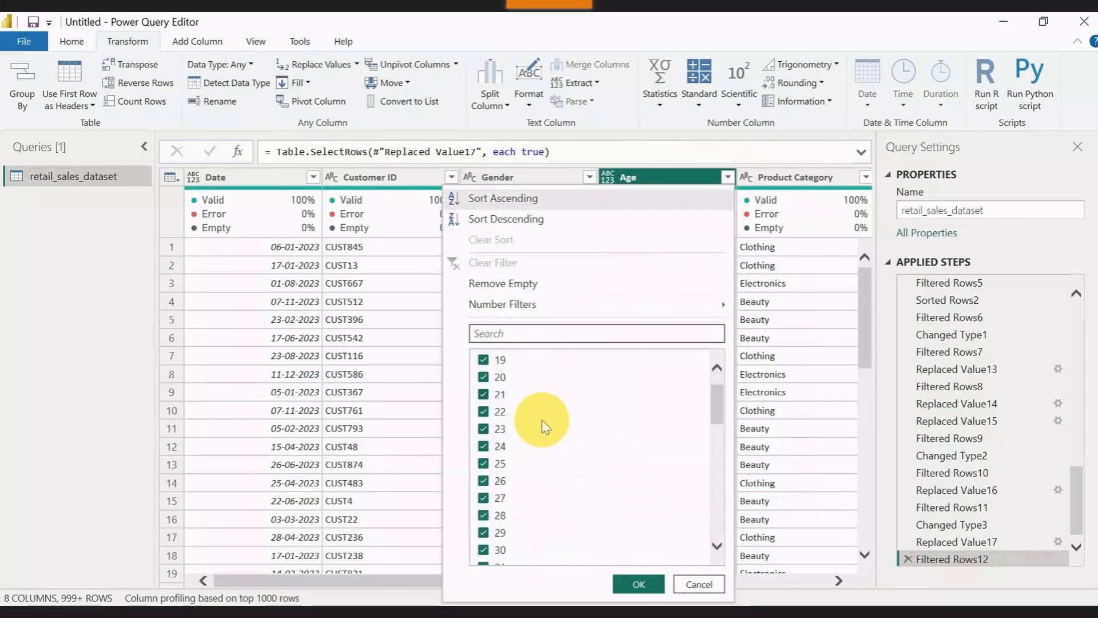
{"action": "scroll", "coordinate": [541, 419], "scroll_direction": "up", "scroll_amount": 1}
{"action": "scroll", "coordinate": [543, 435], "scroll_direction": "down", "scroll_amount": 10}
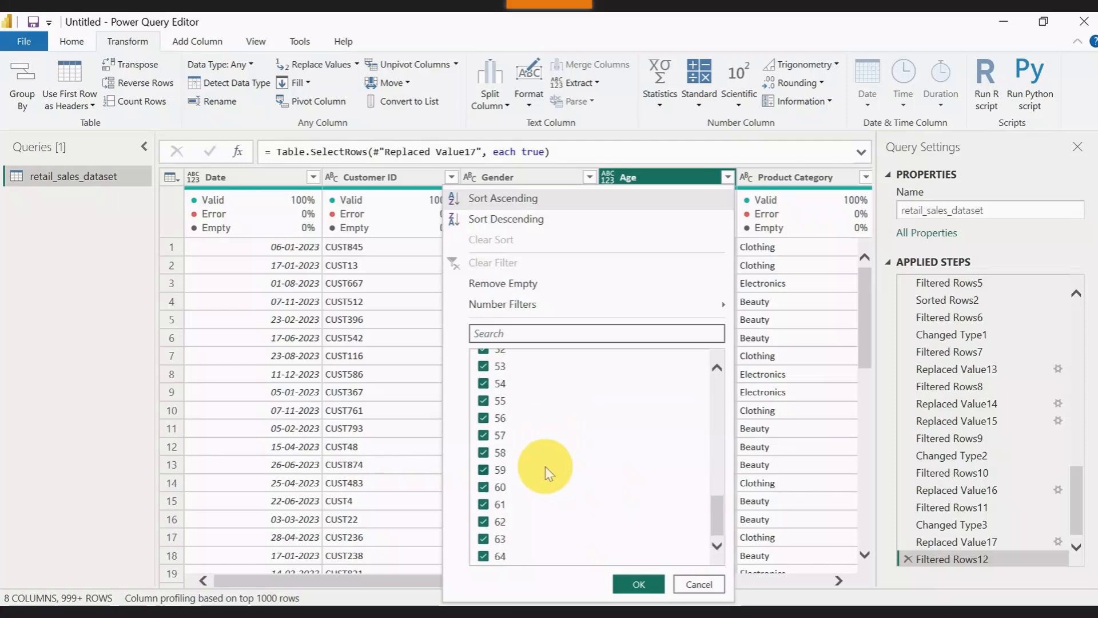
{"action": "left_click", "coordinate": [638, 583]}
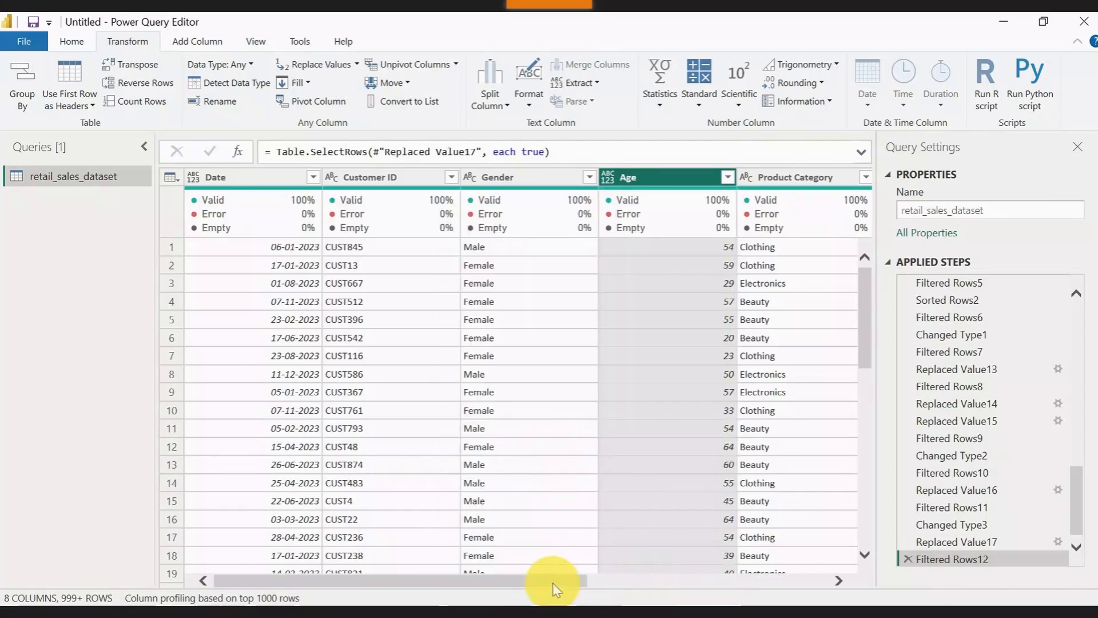
{"action": "left_click_drag", "start_coordinate": [547, 578], "coordinate": [887, 585]}
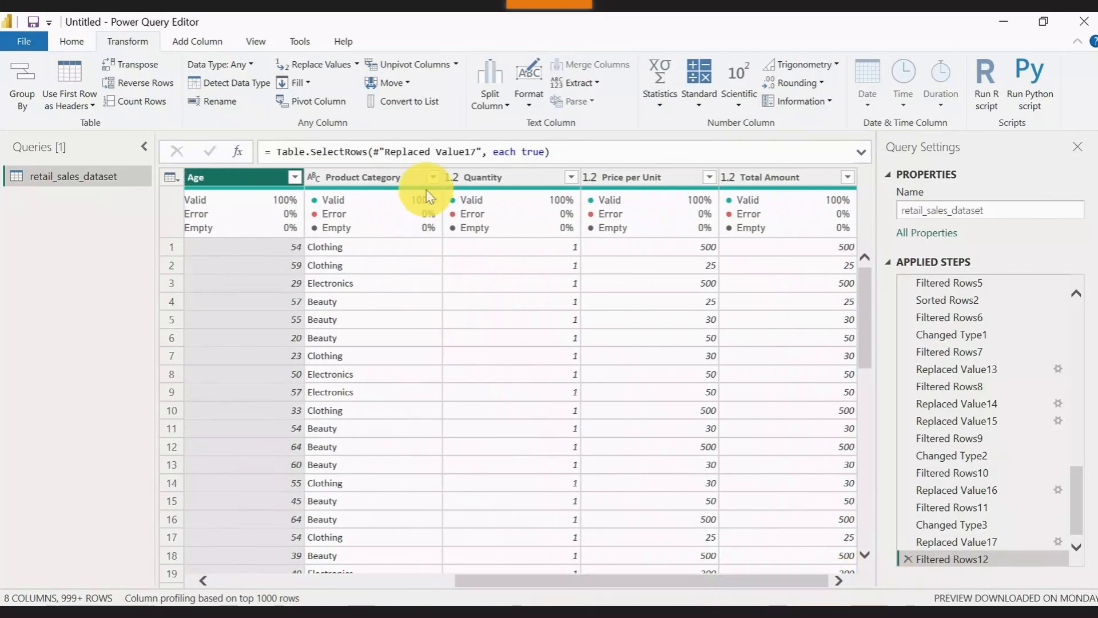
- Load the full list of Product Category filter values to recheck the column for inconsistent spellings, keeping all values selected
{"action": "left_click", "coordinate": [434, 176]}
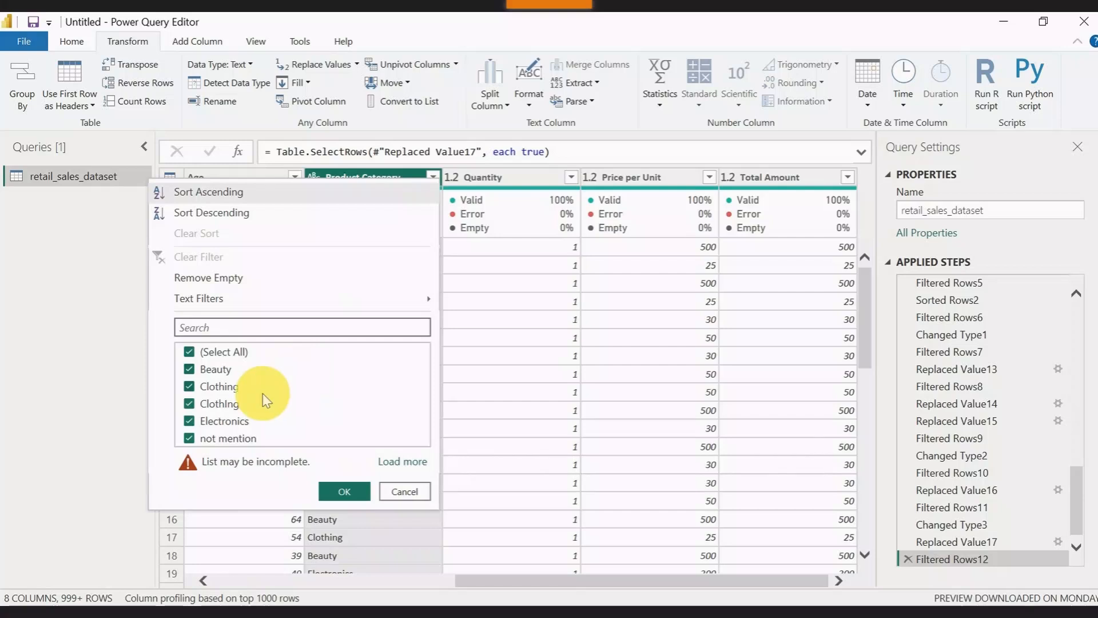
{"action": "left_click", "coordinate": [402, 461]}
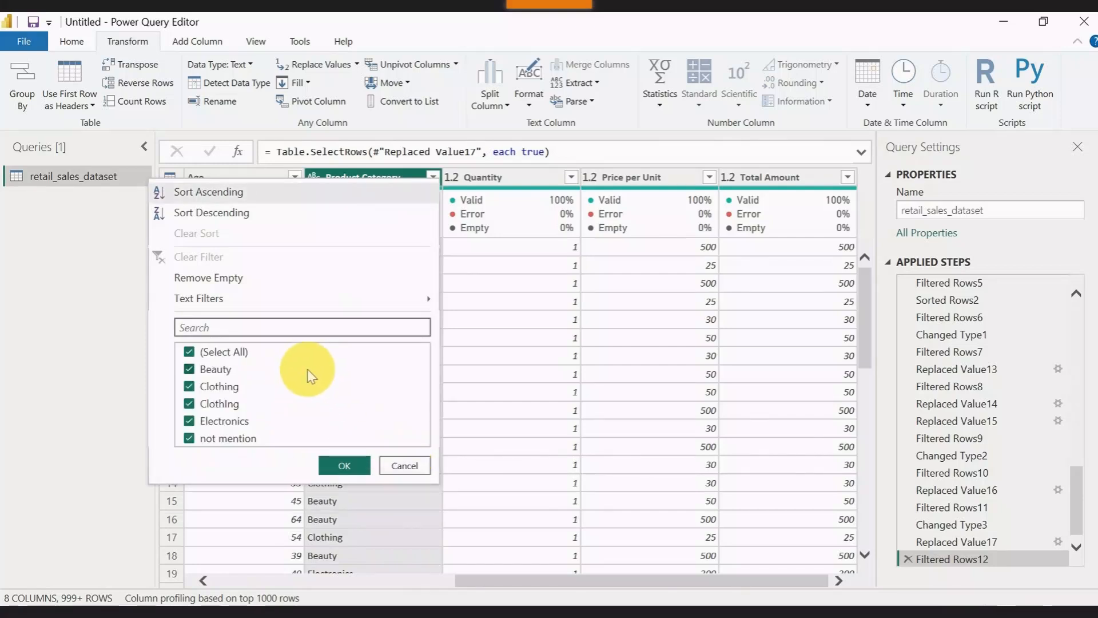
{"action": "left_click", "coordinate": [343, 465]}
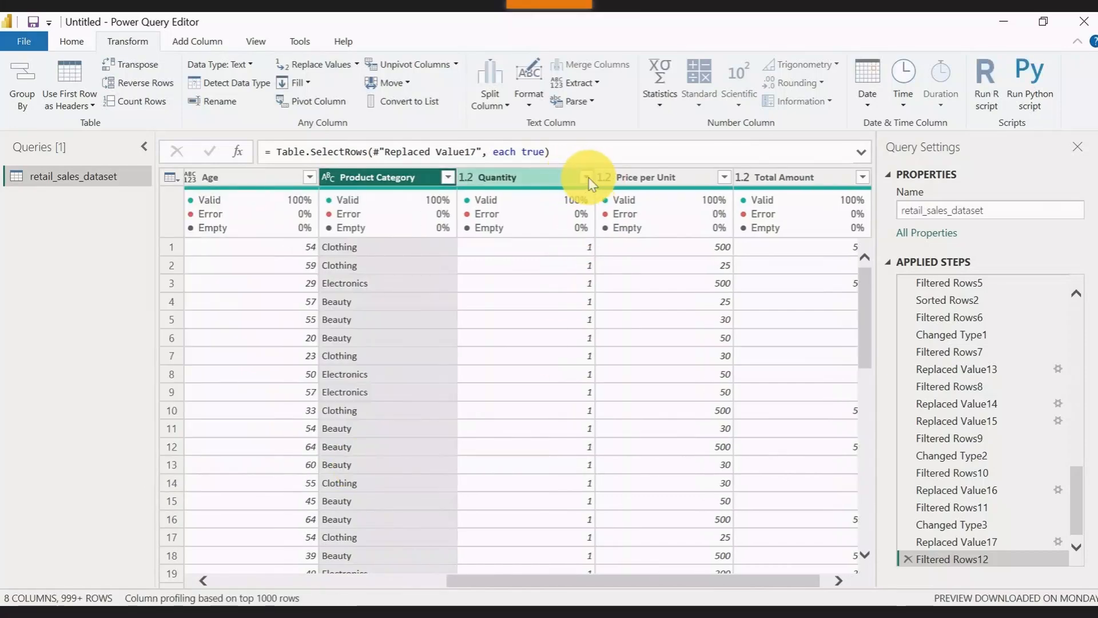
- Load the full list of Quantity filter values to recheck the column for blanks, keeping all values selected
{"action": "left_click", "coordinate": [586, 177]}
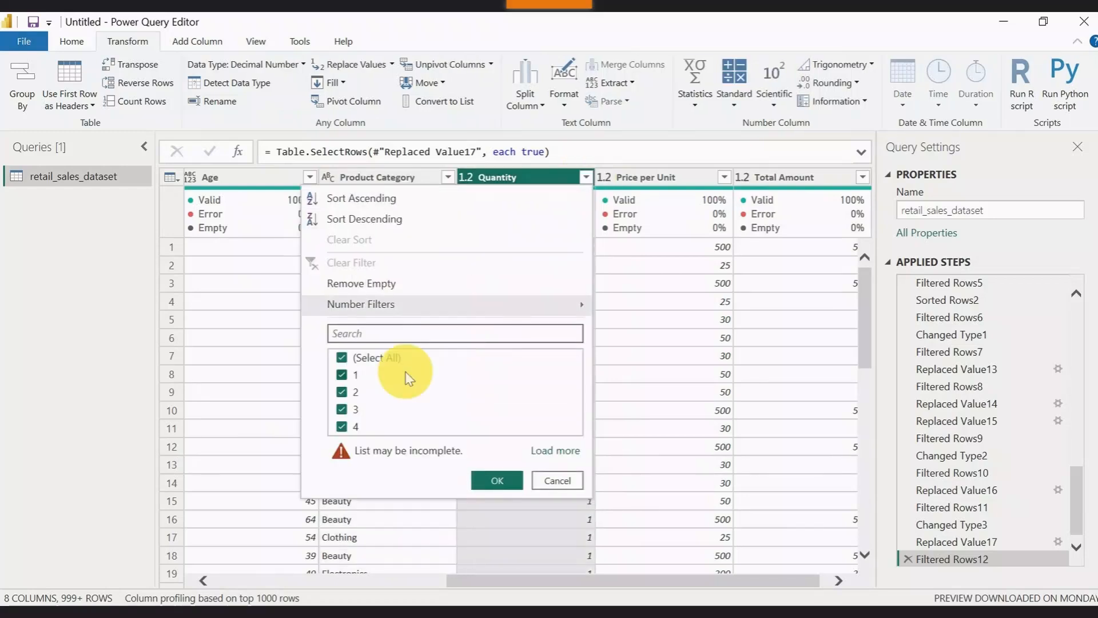
{"action": "left_click", "coordinate": [556, 452]}
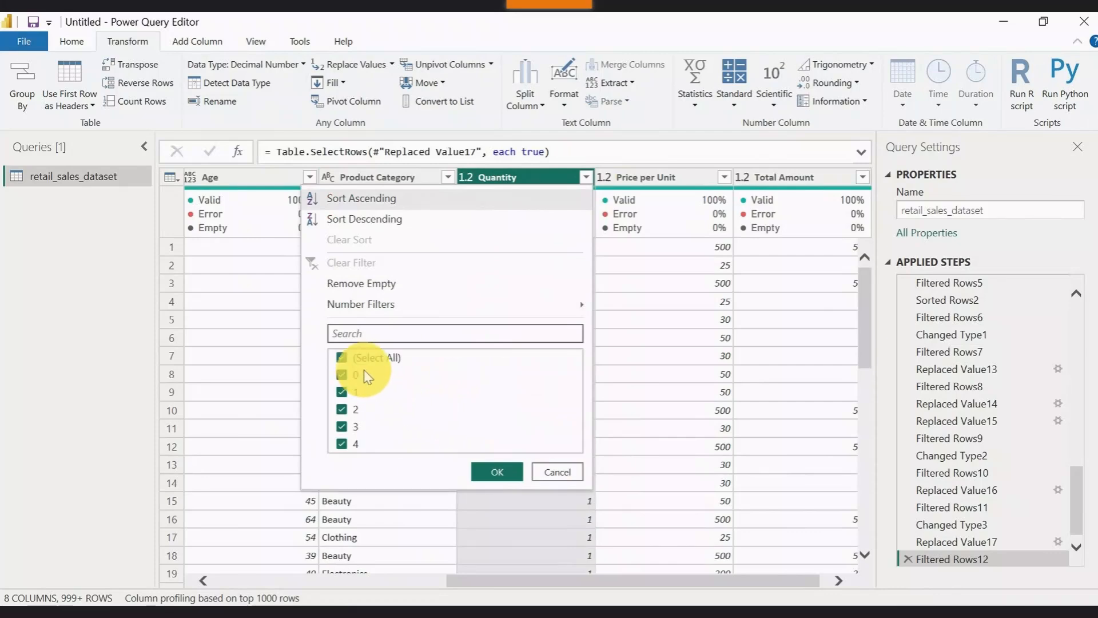
{"action": "left_click", "coordinate": [508, 478]}
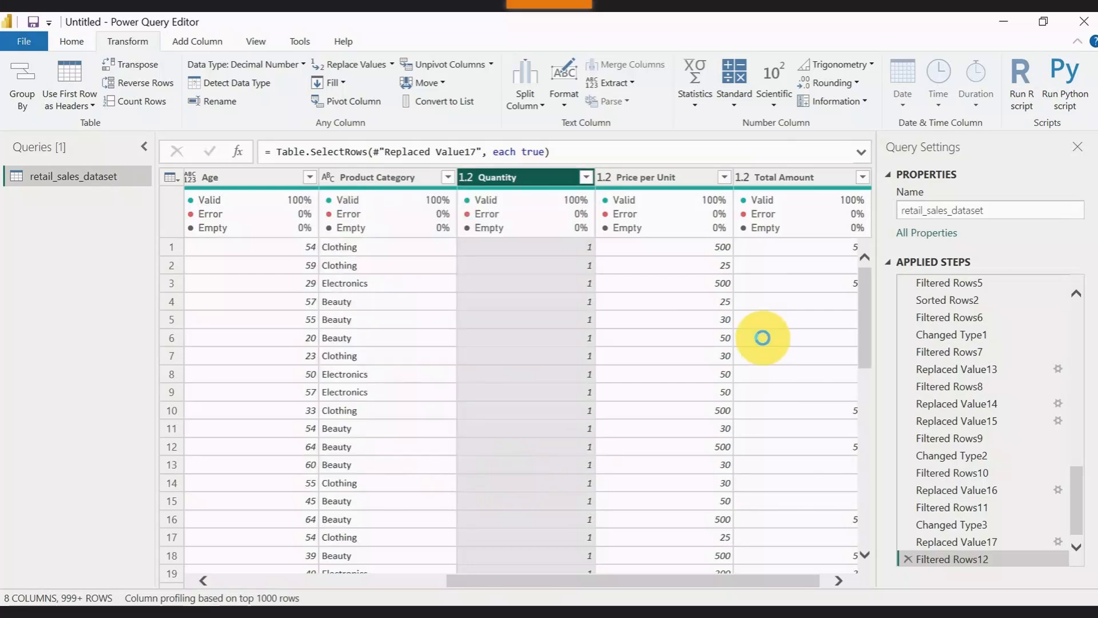
- Load the full list of Price per Unit filter values to recheck the column, keeping all prices selected
{"action": "left_click", "coordinate": [725, 177]}
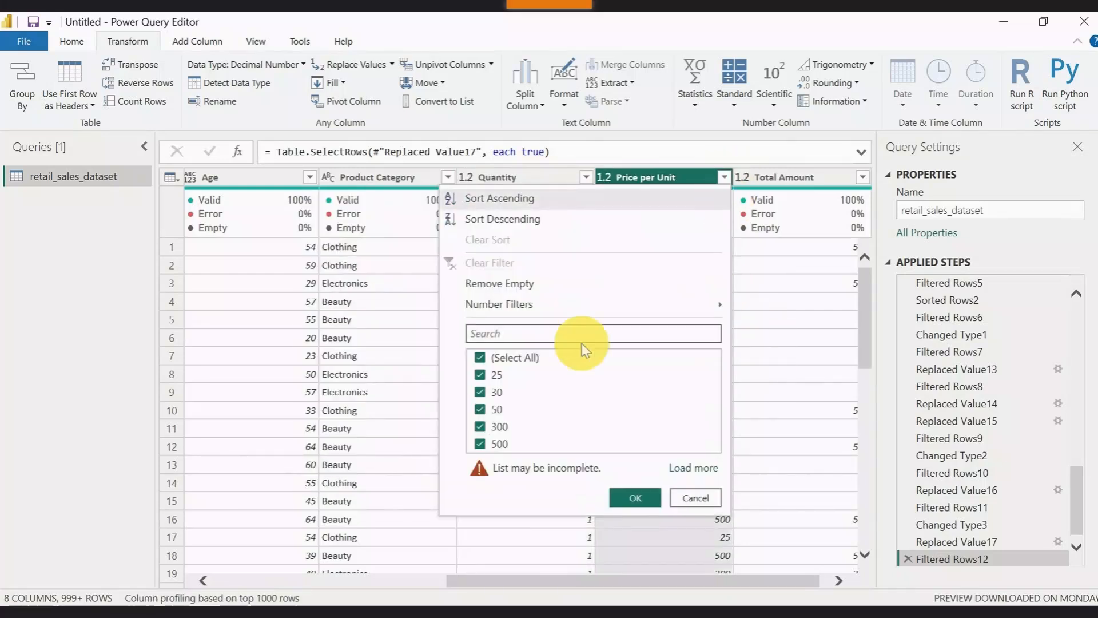
{"action": "left_click", "coordinate": [696, 469]}
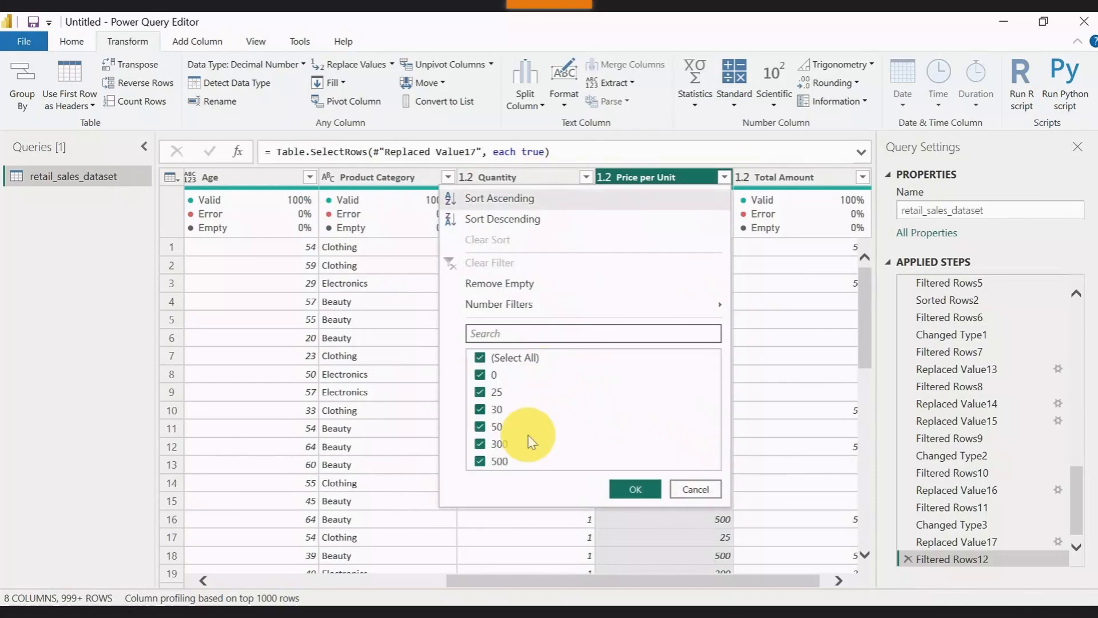
{"action": "left_click", "coordinate": [647, 490]}
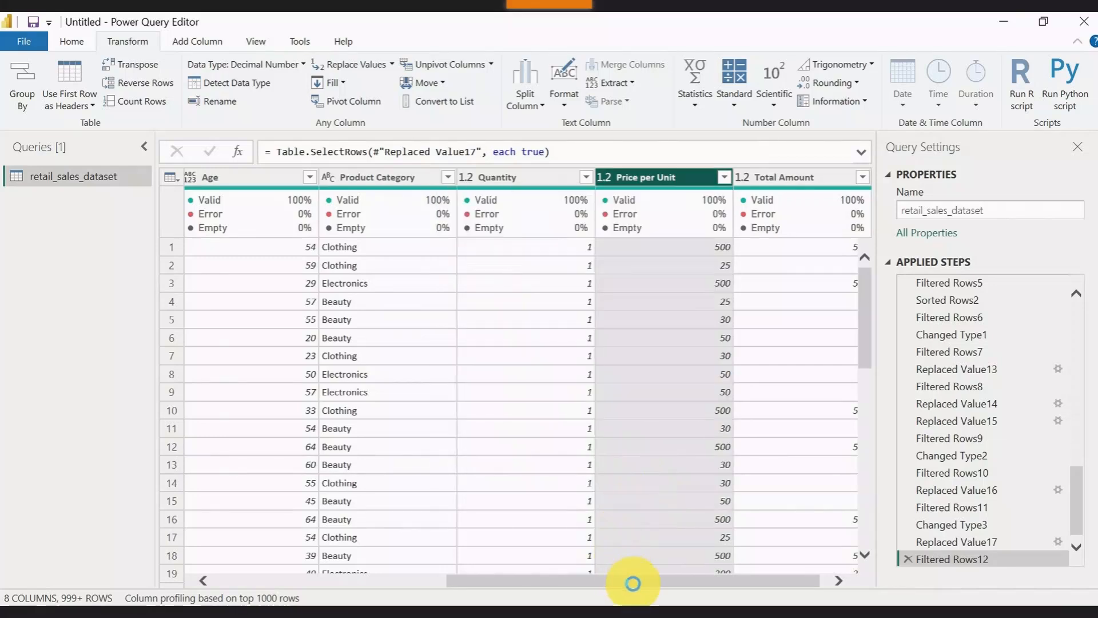
- Load the full list of Total Amount filter values and look through it for blanks or invalid amounts, keeping all values selected
{"action": "scroll", "coordinate": [636, 579], "scroll_direction": "right", "scroll_amount": 1}
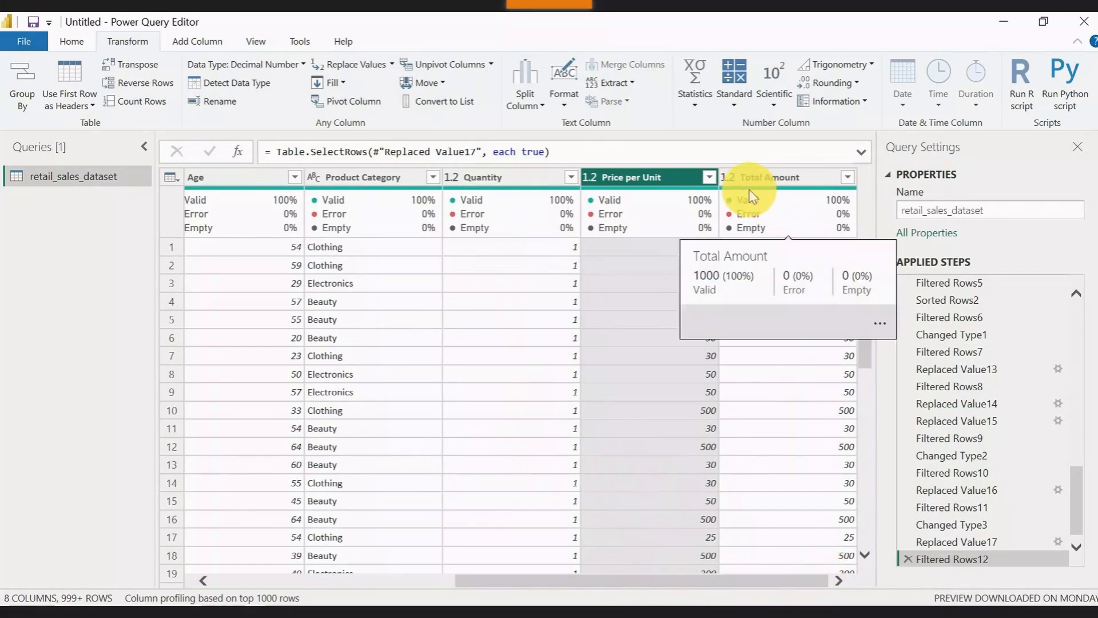
{"action": "left_click", "coordinate": [847, 176]}
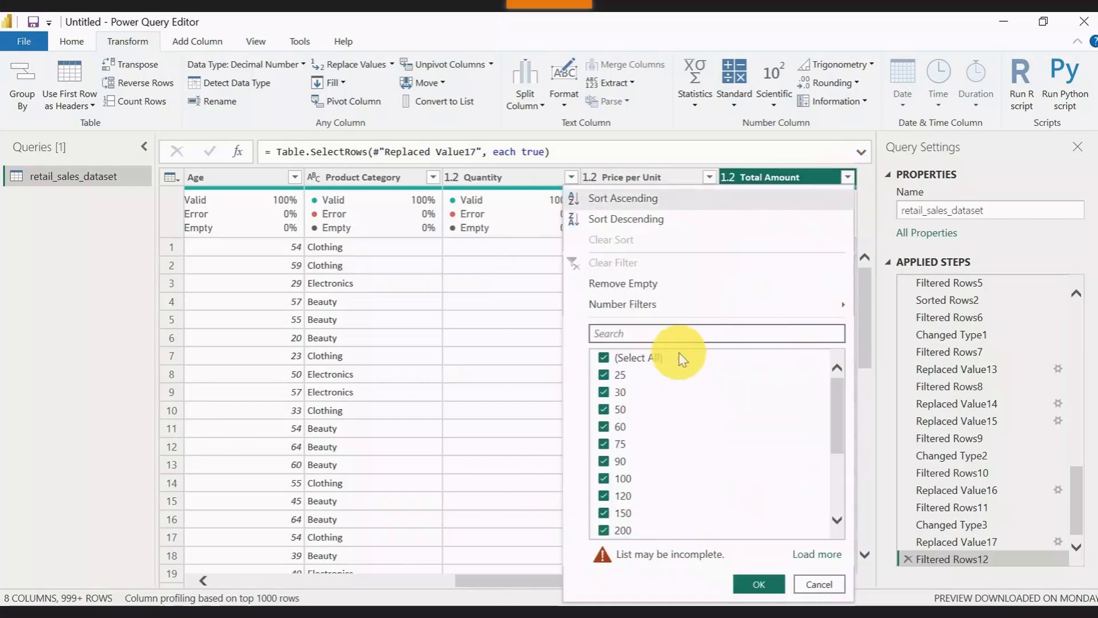
{"action": "left_click", "coordinate": [817, 554]}
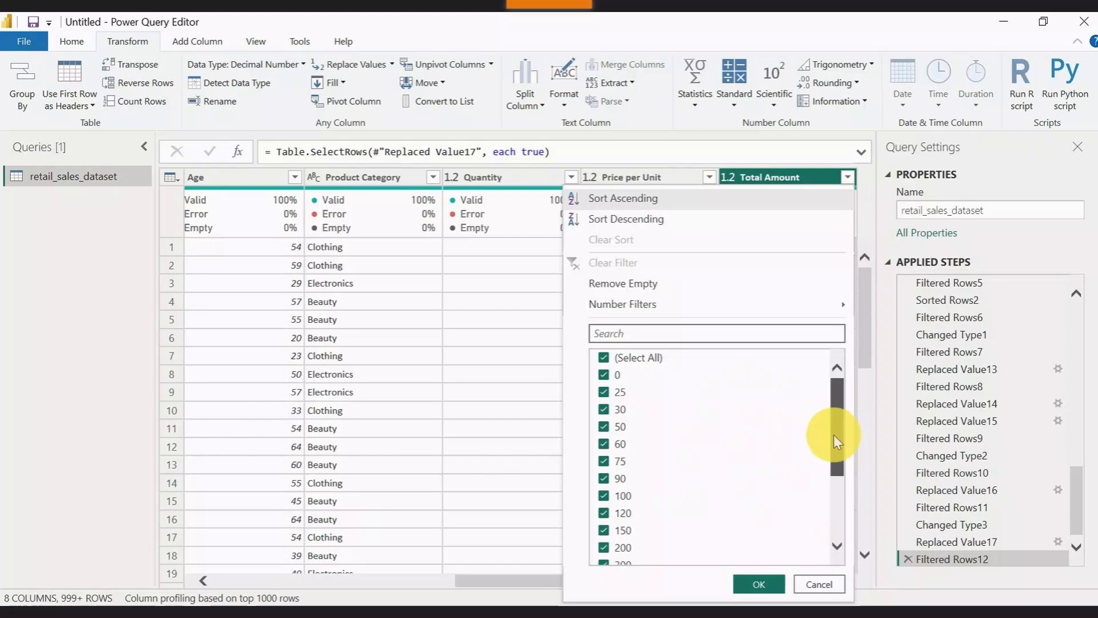
{"action": "left_click_drag", "start_coordinate": [834, 434], "coordinate": [816, 338]}
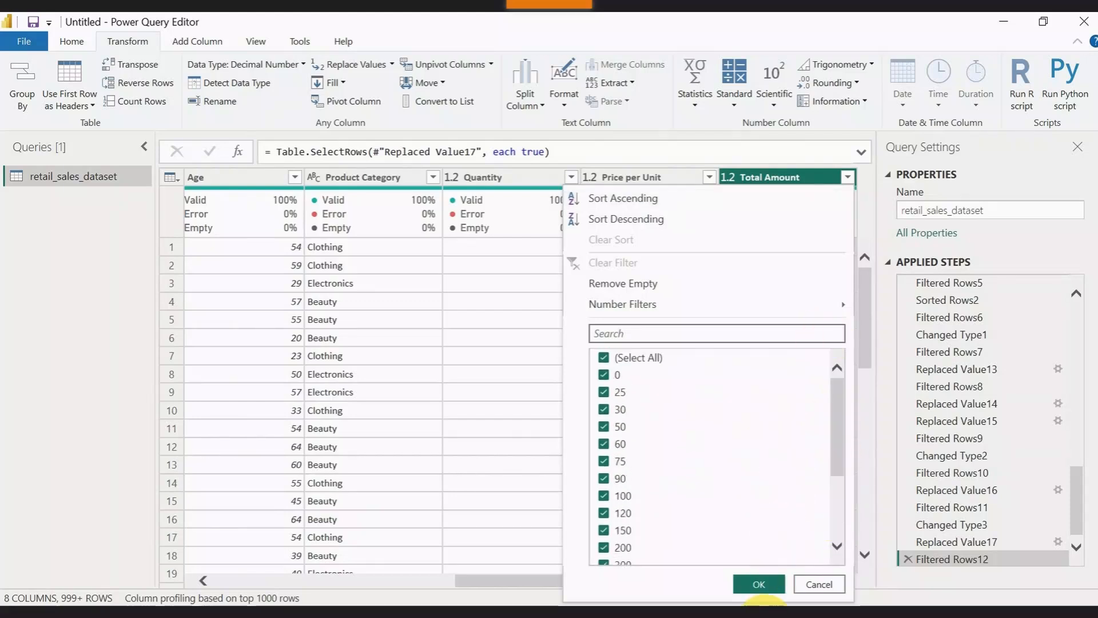
{"action": "left_click", "coordinate": [756, 583]}
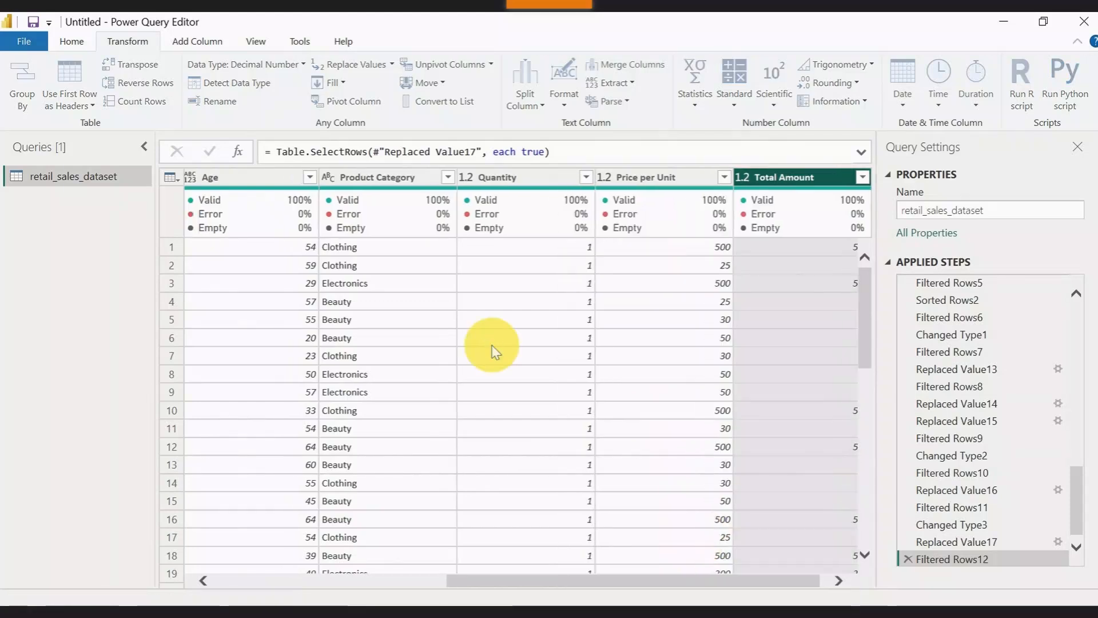
- Set the data type of the Date column to Date and of the Customer ID column to Text
{"action": "left_click_drag", "start_coordinate": [598, 579], "coordinate": [263, 565]}
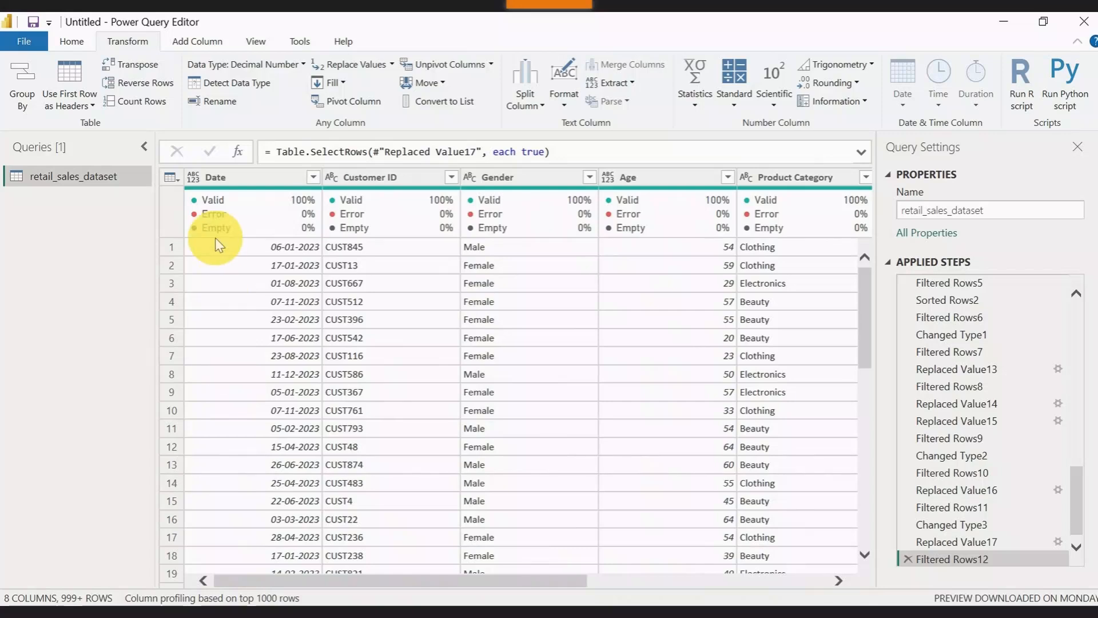
{"action": "left_click", "coordinate": [195, 176]}
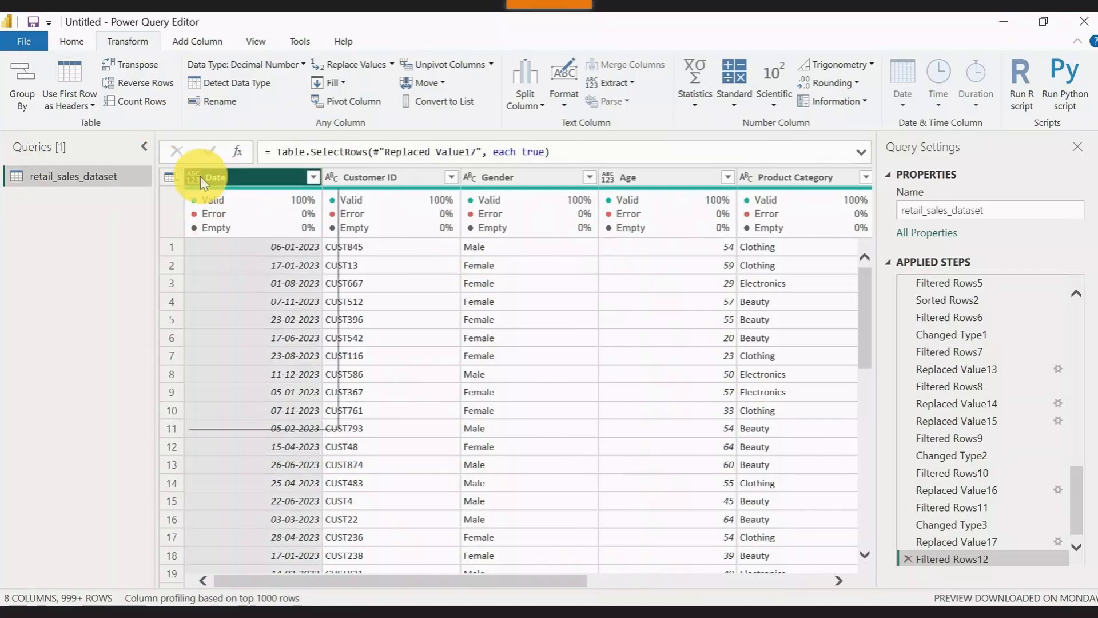
{"action": "left_click", "coordinate": [222, 284]}
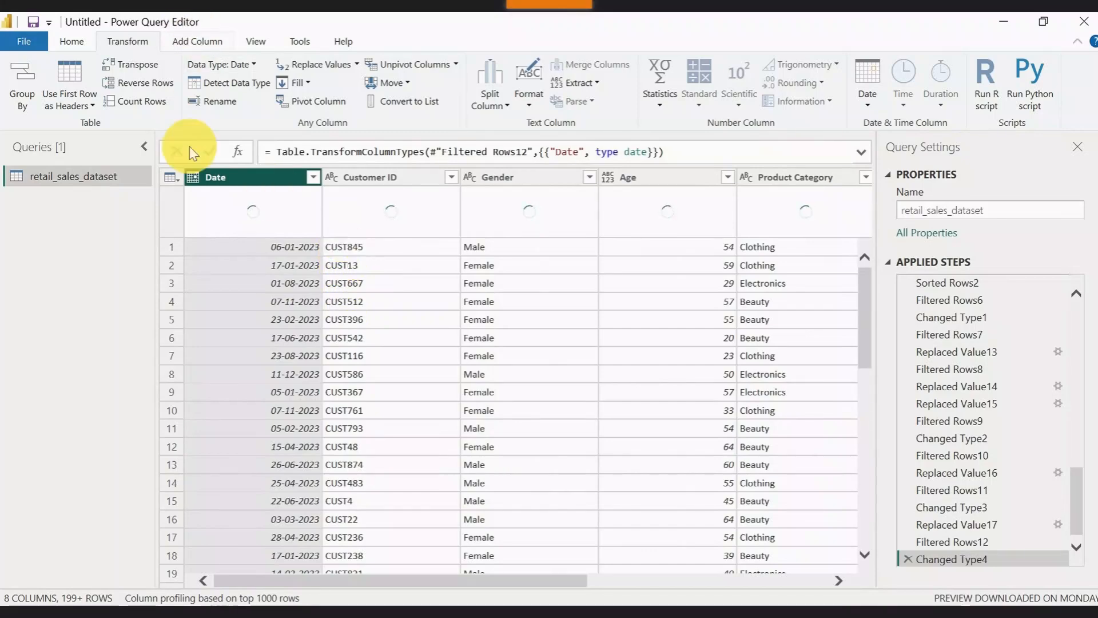
{"action": "left_click", "coordinate": [333, 178]}
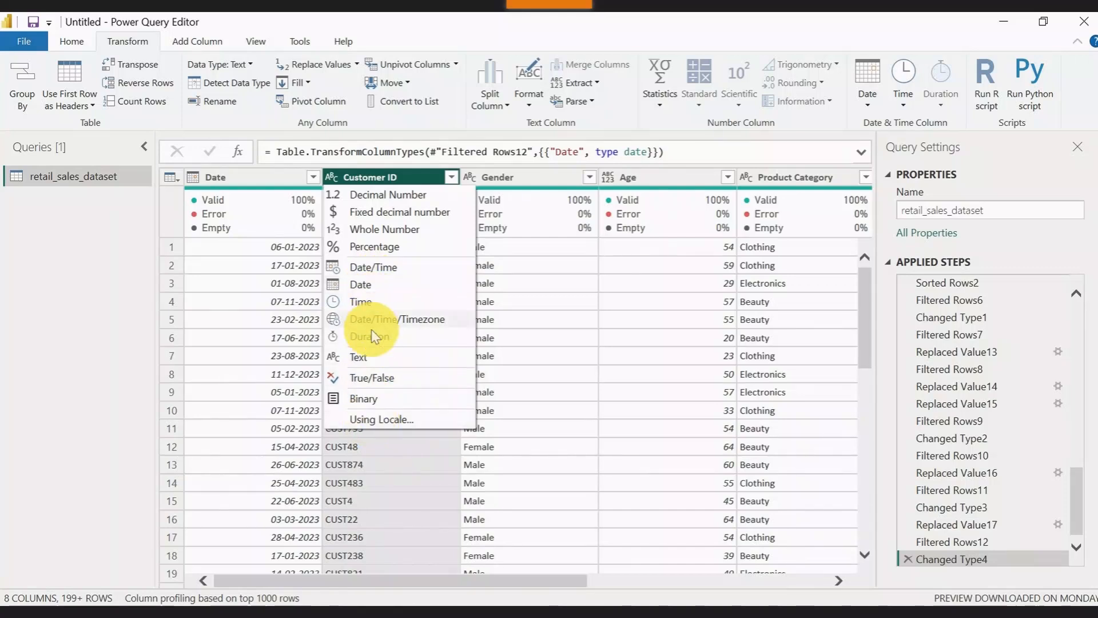
{"action": "left_click", "coordinate": [351, 358]}
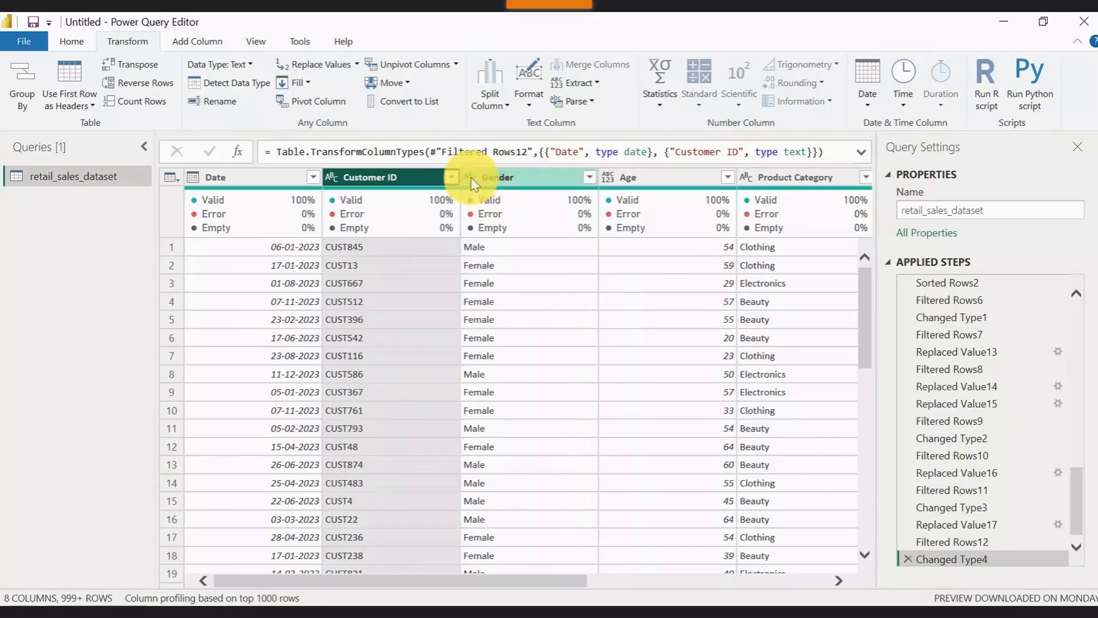
- Change the data type of the Age and Quantity columns to Whole Number
{"action": "left_click", "coordinate": [611, 179]}
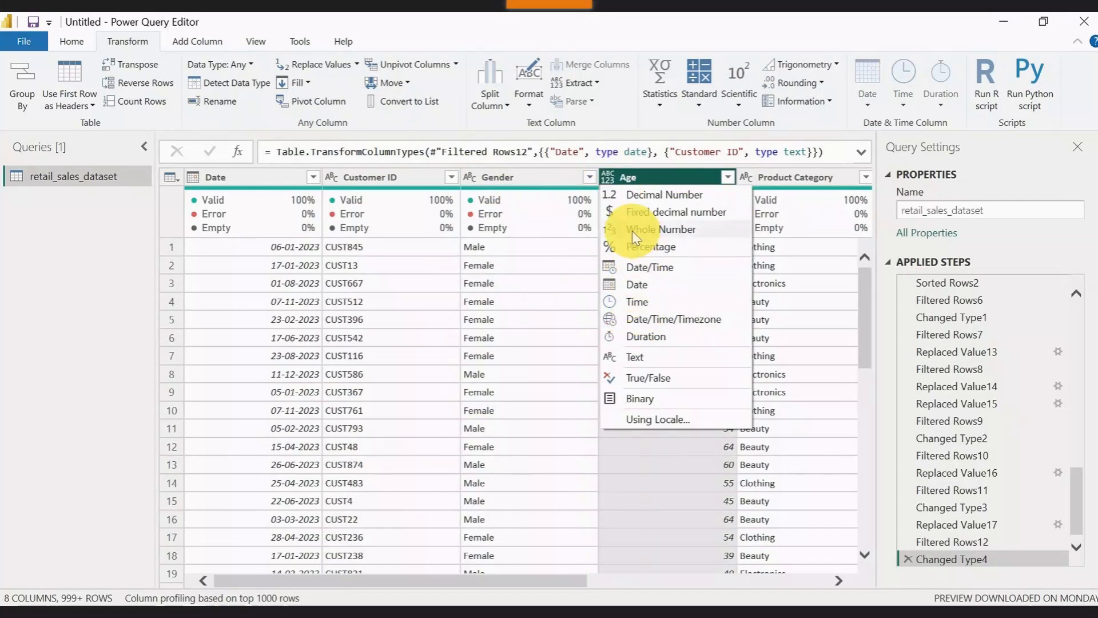
{"action": "left_click", "coordinate": [633, 230]}
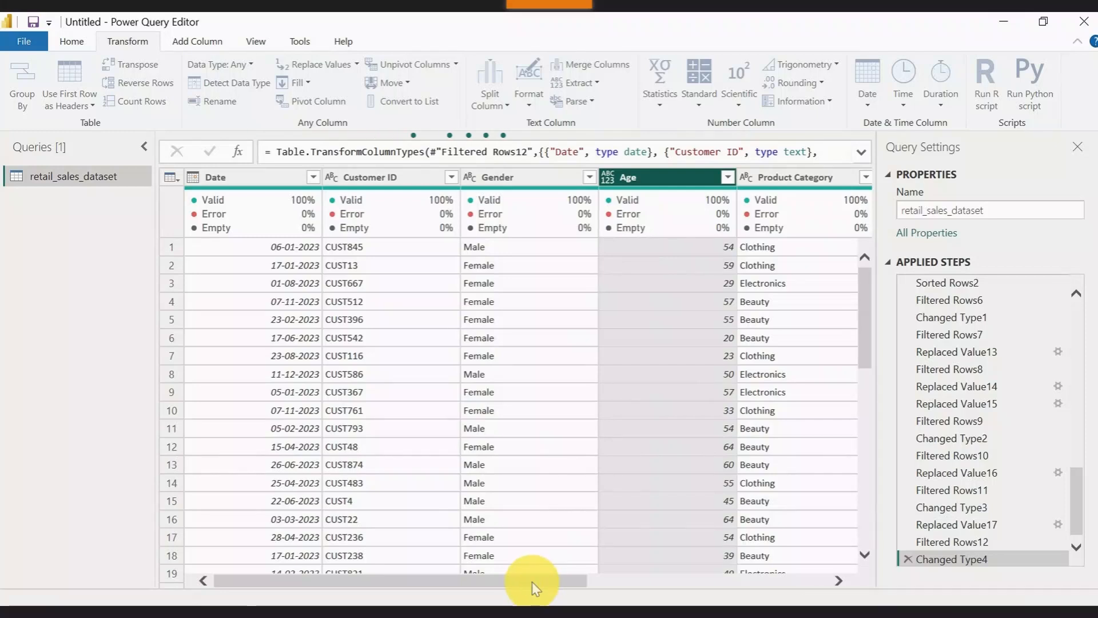
{"action": "left_click_drag", "start_coordinate": [526, 578], "coordinate": [693, 577]}
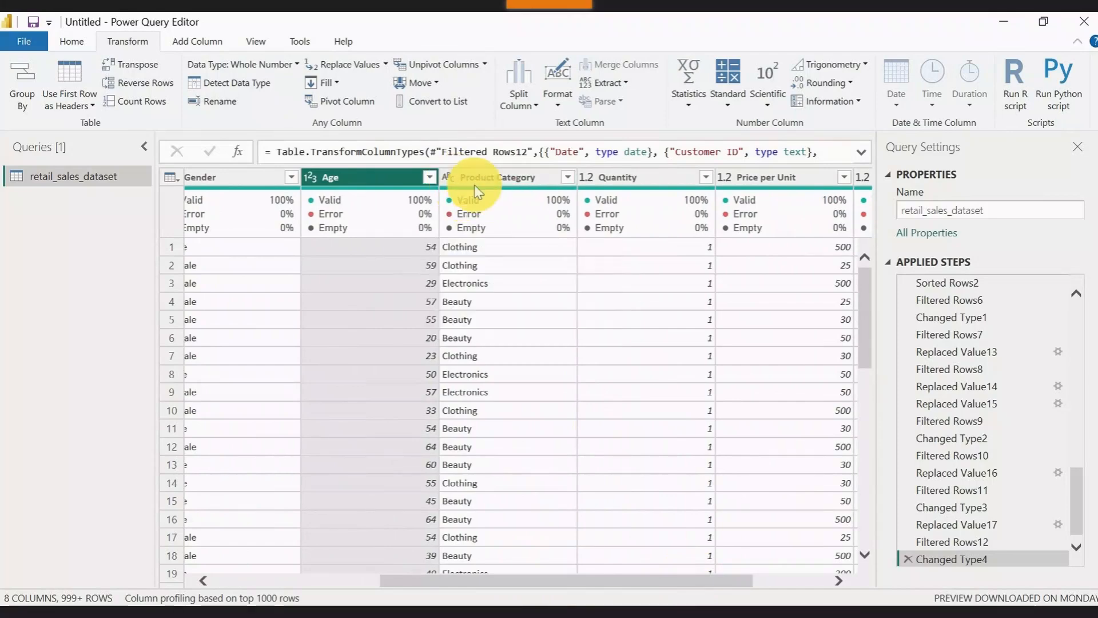
{"action": "left_click", "coordinate": [591, 180]}
{"action": "left_click", "coordinate": [595, 231]}
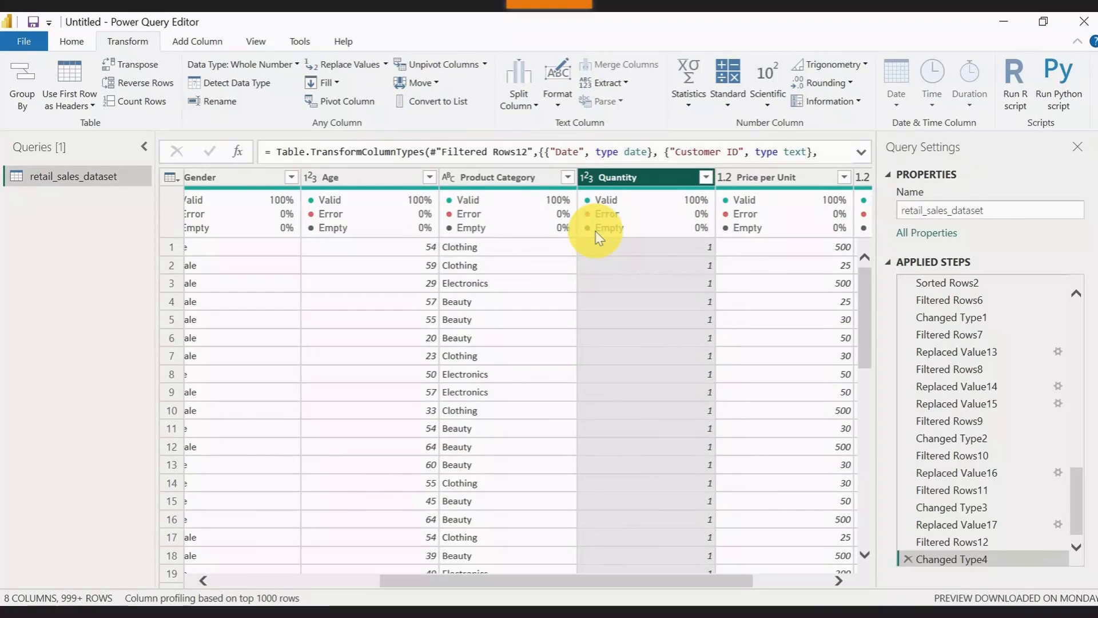
- Load all filter values of the whole-number Quantity column to check them after the type change, keeping everything selected
{"action": "left_click", "coordinate": [707, 178]}
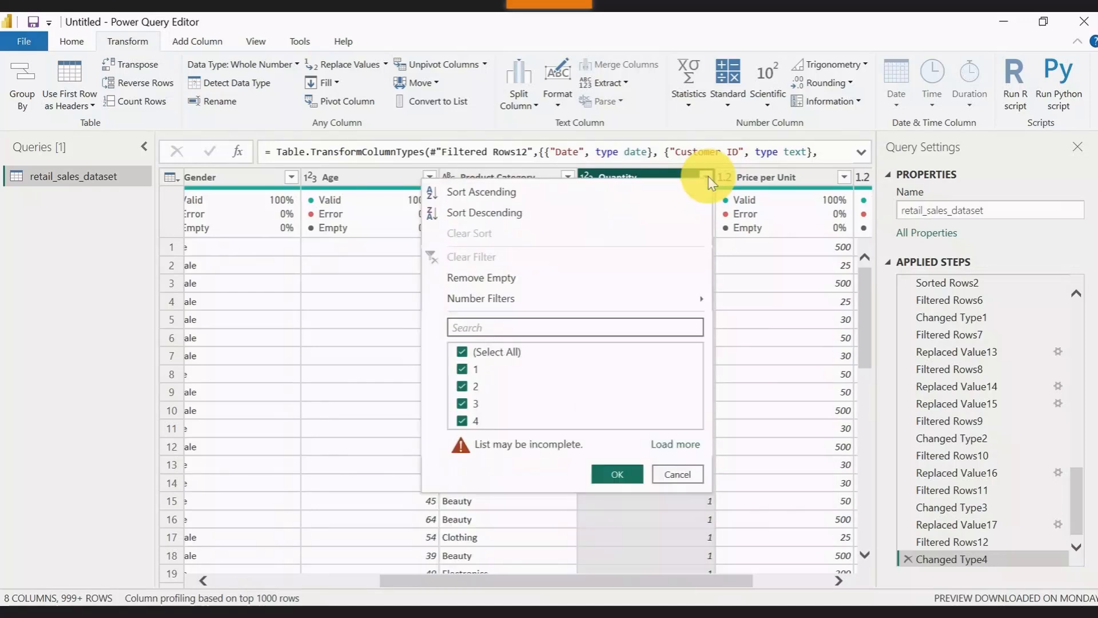
{"action": "left_click", "coordinate": [675, 445]}
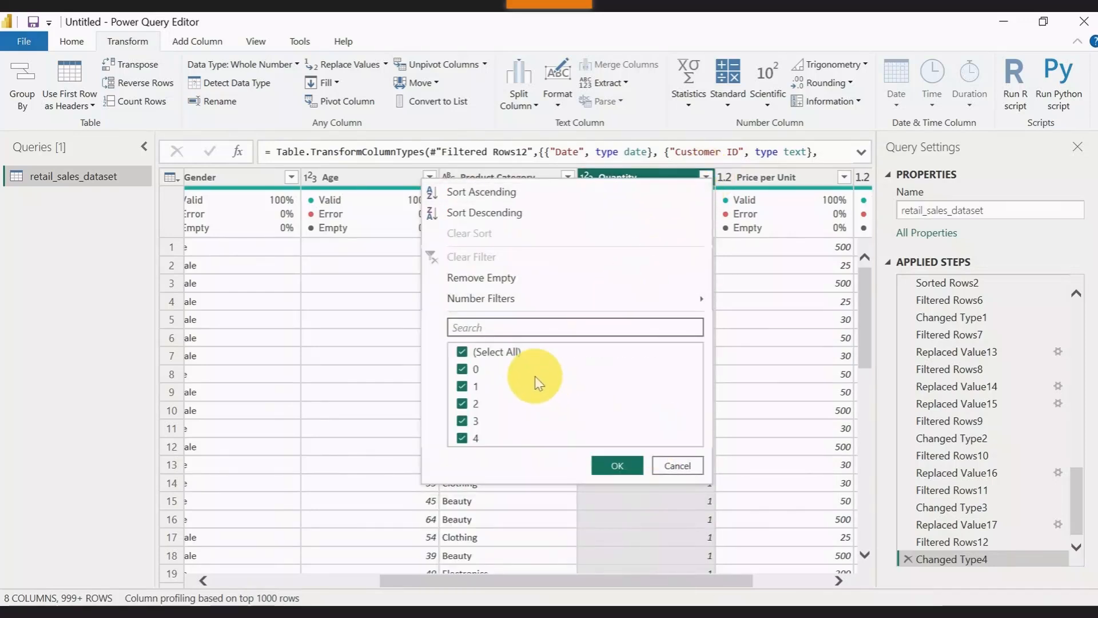
{"action": "left_click", "coordinate": [619, 465]}
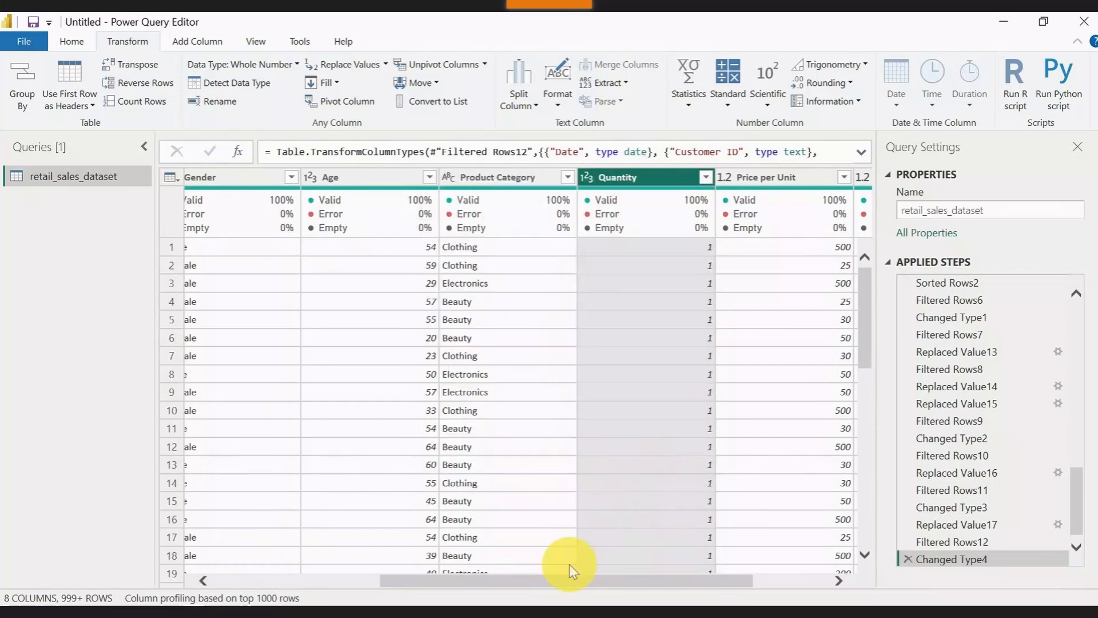
- Change the data type of the Price per Unit column to Whole Number
{"action": "left_click_drag", "start_coordinate": [584, 580], "coordinate": [690, 581]}
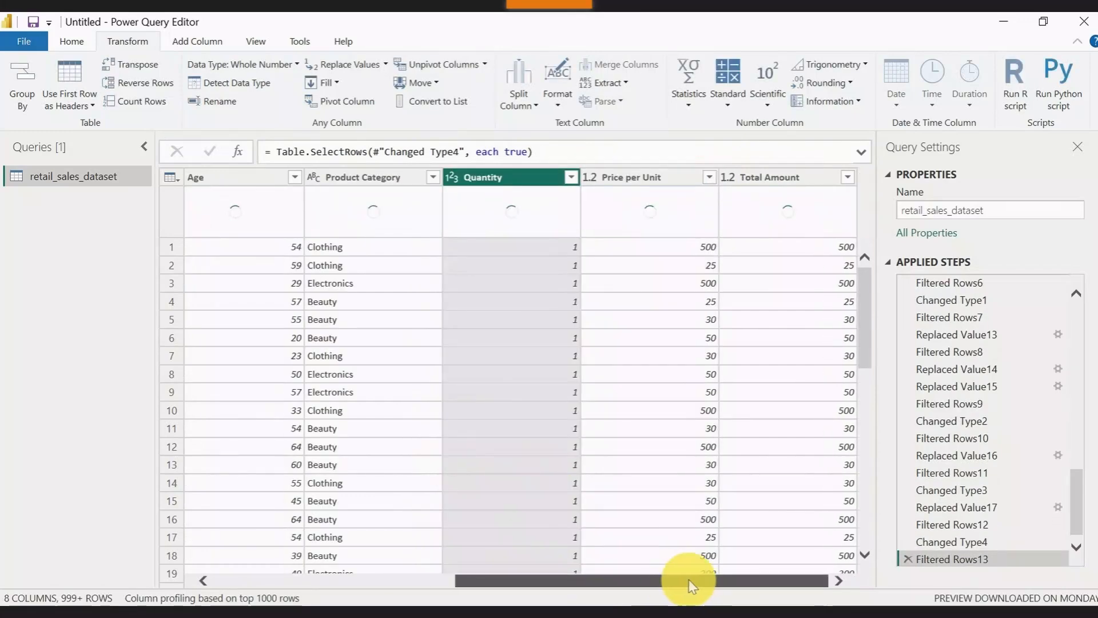
{"action": "left_click", "coordinate": [594, 184]}
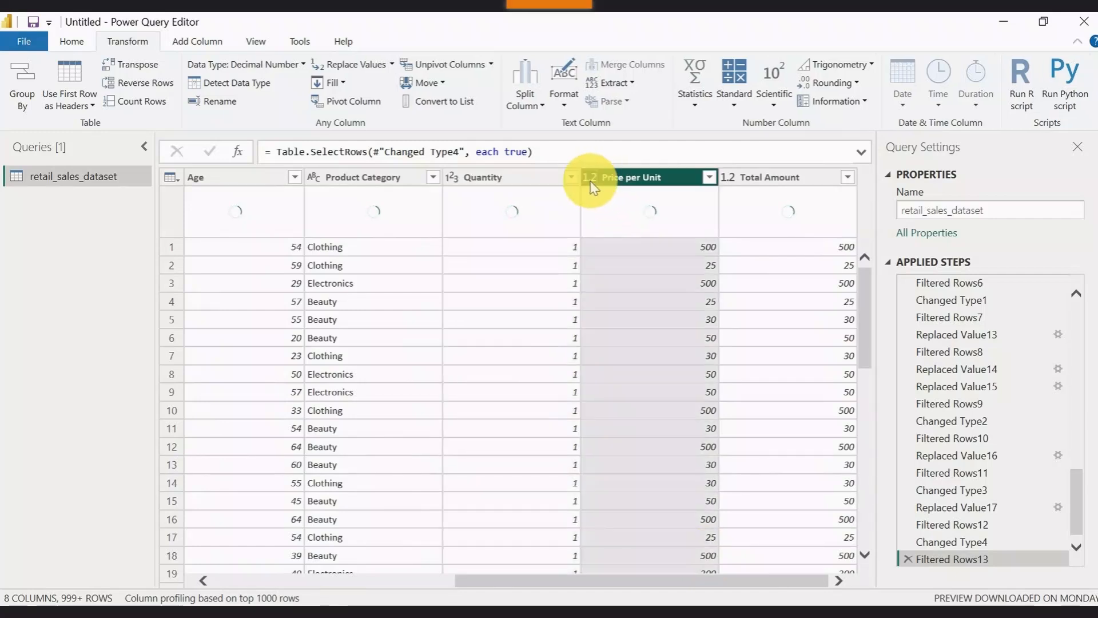
{"action": "left_click_drag", "start_coordinate": [592, 183], "coordinate": [592, 182]}
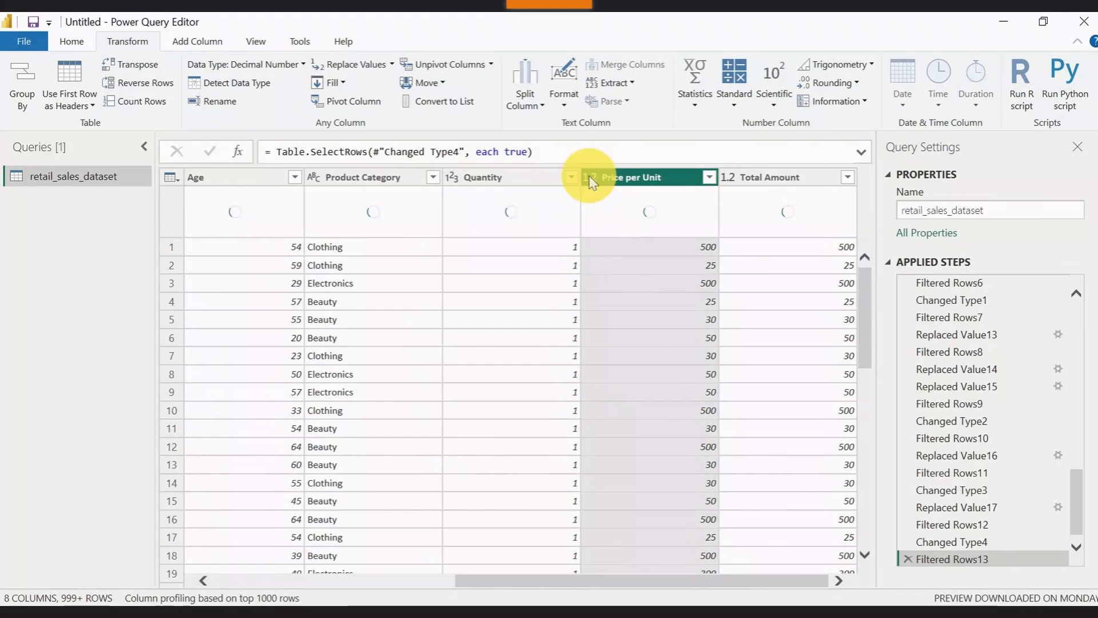
{"action": "left_click", "coordinate": [589, 178]}
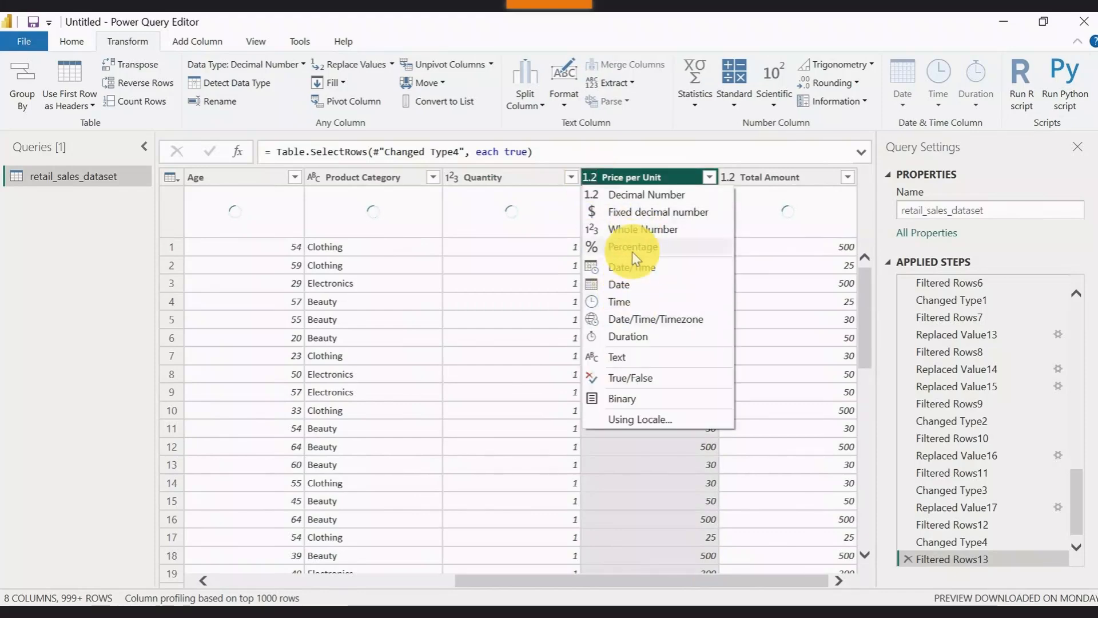
{"action": "left_click", "coordinate": [630, 232]}
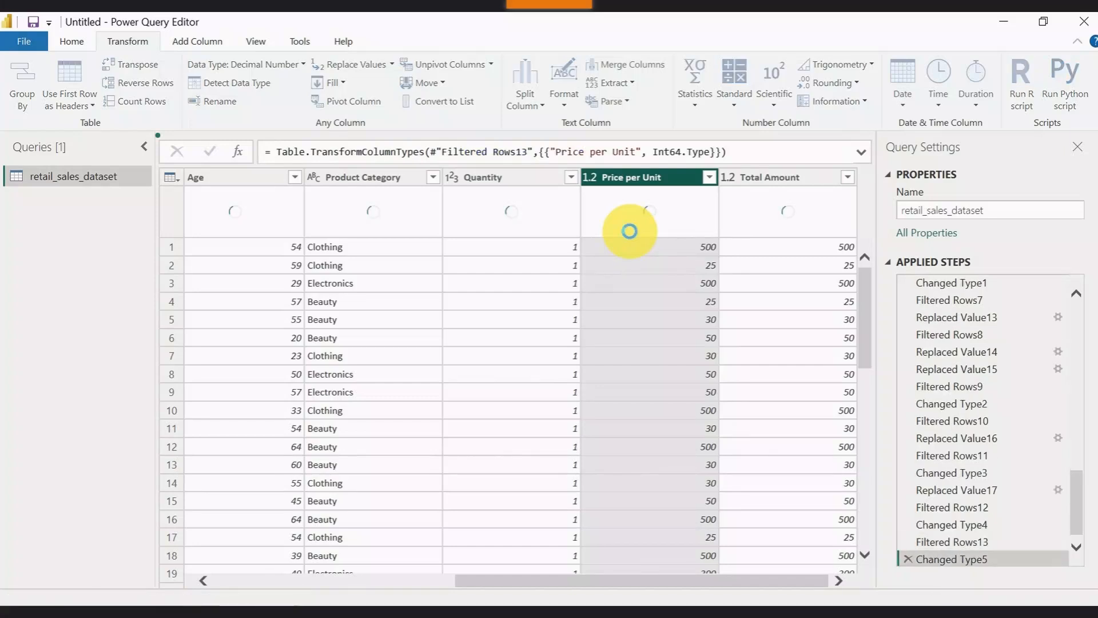
- Change the data type of the Total Amount column to Whole Number
{"action": "left_click_drag", "start_coordinate": [671, 581], "coordinate": [722, 581]}
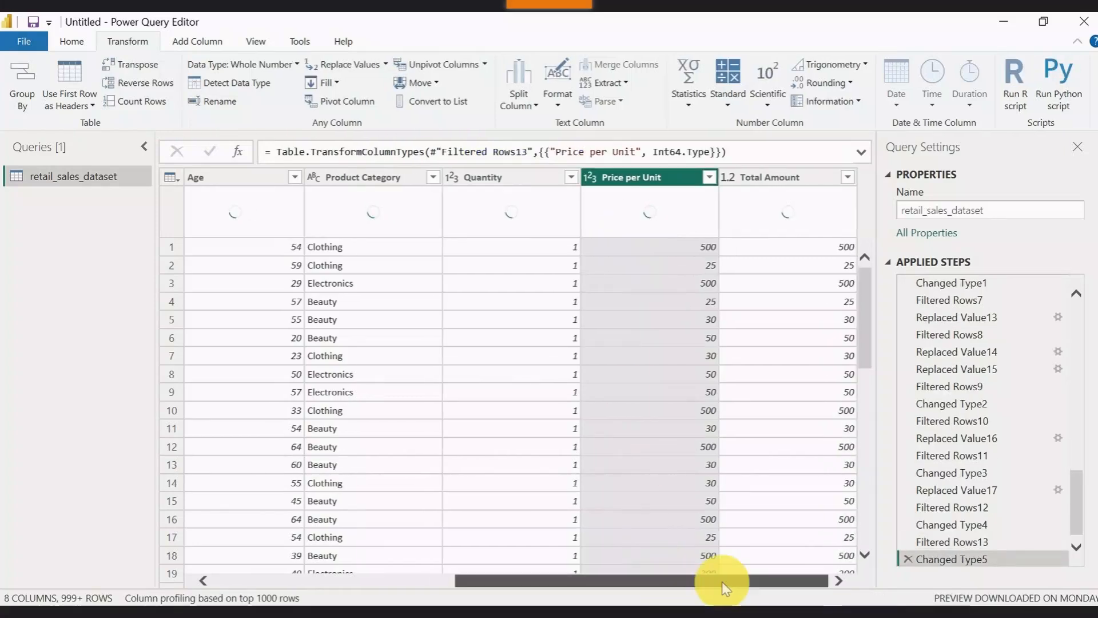
{"action": "left_click", "coordinate": [725, 177]}
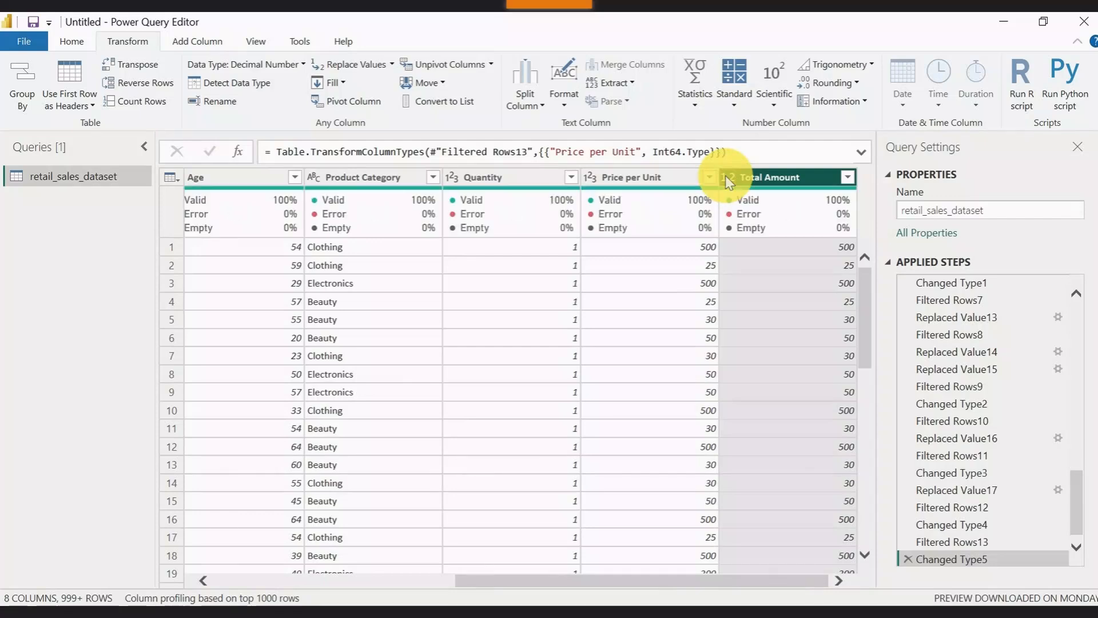
{"action": "left_click_drag", "start_coordinate": [725, 177], "coordinate": [722, 181]}
{"action": "left_click", "coordinate": [727, 178]}
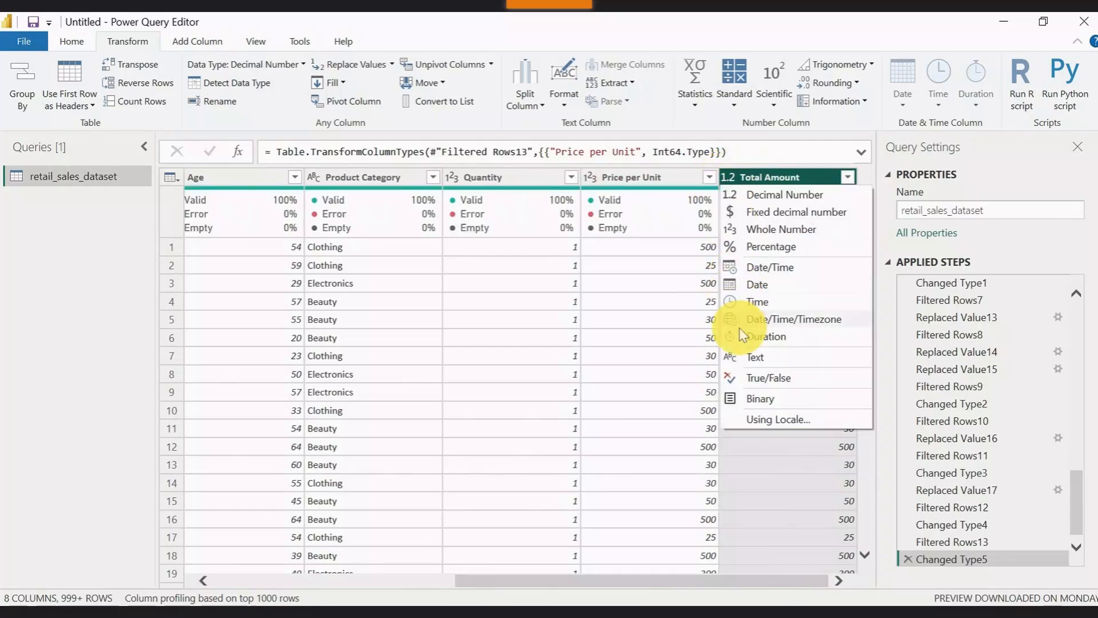
{"action": "left_click", "coordinate": [740, 228]}
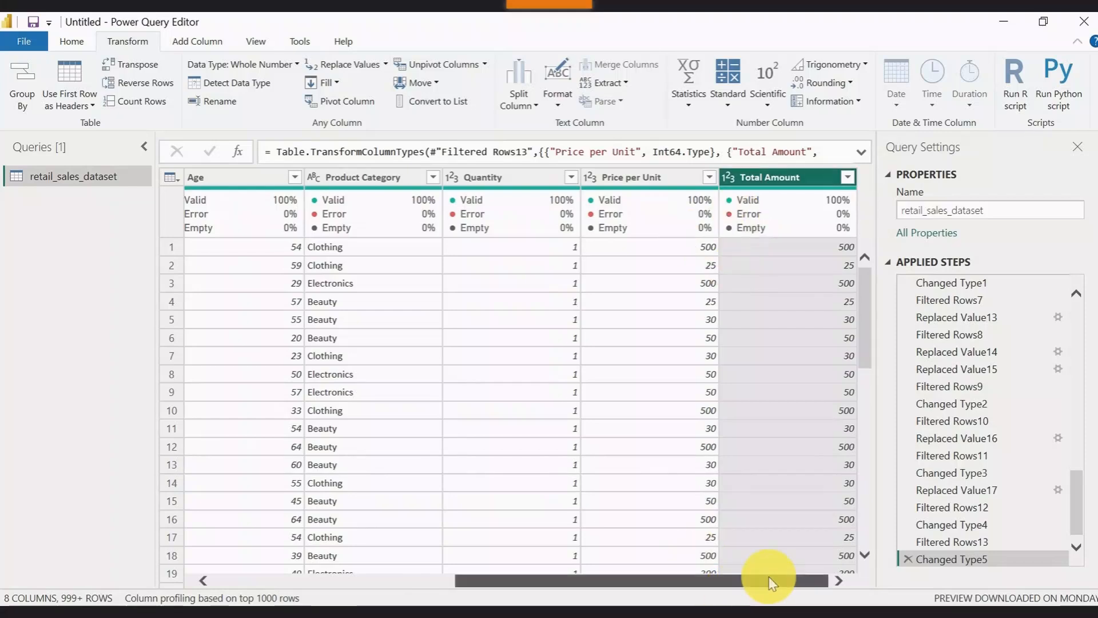
- Close the query editor, applying all pending changes to retail_sales_dataset, and switch back to the untitled Power BI Desktop report window
{"action": "left_click_drag", "start_coordinate": [769, 577], "coordinate": [359, 575]}
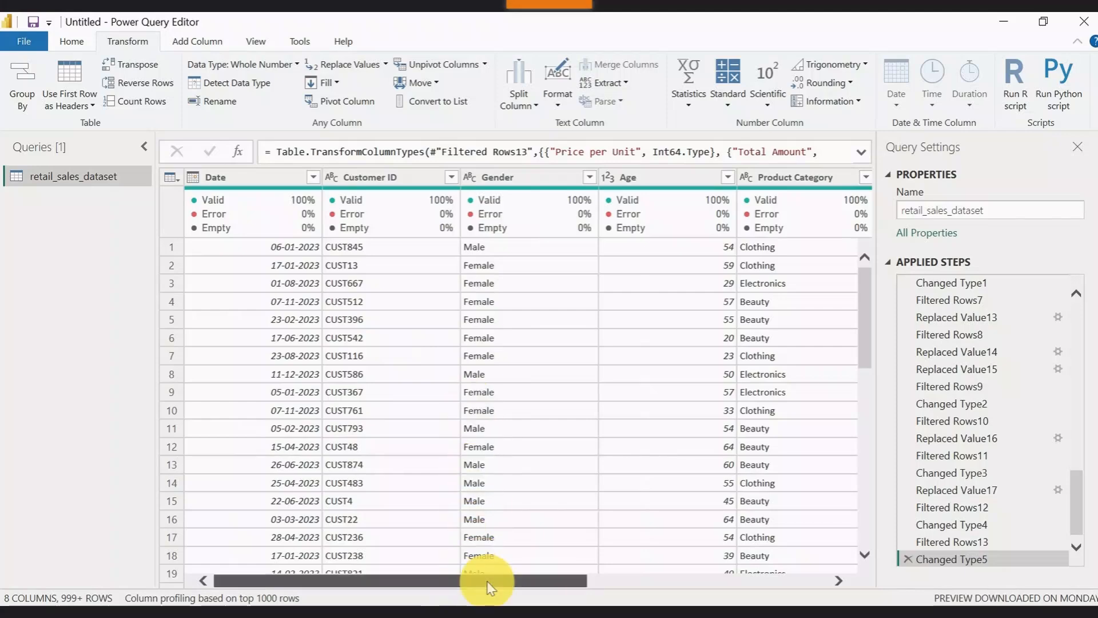
{"action": "left_click_drag", "start_coordinate": [490, 581], "coordinate": [349, 588]}
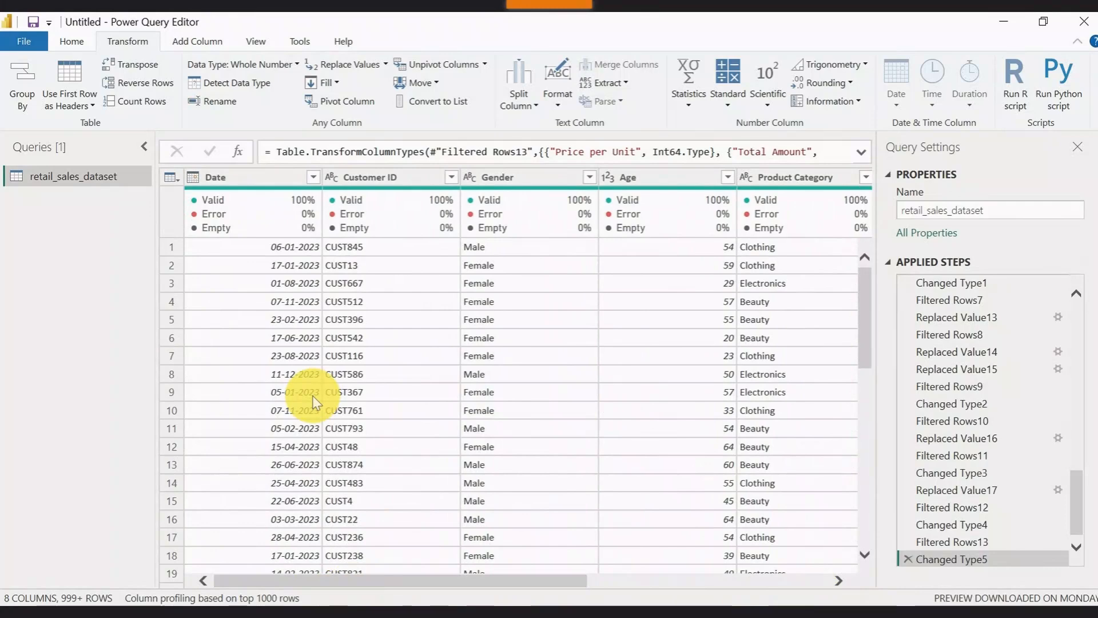
{"action": "left_click", "coordinate": [71, 43]}
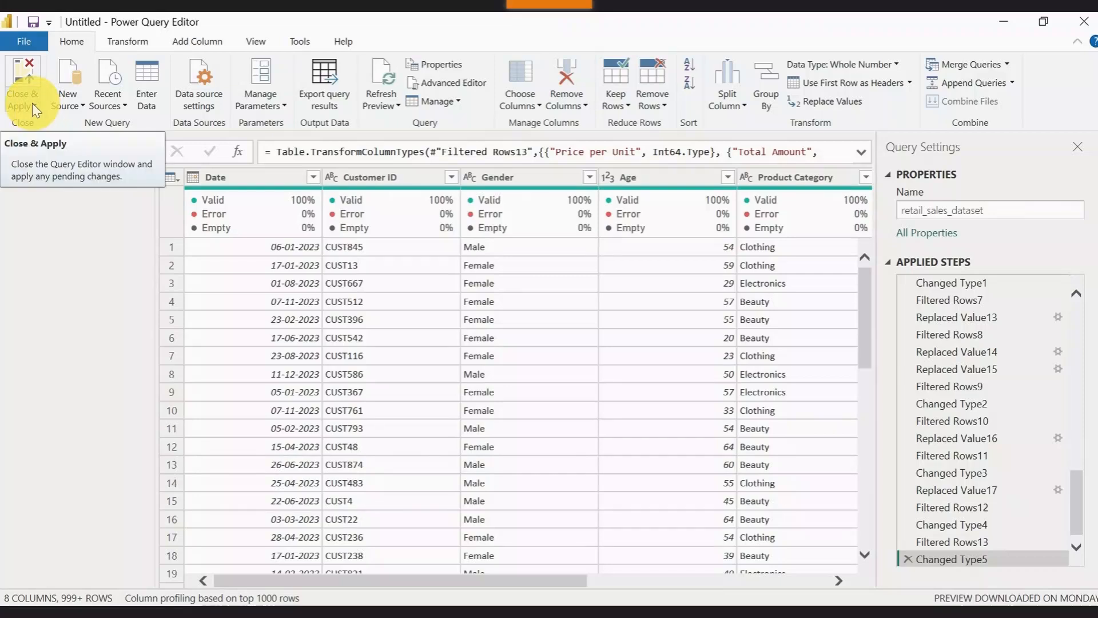
{"action": "left_click", "coordinate": [31, 103]}
{"action": "left_click", "coordinate": [61, 121]}
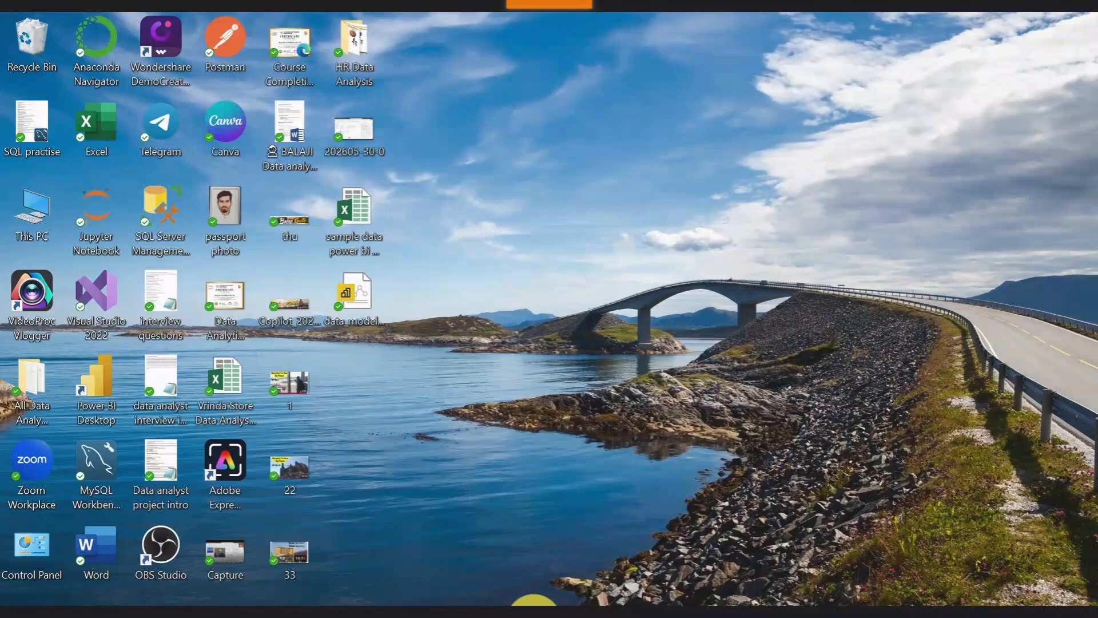
{"action": "left_click", "coordinate": [533, 613]}
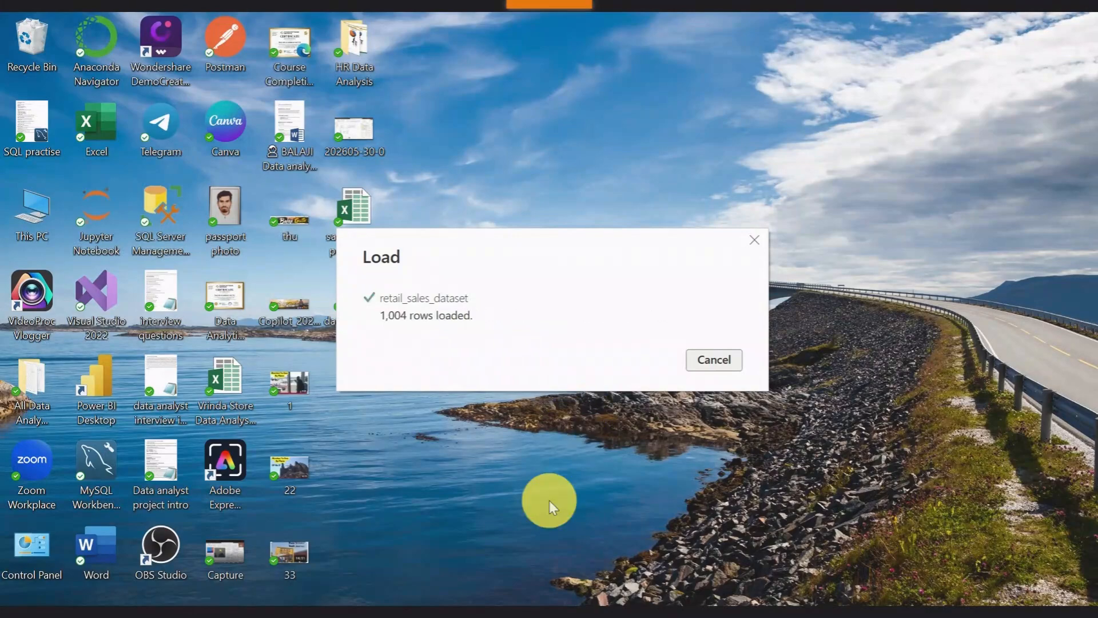
{"action": "mouse_move", "coordinate": [534, 601]}
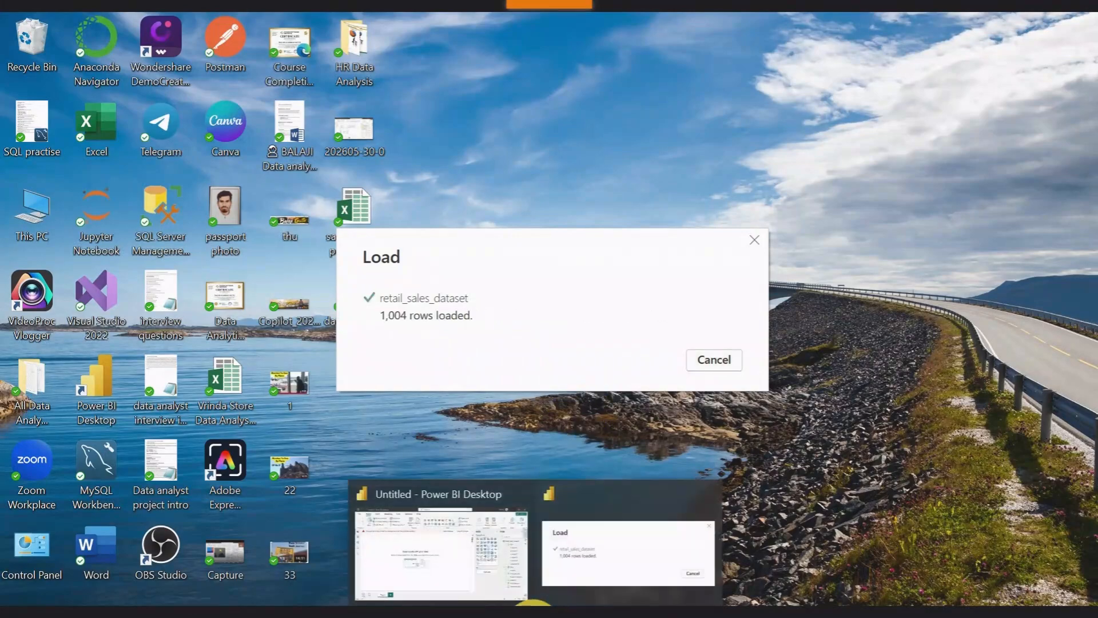
{"action": "left_click", "coordinate": [492, 578]}
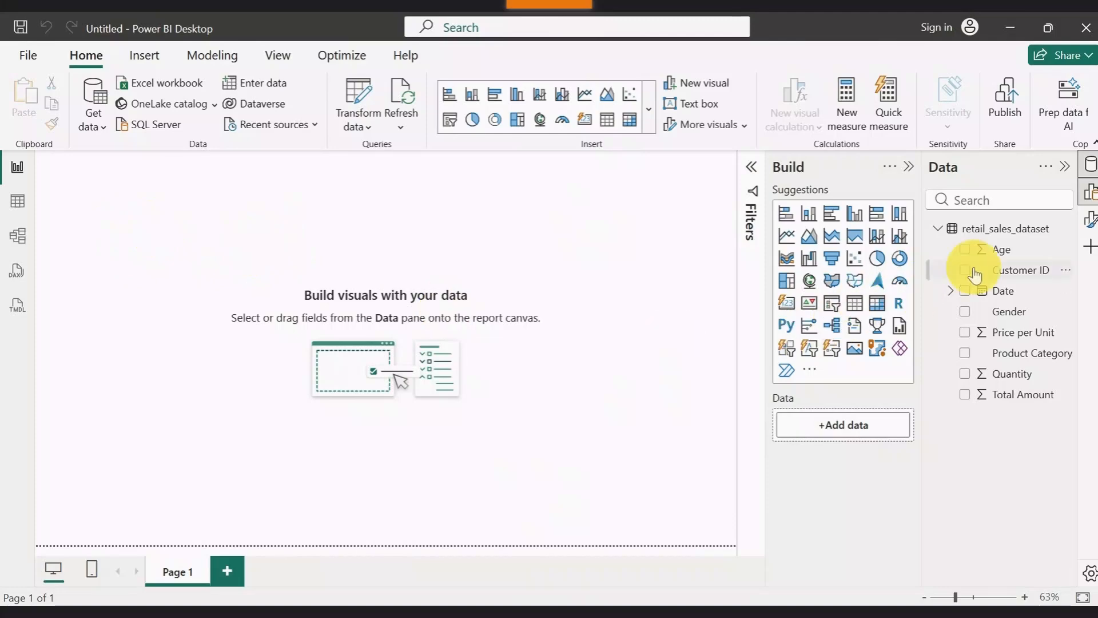
- Examine the loaded retail_sales_dataset by viewing its field list and its rows in the table view
{"action": "left_click", "coordinate": [946, 236]}
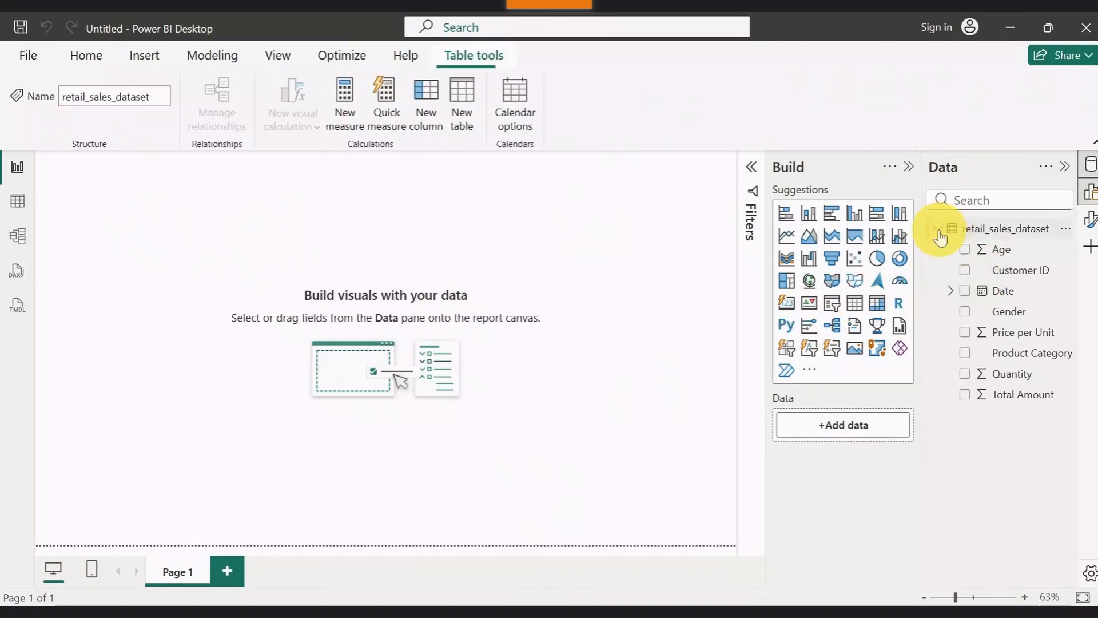
{"action": "left_click", "coordinate": [938, 231]}
{"action": "left_click", "coordinate": [939, 232]}
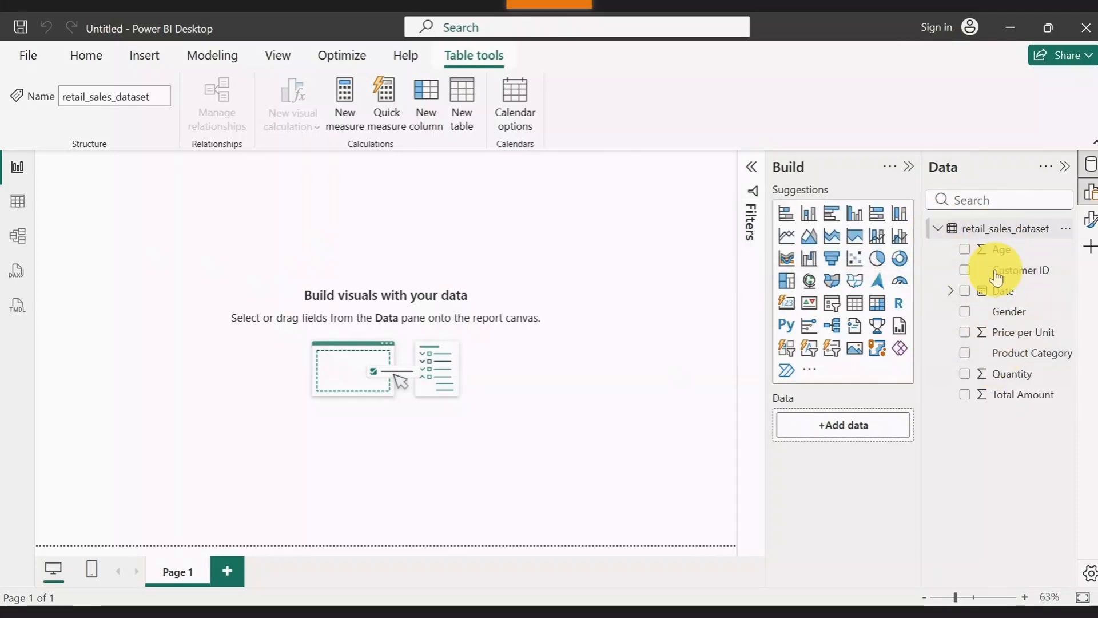
{"action": "left_click", "coordinate": [6, 202]}
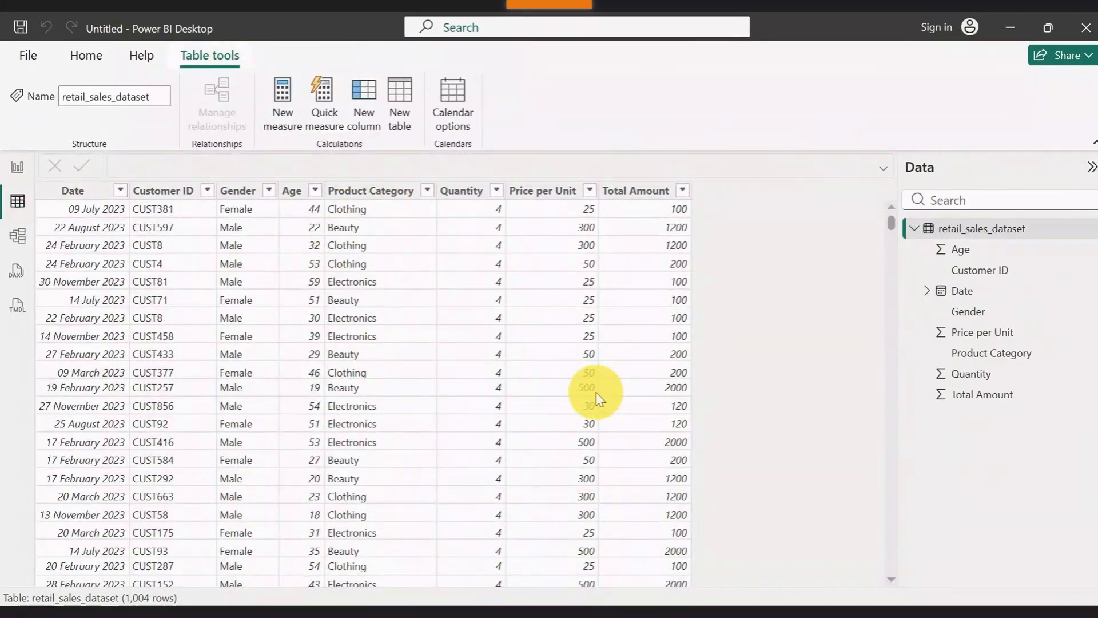
- In the model view, shift the retail_sales_dataset card slightly to the right and collapse the Properties pane
{"action": "left_click", "coordinate": [13, 239]}
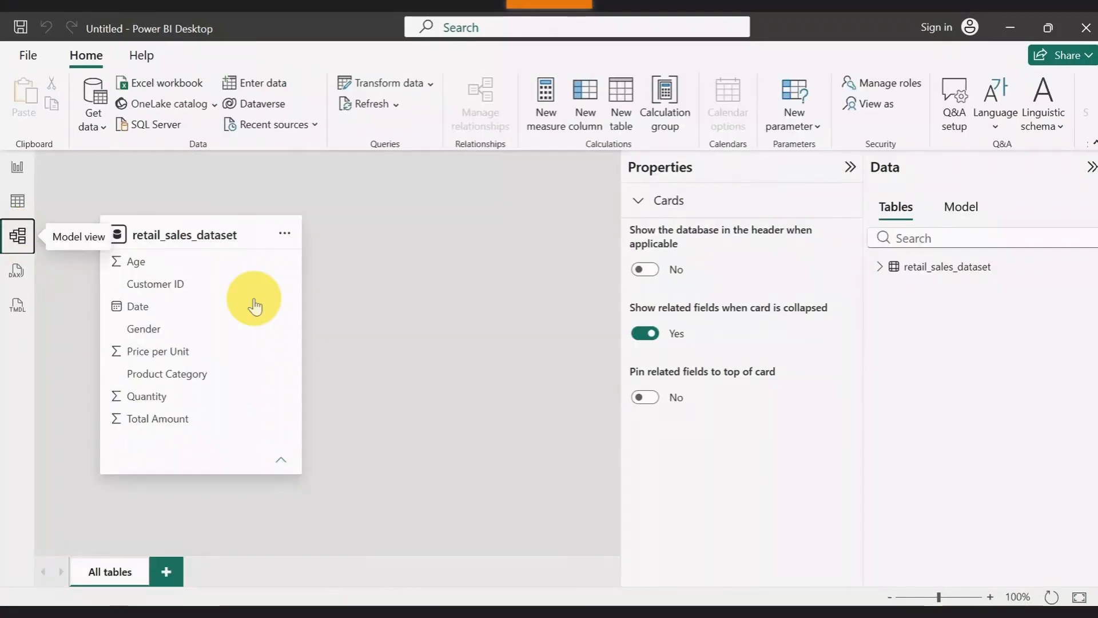
{"action": "mouse_move", "coordinate": [196, 232]}
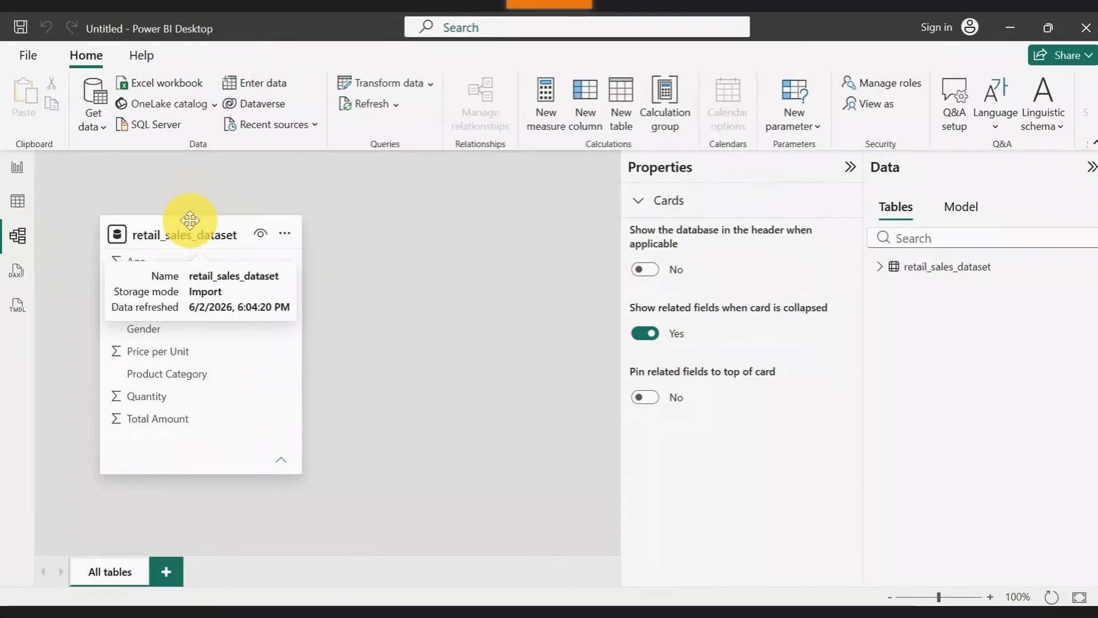
{"action": "left_click_drag", "start_coordinate": [194, 231], "coordinate": [207, 231]}
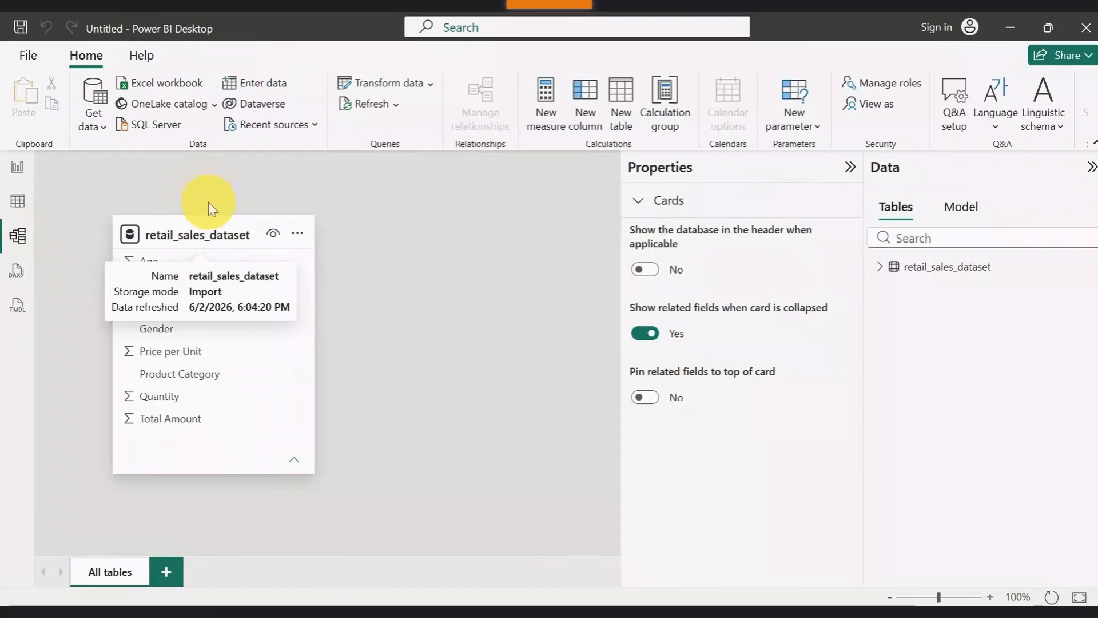
{"action": "left_click", "coordinate": [850, 169]}
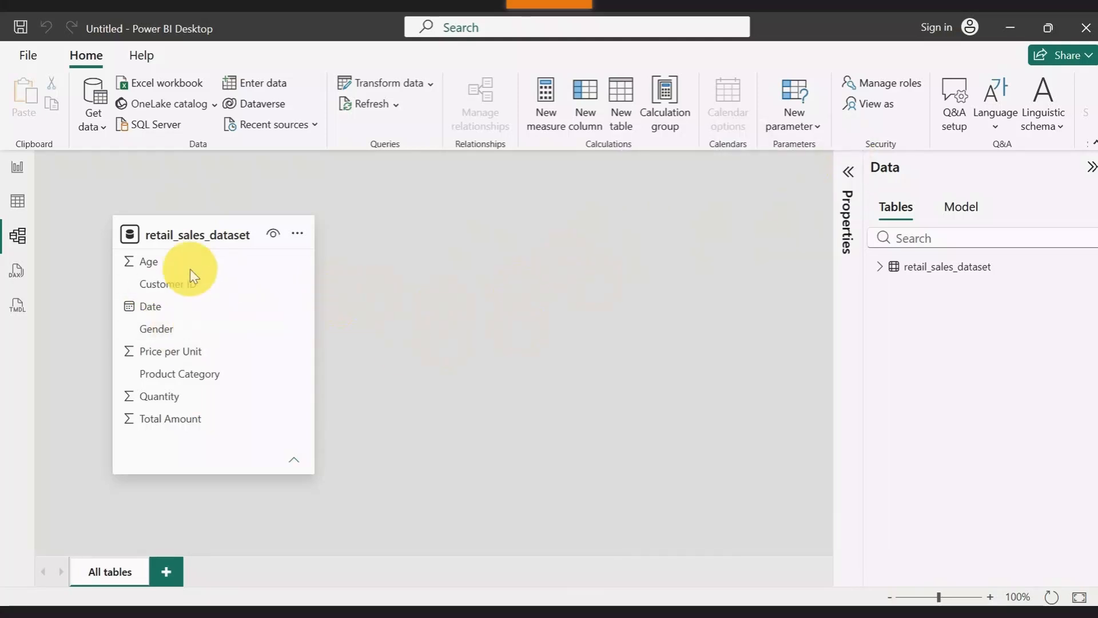
- Return to the report view and start a new measure in retail_sales_dataset named Total sale
{"action": "left_click", "coordinate": [18, 179]}
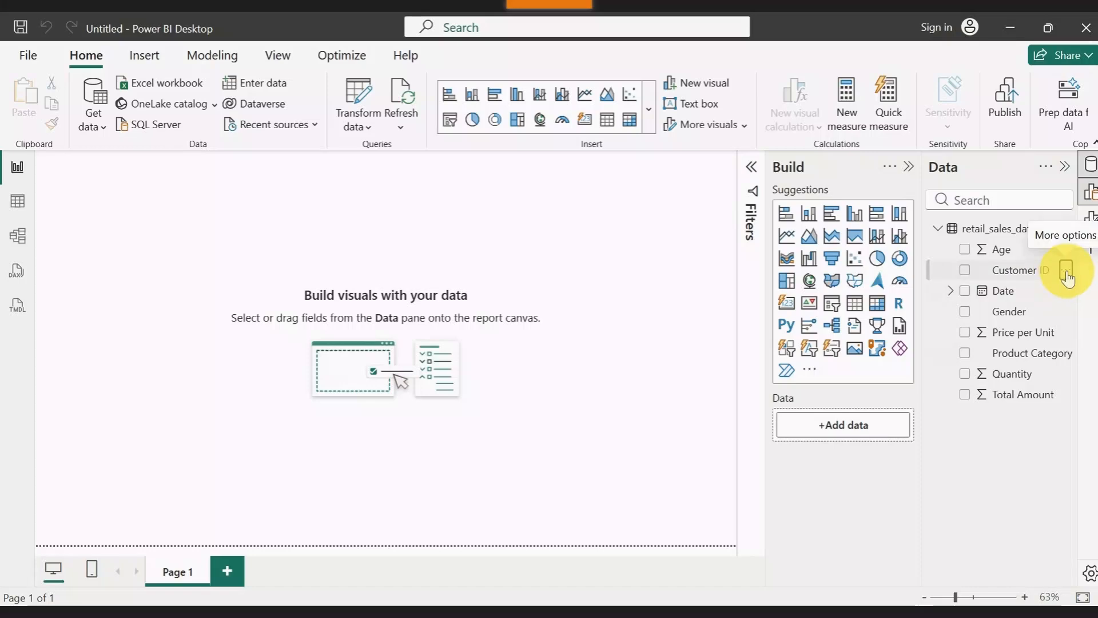
{"action": "left_click", "coordinate": [1067, 277]}
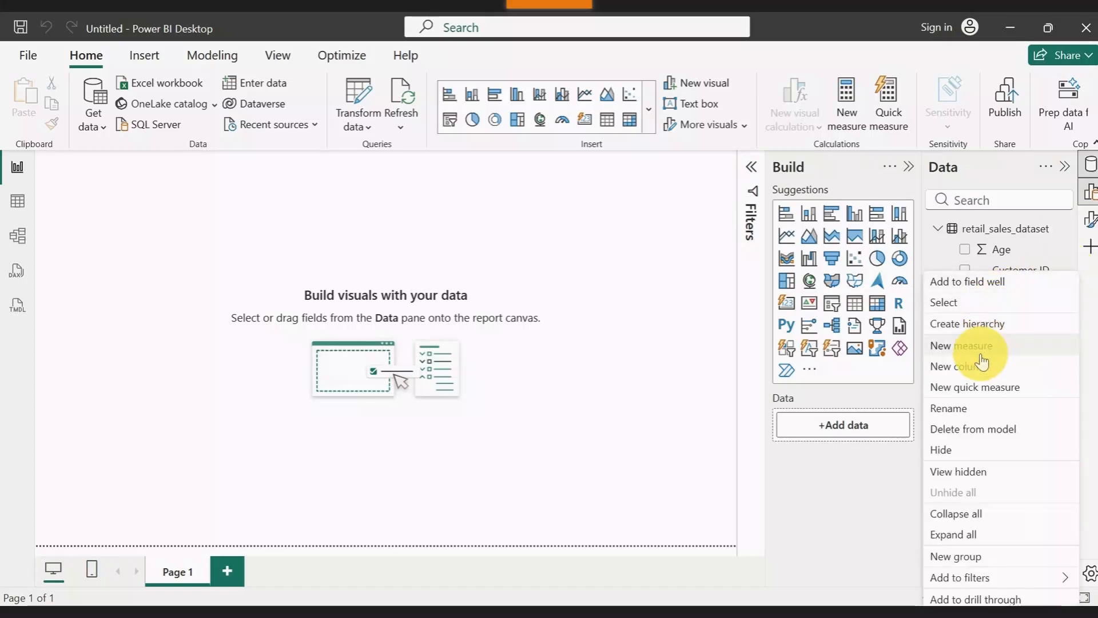
{"action": "left_click", "coordinate": [674, 274]}
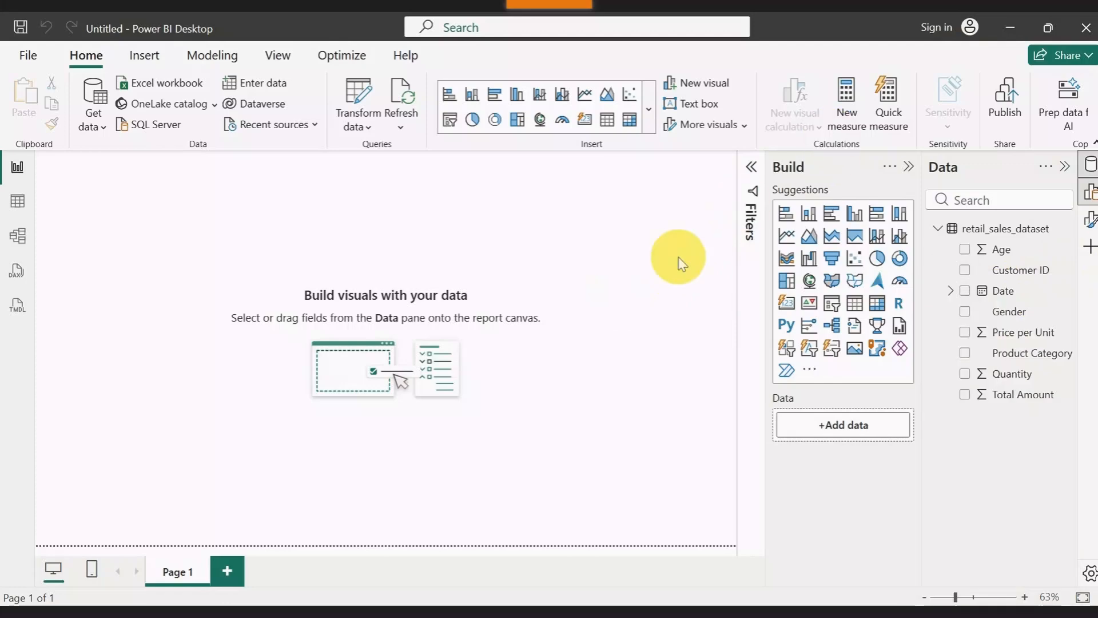
{"action": "left_click", "coordinate": [845, 117]}
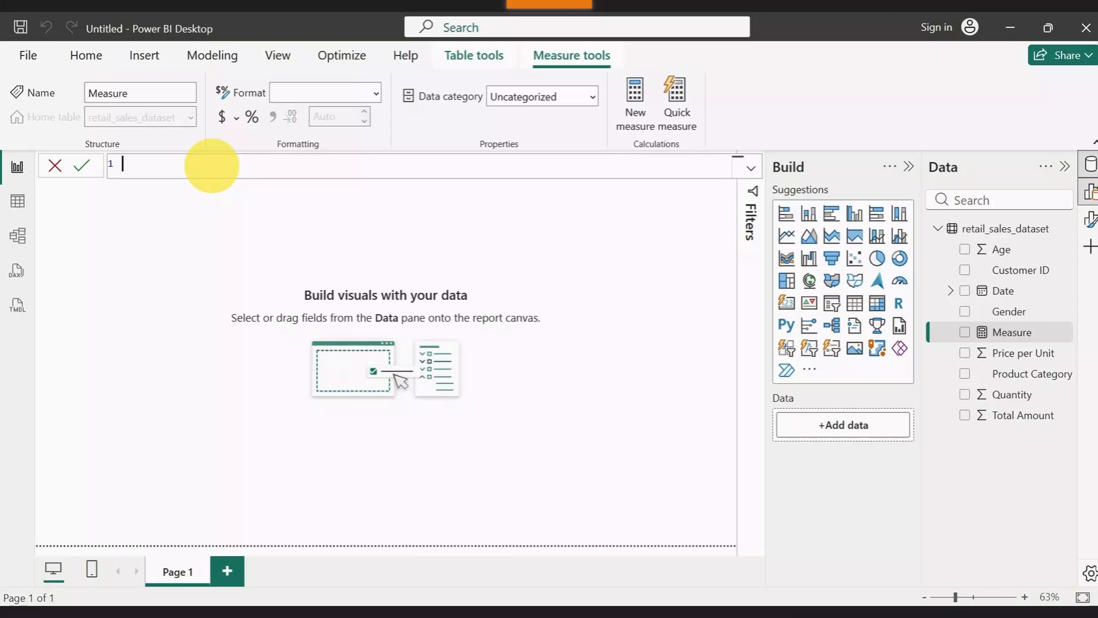
{"action": "type", "text": "Toa"}
{"action": "key", "text": "BackSpace"}
{"action": "type", "text": "tal sale = sum"}
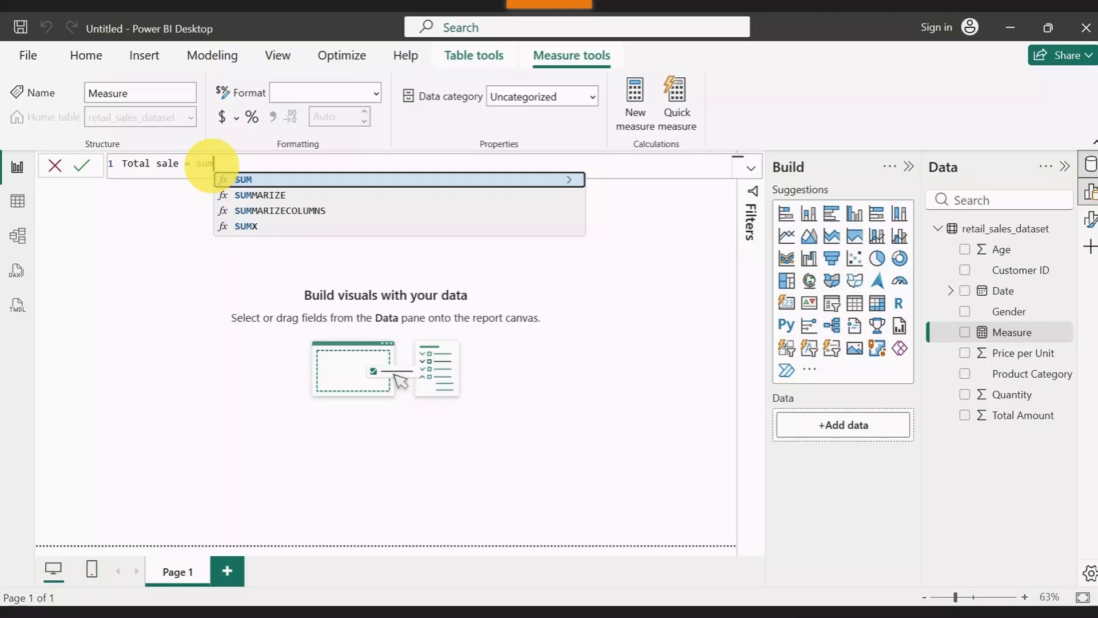
{"action": "key", "text": "BackSpace"}
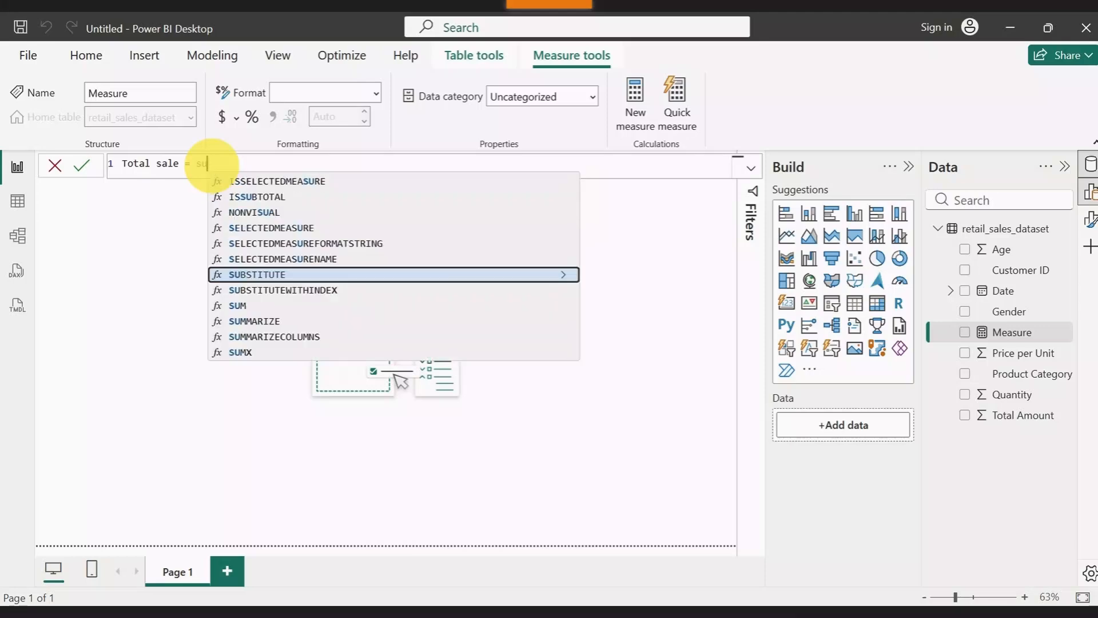
{"action": "key", "text": "Tab"}
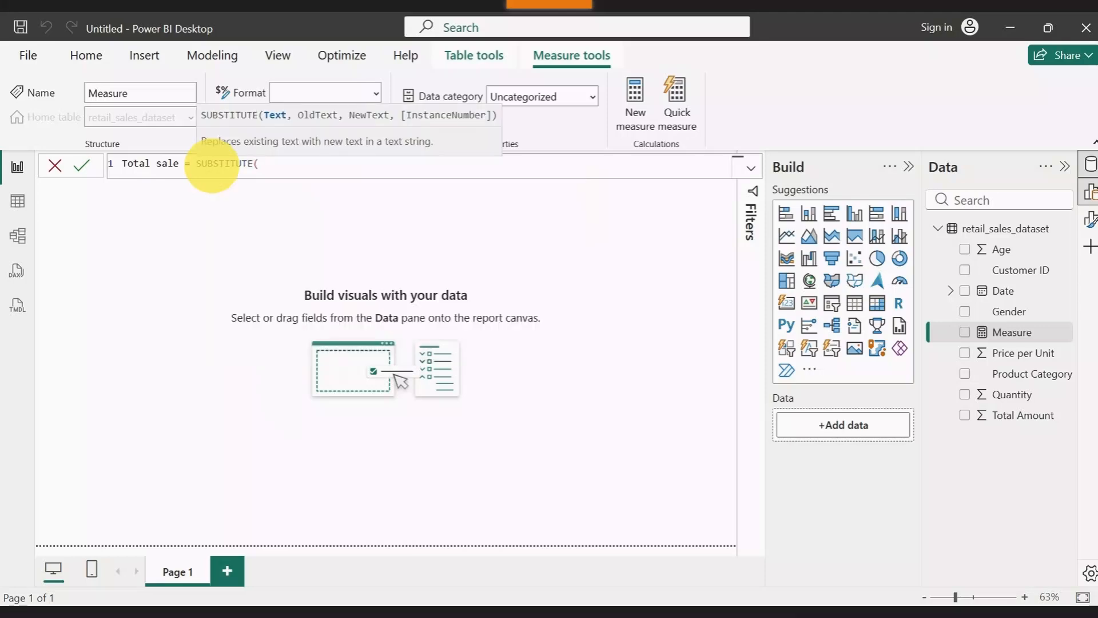
{"action": "key", "text": "BackSpace"}
{"action": "key", "text": "BackSpace"}
{"action": "key", "text": "BackSpace"}
{"action": "key", "text": "BackSpace"}
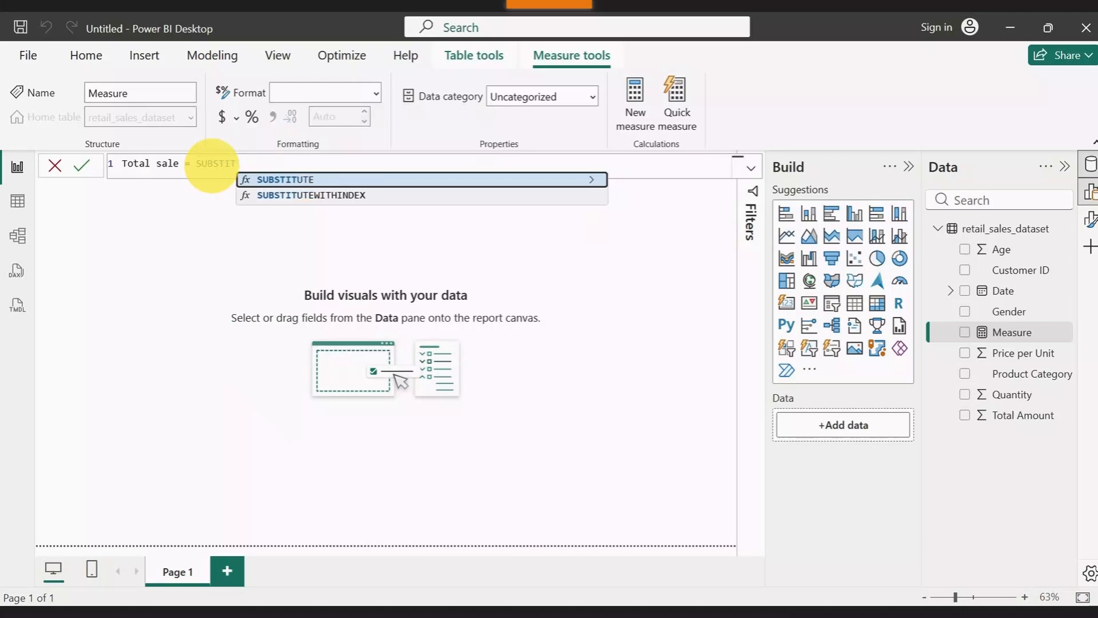
{"action": "key", "text": "BackSpace"}
{"action": "key", "text": "BackSpace"}
{"action": "key", "text": "BackSpace"}
{"action": "key", "text": "BackSpace"}
{"action": "key", "text": "BackSpace"}
{"action": "key", "text": "BackSpace"}
{"action": "key", "text": "BackSpace"}
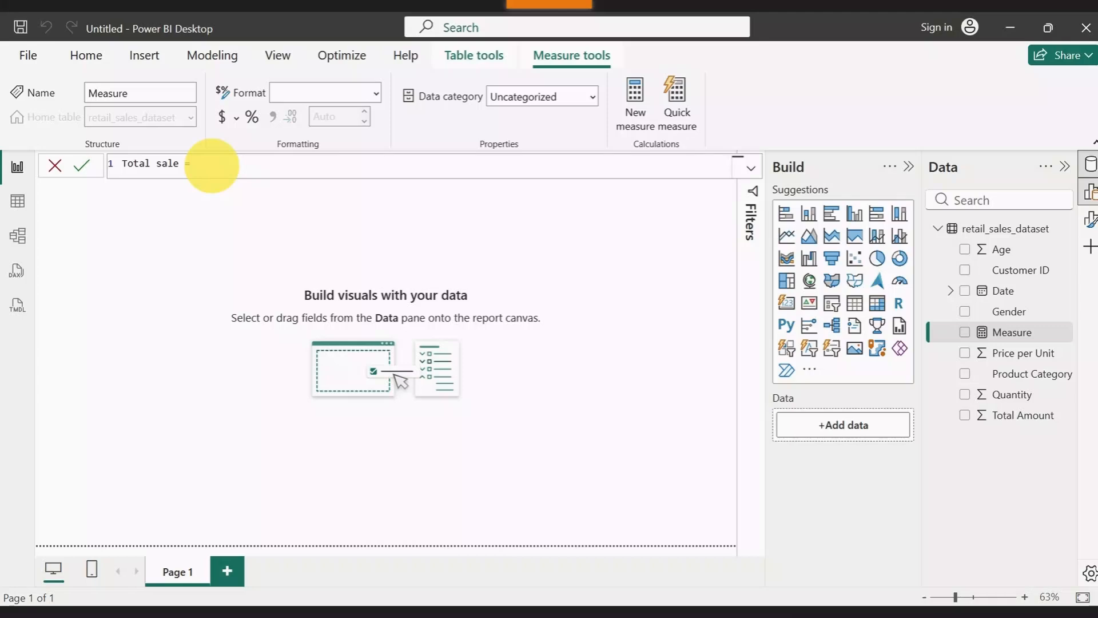
- Define the Total sale measure as SUM(retail_sales_dataset[Total Amount]) and commit it
{"action": "type", "text": "sum"}
{"action": "key", "text": "Tab"}
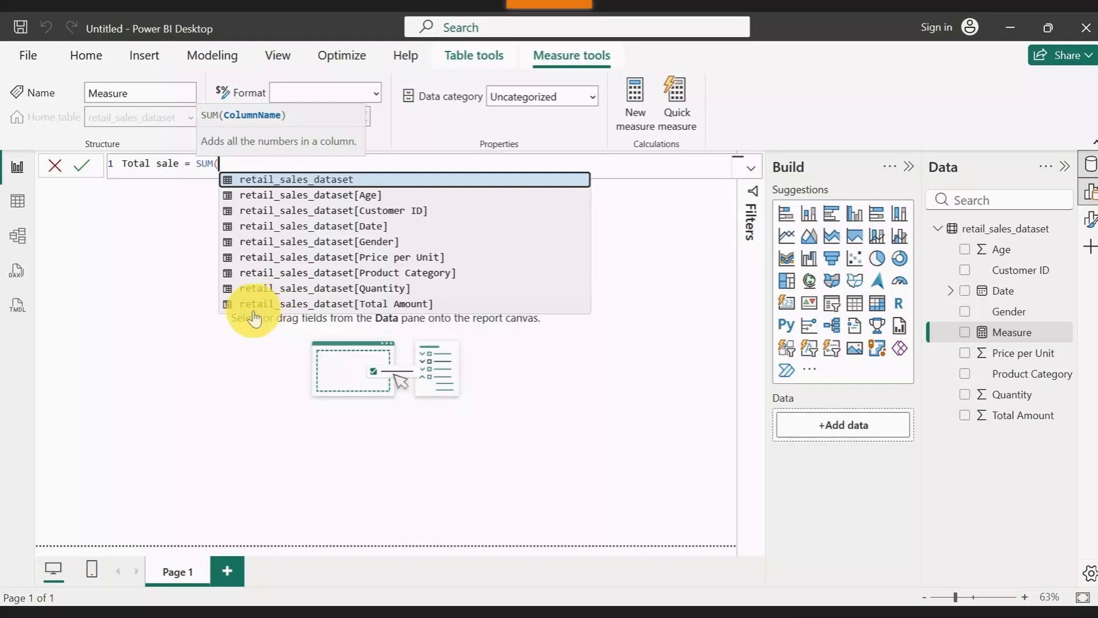
{"action": "left_click", "coordinate": [366, 305]}
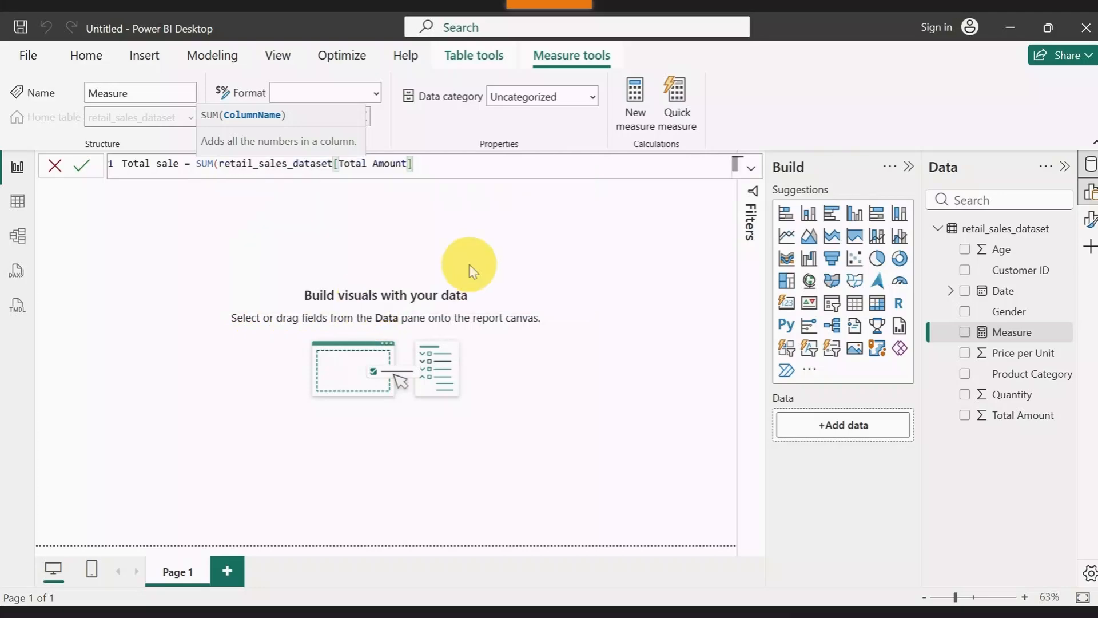
{"action": "type", "text": ")"}
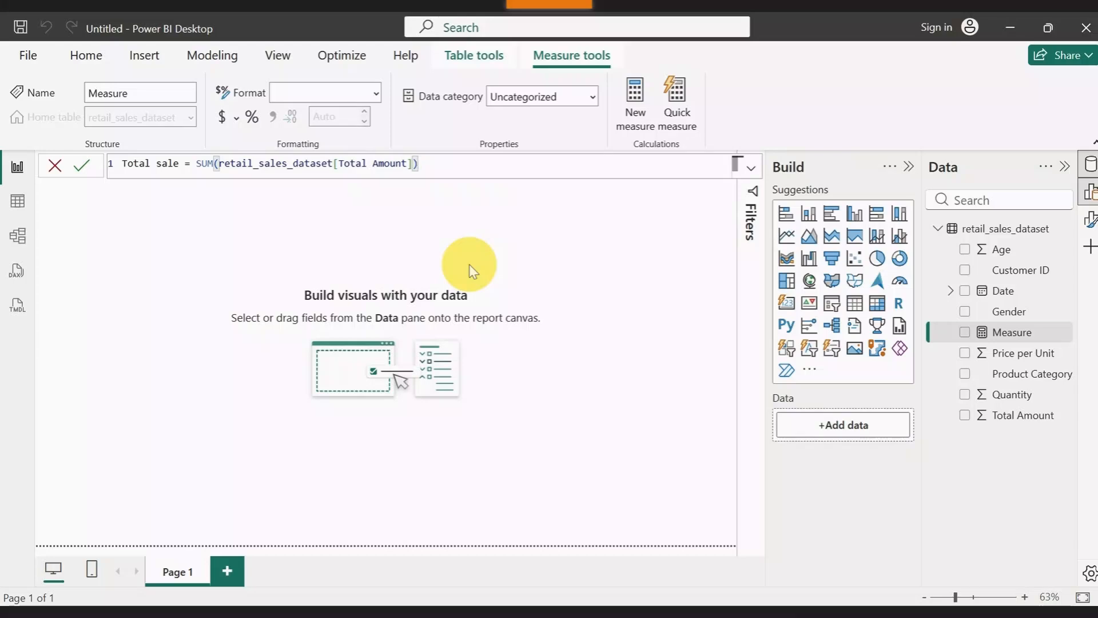
{"action": "key", "text": "Return"}
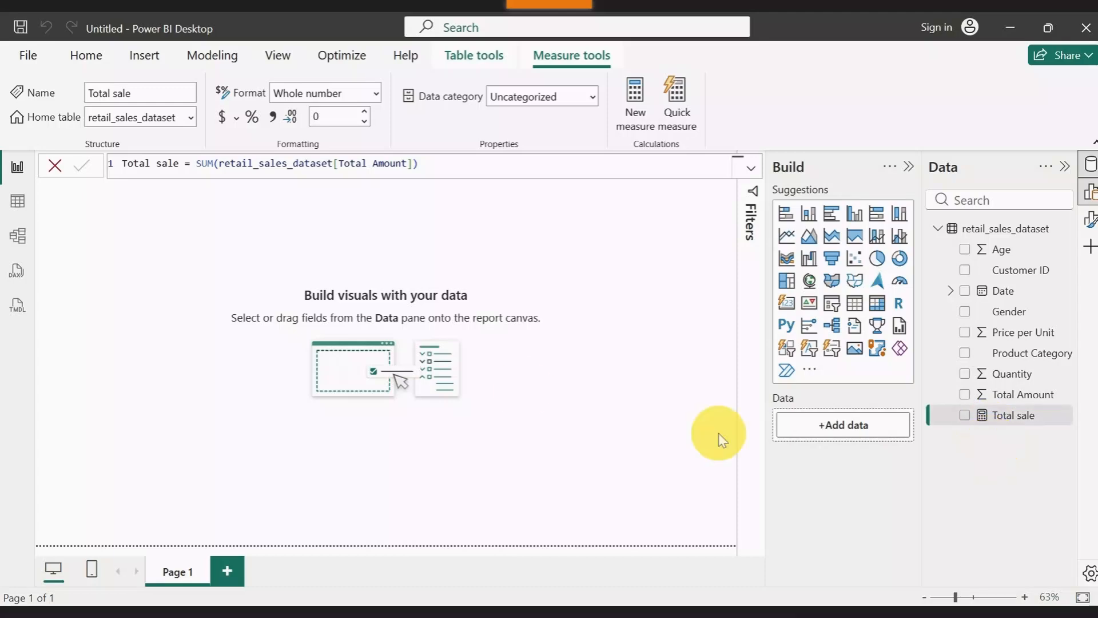
- Create a measure in retail_sales_dataset named maximum sale, defined as MAX(retail_sales_dataset[Total Amount]), and commit it
{"action": "left_click", "coordinate": [635, 120]}
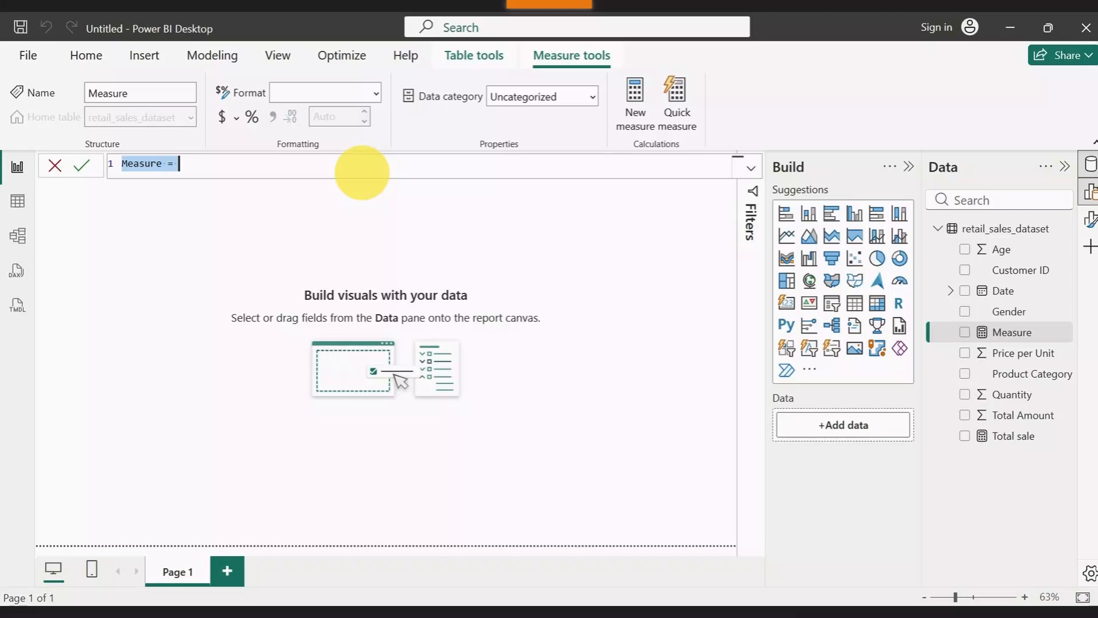
{"action": "key", "text": "BackSpace"}
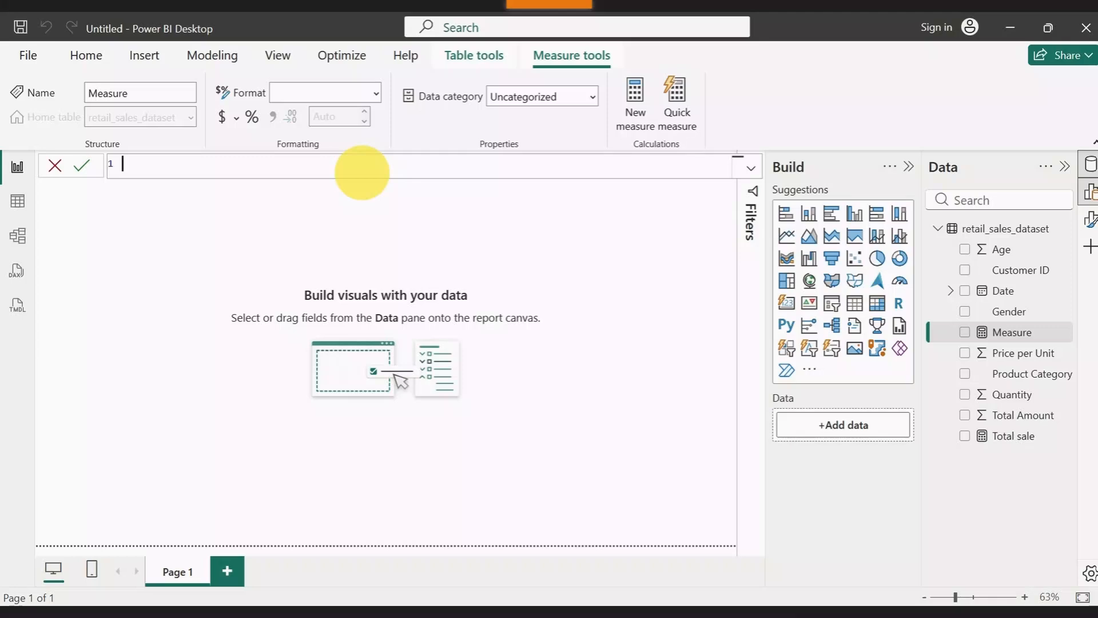
{"action": "type", "text": "maximum sale = max"}
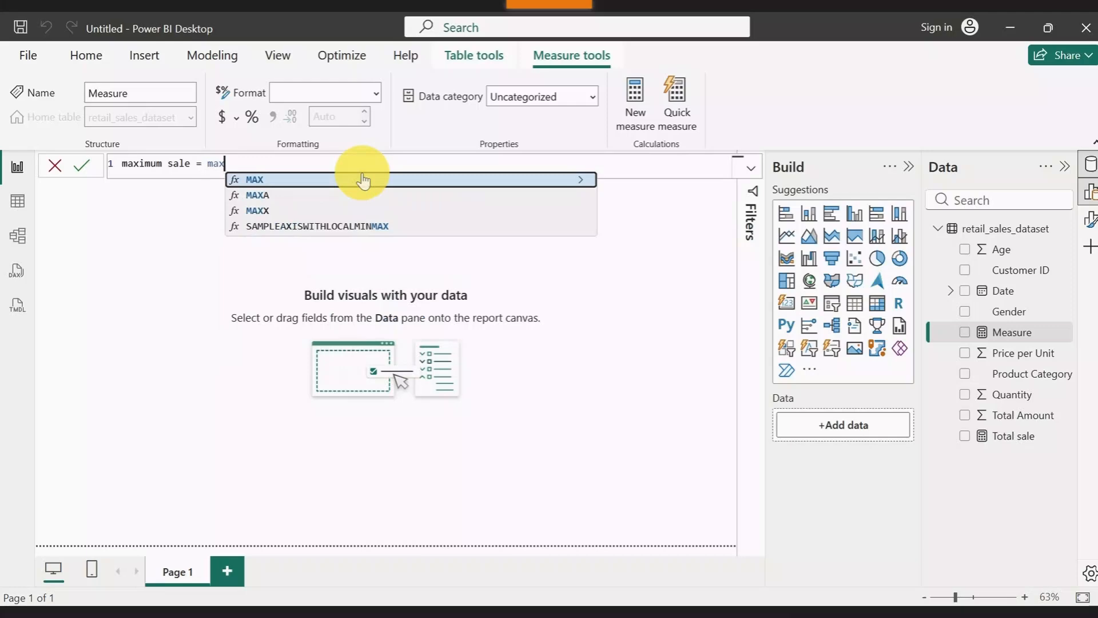
{"action": "left_click", "coordinate": [362, 181]}
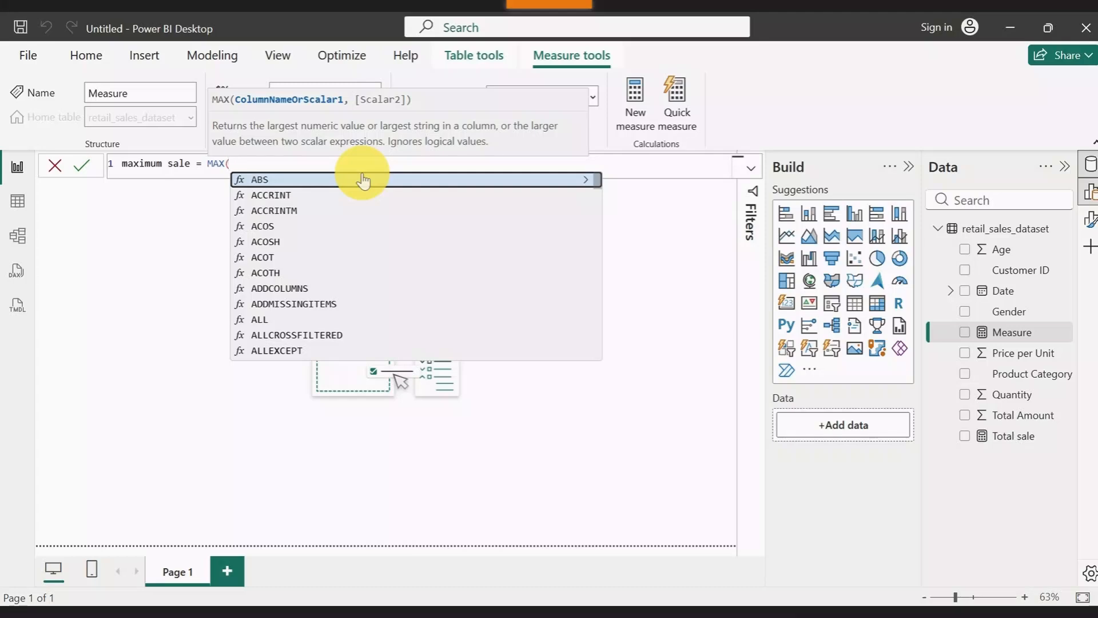
{"action": "scroll", "coordinate": [345, 238], "scroll_direction": "down", "scroll_amount": 20}
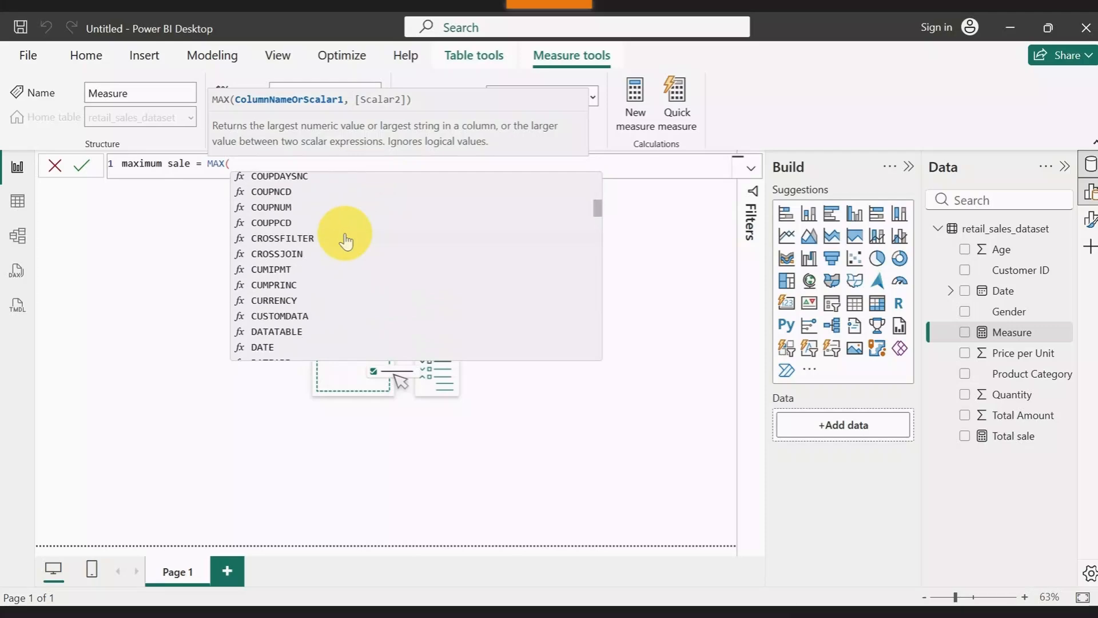
{"action": "scroll", "coordinate": [346, 240], "scroll_direction": "down", "scroll_amount": 20}
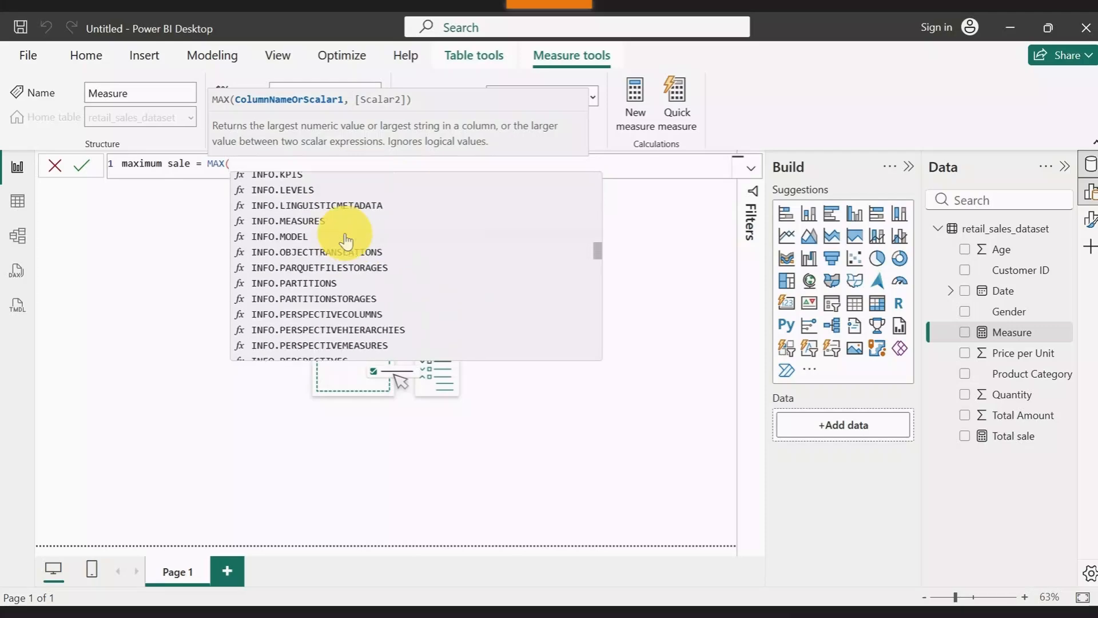
{"action": "scroll", "coordinate": [345, 240], "scroll_direction": "down", "scroll_amount": 20}
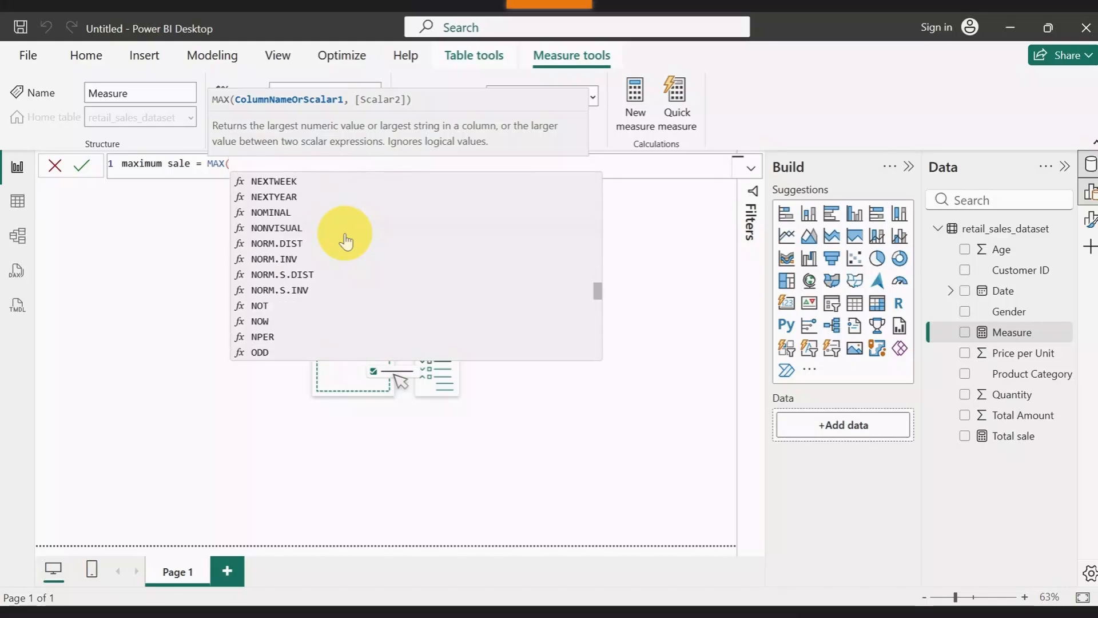
{"action": "type", "text": "re"}
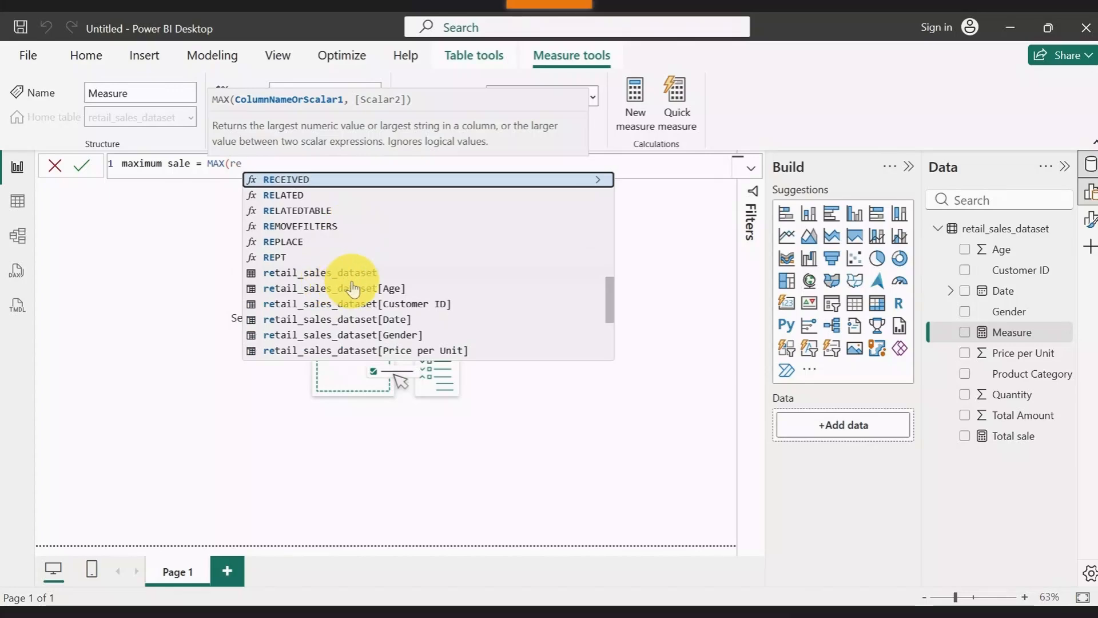
{"action": "scroll", "coordinate": [359, 293], "scroll_direction": "down", "scroll_amount": 2}
{"action": "scroll", "coordinate": [359, 293], "scroll_direction": "down", "scroll_amount": 2}
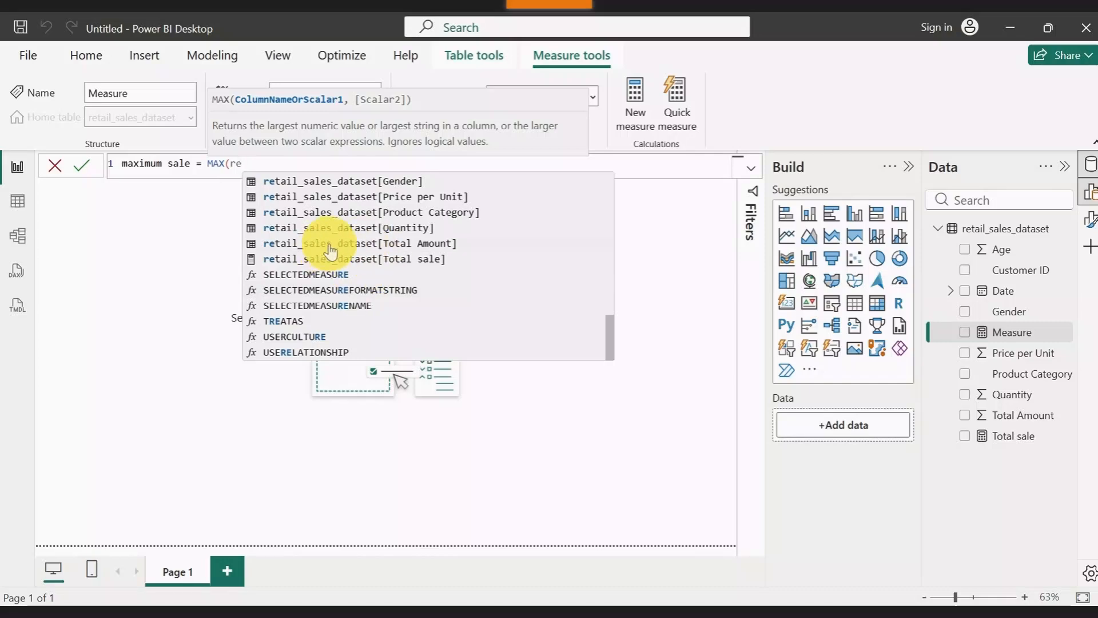
{"action": "left_click", "coordinate": [362, 246]}
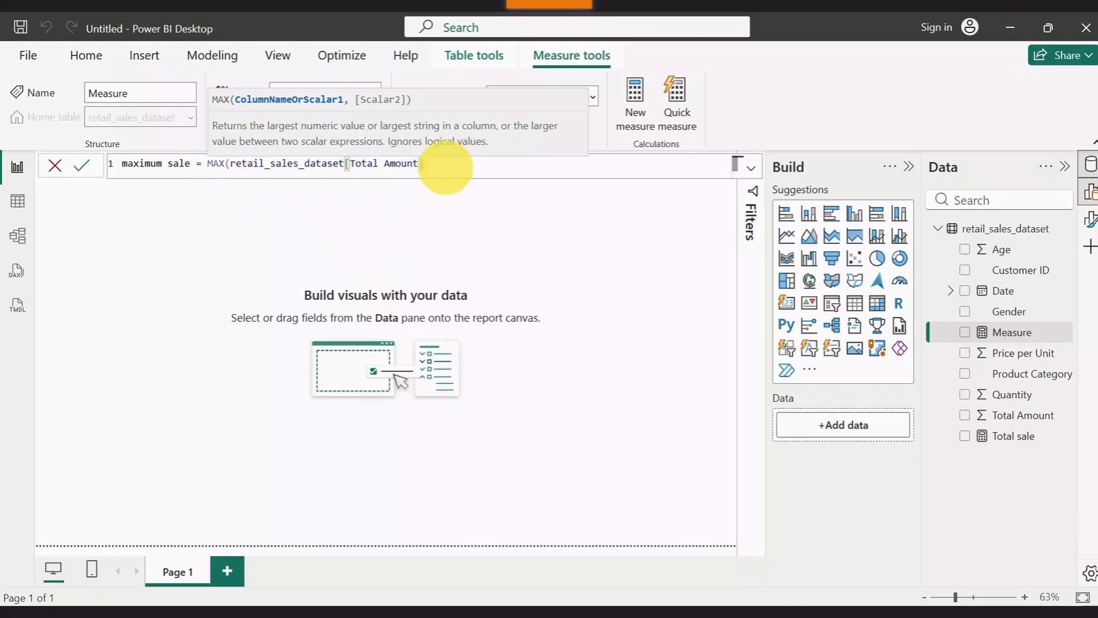
{"action": "type", "text": ")"}
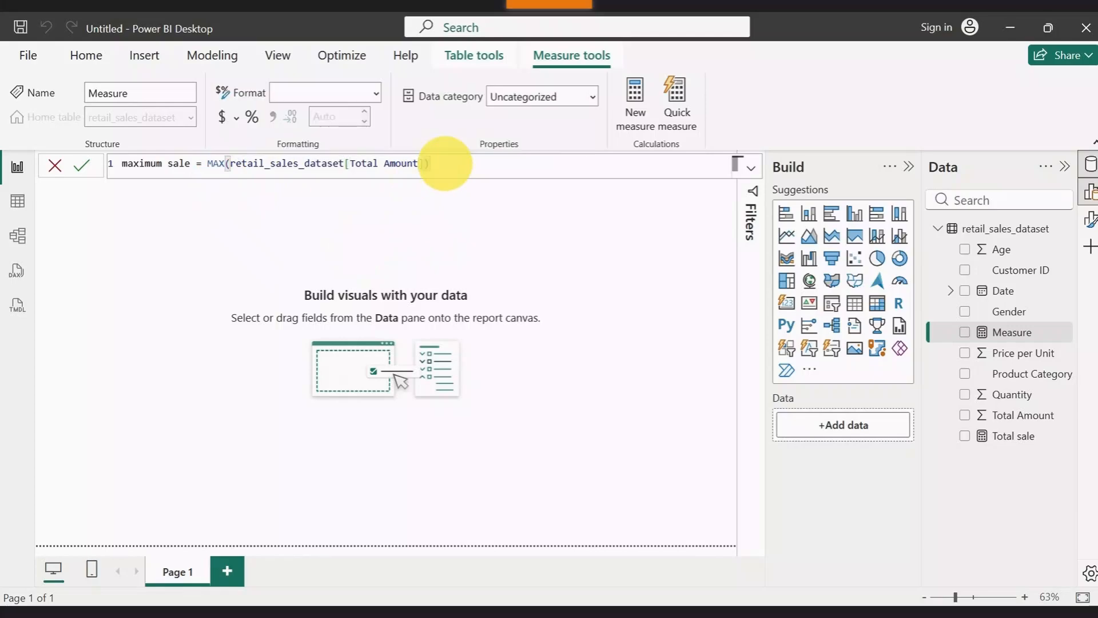
{"action": "key", "text": "Return"}
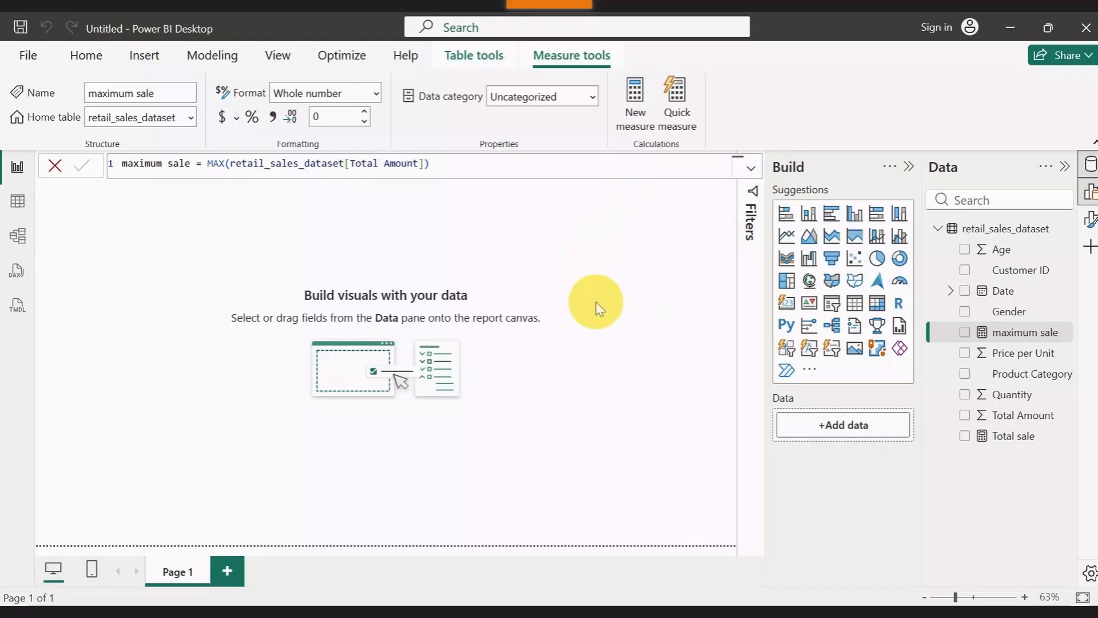
- Create a measure in retail_sales_dataset named minimum sale, defined as MIN(retail_sales_dataset[Total Amount]), and commit it
{"action": "left_click", "coordinate": [631, 115]}
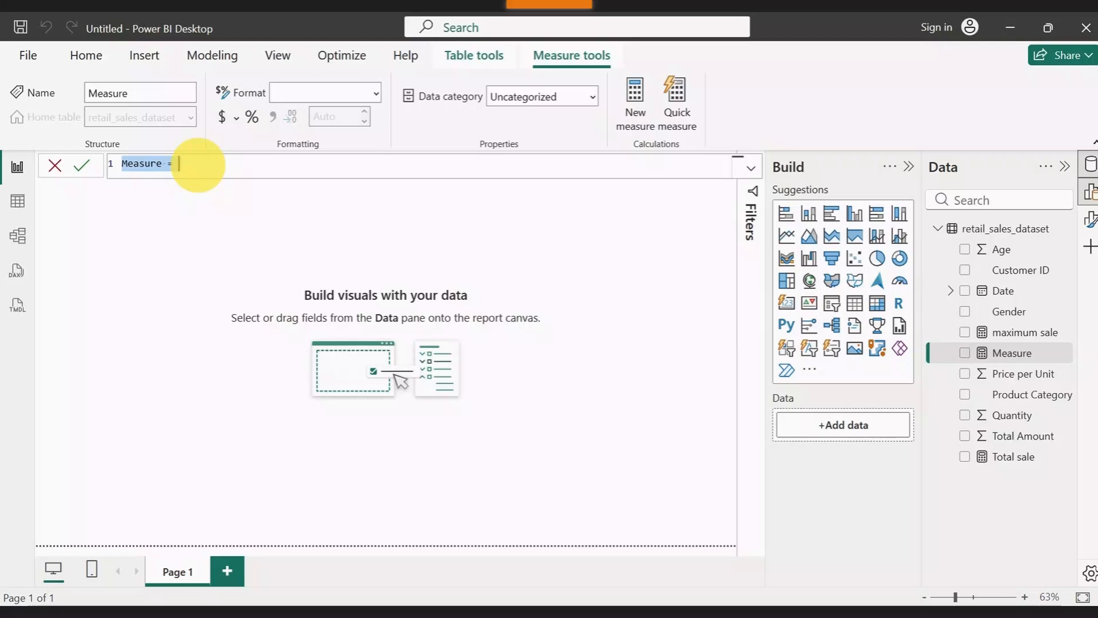
{"action": "key", "text": "BackSpace"}
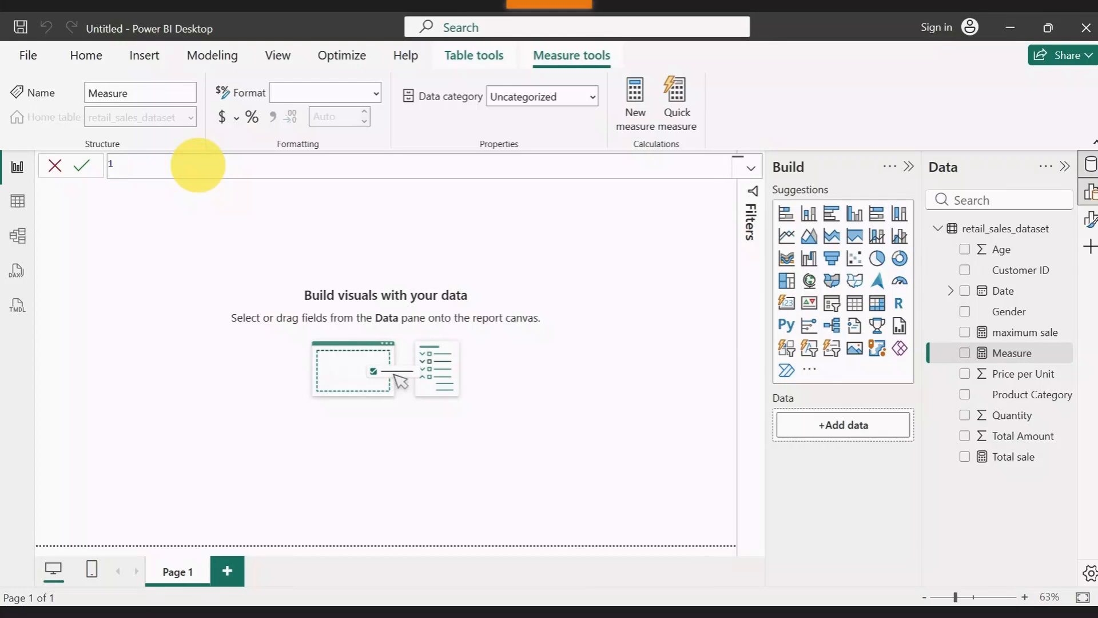
{"action": "type", "text": "m"}
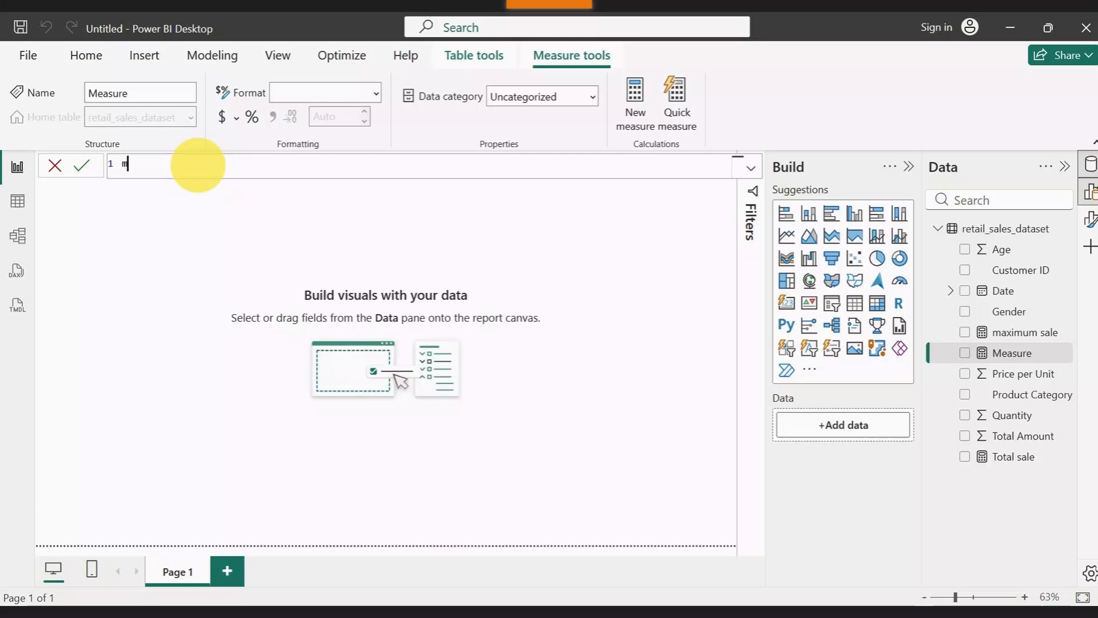
{"action": "type", "text": "inimum sale = min"}
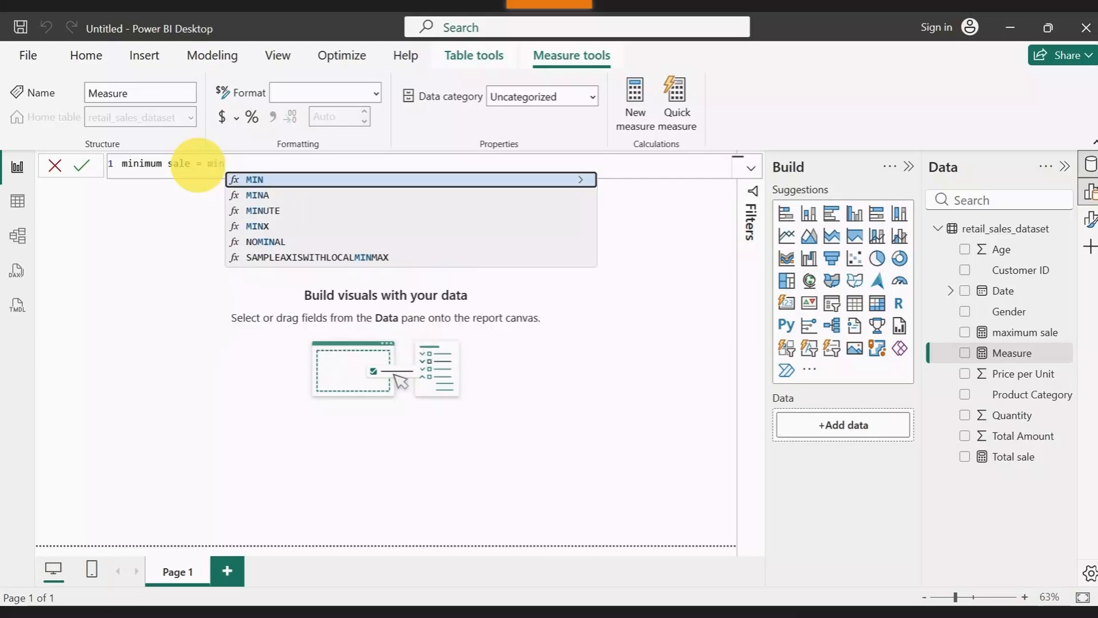
{"action": "key", "text": "Tab"}
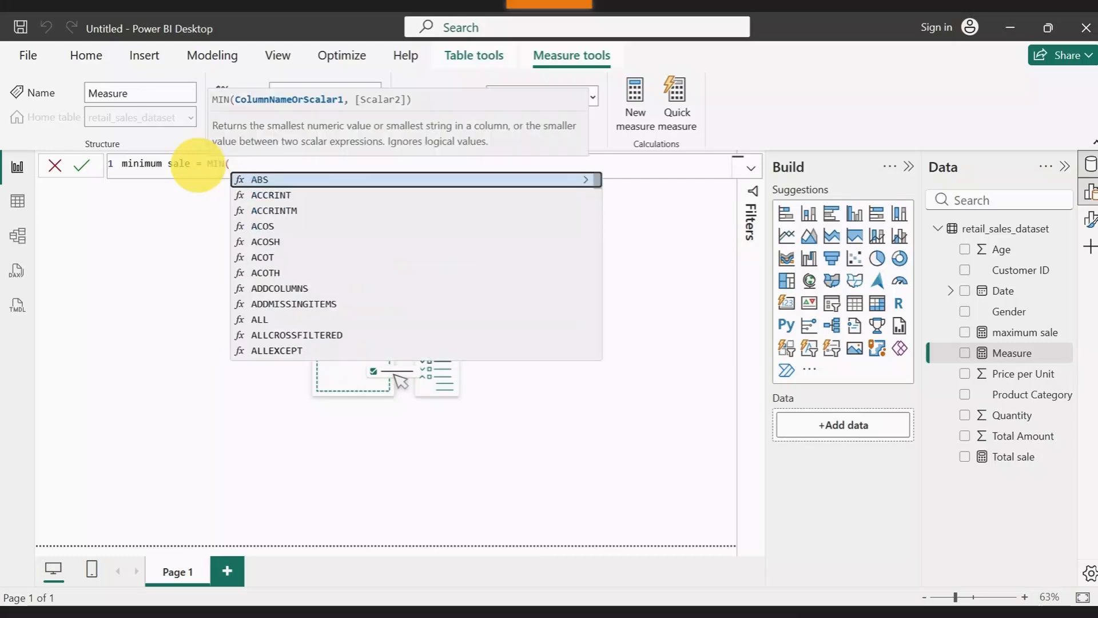
{"action": "type", "text": "re"}
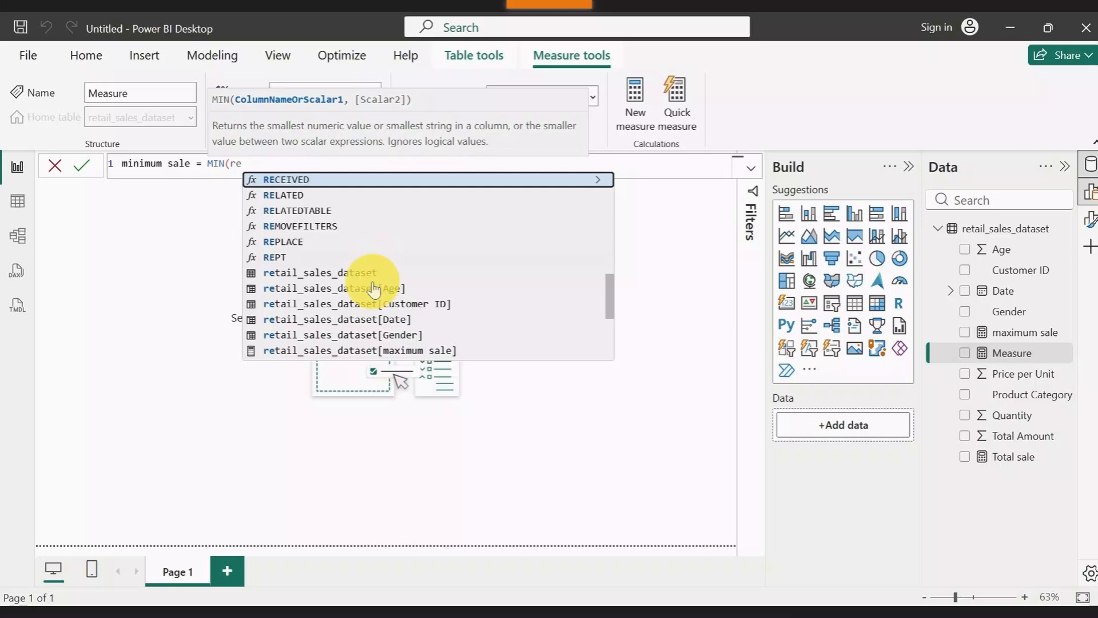
{"action": "scroll", "coordinate": [332, 297], "scroll_direction": "down", "scroll_amount": 2}
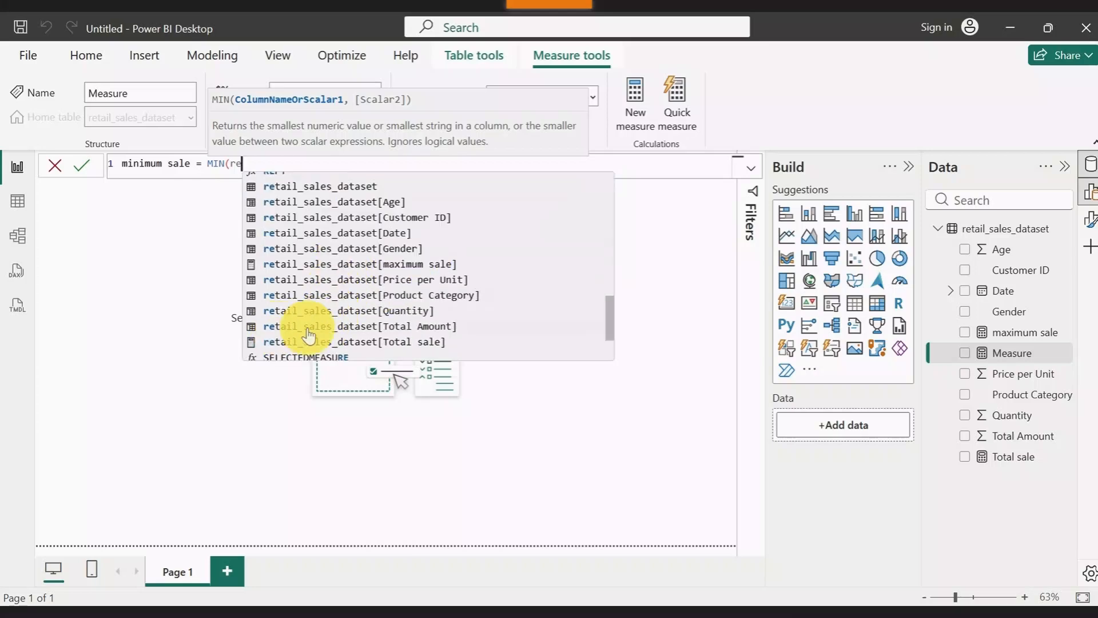
{"action": "left_click", "coordinate": [383, 326]}
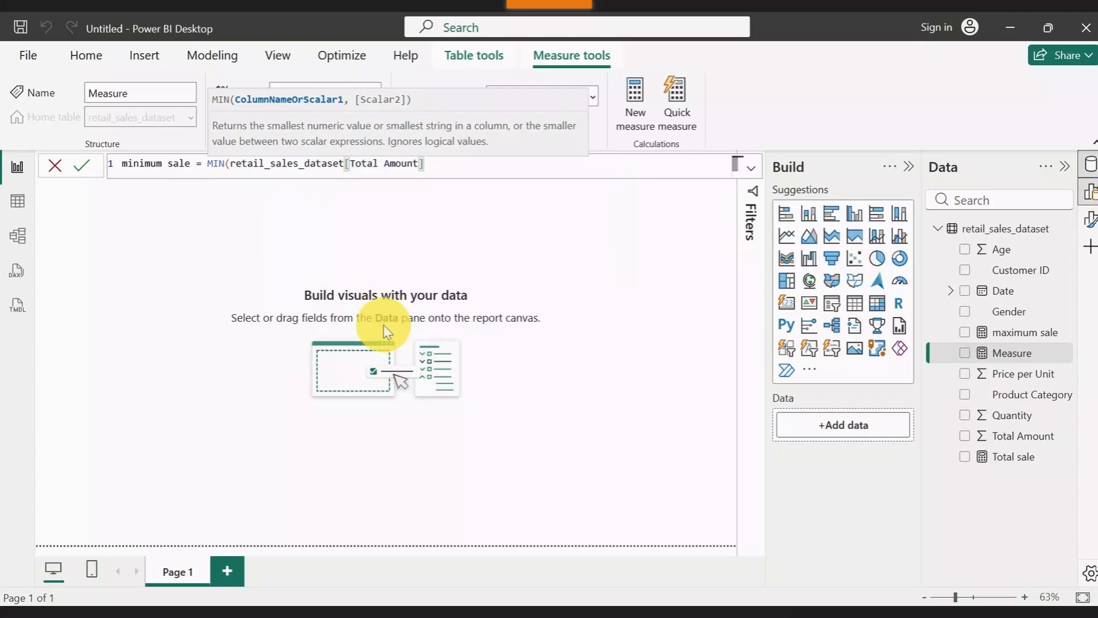
{"action": "type", "text": ")"}
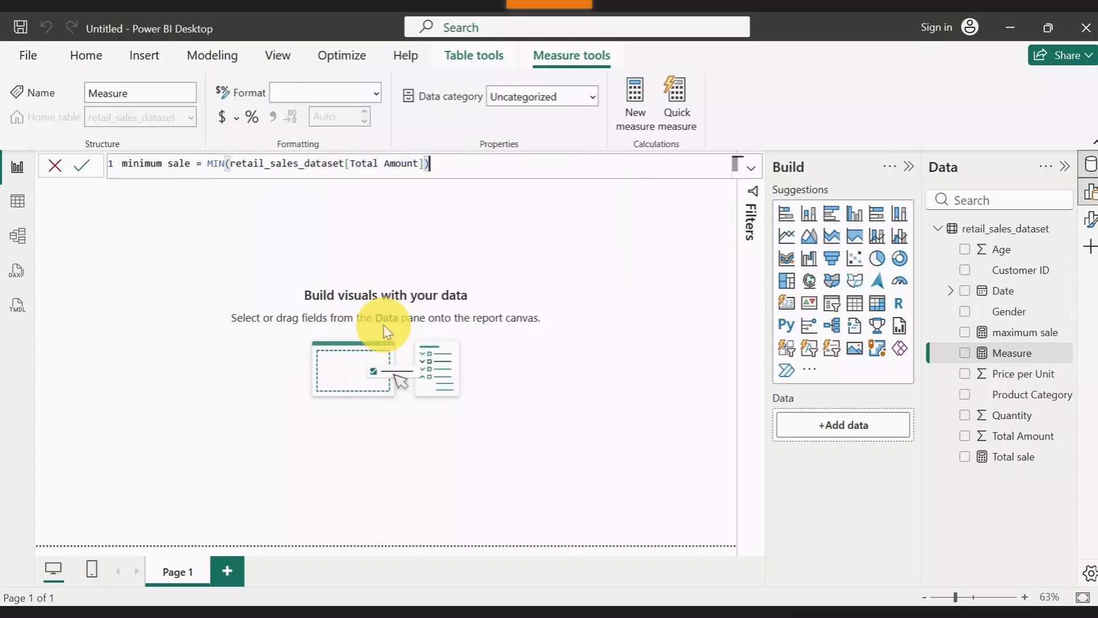
{"action": "key", "text": "Return"}
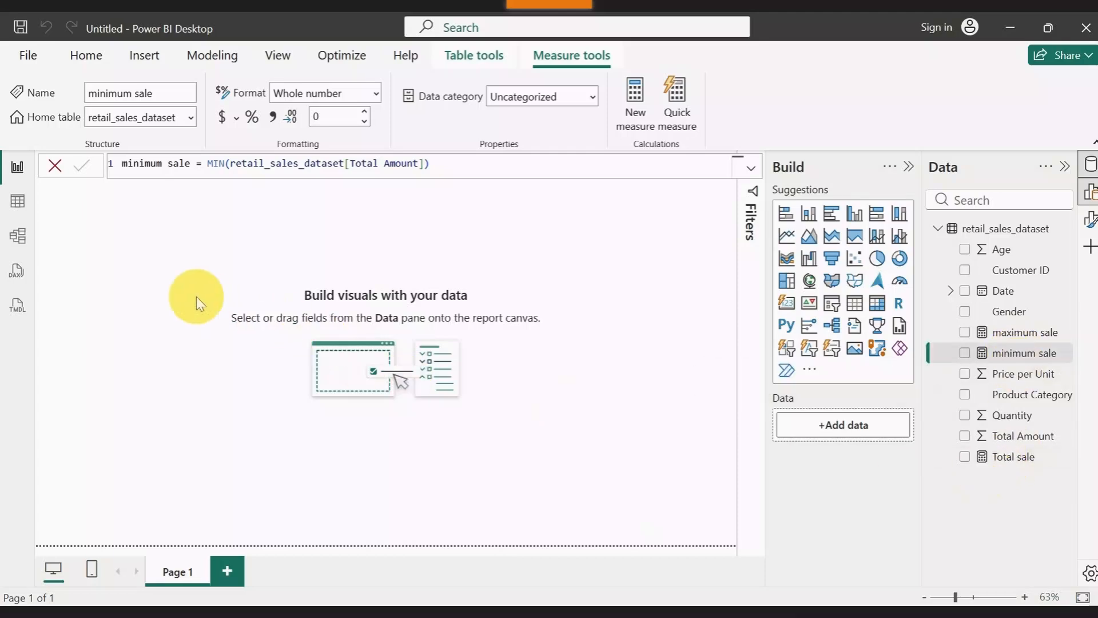
- Create a measure in retail_sales_dataset named Avg sale, defined as AVERAGE(retail_sales_dataset[Total Amount]), and commit it
{"action": "left_click", "coordinate": [636, 113]}
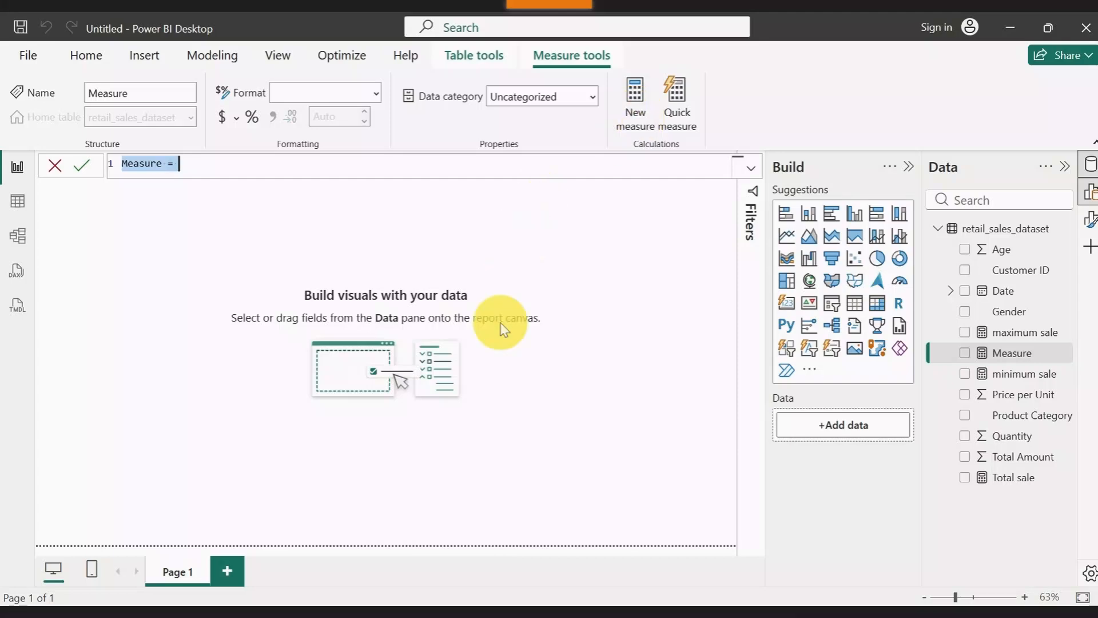
{"action": "type", "text": "A"}
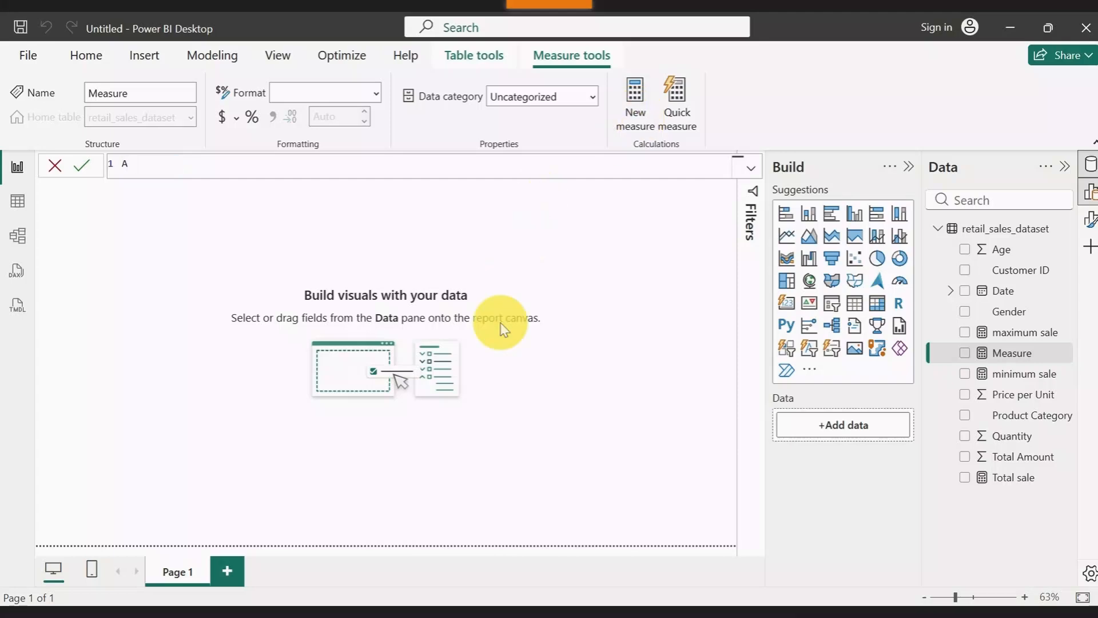
{"action": "type", "text": "vg sale = a"}
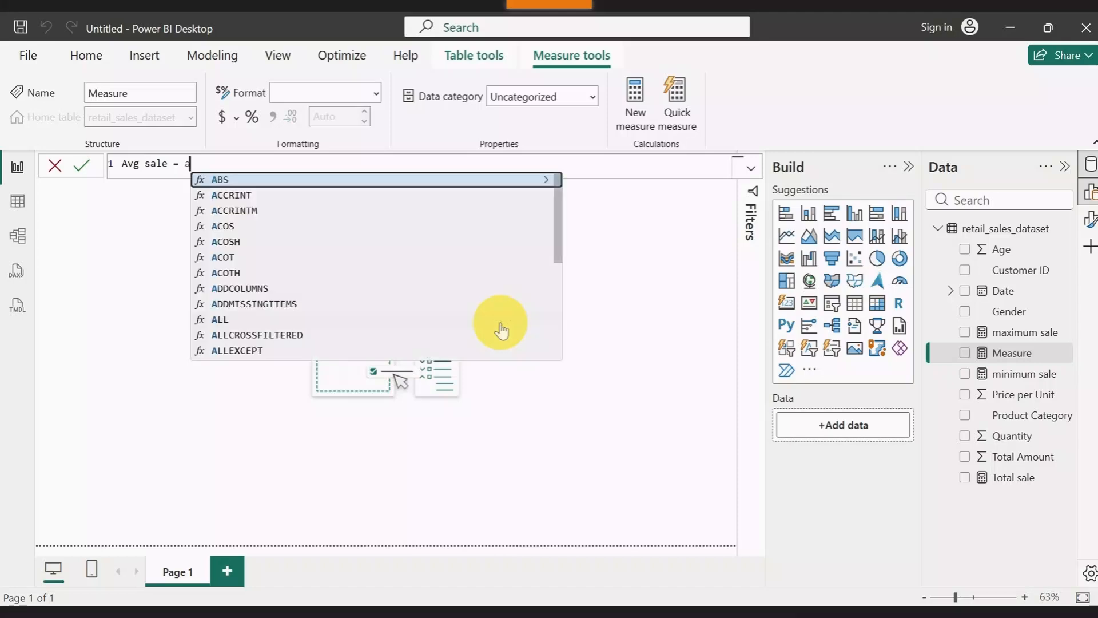
{"action": "type", "text": "v"}
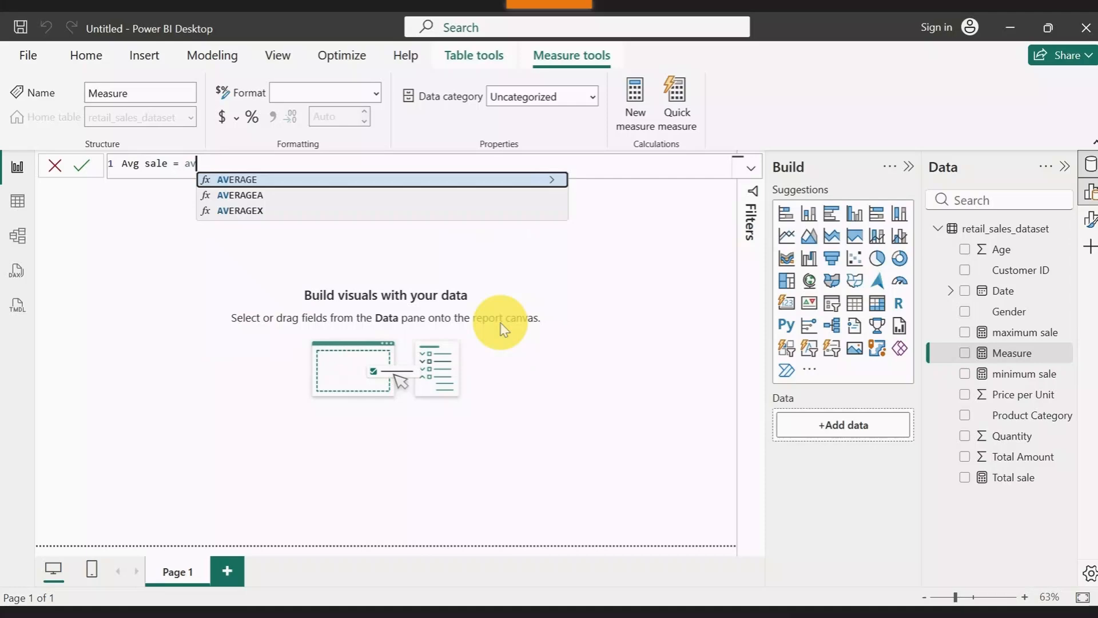
{"action": "key", "text": "Tab"}
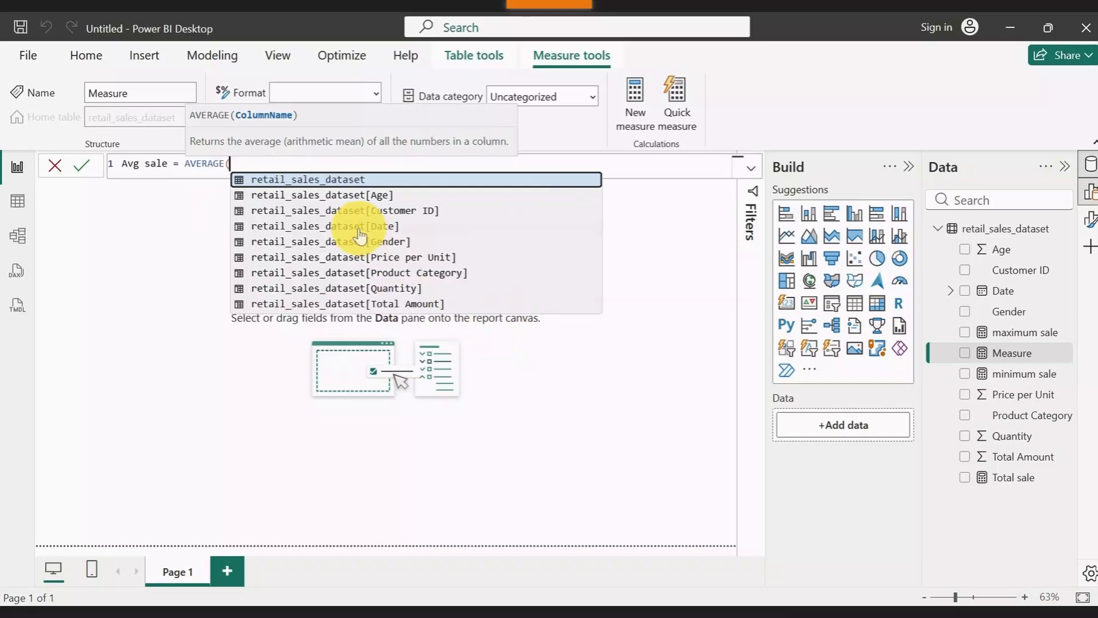
{"action": "left_click", "coordinate": [359, 303]}
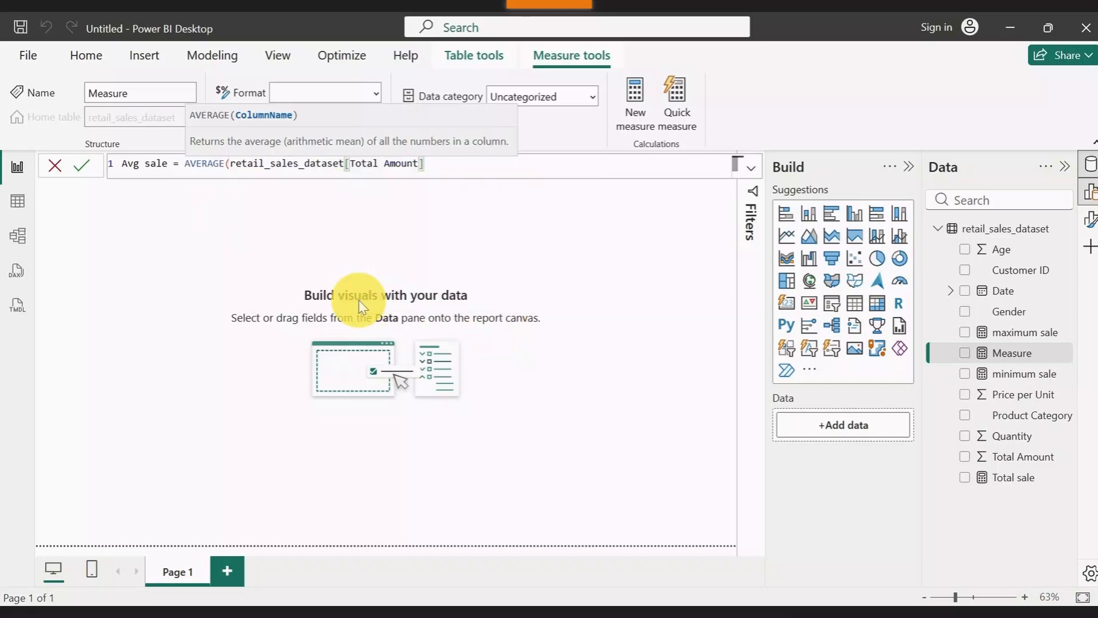
{"action": "type", "text": ")"}
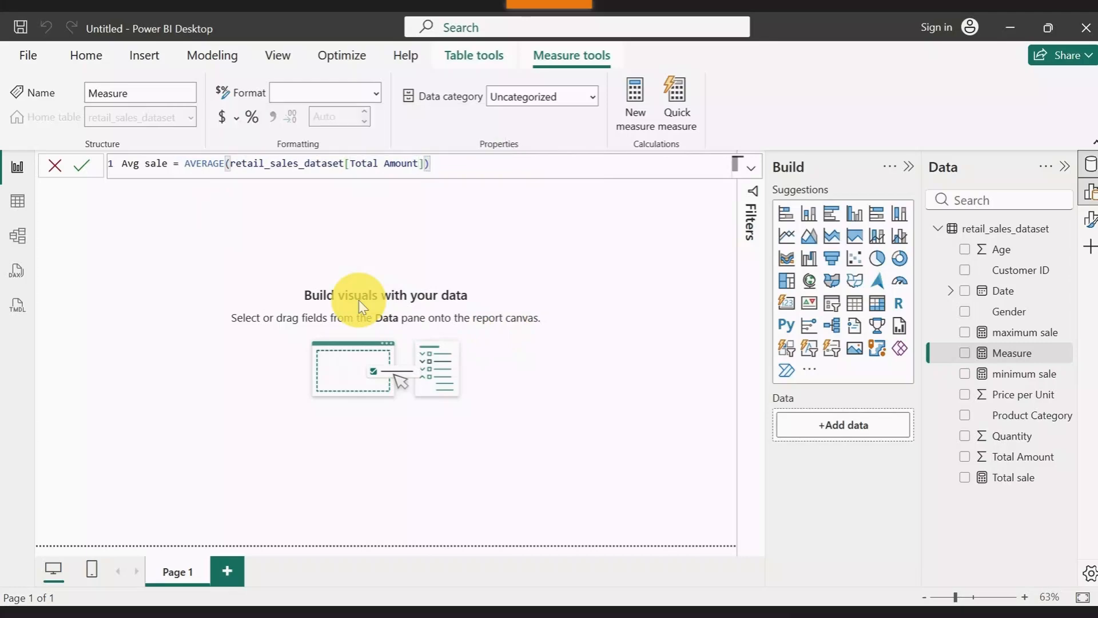
{"action": "key", "text": "Return"}
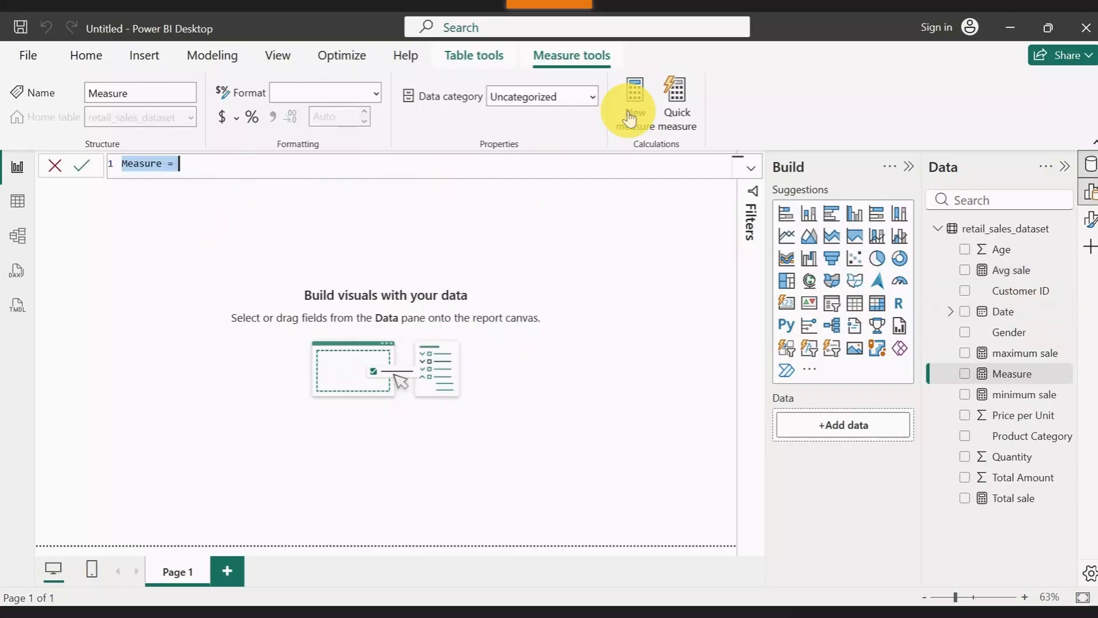
- Define the new measure as Total customers = COUNT(retail_sales_dataset[Customer ID]) and commit it
{"action": "key", "text": "BackSpace"}
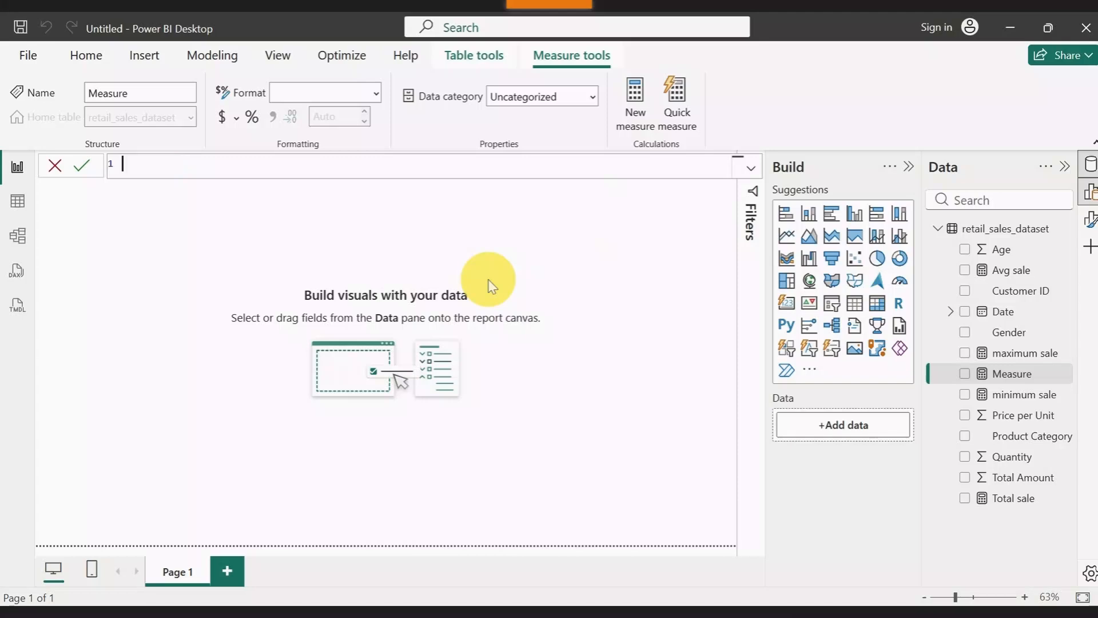
{"action": "type", "text": "Total customers = count"}
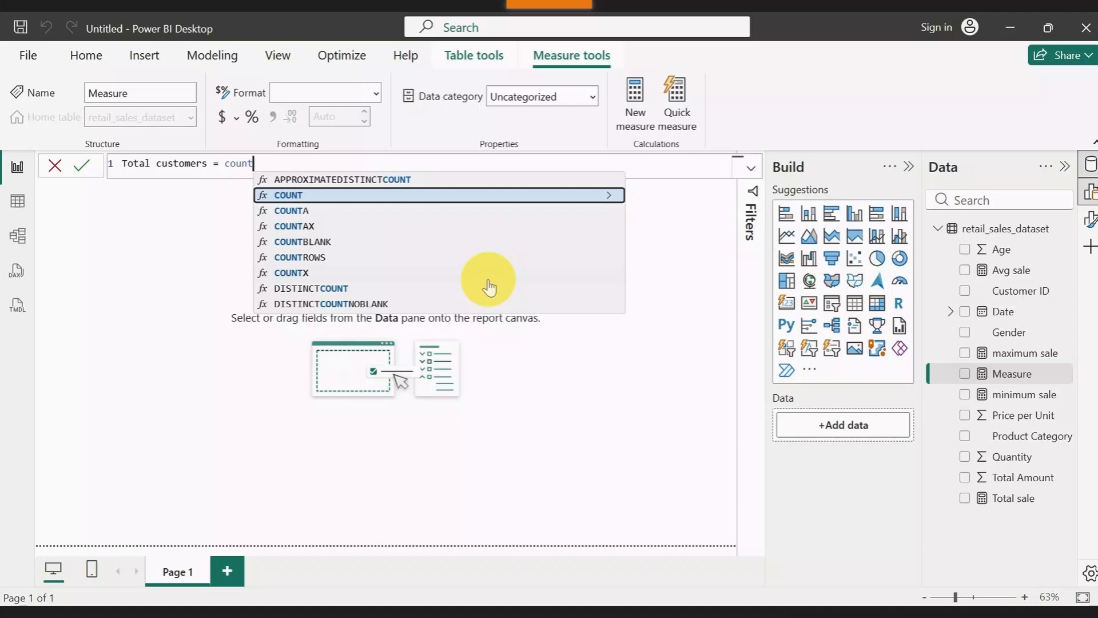
{"action": "key", "text": "Tab"}
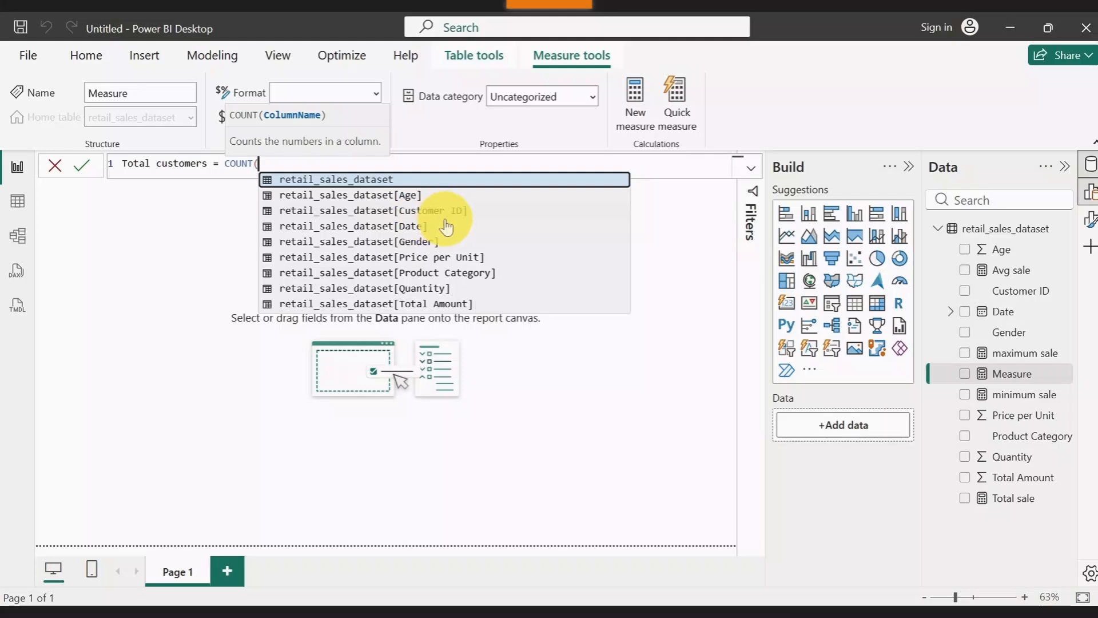
{"action": "left_click", "coordinate": [388, 211]}
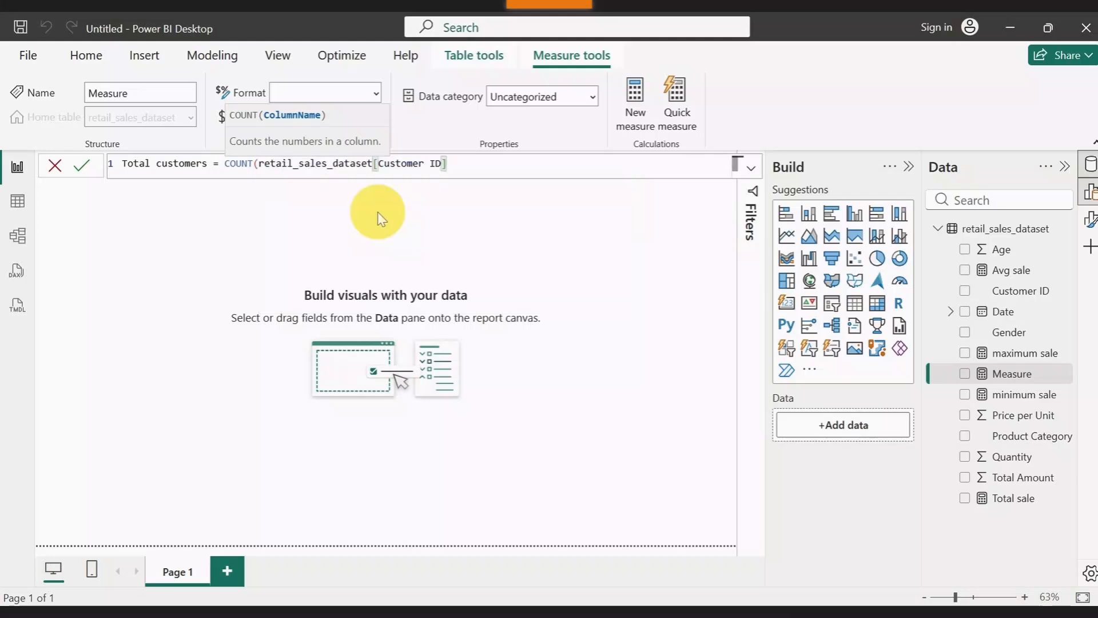
{"action": "type", "text": ")"}
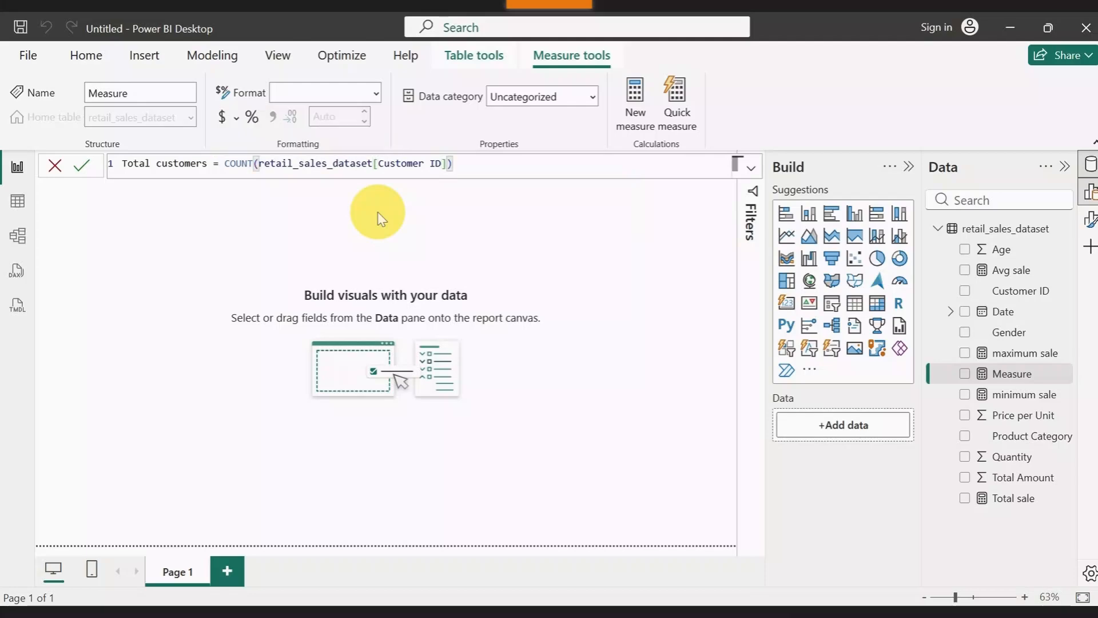
{"action": "key", "text": "Return"}
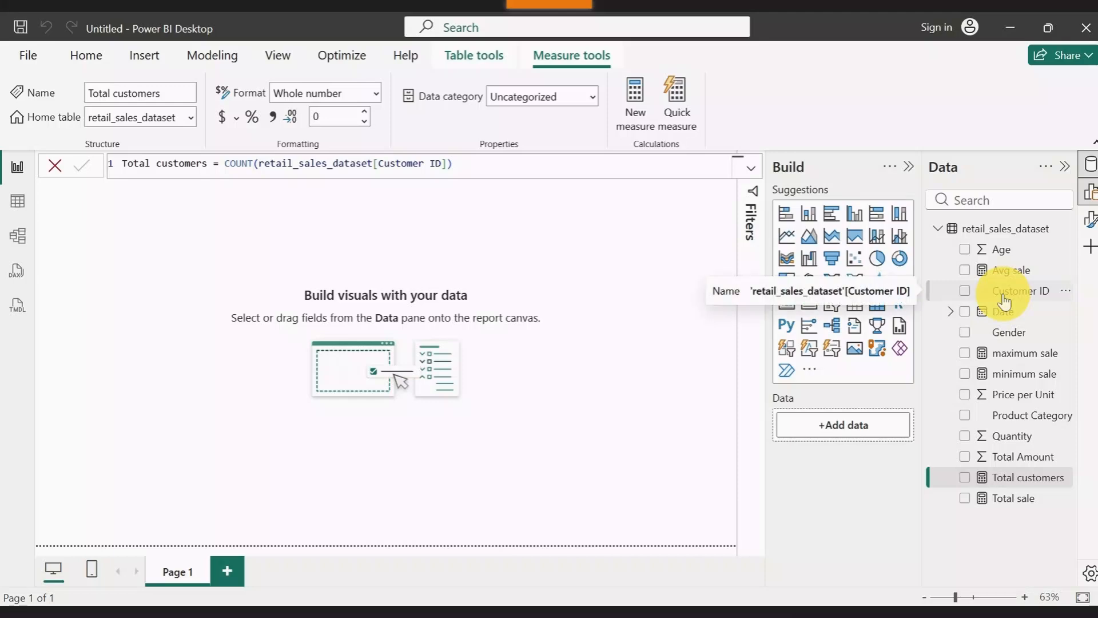
{"action": "left_click", "coordinate": [982, 486]}
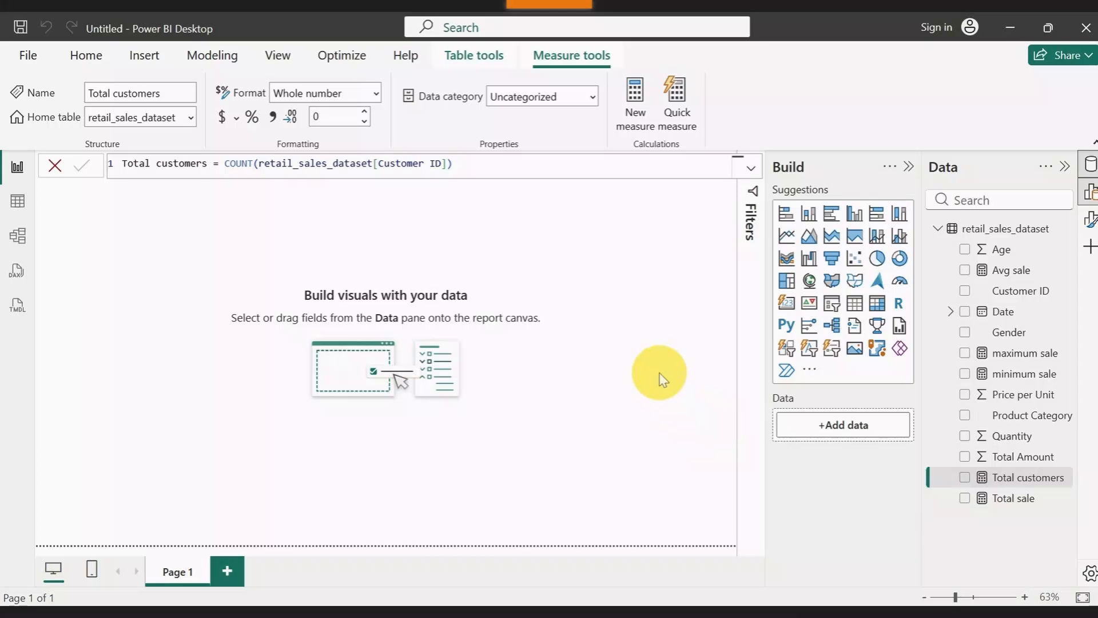
- Add a card visual showing the Total sale measure to Page 1 and shrink it to a small, wide rectangle
{"action": "left_click", "coordinate": [662, 379]}
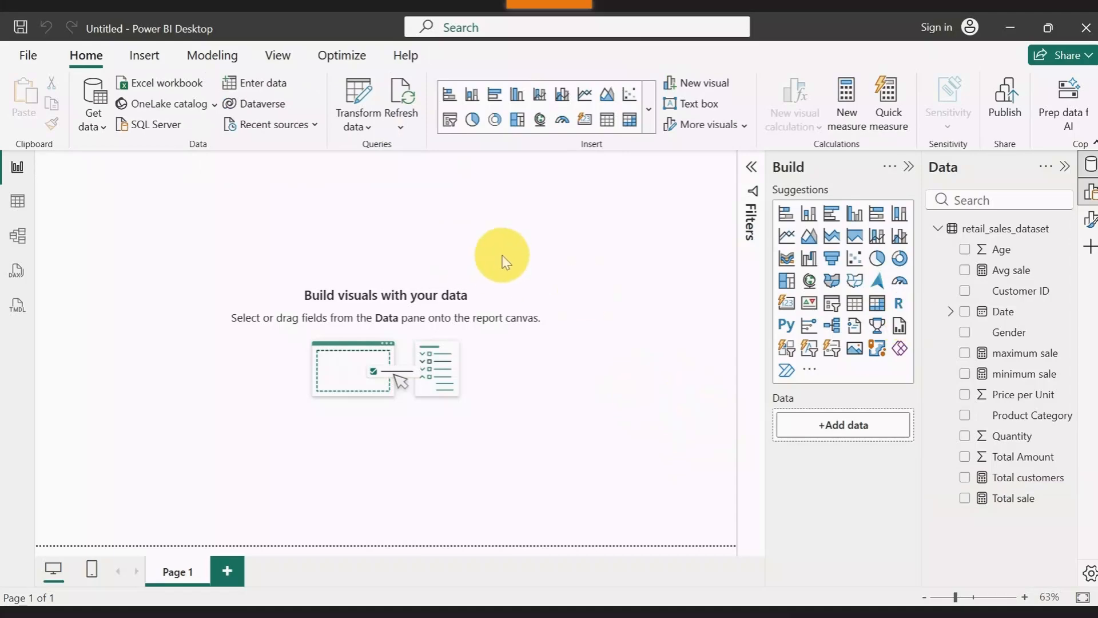
{"action": "left_click", "coordinate": [786, 307]}
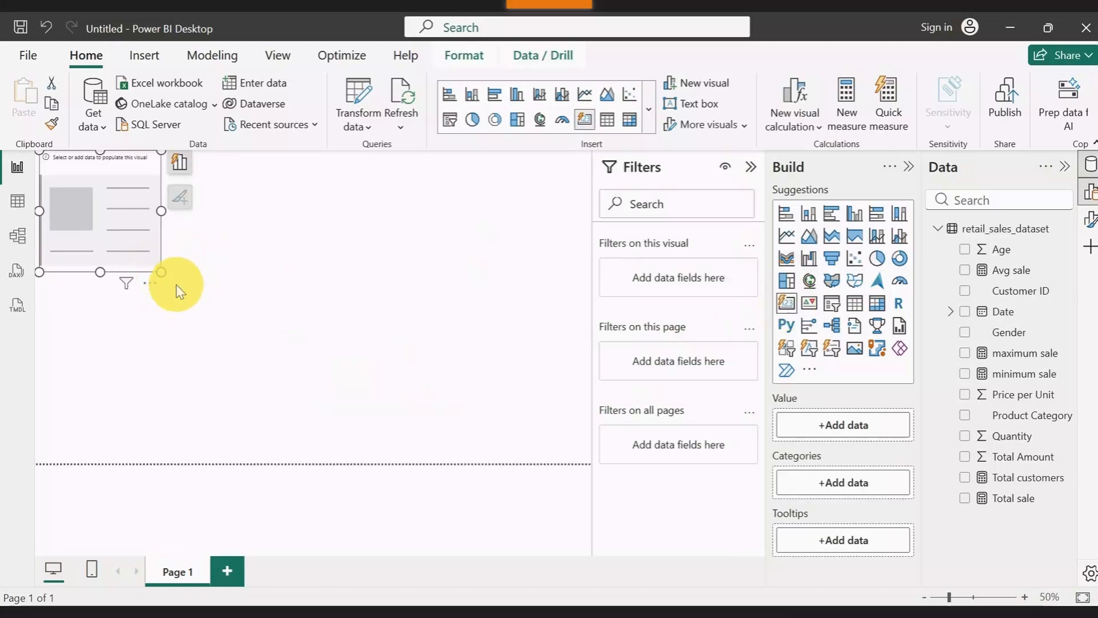
{"action": "left_click_drag", "start_coordinate": [176, 284], "coordinate": [232, 277]}
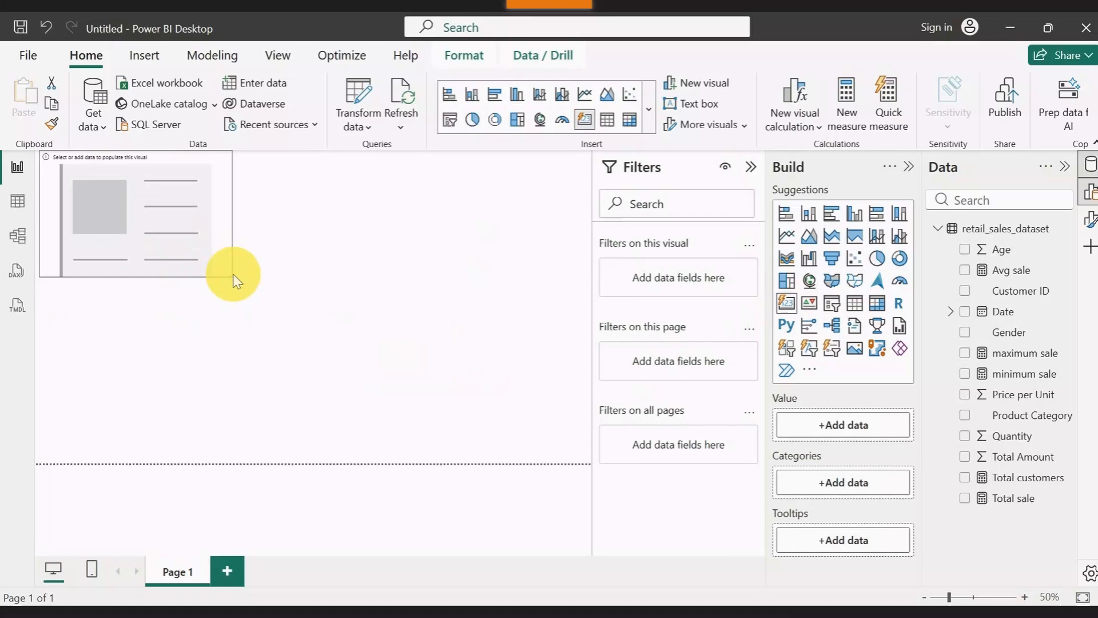
{"action": "left_click", "coordinate": [966, 498]}
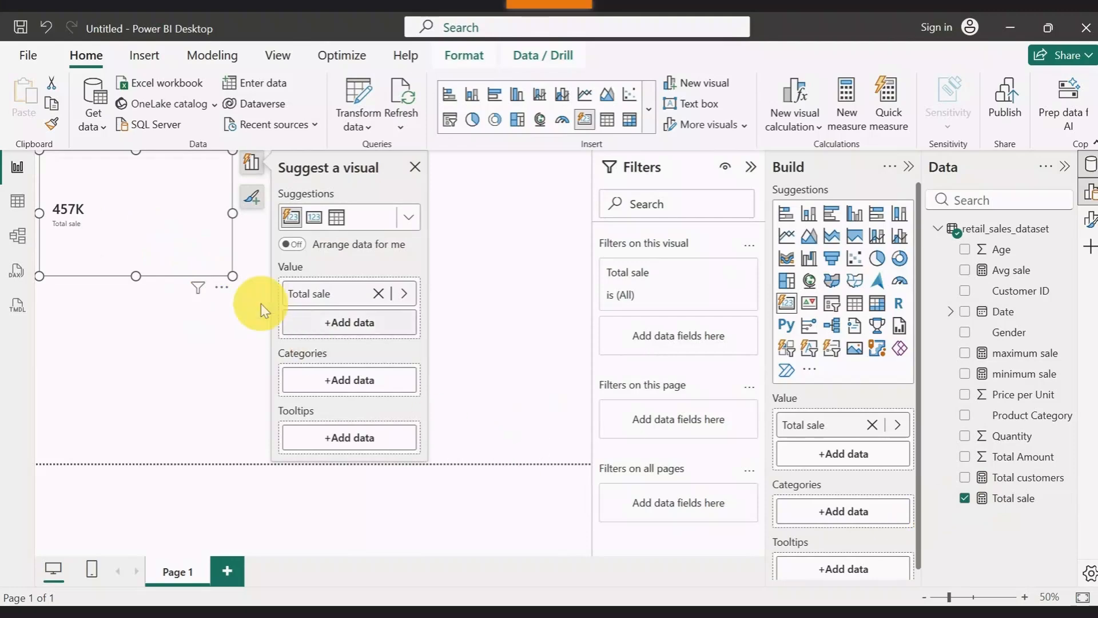
{"action": "left_click_drag", "start_coordinate": [232, 276], "coordinate": [204, 225]}
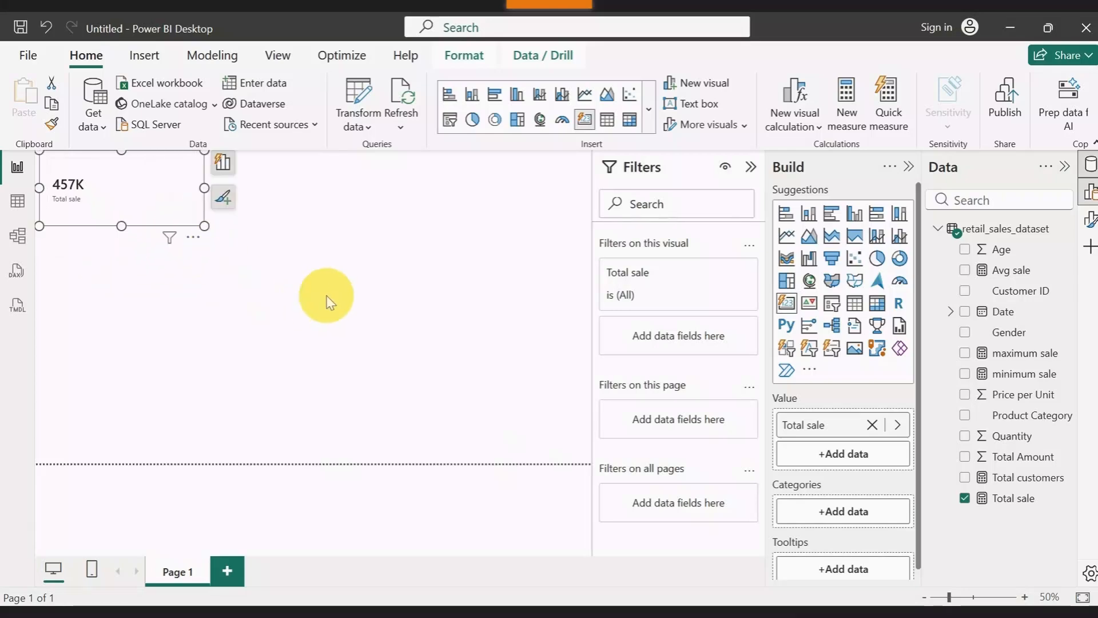
{"action": "left_click", "coordinate": [368, 204]}
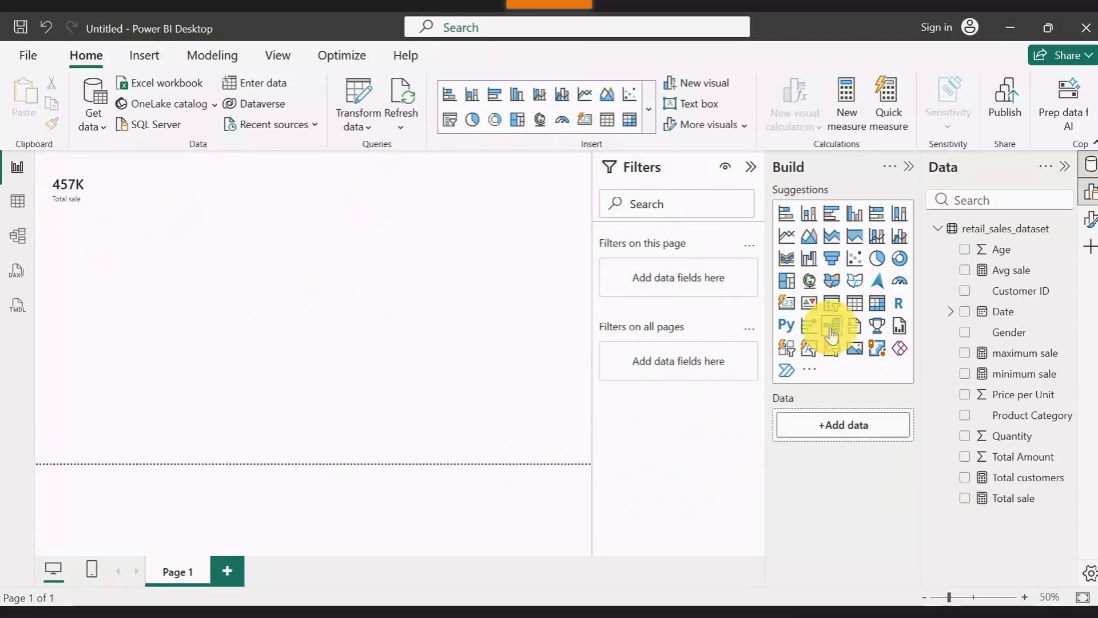
- Add a second card showing the Total customers measure below the Total sale card, and make it narrower and slightly taller
{"action": "left_click", "coordinate": [786, 307]}
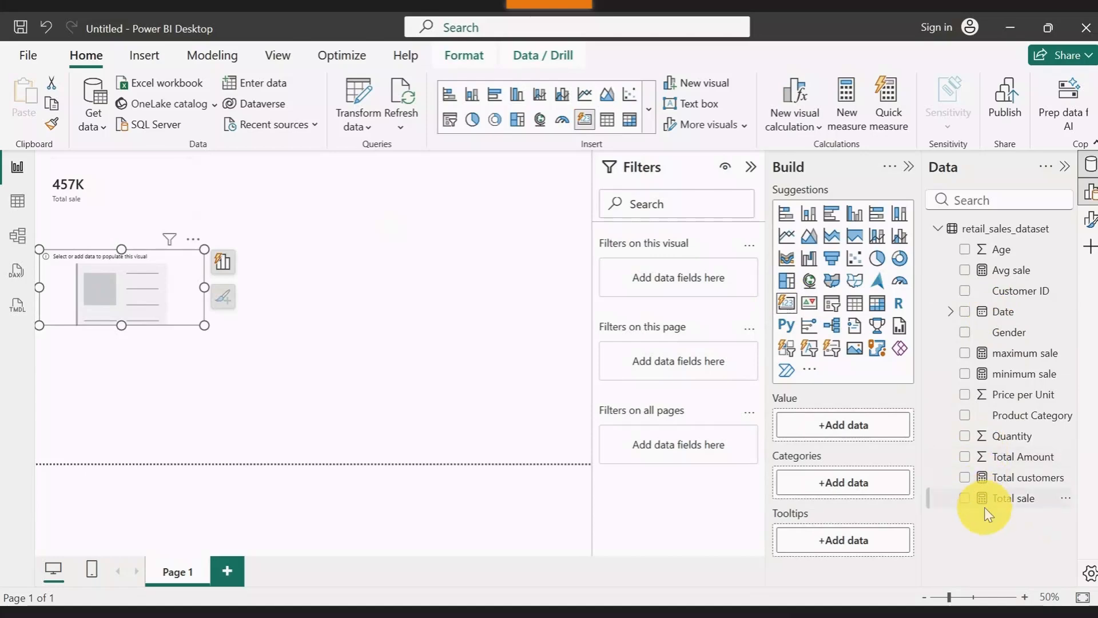
{"action": "left_click", "coordinate": [969, 479]}
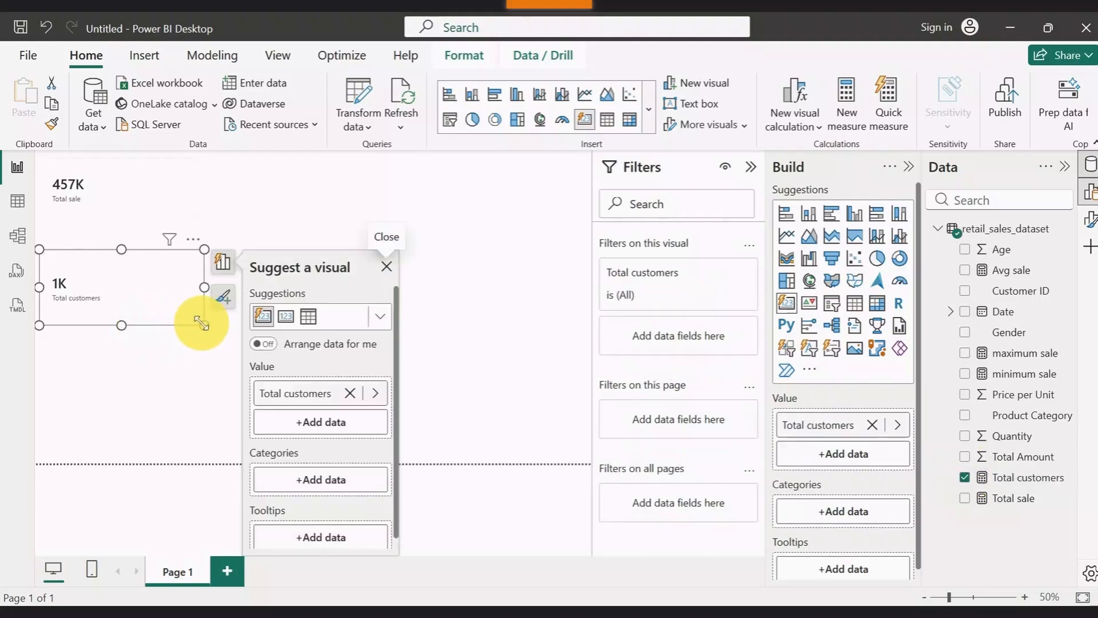
{"action": "left_click_drag", "start_coordinate": [200, 323], "coordinate": [127, 342]}
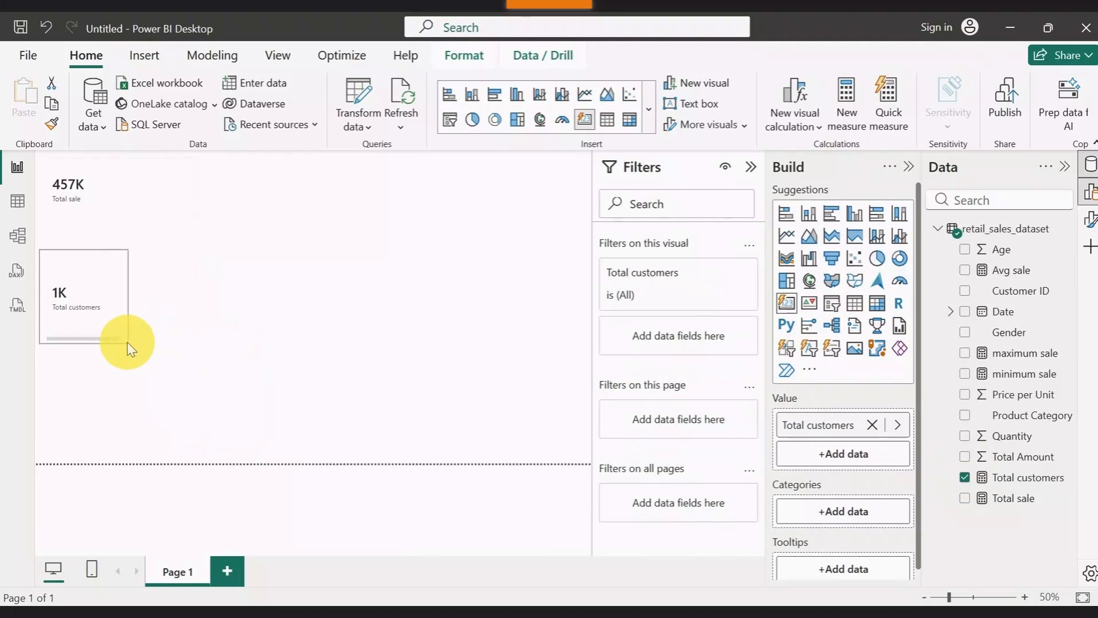
{"action": "left_click", "coordinate": [263, 276]}
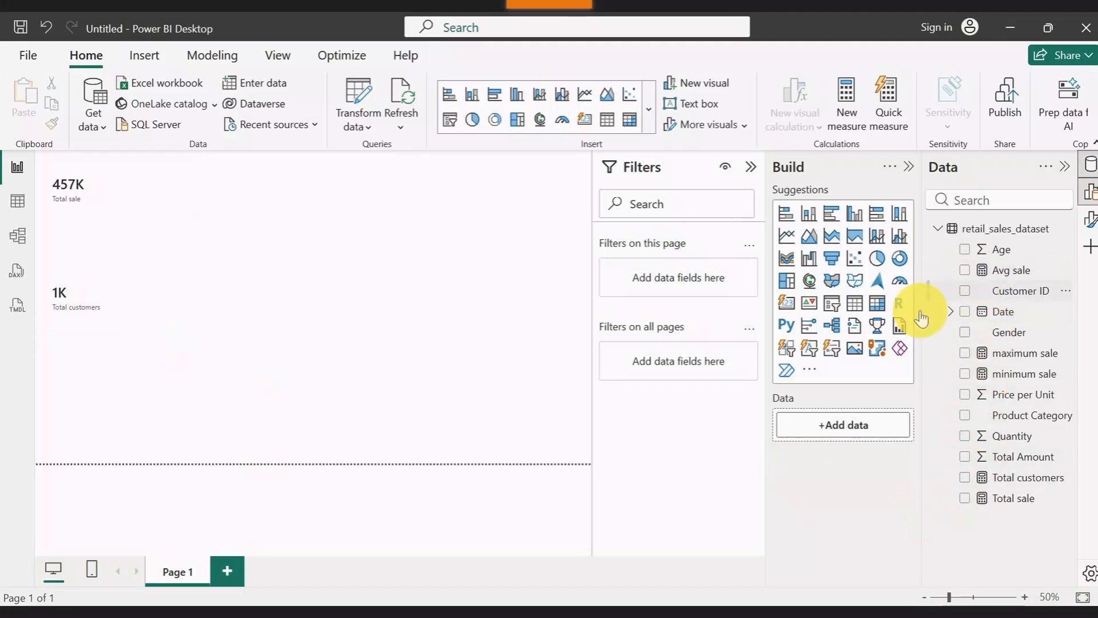
- Add a third card showing the Avg sale measure below the Total customers card and reduce its size slightly
{"action": "left_click", "coordinate": [789, 306]}
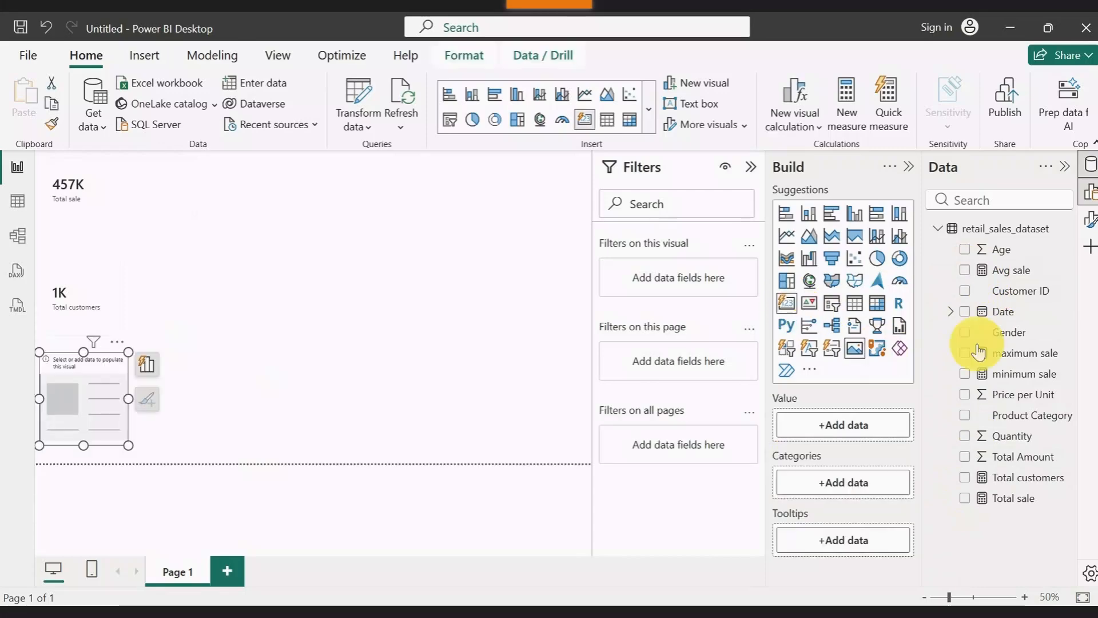
{"action": "left_click", "coordinate": [967, 273]}
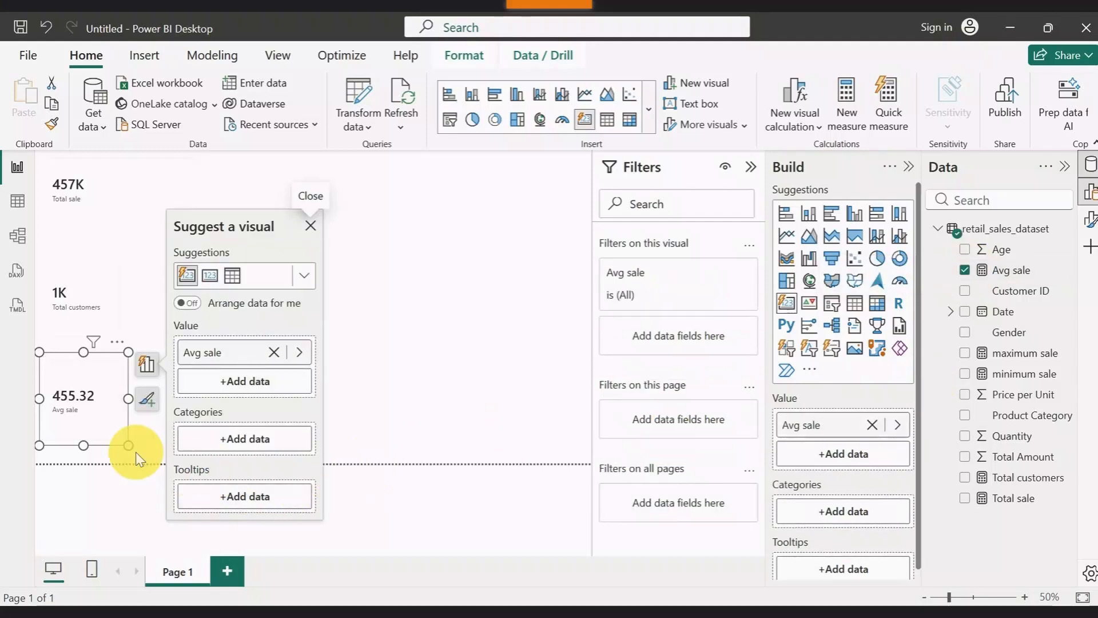
{"action": "left_click_drag", "start_coordinate": [131, 446], "coordinate": [111, 426]}
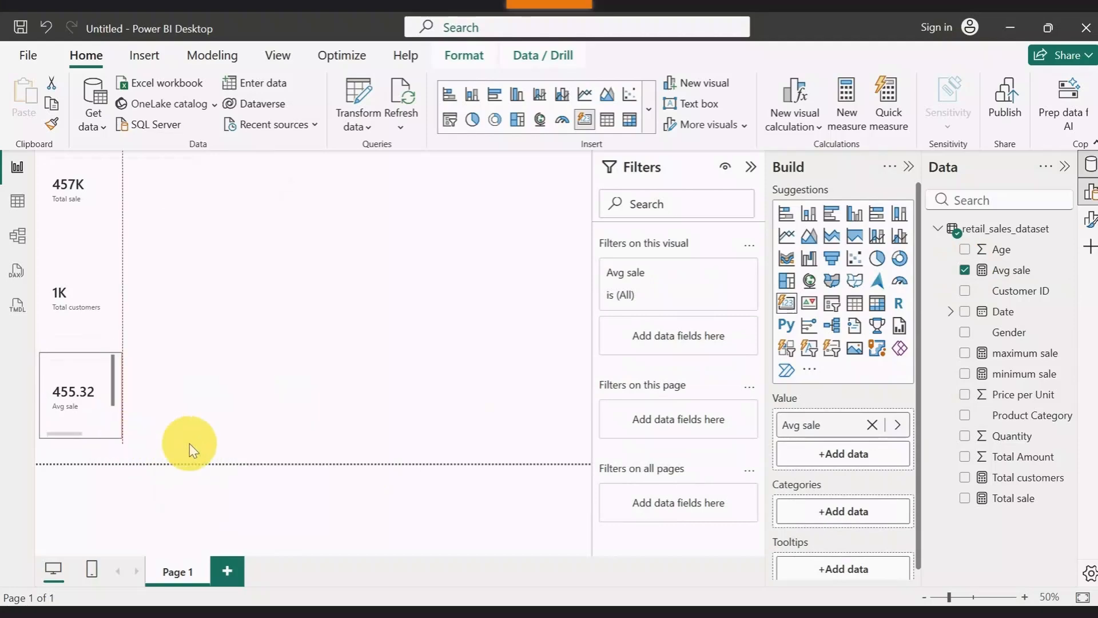
{"action": "left_click", "coordinate": [340, 392]}
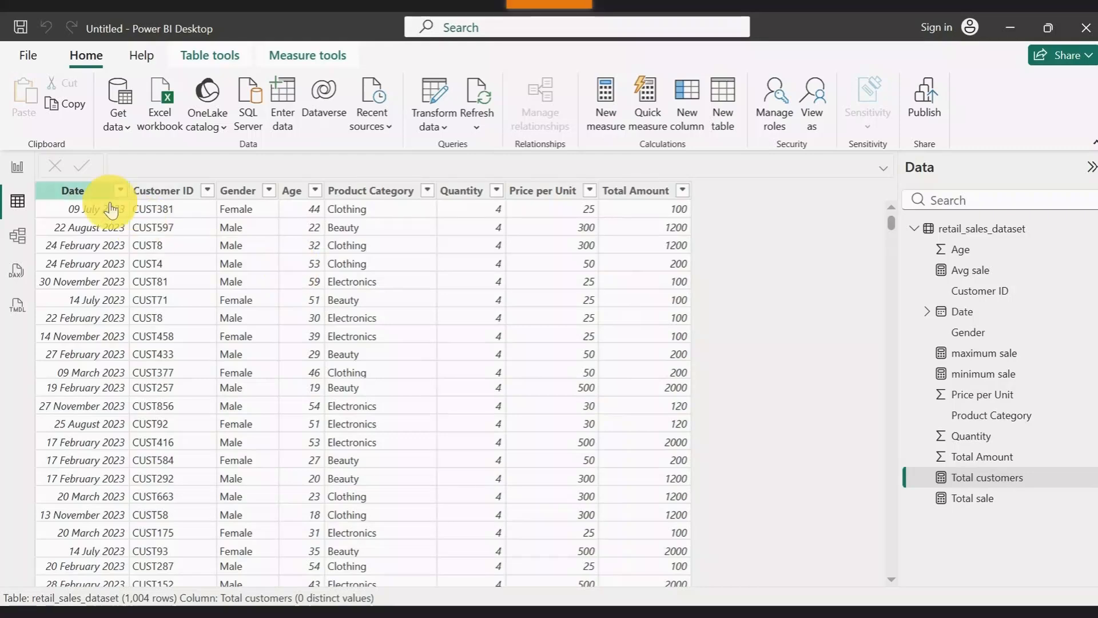
- Return to the report view, add a new report page and start a new measure named last 1 month sale
{"action": "left_click", "coordinate": [17, 170]}
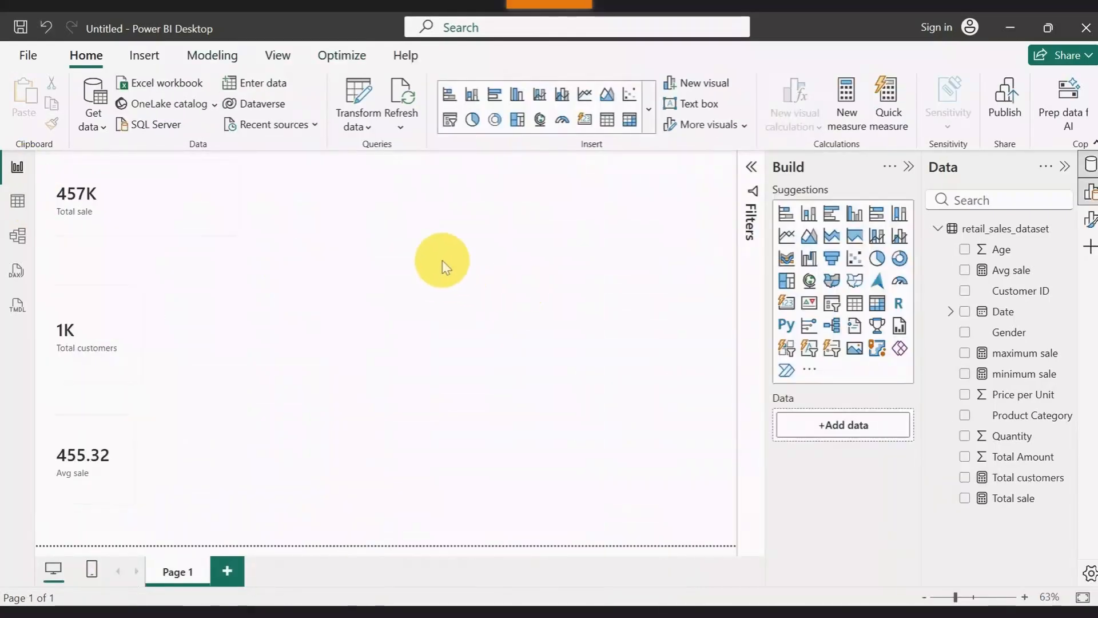
{"action": "left_click", "coordinate": [228, 572]}
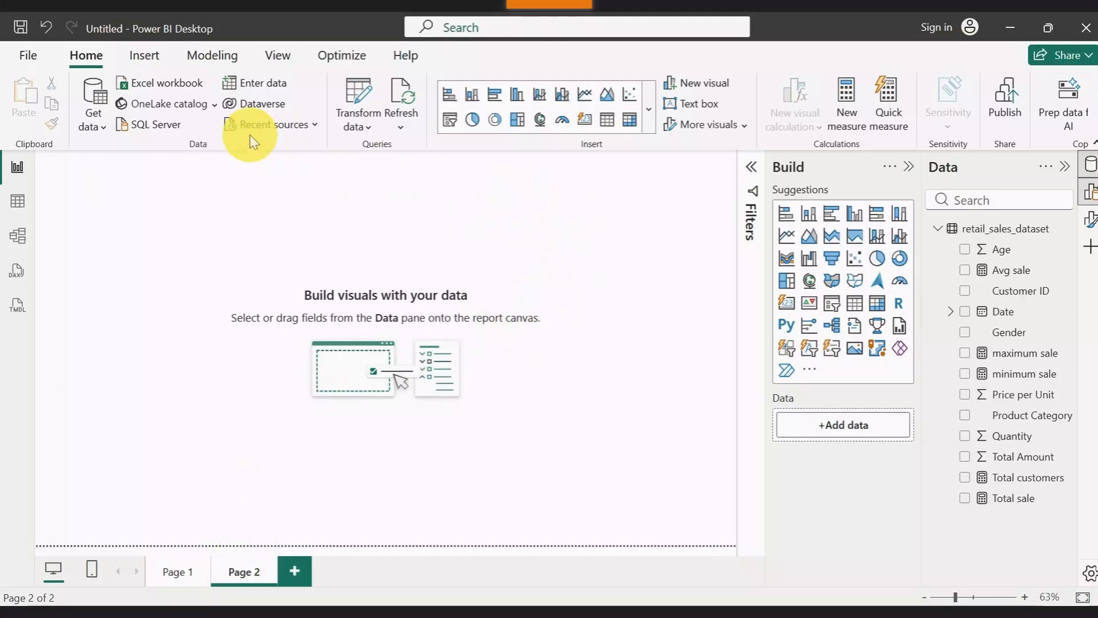
{"action": "left_click", "coordinate": [853, 129]}
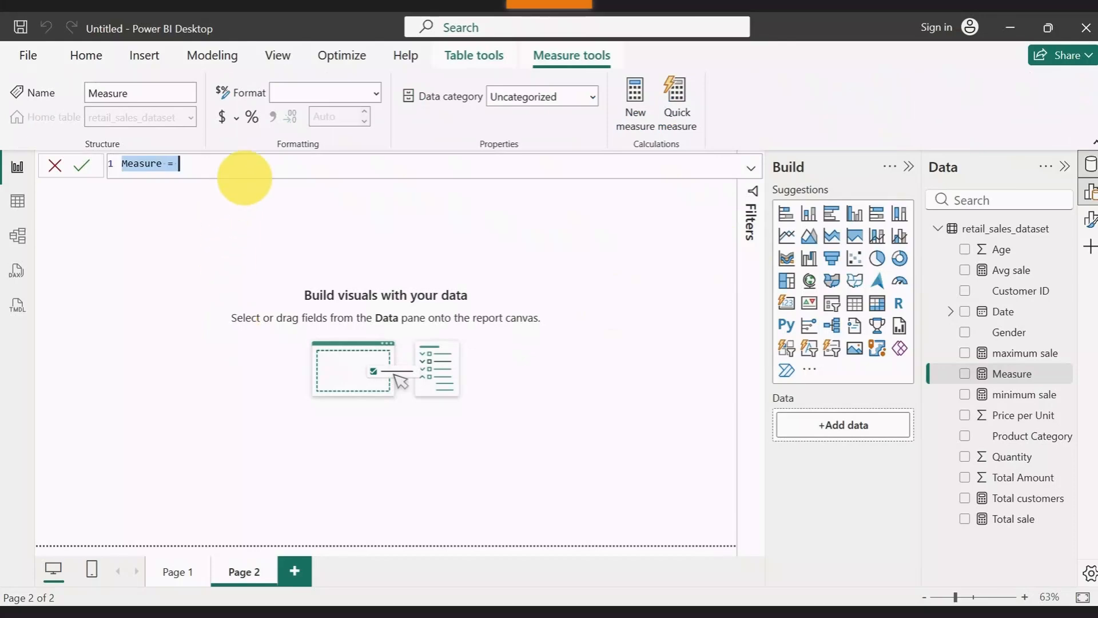
{"action": "key", "text": "BackSpace"}
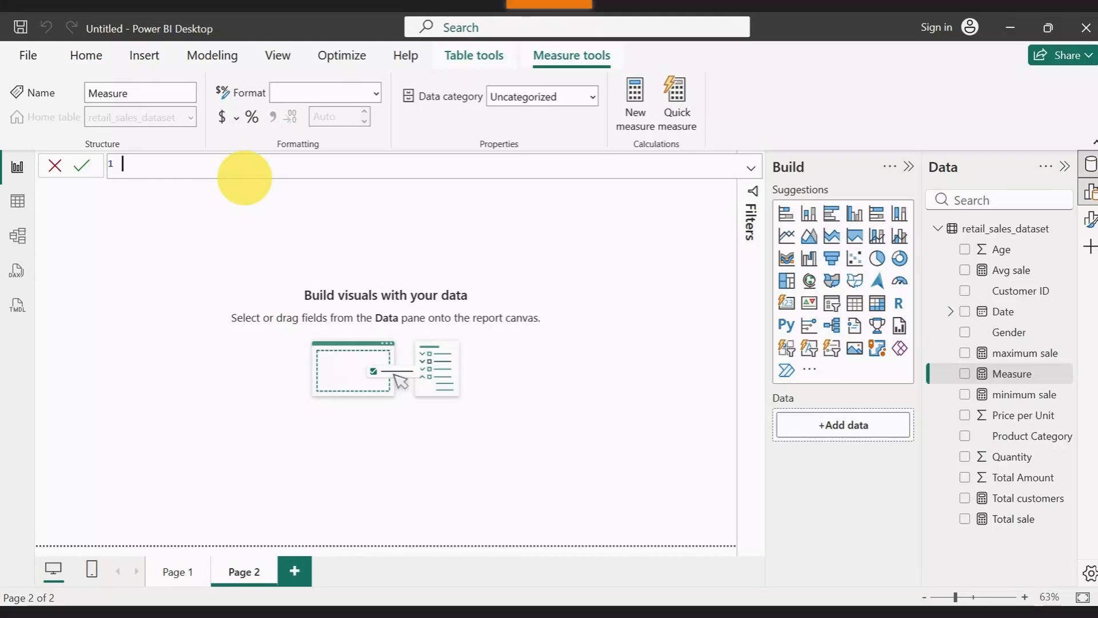
{"action": "type", "text": "last 1 month sale ="}
{"action": "type", "text": "ca"}
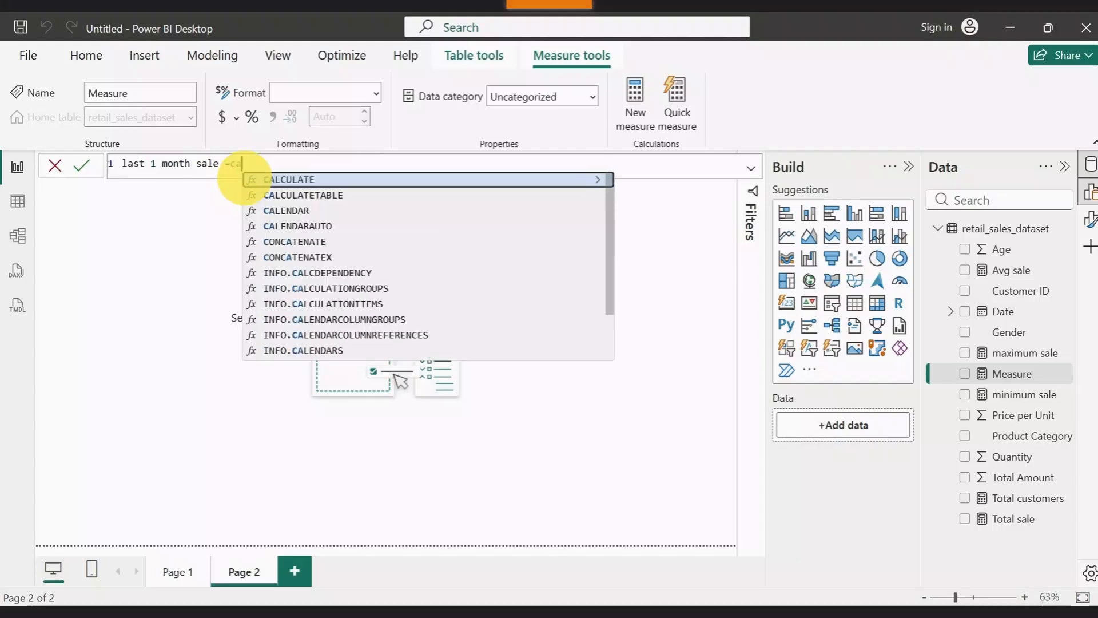
{"action": "left_click", "coordinate": [246, 180]}
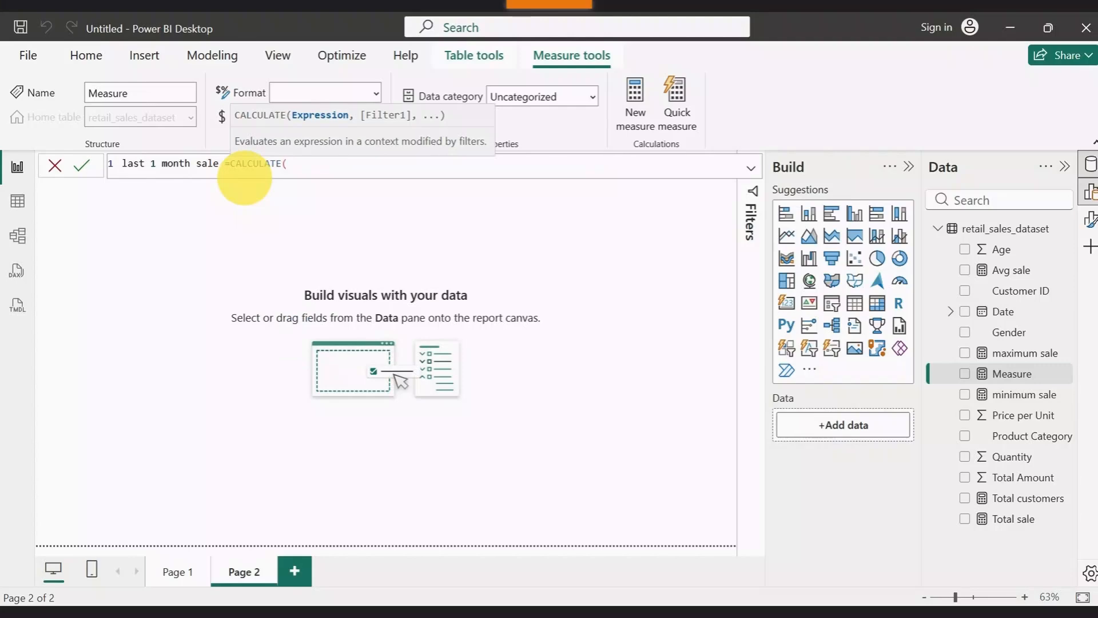
{"action": "key", "text": "BackSpace"}
{"action": "key", "text": "BackSpace"}
{"action": "key", "text": "BackSpace"}
{"action": "key", "text": "BackSpace"}
{"action": "key", "text": "BackSpace"}
{"action": "key", "text": "BackSpace"}
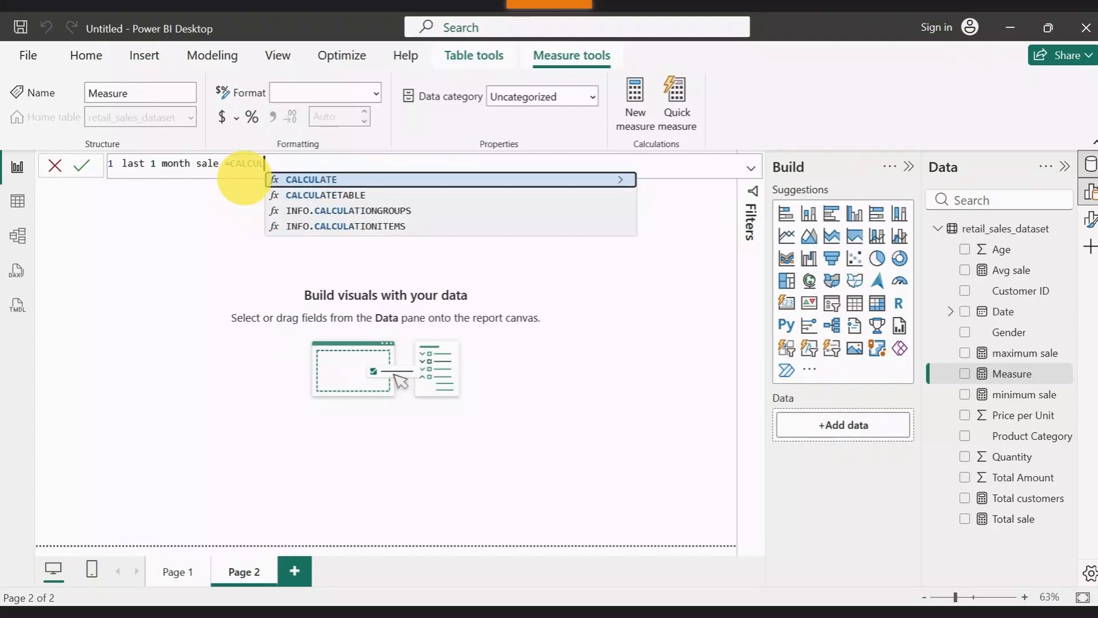
{"action": "key", "text": "BackSpace"}
{"action": "key", "text": "BackSpace"}
{"action": "key", "text": "BackSpace"}
{"action": "key", "text": "BackSpace"}
- Begin the last 1 month sale formula with CALCULATE, using SUM of retail_sales_dataset[Total Amount] as its expression
{"action": "type", "text": "c"}
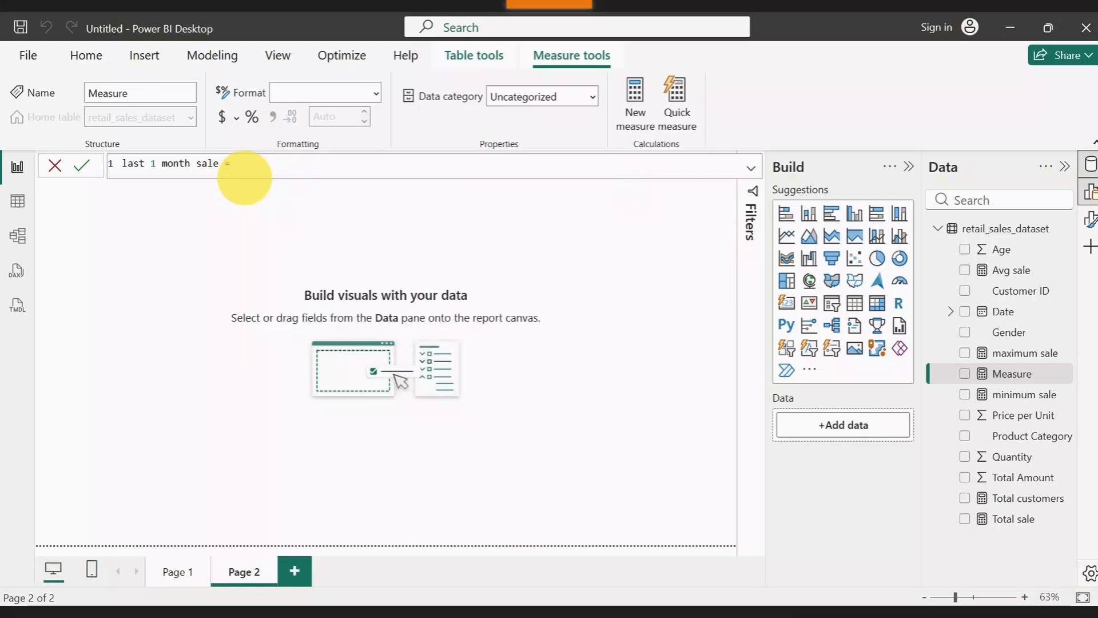
{"action": "type", "text": "al"}
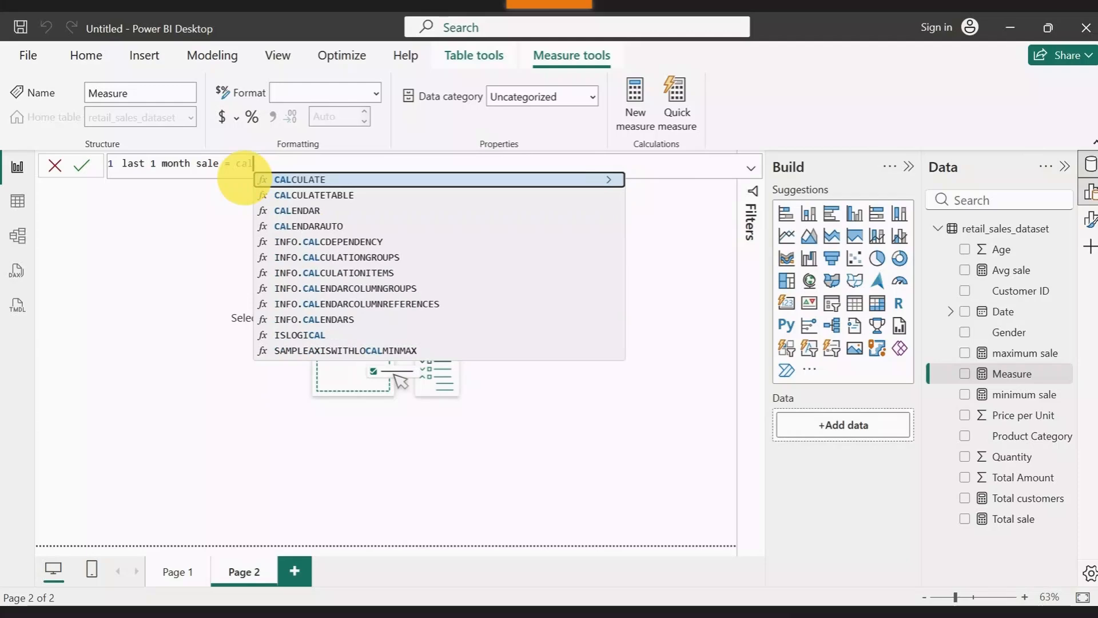
{"action": "key", "text": "Tab"}
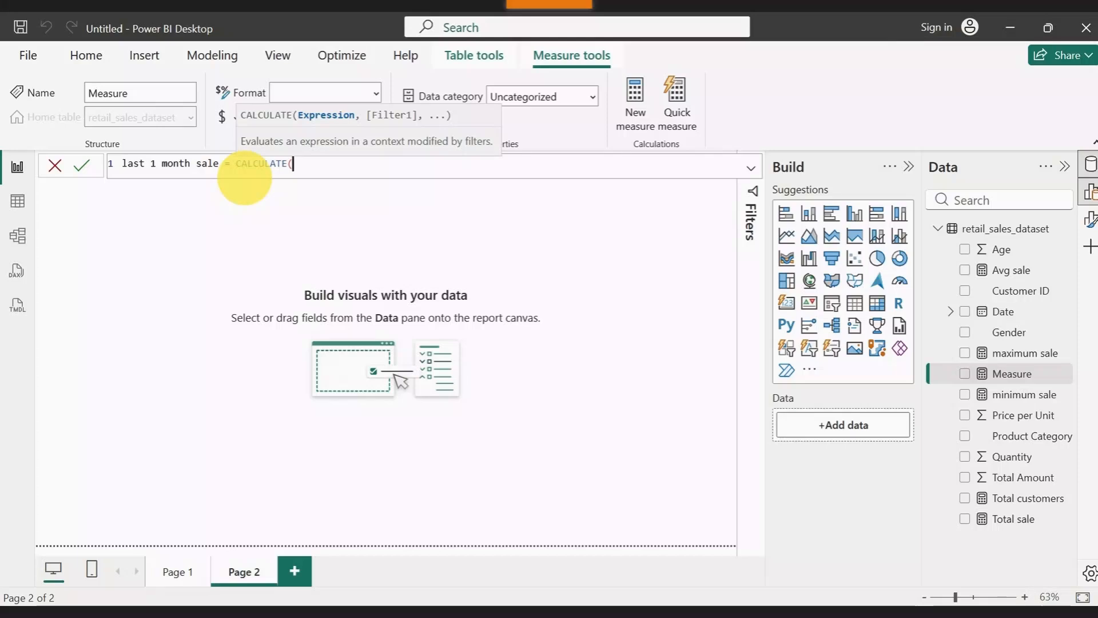
{"action": "type", "text": "sum"}
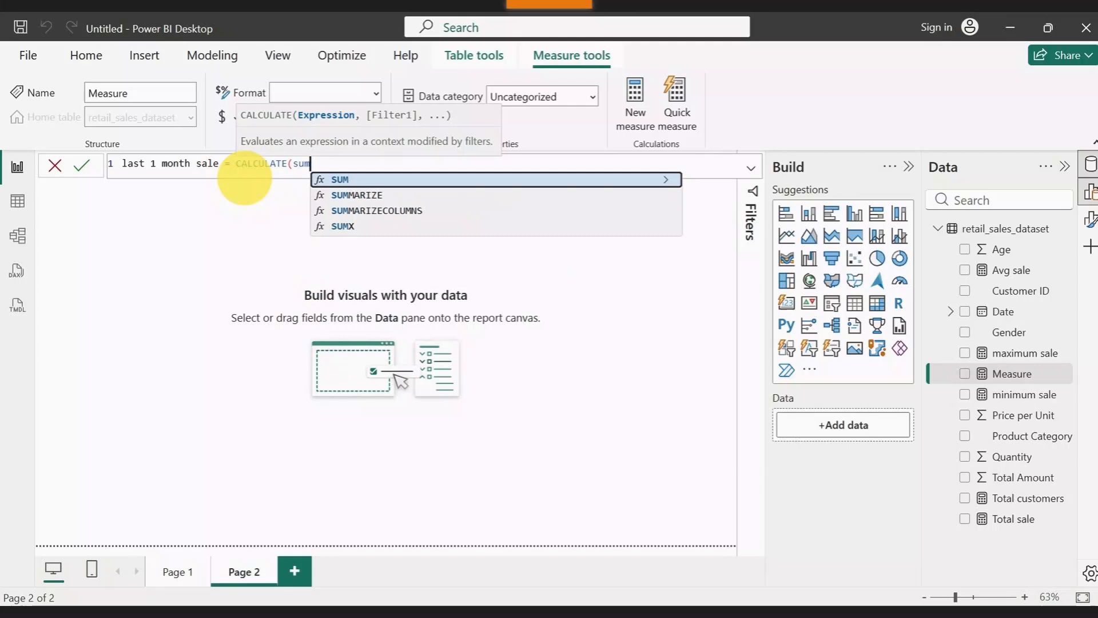
{"action": "key", "text": "Tab"}
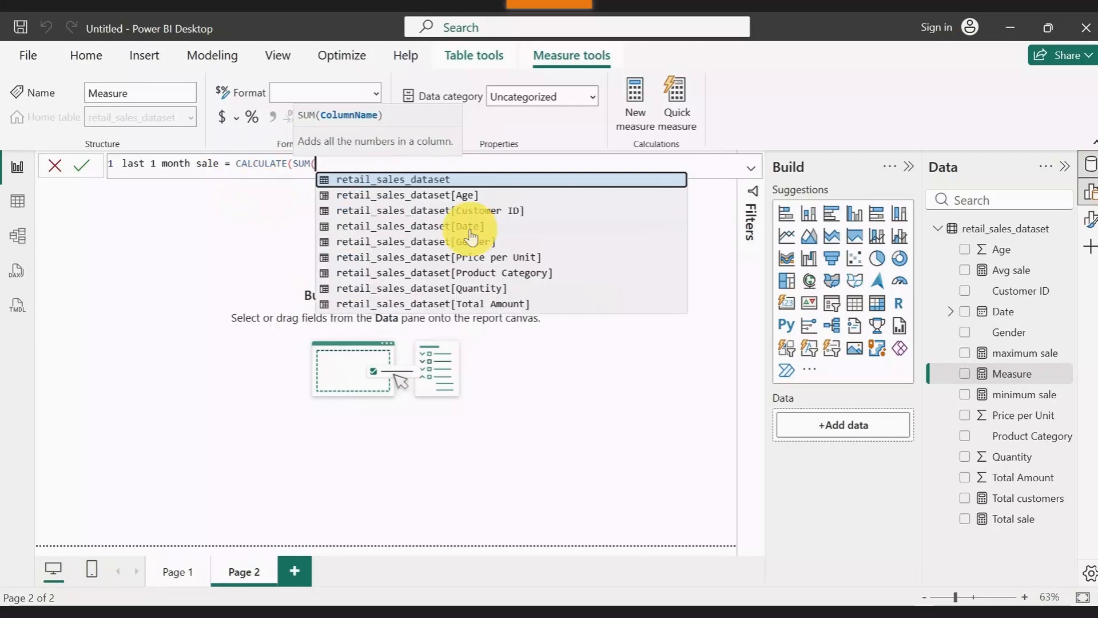
{"action": "left_click", "coordinate": [473, 305]}
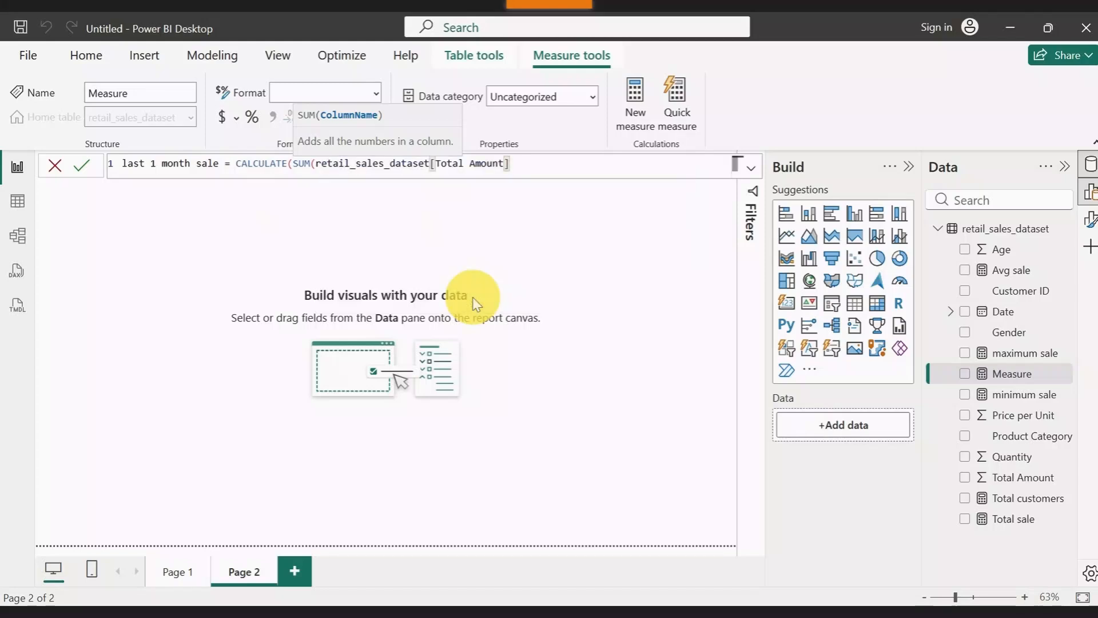
{"action": "type", "text": ")"}
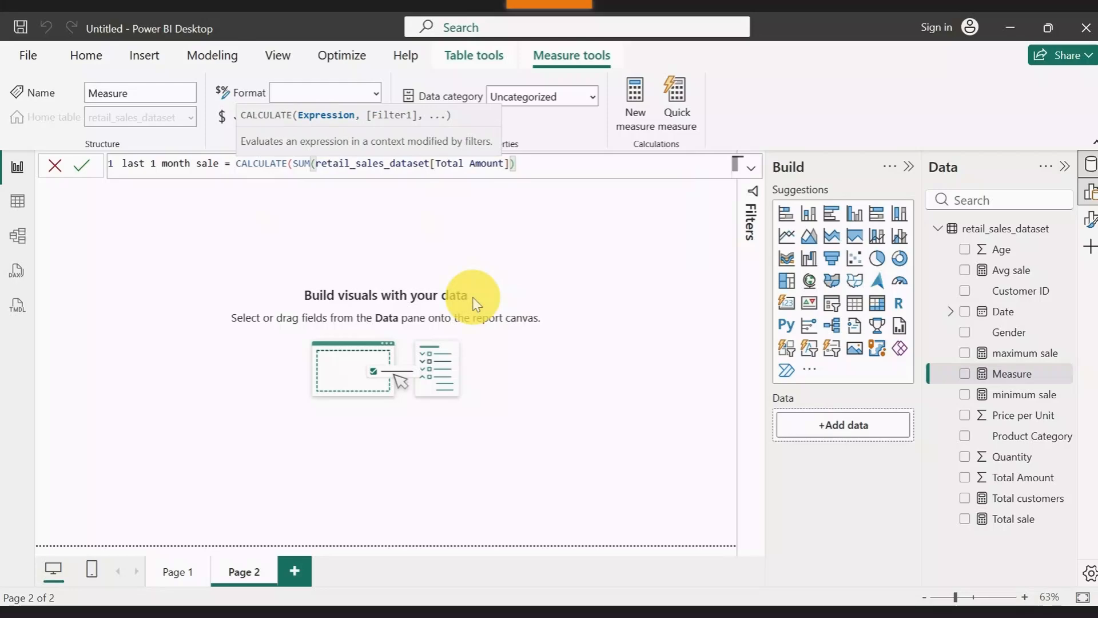
{"action": "type", "text": ","}
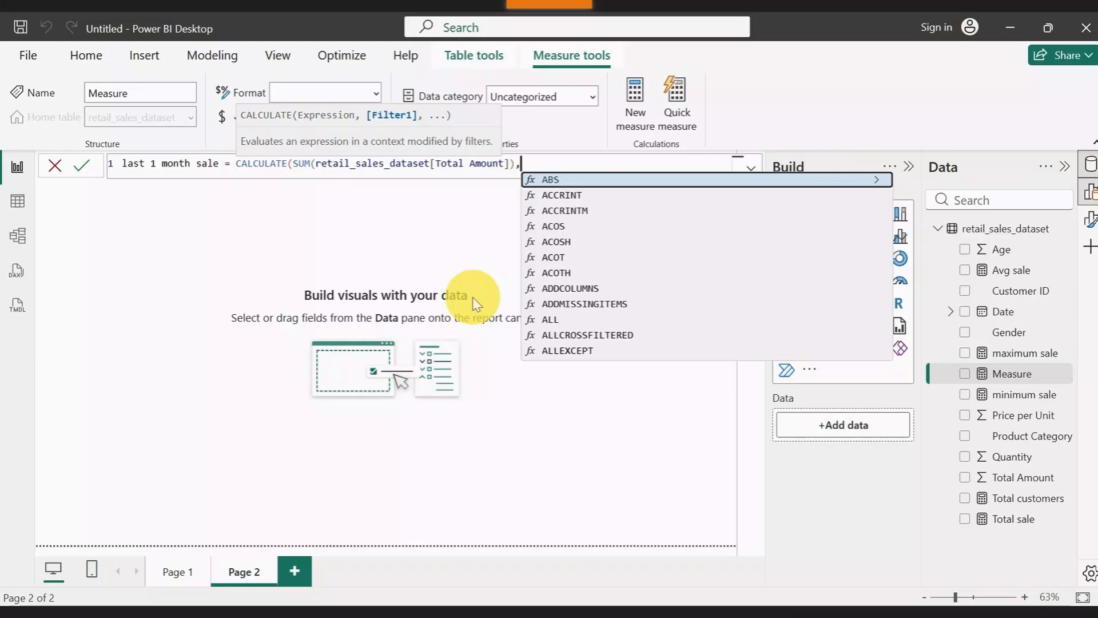
- Add a PARALLELPERIOD filter to the CALCULATE formula, with retail_sales_dataset[Date].[Date] as its dates argument
{"action": "type", "text": "pa"}
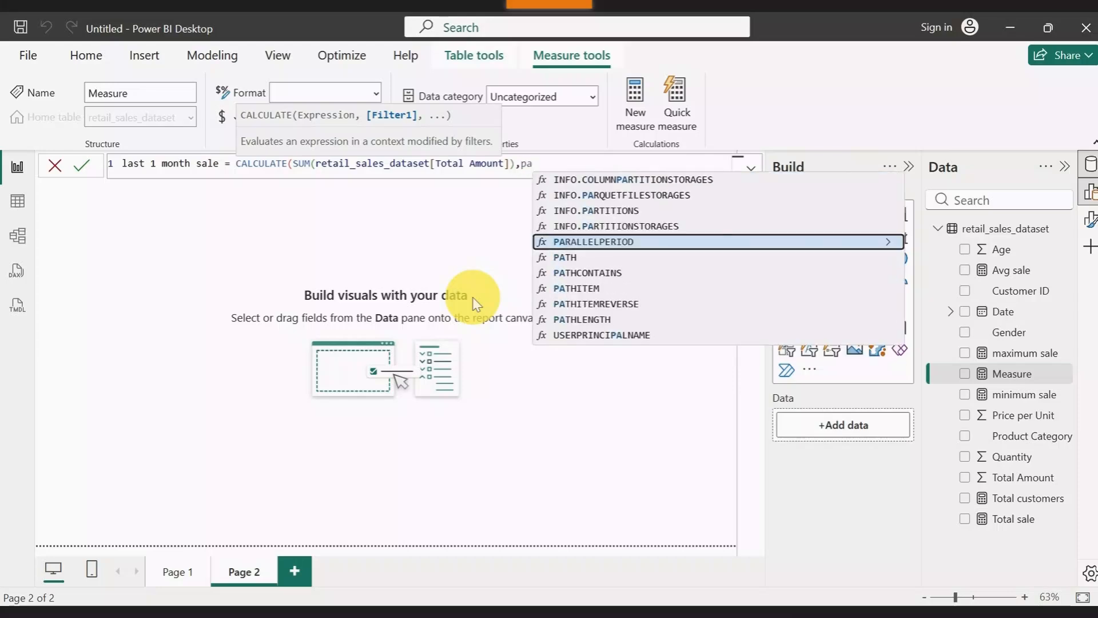
{"action": "key", "text": "BackSpace"}
{"action": "key", "text": "BackSpace"}
{"action": "type", "text": "PARALLELPERIOD("}
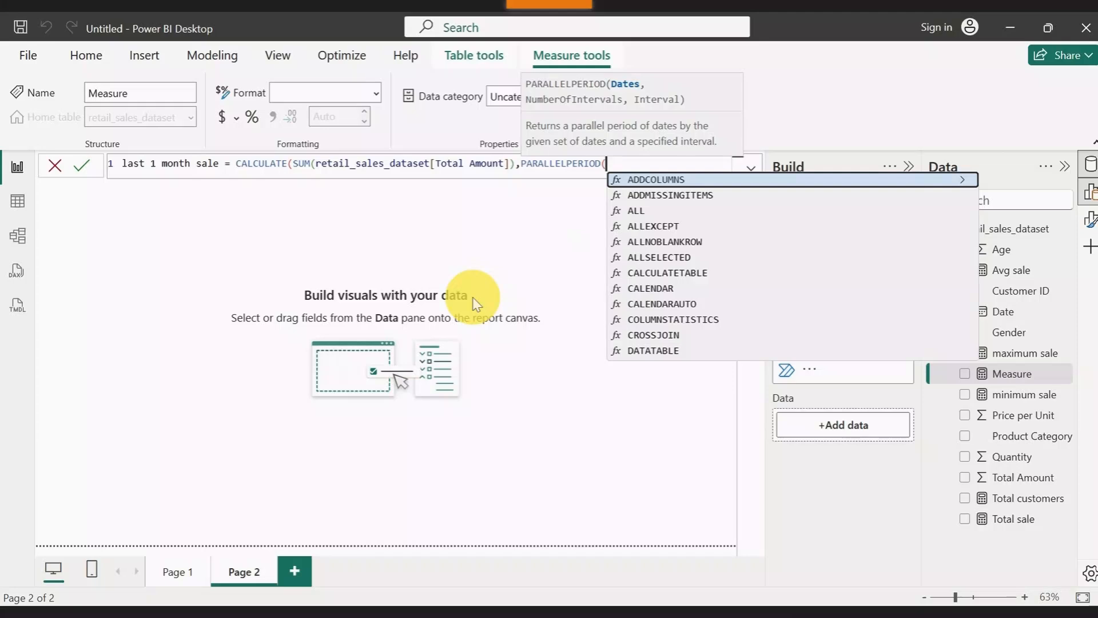
{"action": "type", "text": "re"}
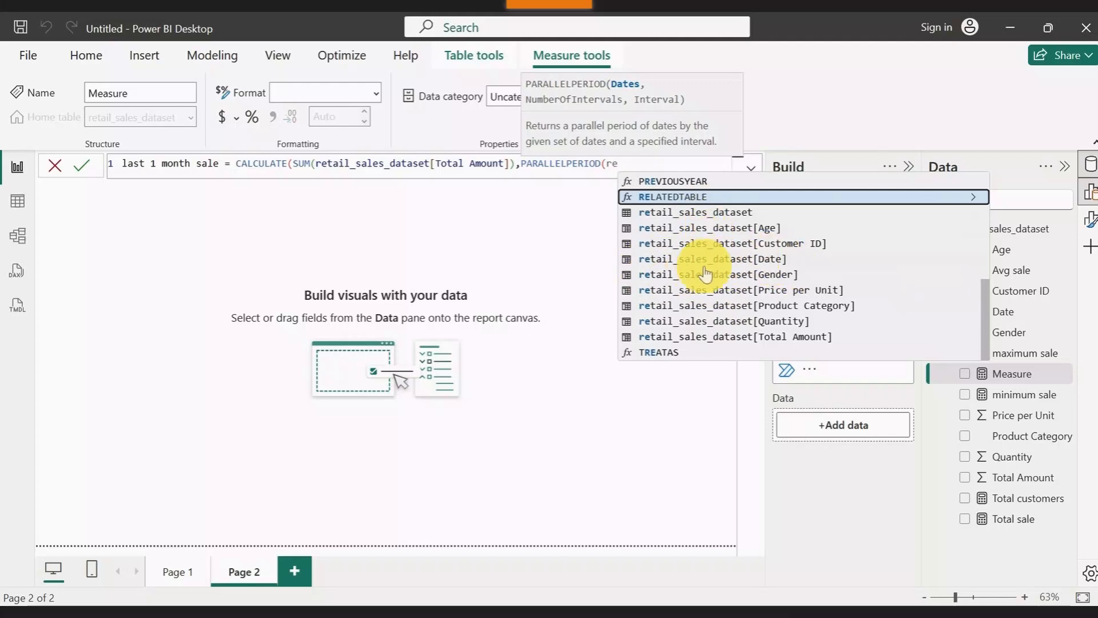
{"action": "left_click", "coordinate": [745, 263]}
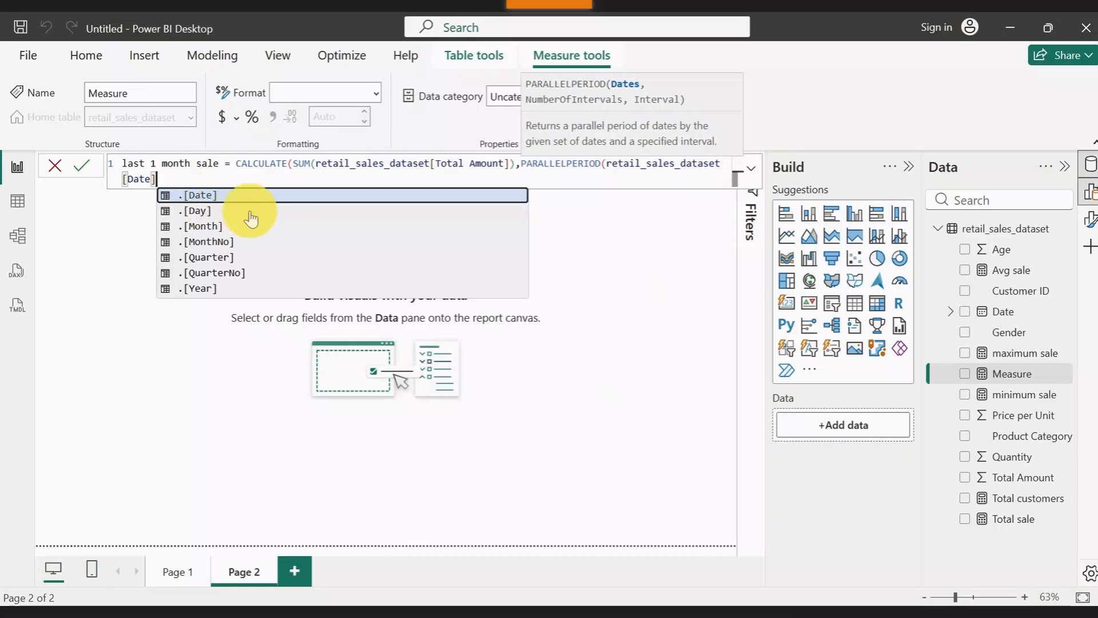
{"action": "key", "text": "Tab"}
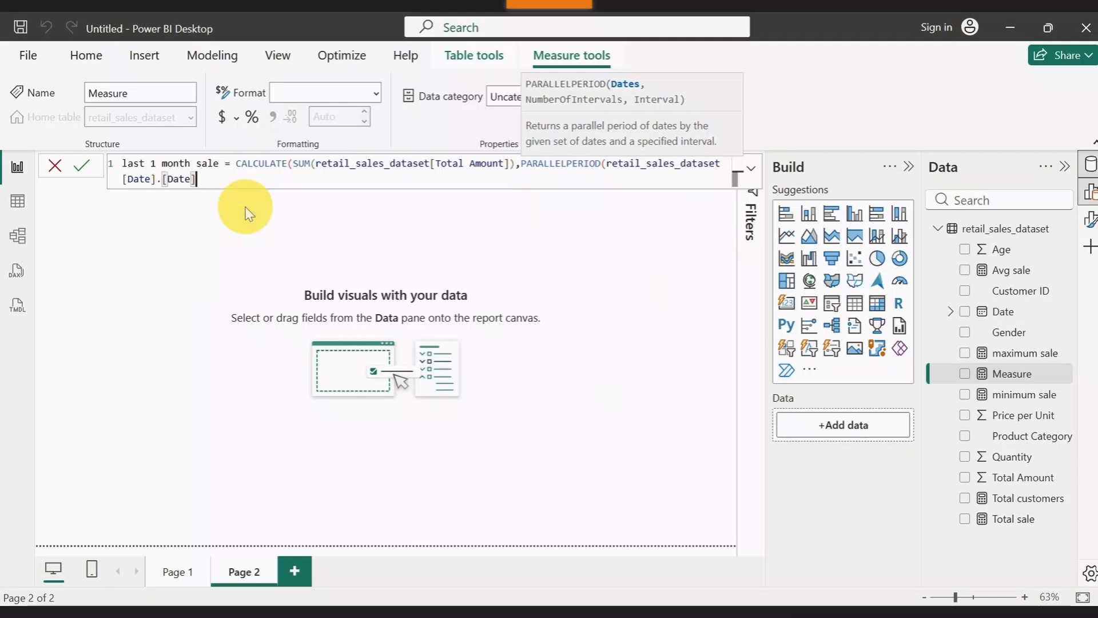
- Set the PARALLELPERIOD arguments to -1 and MONTH, close the formula and commit the last 1 month sale measure
{"action": "type", "text": ",-"}
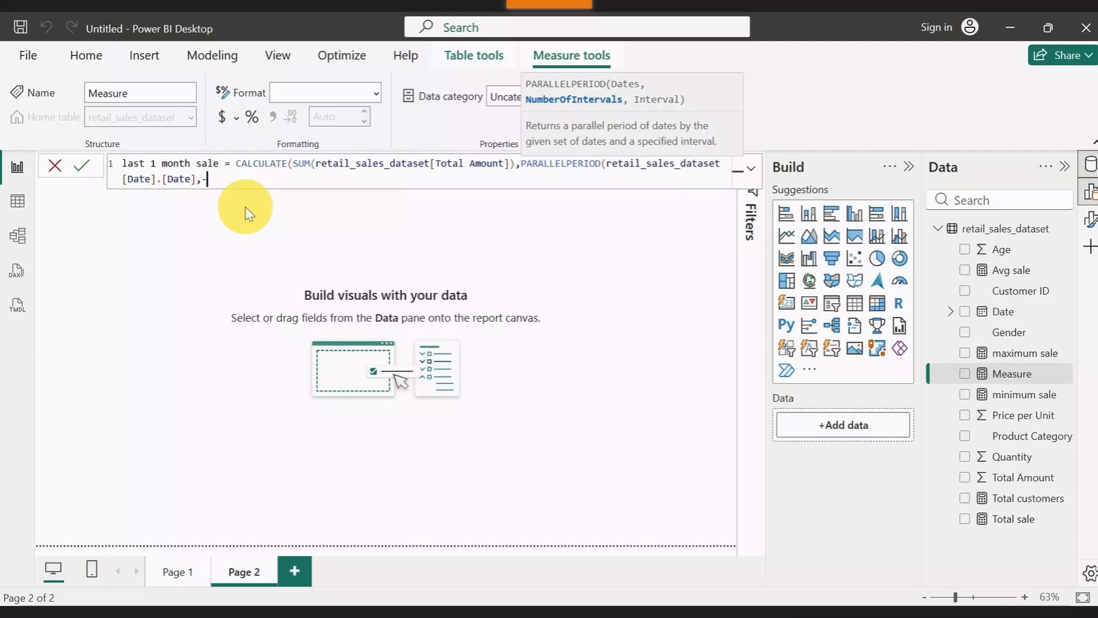
{"action": "key", "text": "BackSpace"}
{"action": "key", "text": "BackSpace"}
{"action": "type", "text": "-2"}
{"action": "key", "text": "BackSpace"}
{"action": "key", "text": "BackSpace"}
{"action": "type", "text": "-1,"}
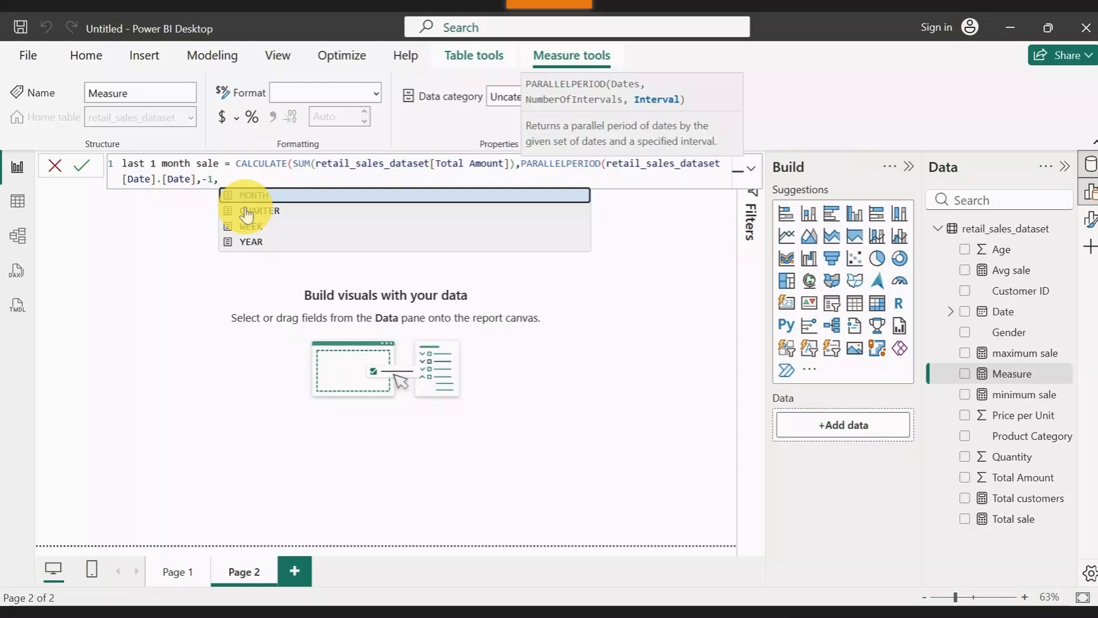
{"action": "key", "text": "Tab"}
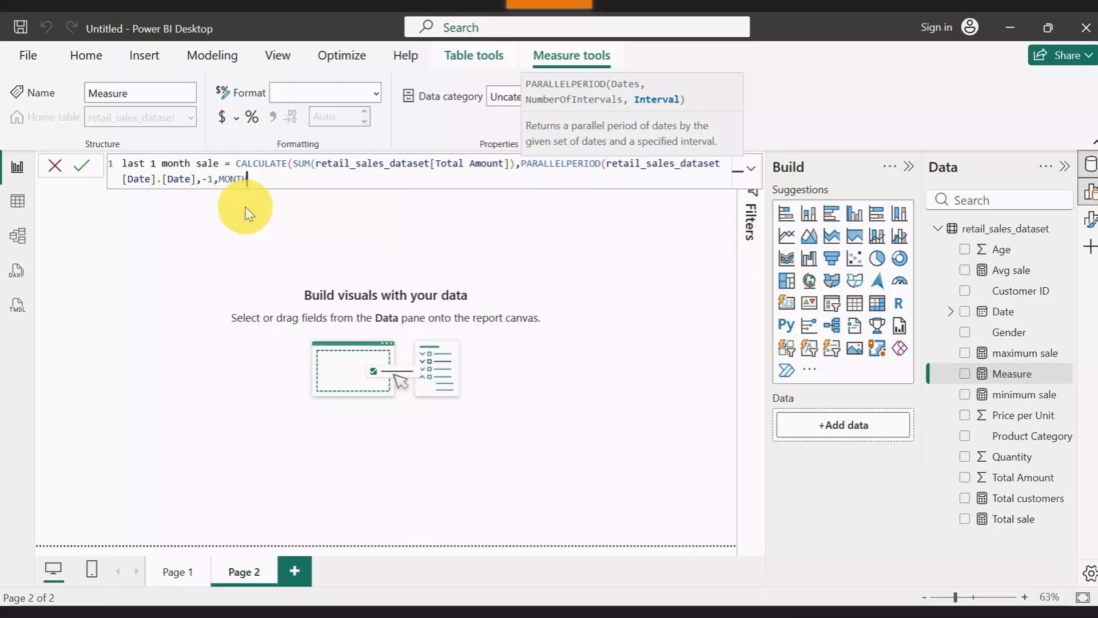
{"action": "type", "text": ")"}
{"action": "key", "text": "Return"}
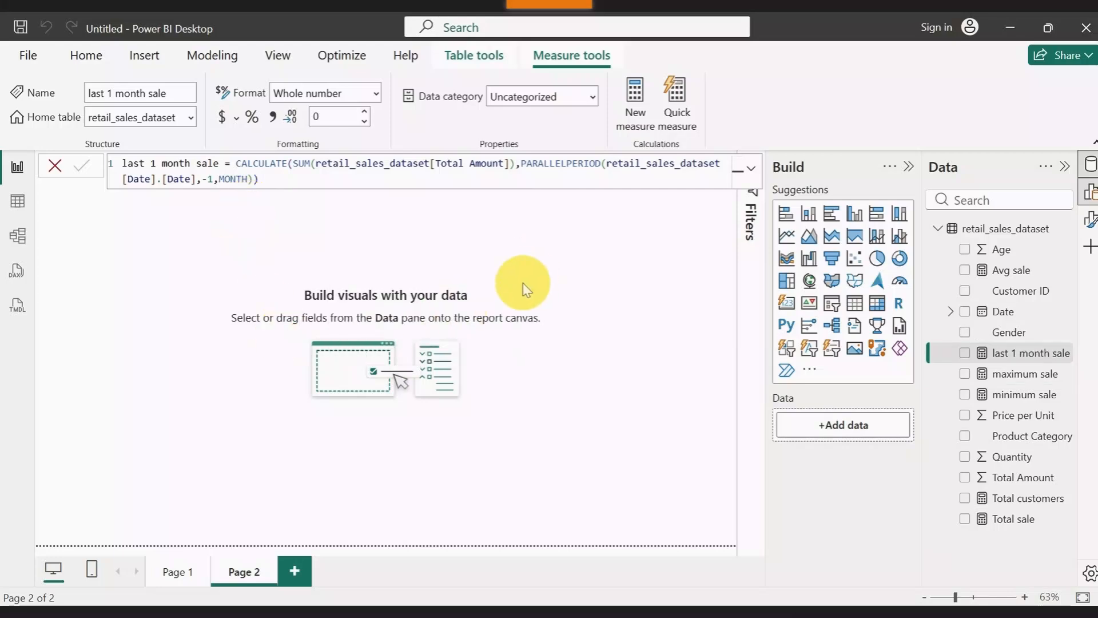
{"action": "left_click", "coordinate": [508, 252]}
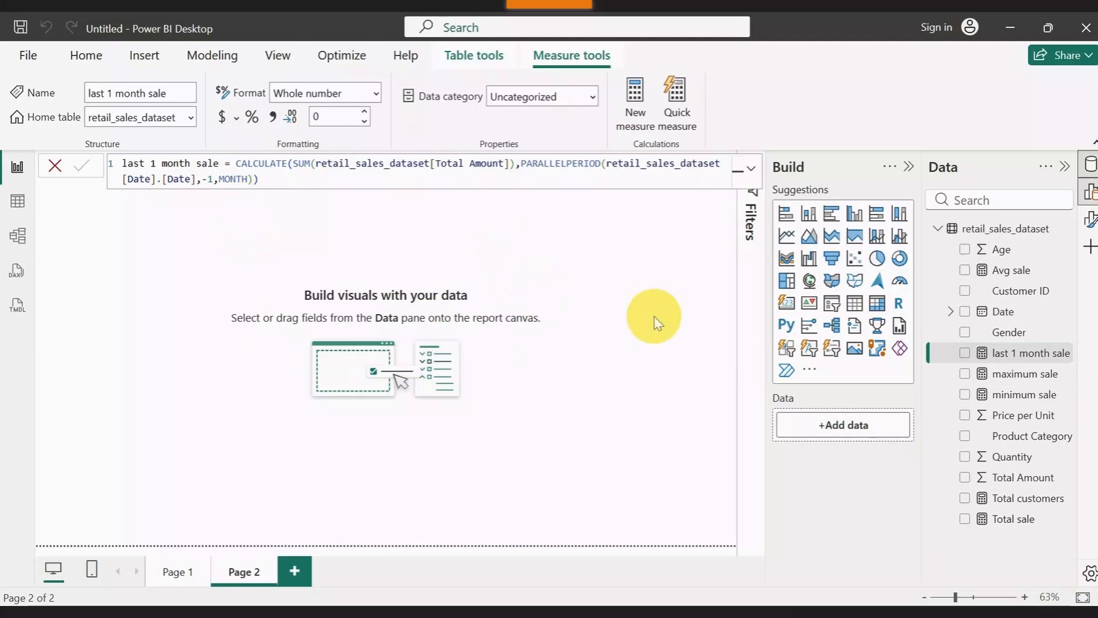
- Add an enlarged table visual to Page 2 showing the Date hierarchy's Year, Quarter and Month without Day
{"action": "left_click", "coordinate": [861, 310]}
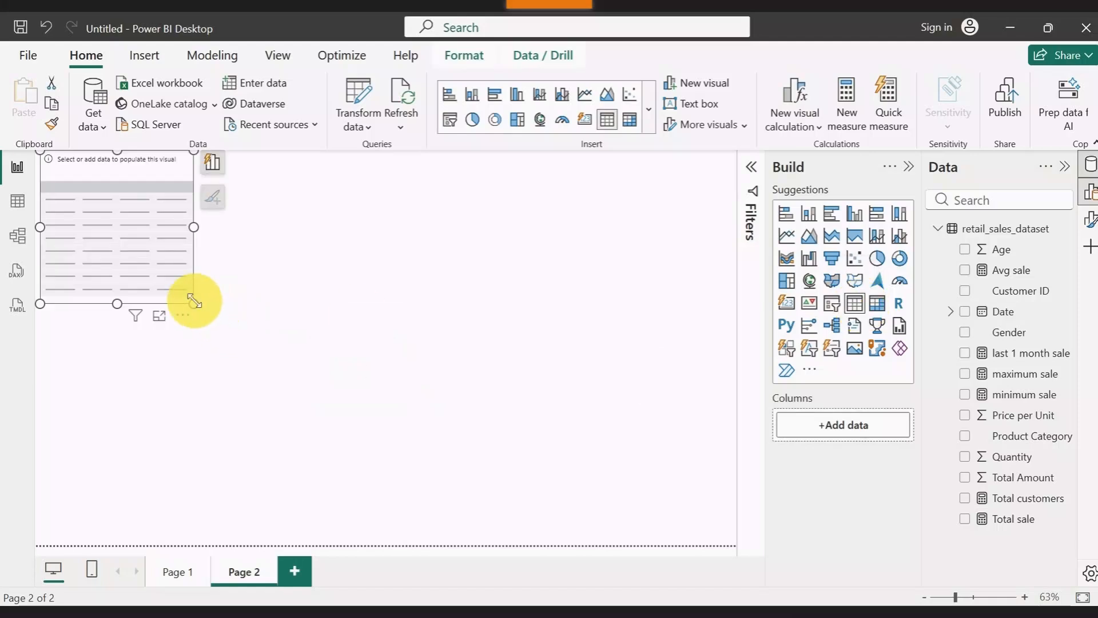
{"action": "left_click_drag", "start_coordinate": [194, 301], "coordinate": [334, 439]}
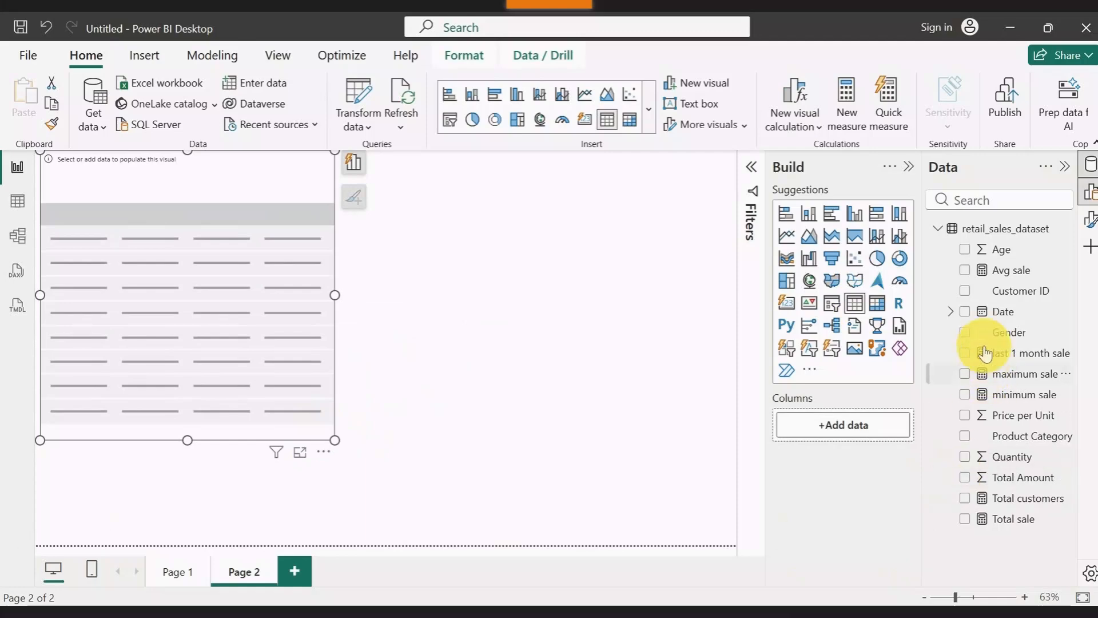
{"action": "left_click", "coordinate": [965, 311]}
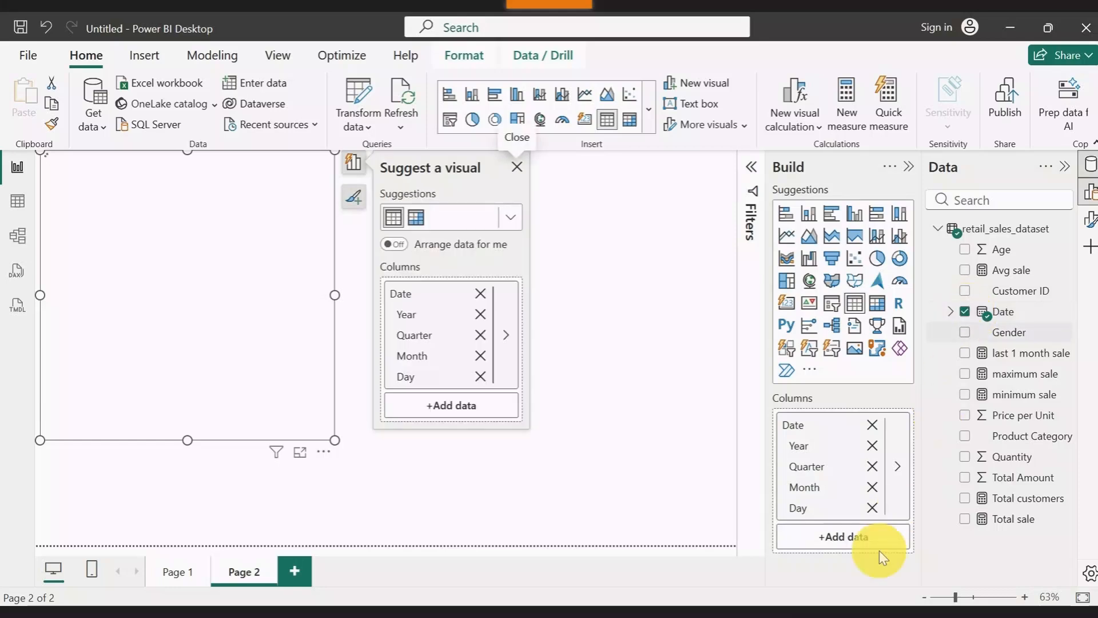
{"action": "left_click", "coordinate": [872, 507]}
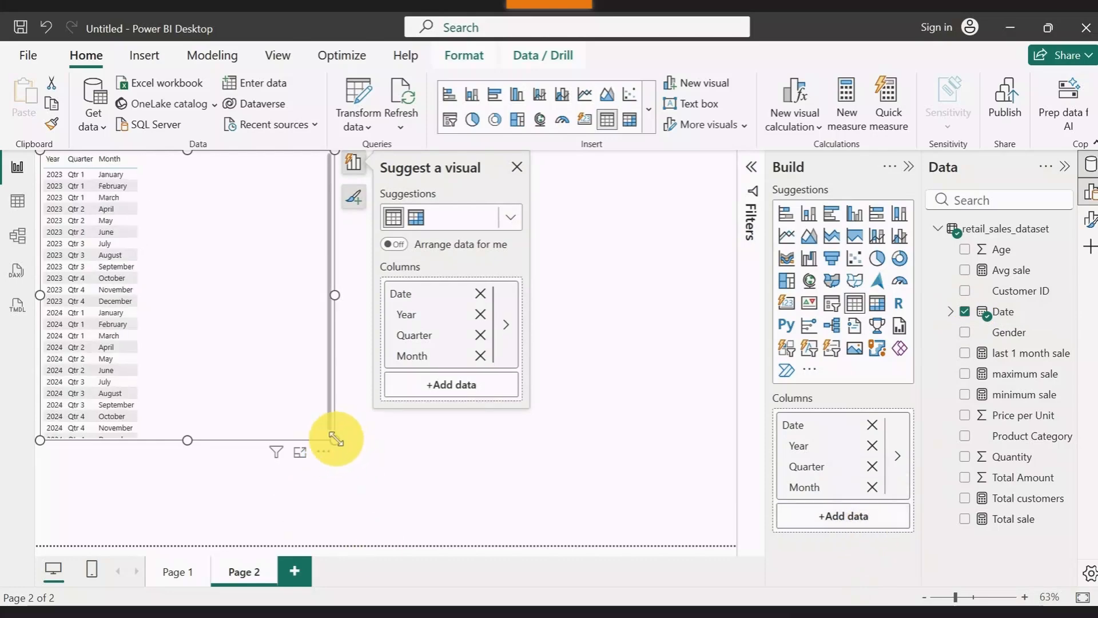
{"action": "left_click_drag", "start_coordinate": [337, 441], "coordinate": [340, 468]}
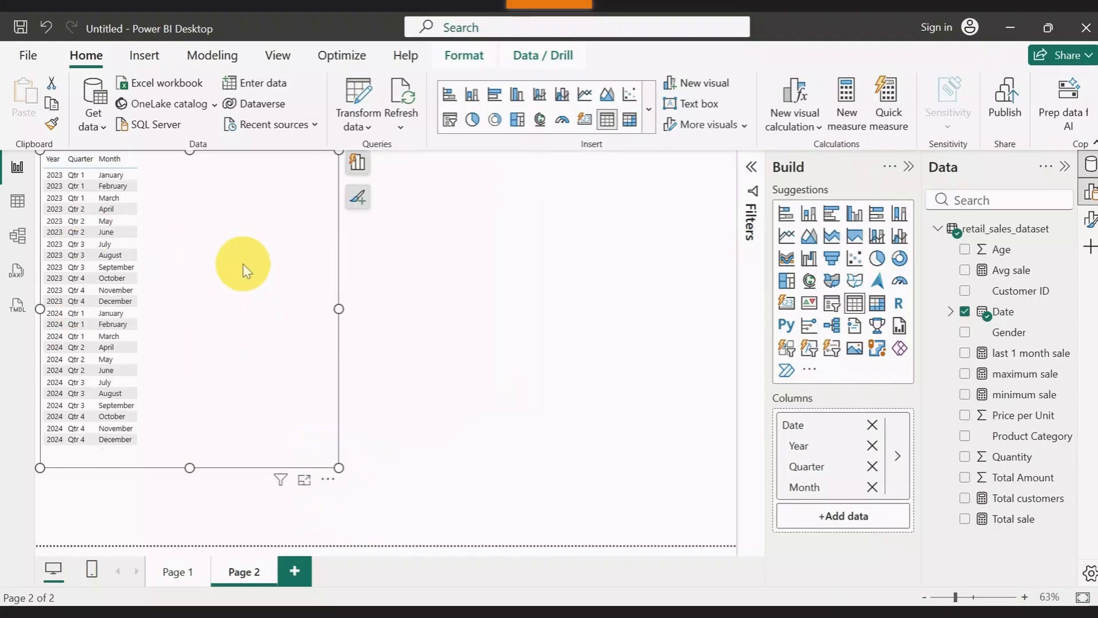
- Customize the current theme so its general text font size is 25 pt, and apply it to the report
{"action": "left_click", "coordinate": [277, 57]}
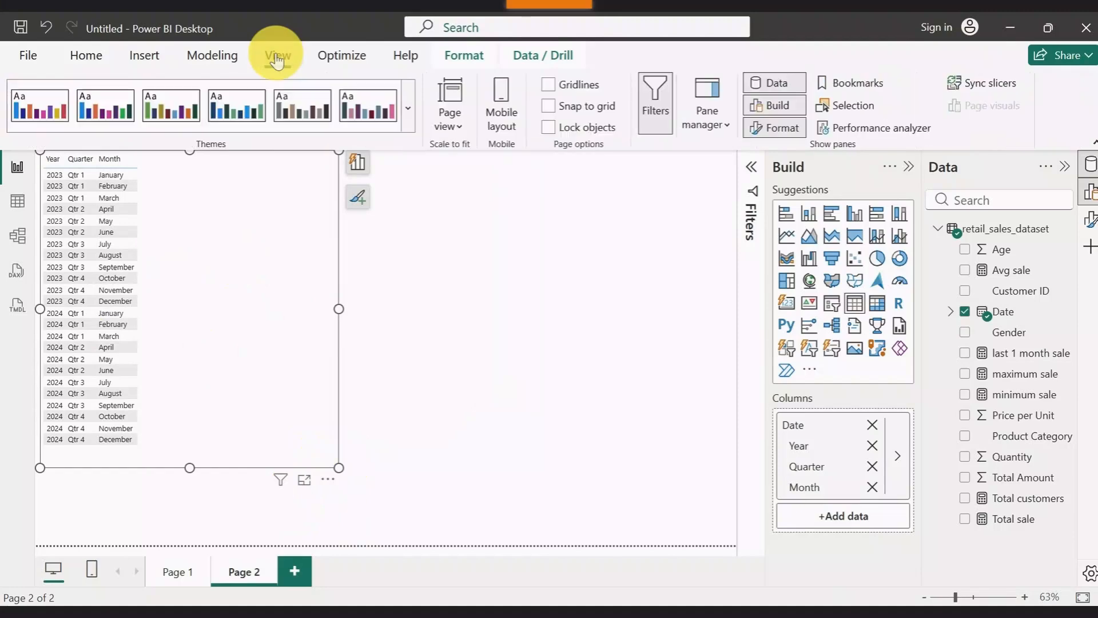
{"action": "left_click", "coordinate": [413, 121]}
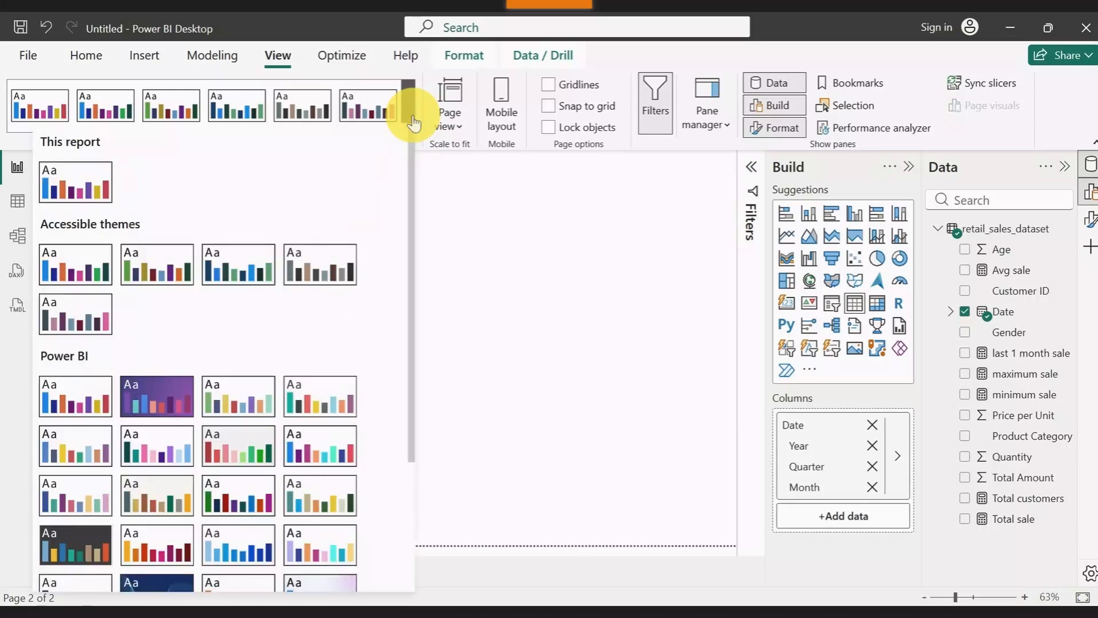
{"action": "scroll", "coordinate": [191, 422], "scroll_direction": "down", "scroll_amount": 3}
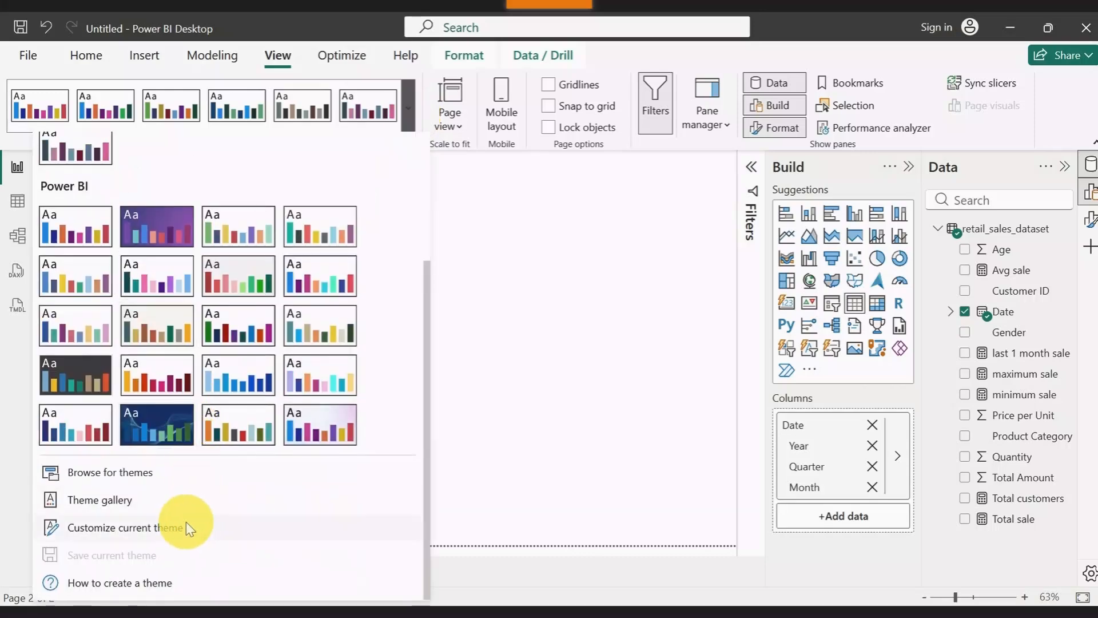
{"action": "left_click", "coordinate": [111, 530]}
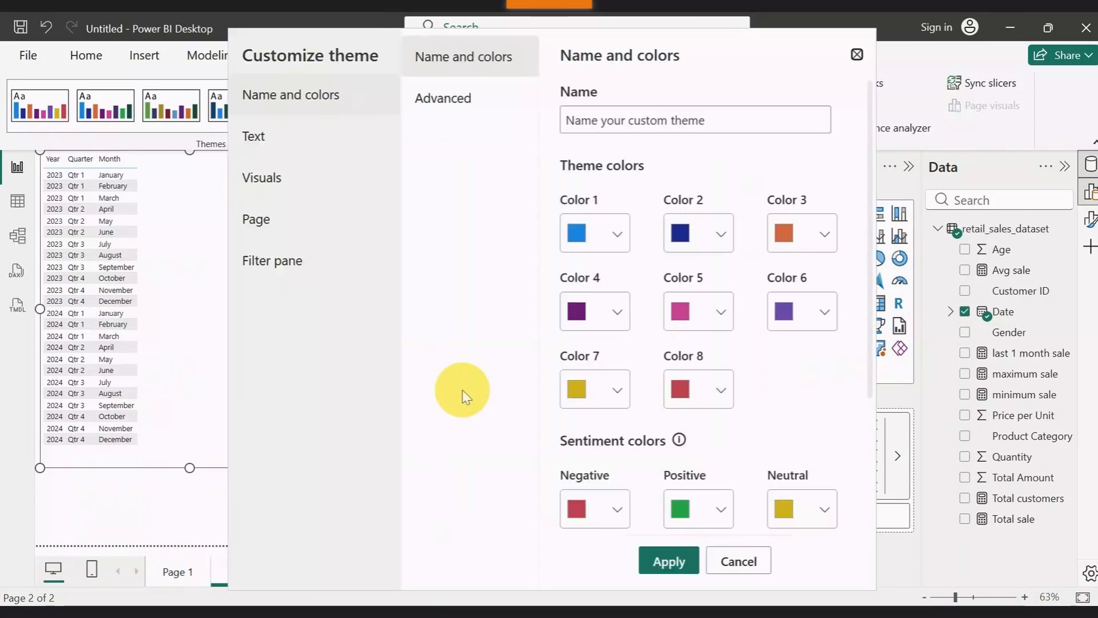
{"action": "left_click", "coordinate": [255, 145]}
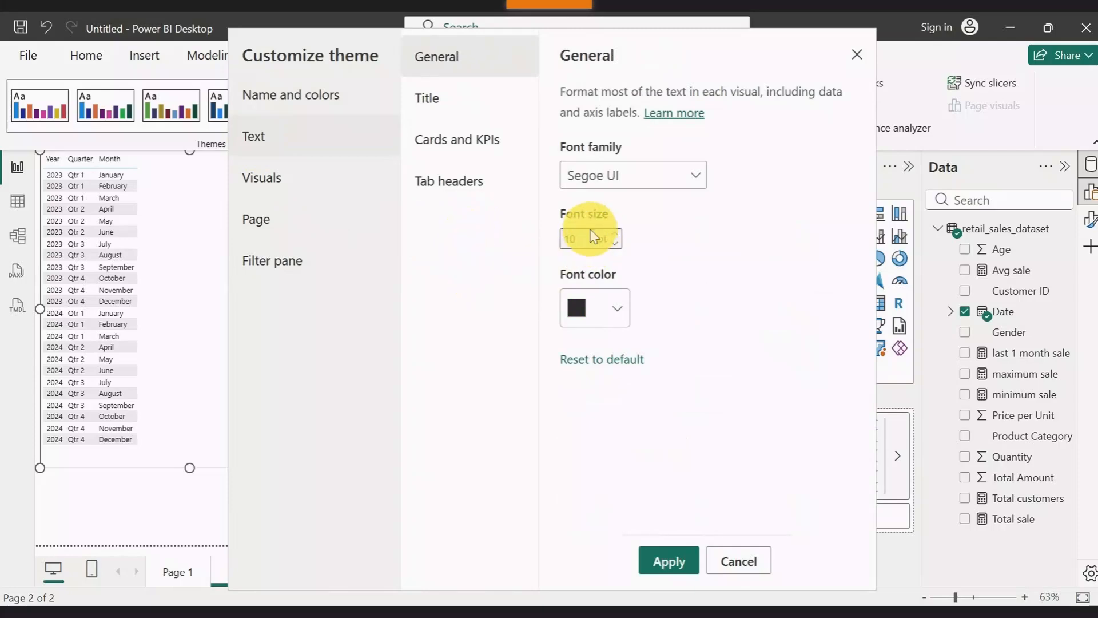
{"action": "left_click", "coordinate": [615, 235]}
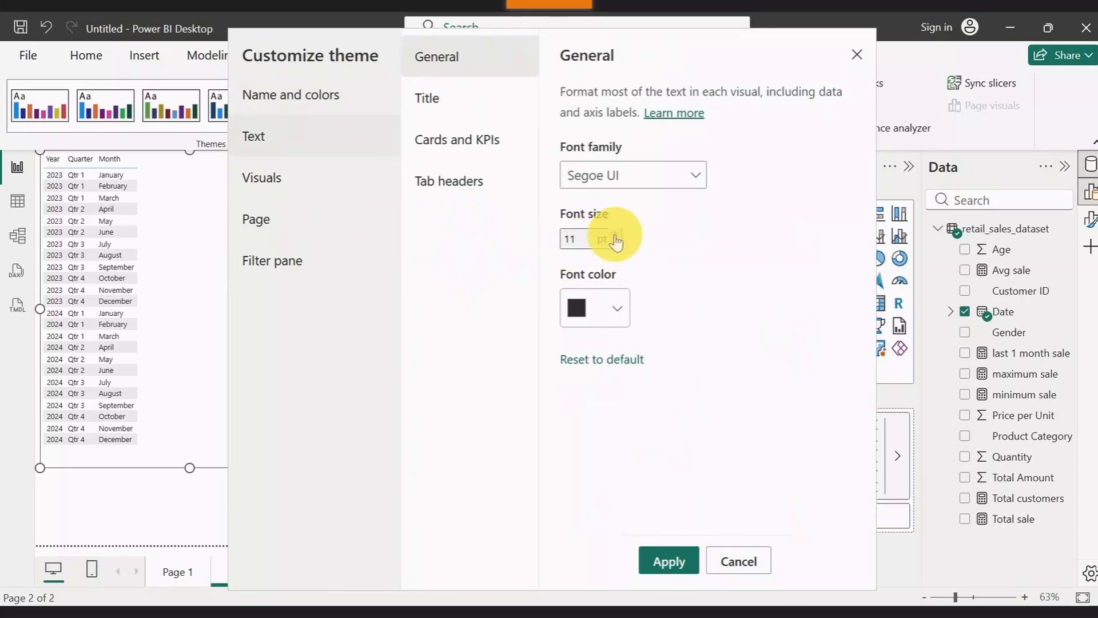
{"action": "left_click", "coordinate": [614, 235]}
{"action": "left_click", "coordinate": [615, 234]}
{"action": "left_click", "coordinate": [615, 234]}
{"action": "left_click", "coordinate": [615, 235]}
{"action": "left_click", "coordinate": [615, 235]}
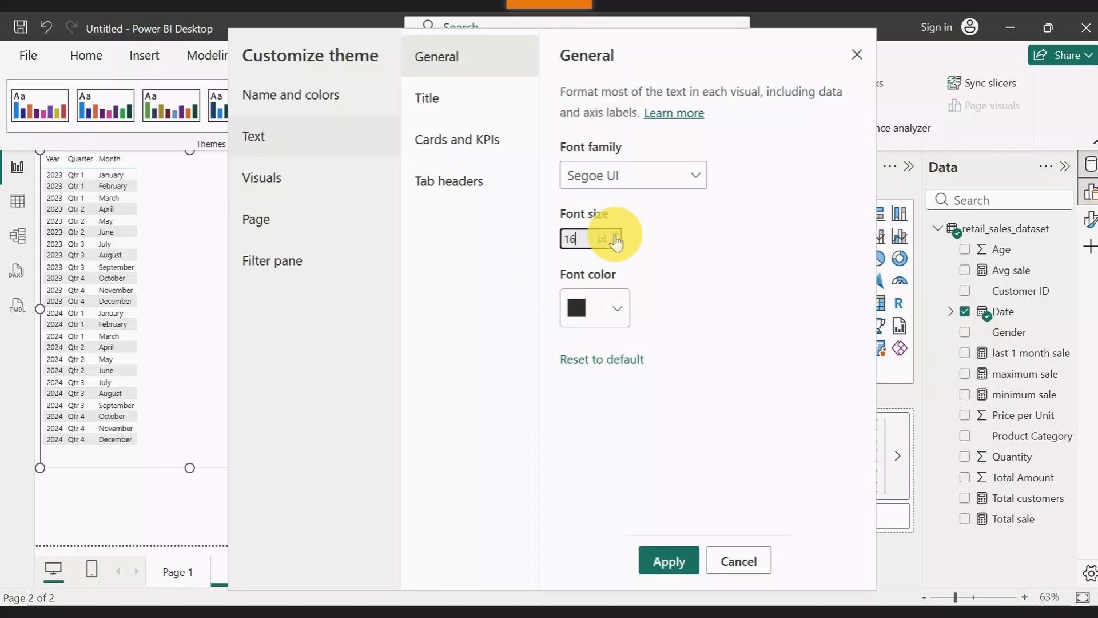
{"action": "left_click", "coordinate": [615, 235]}
{"action": "left_click", "coordinate": [615, 235]}
{"action": "left_click", "coordinate": [615, 235]}
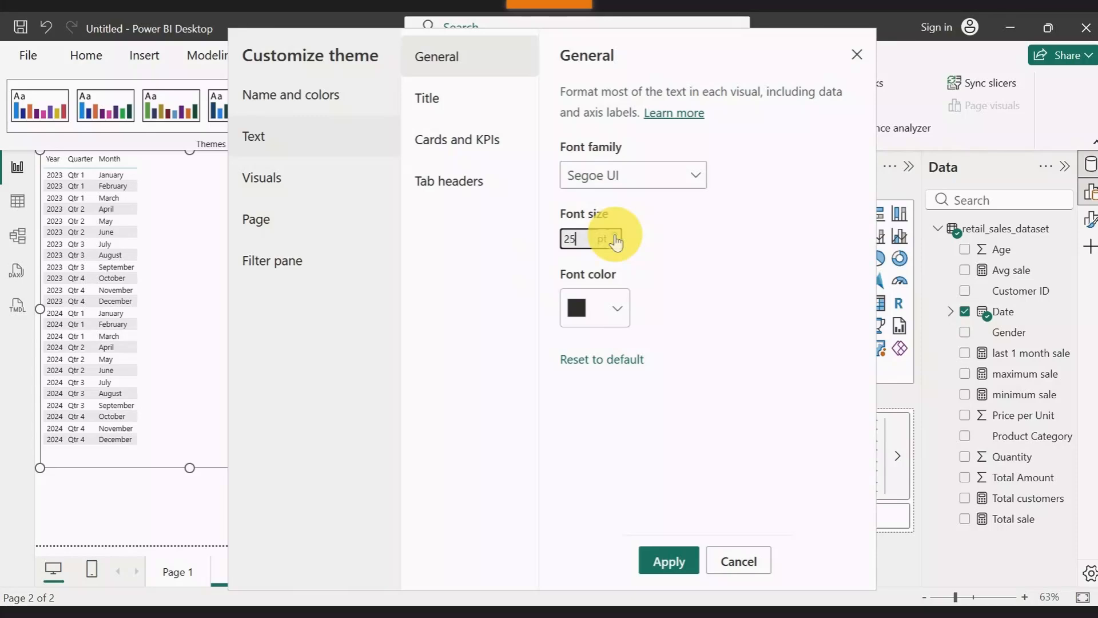
{"action": "left_click", "coordinate": [667, 560]}
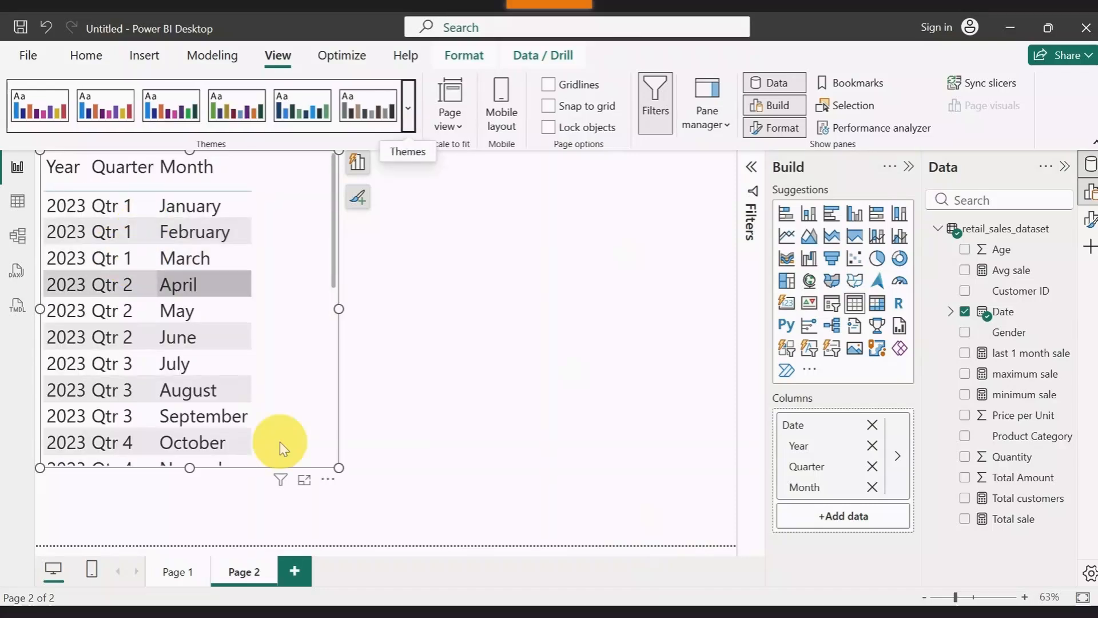
- Enlarge the table visual and change its columns by removing Quarter and adding the Total sale and last 1 month sale measures
{"action": "left_click_drag", "start_coordinate": [338, 468], "coordinate": [451, 551]}
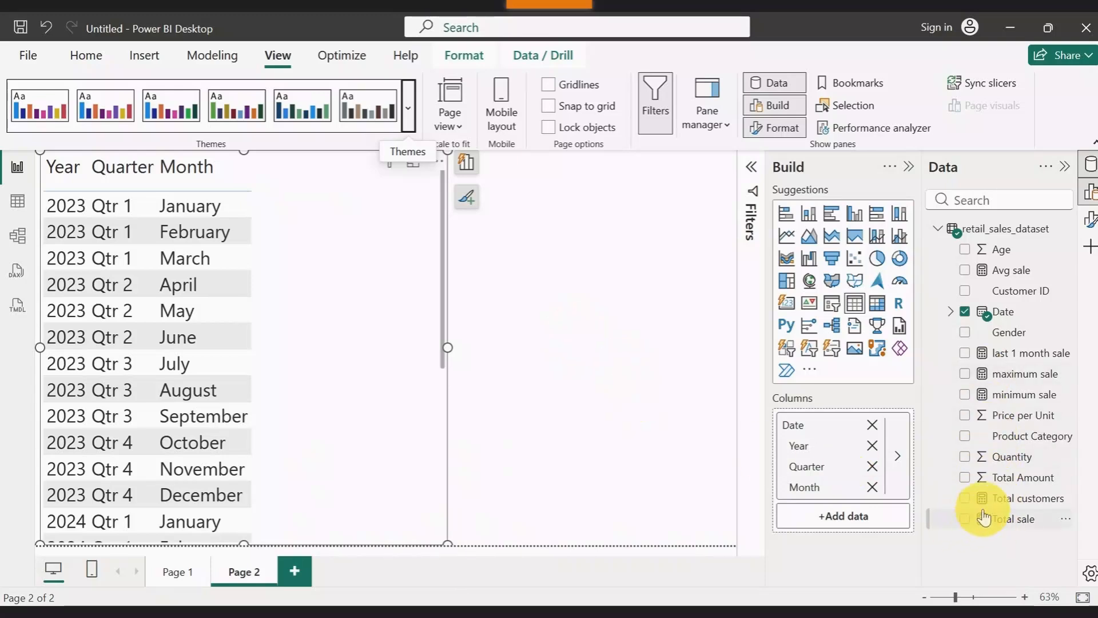
{"action": "left_click", "coordinate": [965, 518]}
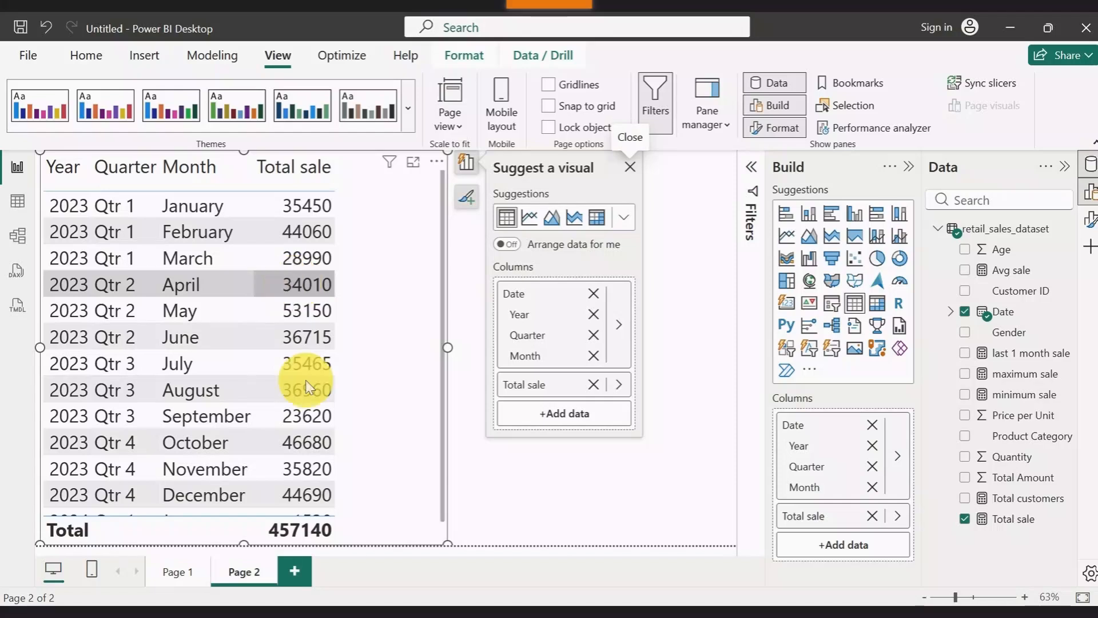
{"action": "left_click", "coordinate": [874, 467]}
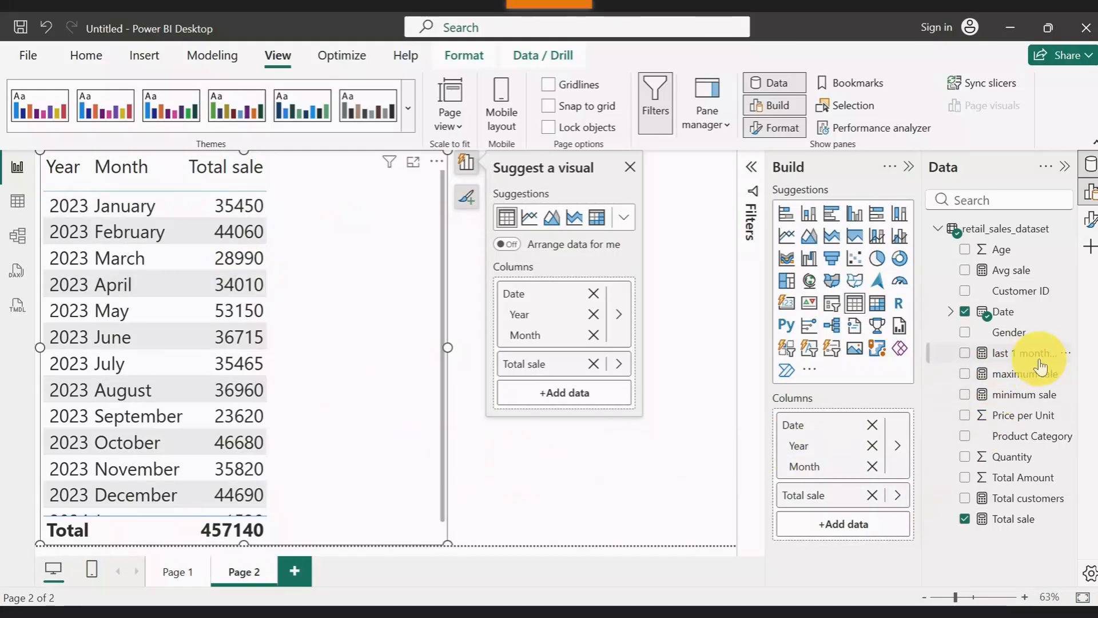
{"action": "left_click", "coordinate": [966, 354]}
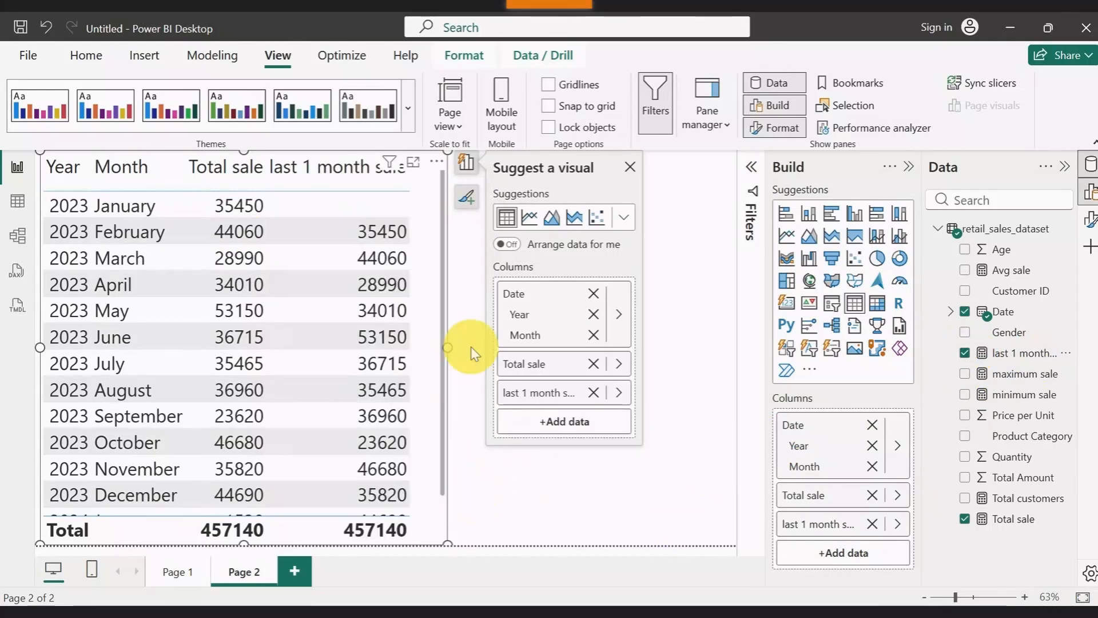
{"action": "left_click", "coordinate": [632, 167]}
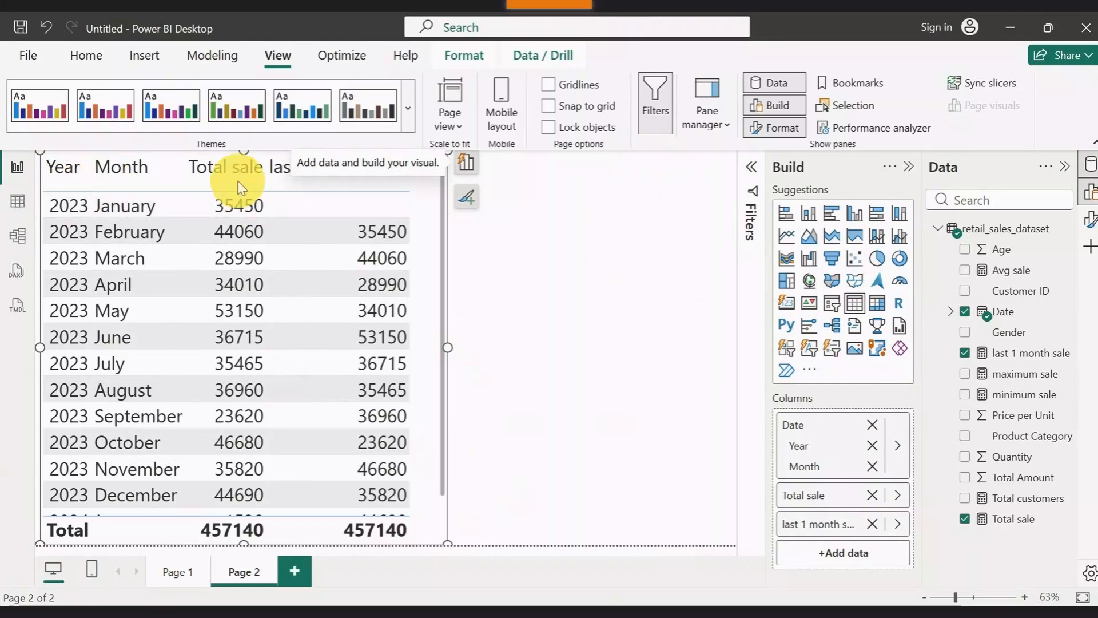
{"action": "left_click", "coordinate": [608, 266]}
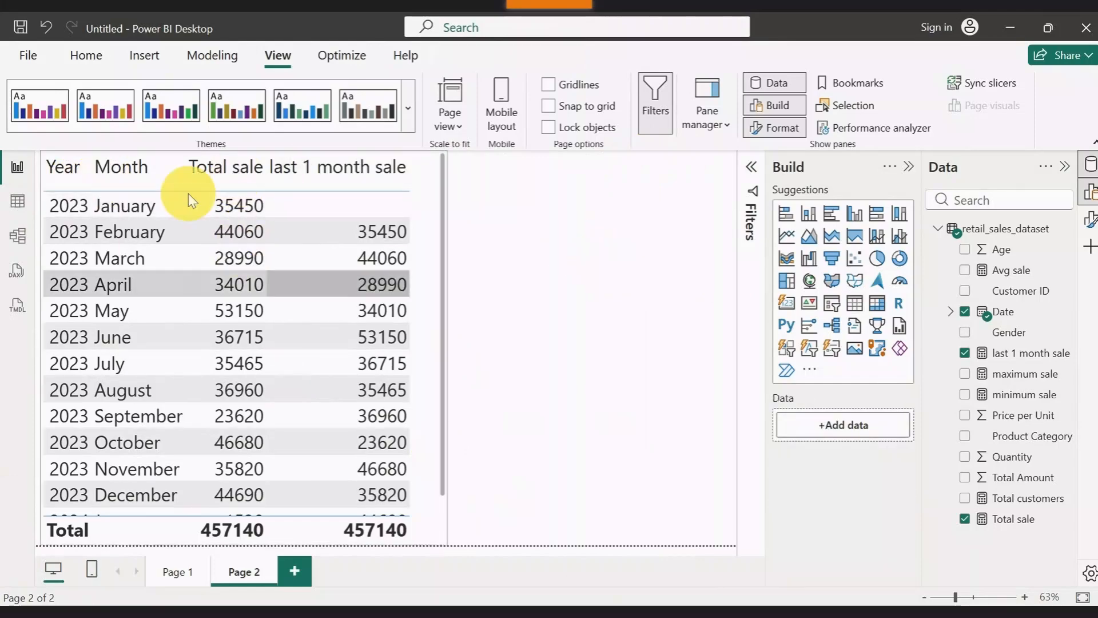